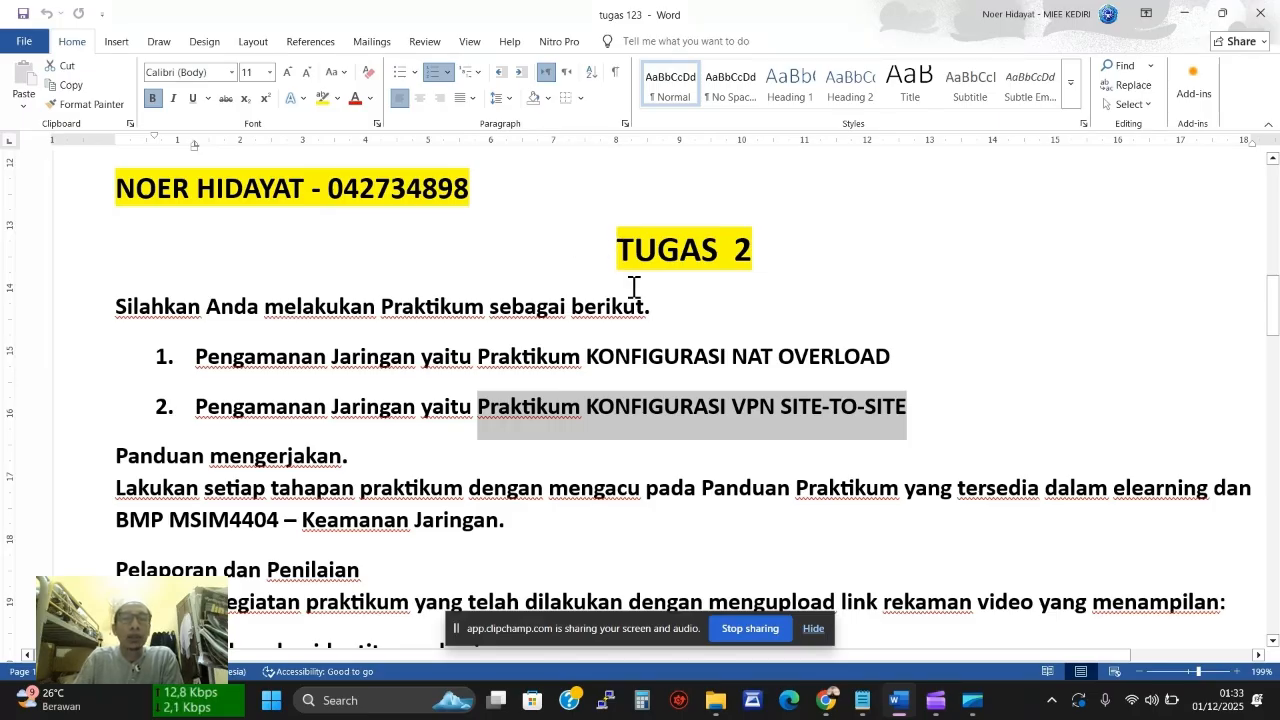
Highlight the NAT overload and item 2 practicum titles in the Word assignment, then bring up Windows search
{"action": "left_click_drag", "start_coordinate": [481, 355], "coordinate": [848, 362]}
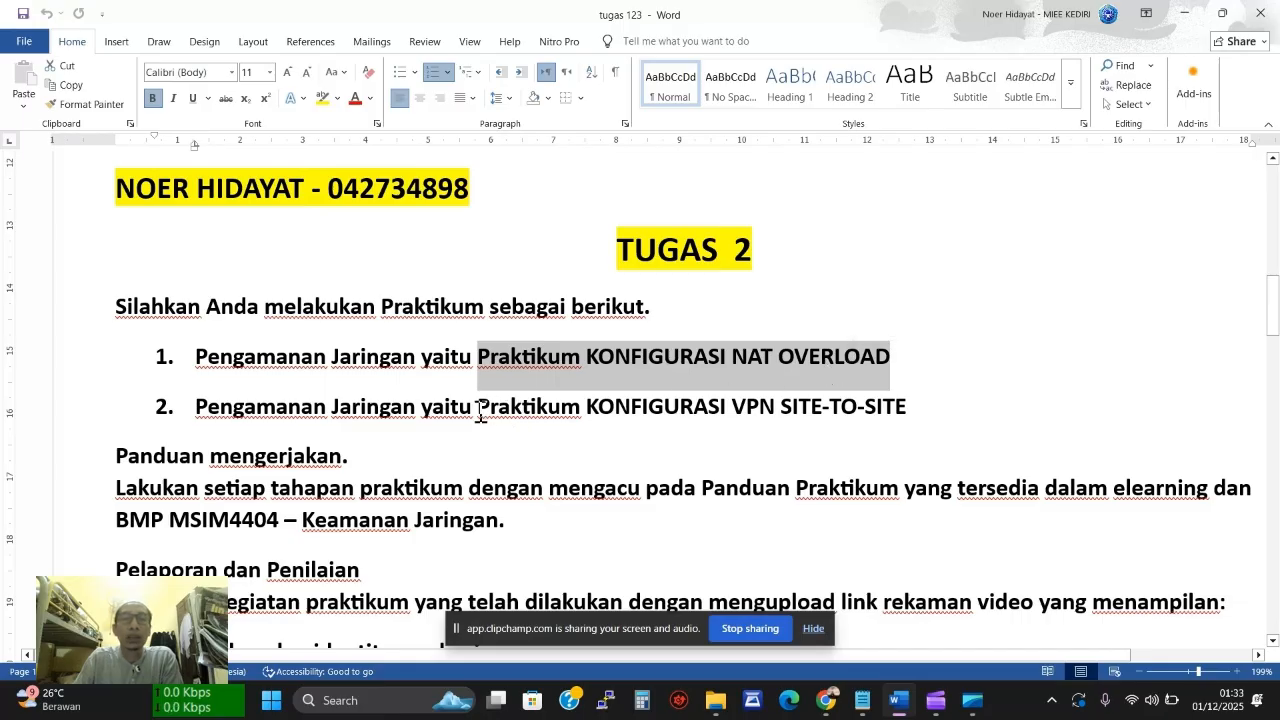
{"action": "left_click_drag", "start_coordinate": [476, 406], "coordinate": [895, 430]}
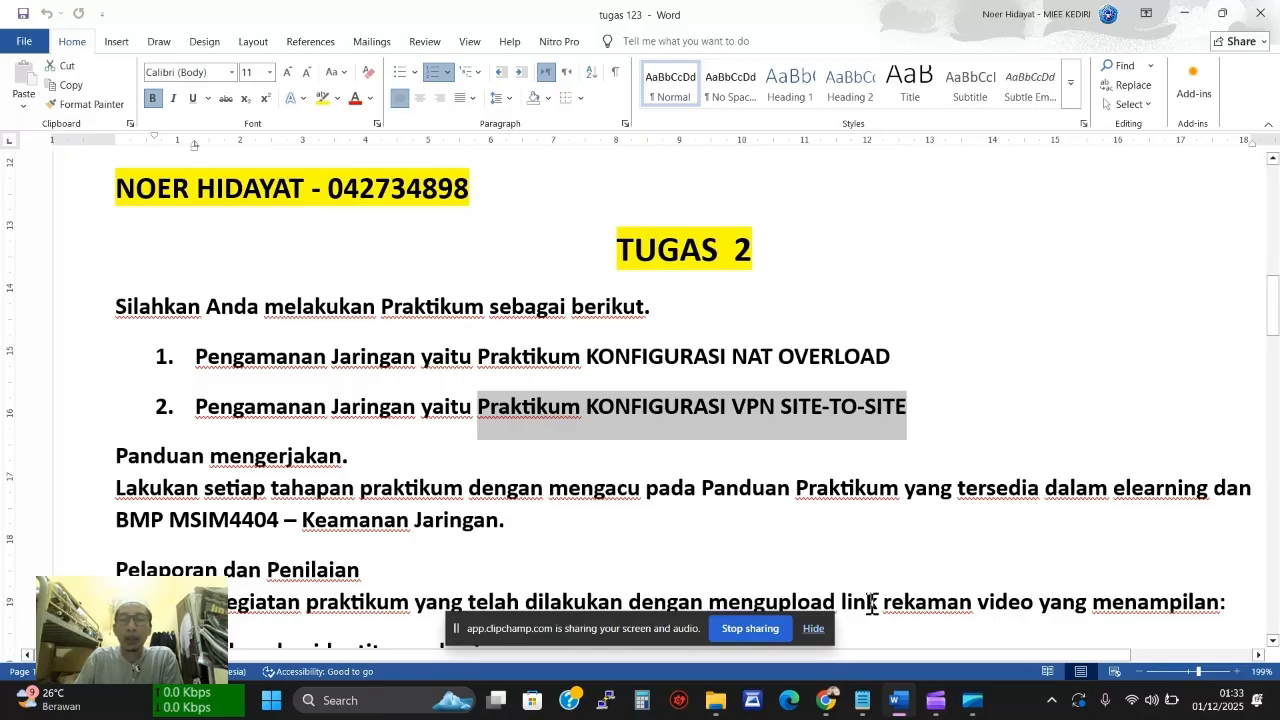
{"action": "left_click", "coordinate": [388, 703]}
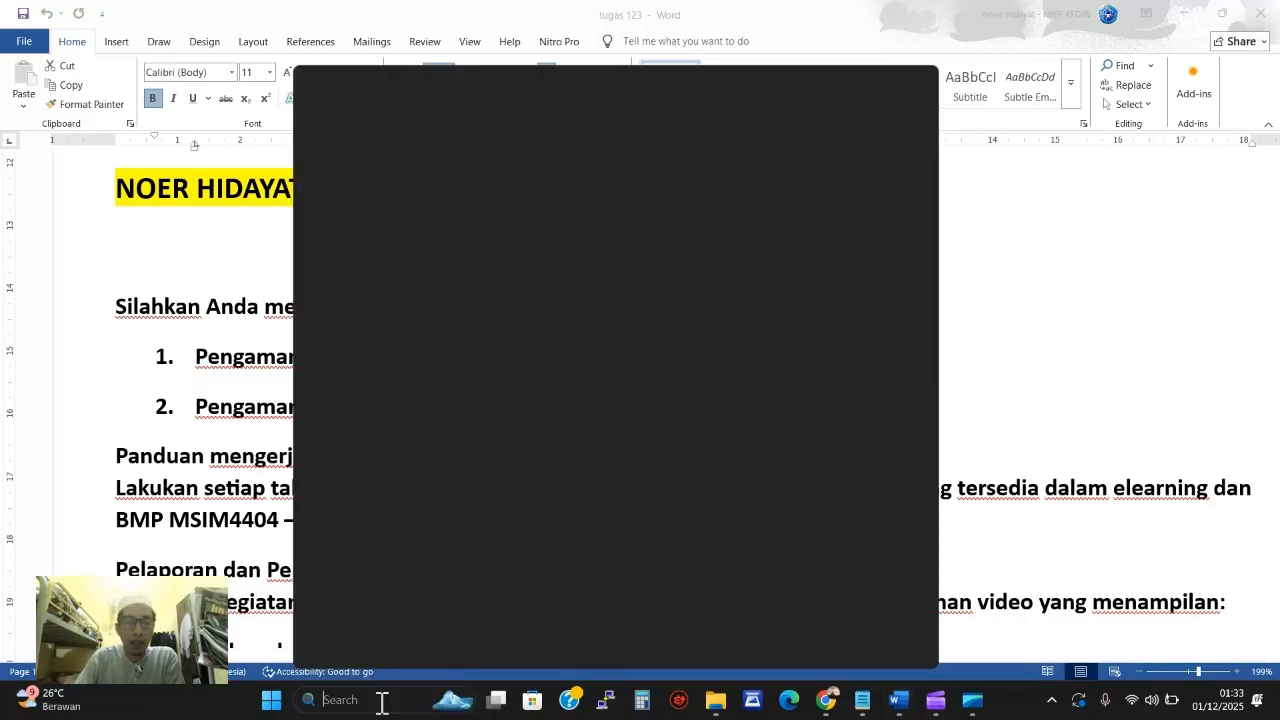
Open the recent Firewall-ACL-tugas2 topology in Cisco Packet Tracer via 'cis' search and maximize it
{"action": "type", "text": "cis"}
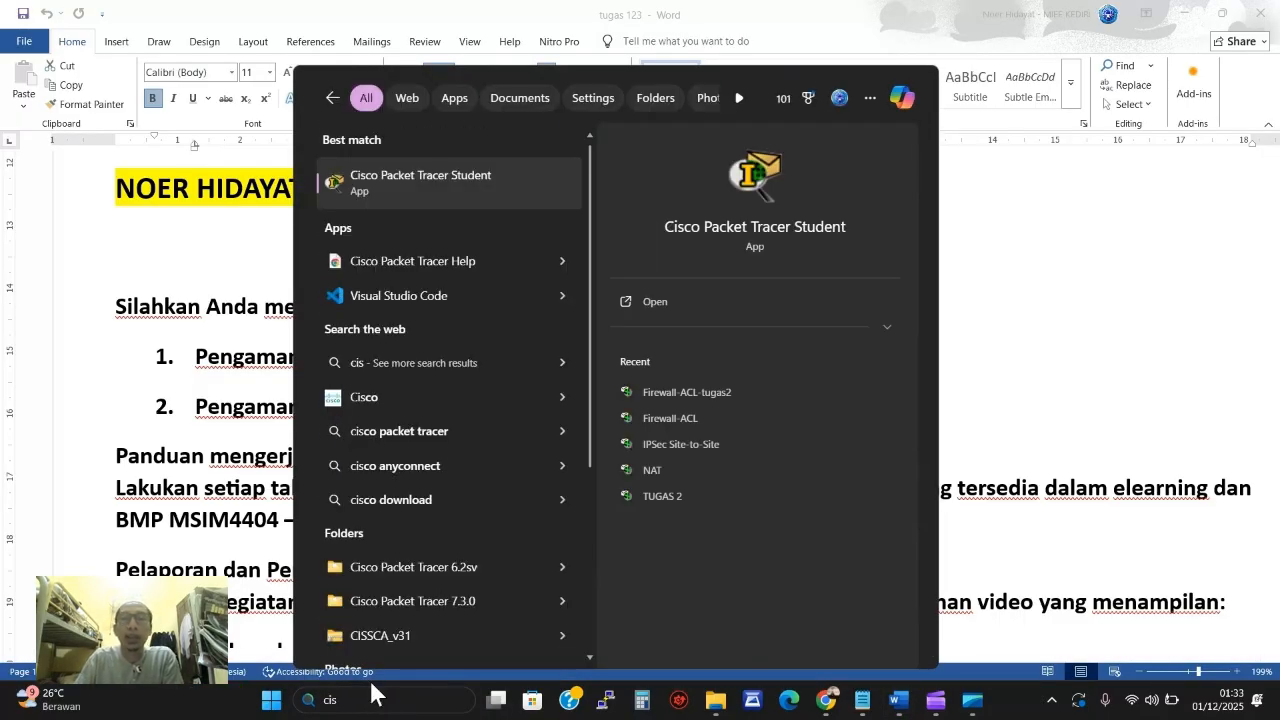
{"action": "left_click", "coordinate": [667, 390]}
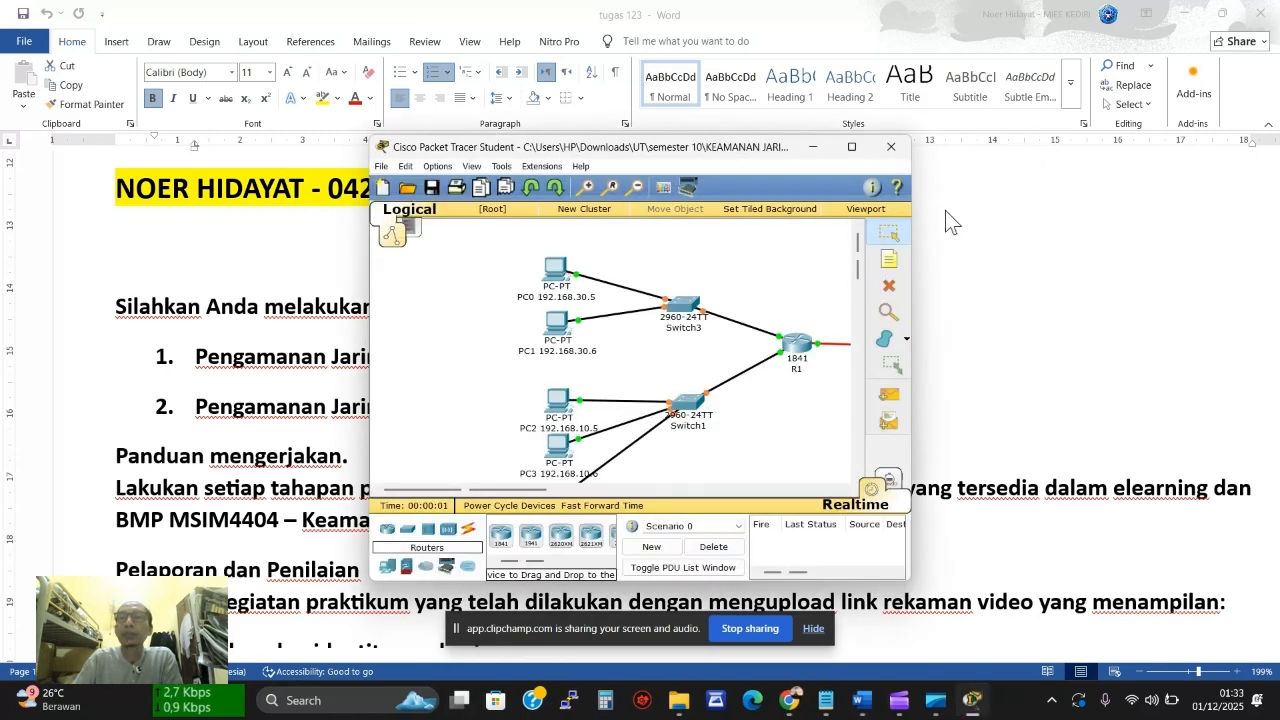
{"action": "left_click", "coordinate": [851, 149]}
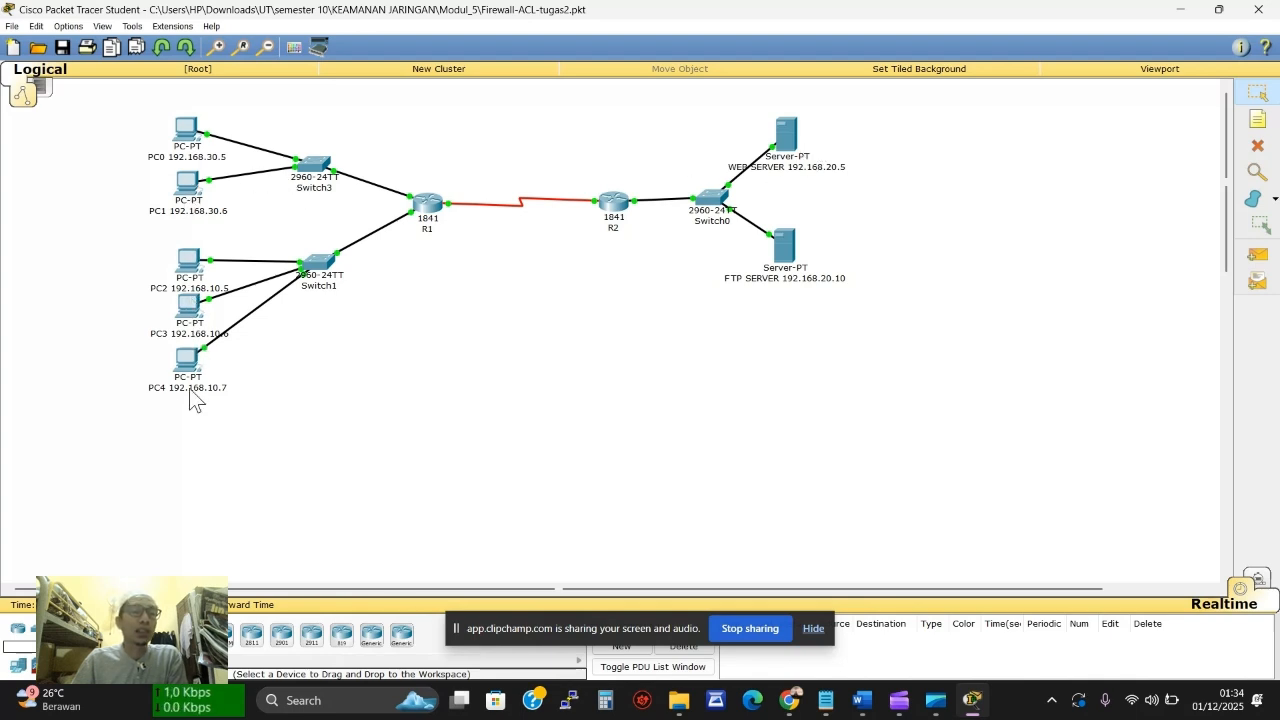
{"action": "left_click", "coordinate": [185, 131]}
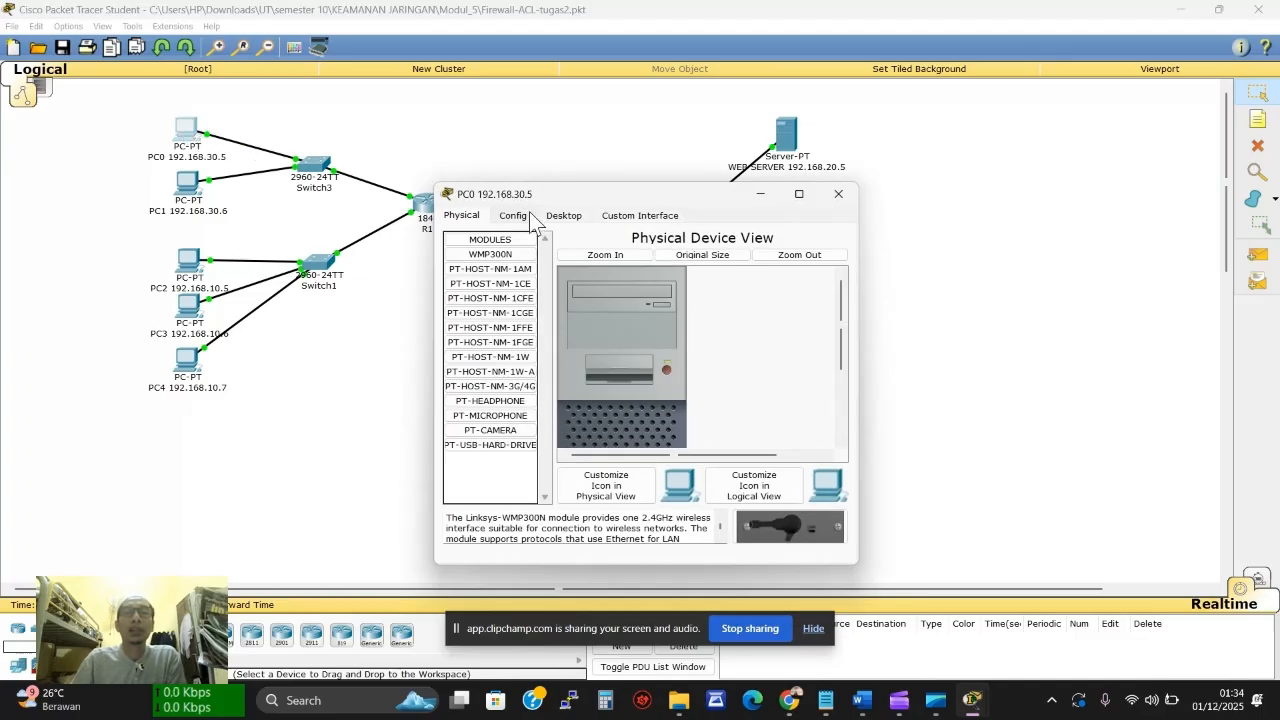
{"action": "left_click", "coordinate": [566, 214]}
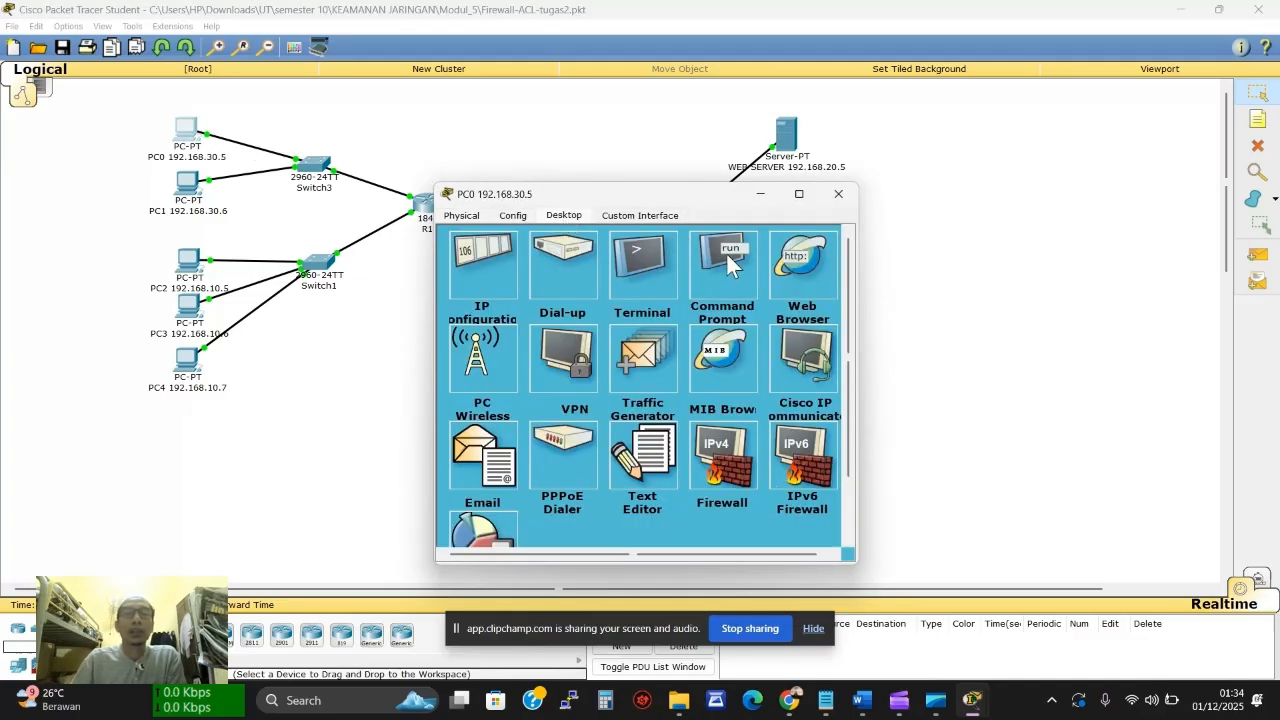
{"action": "left_click", "coordinate": [697, 272]}
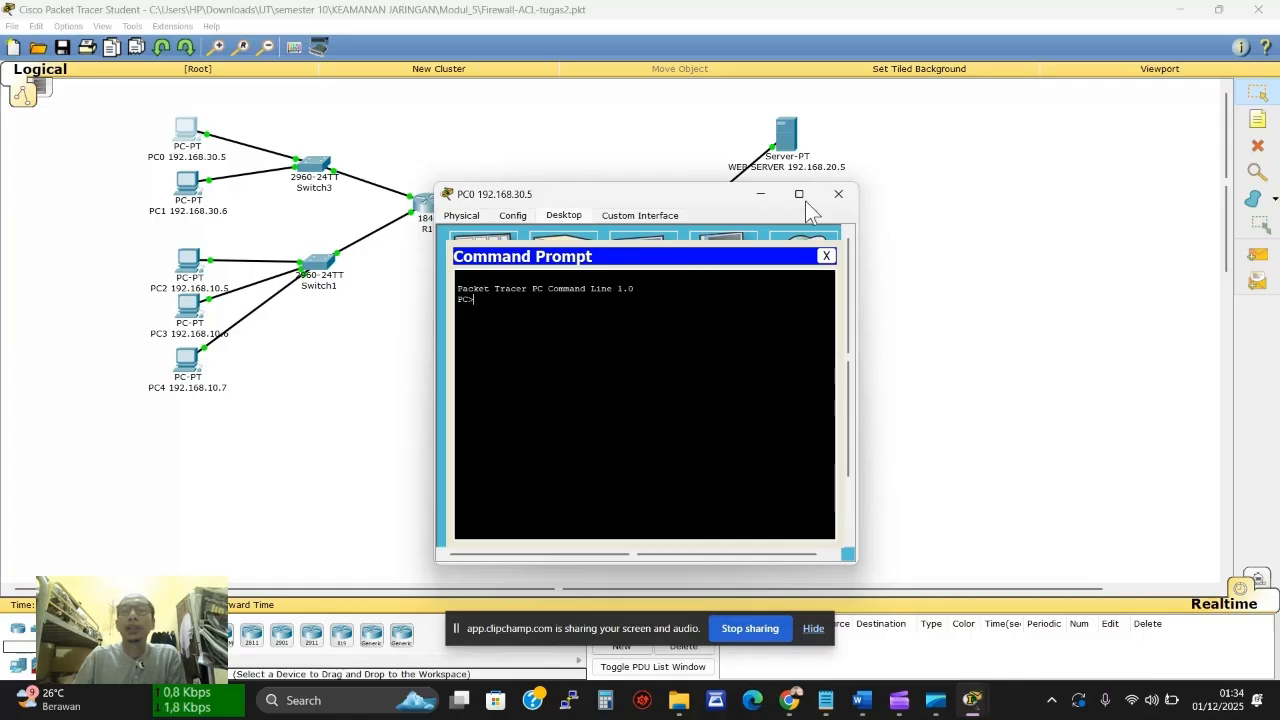
{"action": "left_click", "coordinate": [836, 194]}
{"action": "left_click", "coordinate": [196, 138]}
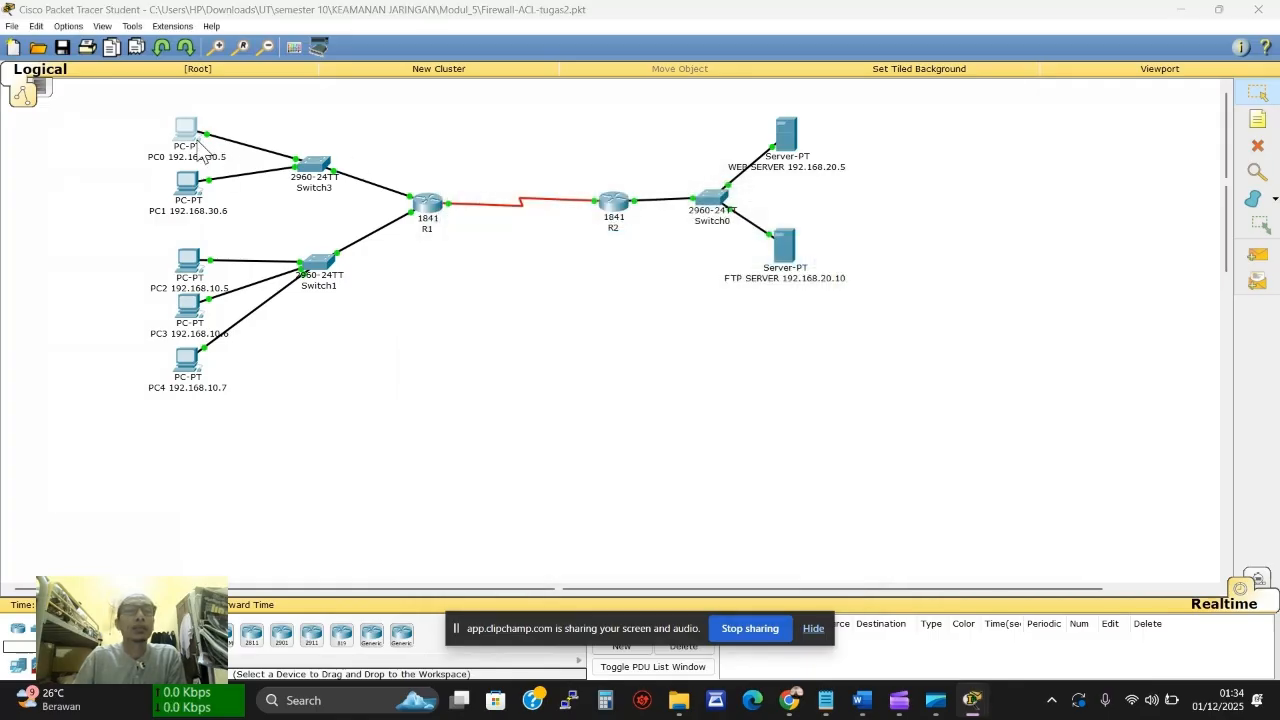
{"action": "left_click", "coordinate": [805, 262]}
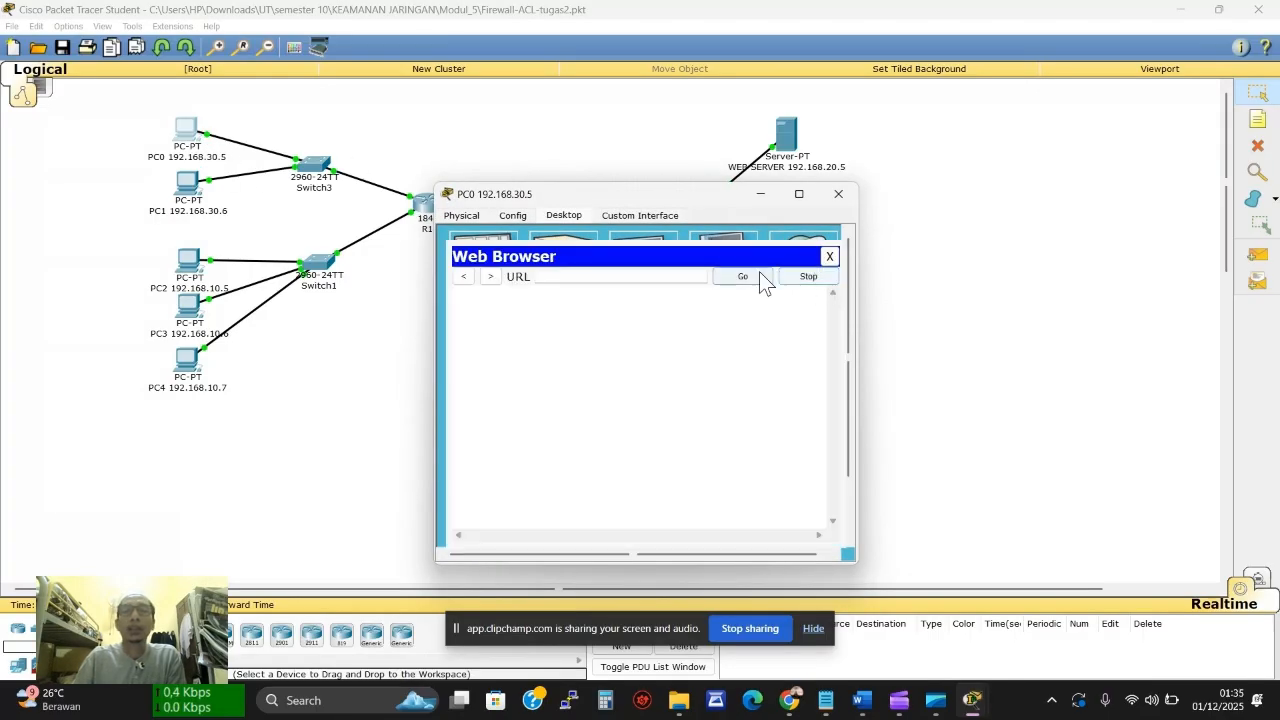
{"action": "left_click_drag", "start_coordinate": [705, 194], "coordinate": [484, 178]}
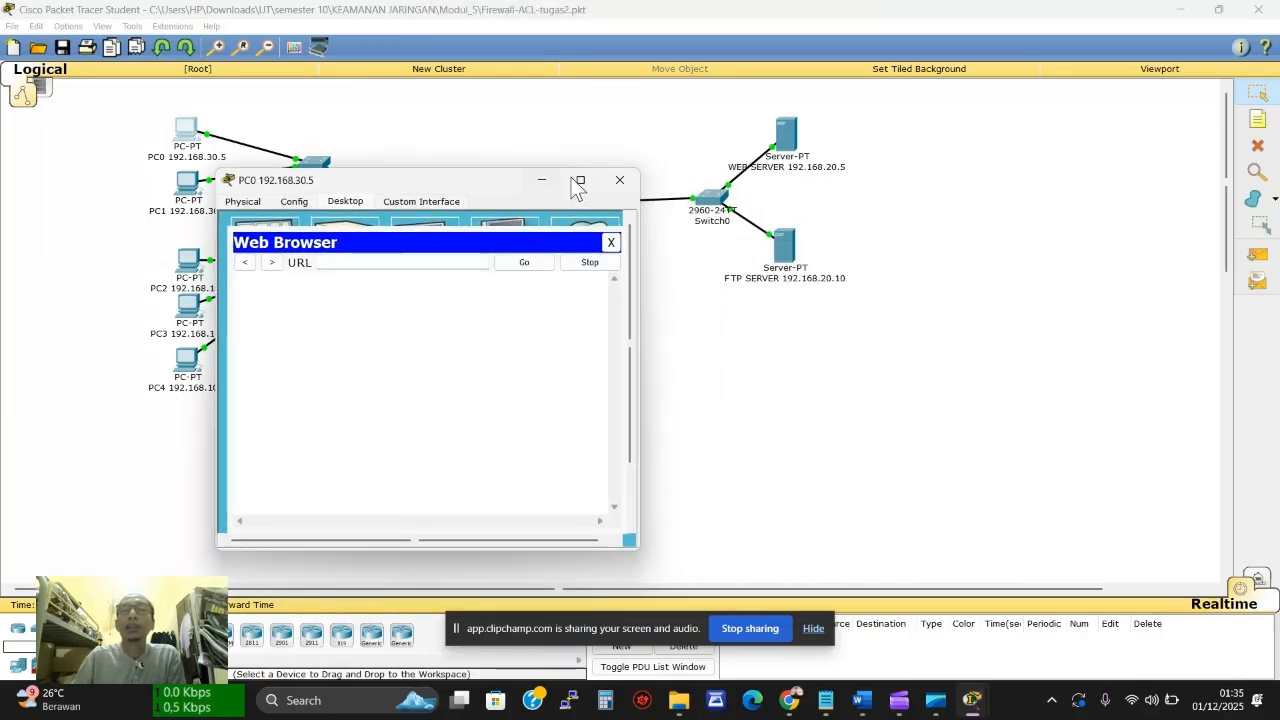
{"action": "left_click", "coordinate": [424, 266]}
{"action": "type", "text": "192.16"}
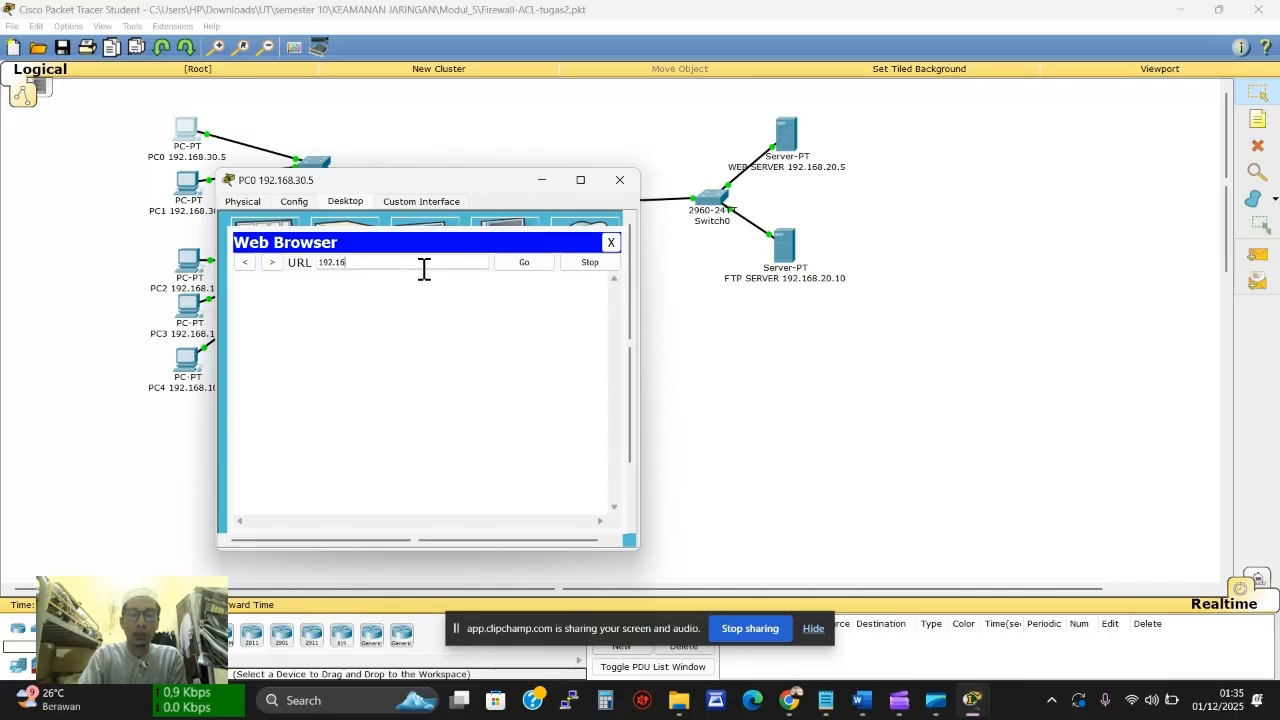
{"action": "type", "text": "8.20"}
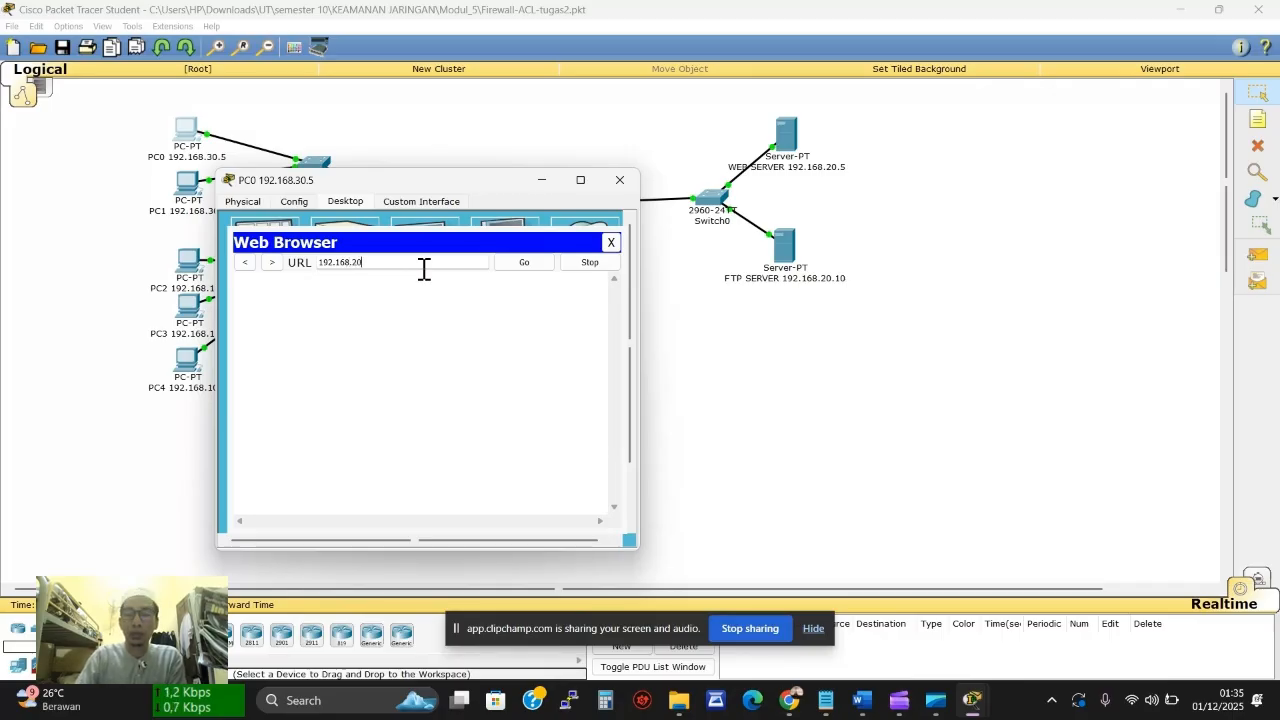
{"action": "type", "text": ".5"}
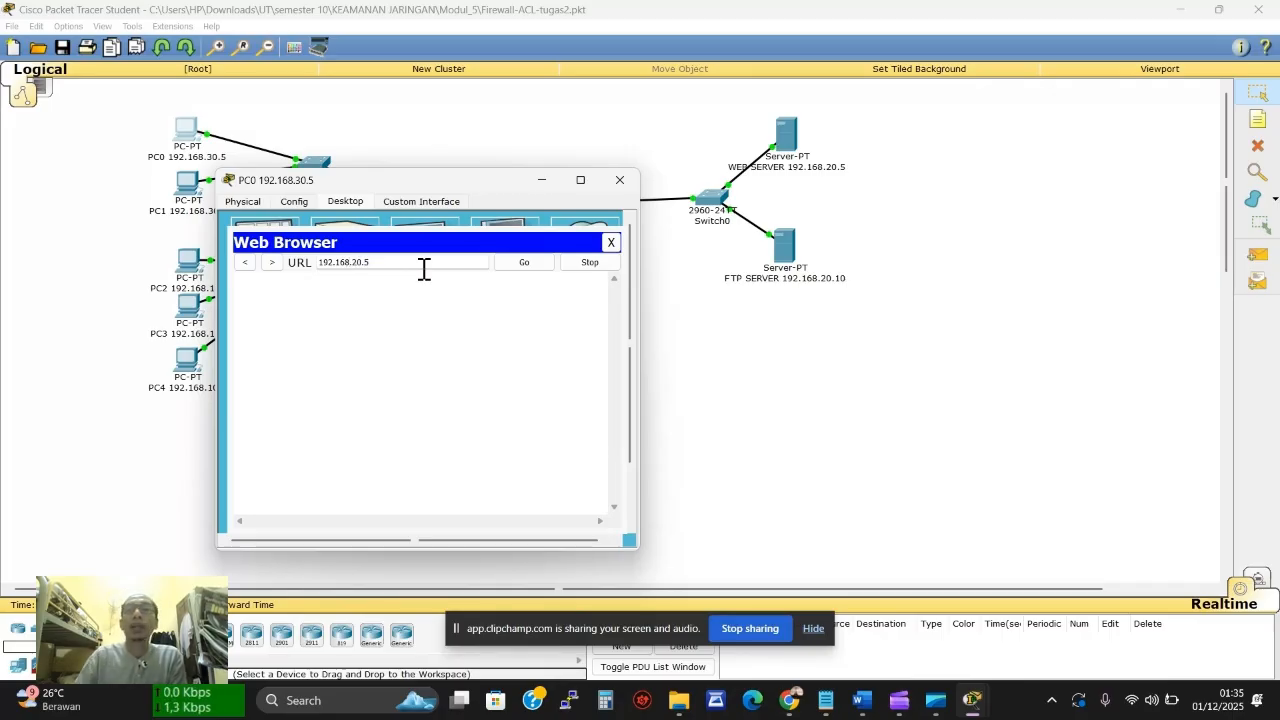
{"action": "left_click", "coordinate": [533, 265]}
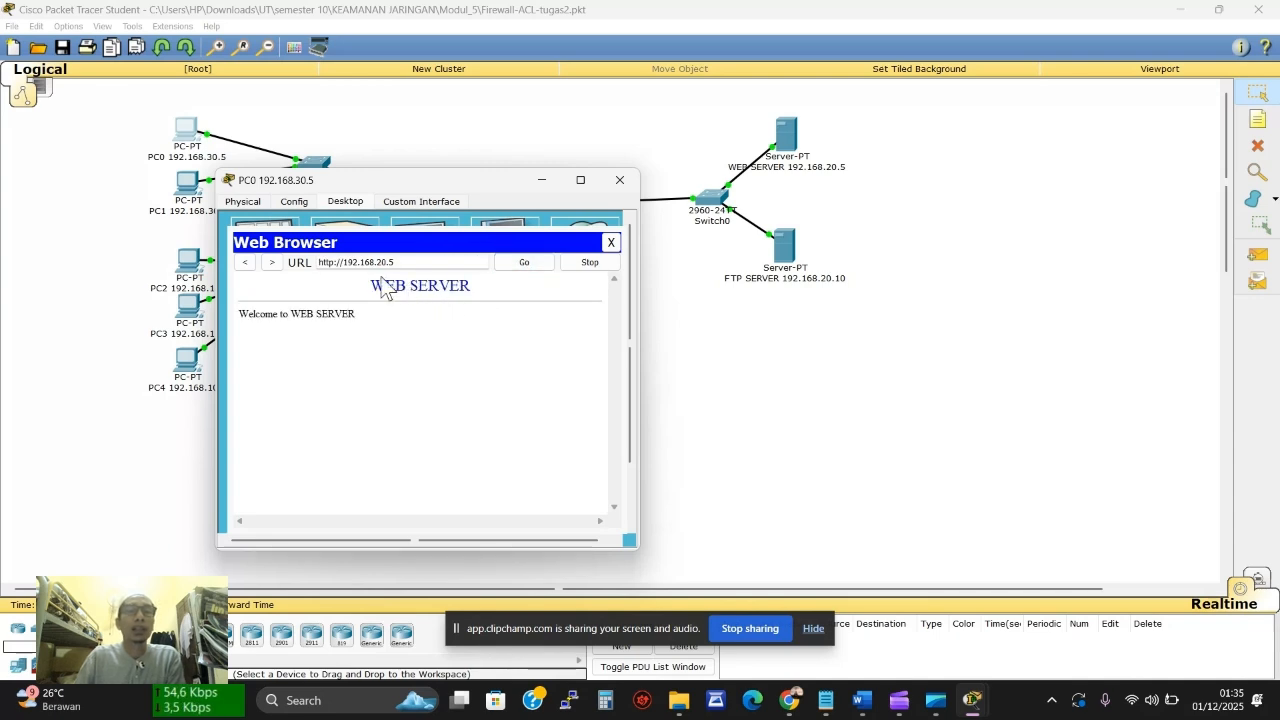
{"action": "left_click", "coordinate": [808, 168]}
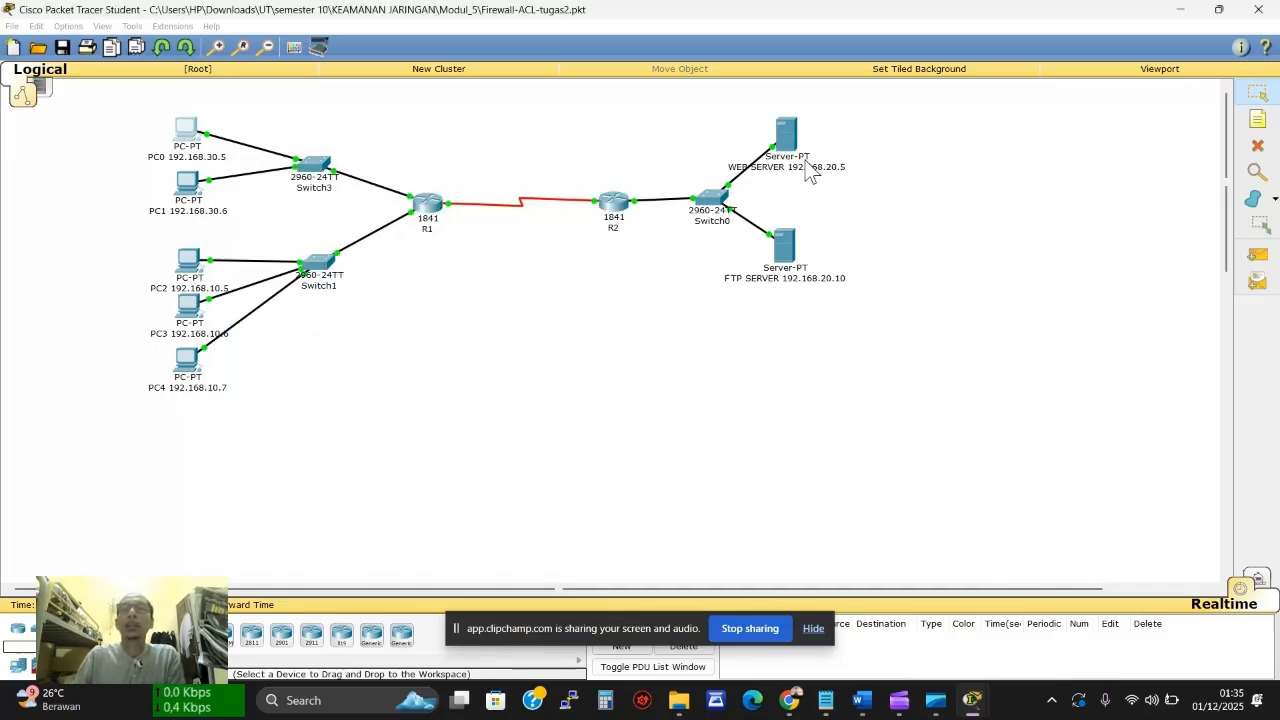
Run netstat in the WEB SERVER's Command Prompt to check its connections
{"action": "left_click_drag", "start_coordinate": [713, 196], "coordinate": [984, 200]}
{"action": "left_click", "coordinate": [910, 226]}
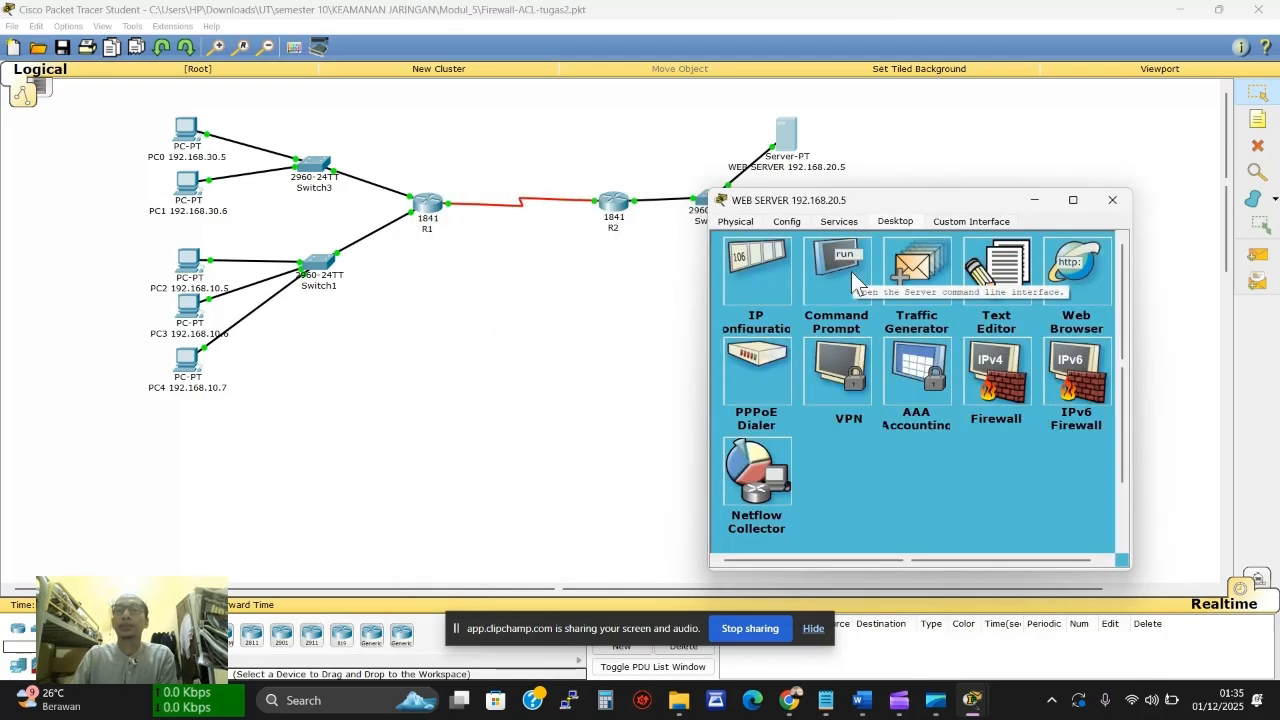
{"action": "left_click", "coordinate": [850, 270]}
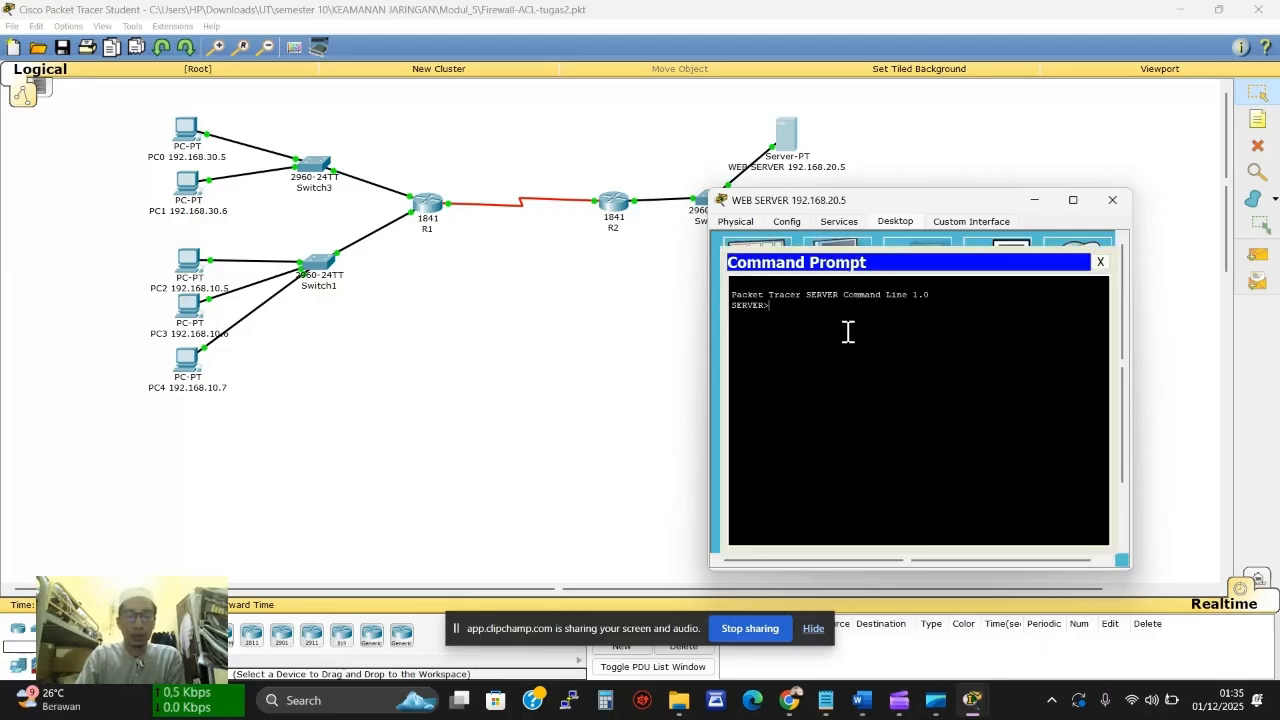
{"action": "type", "text": "net"}
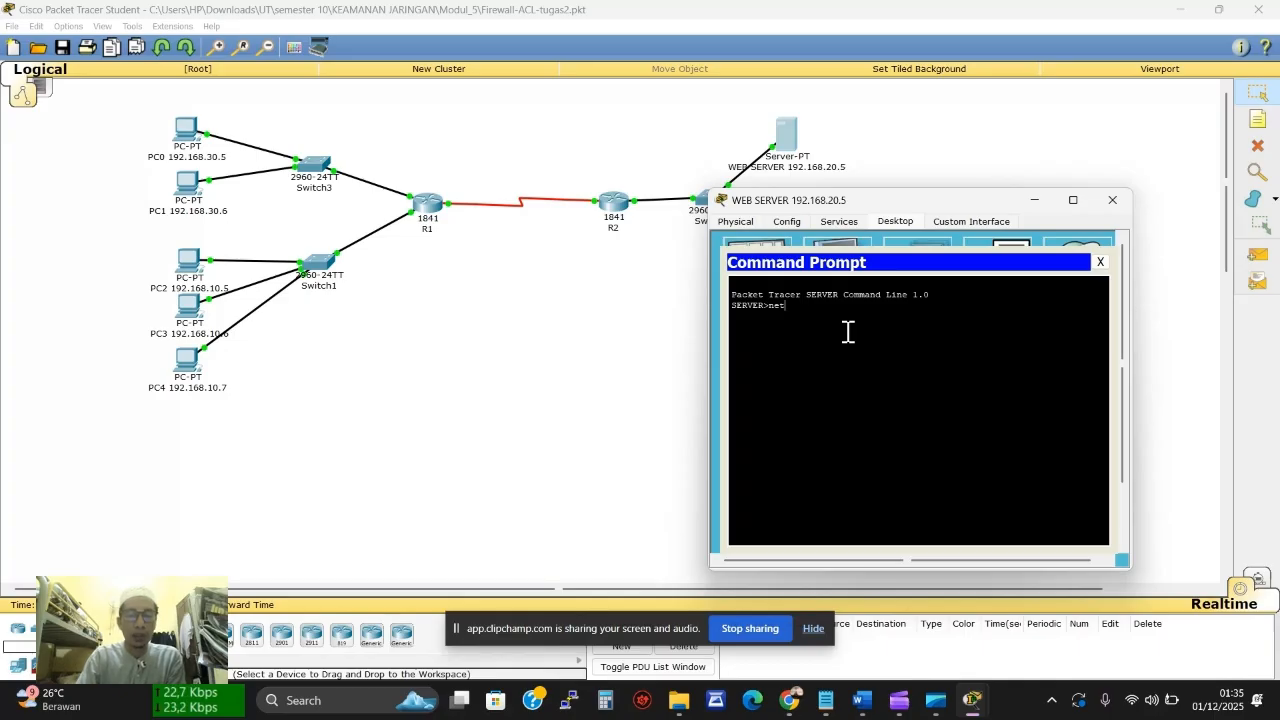
{"action": "type", "text": "stat"}
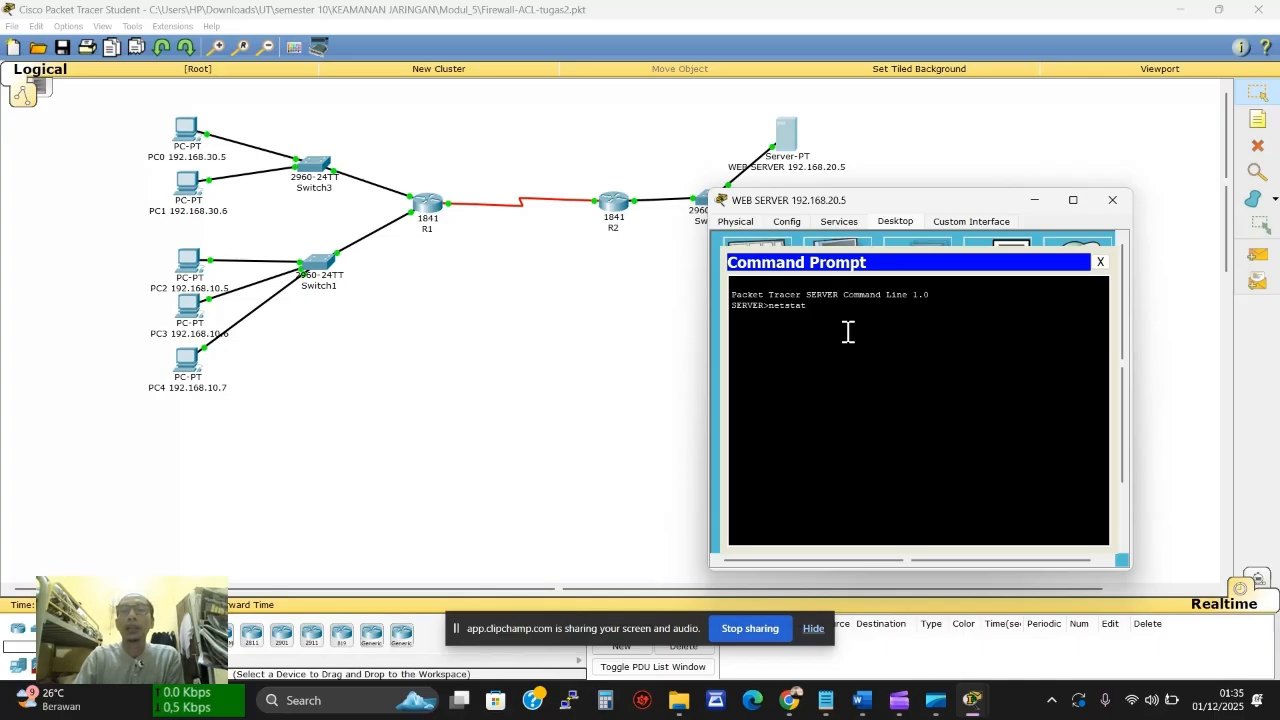
{"action": "key", "text": "Return"}
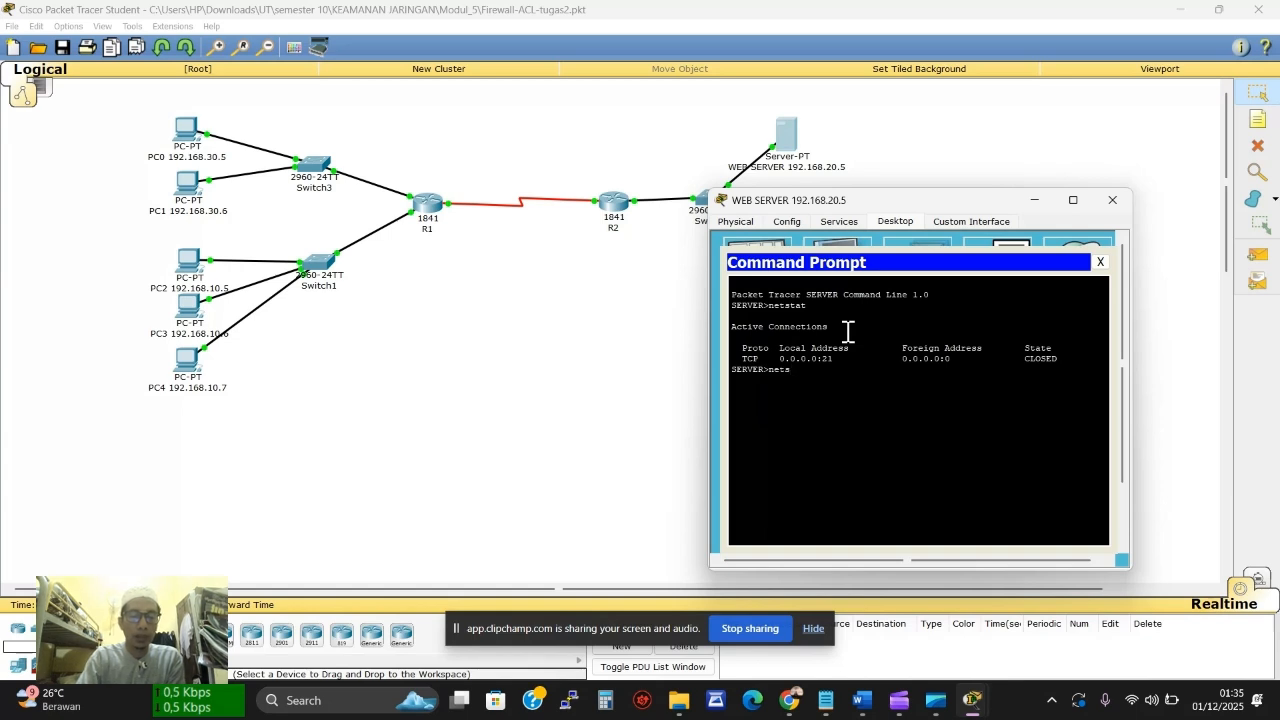
{"action": "key", "text": "Return"}
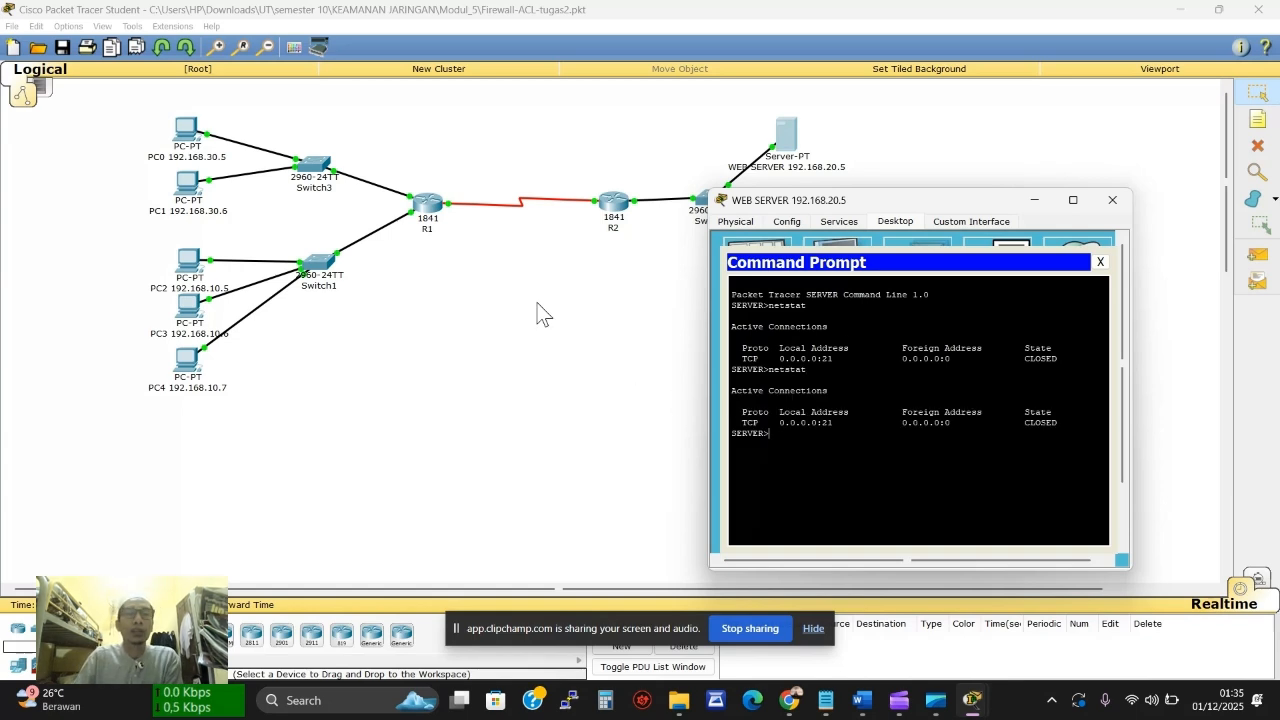
Reload the page from PC0 and rerun netstat, showing port 80 connections from 192.168.30.5
{"action": "left_click", "coordinate": [212, 148]}
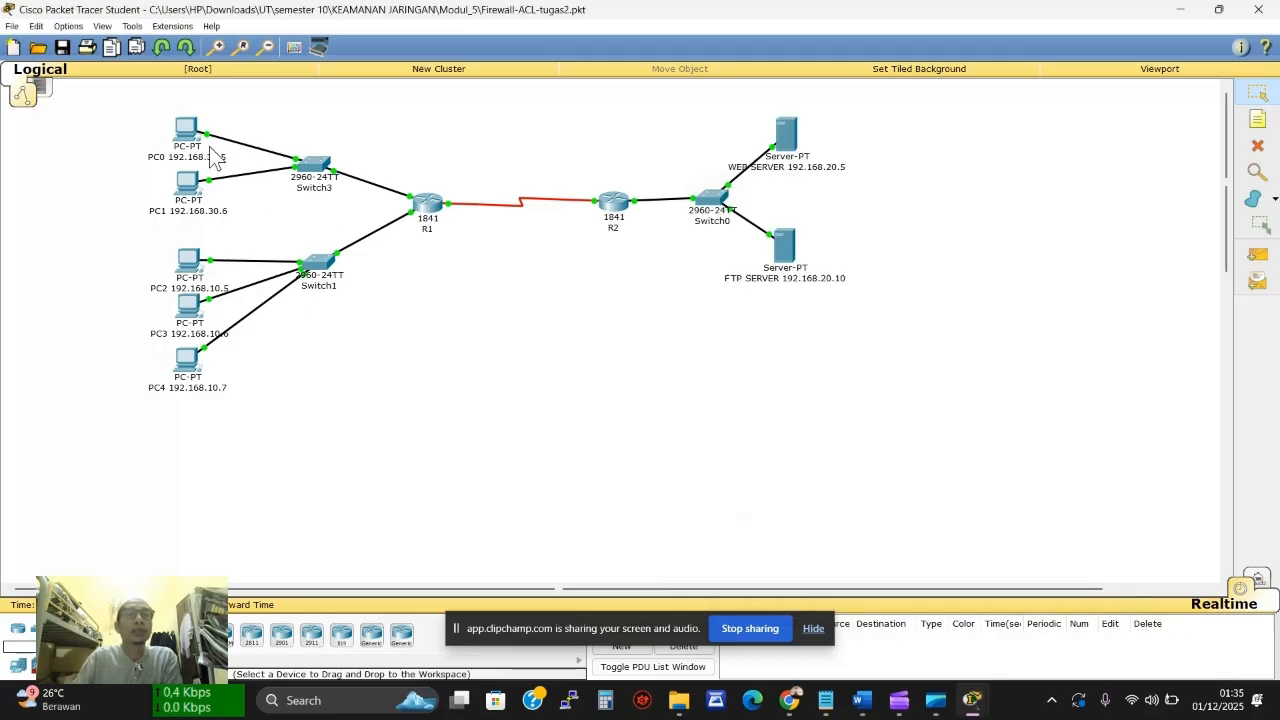
{"action": "left_click", "coordinate": [197, 152]}
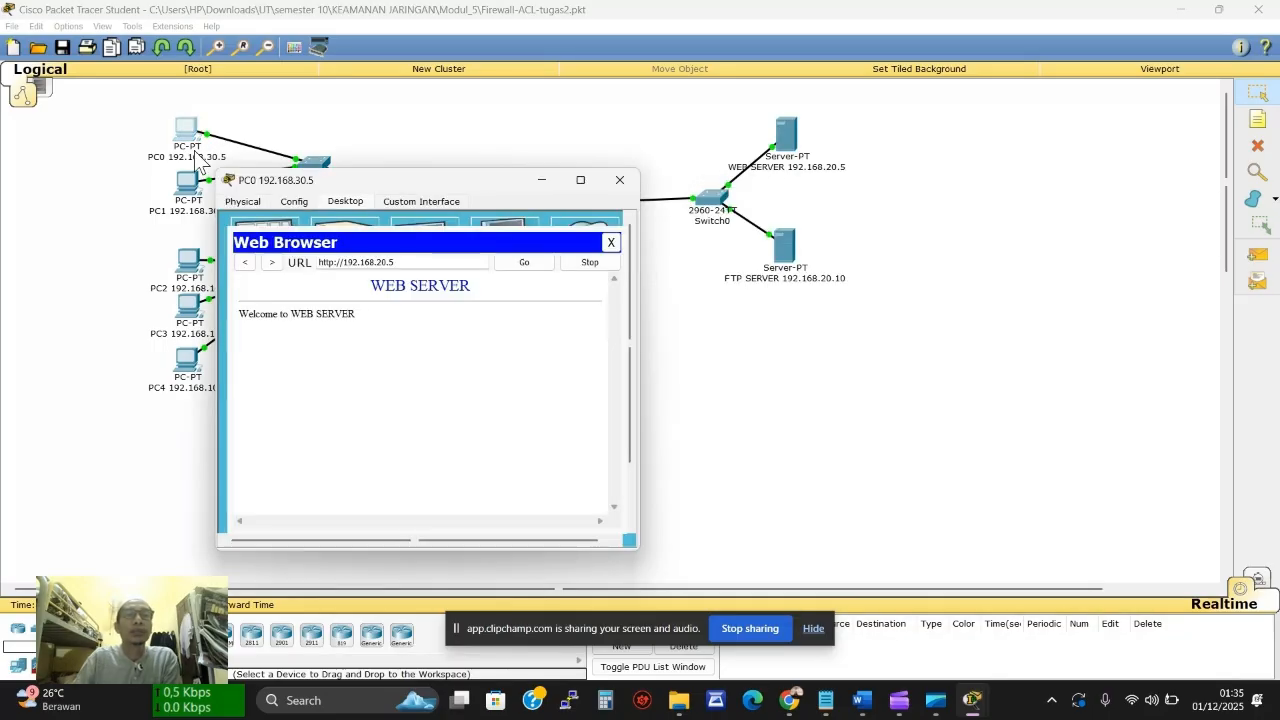
{"action": "left_click", "coordinate": [522, 263]}
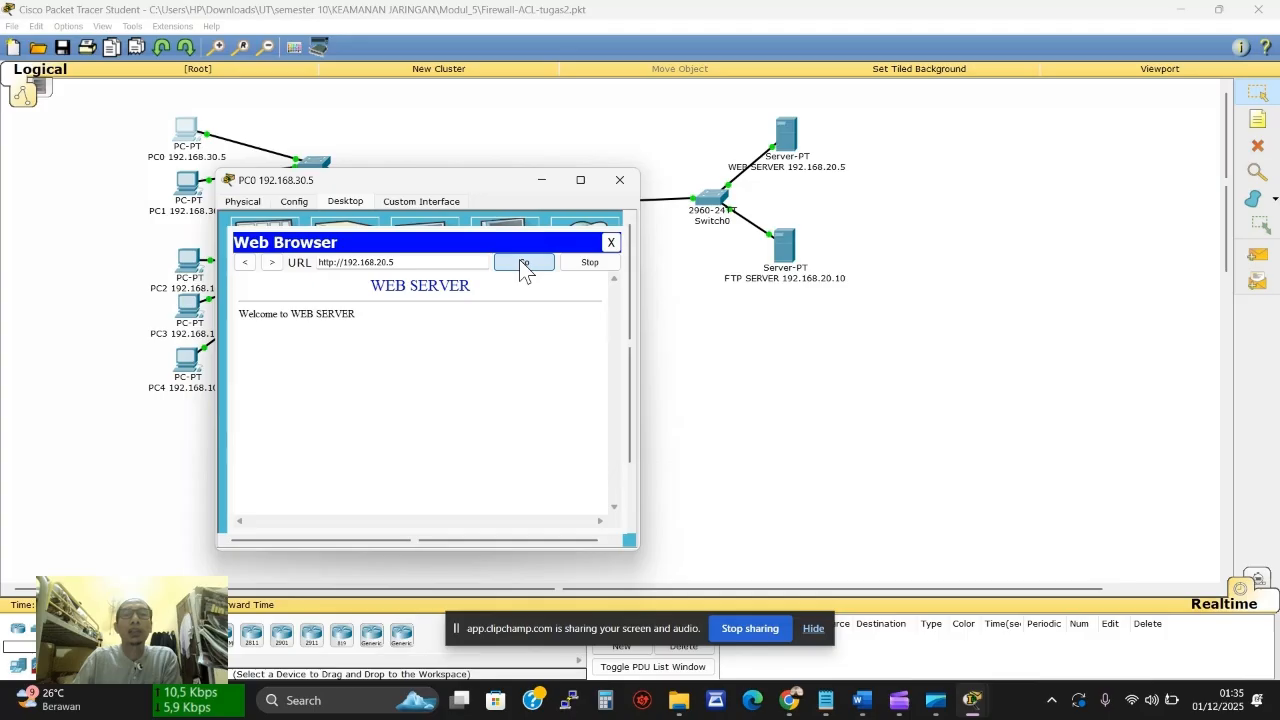
{"action": "left_click", "coordinate": [808, 165]}
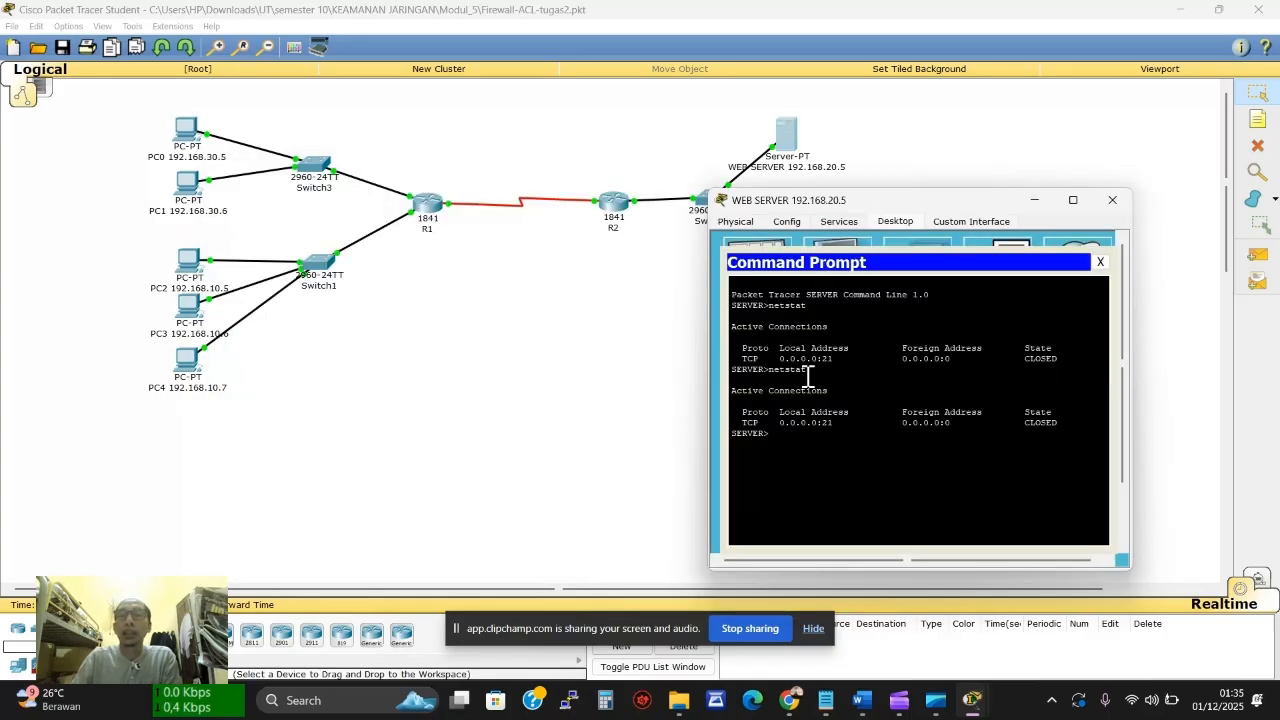
{"action": "key", "text": "Up"}
{"action": "key", "text": "Return"}
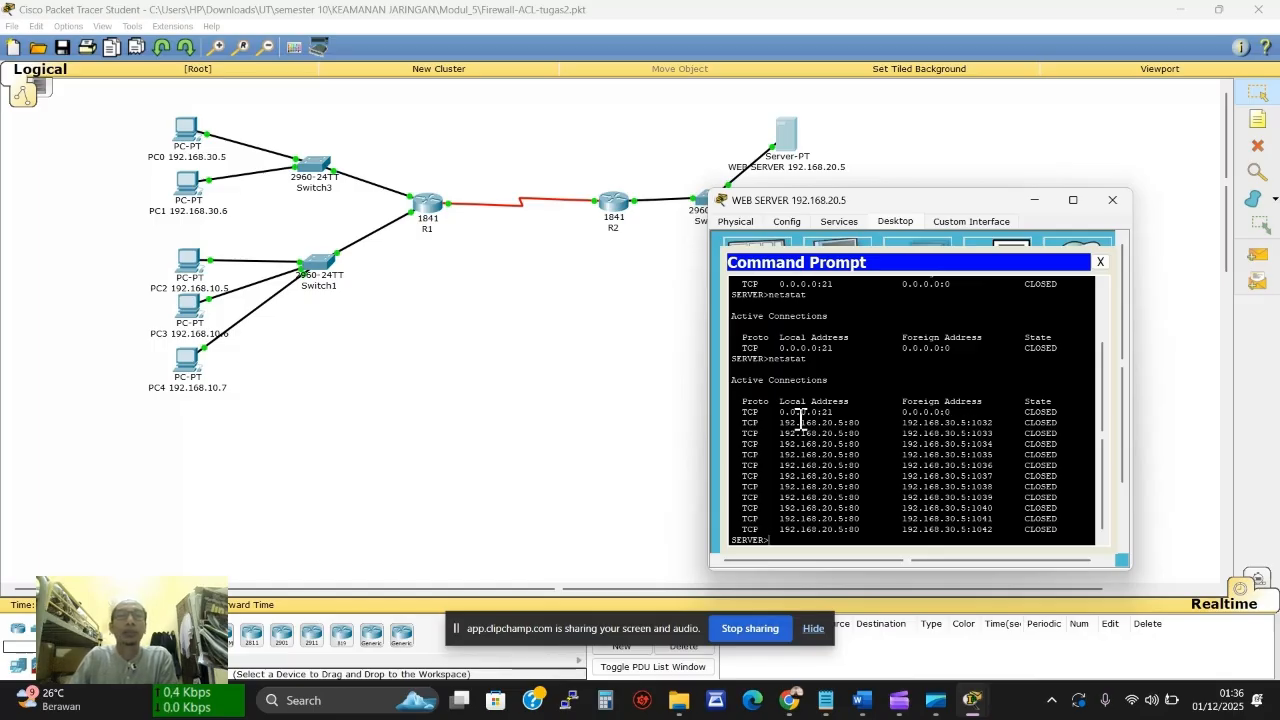
{"action": "left_click", "coordinate": [182, 192]}
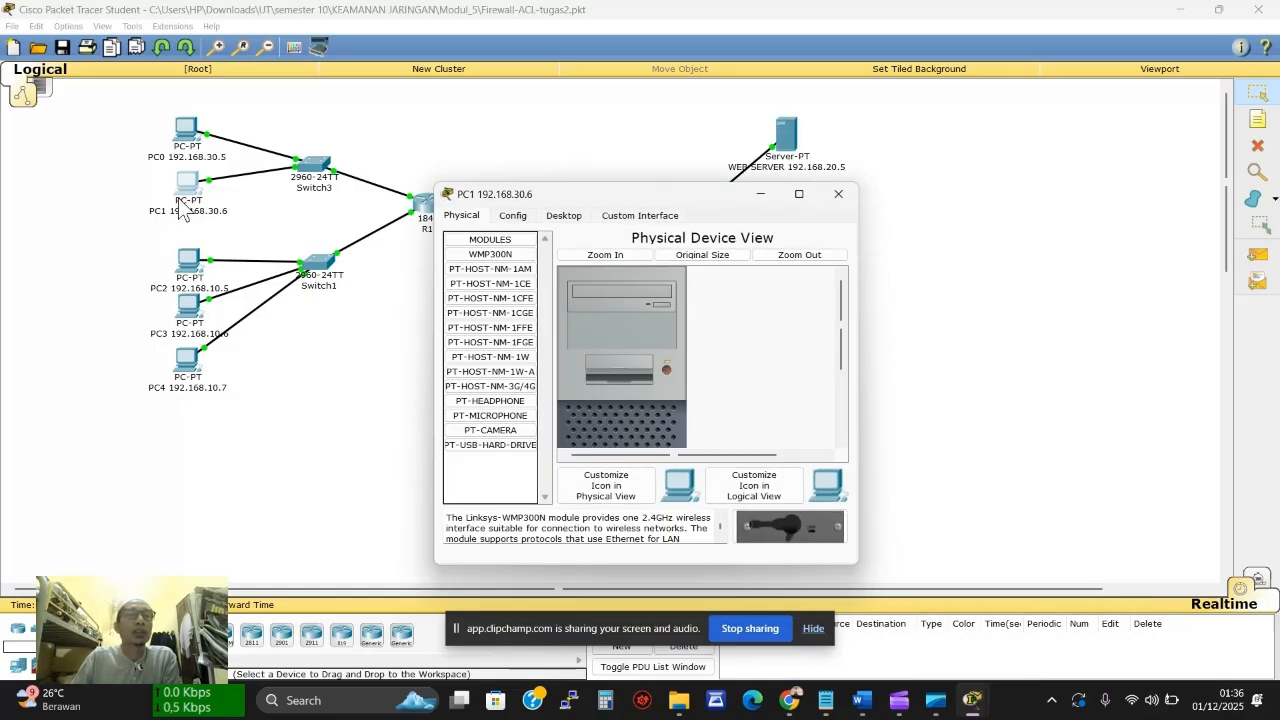
Load the 192.168.20.5 web server page in PC1's web browser
{"action": "left_click", "coordinate": [562, 216]}
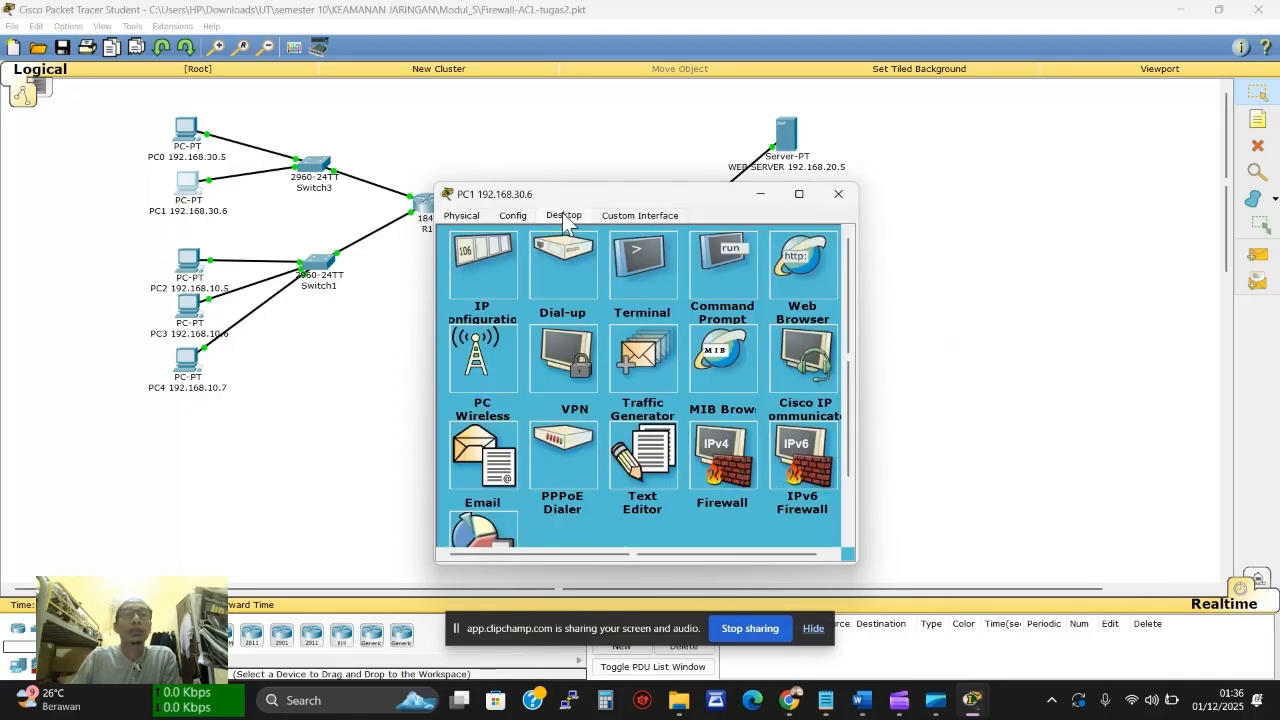
{"action": "left_click", "coordinate": [724, 245]}
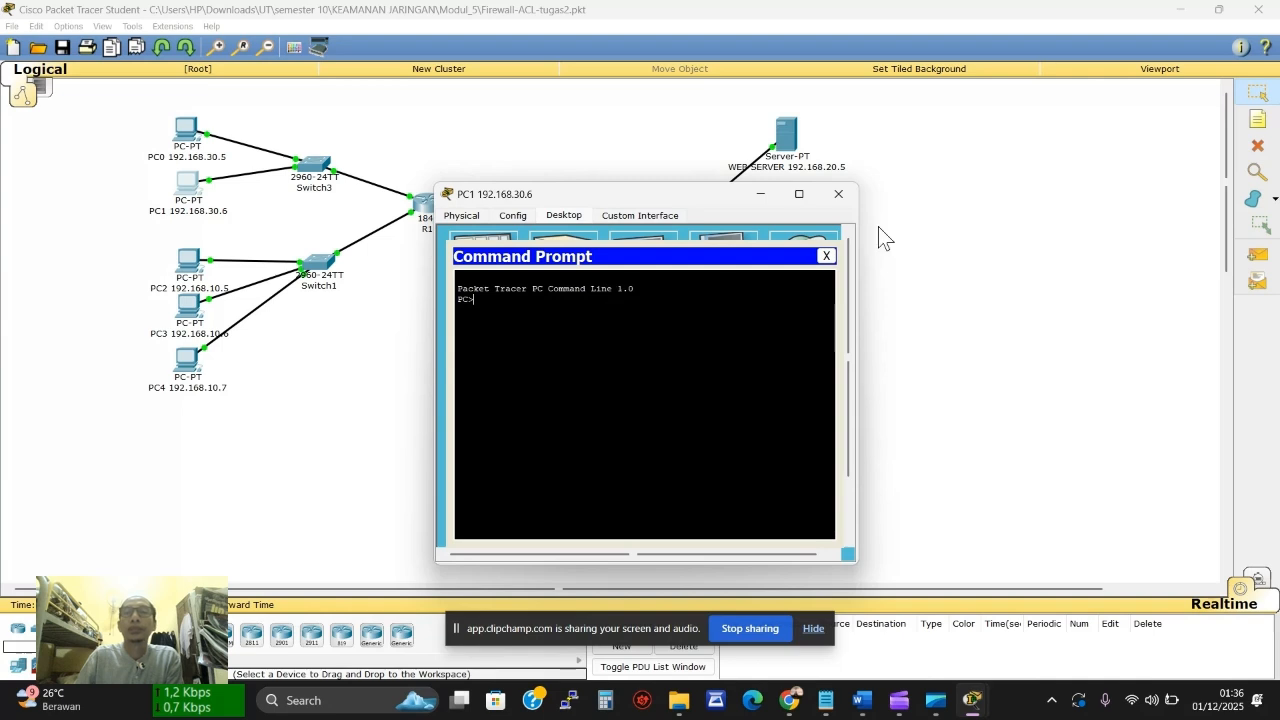
{"action": "left_click", "coordinate": [826, 256]}
{"action": "left_click", "coordinate": [800, 262]}
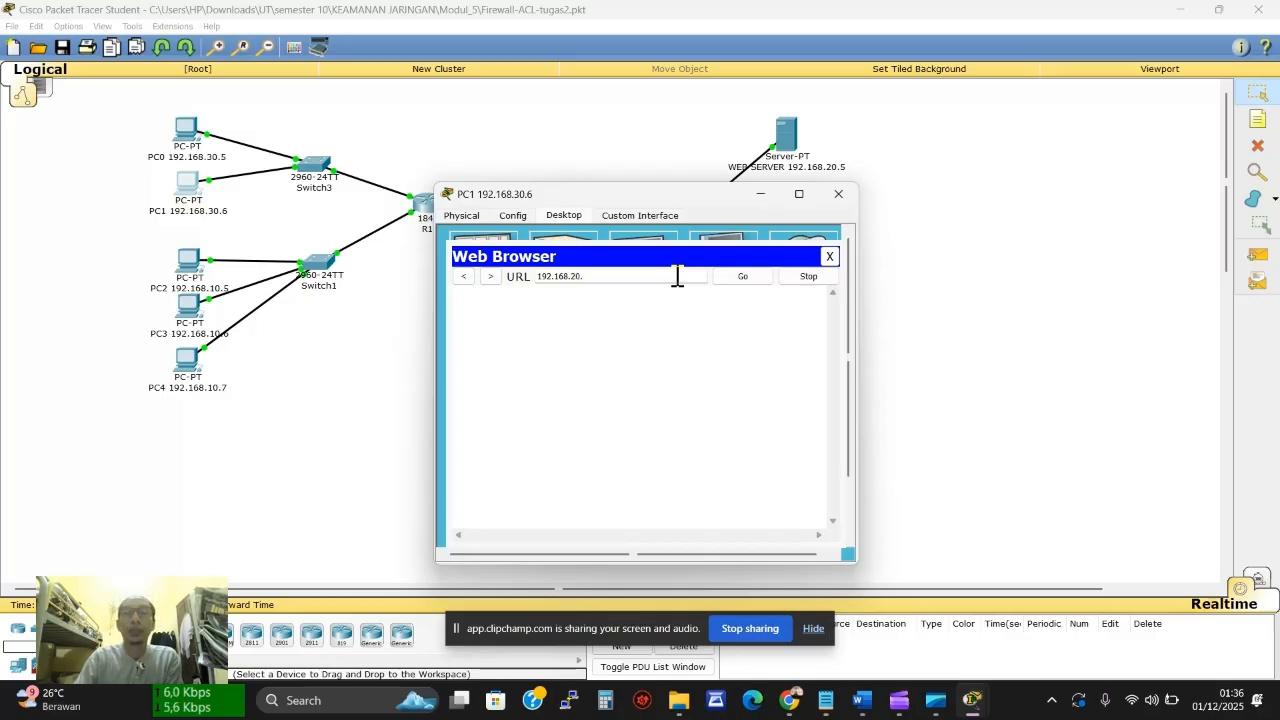
{"action": "left_click_drag", "start_coordinate": [677, 276], "coordinate": [517, 278]}
{"action": "key", "text": "ctrl+c"}
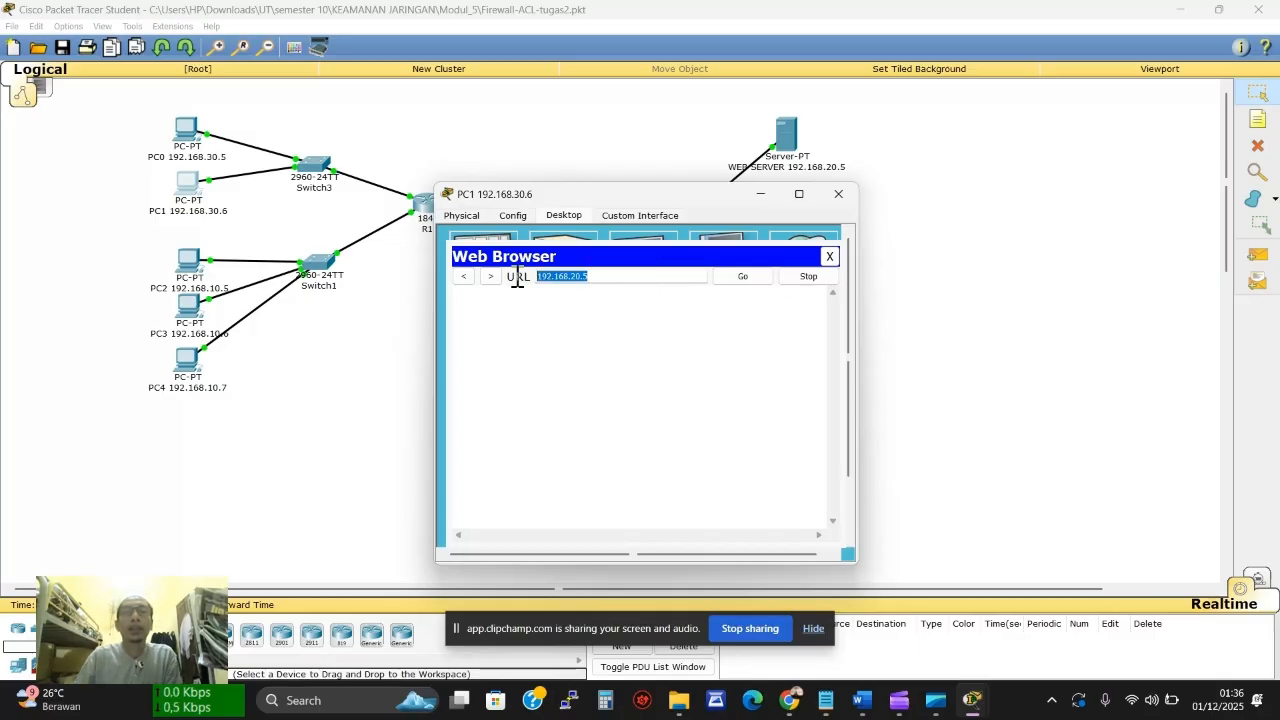
{"action": "left_click", "coordinate": [745, 277]}
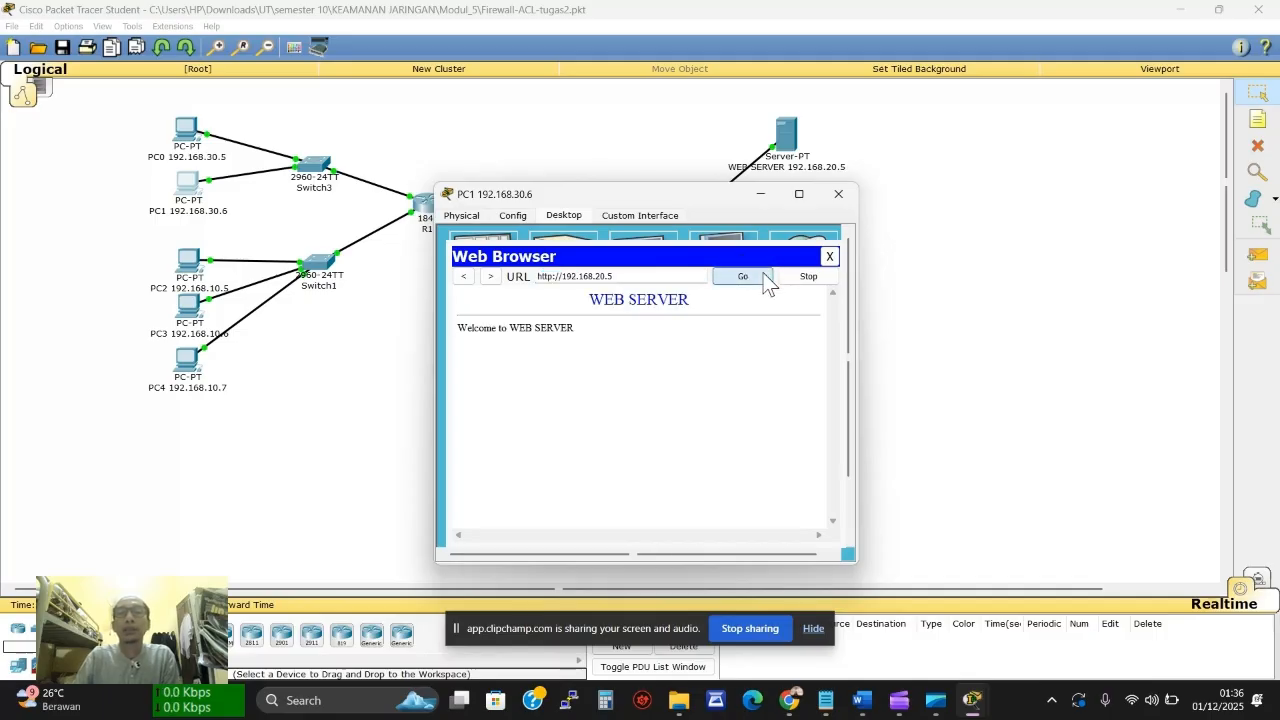
{"action": "left_click", "coordinate": [762, 193]}
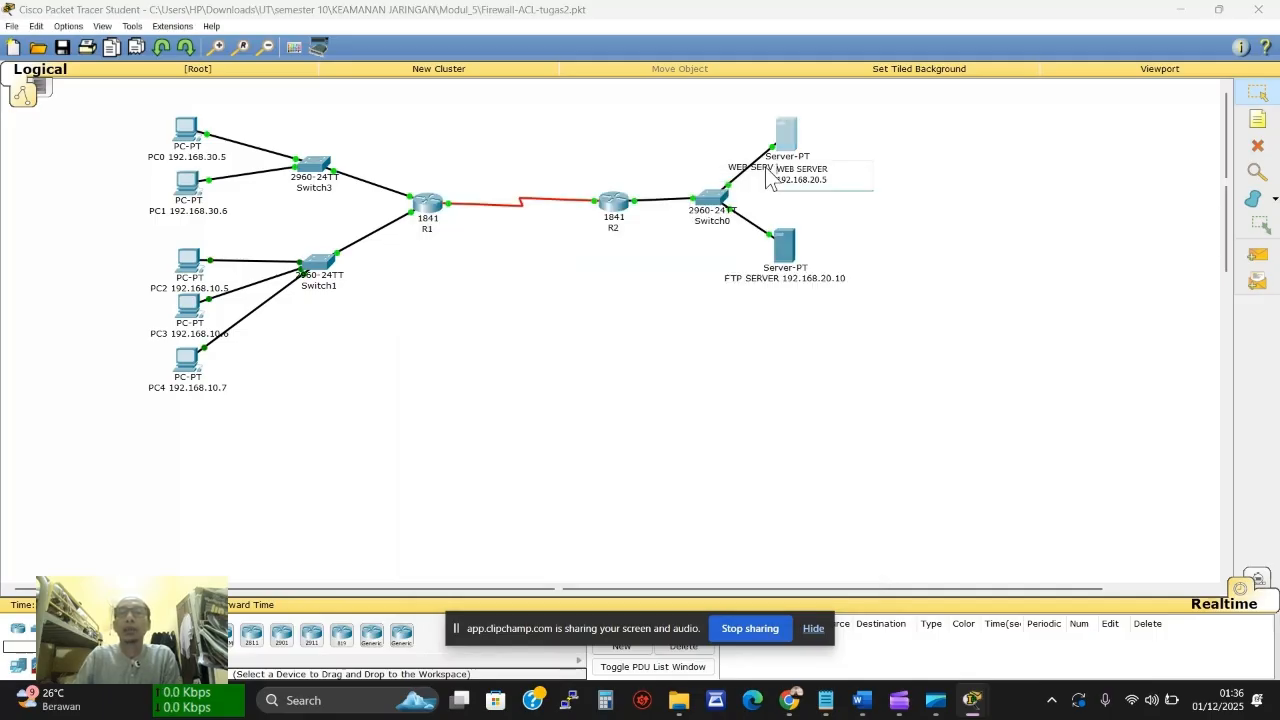
Rerun netstat on the web server and highlight PC1's foreign address 192.168.30.6:1025
{"action": "left_click", "coordinate": [788, 148]}
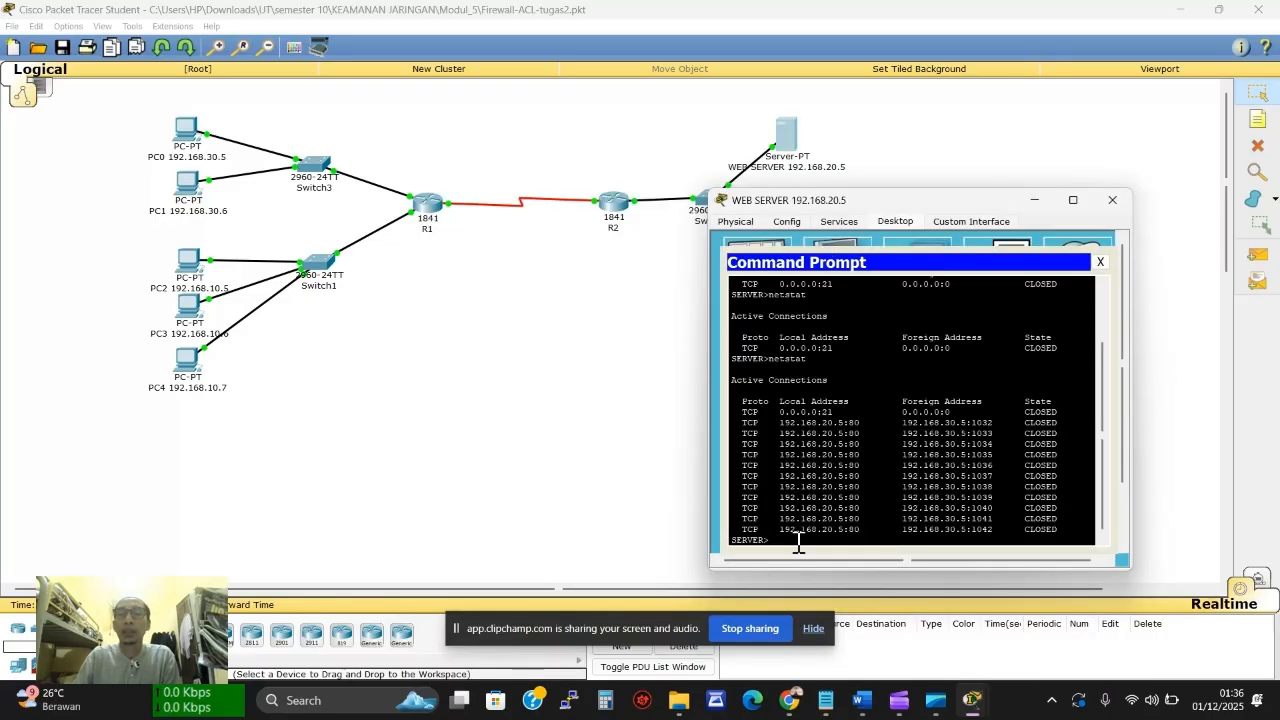
{"action": "key", "text": "Up"}
{"action": "key", "text": "Return"}
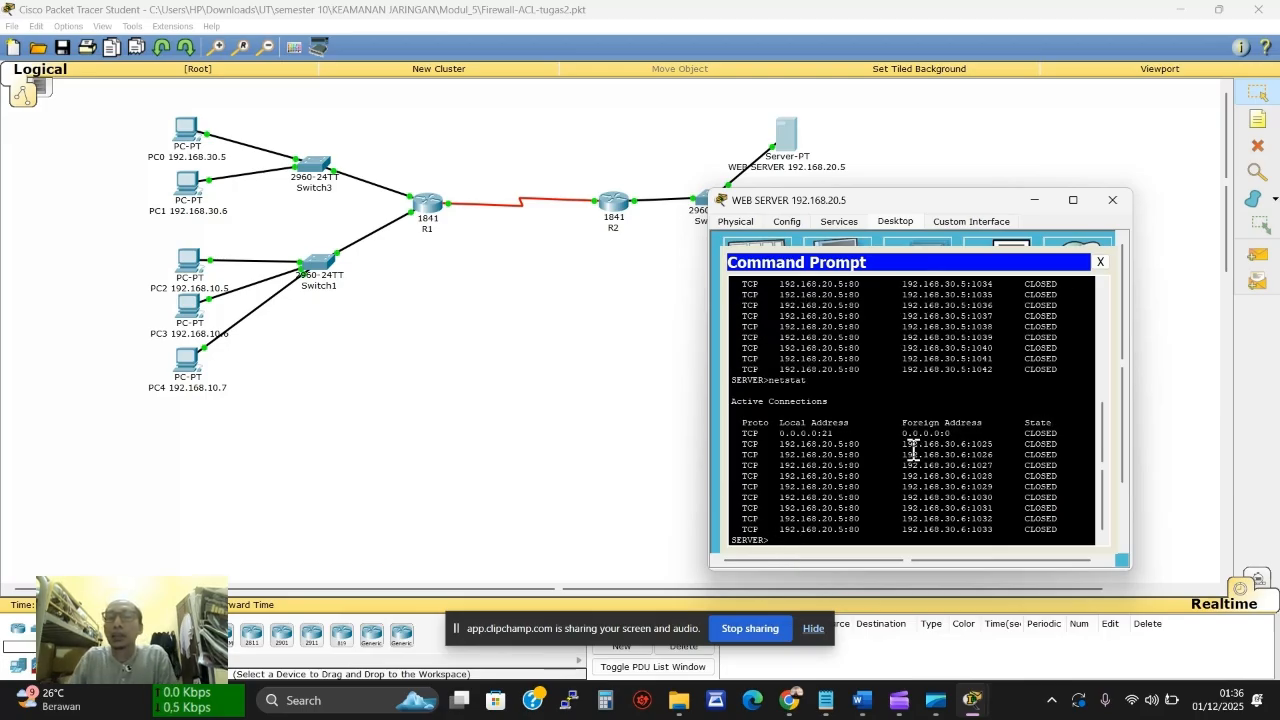
{"action": "left_click_drag", "start_coordinate": [903, 444], "coordinate": [985, 441]}
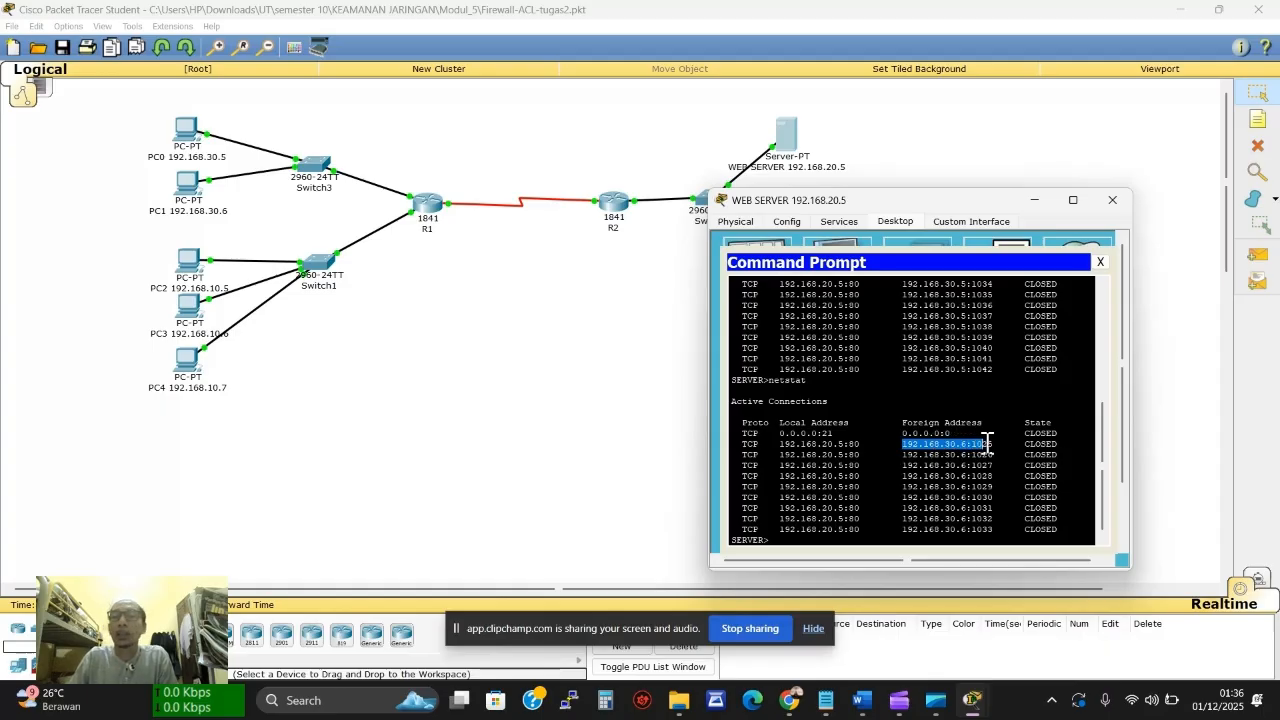
{"action": "left_click_drag", "start_coordinate": [986, 443], "coordinate": [992, 443]}
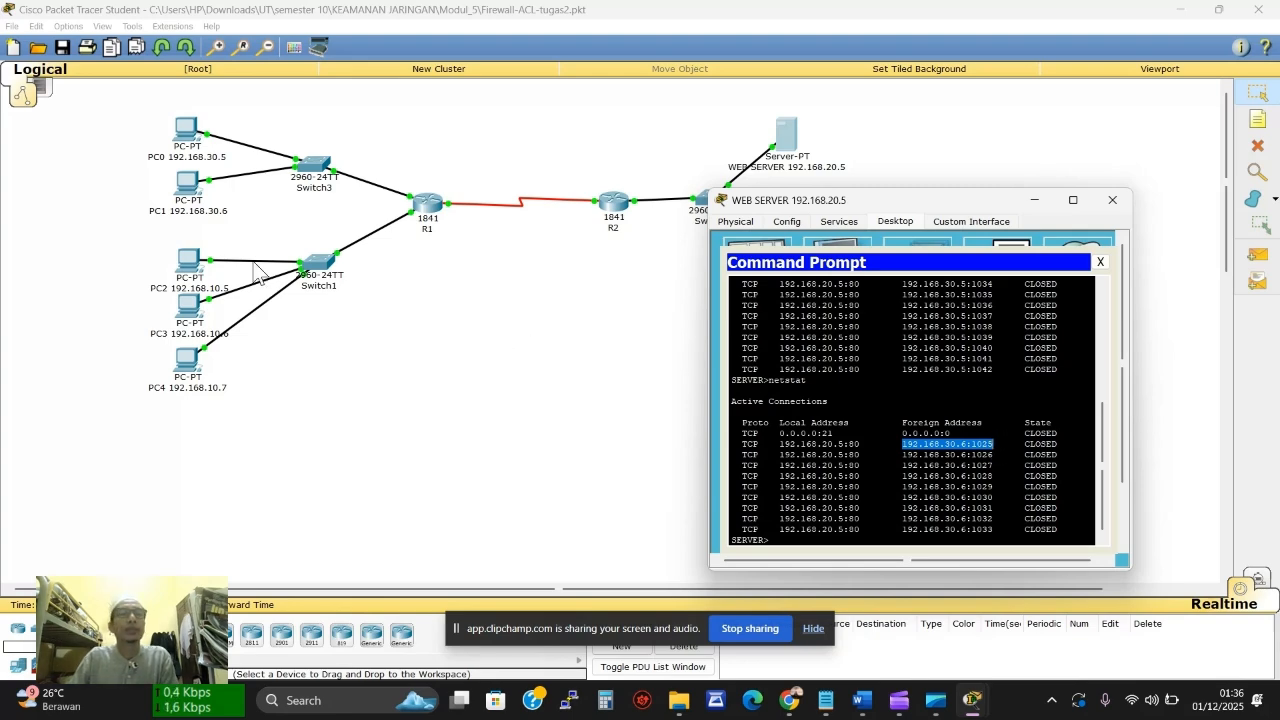
Load the 192.168.20.5 web server page in PC2's browser by pasting the address
{"action": "left_click", "coordinate": [197, 258]}
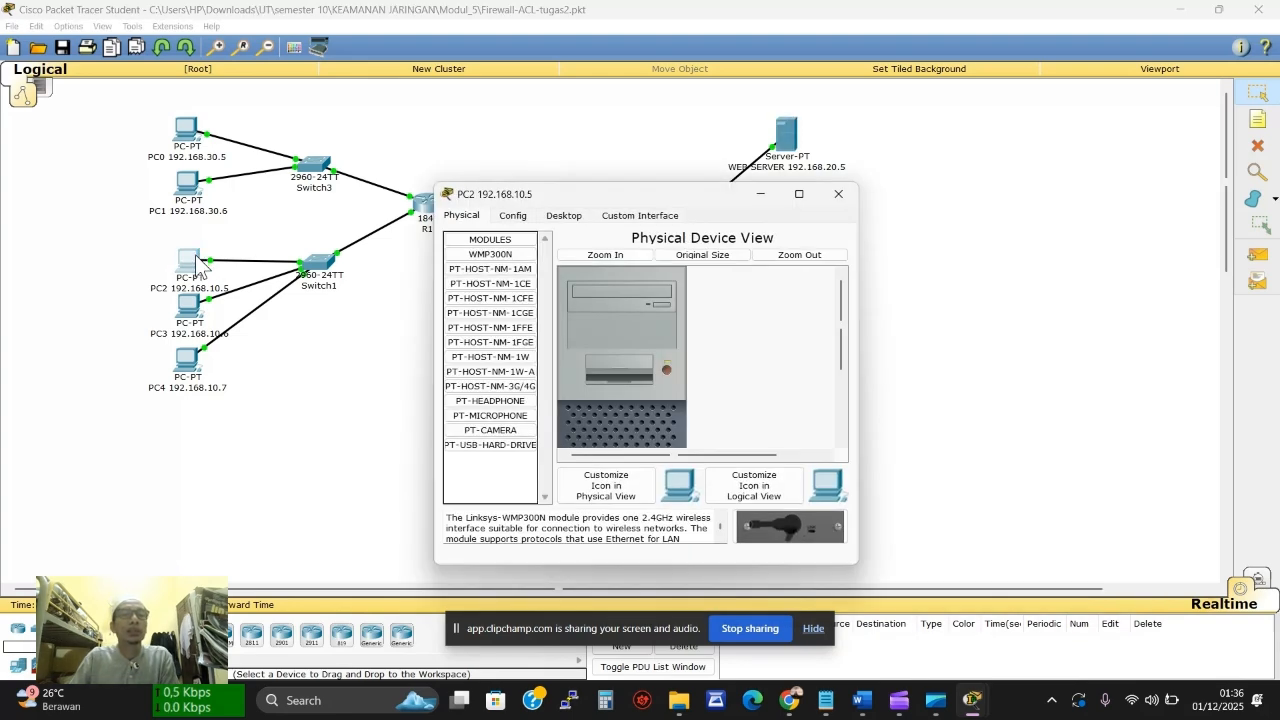
{"action": "left_click", "coordinate": [565, 215]}
{"action": "left_click", "coordinate": [788, 279]}
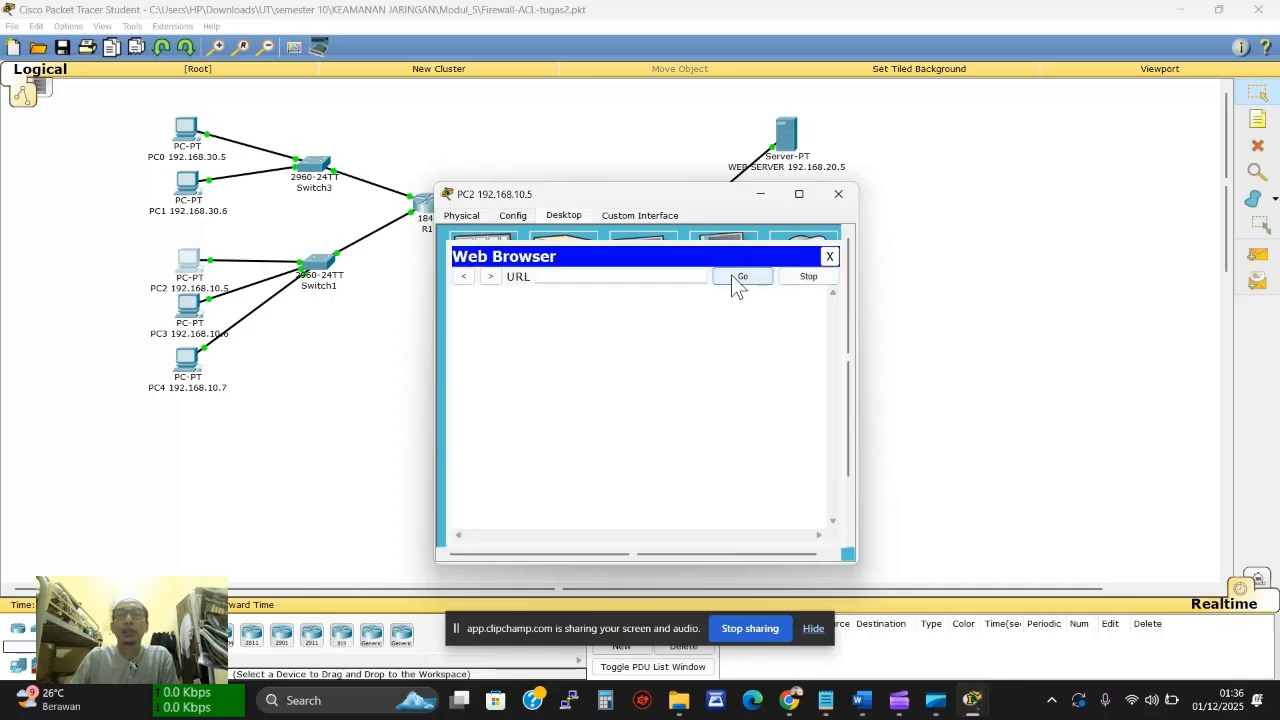
{"action": "left_click", "coordinate": [701, 276]}
{"action": "key", "text": "ctrl+v"}
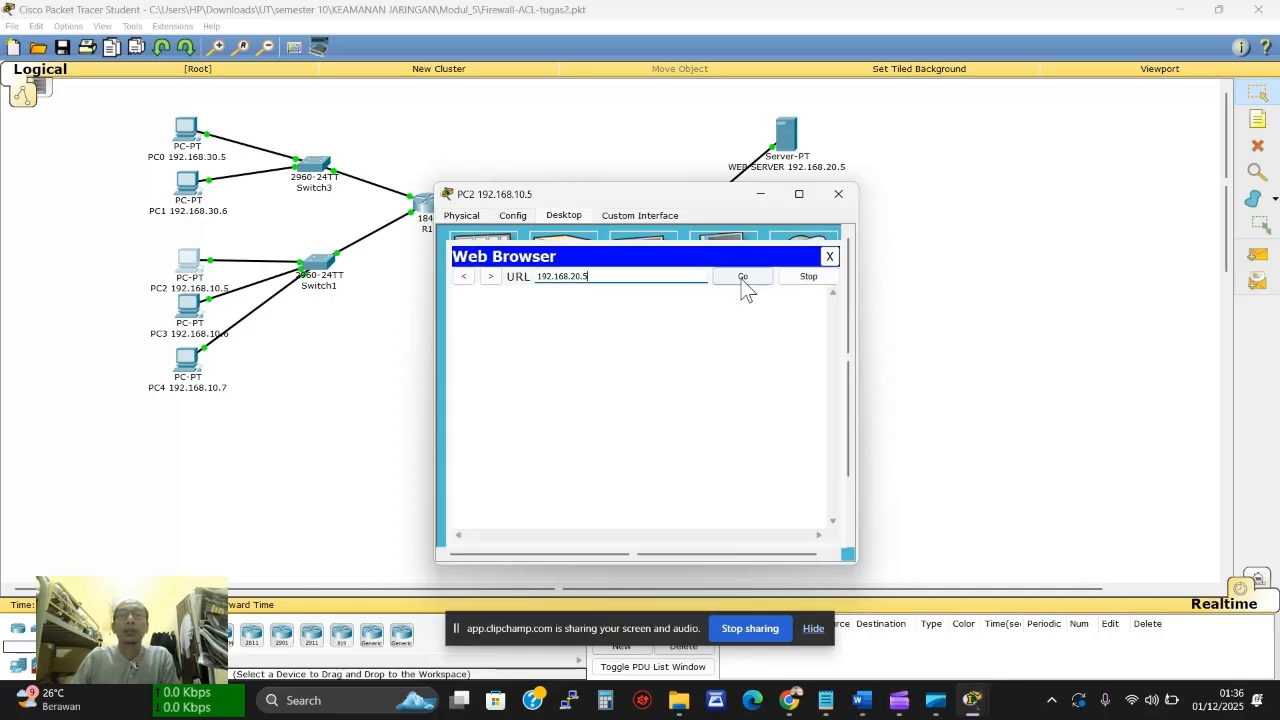
{"action": "left_click", "coordinate": [743, 277]}
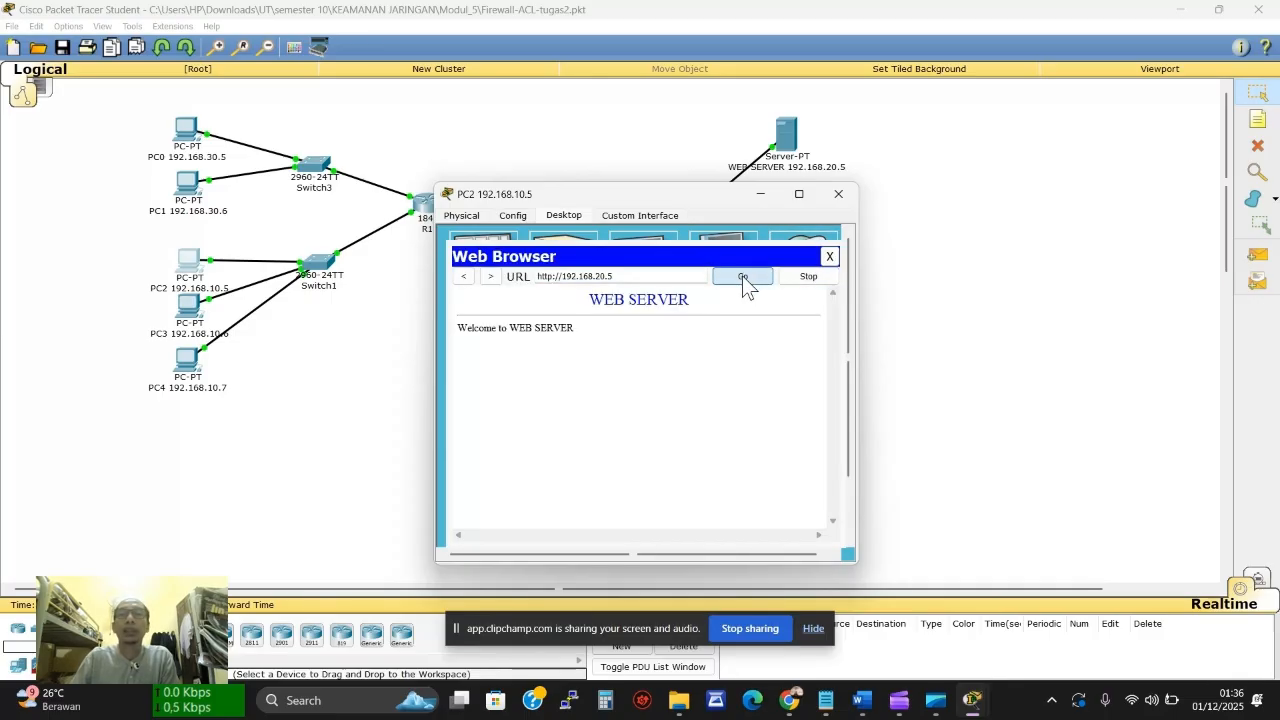
{"action": "left_click", "coordinate": [777, 165]}
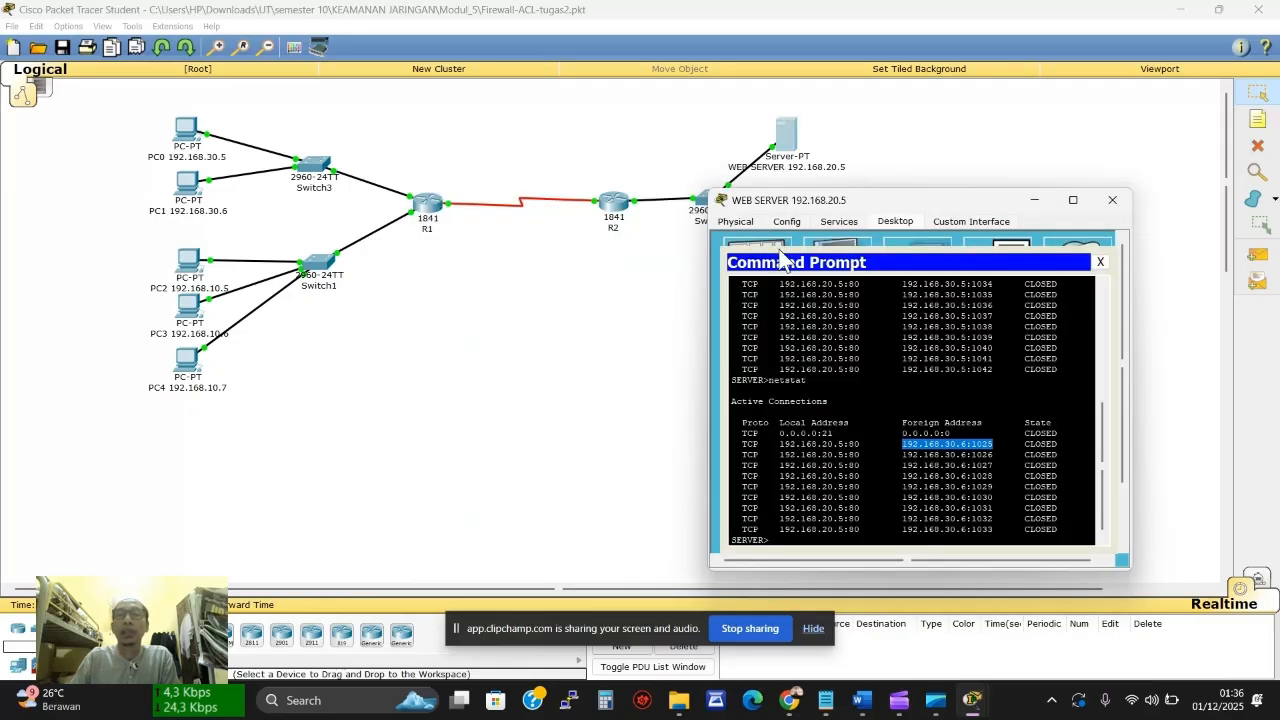
Rerun netstat on the web server and highlight the foreign address 192.168.10.5
{"action": "left_click", "coordinate": [792, 543]}
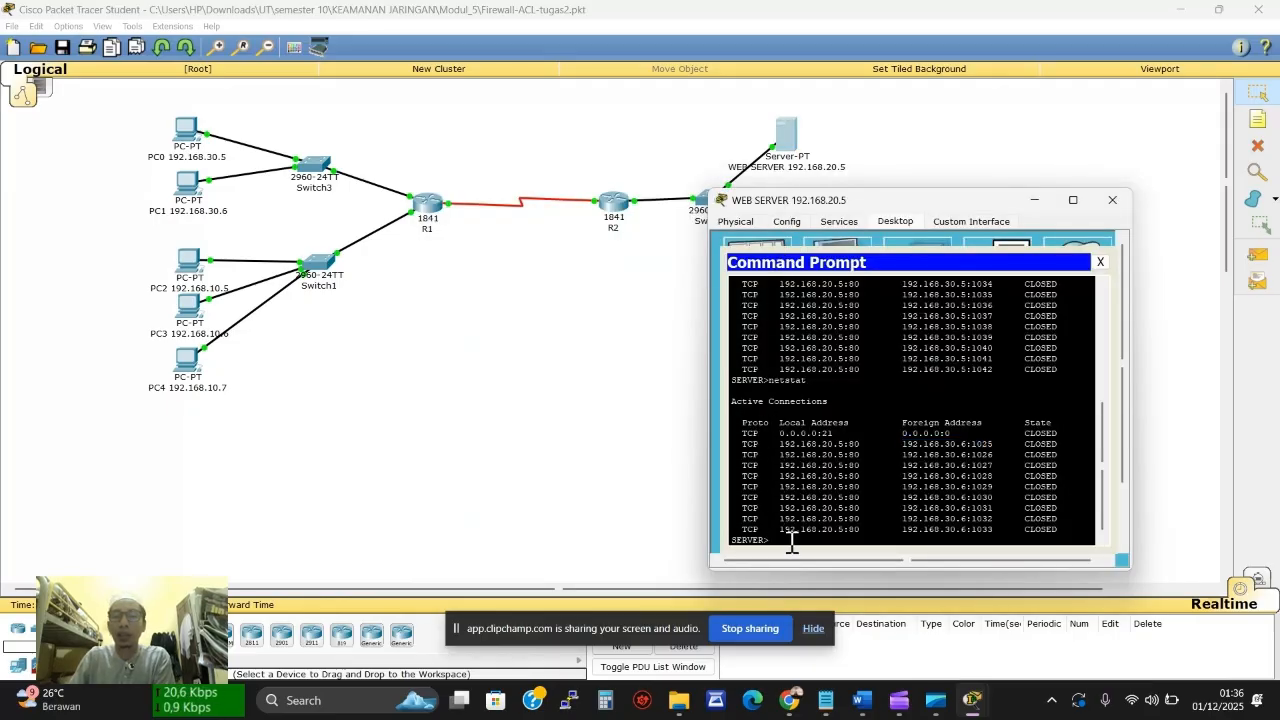
{"action": "key", "text": "Up"}
{"action": "key", "text": "Return"}
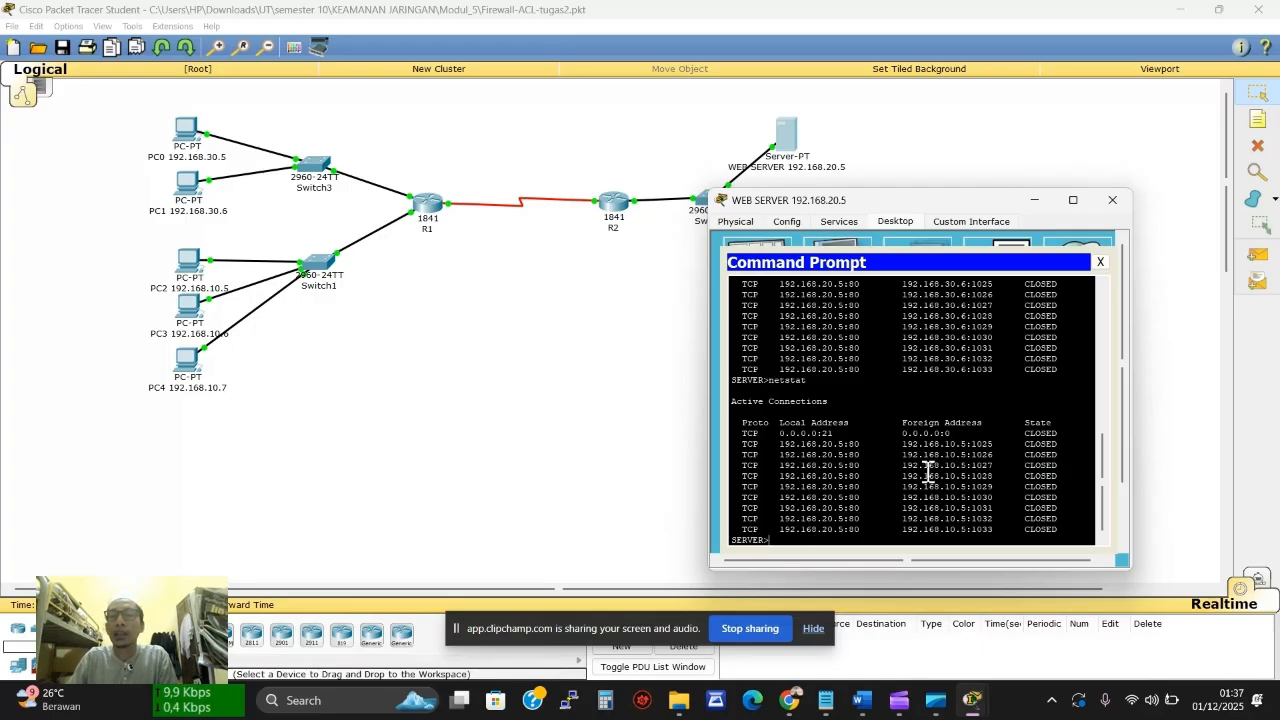
{"action": "left_click_drag", "start_coordinate": [906, 449], "coordinate": [969, 449]}
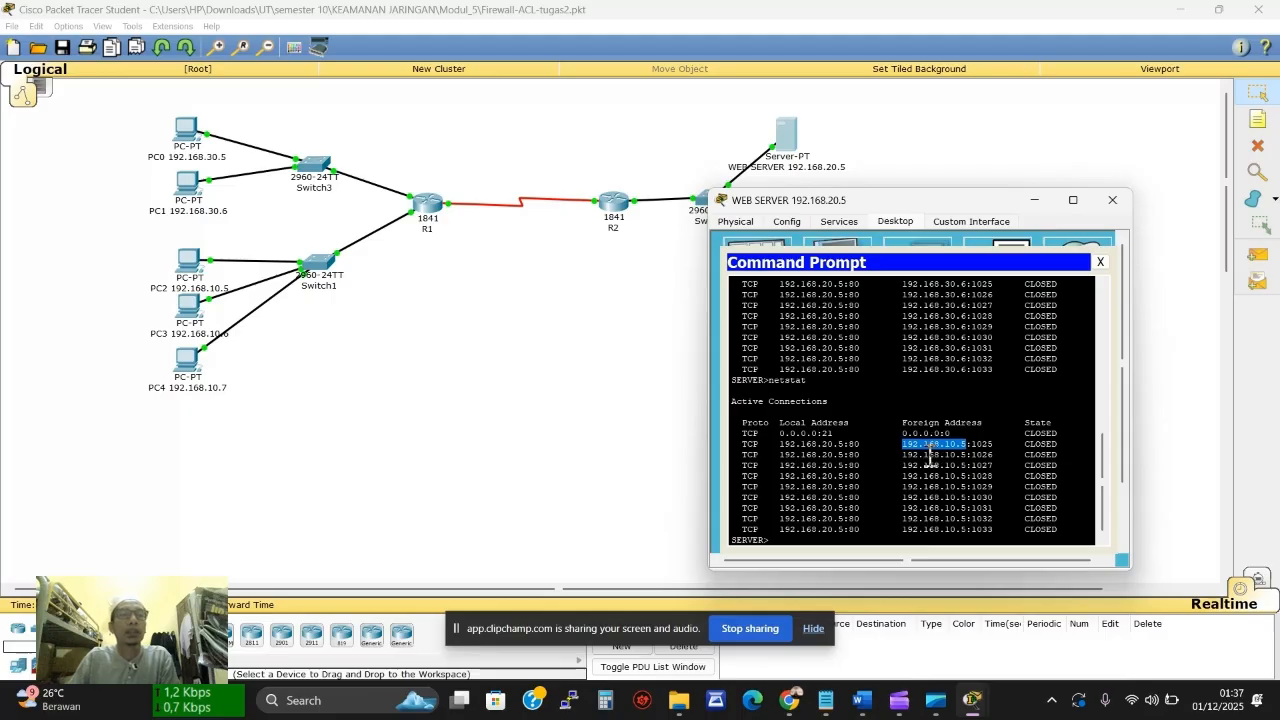
{"action": "left_click", "coordinate": [194, 320]}
Load the 192.168.20.5 web server page in PC3's web browser
{"action": "left_click", "coordinate": [564, 216]}
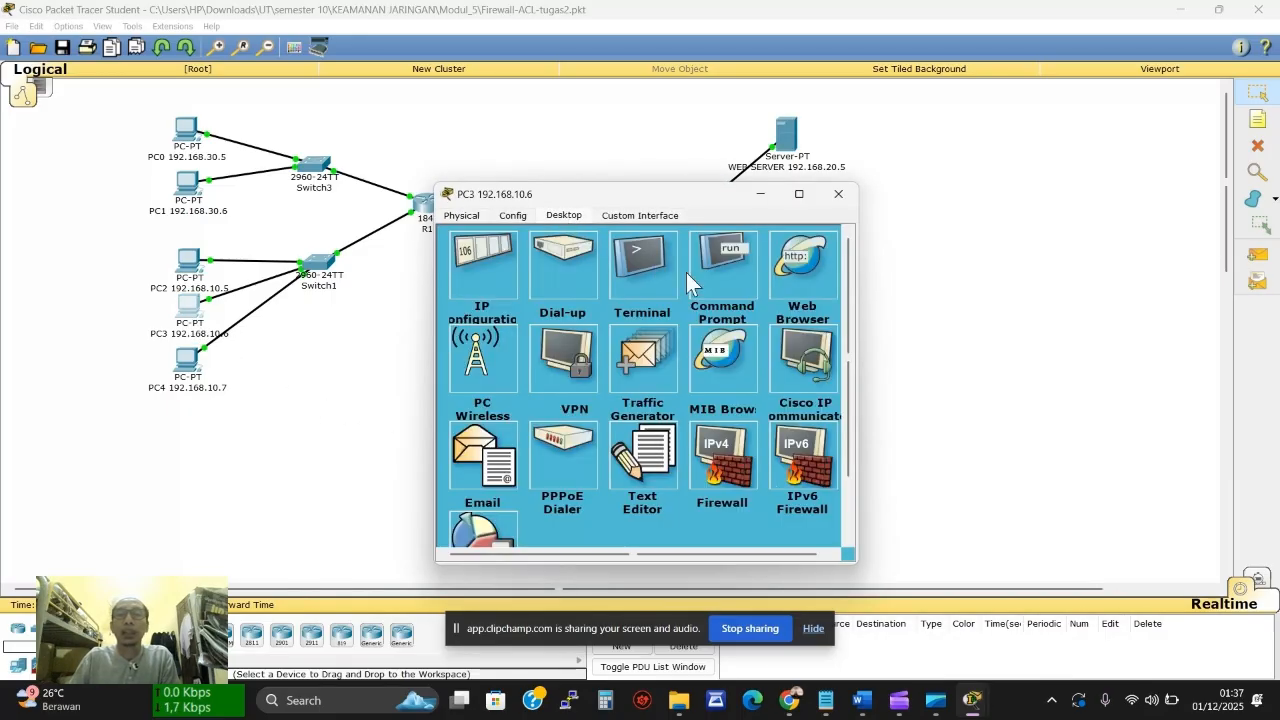
{"action": "left_click", "coordinate": [836, 285]}
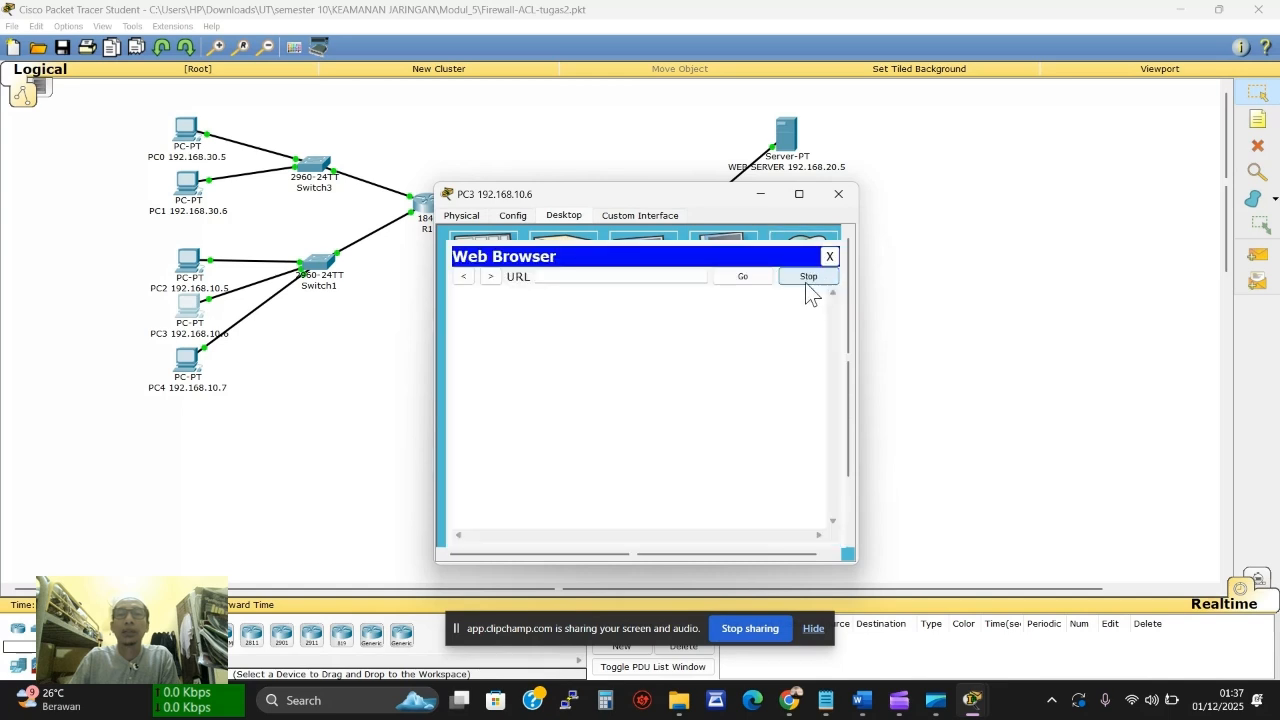
{"action": "left_click", "coordinate": [654, 277]}
{"action": "key", "text": "ctrl+v"}
{"action": "left_click", "coordinate": [740, 277]}
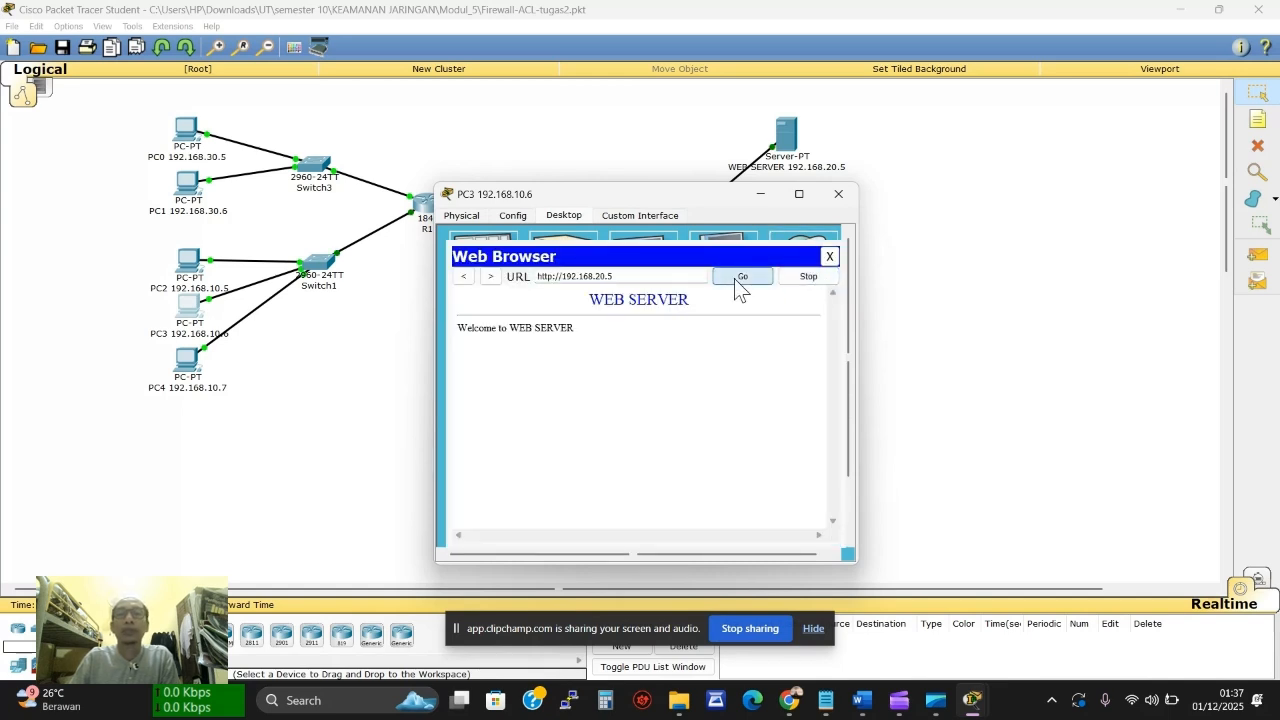
Run netstat on the web server and highlight PC3's foreign address 192.168.10.6
{"action": "left_click", "coordinate": [786, 133]}
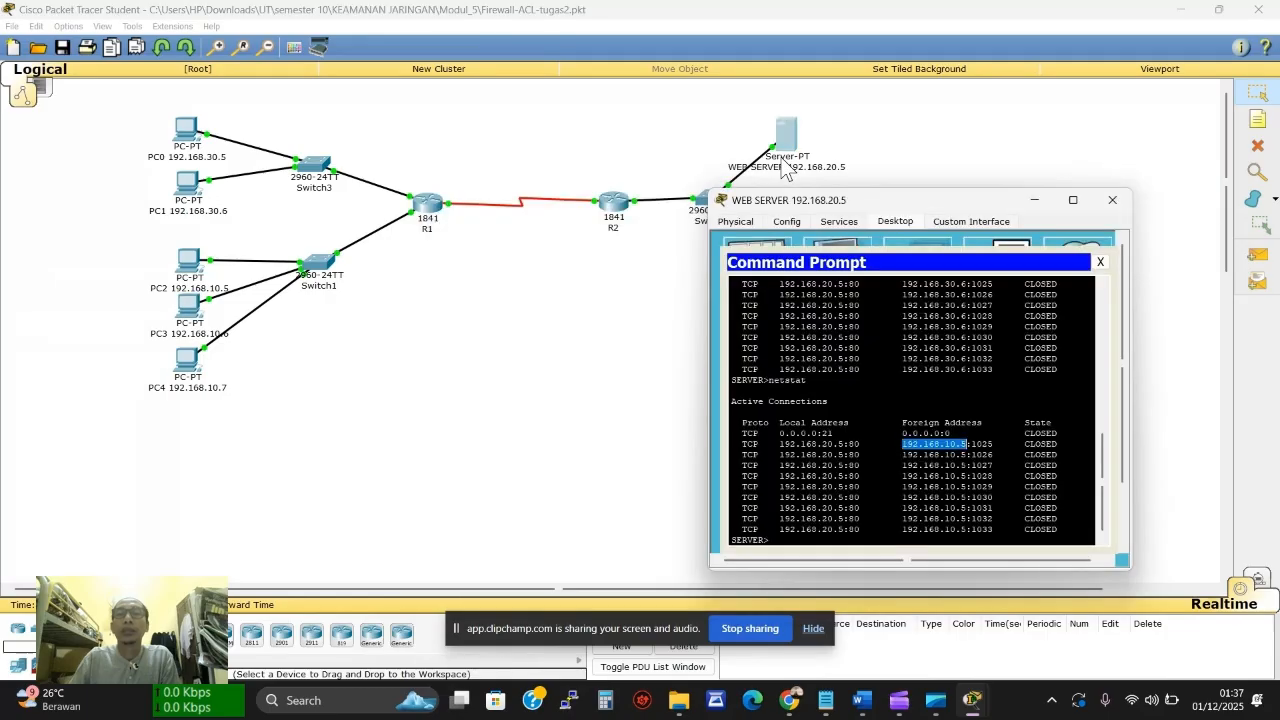
{"action": "left_click", "coordinate": [805, 528]}
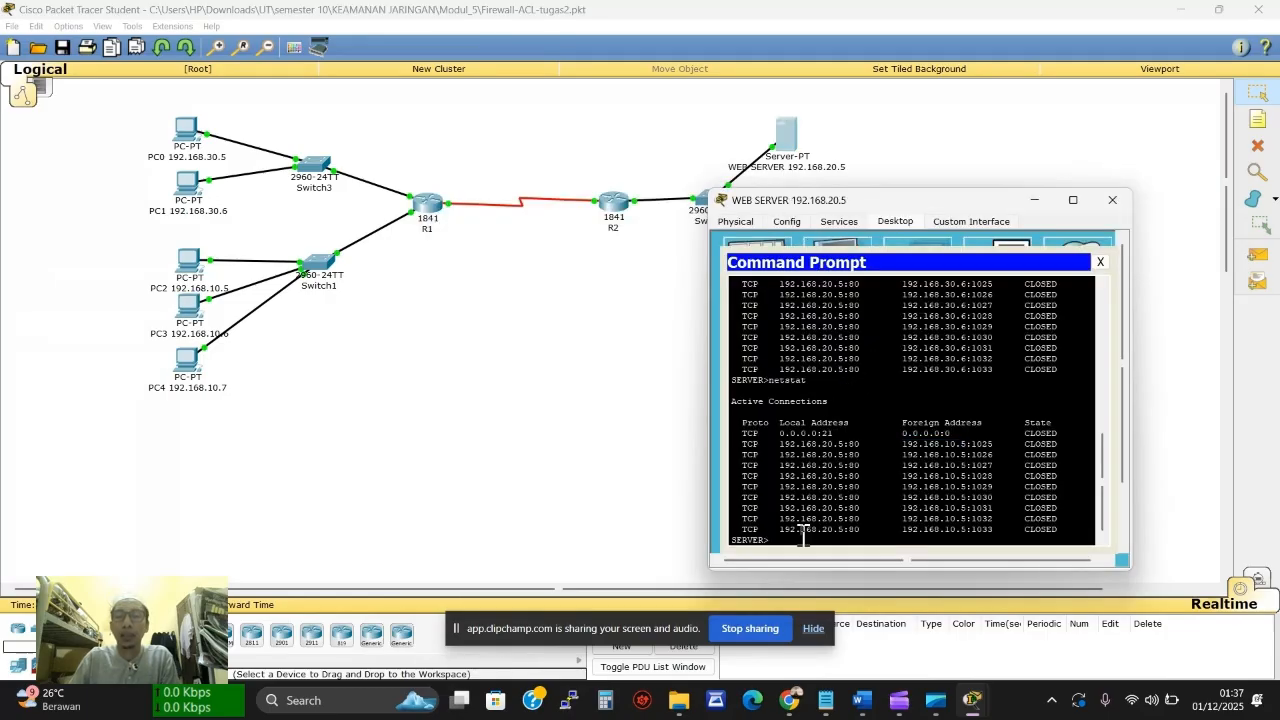
{"action": "type", "text": "netstat"}
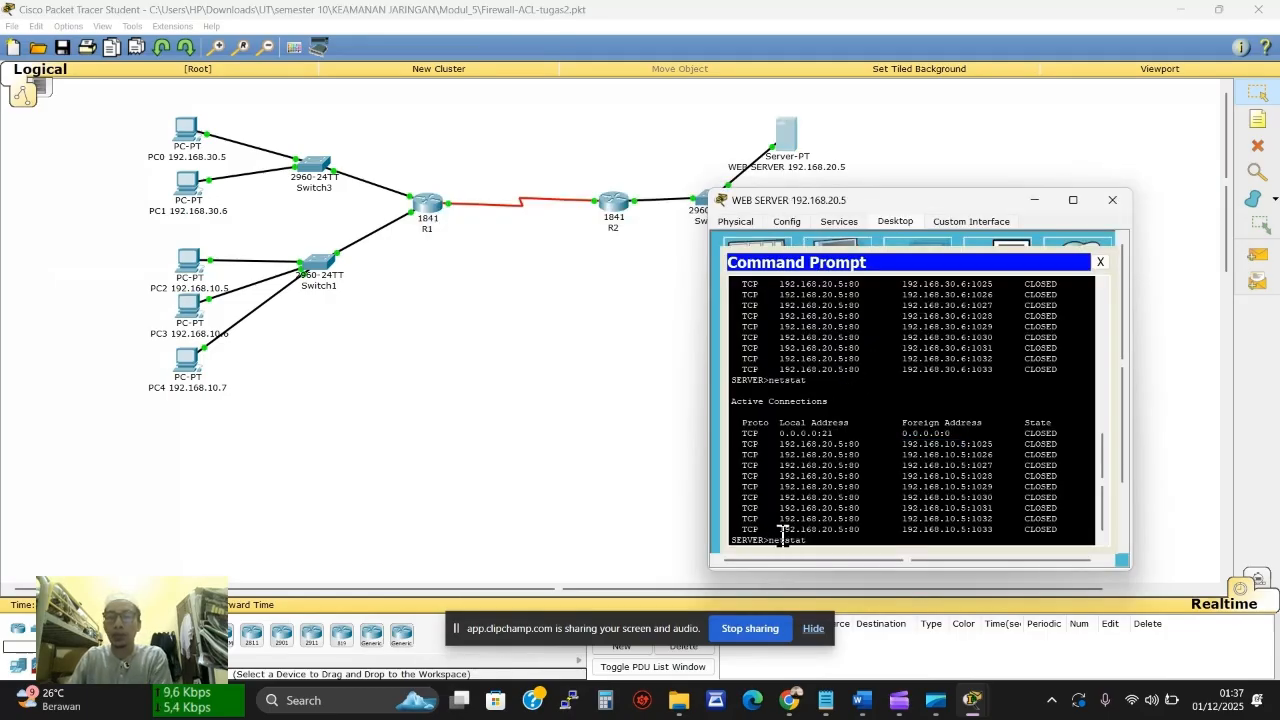
{"action": "key", "text": "Return"}
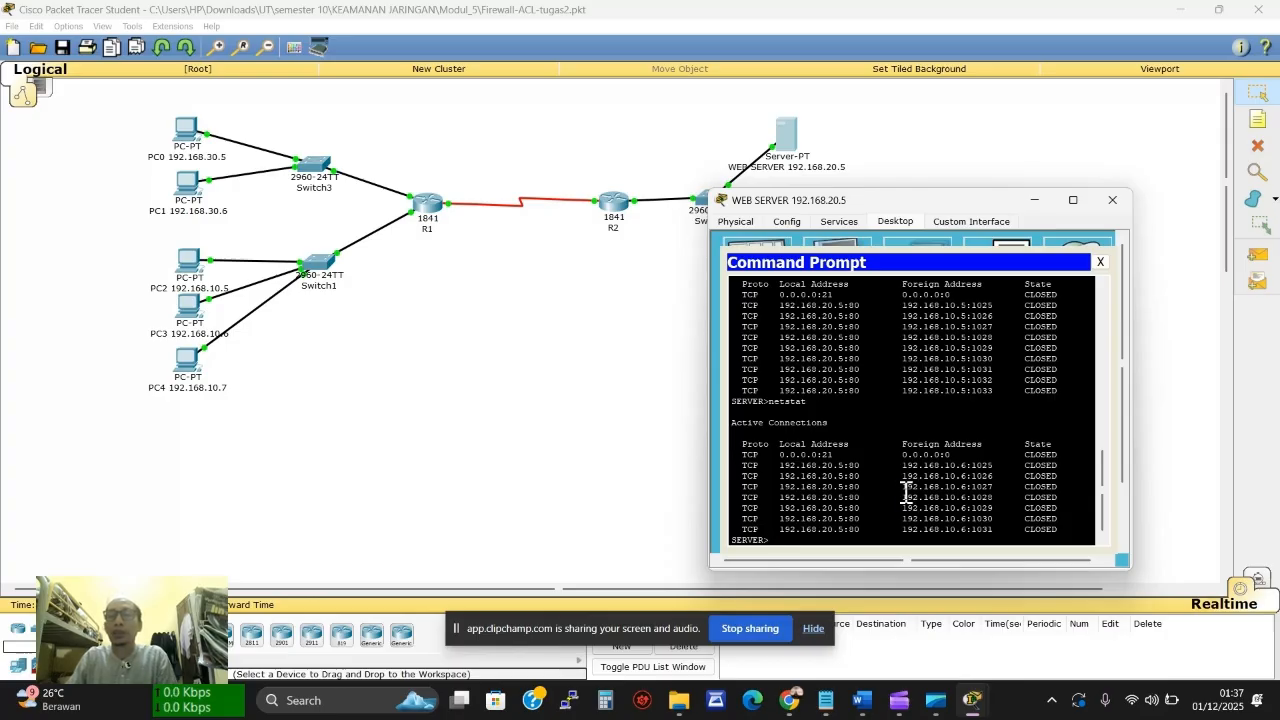
{"action": "left_click_drag", "start_coordinate": [902, 487], "coordinate": [996, 490]}
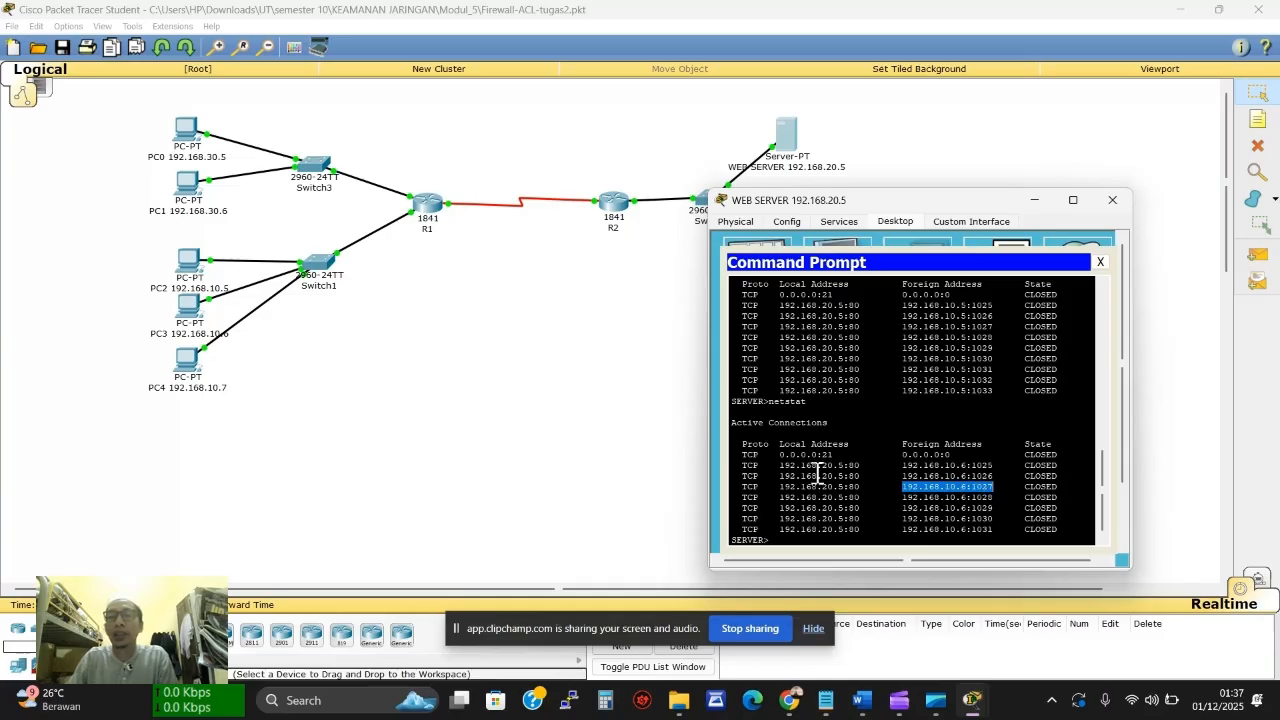
{"action": "left_click", "coordinate": [183, 361]}
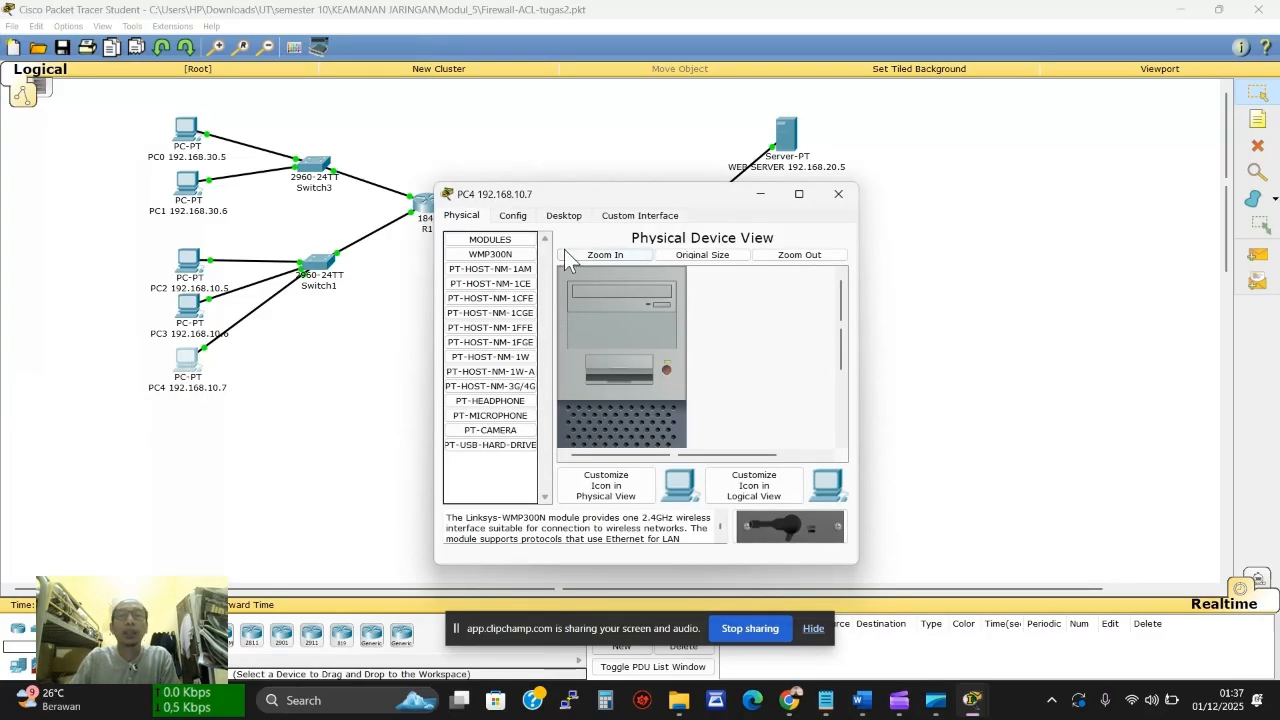
Load the 192.168.20.5 web server page in PC4's web browser
{"action": "left_click", "coordinate": [573, 218]}
{"action": "left_click", "coordinate": [787, 268]}
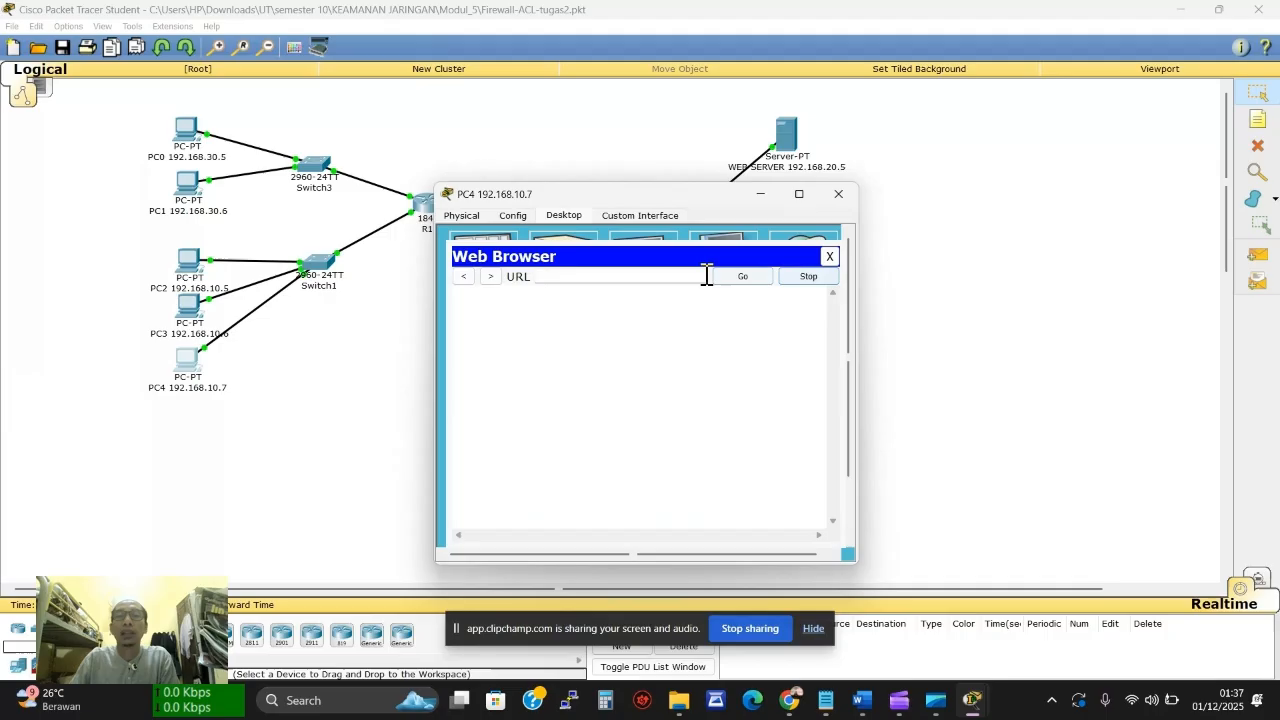
{"action": "type", "text": "192.168.20.5"}
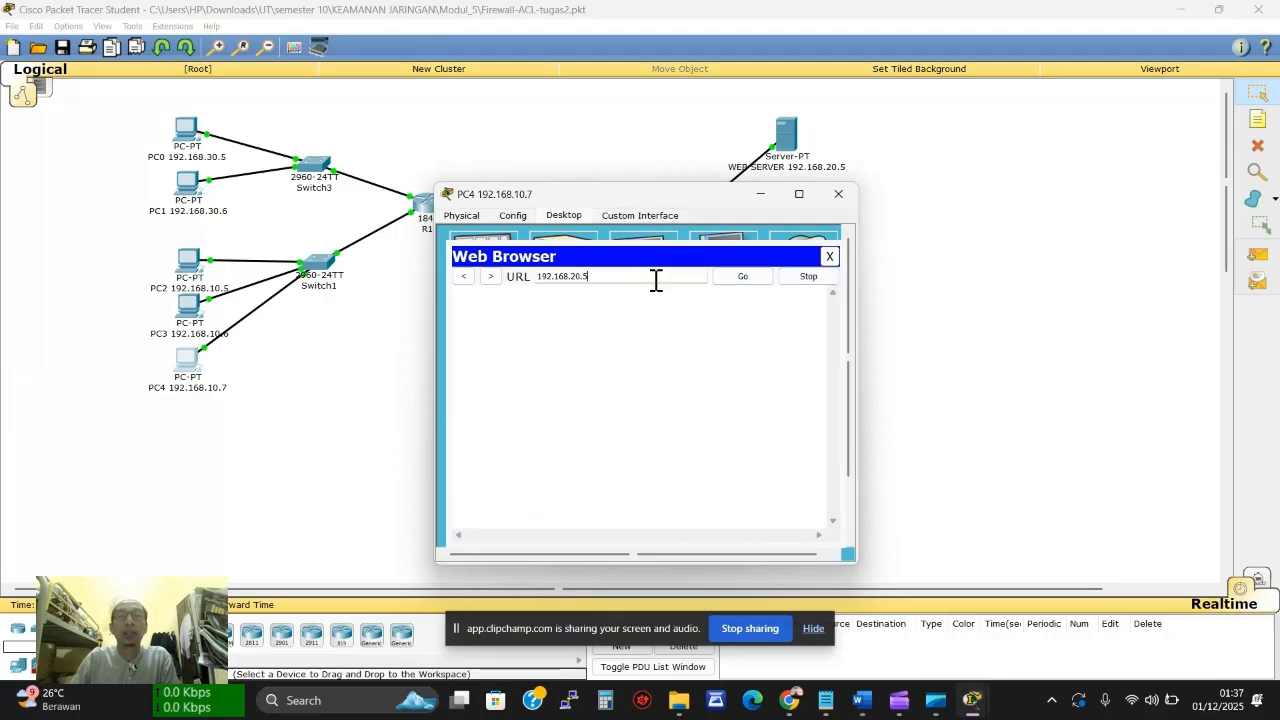
{"action": "left_click", "coordinate": [741, 277]}
{"action": "left_click", "coordinate": [760, 194]}
Rerun netstat on the web server, highlight 192.168.10.7, and close the server window
{"action": "left_click", "coordinate": [786, 133]}
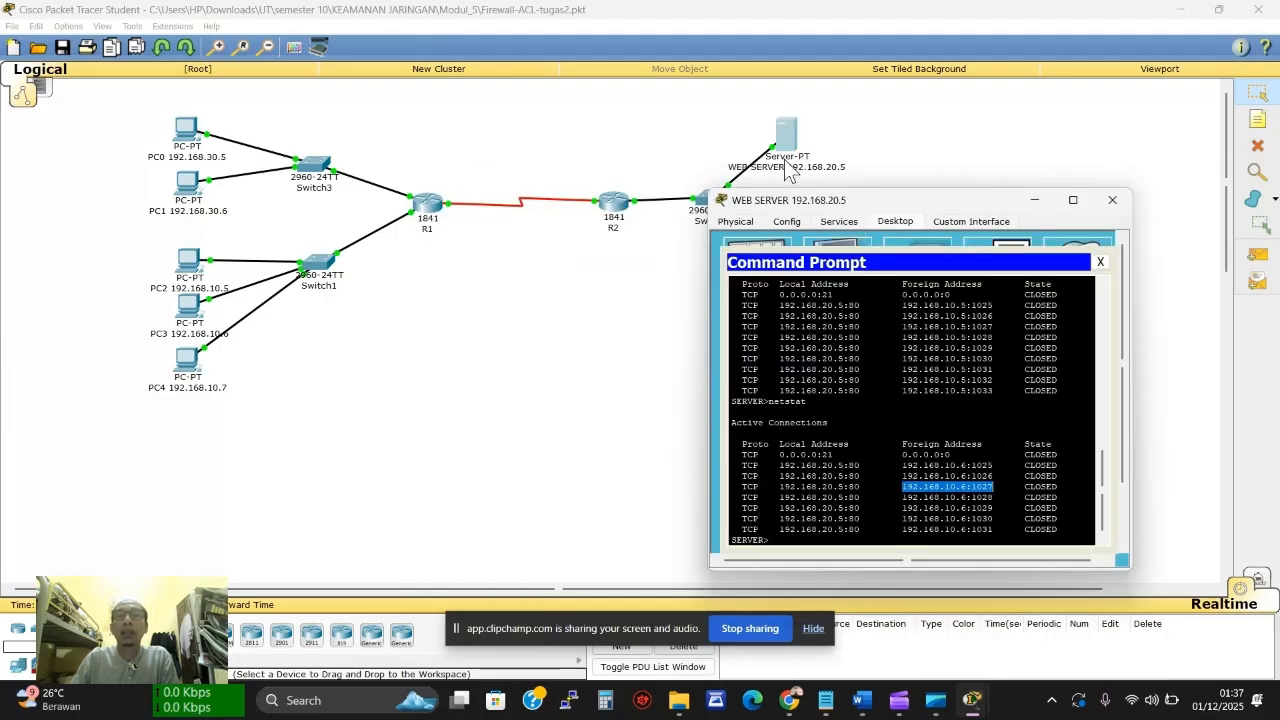
{"action": "left_click", "coordinate": [788, 538]}
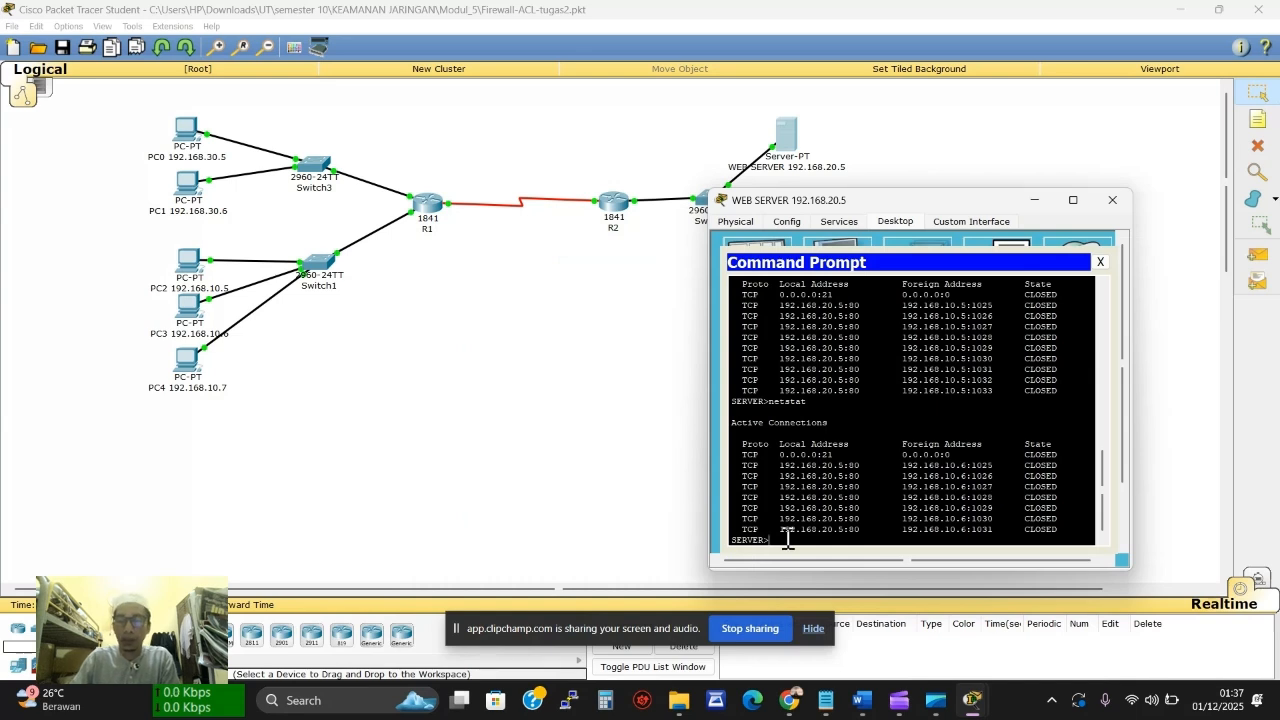
{"action": "key", "text": "Up"}
{"action": "key", "text": "Return"}
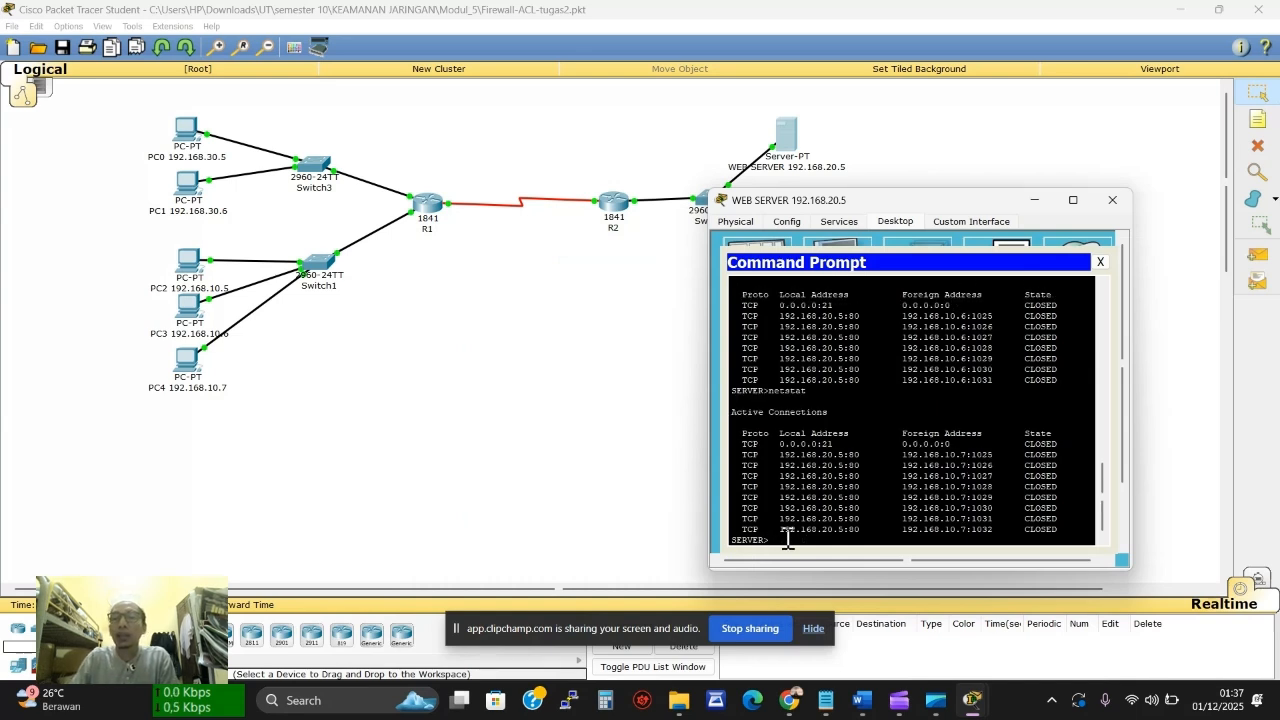
{"action": "left_click_drag", "start_coordinate": [903, 476], "coordinate": [993, 477]}
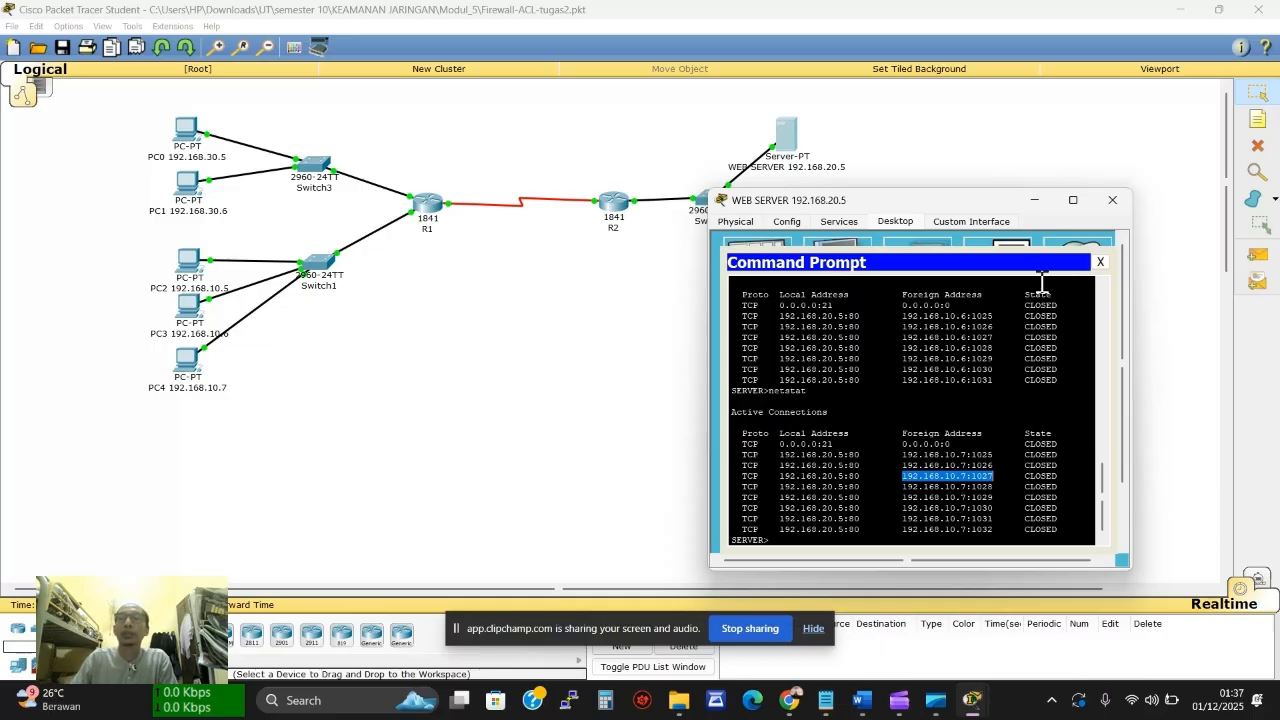
{"action": "left_click", "coordinate": [1112, 199]}
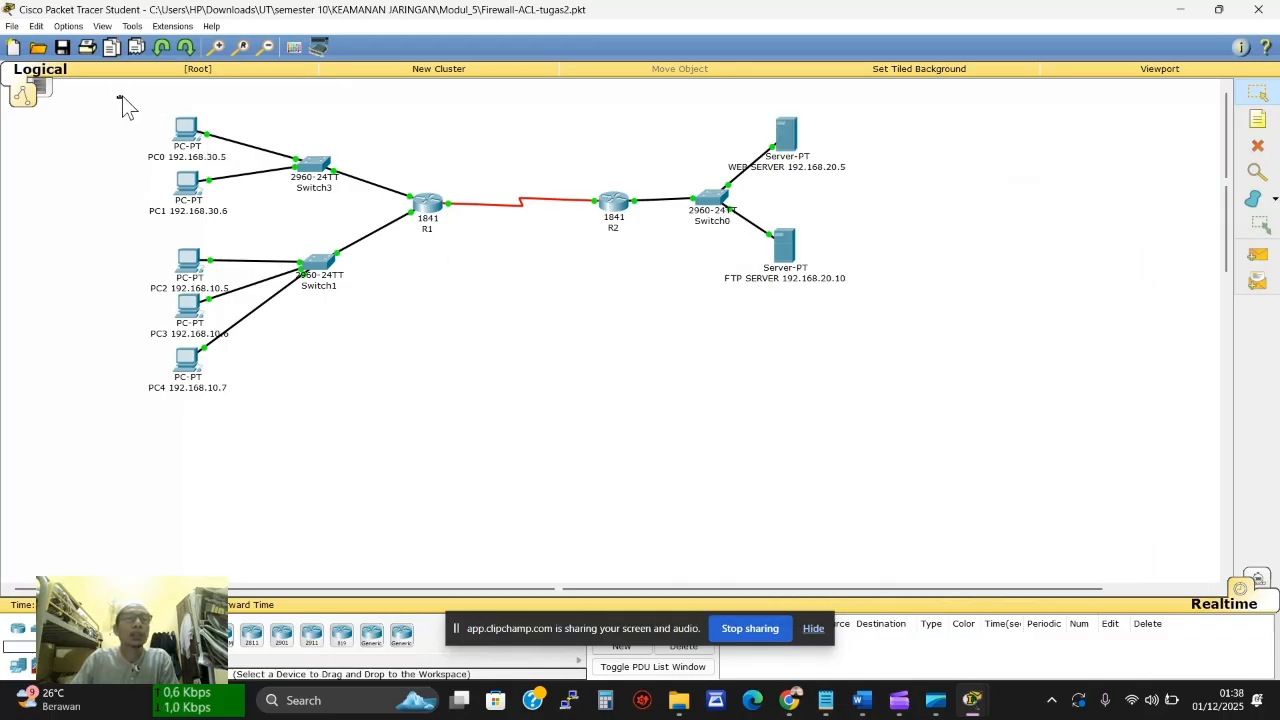
Select PC0–PC2 and then the WEB SERVER on the workspace, then clear the selection
{"action": "left_click_drag", "start_coordinate": [118, 97], "coordinate": [229, 422]}
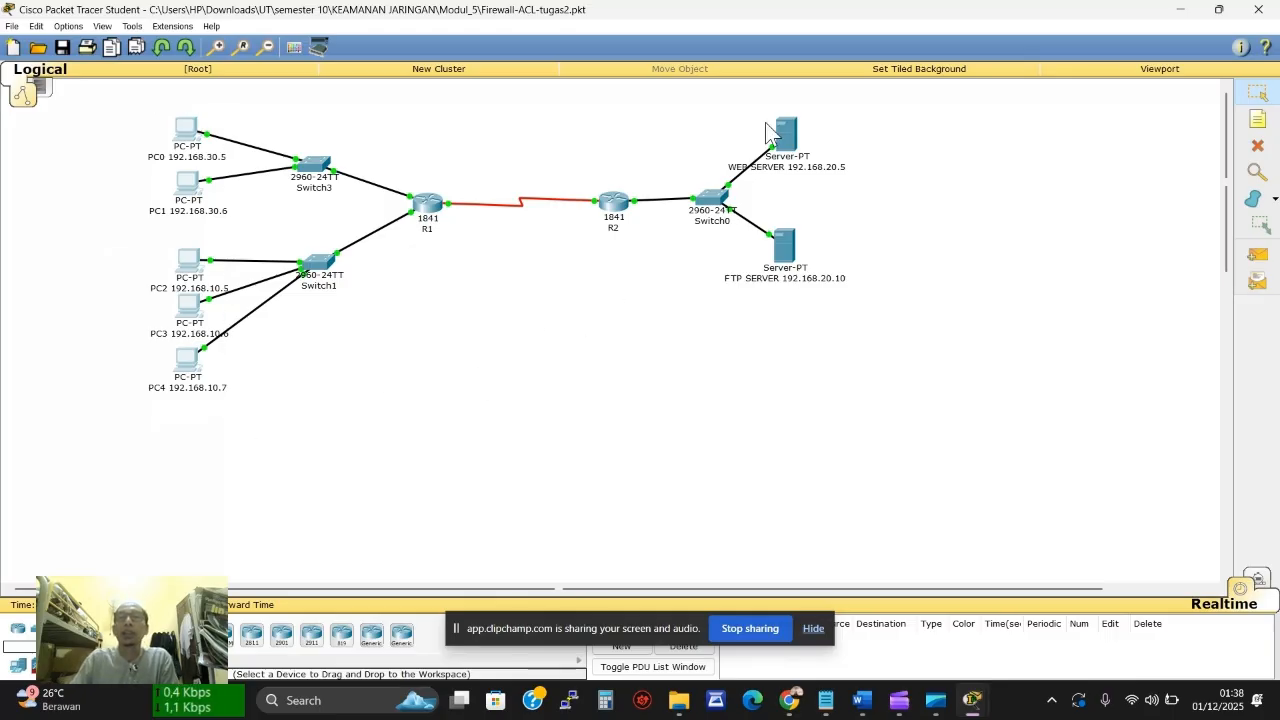
{"action": "left_click_drag", "start_coordinate": [747, 99], "coordinate": [801, 215]}
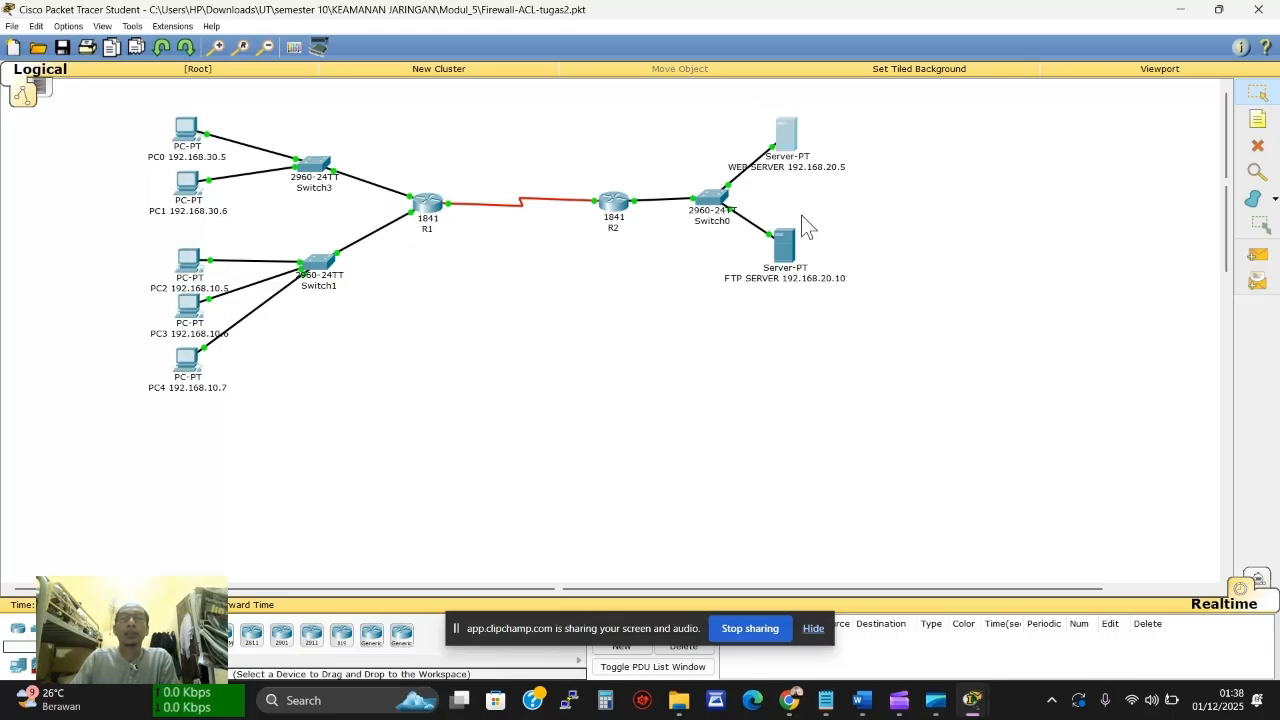
{"action": "left_click", "coordinate": [801, 215]}
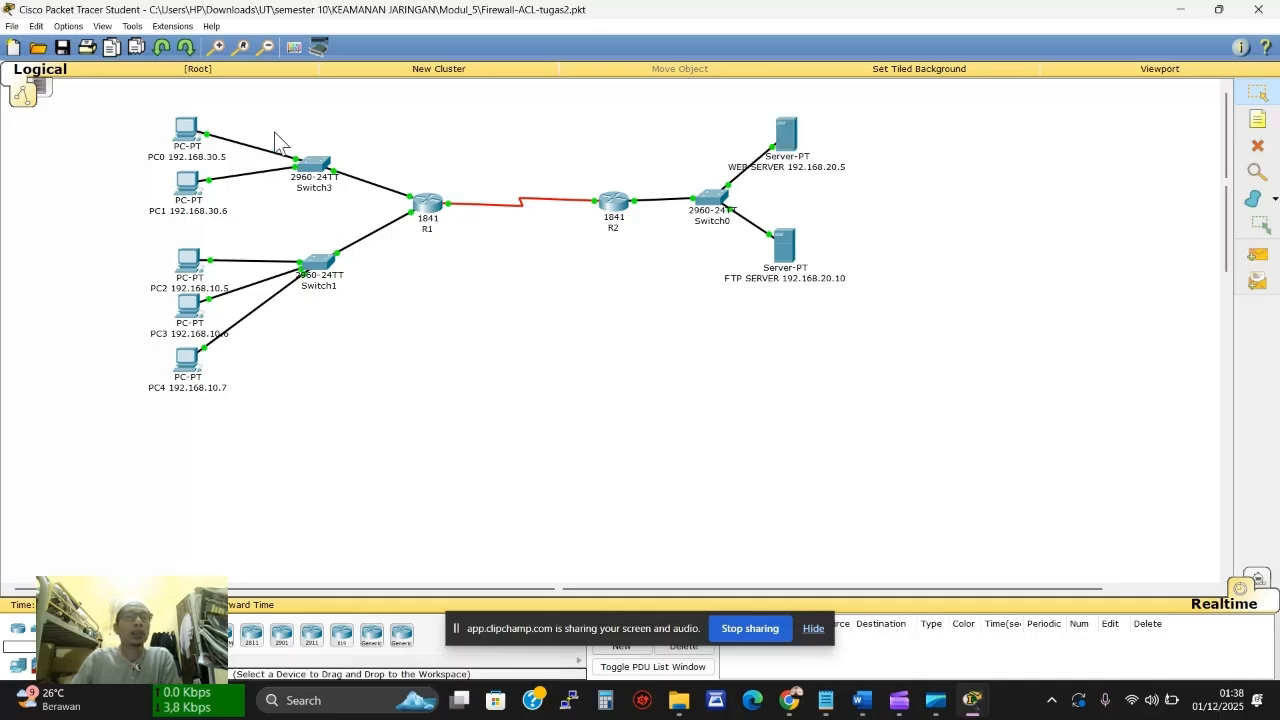
From PC0's command prompt, log in to the FTP server with ftp 192.168.20.10
{"action": "left_click", "coordinate": [200, 135]}
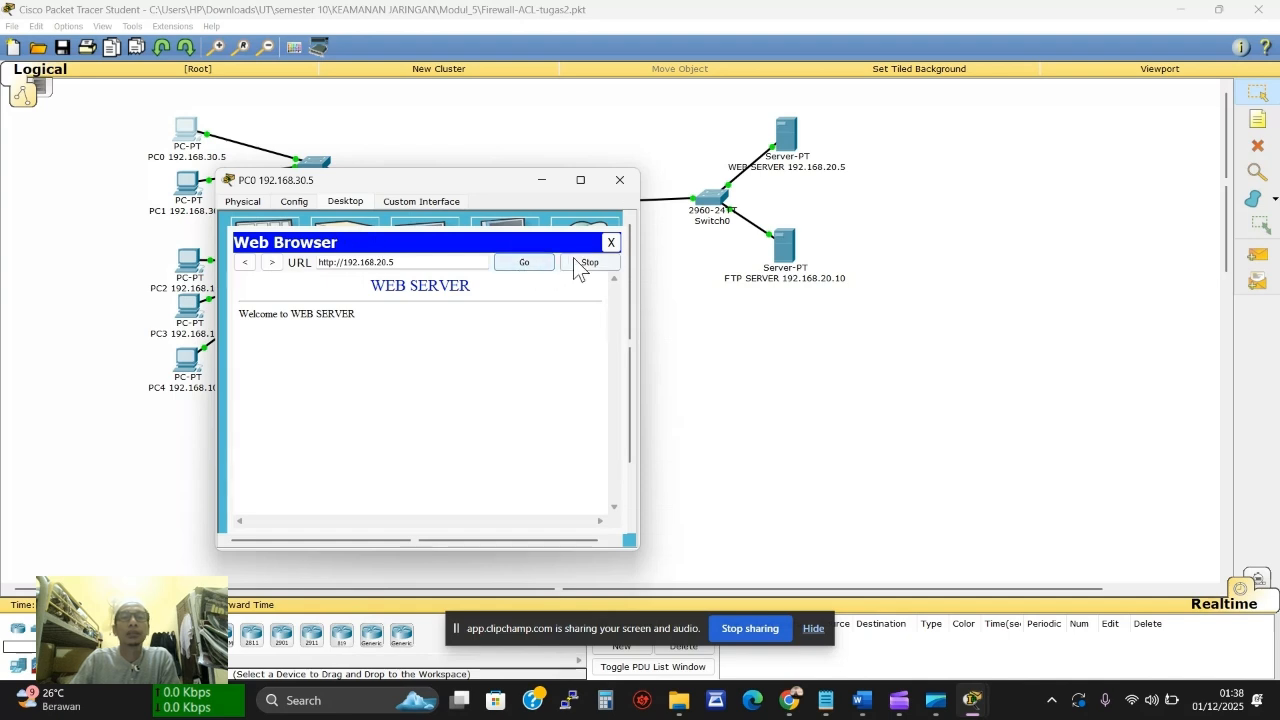
{"action": "left_click", "coordinate": [610, 242]}
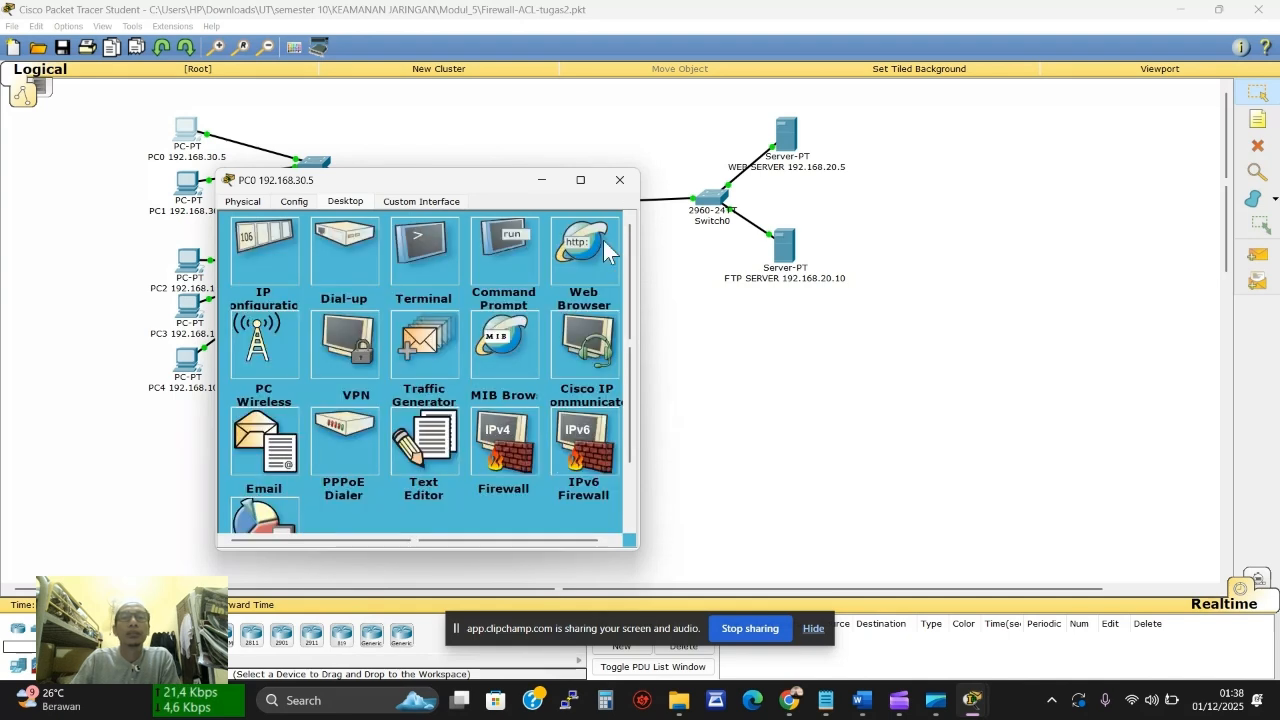
{"action": "left_click", "coordinate": [490, 242]}
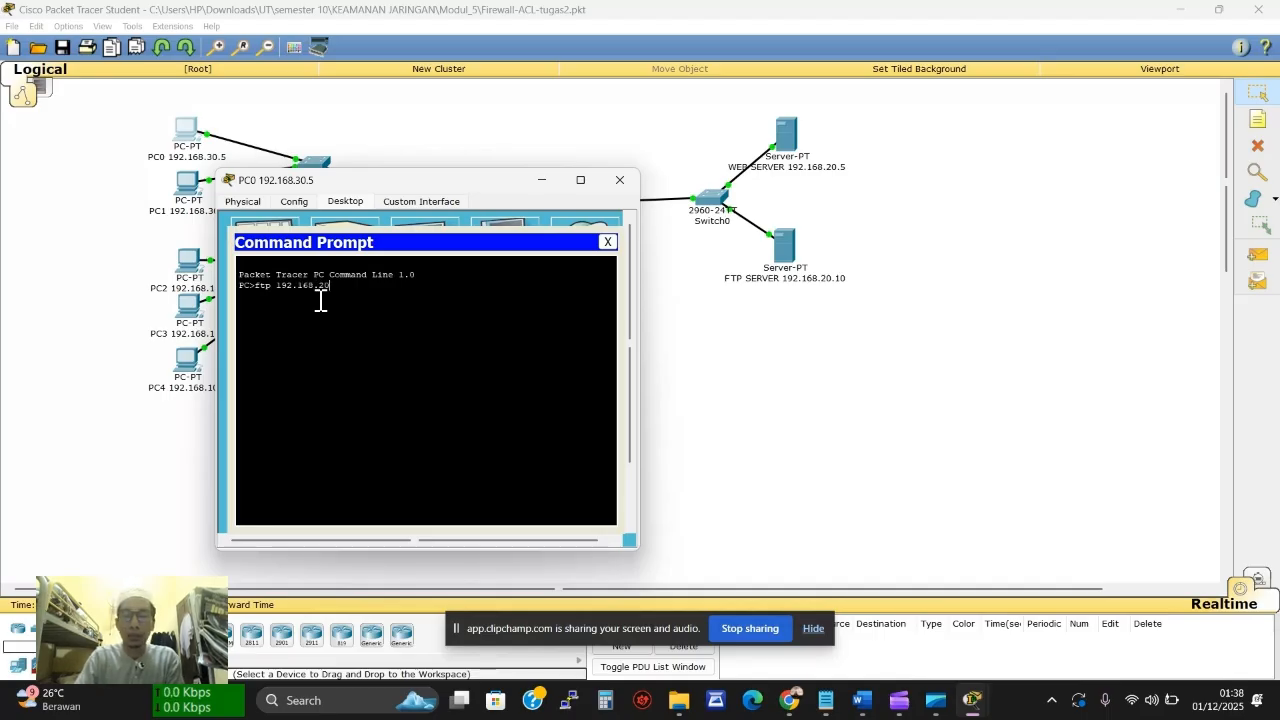
{"action": "type", "text": "10"}
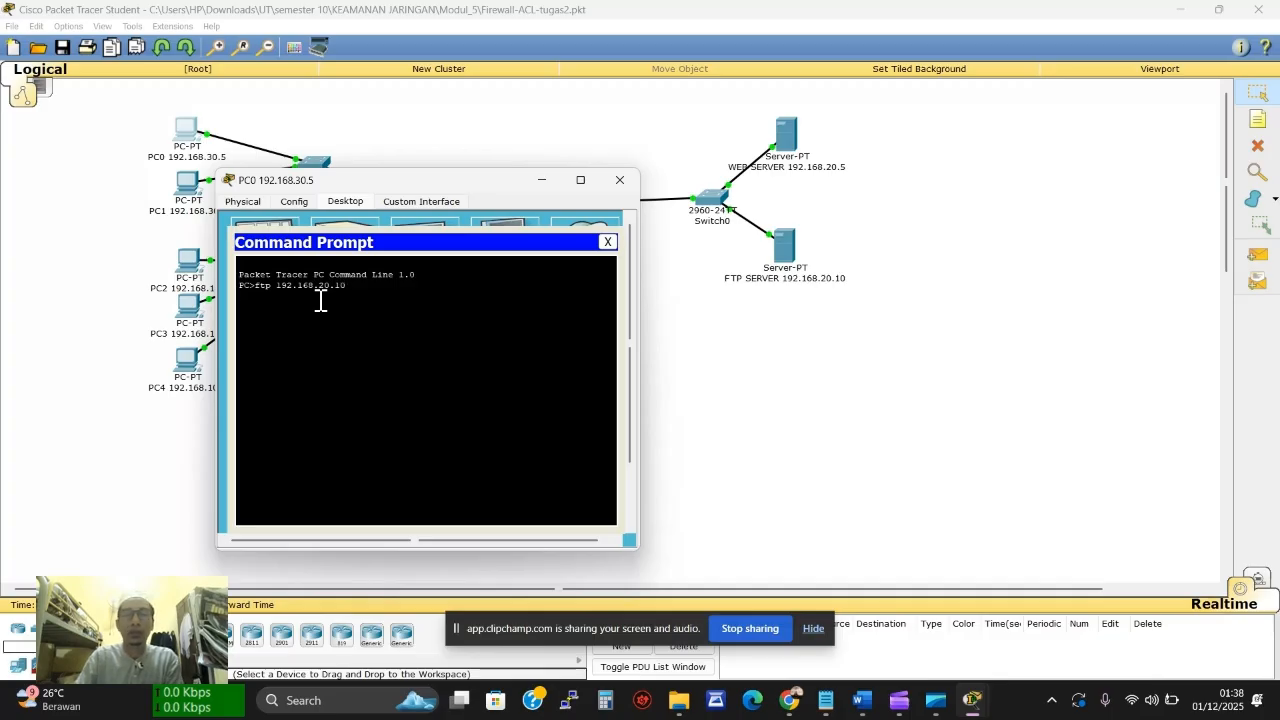
{"action": "key", "text": "Return"}
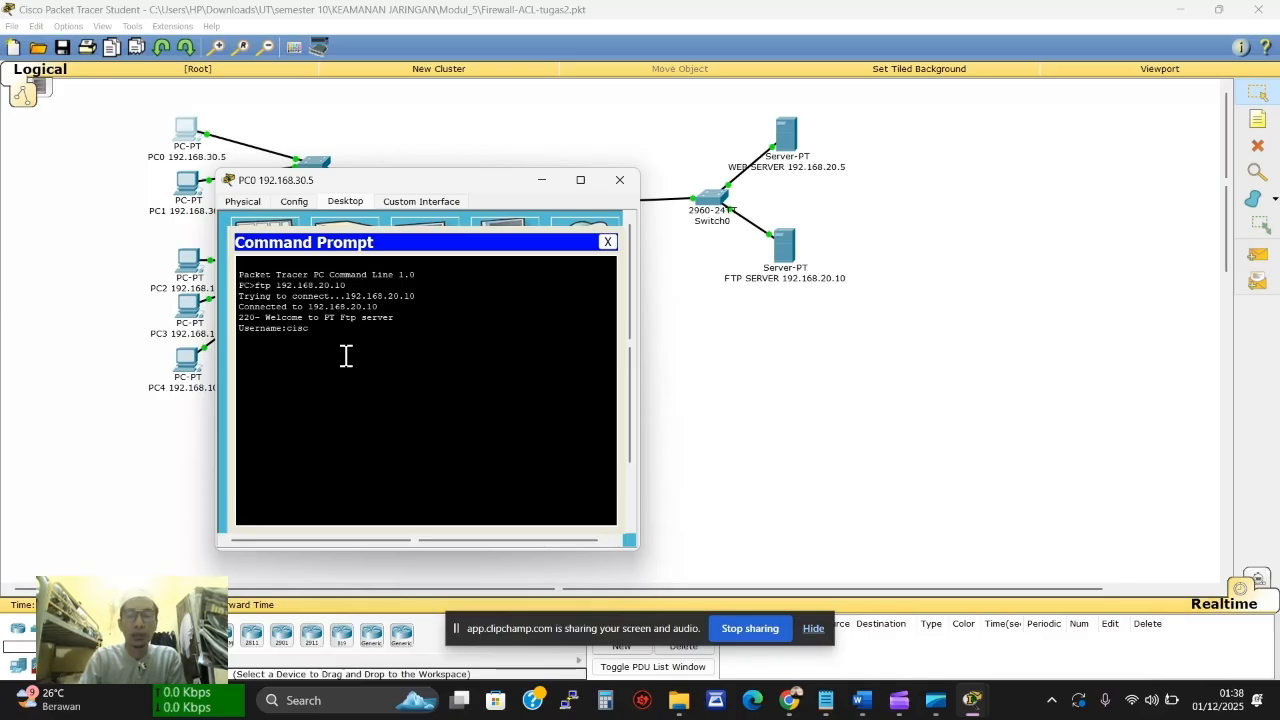
{"action": "key", "text": "Return"}
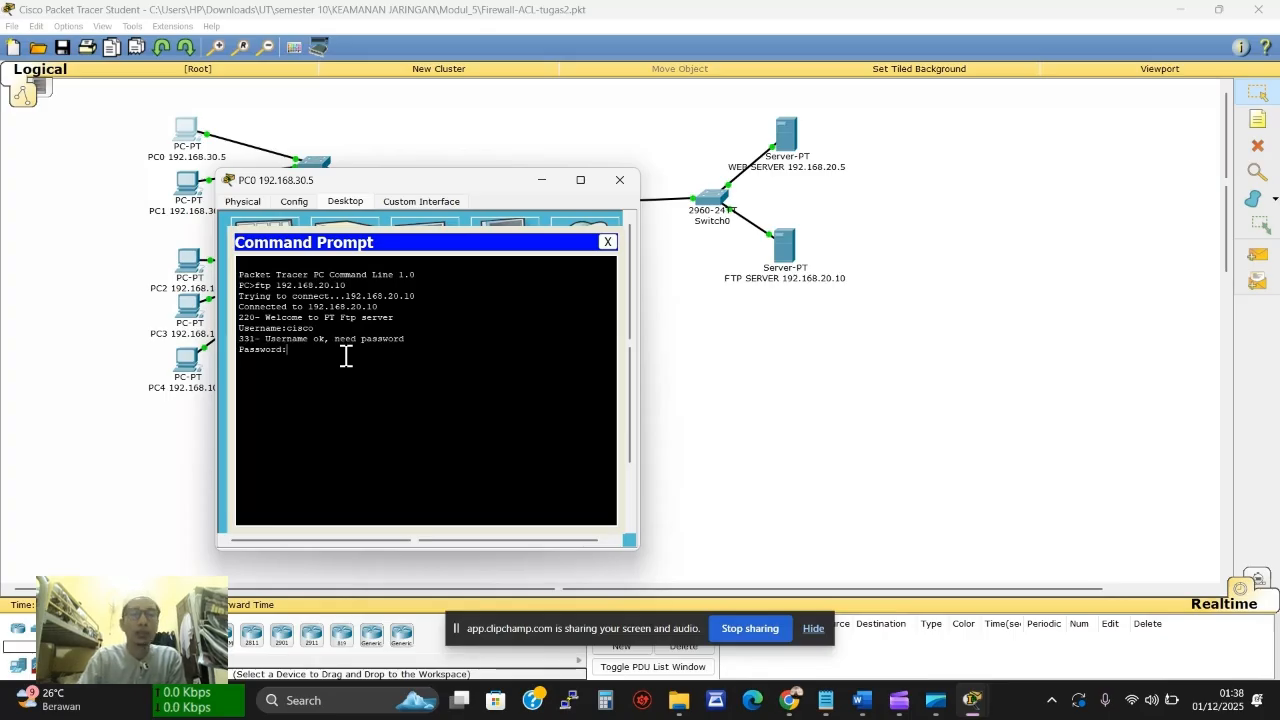
{"action": "key", "text": "Return"}
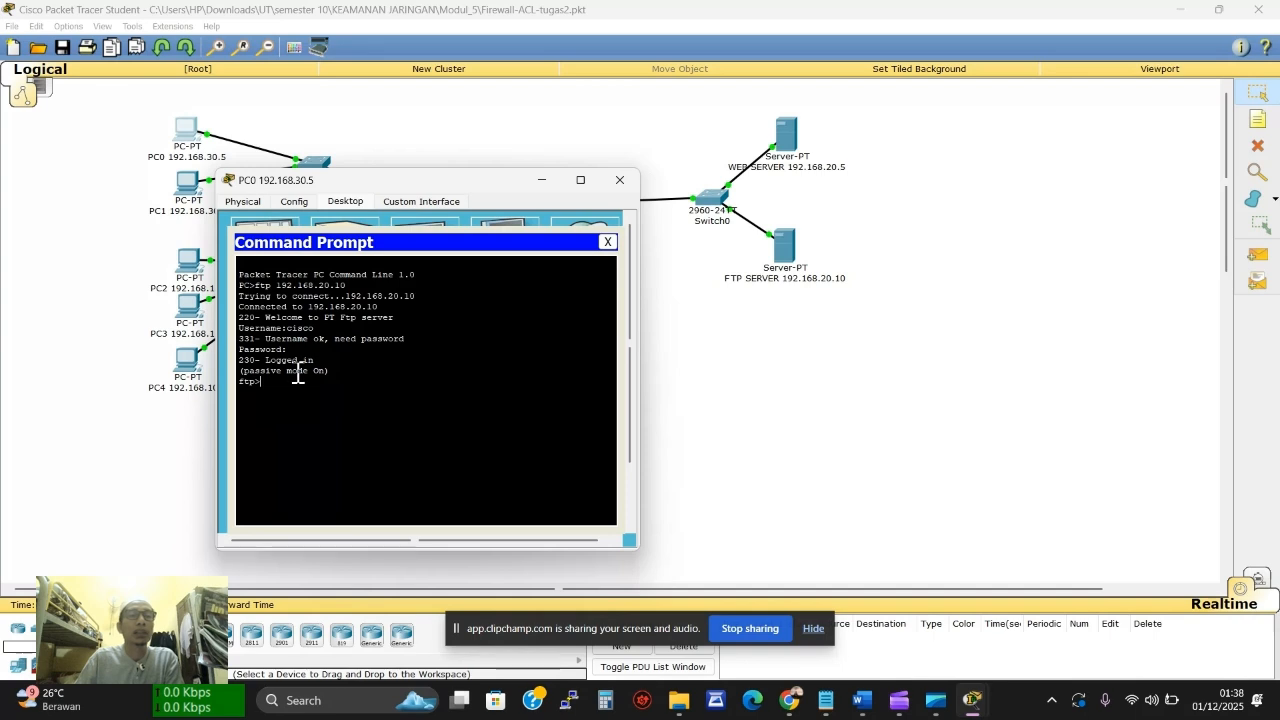
Run netstat on the FTP server and highlight the ESTABLISHED 192.168.30.5:1043 connection, then open PC1
{"action": "left_click", "coordinate": [786, 252]}
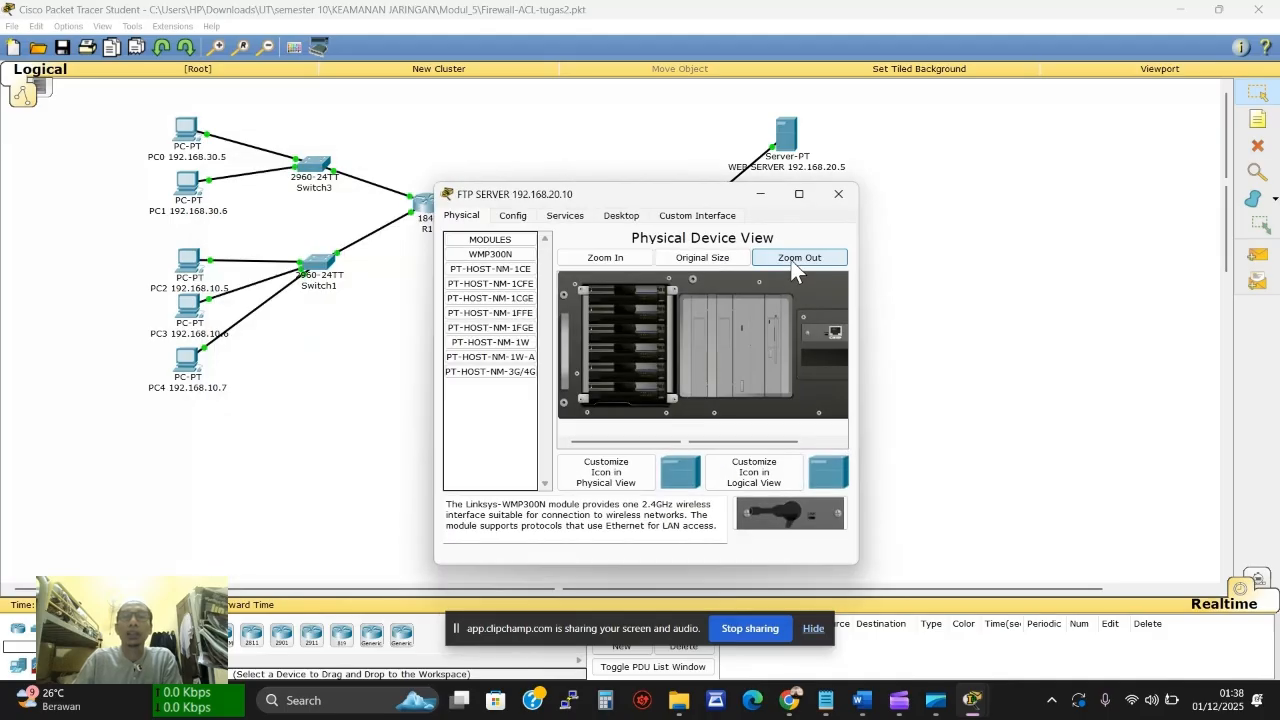
{"action": "left_click_drag", "start_coordinate": [625, 194], "coordinate": [905, 229]}
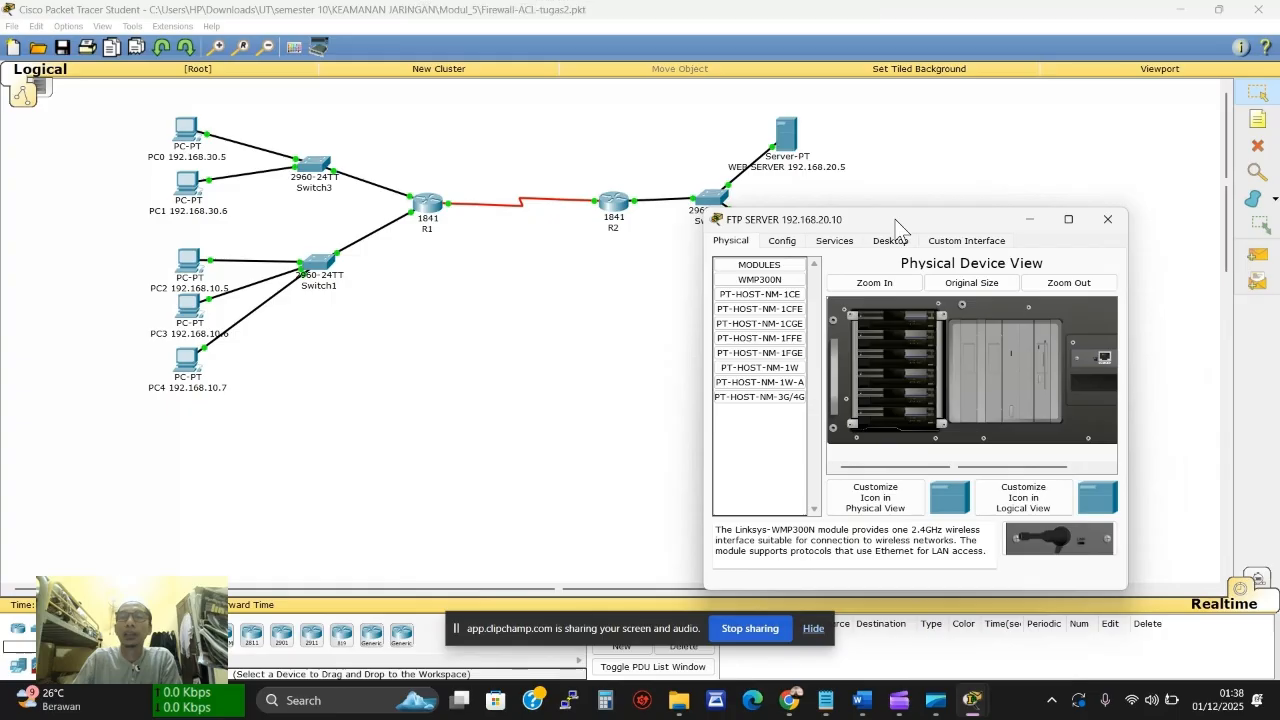
{"action": "left_click", "coordinate": [898, 241]}
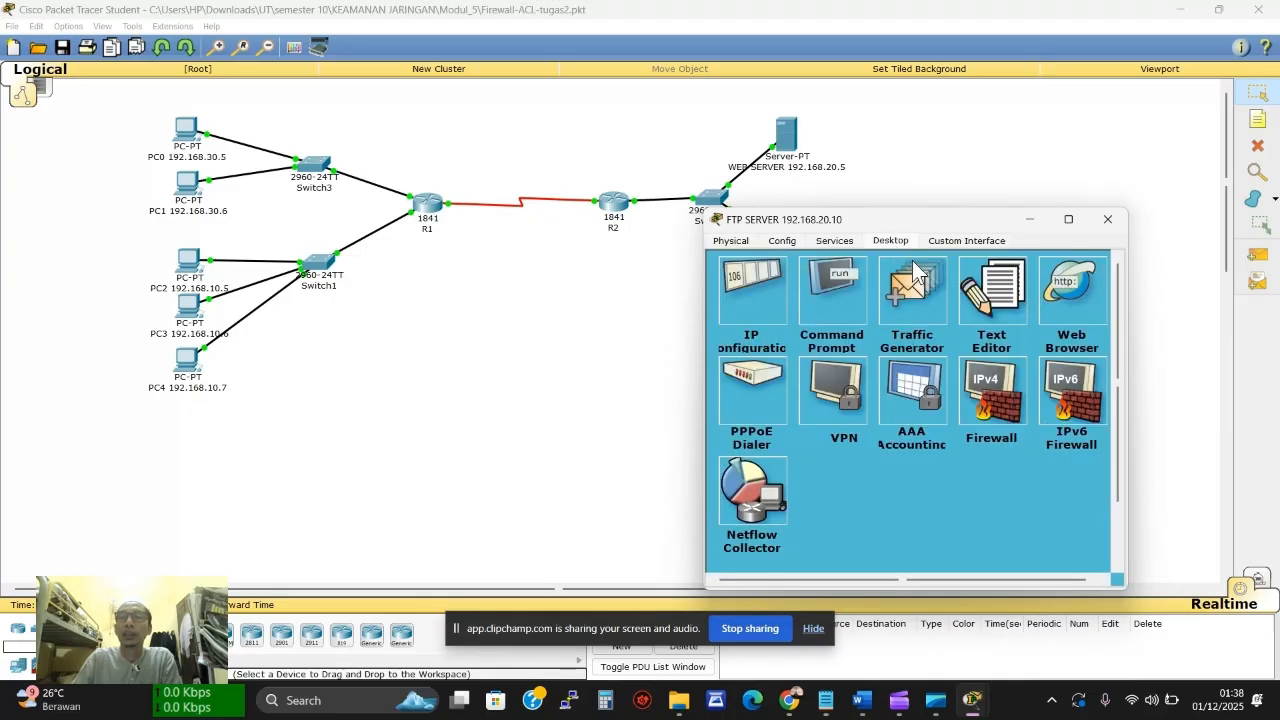
{"action": "left_click", "coordinate": [838, 295]}
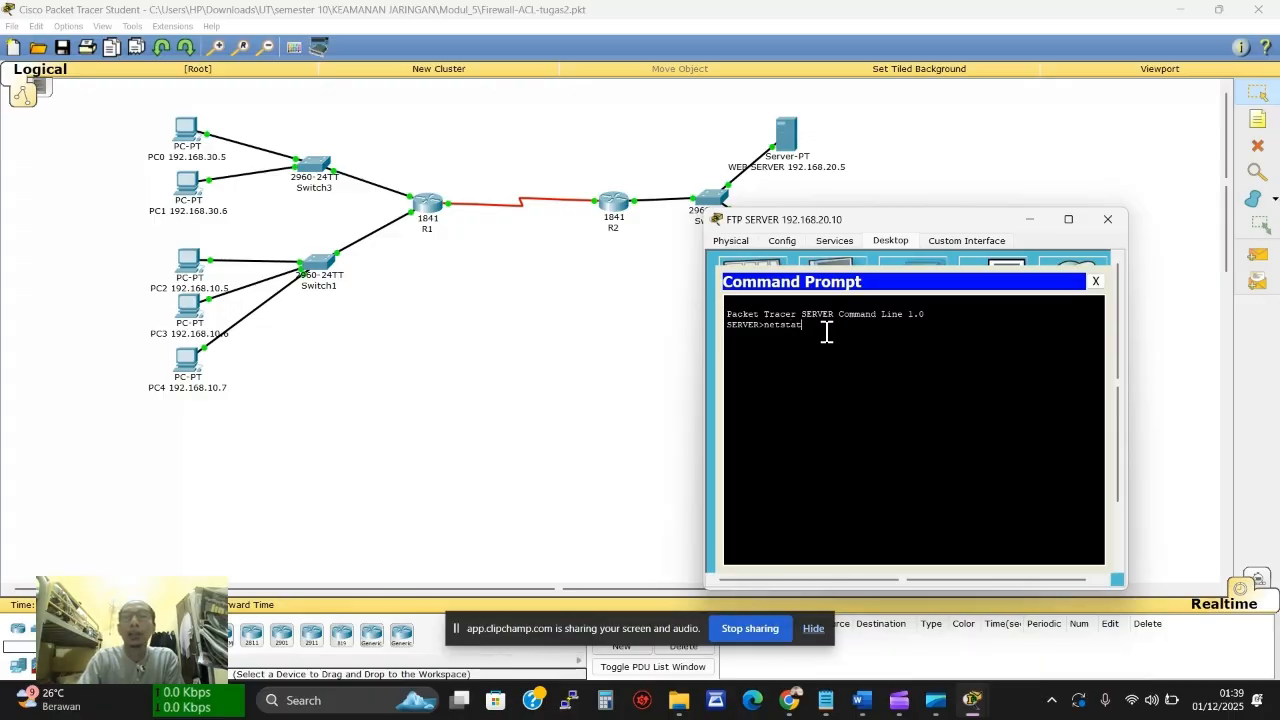
{"action": "type", "text": "netstat"}
{"action": "key", "text": "Return"}
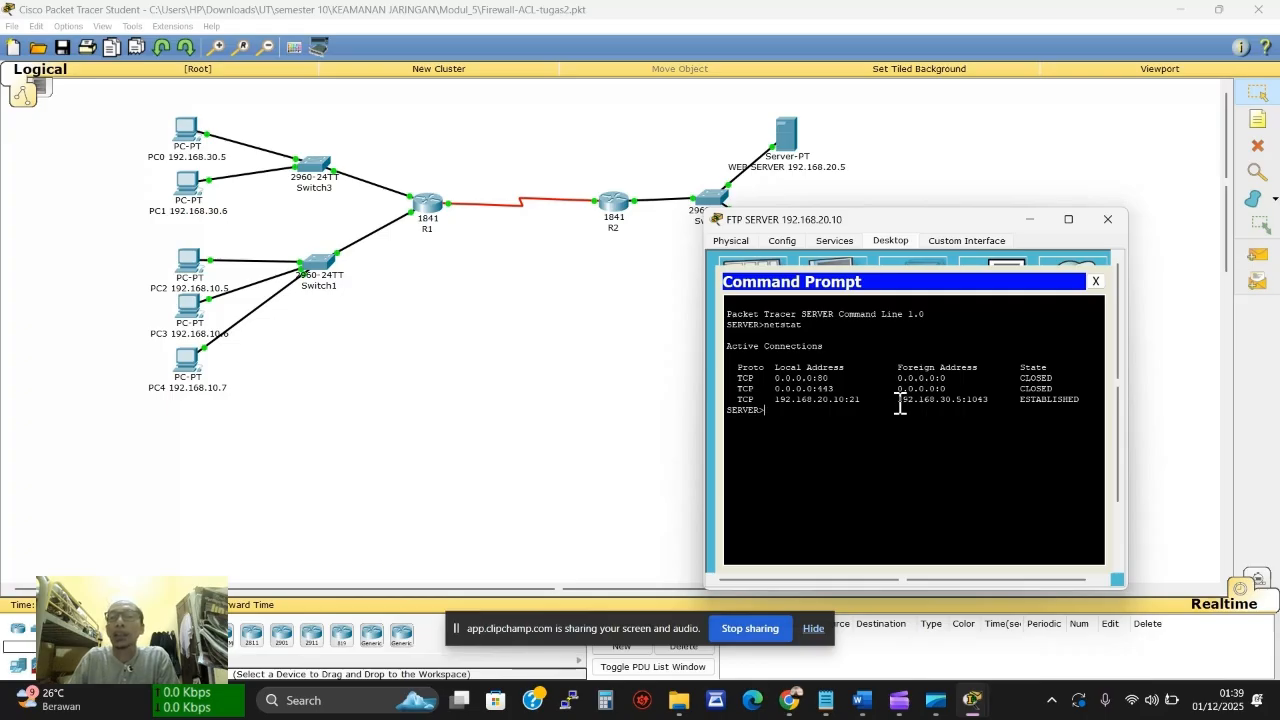
{"action": "left_click_drag", "start_coordinate": [899, 402], "coordinate": [989, 401]}
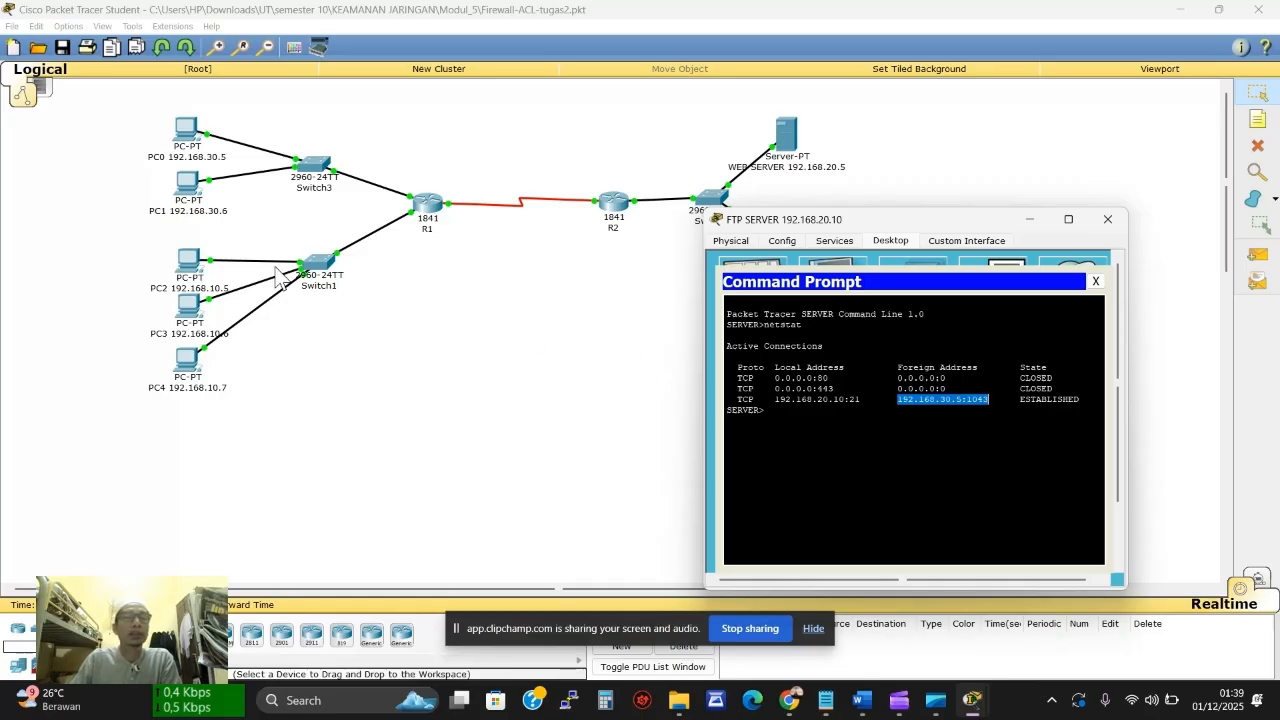
{"action": "left_click", "coordinate": [185, 208]}
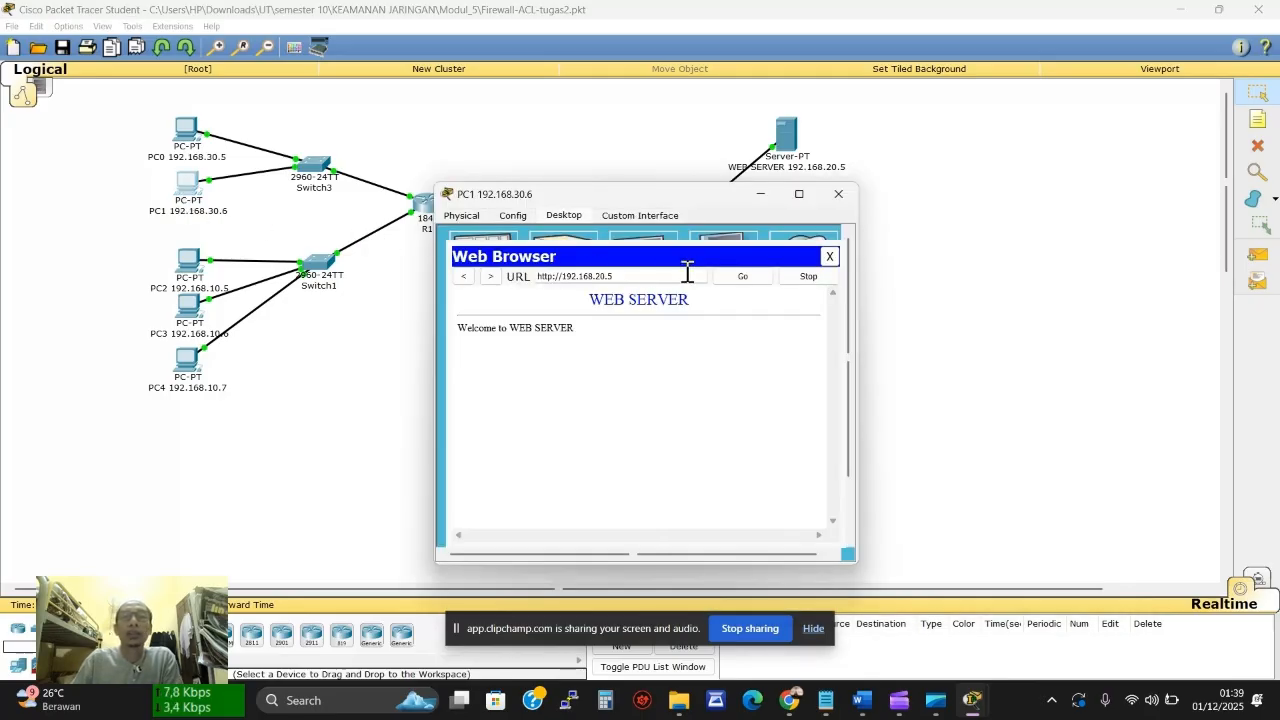
From PC1's command prompt, ftp to 192.168.20.10 and log in, then close PC1's window
{"action": "left_click", "coordinate": [830, 257]}
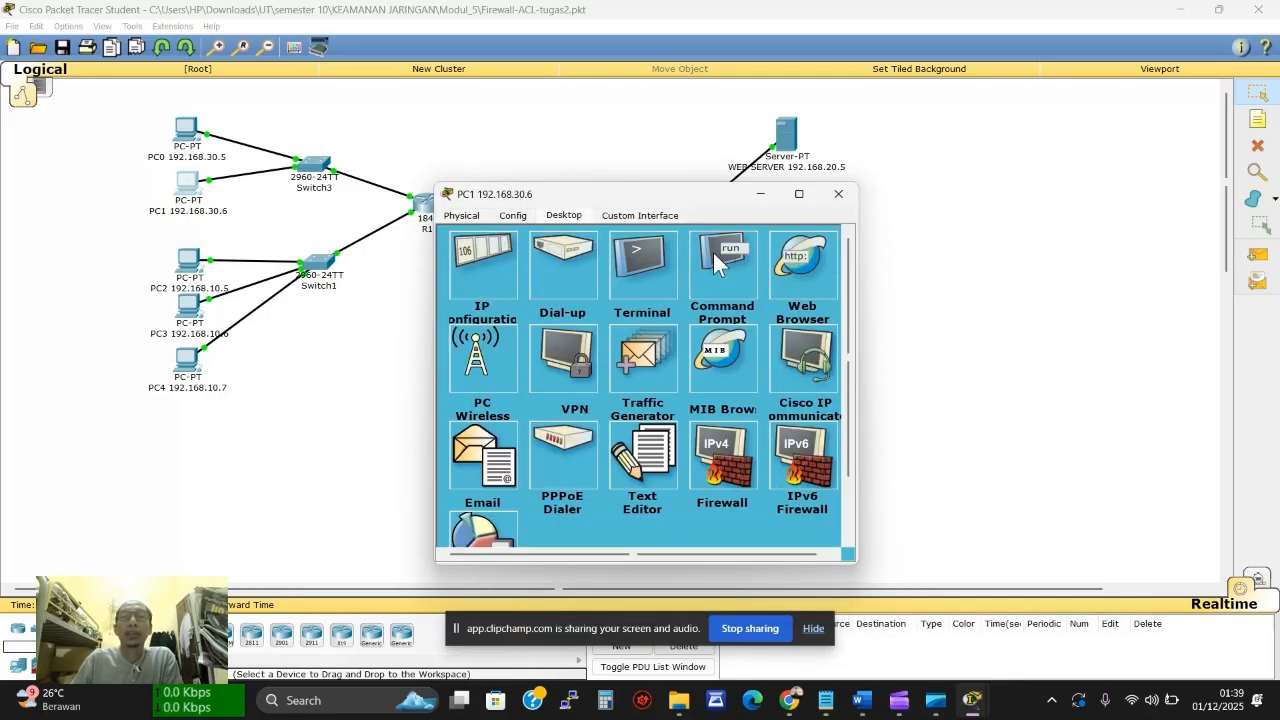
{"action": "left_click", "coordinate": [713, 252]}
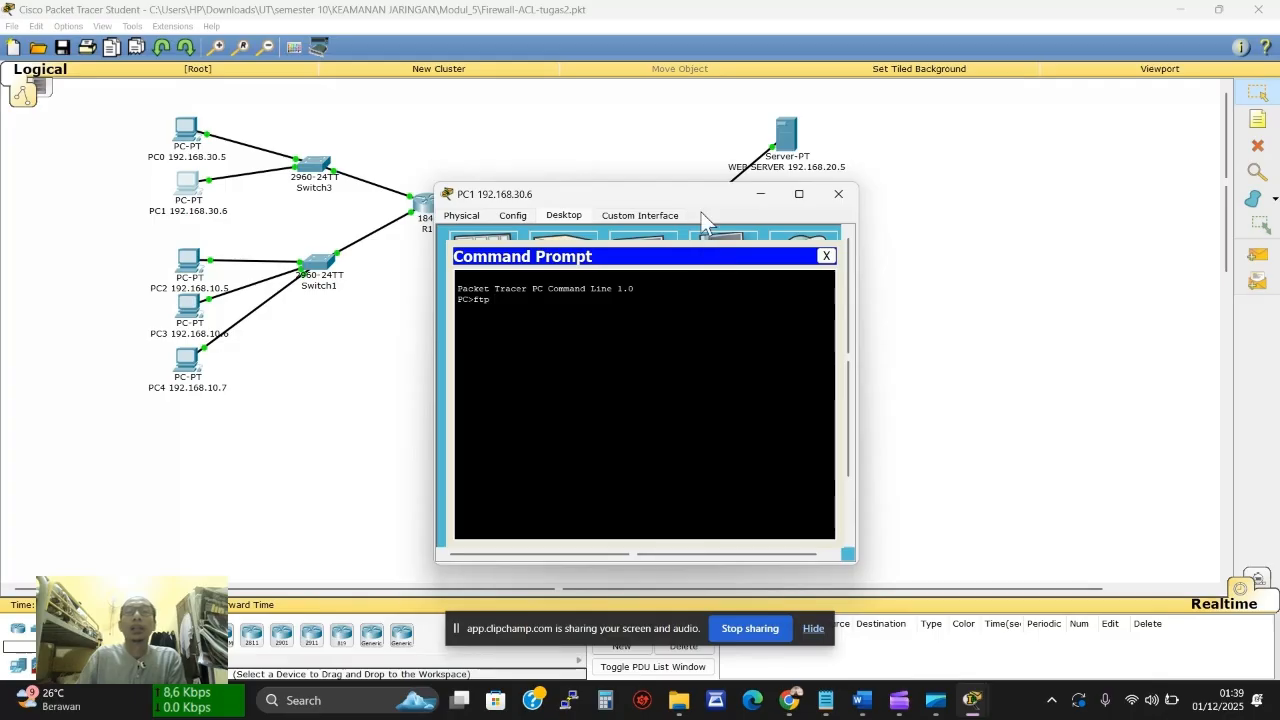
{"action": "left_click_drag", "start_coordinate": [687, 196], "coordinate": [545, 206]}
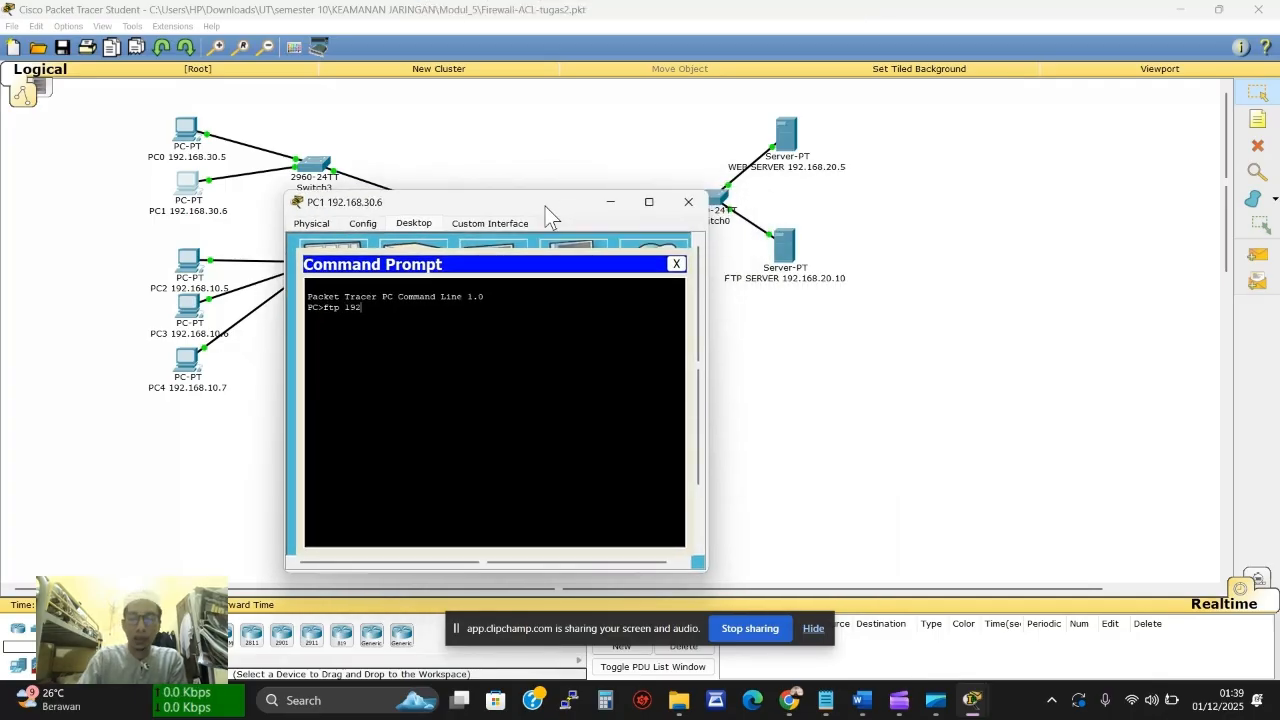
{"action": "type", "text": ".168"}
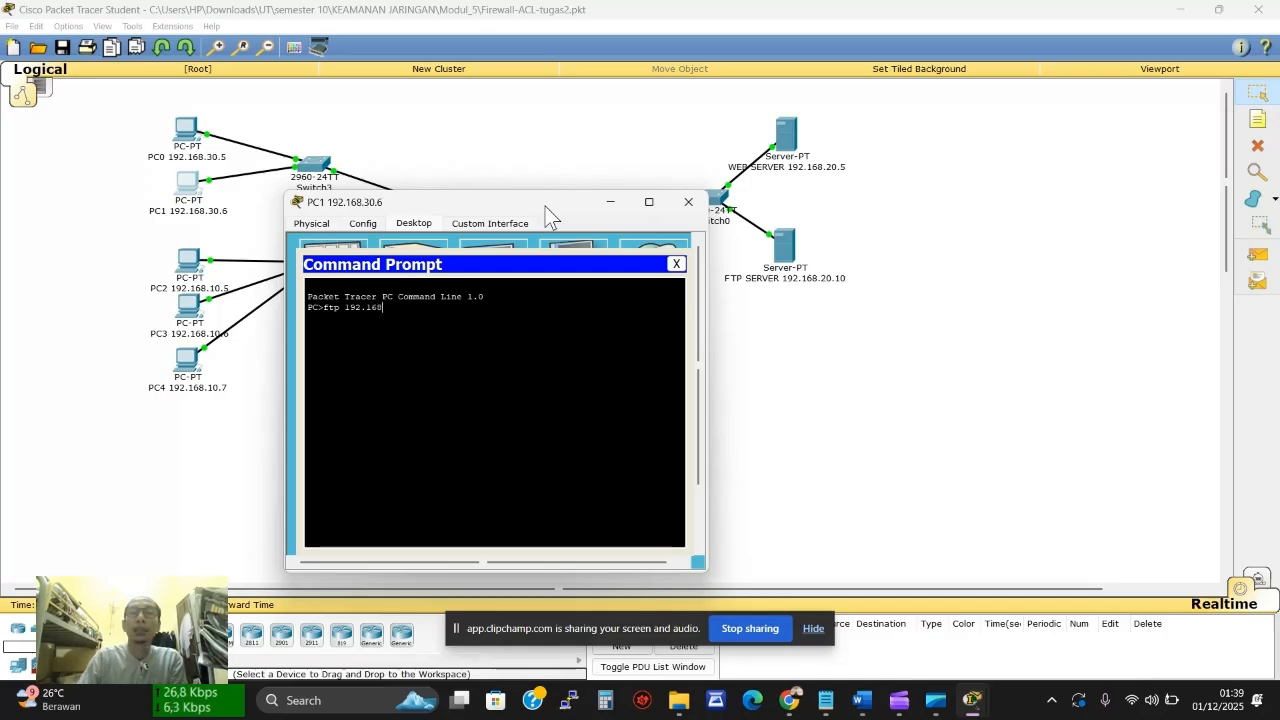
{"action": "type", "text": ".20.10"}
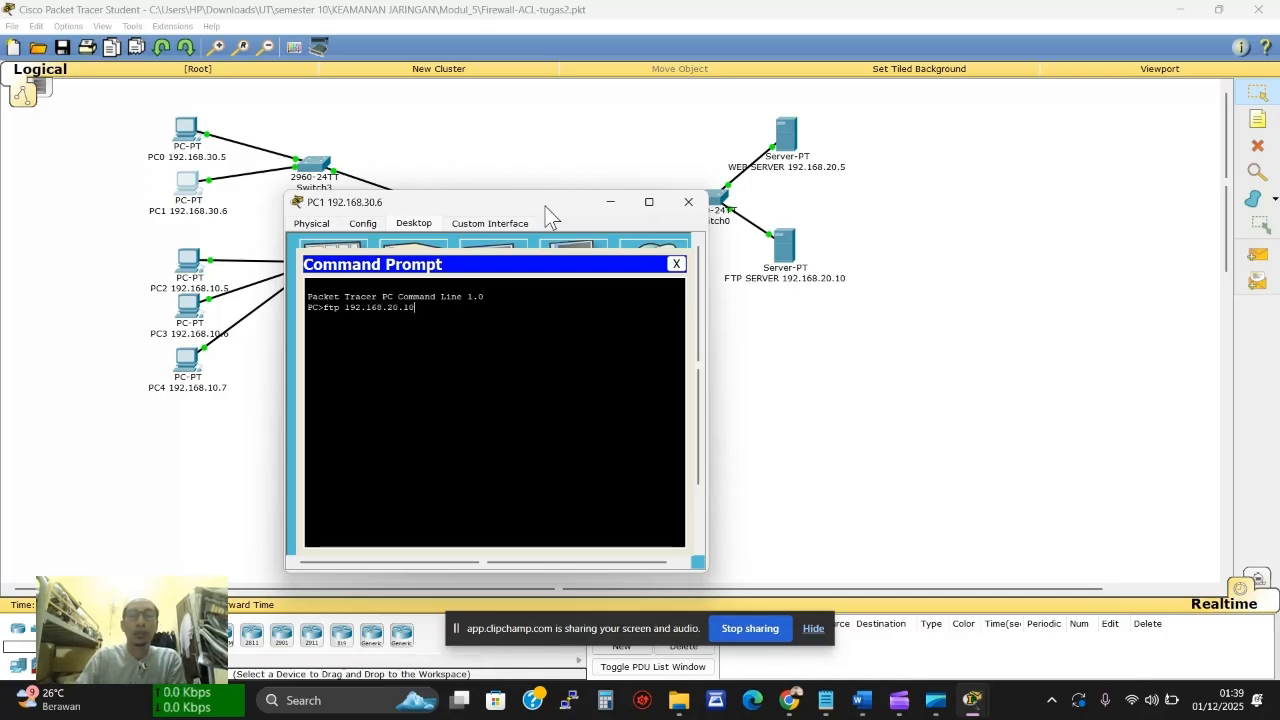
{"action": "key", "text": "Return"}
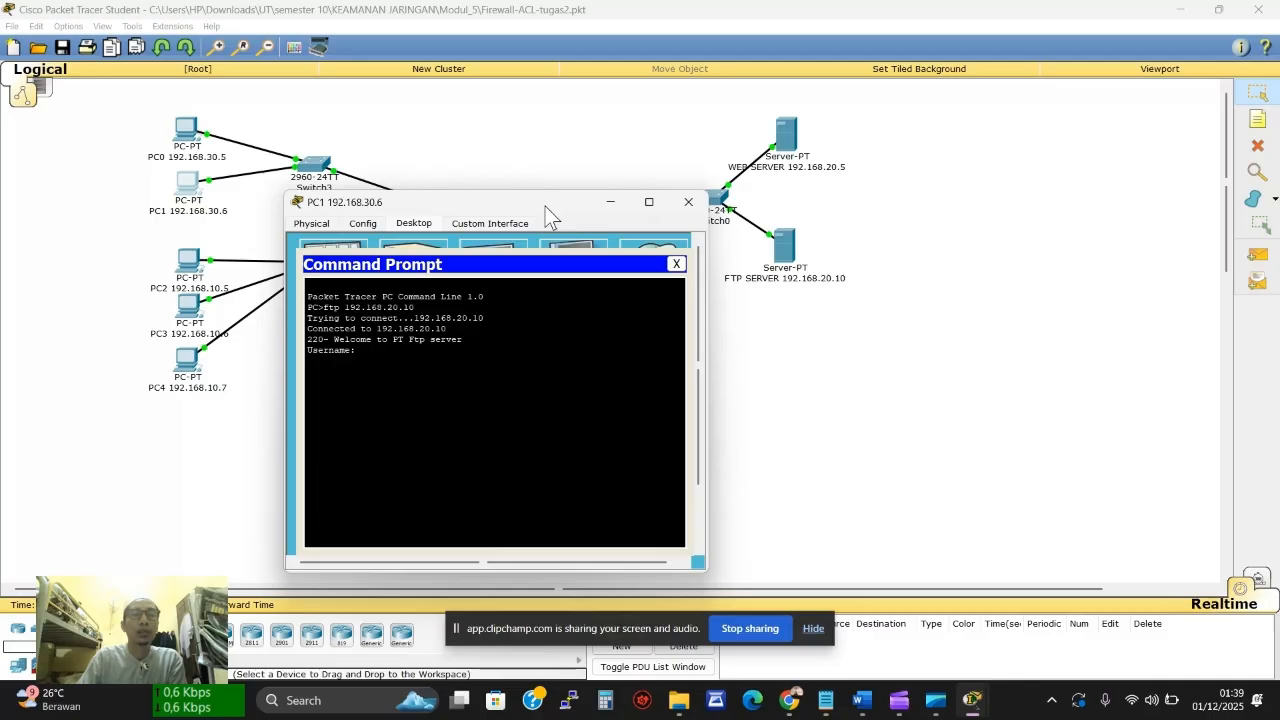
{"action": "type", "text": "cis"}
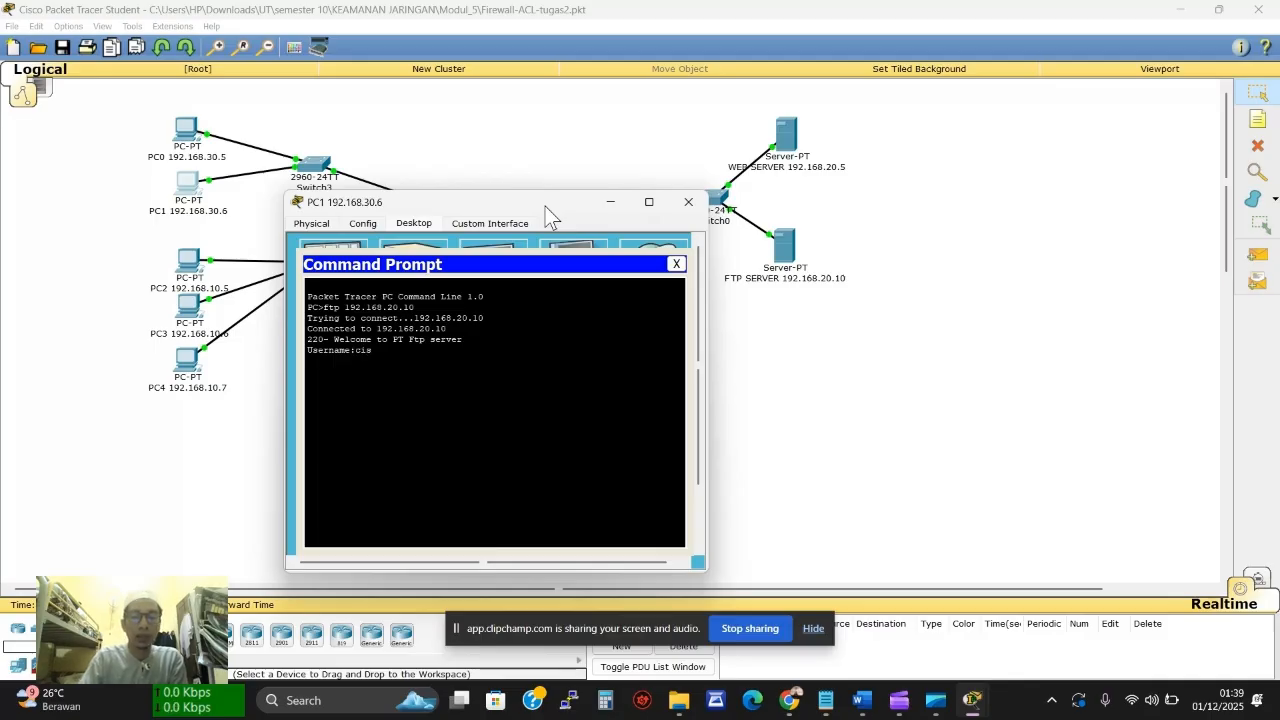
{"action": "type", "text": "co"}
{"action": "key", "text": "Return"}
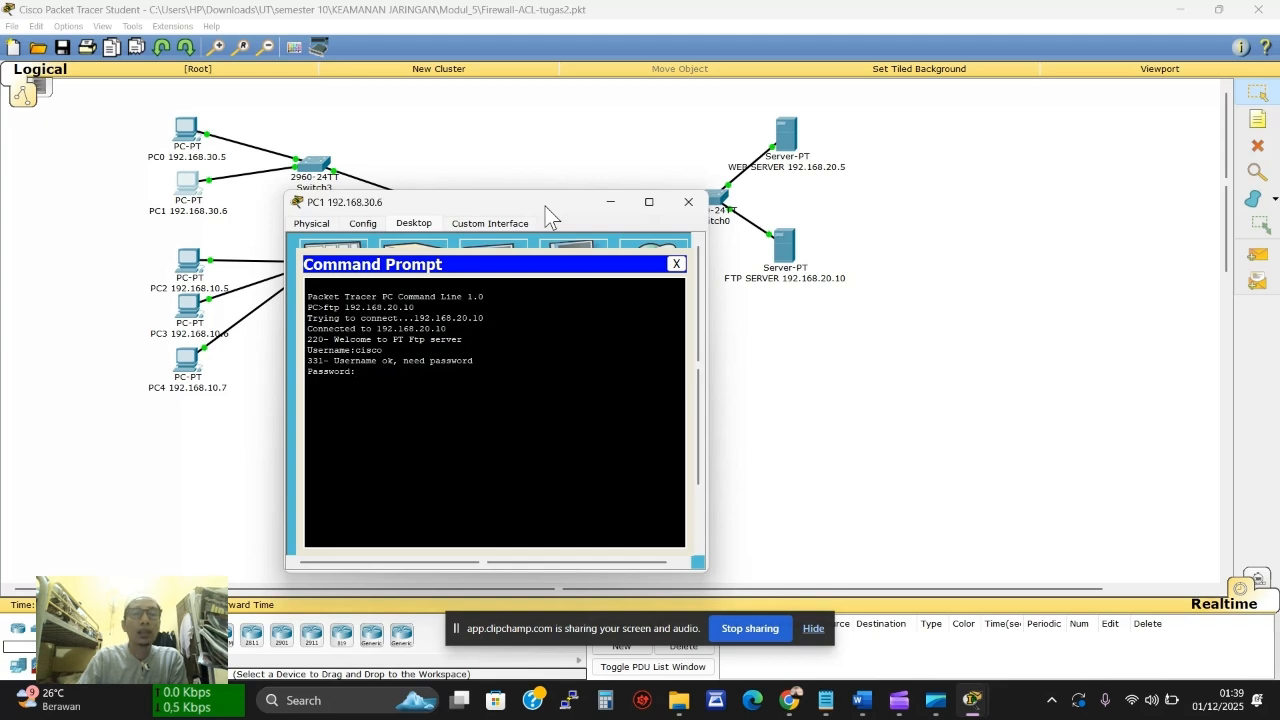
{"action": "key", "text": "Return"}
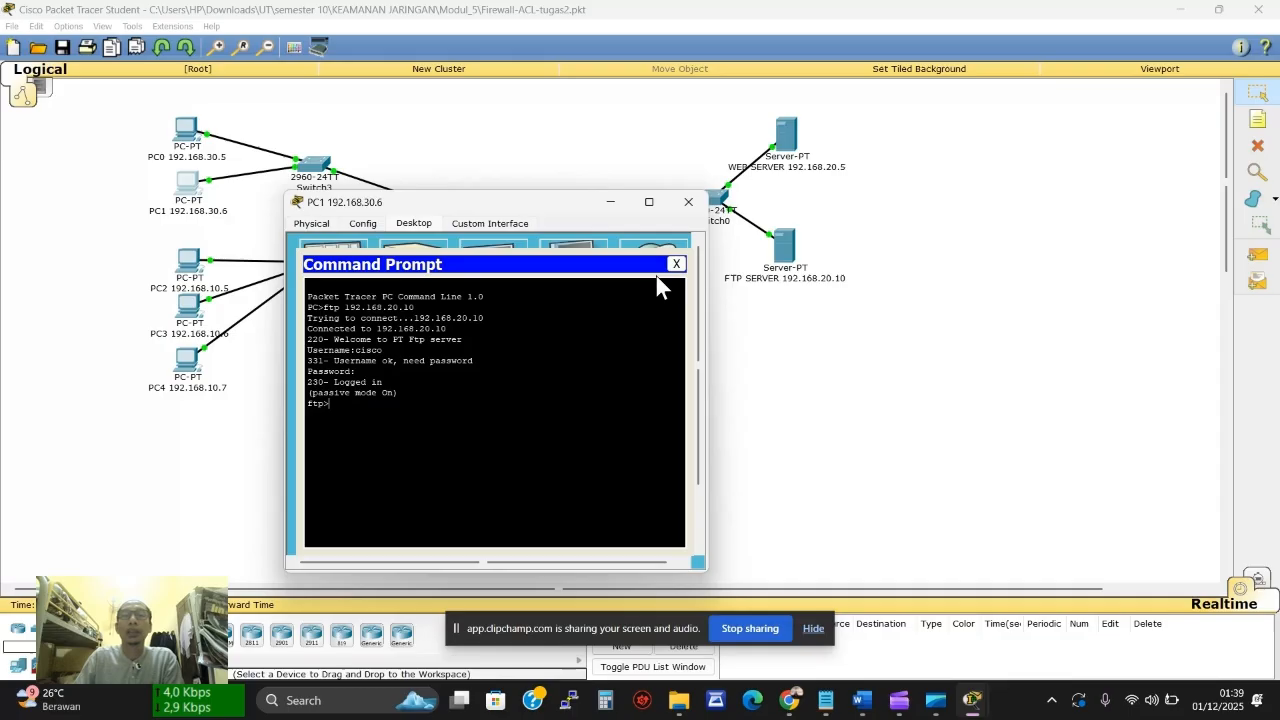
{"action": "left_click", "coordinate": [688, 201]}
Rerun netstat on the FTP server and highlight the new 192.168.30.6:1034 connection, then open PC2
{"action": "left_click", "coordinate": [784, 248]}
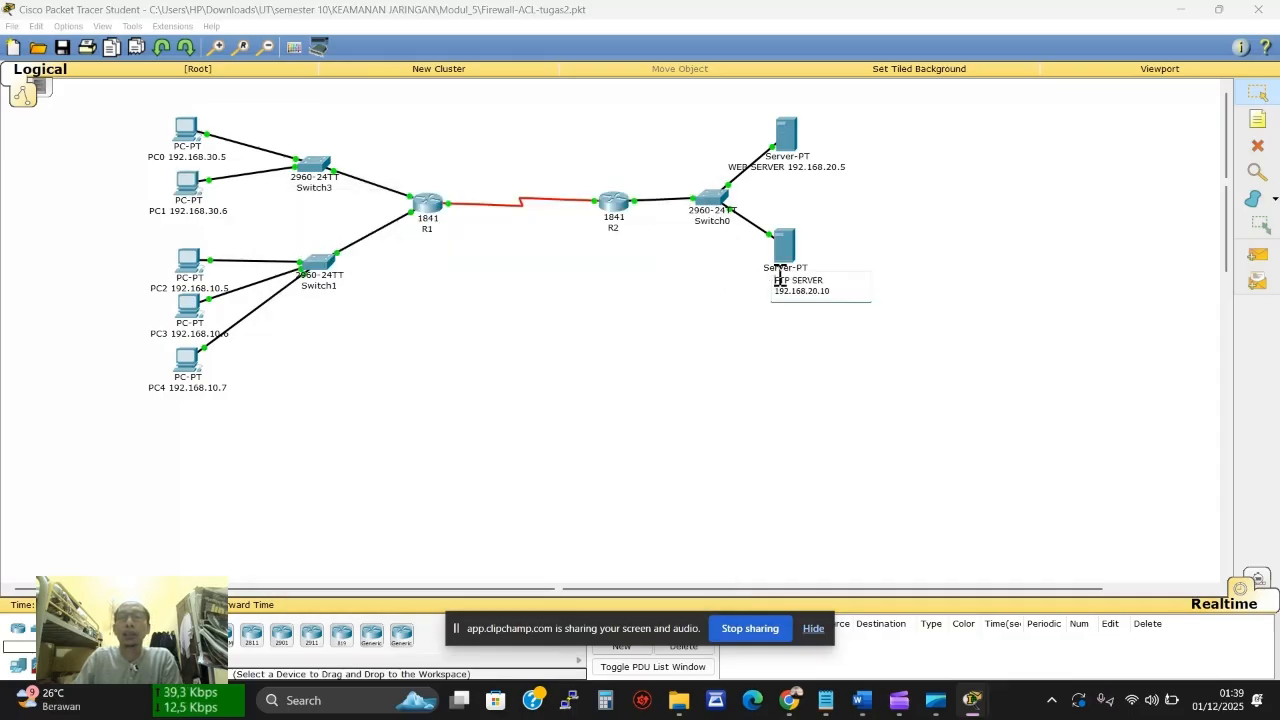
{"action": "left_click", "coordinate": [784, 422]}
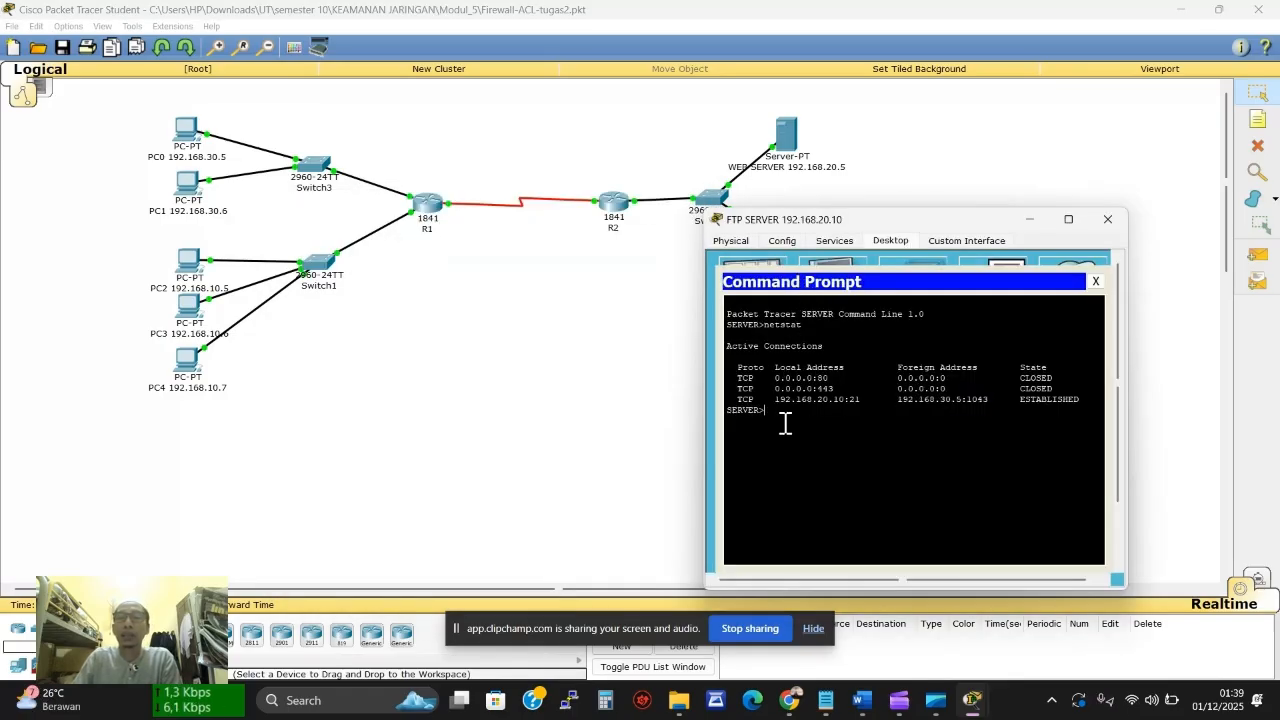
{"action": "key", "text": "Up"}
{"action": "key", "text": "Return"}
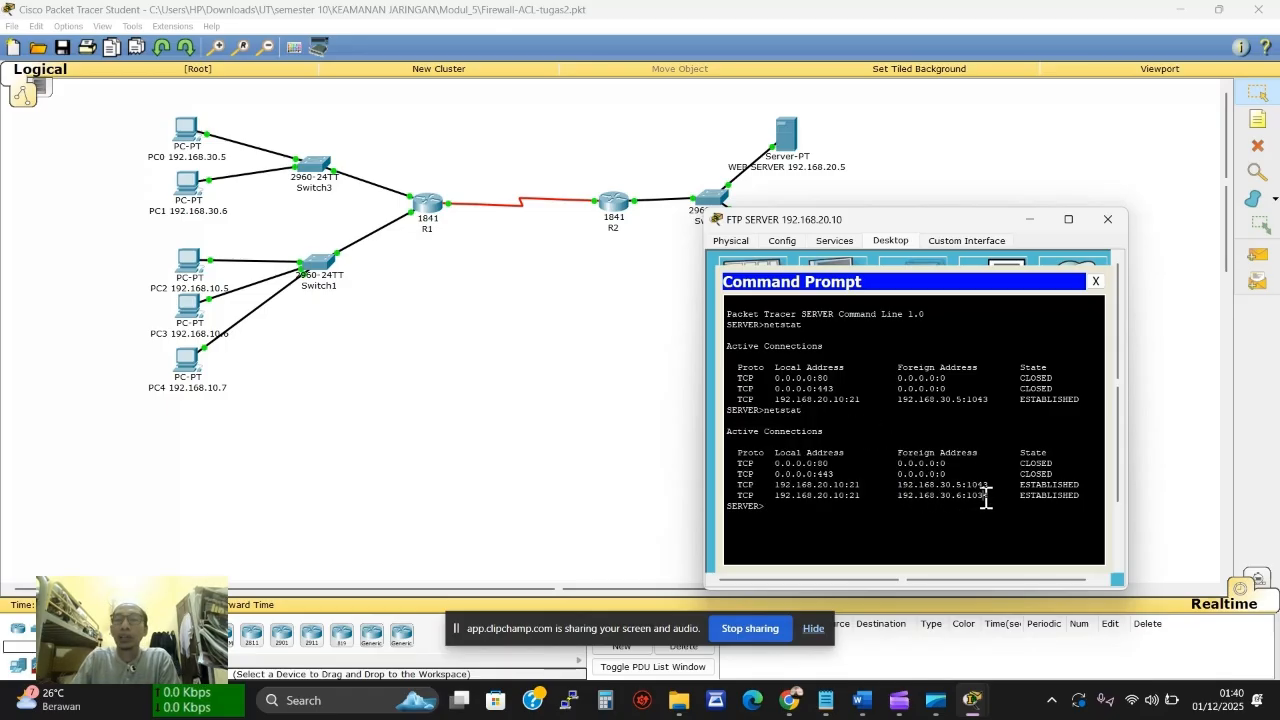
{"action": "left_click_drag", "start_coordinate": [986, 497], "coordinate": [912, 503]}
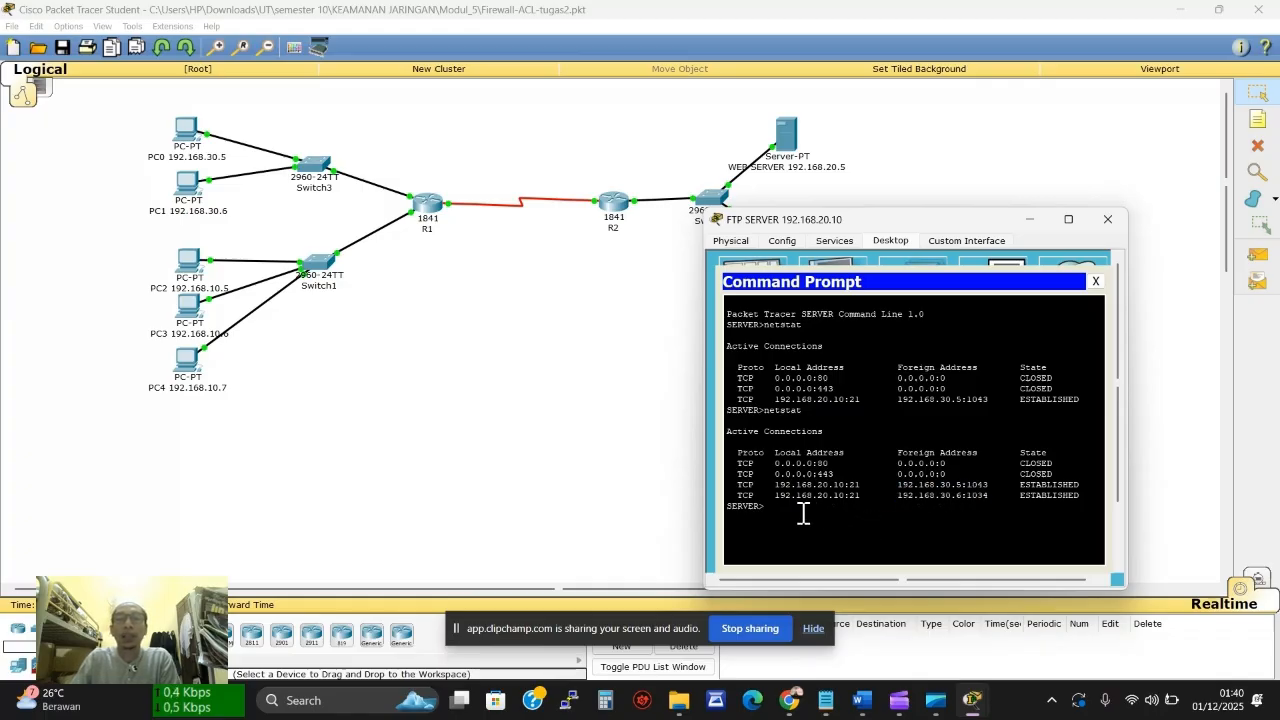
{"action": "left_click", "coordinate": [191, 265]}
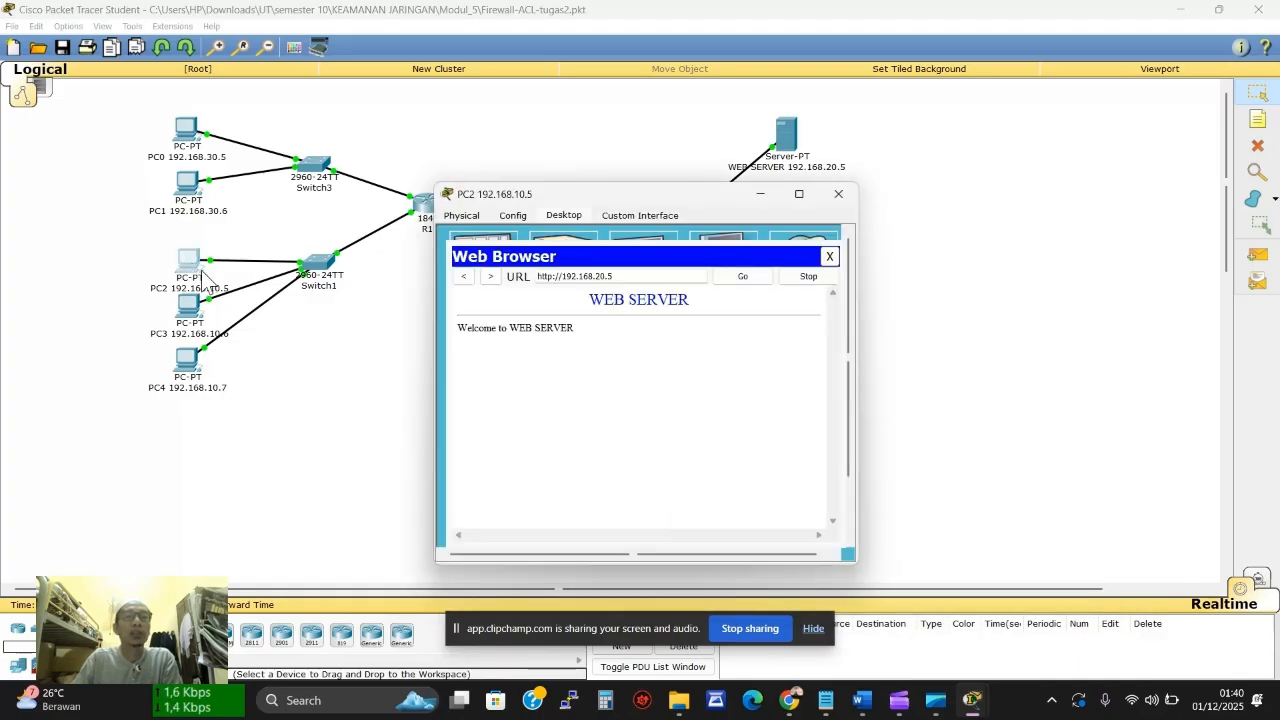
From PC2's command prompt, ftp to the server at 192.168.20.10 and log in
{"action": "left_click", "coordinate": [829, 257]}
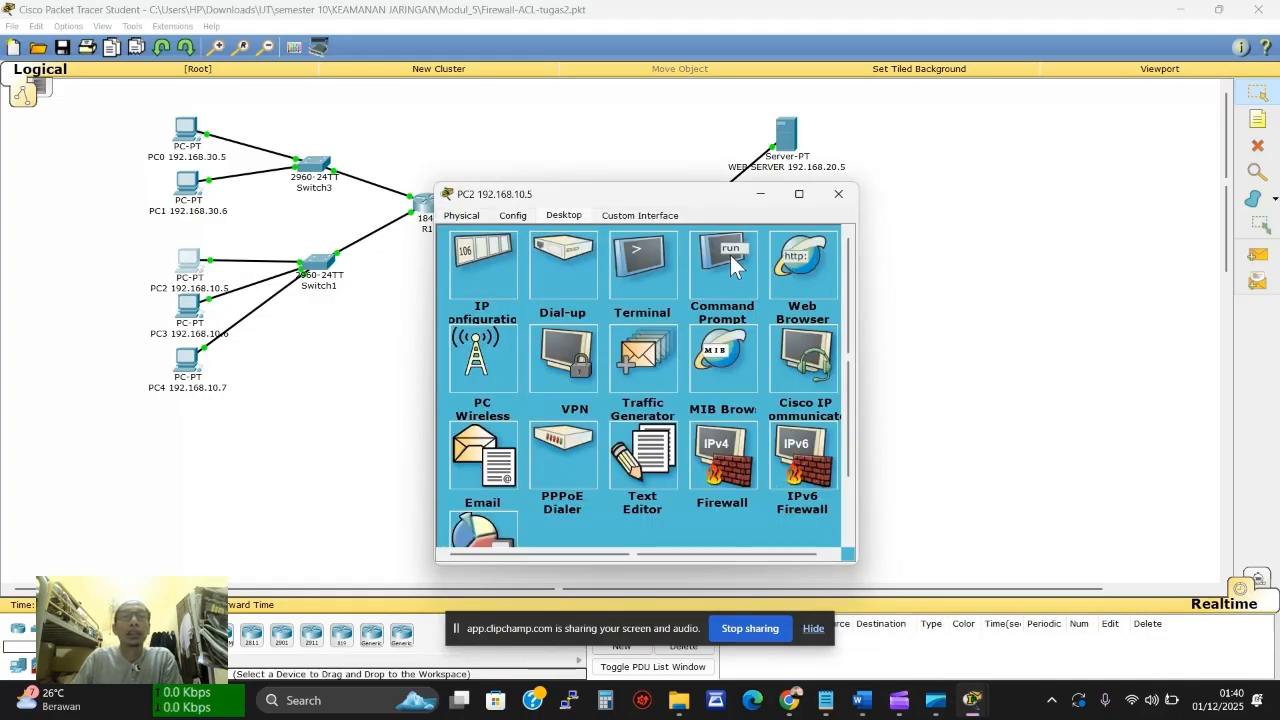
{"action": "left_click", "coordinate": [730, 255]}
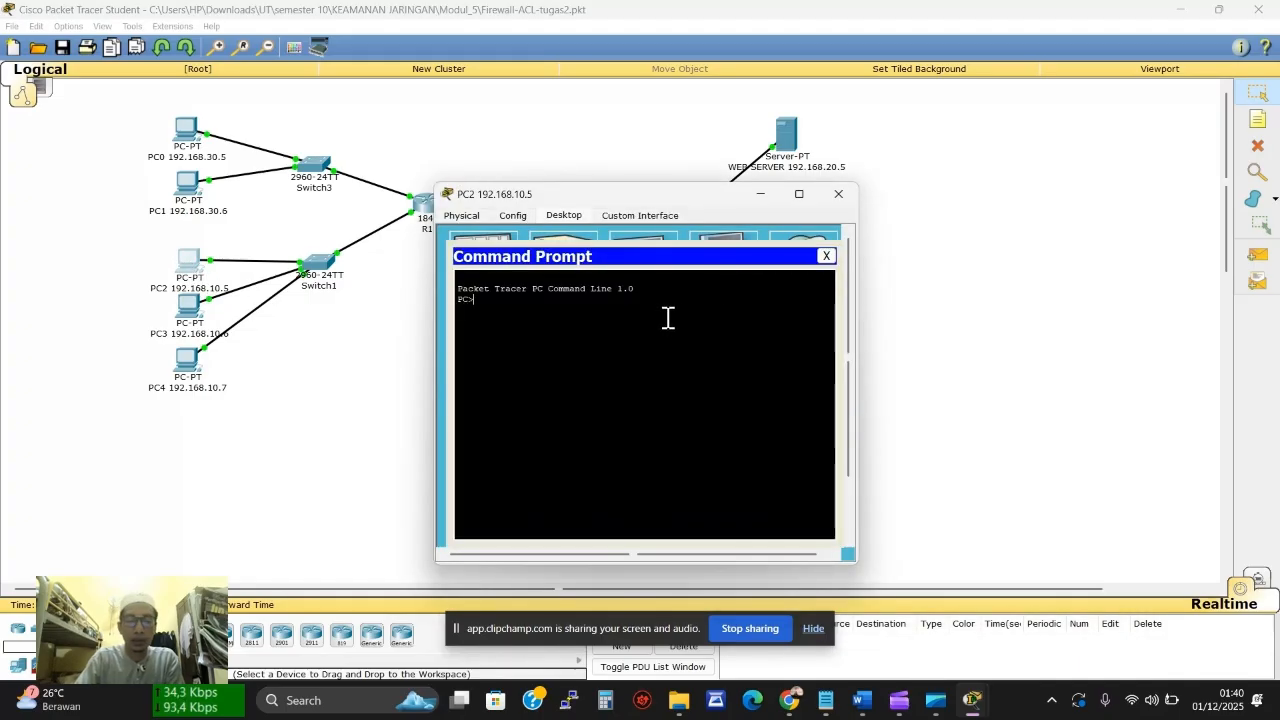
{"action": "type", "text": "ftp"}
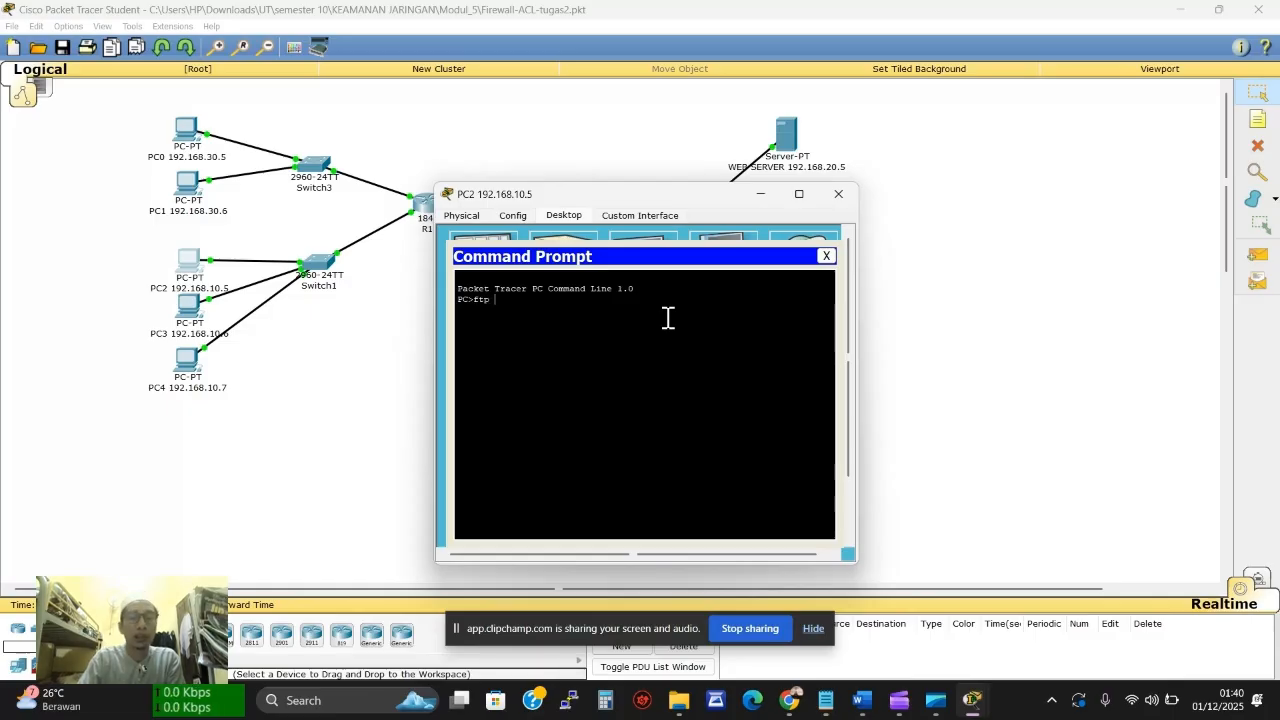
{"action": "left_click_drag", "start_coordinate": [665, 194], "coordinate": [545, 226]}
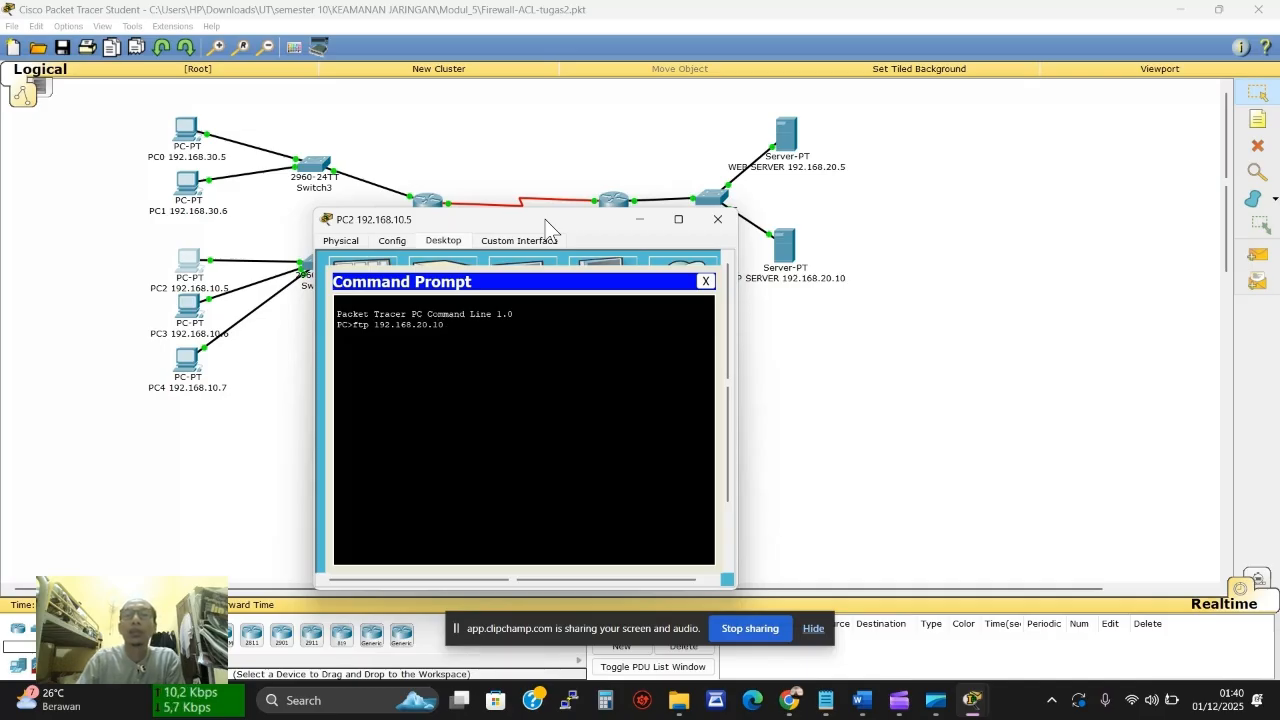
{"action": "key", "text": "Return"}
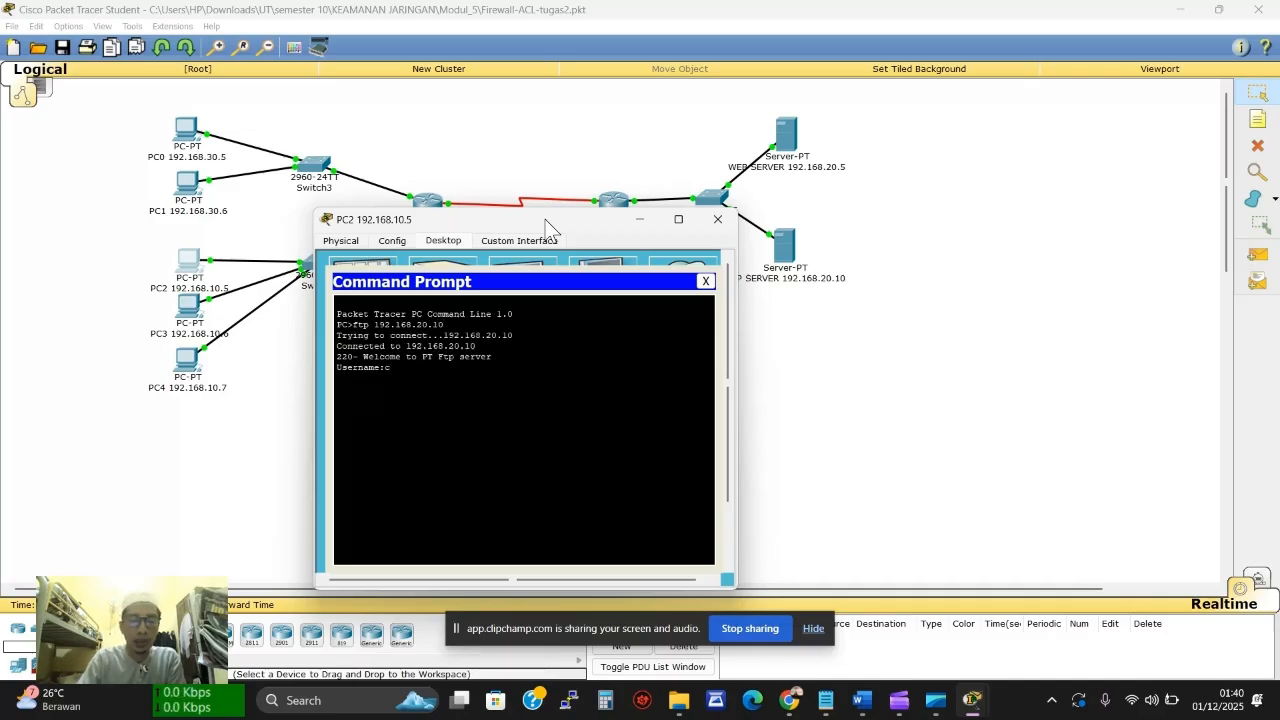
{"action": "type", "text": "cisco"}
{"action": "key", "text": "Return"}
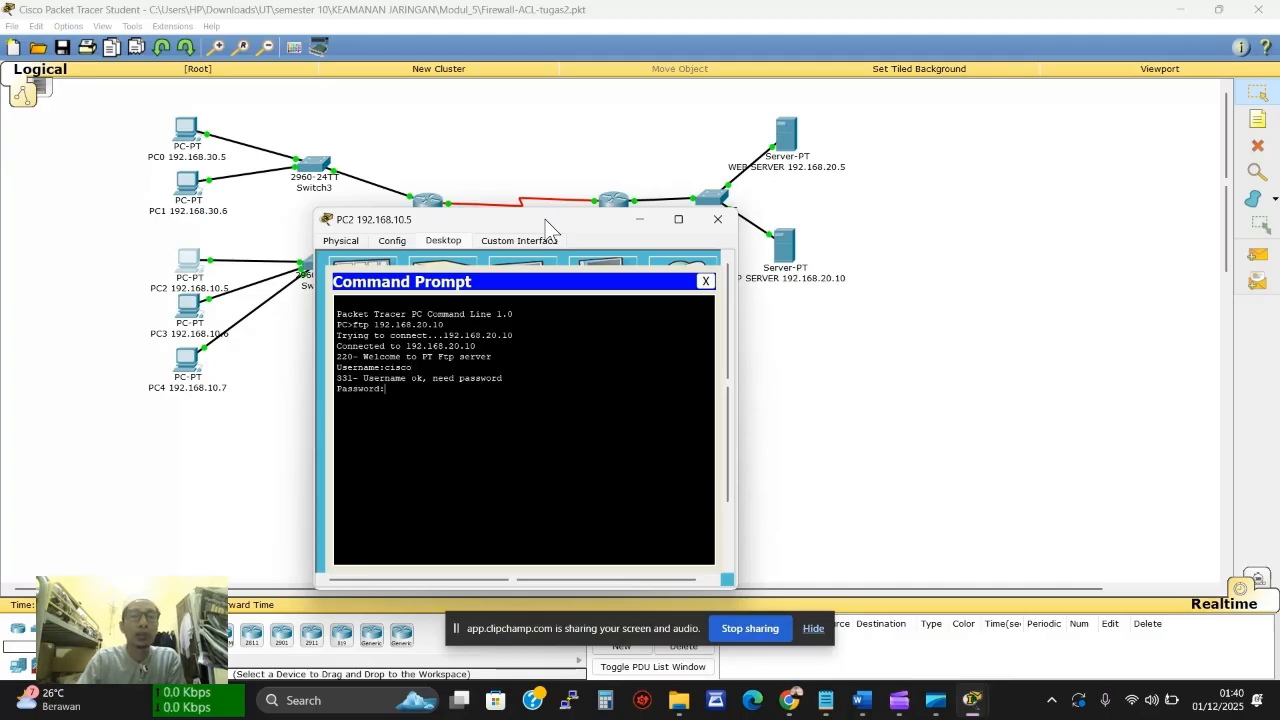
{"action": "key", "text": "Return"}
{"action": "left_click", "coordinate": [818, 266]}
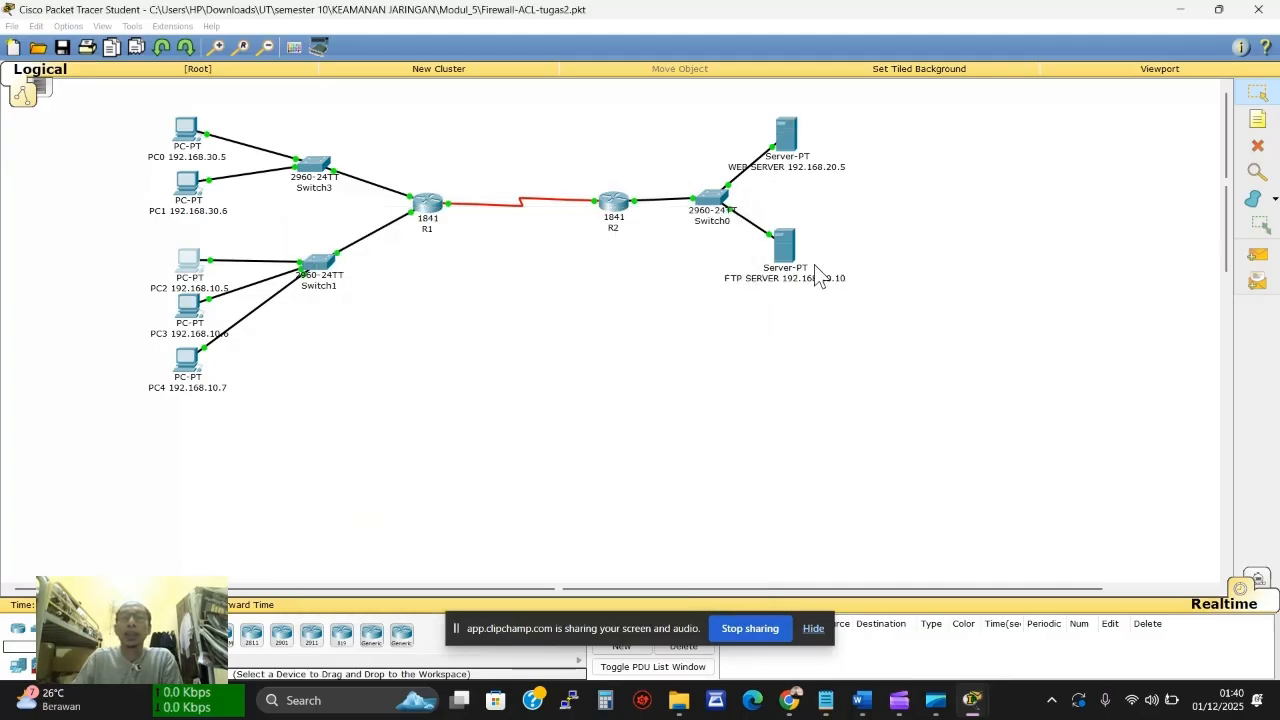
Rerun netstat on the FTP server and highlight the new ESTABLISHED 192.168.10.5:1034 session
{"action": "left_click", "coordinate": [812, 269]}
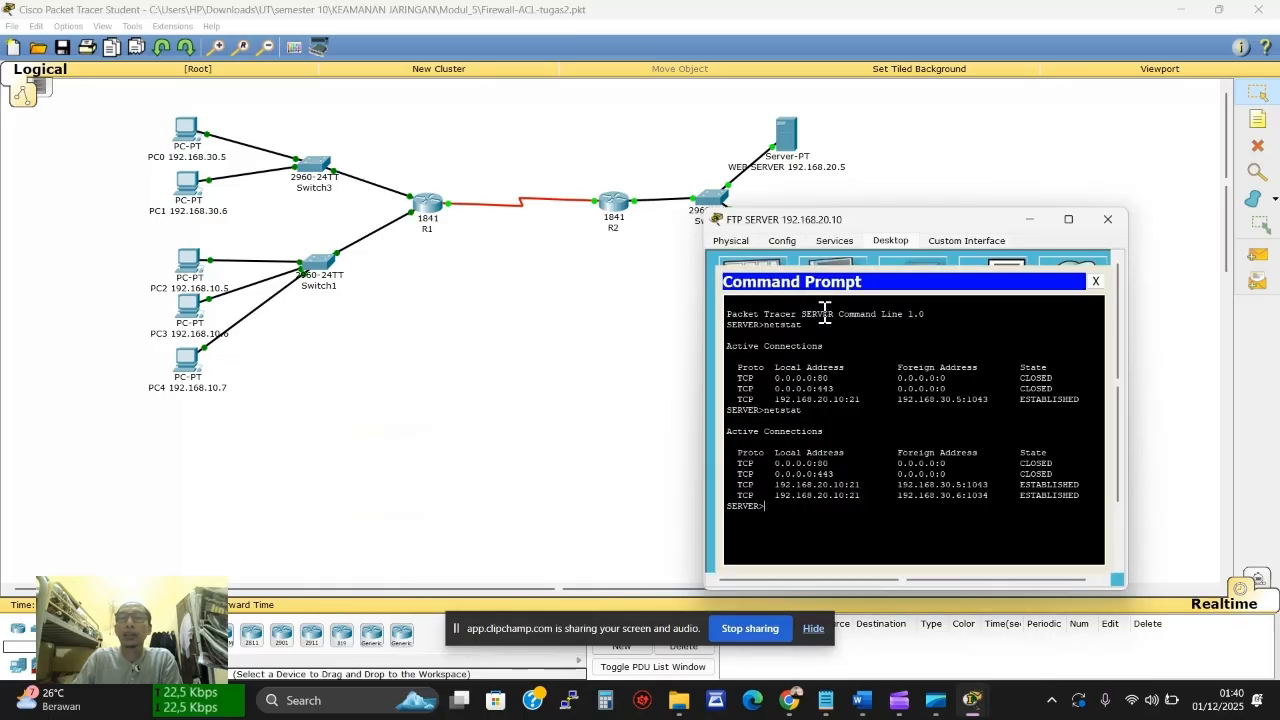
{"action": "key", "text": "Return"}
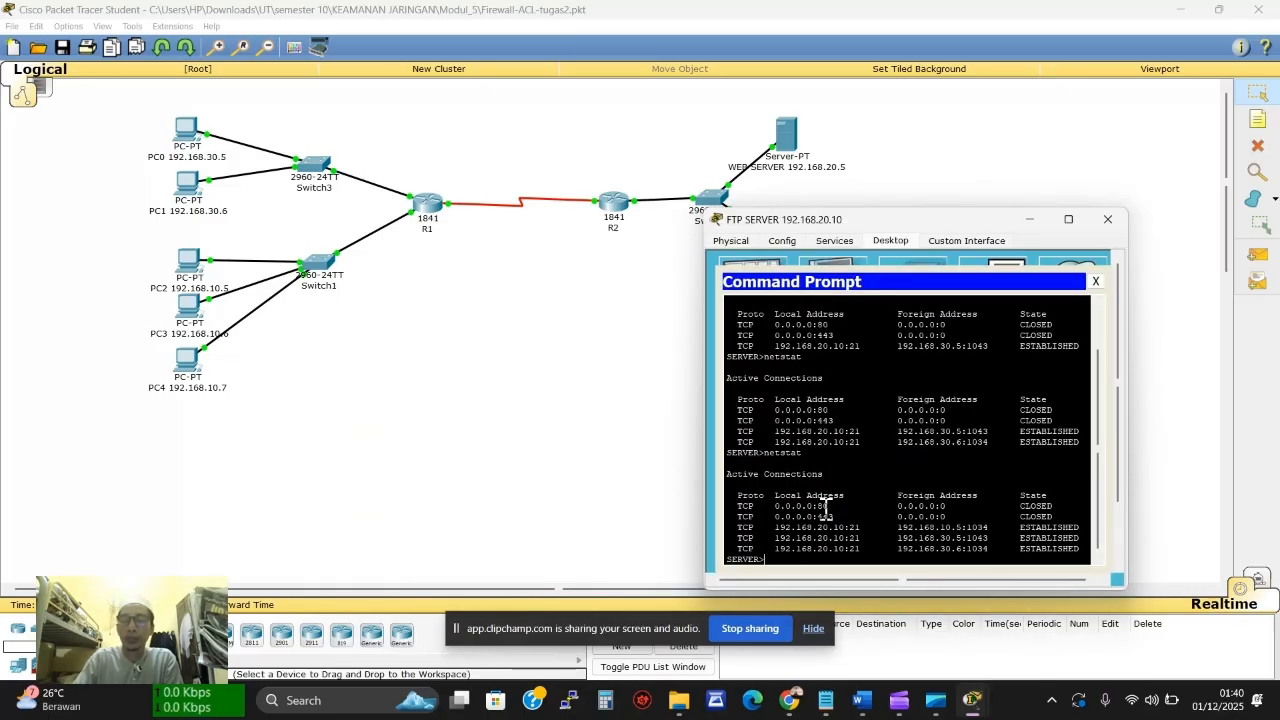
{"action": "left_click_drag", "start_coordinate": [991, 550], "coordinate": [978, 552]}
{"action": "left_click_drag", "start_coordinate": [896, 559], "coordinate": [990, 553]}
{"action": "left_click", "coordinate": [984, 552]}
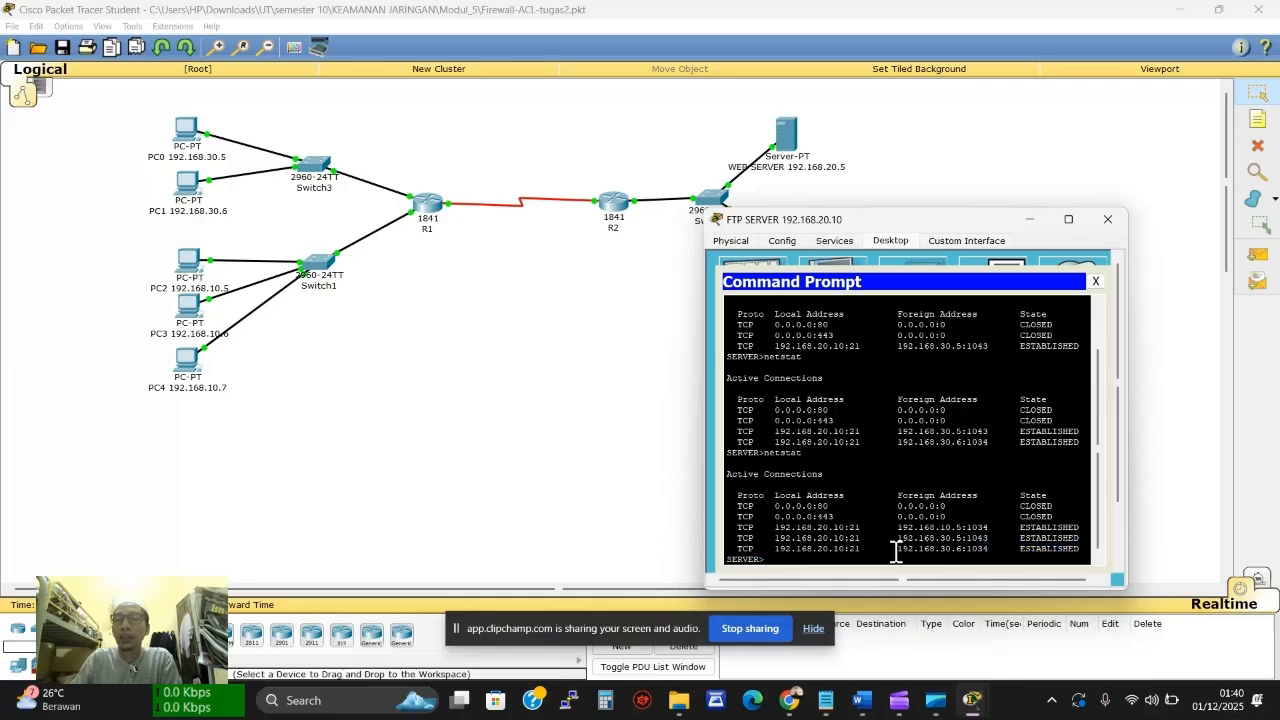
{"action": "left_click_drag", "start_coordinate": [894, 552], "coordinate": [971, 552]}
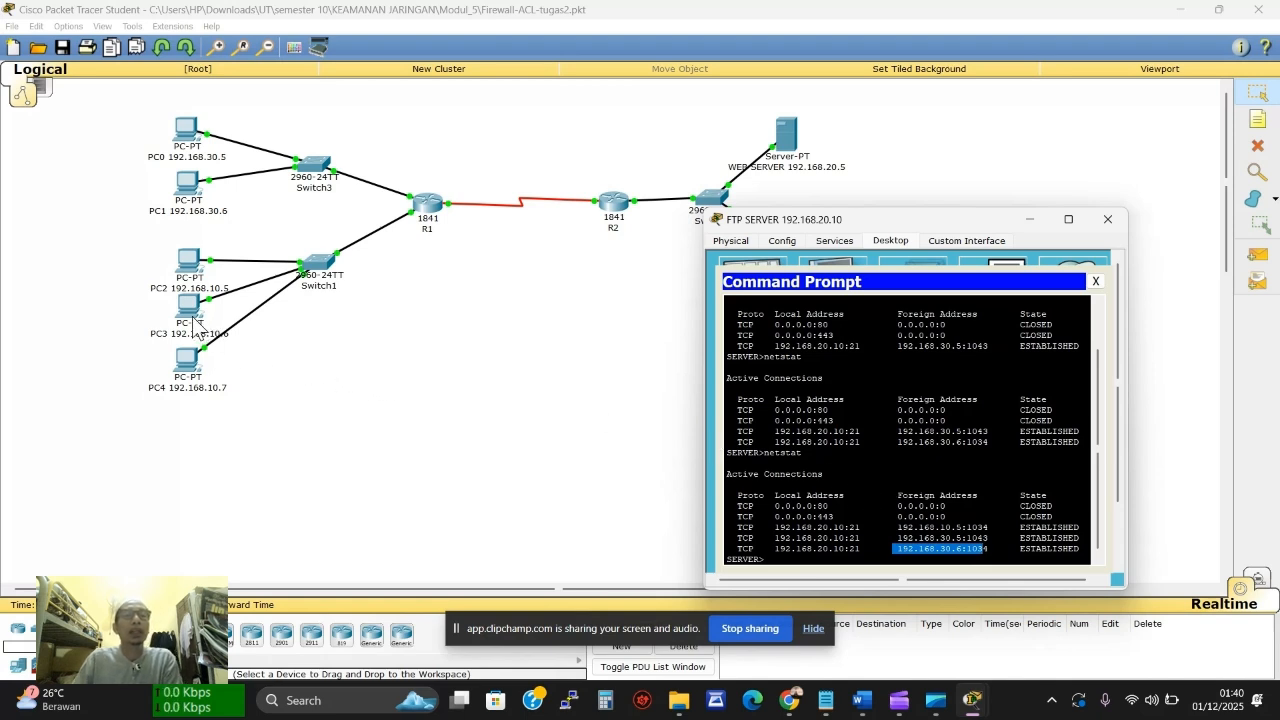
{"action": "left_click", "coordinate": [257, 355]}
From PC4's command prompt, ftp to 192.168.20.10 and log in, then return to the FTP server
{"action": "left_click", "coordinate": [197, 369]}
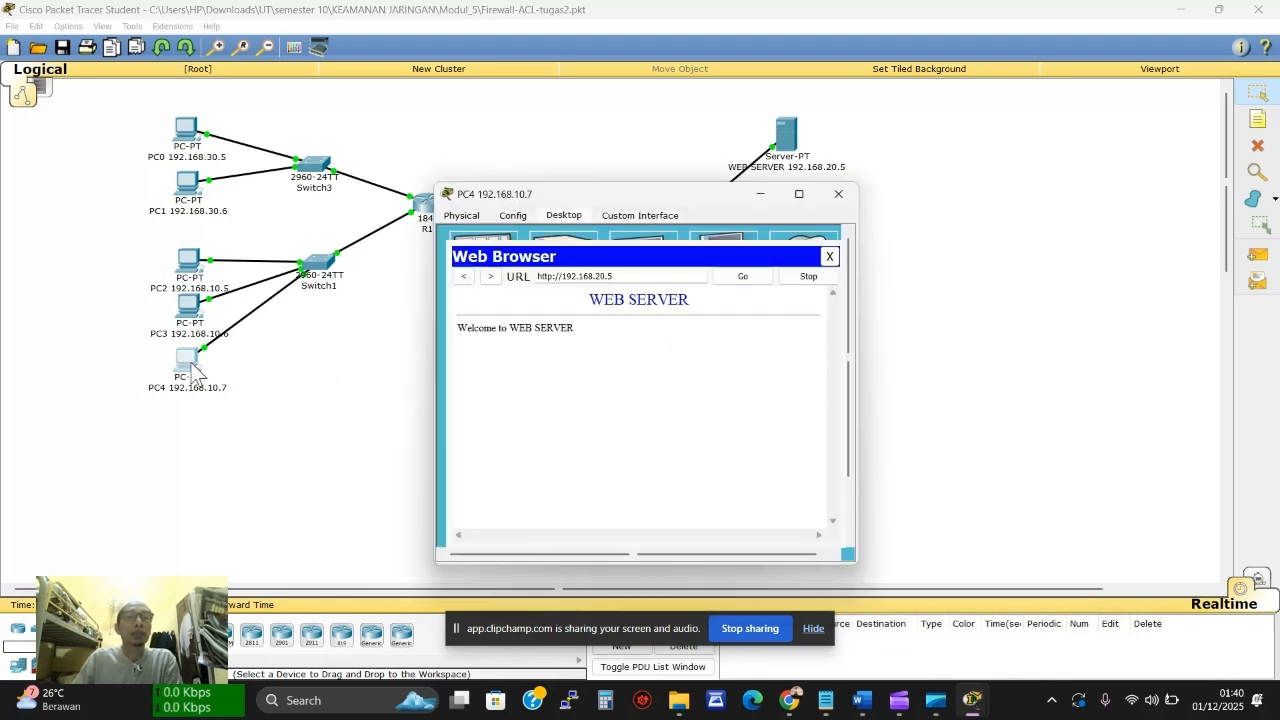
{"action": "left_click", "coordinate": [828, 258]}
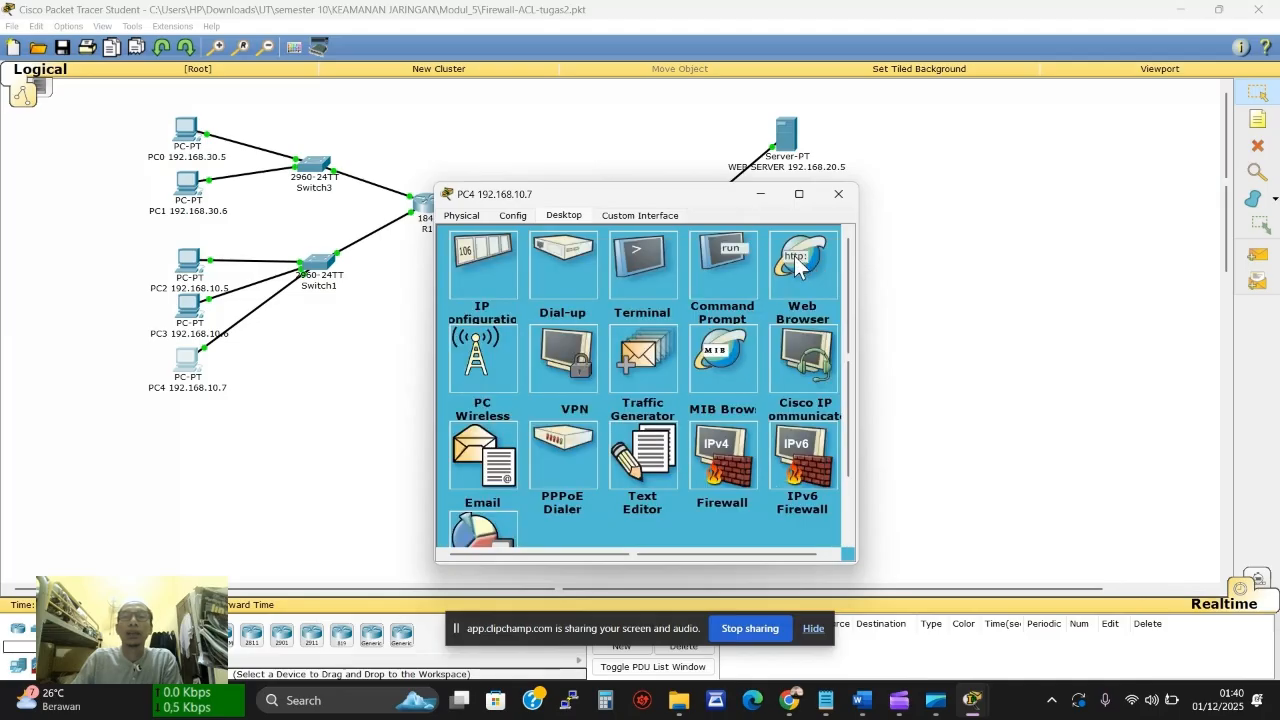
{"action": "left_click", "coordinate": [722, 260]}
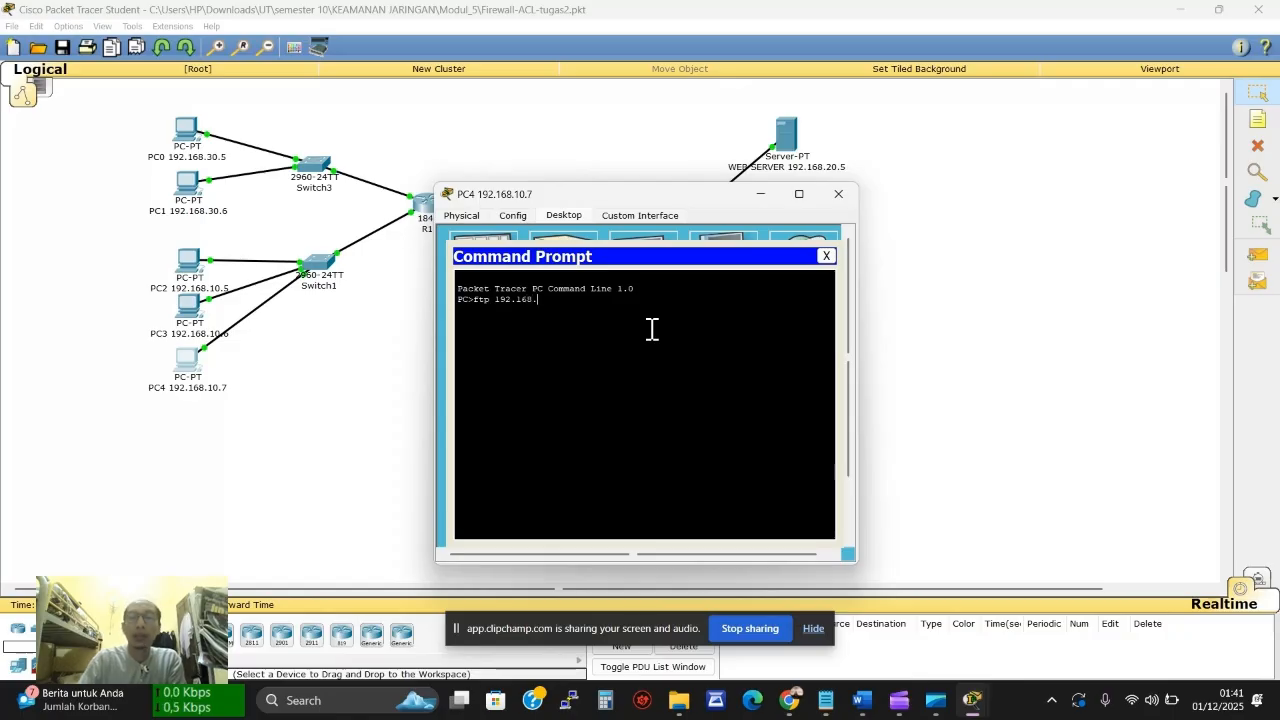
{"action": "left_click_drag", "start_coordinate": [654, 194], "coordinate": [530, 212]}
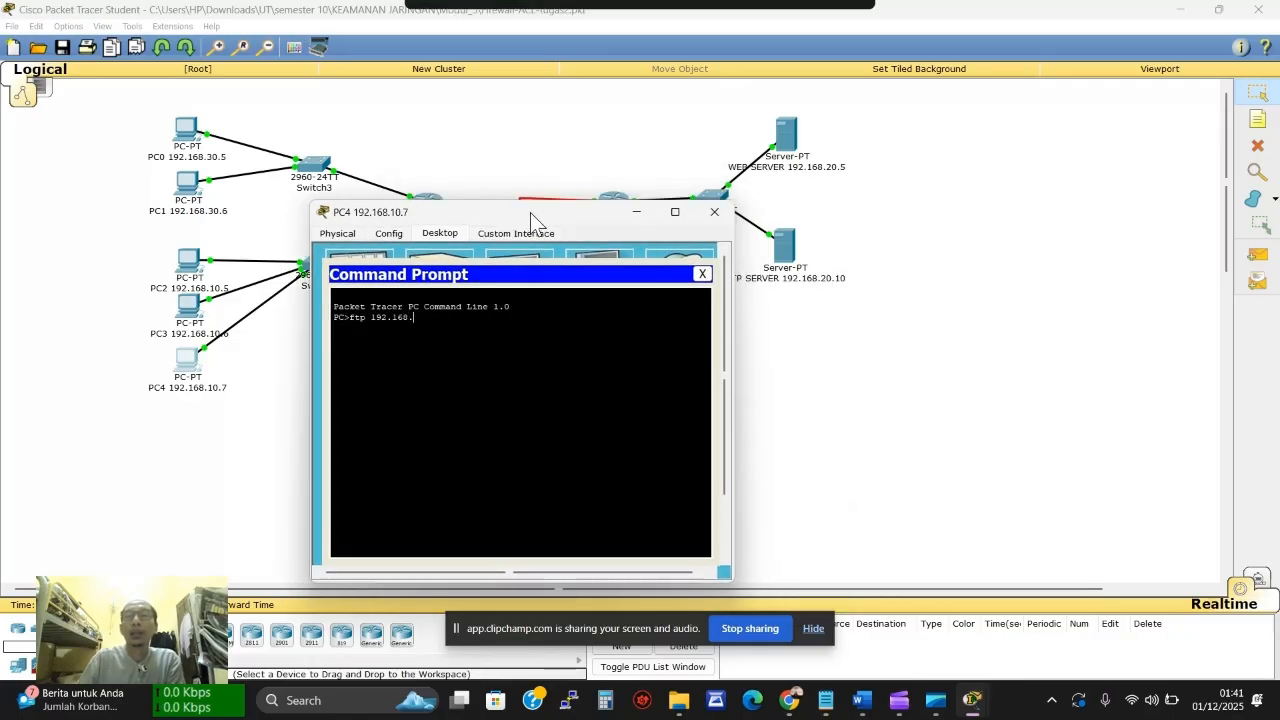
{"action": "type", "text": "20.10"}
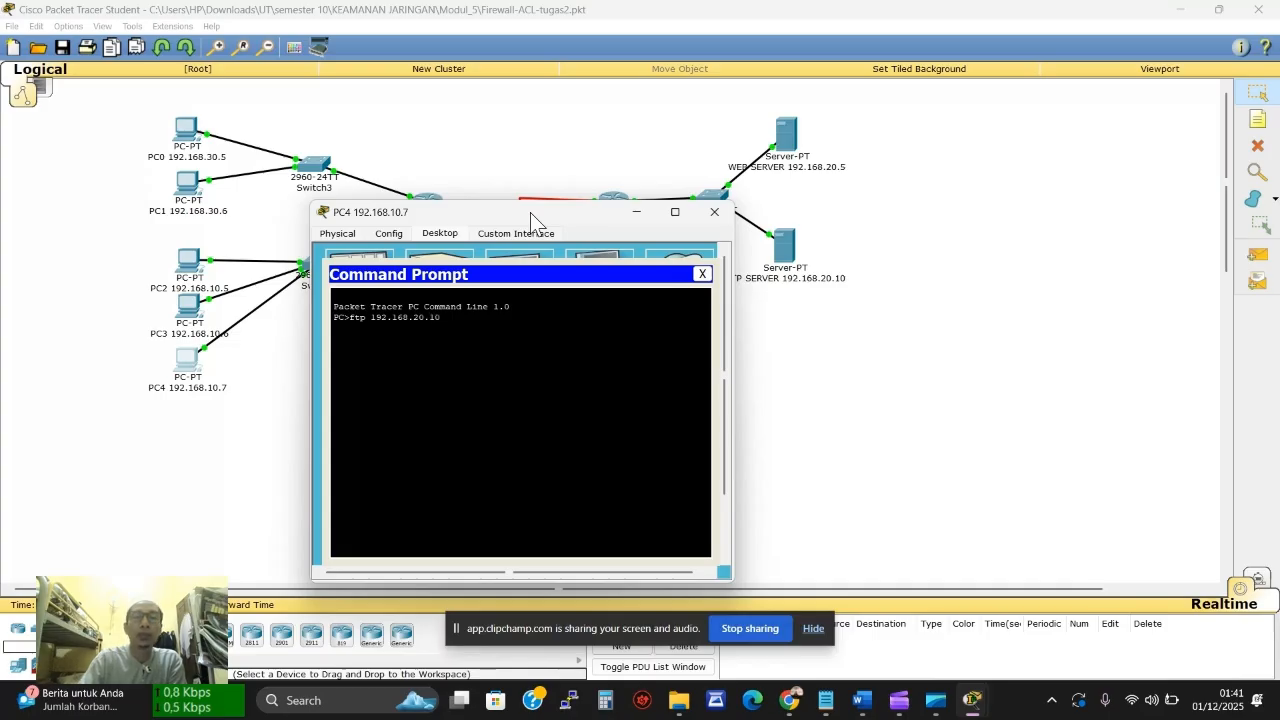
{"action": "key", "text": "Return"}
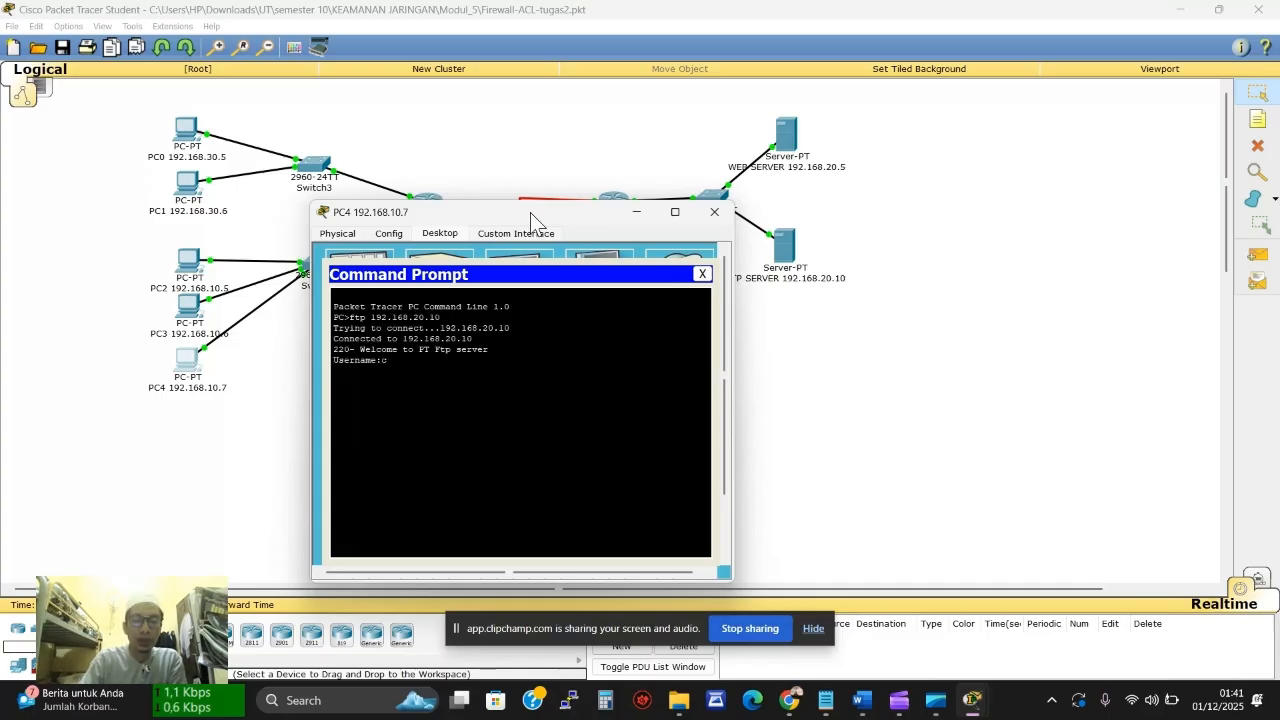
{"action": "type", "text": "cisco"}
{"action": "key", "text": "Return"}
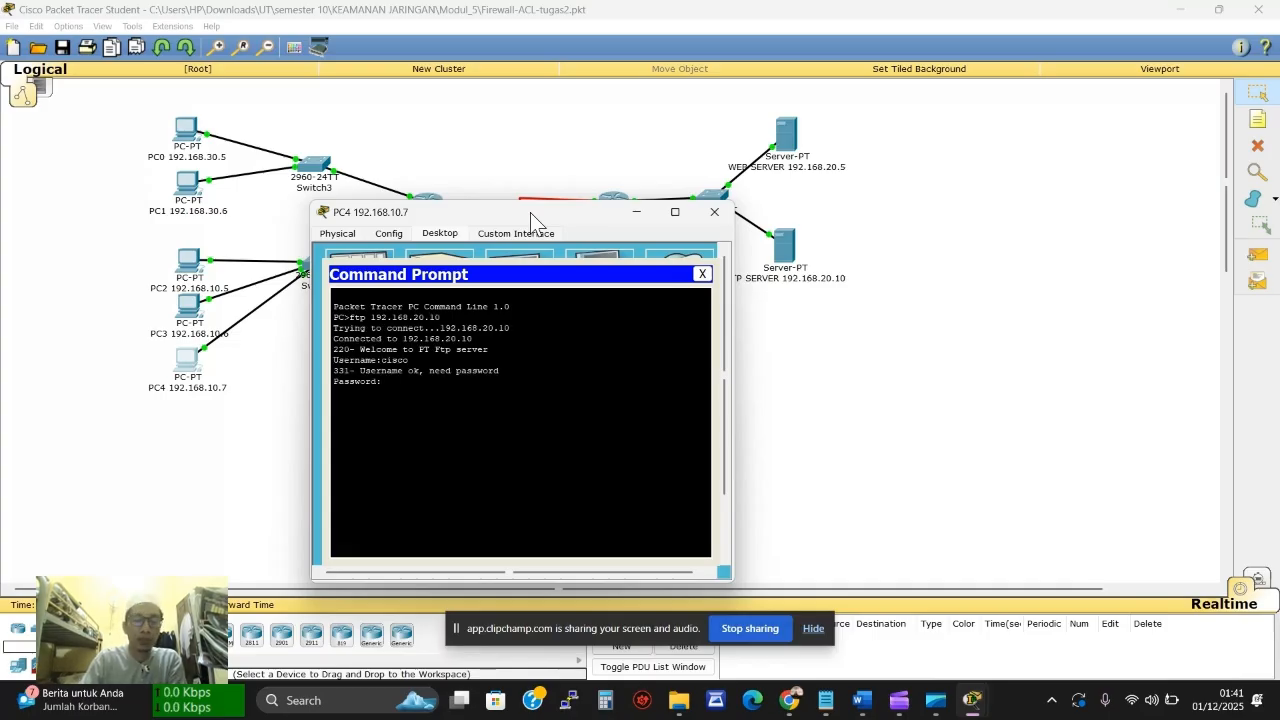
{"action": "key", "text": "Return"}
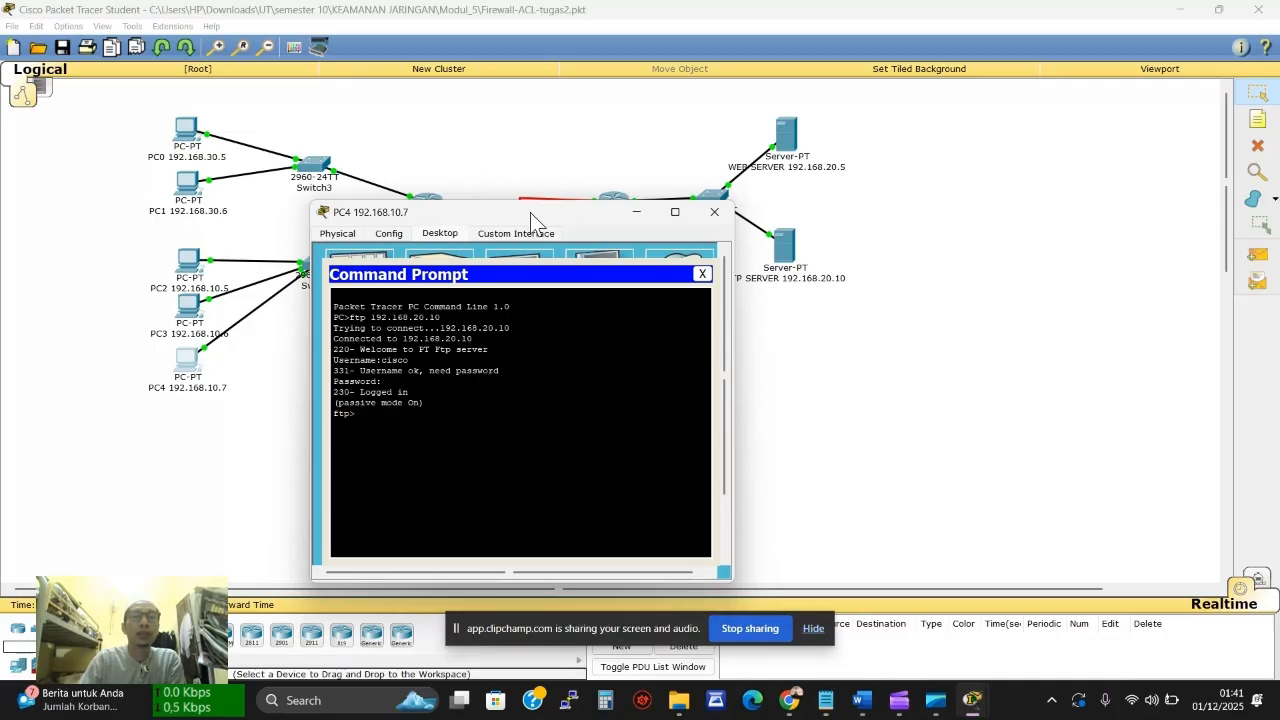
{"action": "left_click", "coordinate": [777, 262]}
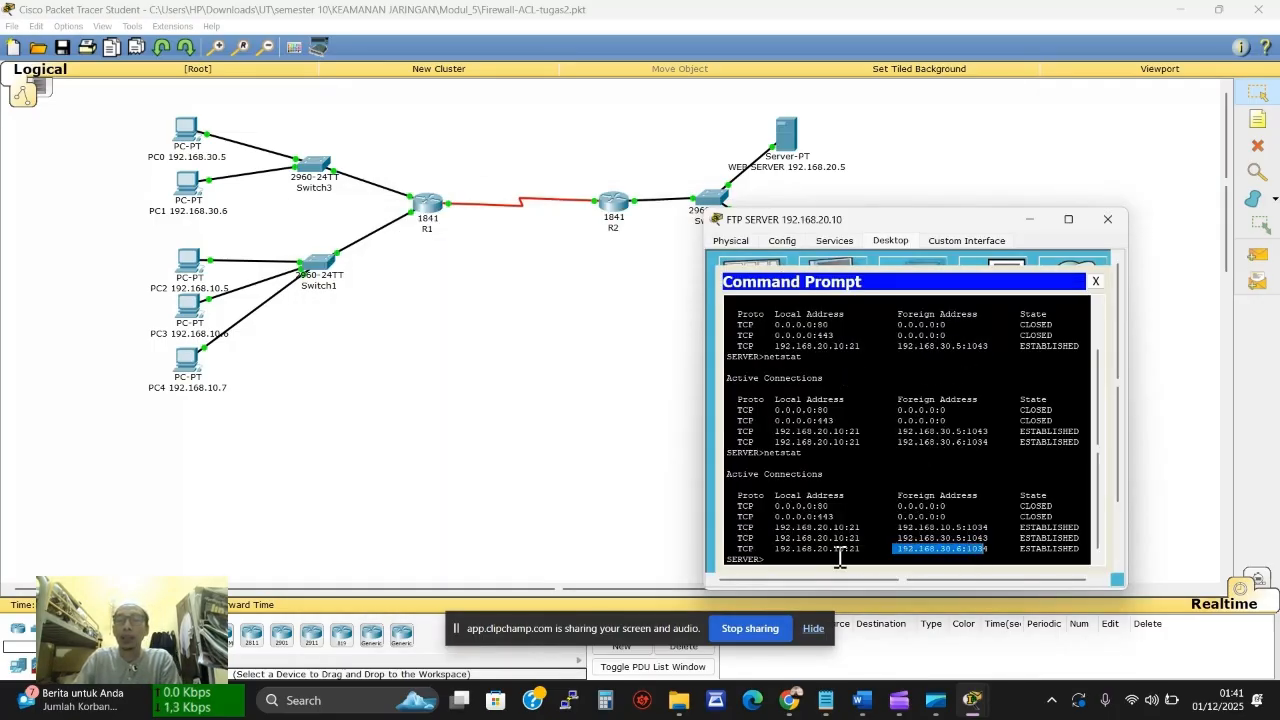
Run netstat on the FTP server, highlight PC4's 192.168.10.7:1033 session, and close the server window
{"action": "left_click", "coordinate": [815, 566]}
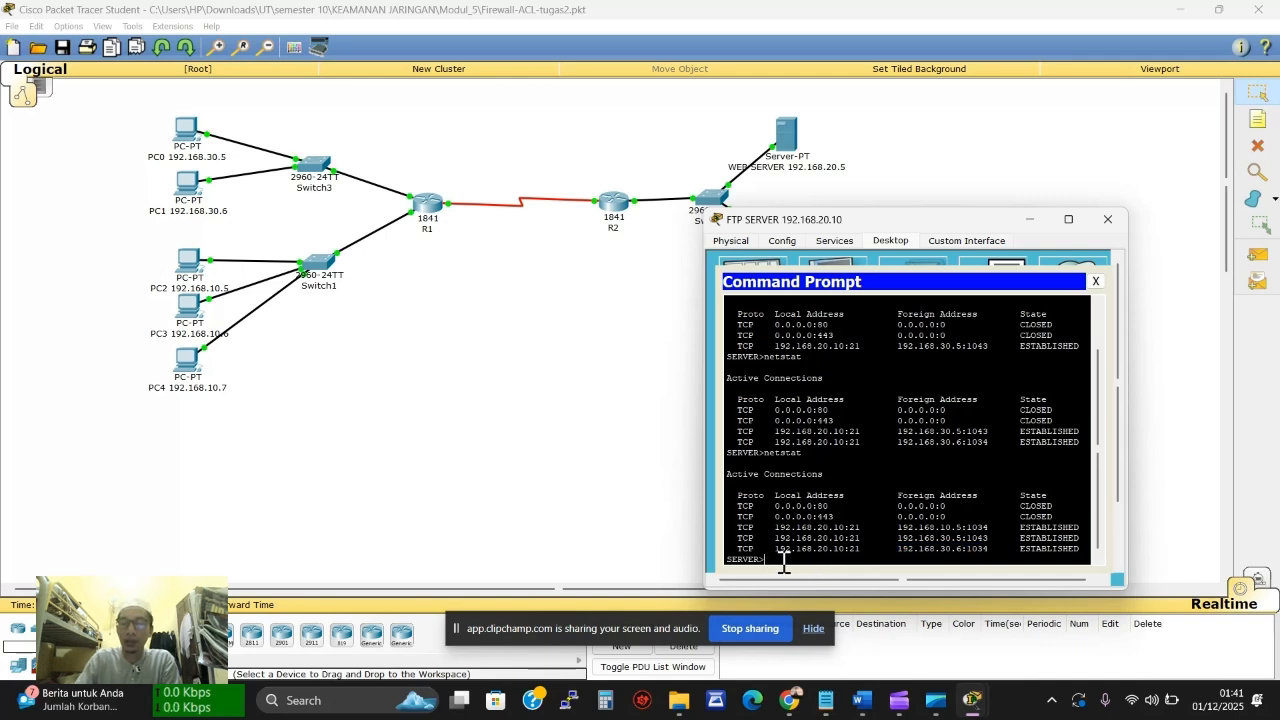
{"action": "type", "text": "netstat"}
{"action": "key", "text": "Return"}
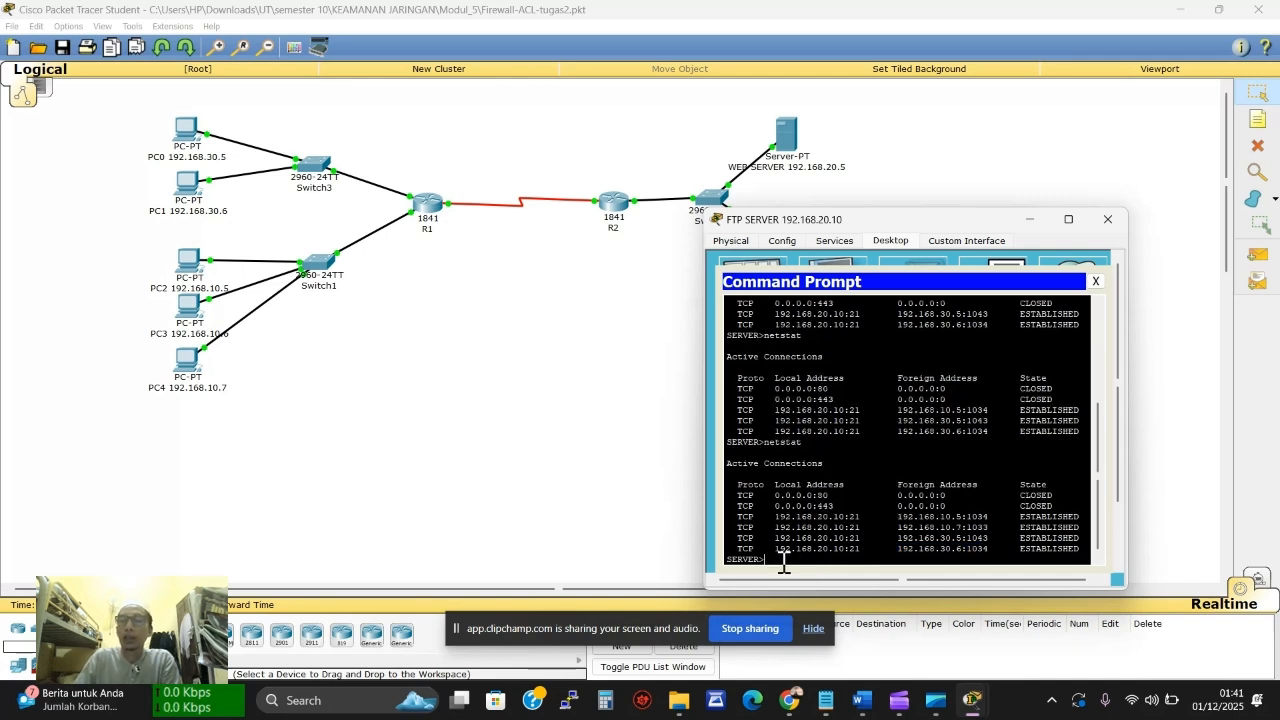
{"action": "left_click_drag", "start_coordinate": [950, 553], "coordinate": [962, 553]}
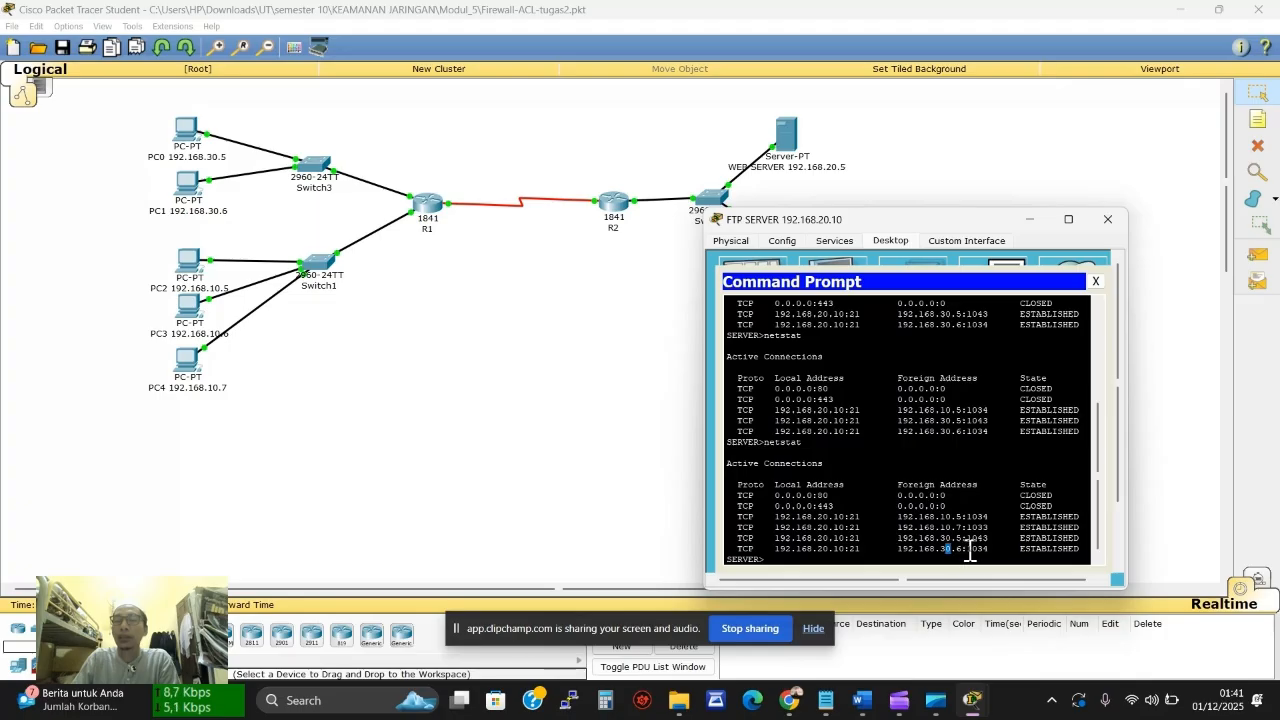
{"action": "left_click", "coordinate": [968, 550]}
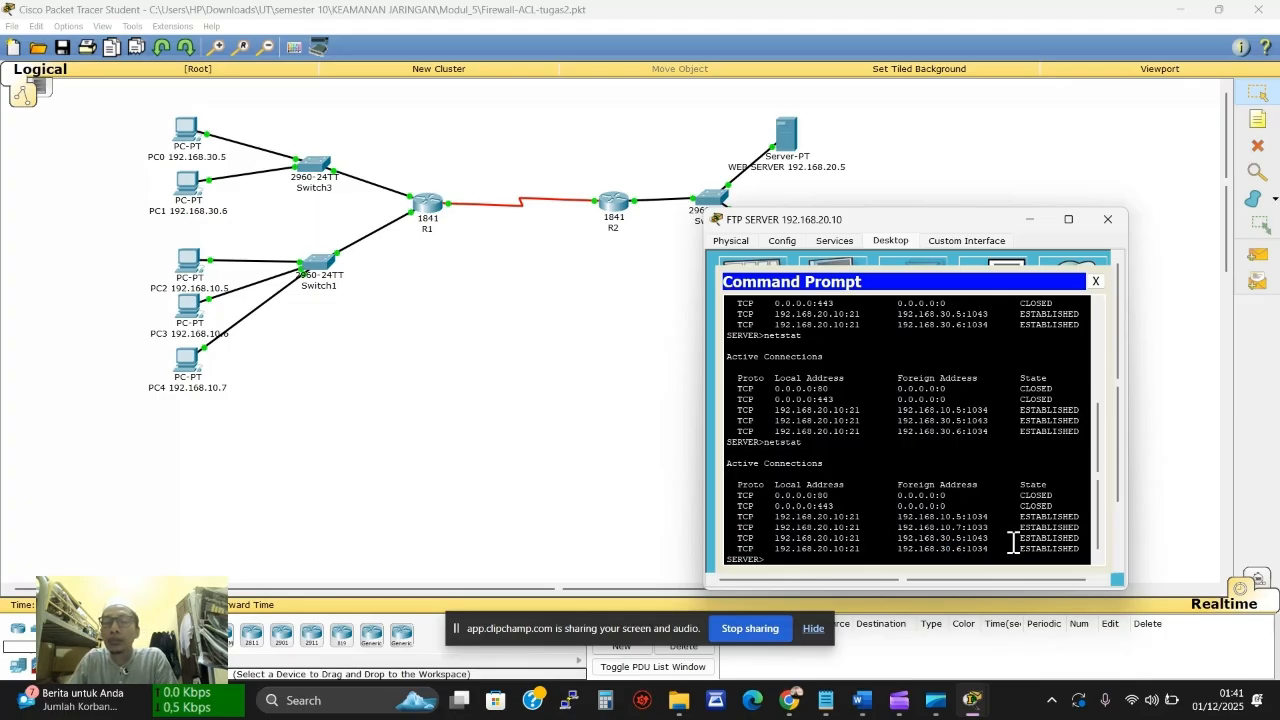
{"action": "scroll", "coordinate": [1013, 541], "scroll_direction": "down", "scroll_amount": 1}
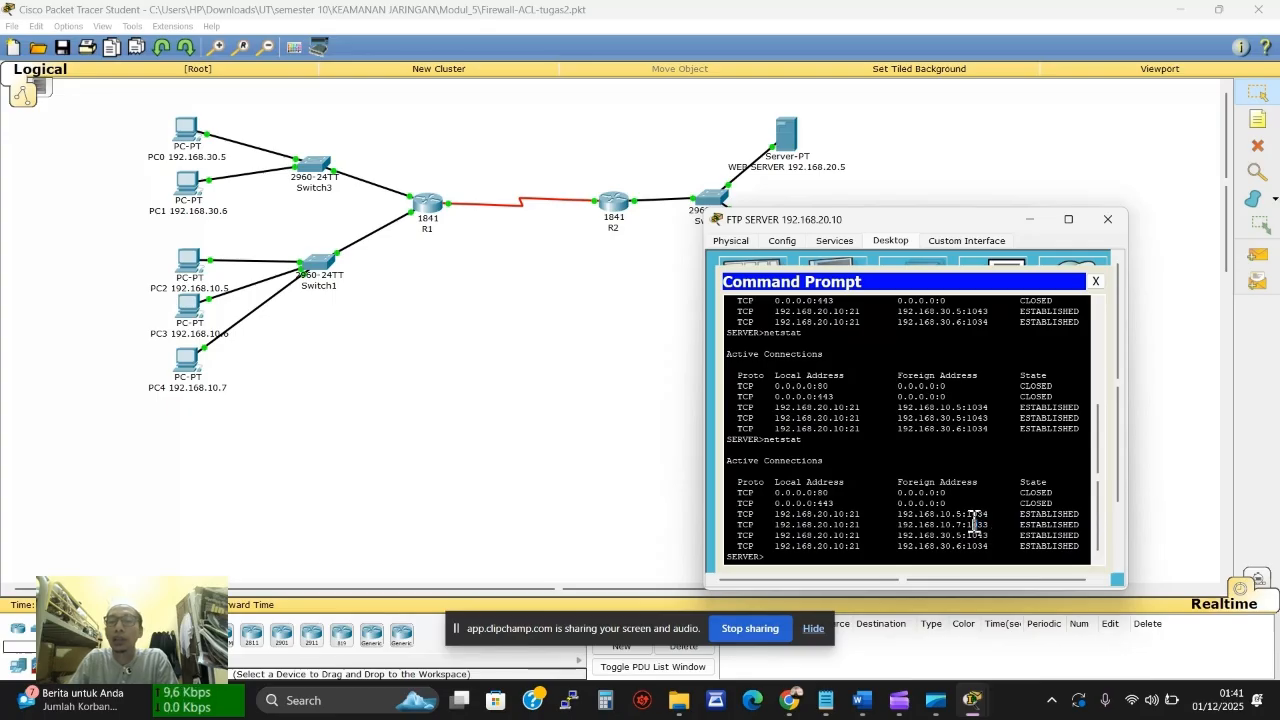
{"action": "left_click_drag", "start_coordinate": [973, 522], "coordinate": [898, 526]}
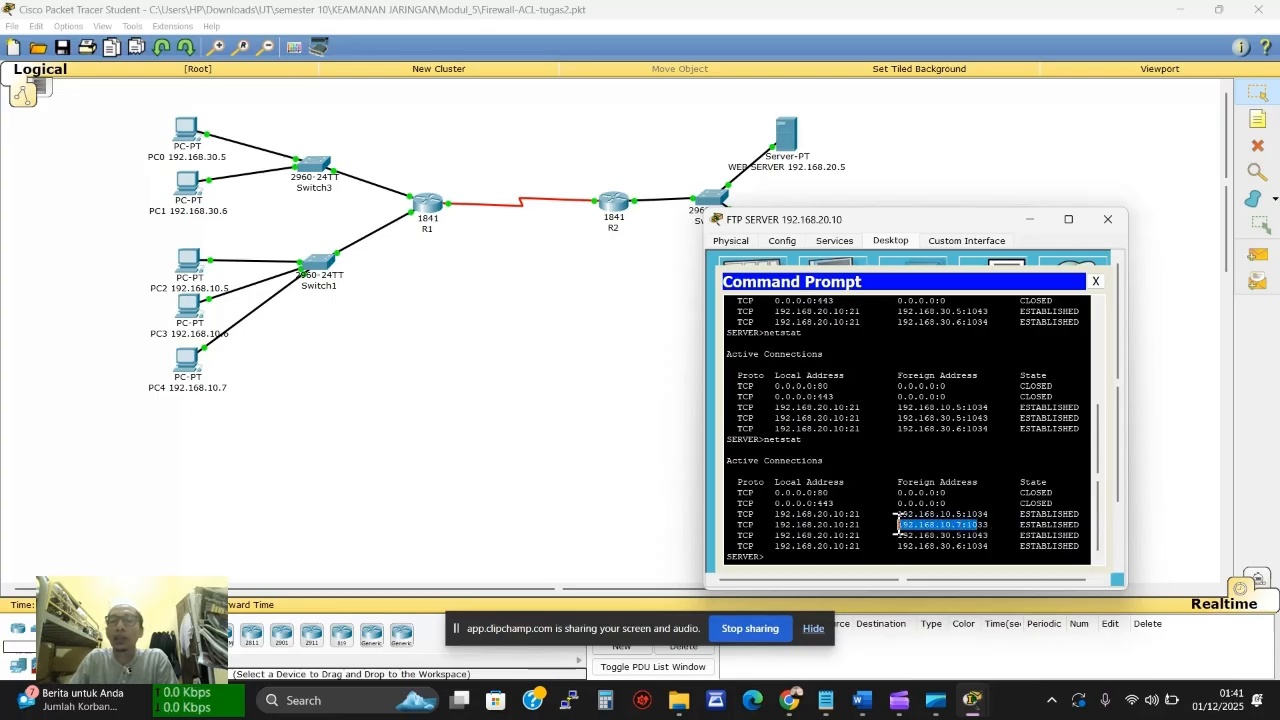
{"action": "left_click", "coordinate": [1089, 287]}
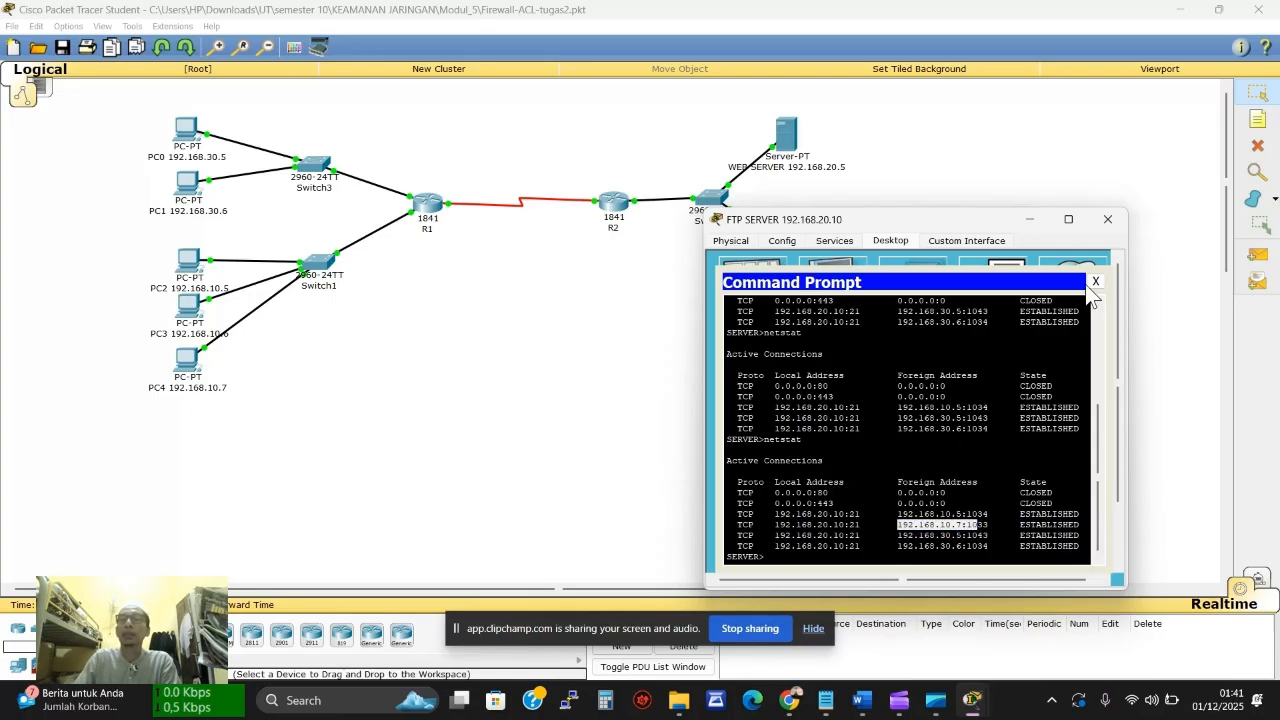
{"action": "left_click", "coordinate": [1107, 219]}
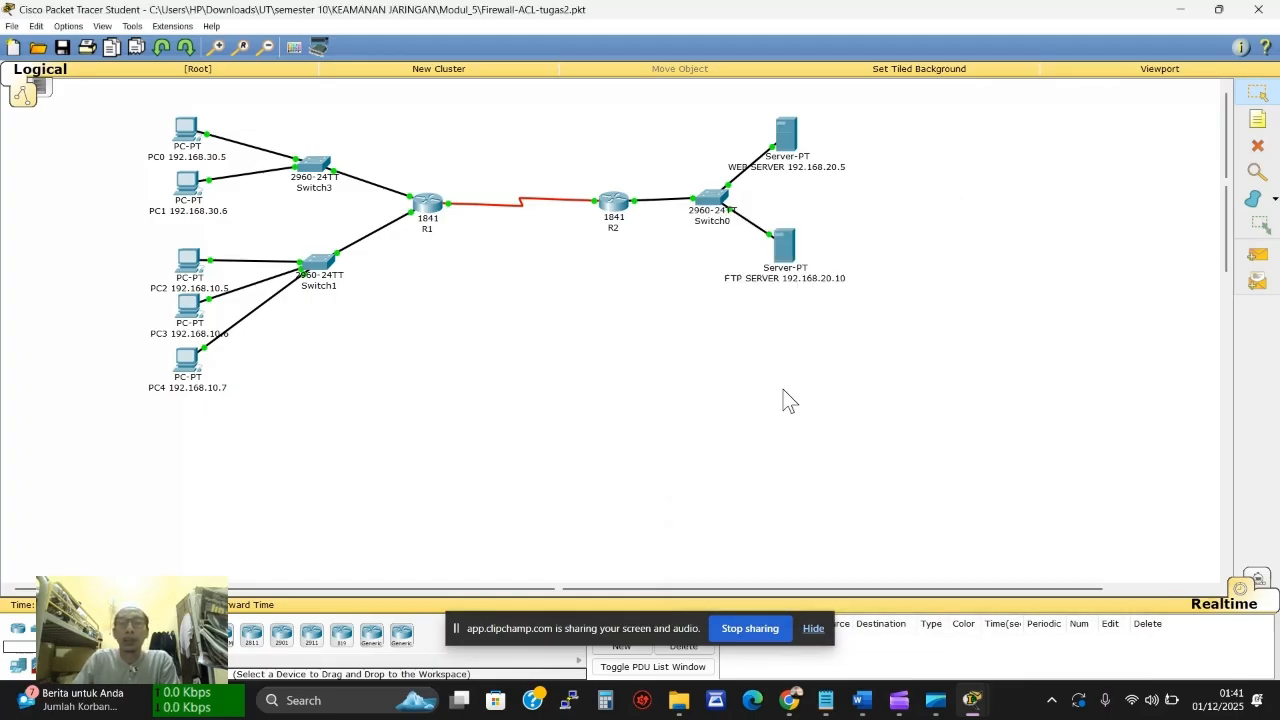
Bring up the lab guide PDF in Chrome and highlight the first initial-condition sentence
{"action": "left_click", "coordinate": [858, 700]}
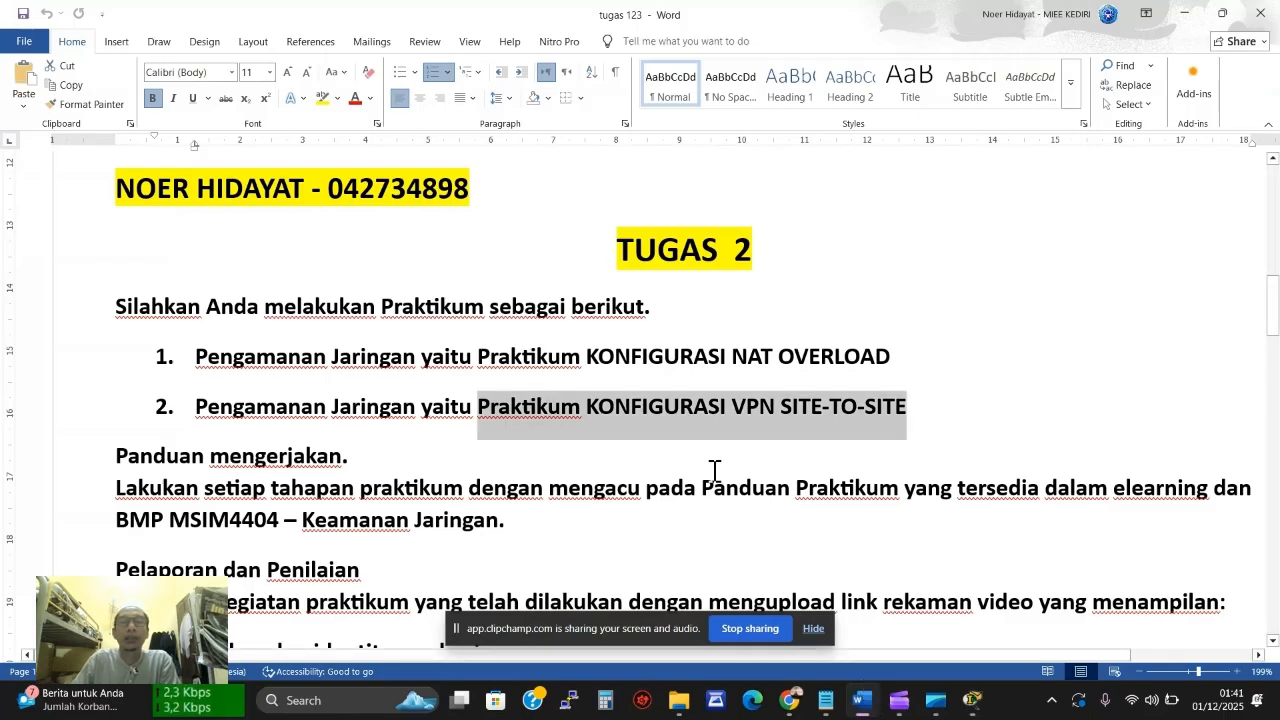
{"action": "scroll", "coordinate": [714, 470], "scroll_direction": "down", "scroll_amount": 2}
{"action": "left_click", "coordinate": [790, 702]}
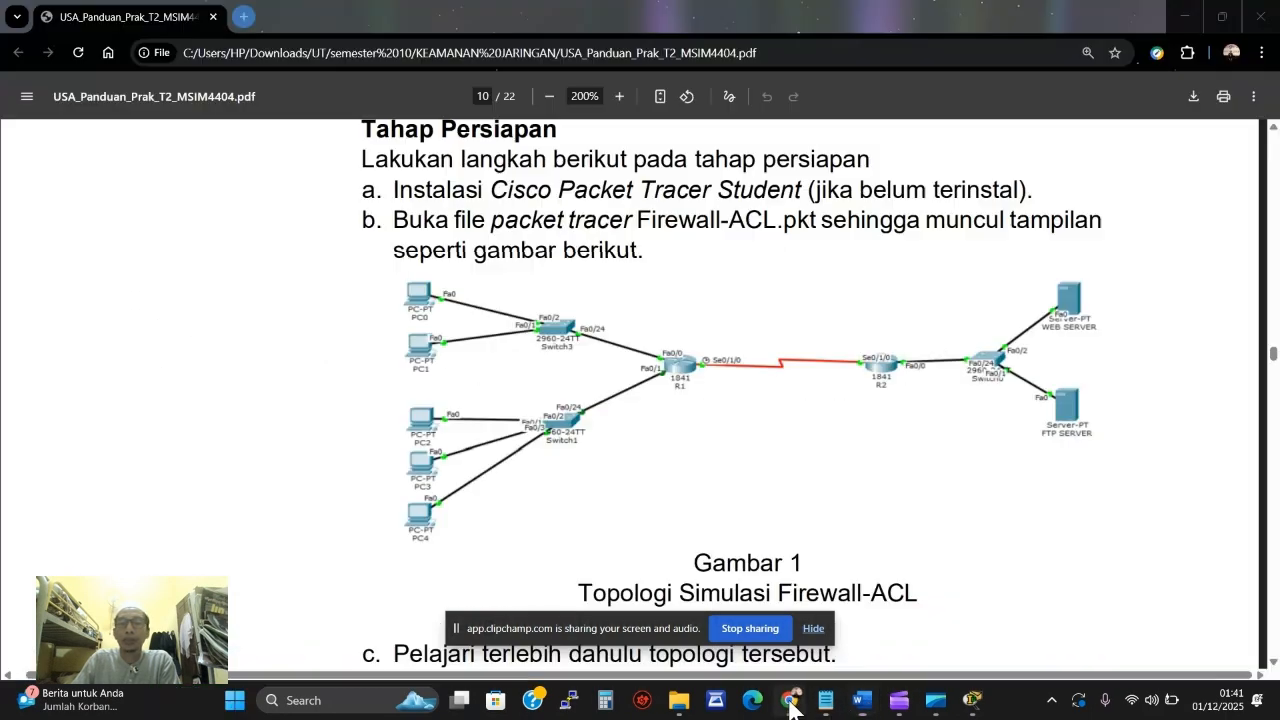
{"action": "scroll", "coordinate": [762, 396], "scroll_direction": "down", "scroll_amount": 10}
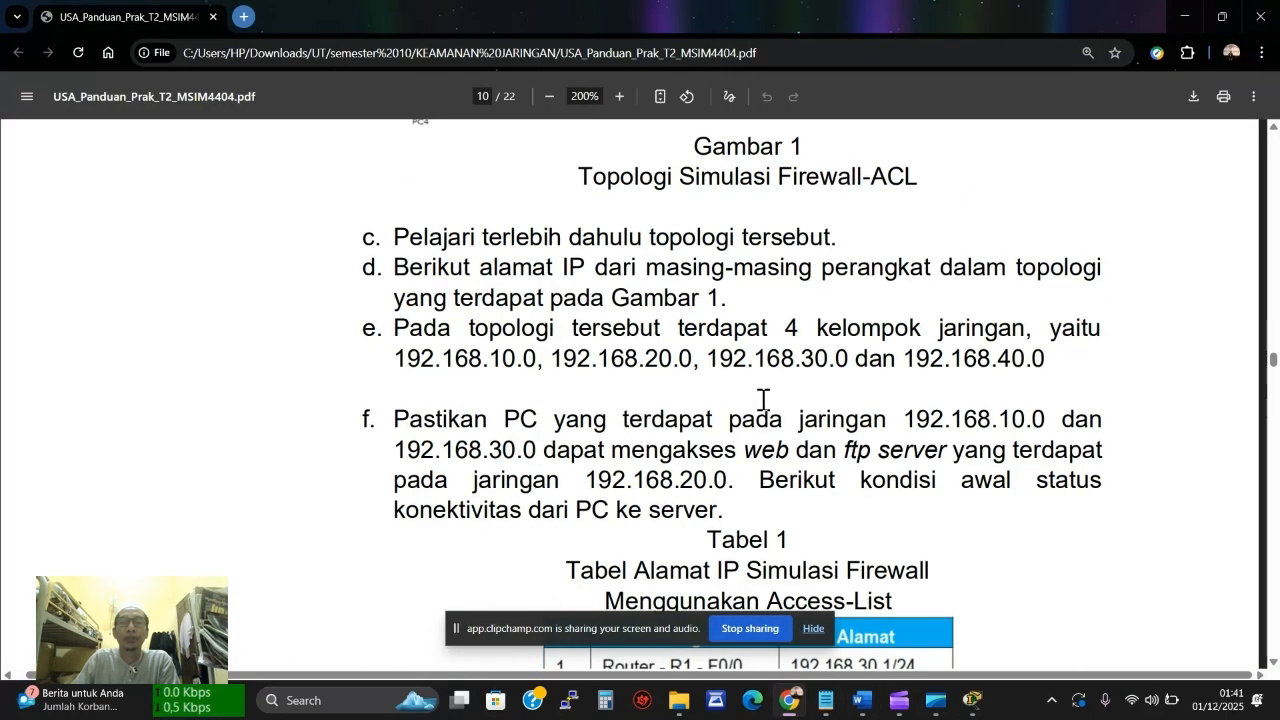
{"action": "scroll", "coordinate": [767, 398], "scroll_direction": "down", "scroll_amount": 5}
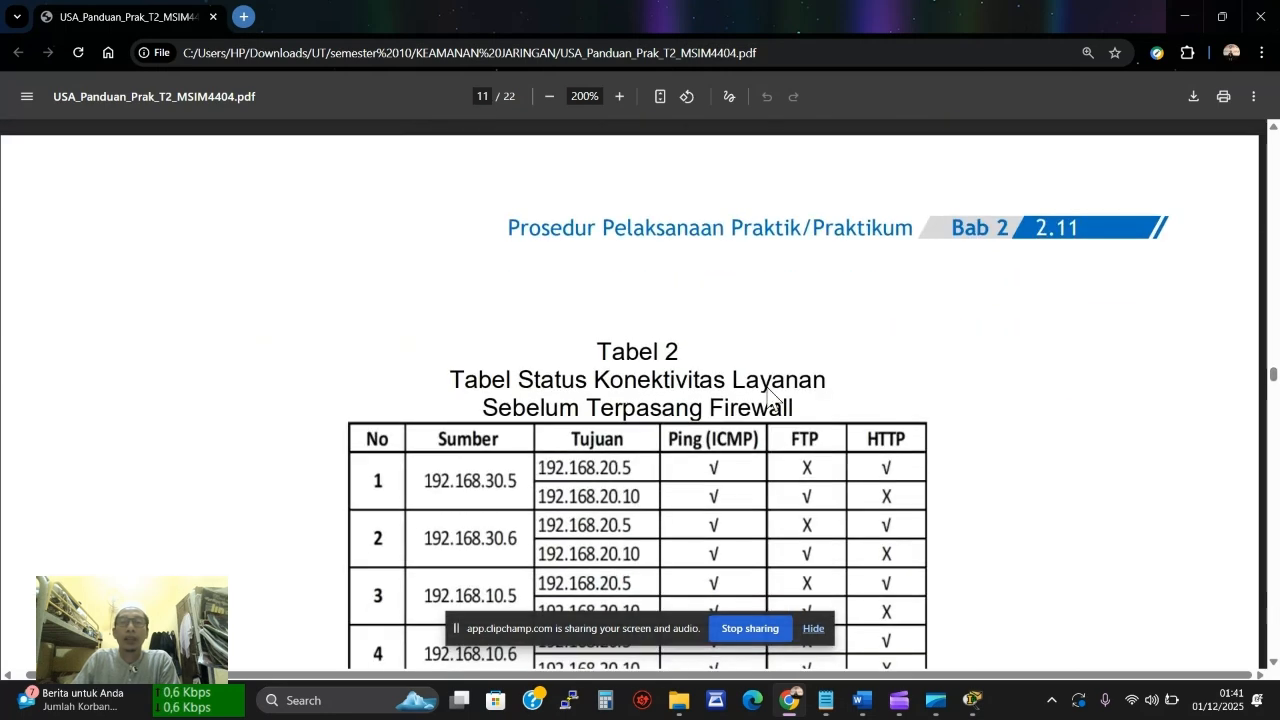
{"action": "scroll", "coordinate": [756, 364], "scroll_direction": "down", "scroll_amount": 1}
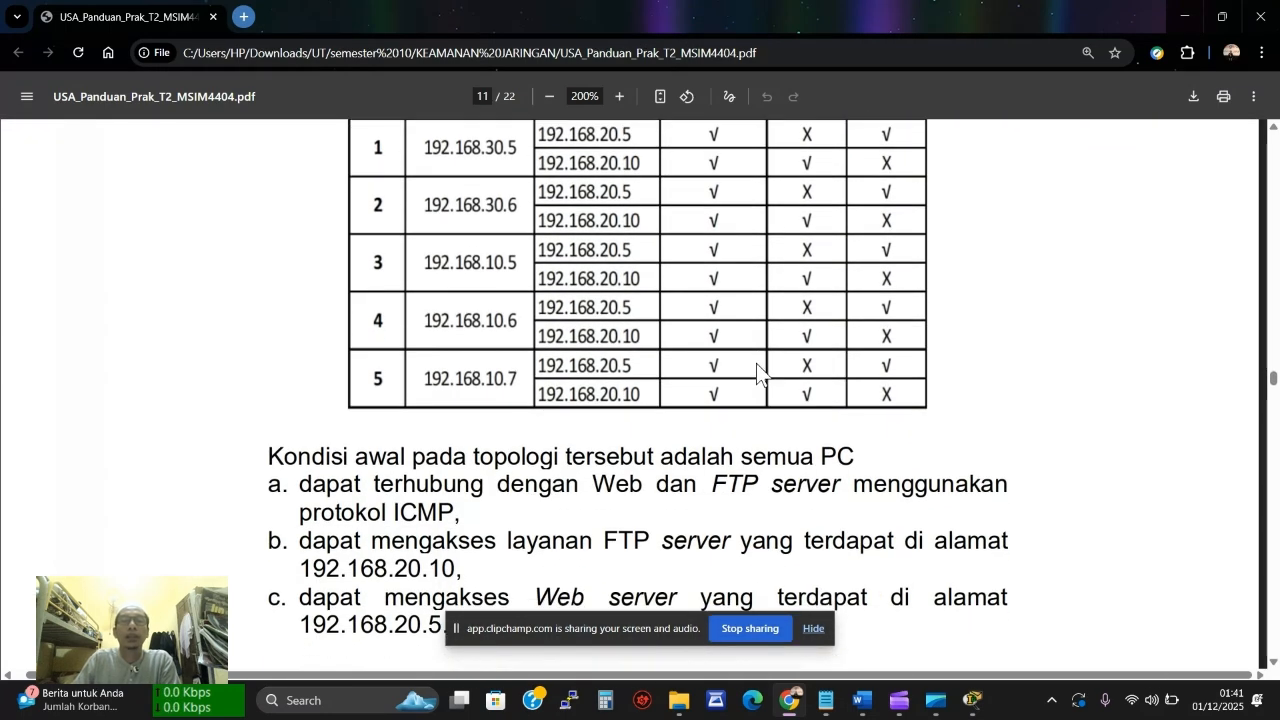
{"action": "scroll", "coordinate": [756, 363], "scroll_direction": "up", "scroll_amount": 1}
{"action": "scroll", "coordinate": [756, 363], "scroll_direction": "down", "scroll_amount": 3}
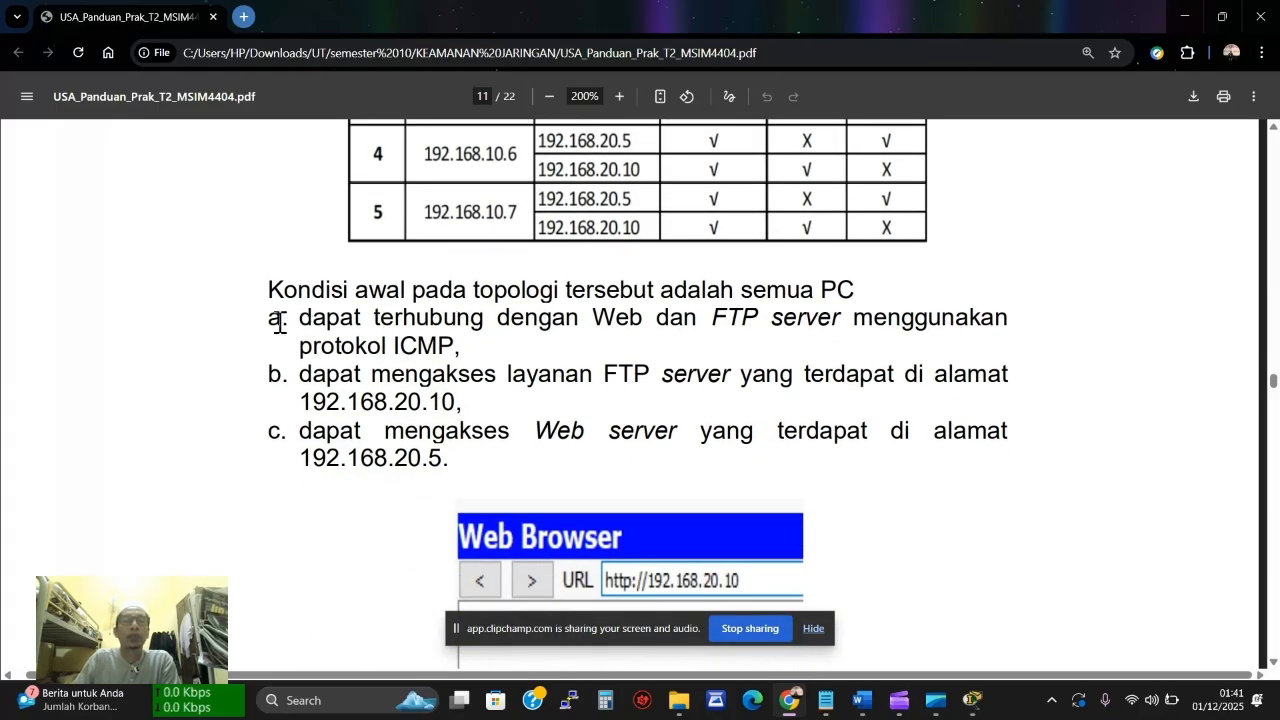
{"action": "left_click_drag", "start_coordinate": [296, 319], "coordinate": [987, 332]}
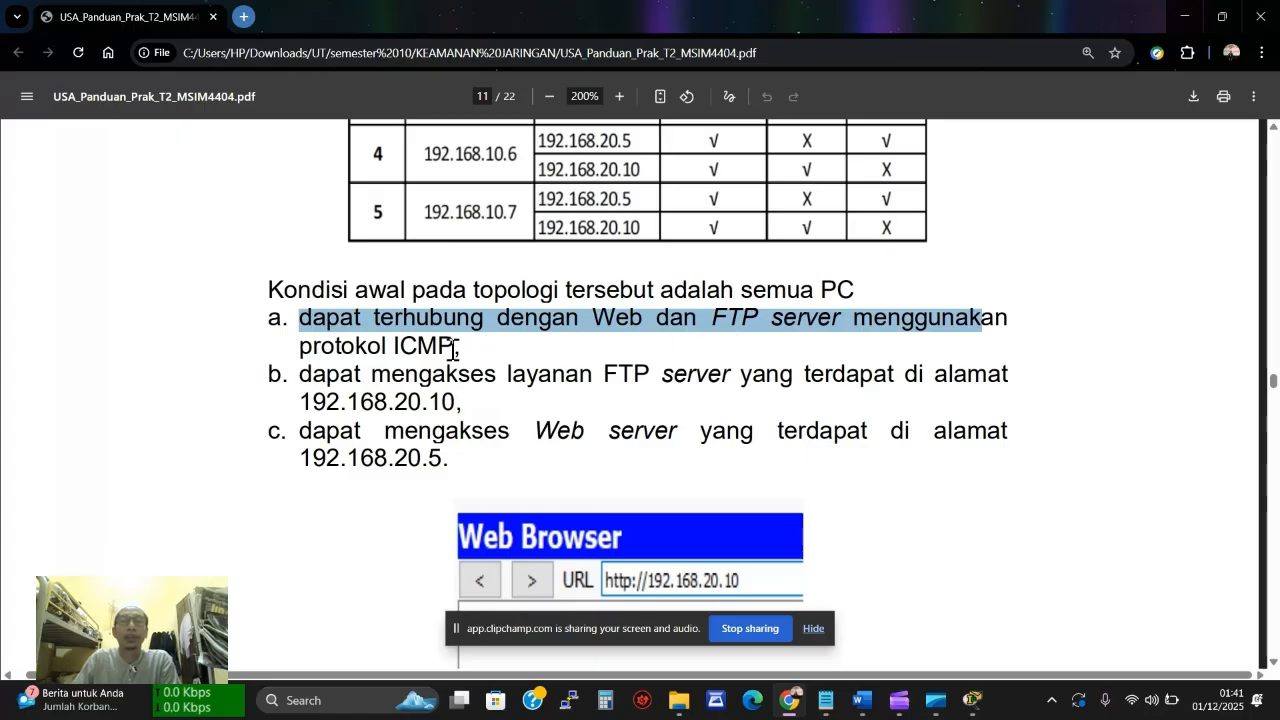
Scroll the lab guide down toward page 13
{"action": "scroll", "coordinate": [453, 348], "scroll_direction": "down", "scroll_amount": 7}
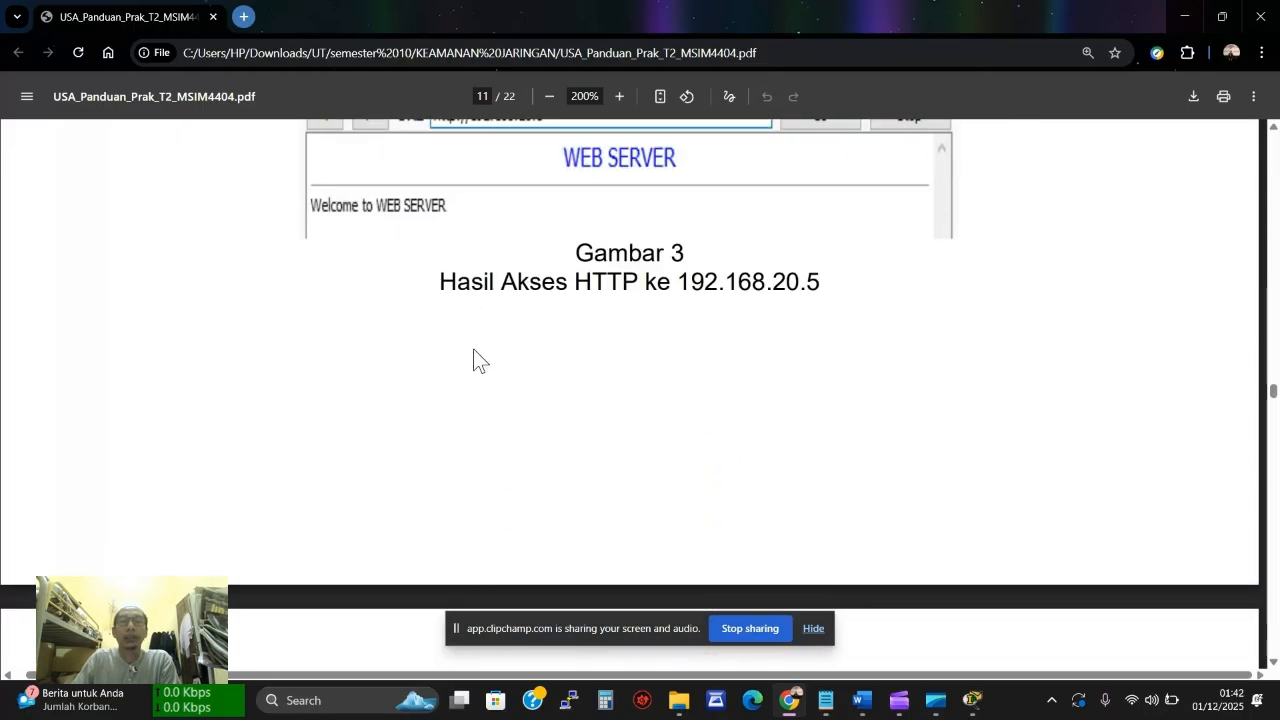
{"action": "scroll", "coordinate": [541, 341], "scroll_direction": "down", "scroll_amount": 8}
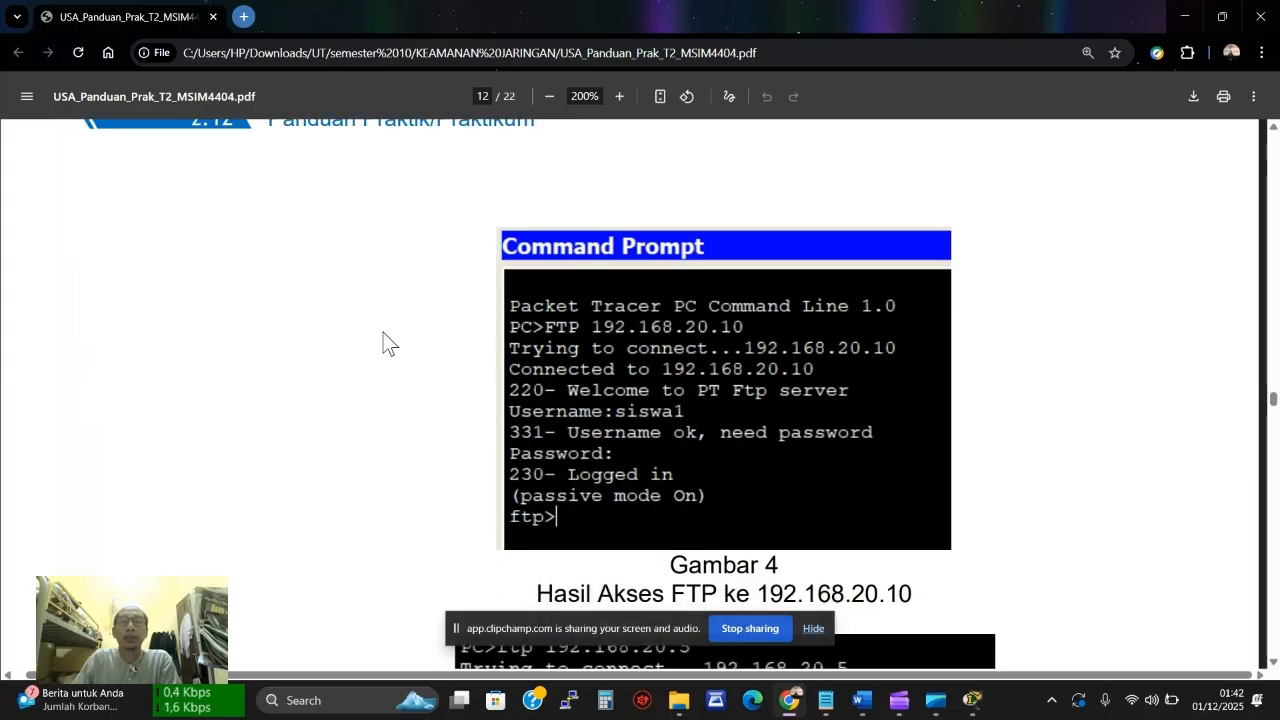
{"action": "scroll", "coordinate": [450, 335], "scroll_direction": "down", "scroll_amount": 6}
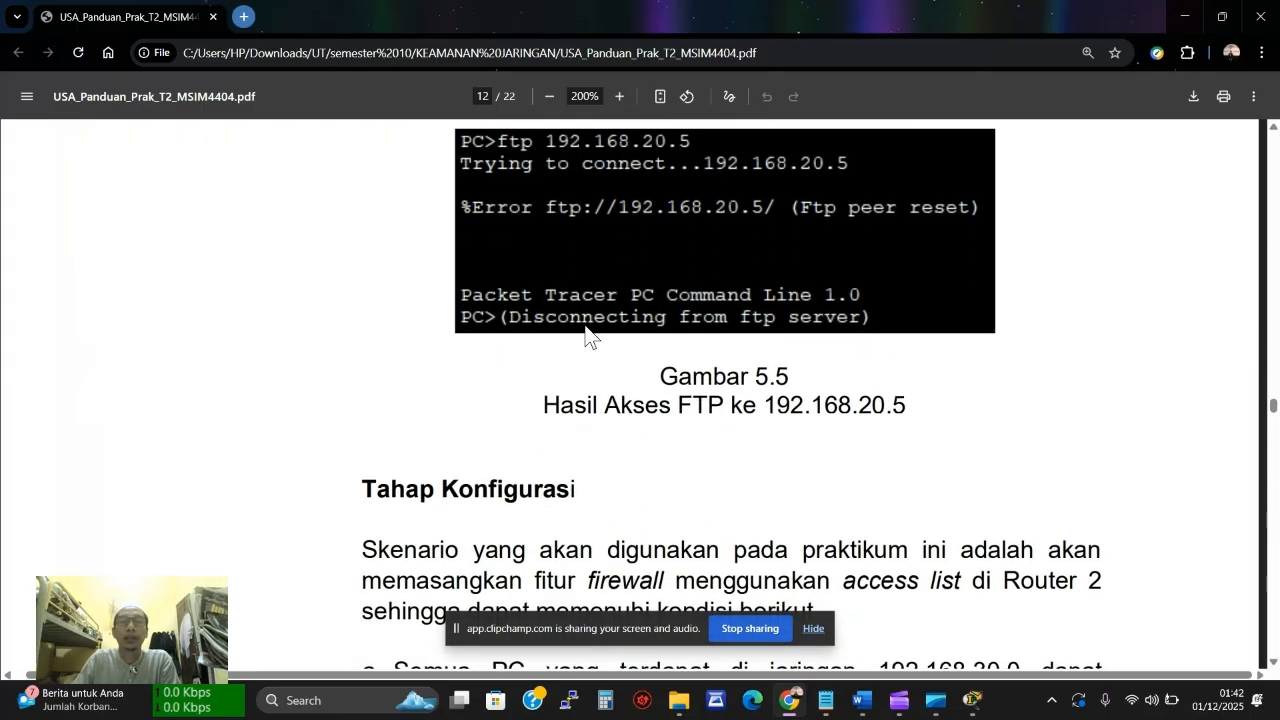
{"action": "scroll", "coordinate": [586, 334], "scroll_direction": "down", "scroll_amount": 6}
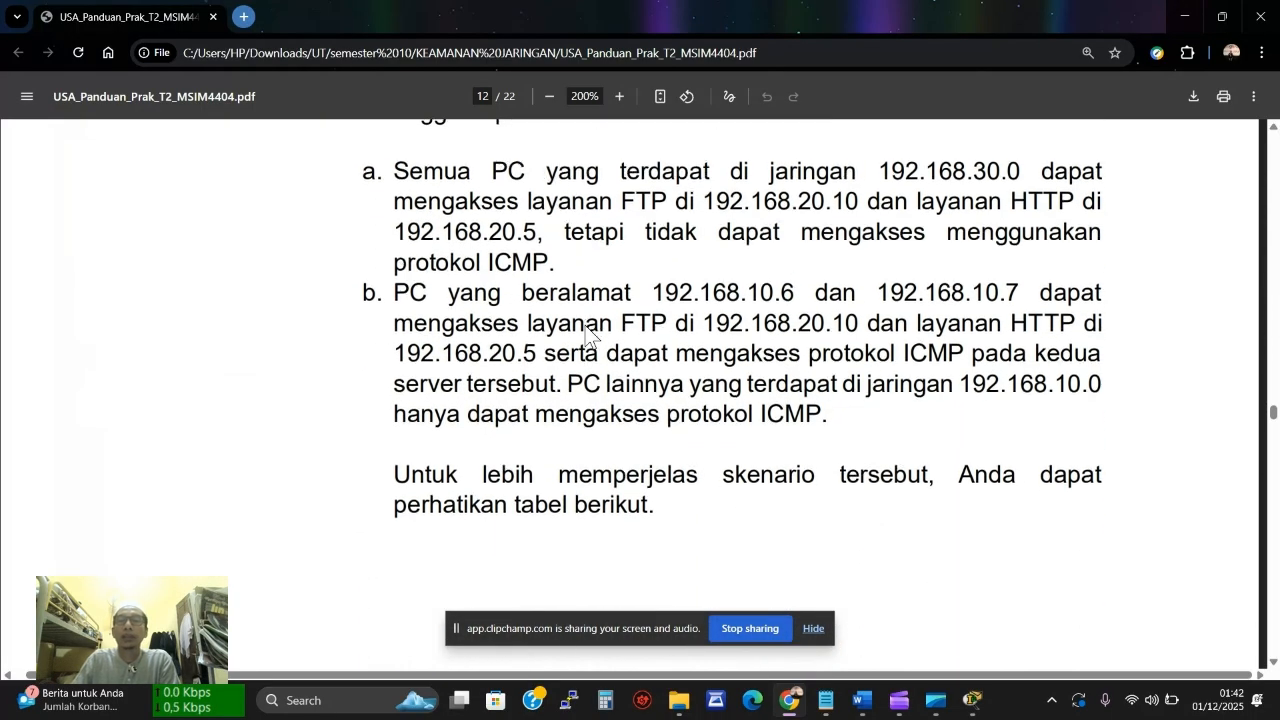
{"action": "scroll", "coordinate": [586, 334], "scroll_direction": "down", "scroll_amount": 6}
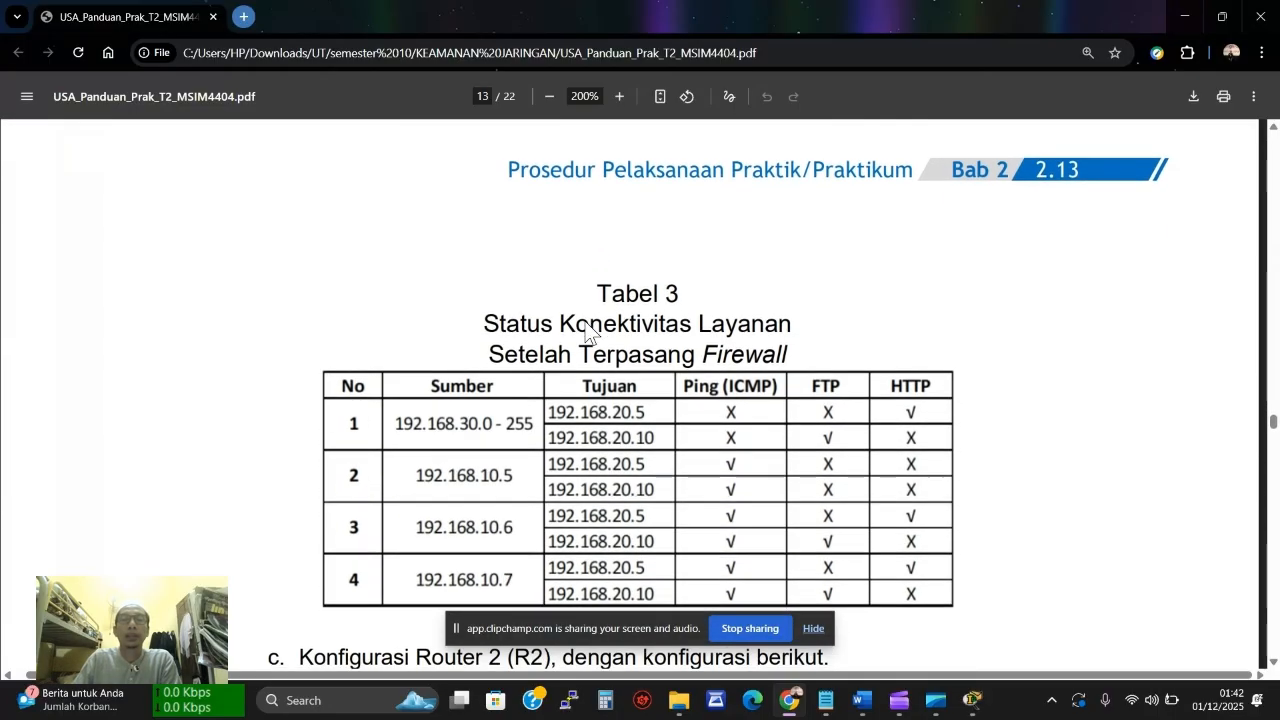
{"action": "scroll", "coordinate": [586, 334], "scroll_direction": "down", "scroll_amount": 2}
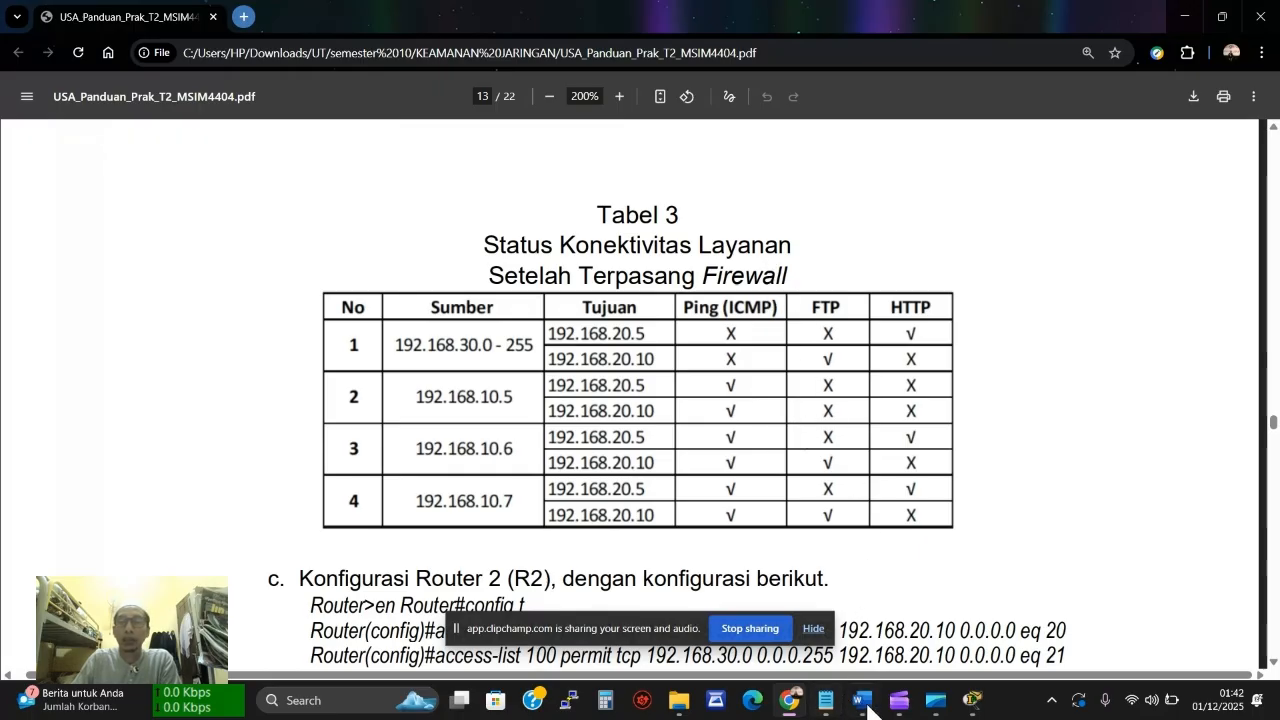
{"action": "left_click", "coordinate": [900, 702]}
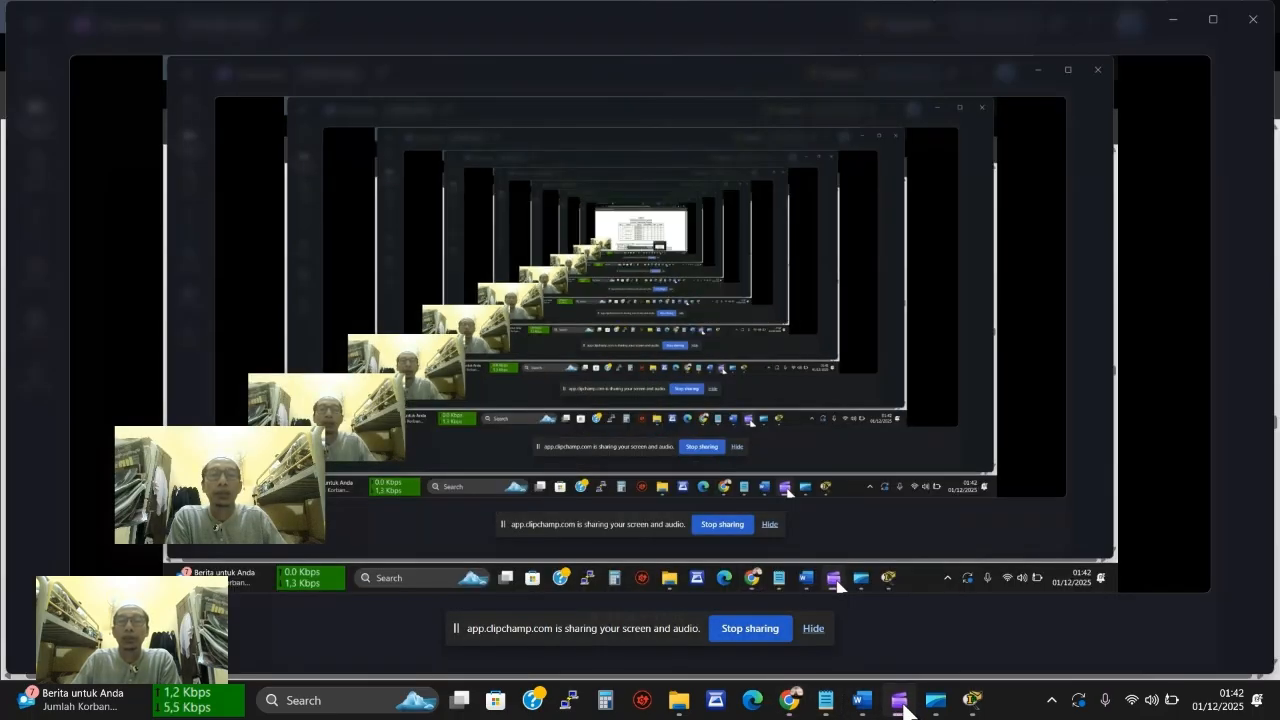
{"action": "left_click", "coordinate": [900, 703]}
{"action": "mouse_move", "coordinate": [878, 706]}
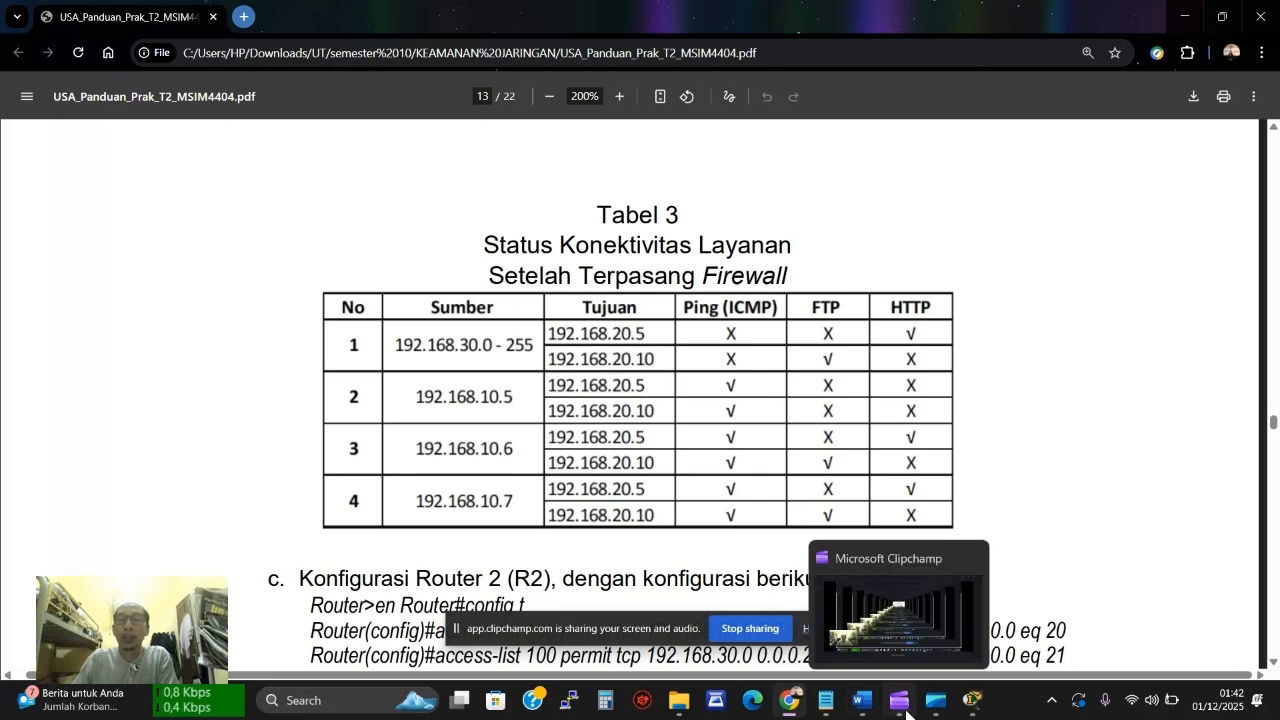
{"action": "scroll", "coordinate": [845, 488], "scroll_direction": "down", "scroll_amount": 2}
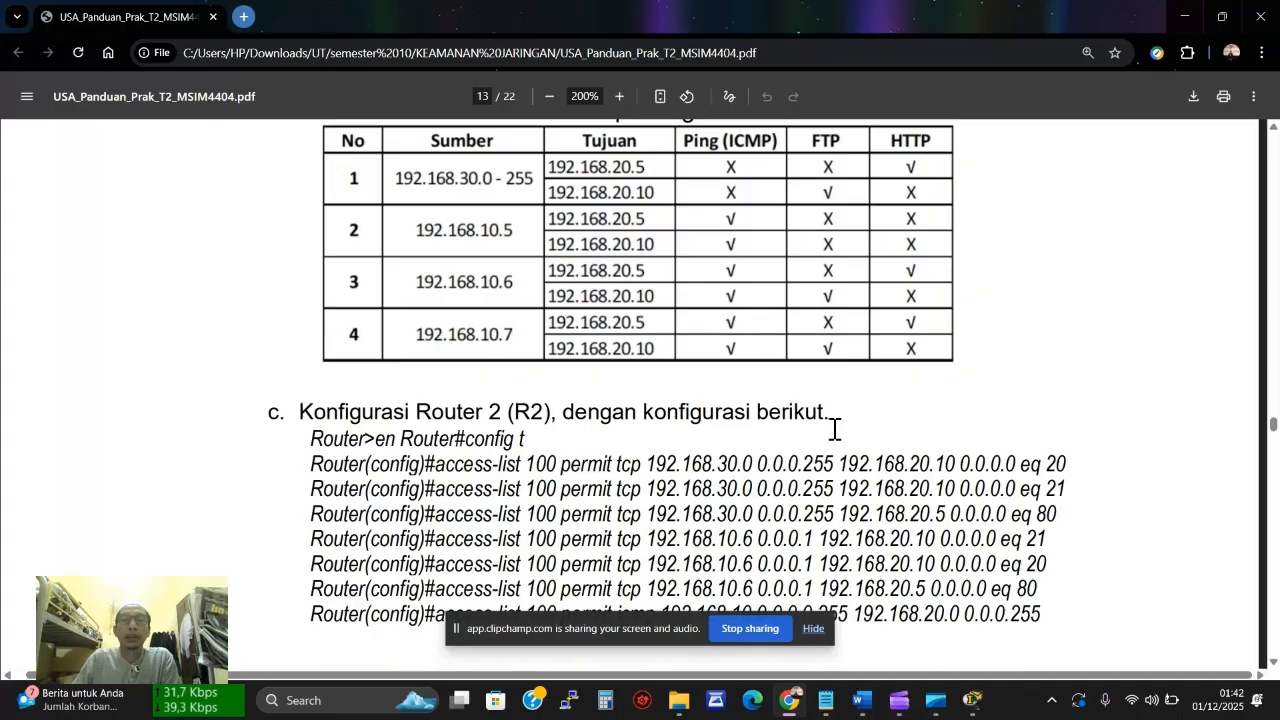
{"action": "scroll", "coordinate": [834, 445], "scroll_direction": "down", "scroll_amount": 1}
{"action": "scroll", "coordinate": [834, 430], "scroll_direction": "down", "scroll_amount": 6}
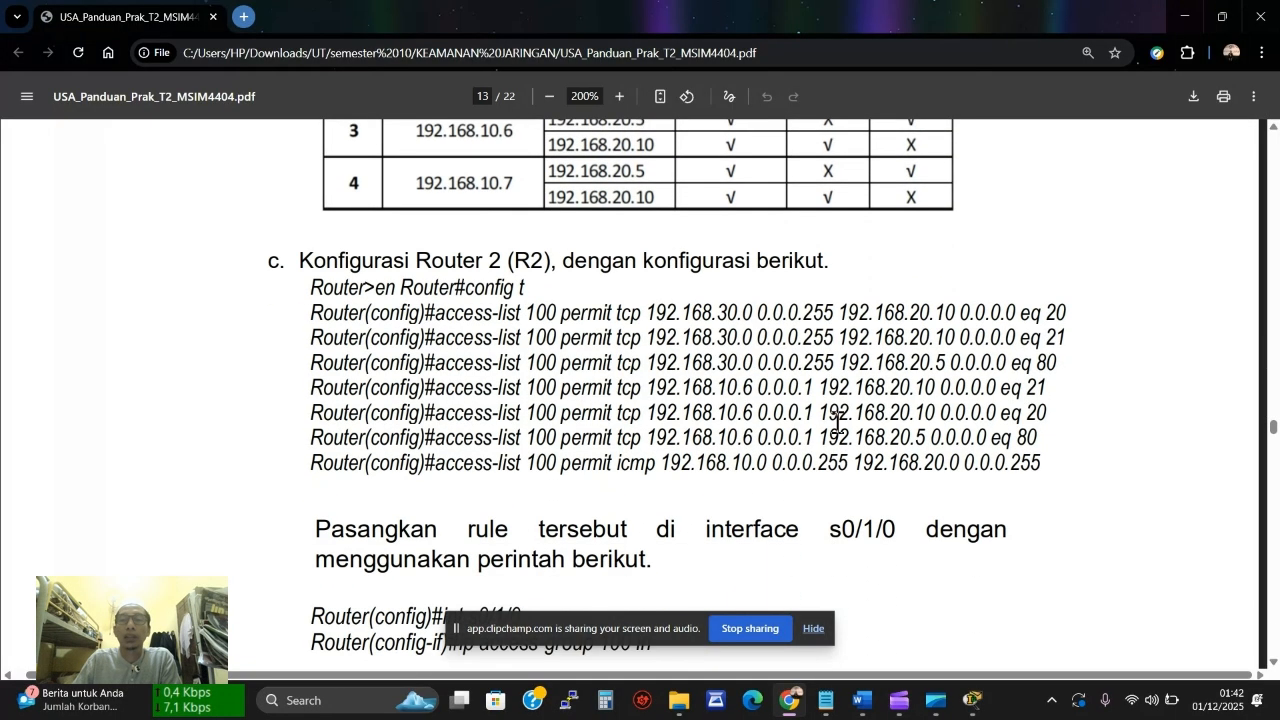
{"action": "scroll", "coordinate": [837, 422], "scroll_direction": "down", "scroll_amount": 12}
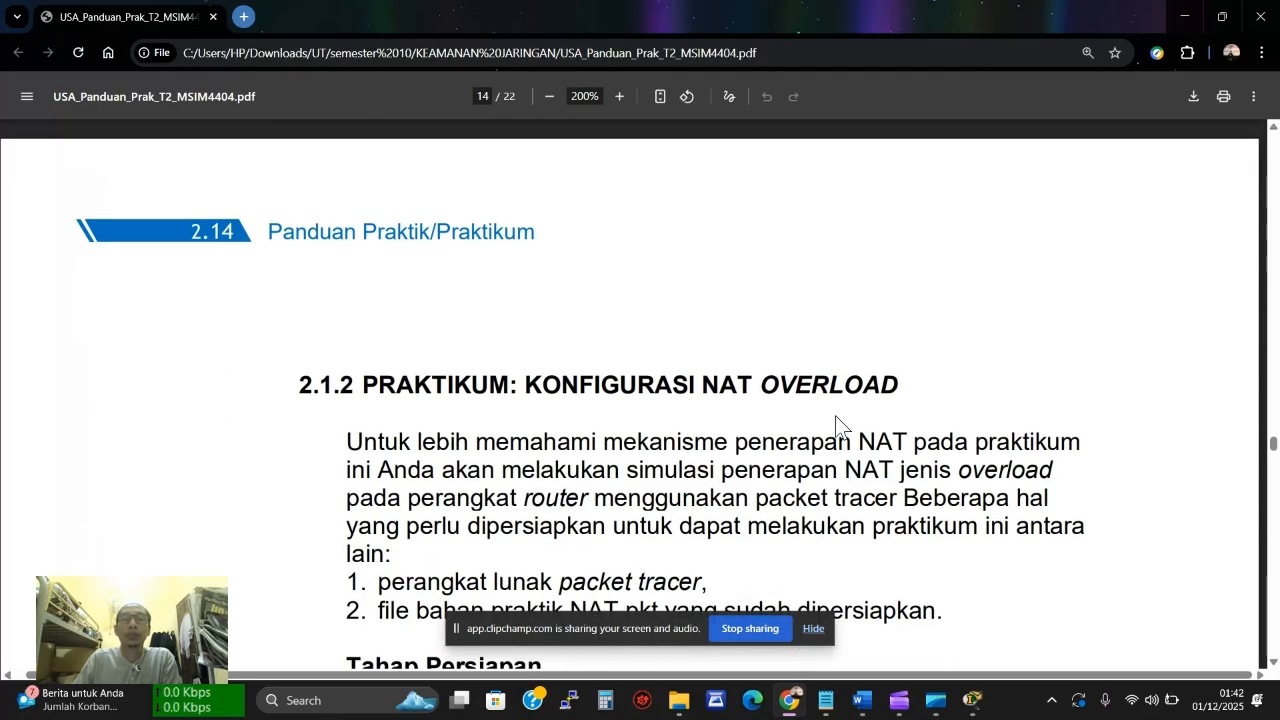
{"action": "scroll", "coordinate": [836, 417], "scroll_direction": "down", "scroll_amount": 7}
{"action": "scroll", "coordinate": [836, 417], "scroll_direction": "up", "scroll_amount": 8}
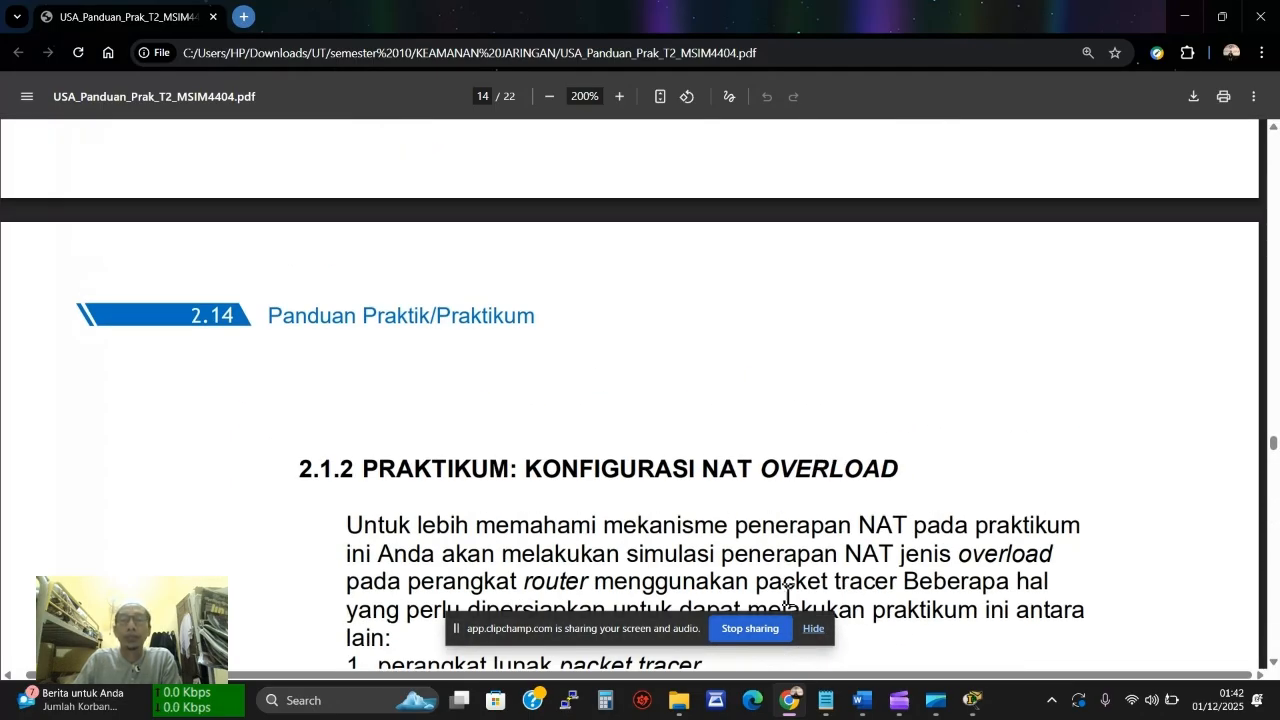
{"action": "left_click", "coordinate": [458, 629]}
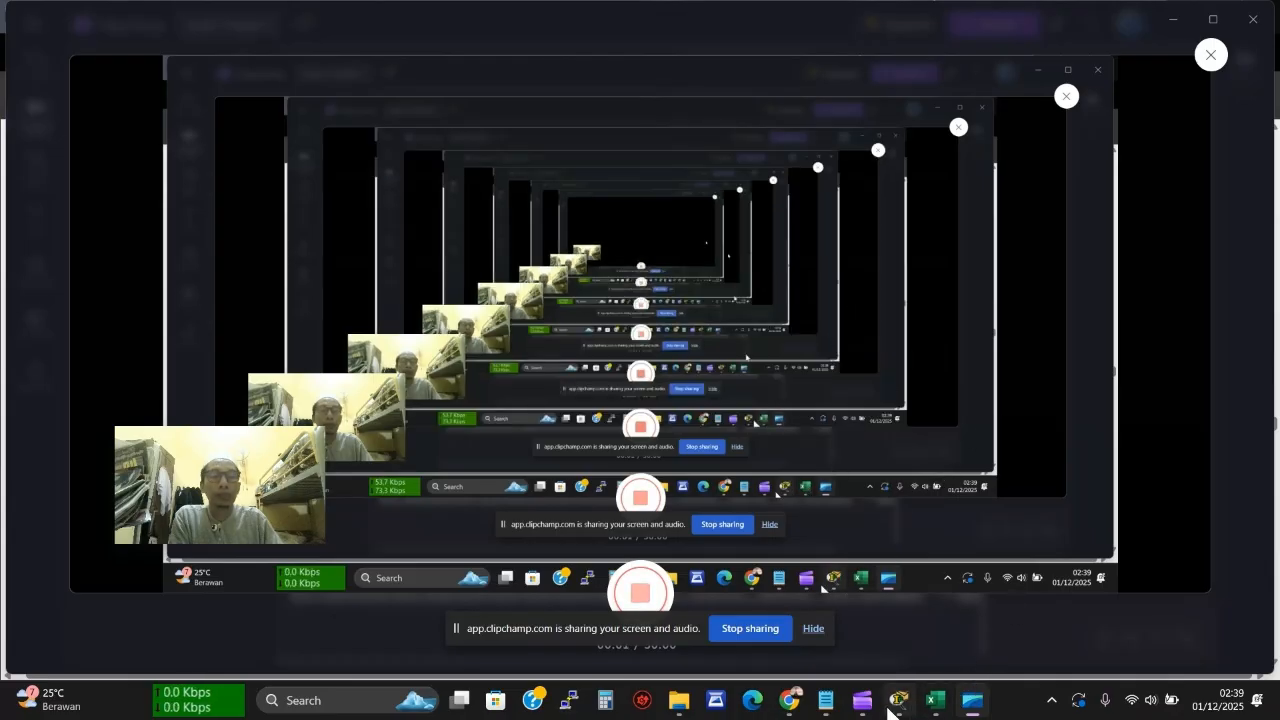
Hide the screen-sharing notice and scroll to Tabel 3 with the R2 access-list commands
{"action": "left_click", "coordinate": [804, 708]}
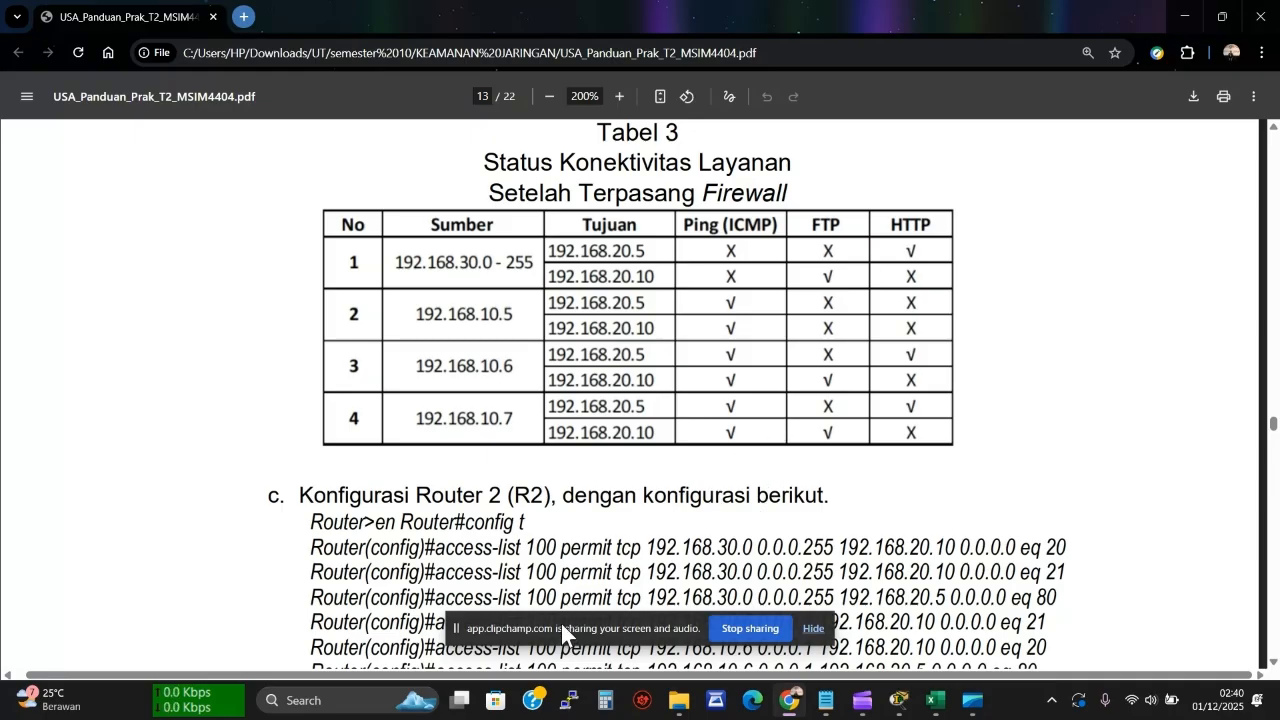
{"action": "left_click_drag", "start_coordinate": [561, 623], "coordinate": [1041, 640]}
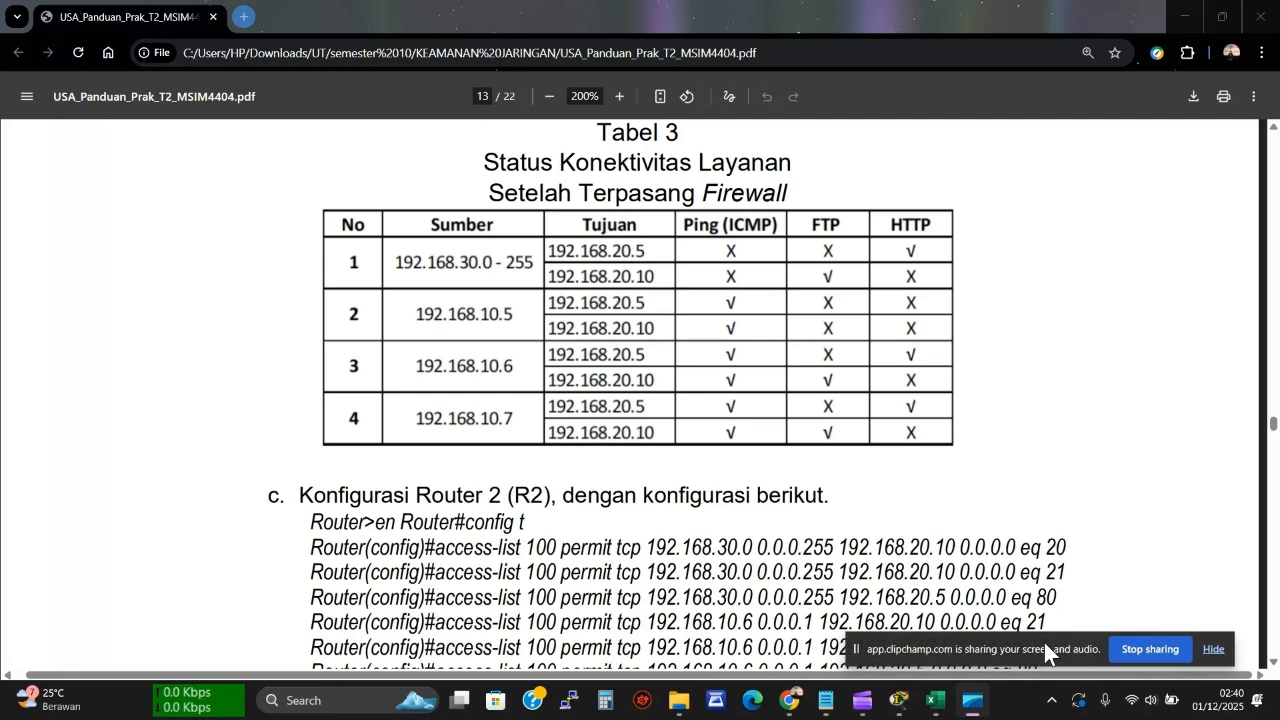
{"action": "left_click", "coordinate": [1214, 650]}
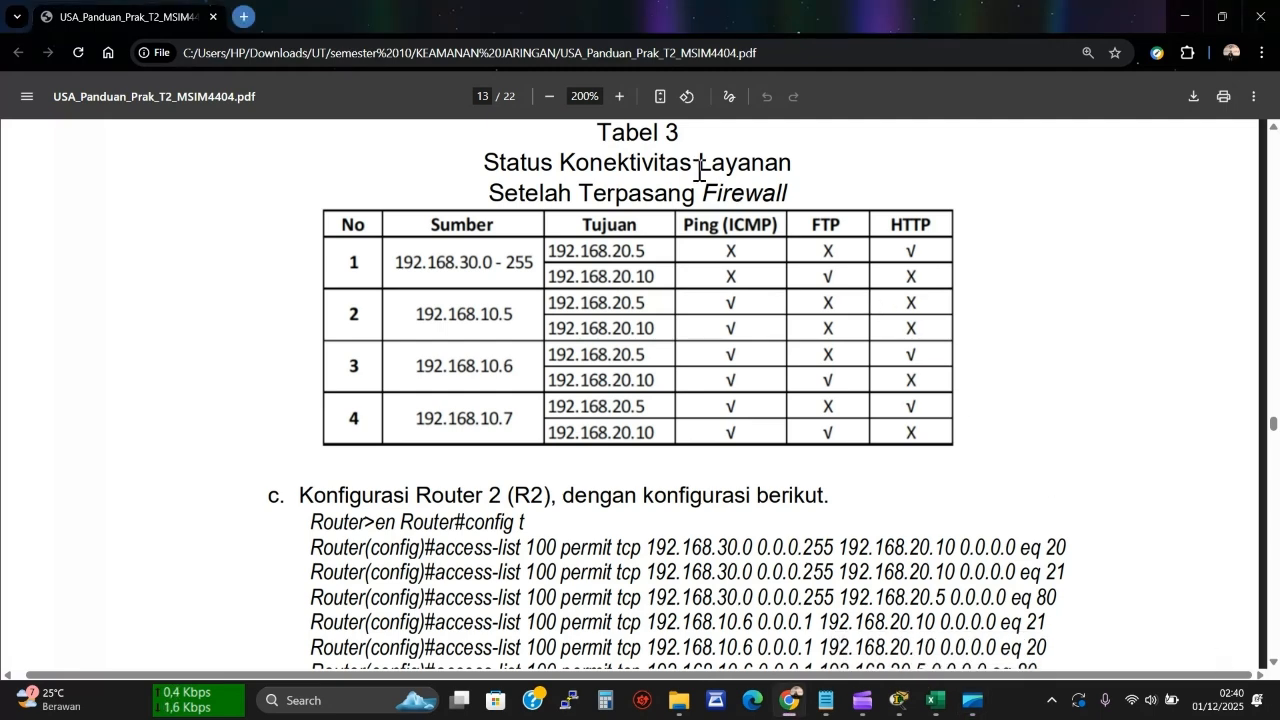
{"action": "scroll", "coordinate": [791, 314], "scroll_direction": "down", "scroll_amount": 2}
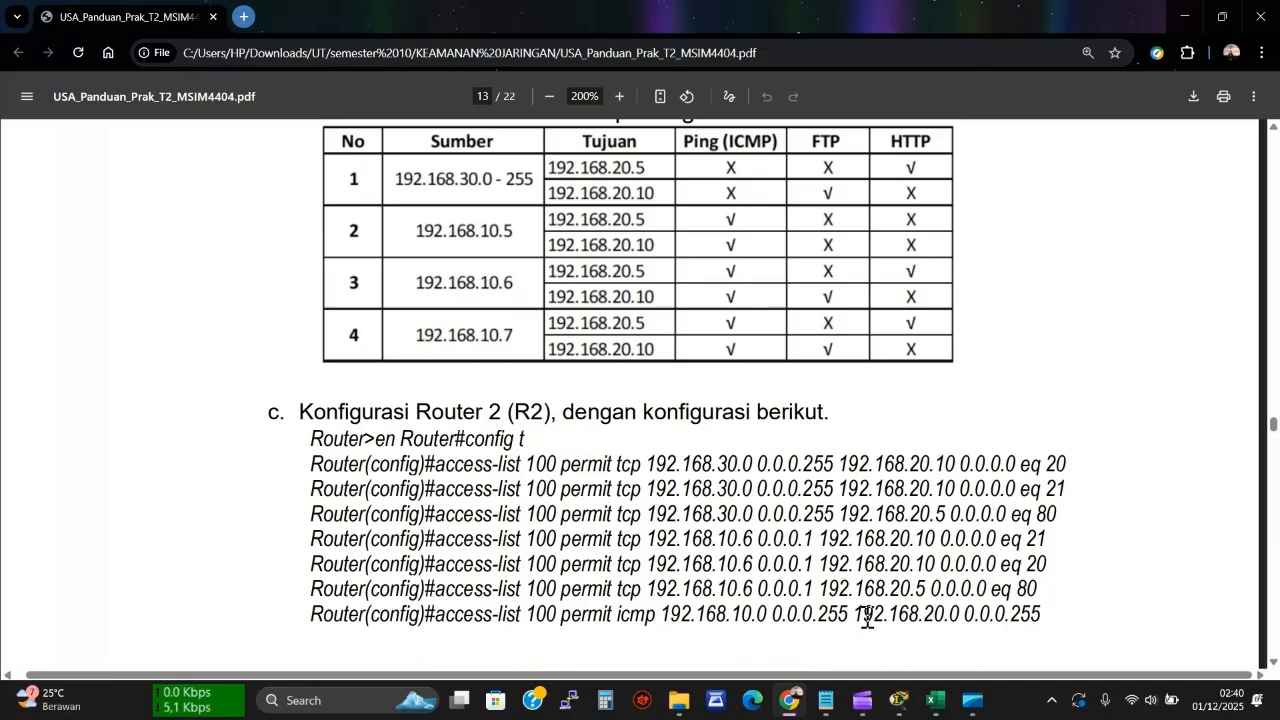
Open router R2's CLI and arrange it beside the configuration notes in Notepad
{"action": "left_click", "coordinate": [905, 710]}
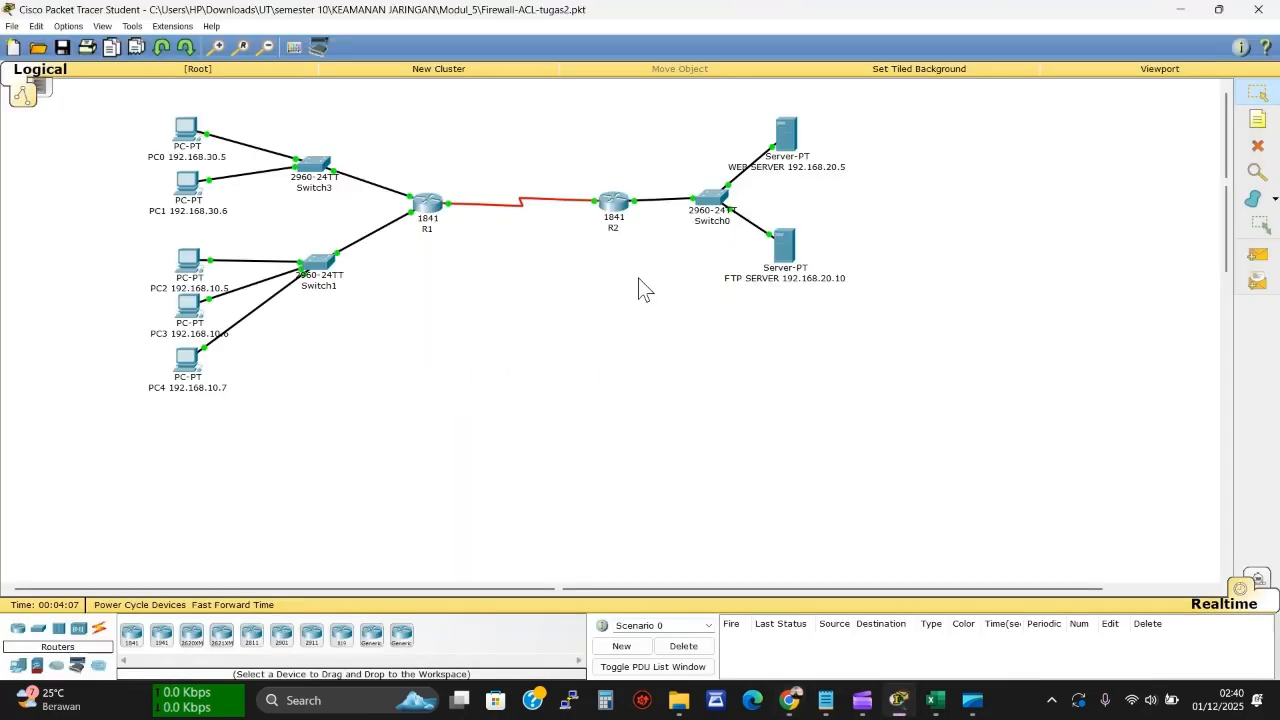
{"action": "left_click", "coordinate": [607, 197]}
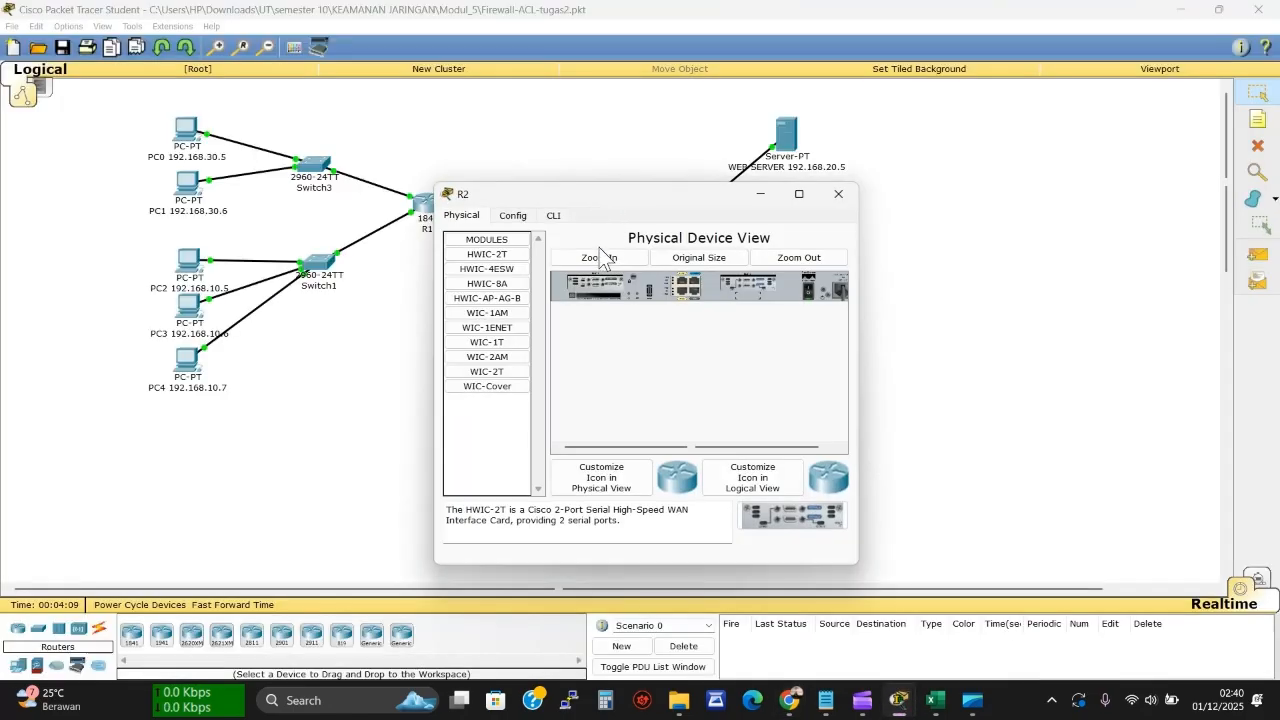
{"action": "left_click", "coordinate": [553, 216]}
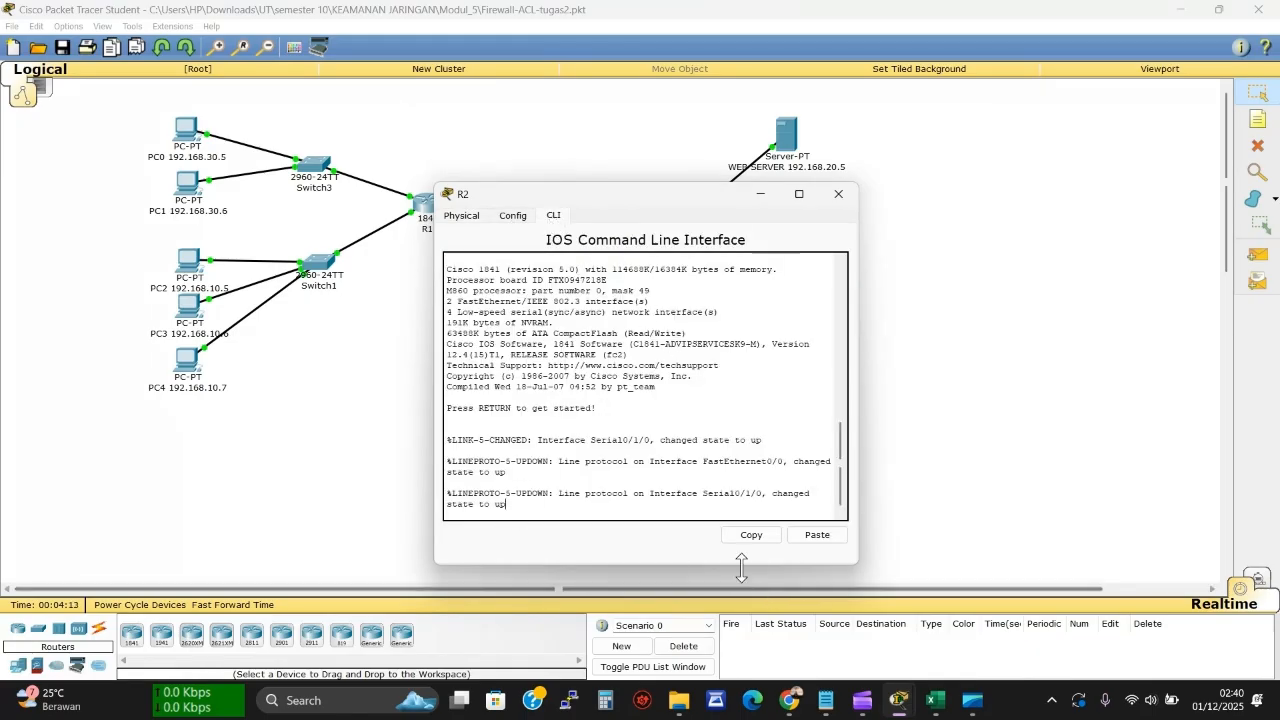
{"action": "key", "text": "alt+Tab"}
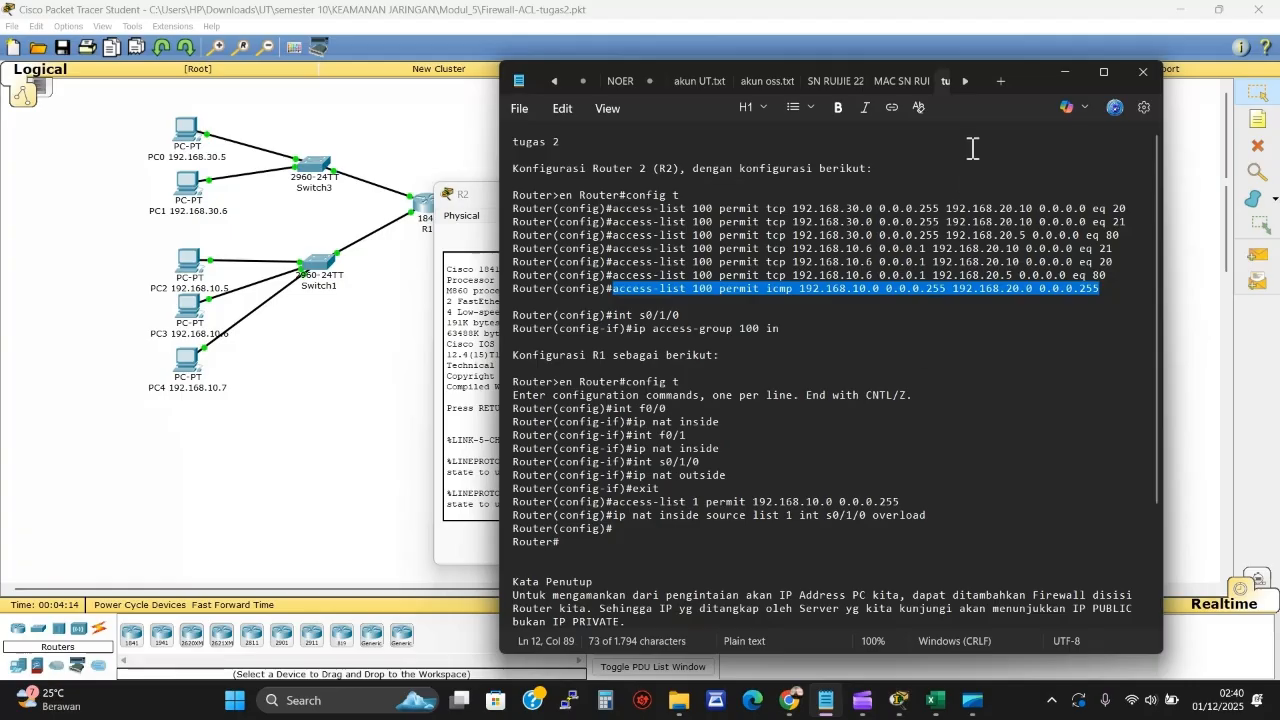
{"action": "left_click_drag", "start_coordinate": [1021, 72], "coordinate": [1102, 52]}
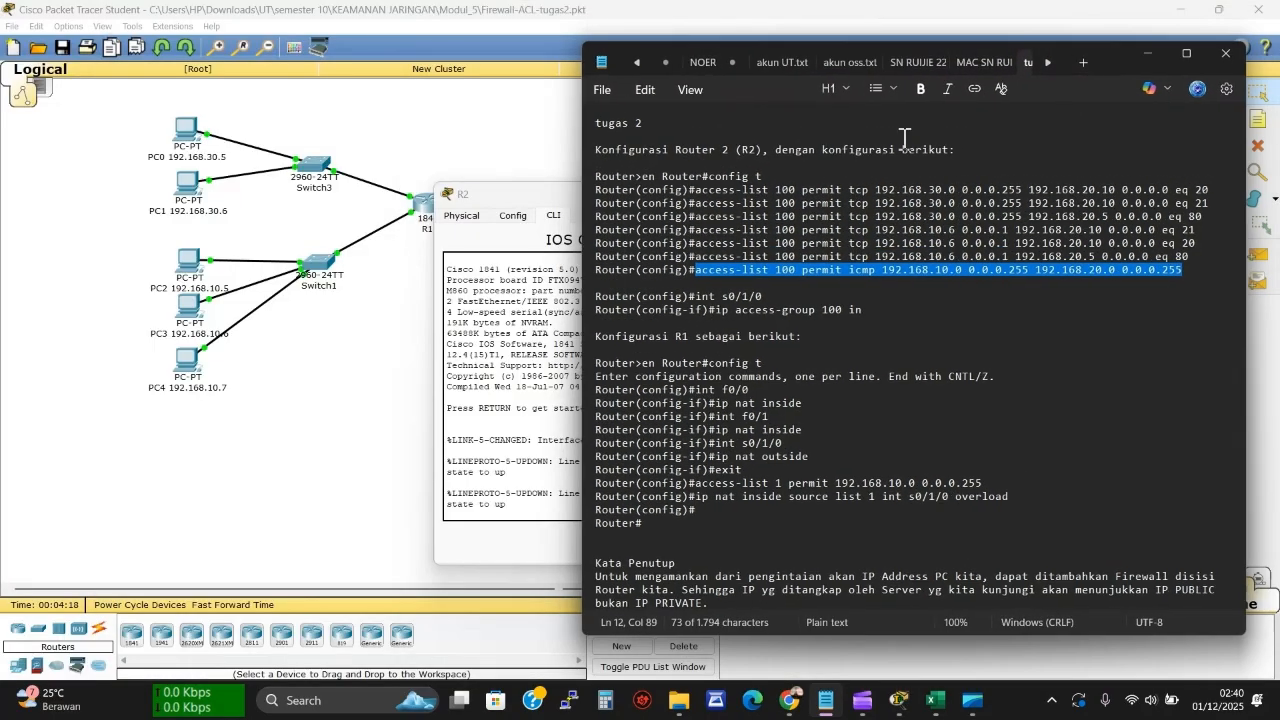
{"action": "left_click_drag", "start_coordinate": [515, 195], "coordinate": [221, 193]}
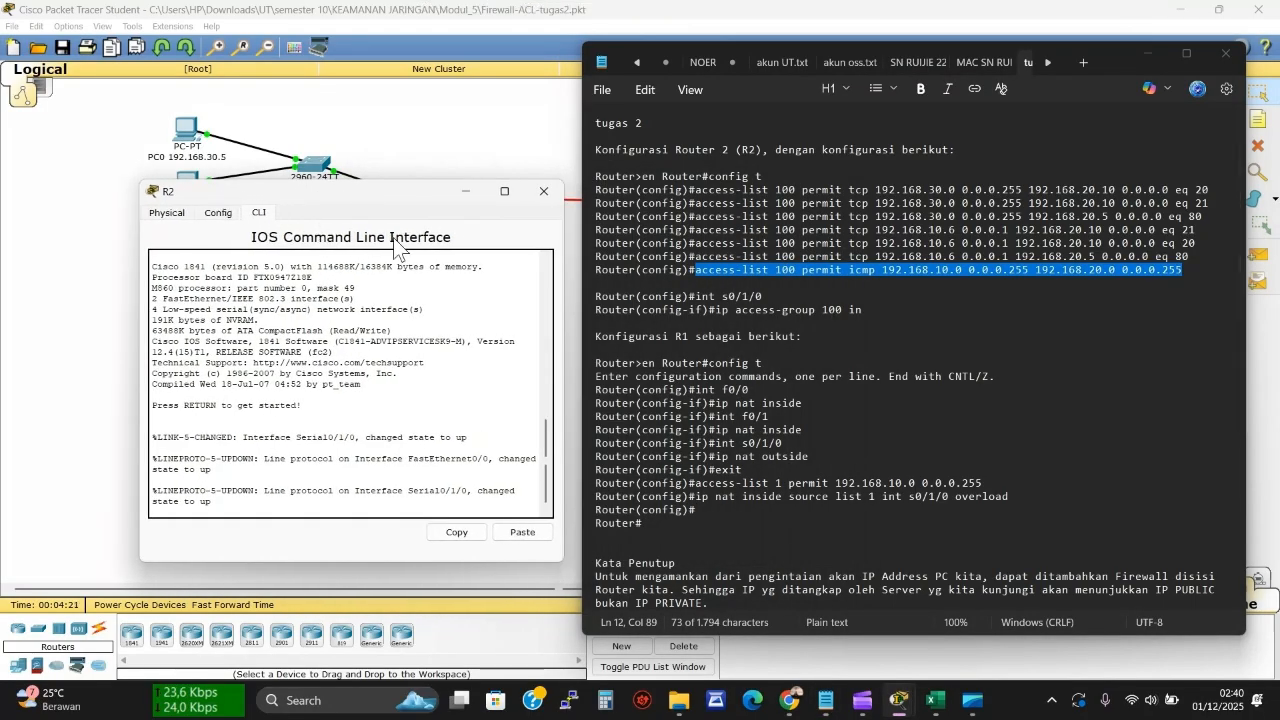
{"action": "left_click", "coordinate": [681, 348]}
{"action": "left_click", "coordinate": [679, 186]}
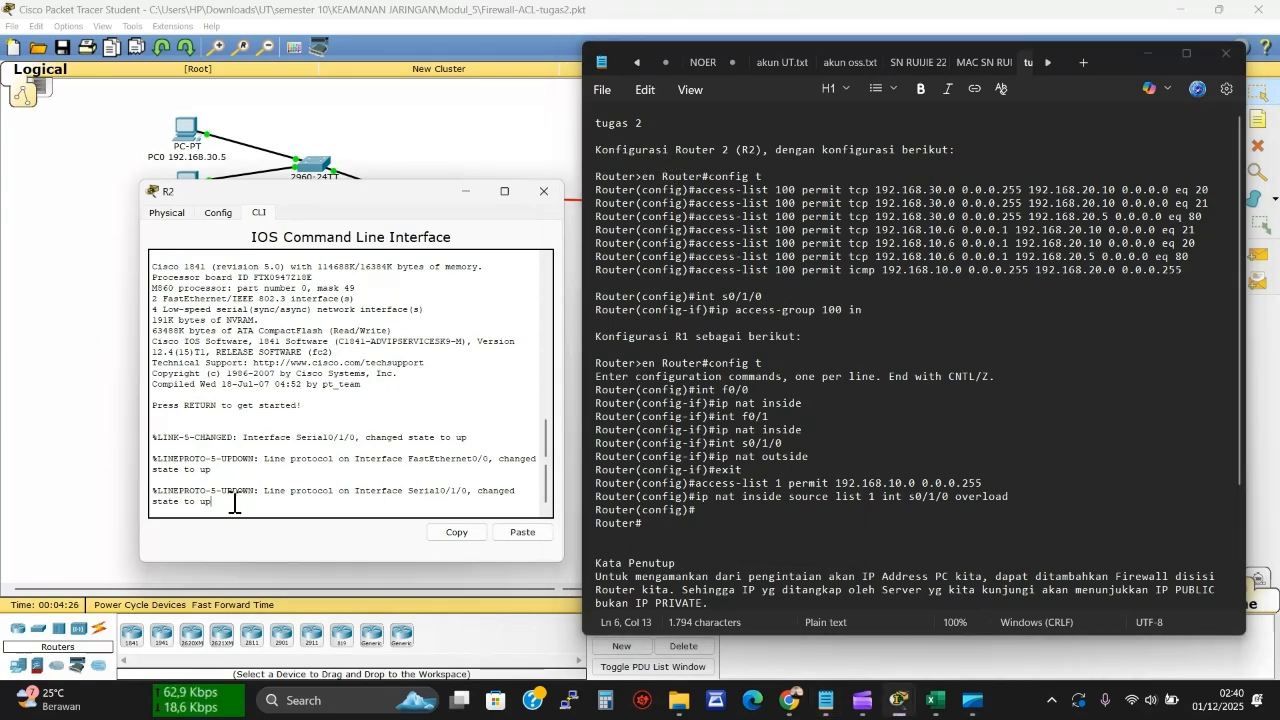
Enter en and paste config t from the notes to put R2 in global configuration mode
{"action": "key", "text": "Return"}
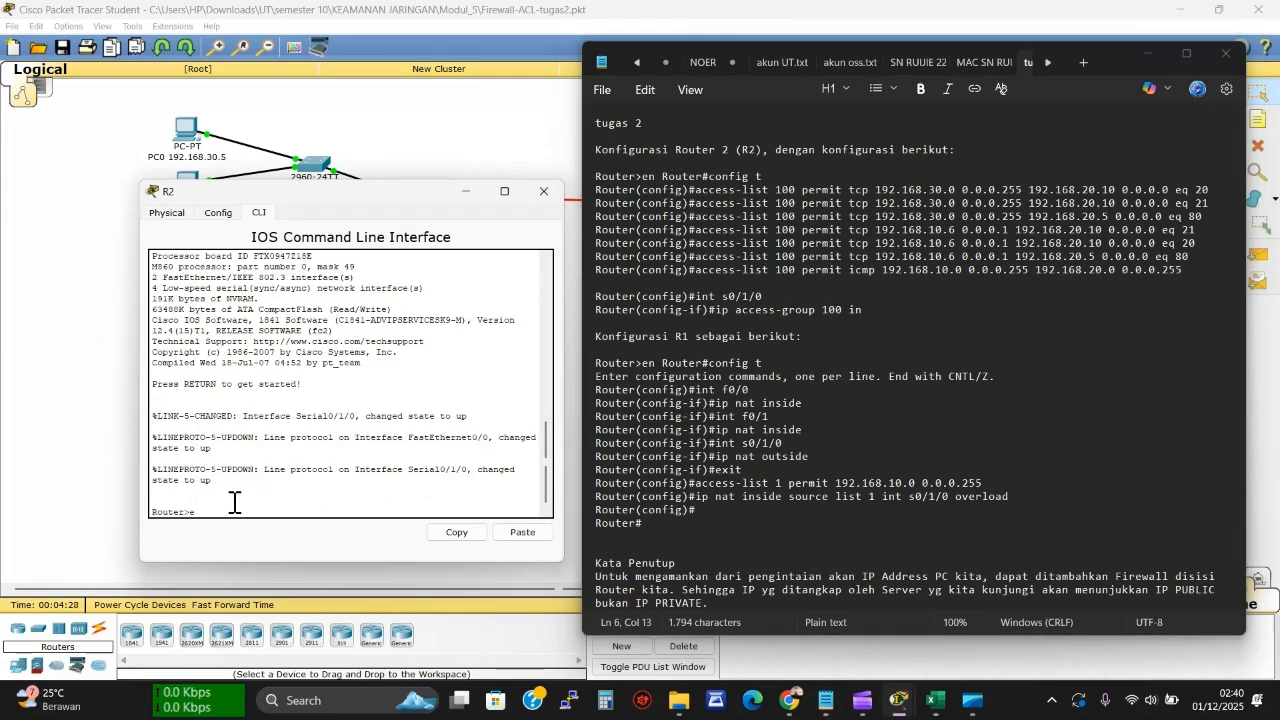
{"action": "type", "text": "en"}
{"action": "key", "text": "Return"}
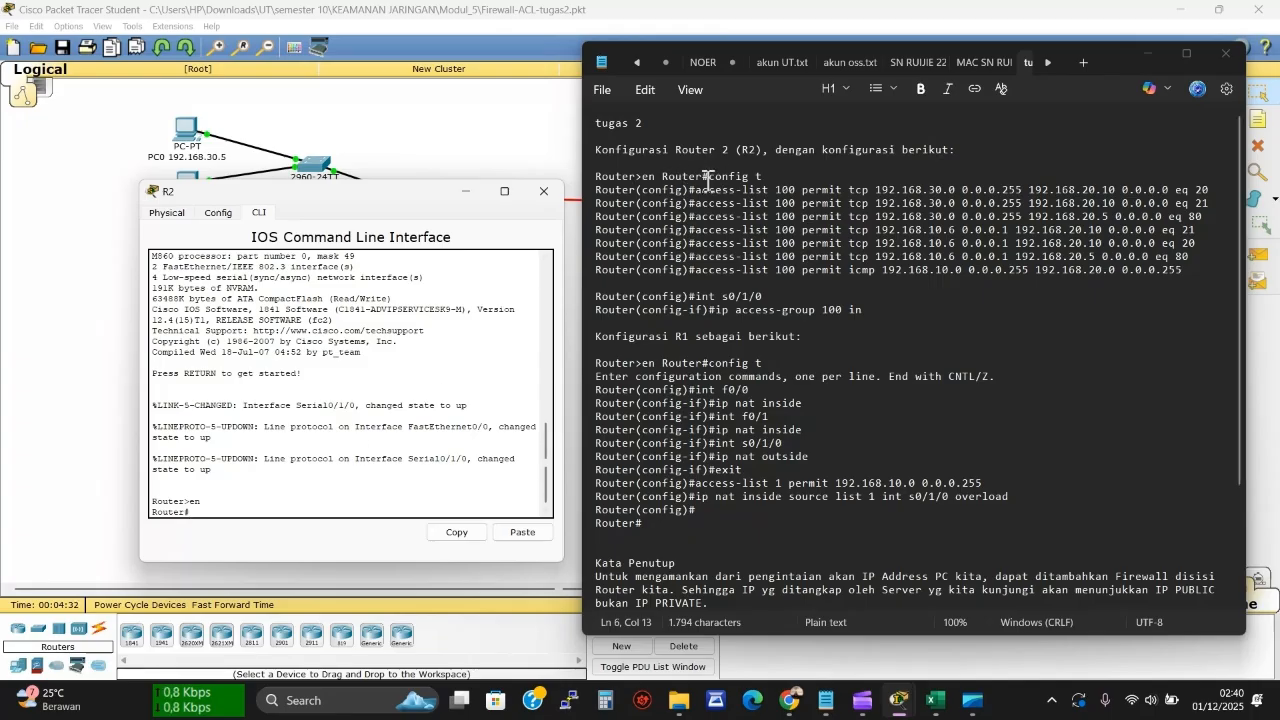
{"action": "left_click_drag", "start_coordinate": [712, 178], "coordinate": [770, 180]}
{"action": "key", "text": "ctrl+c"}
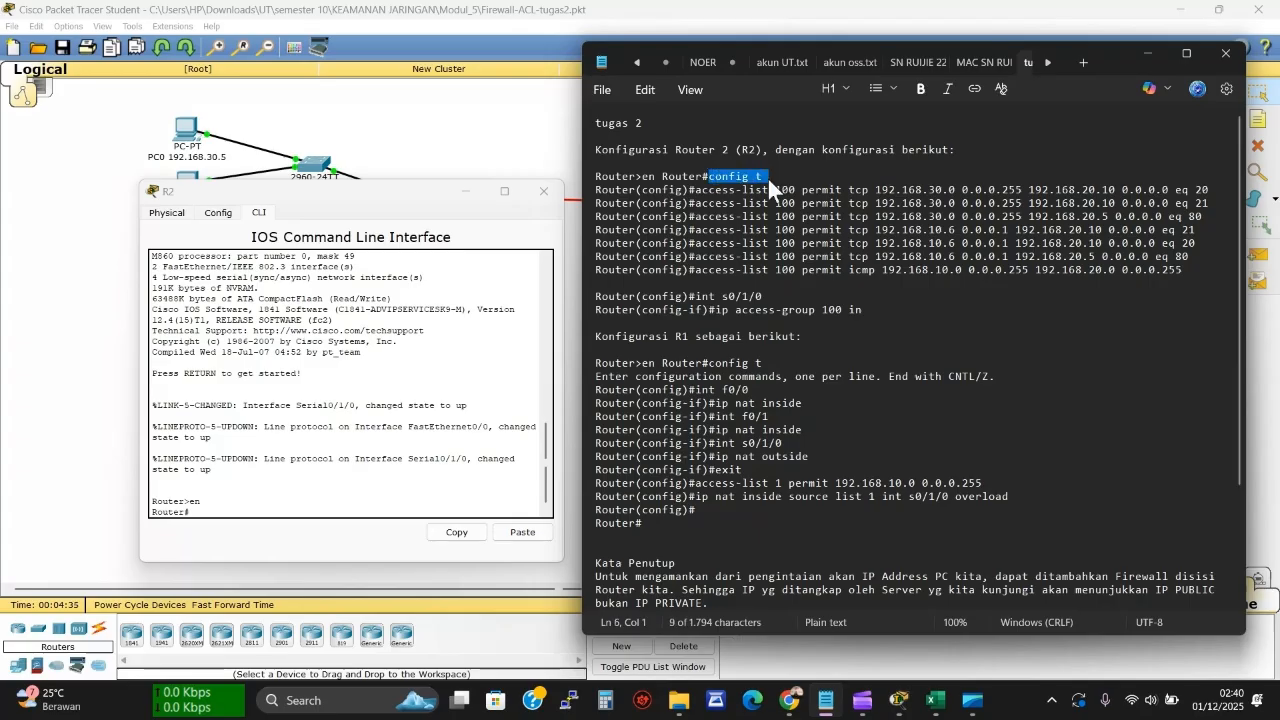
{"action": "left_click", "coordinate": [375, 507]}
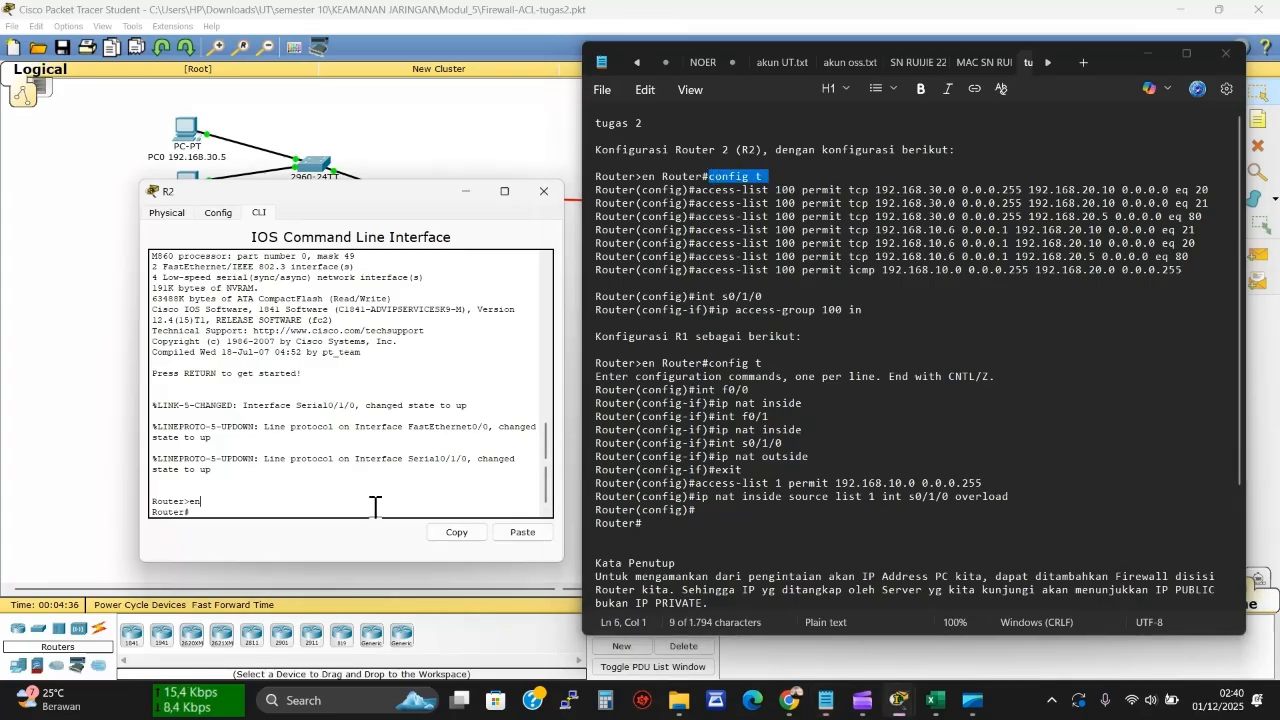
{"action": "left_click", "coordinate": [505, 525]}
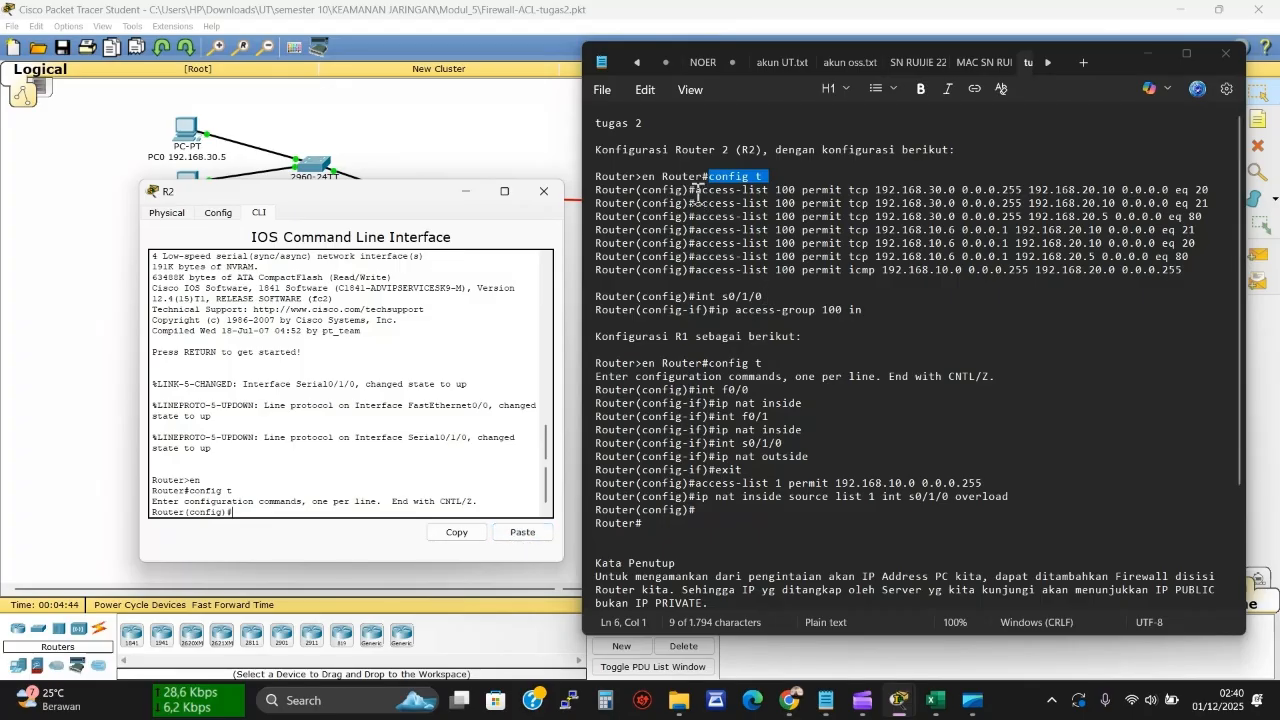
Paste the first three access-list 100 permit rules into R2: eq 20, eq 21, and 192.168.20.5 eq 80
{"action": "left_click_drag", "start_coordinate": [696, 190], "coordinate": [1208, 186]}
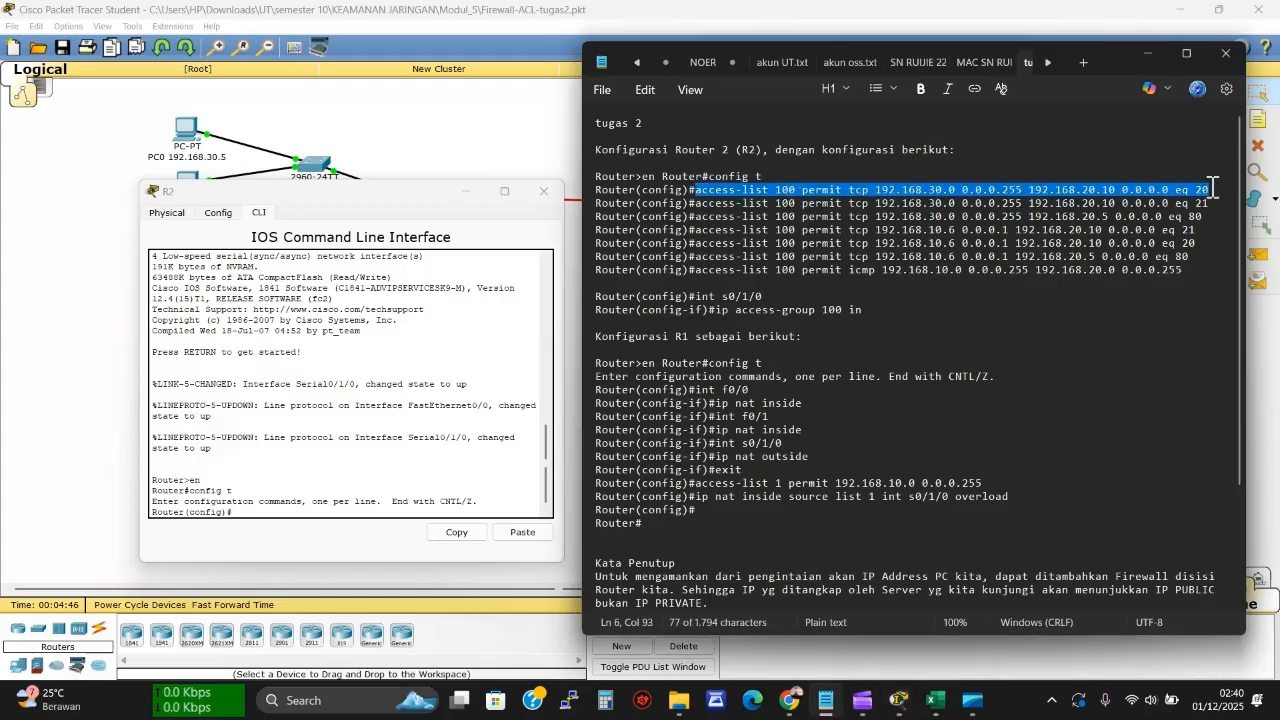
{"action": "left_click", "coordinate": [261, 511]}
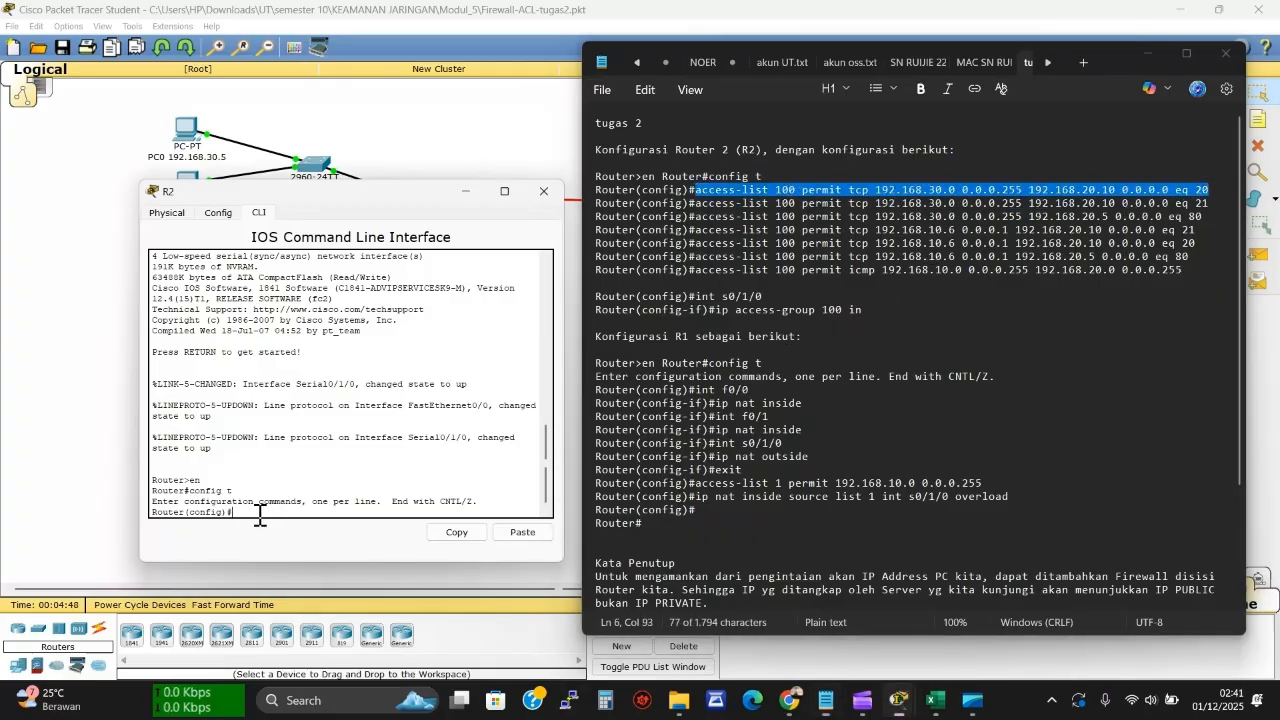
{"action": "left_click", "coordinate": [516, 532]}
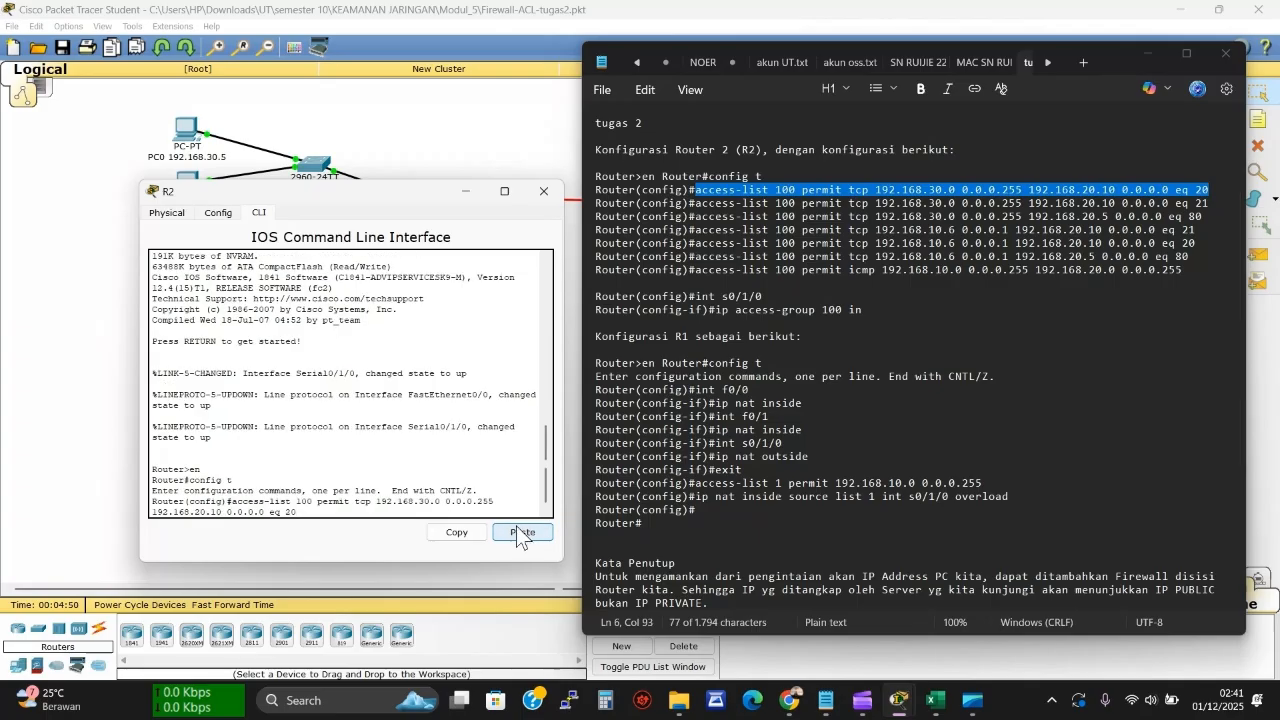
{"action": "key", "text": "Return"}
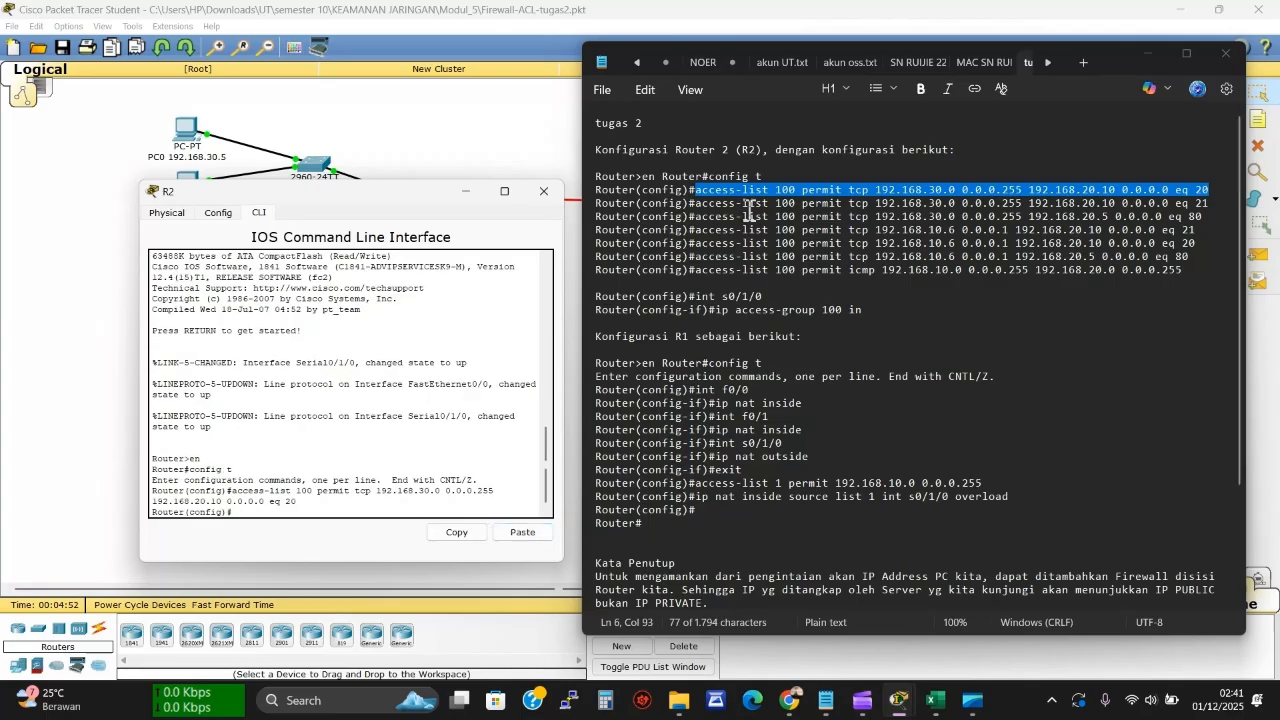
{"action": "mouse_move", "coordinate": [700, 208]}
{"action": "left_mouse_down"}
{"action": "mouse_move", "coordinate": [1214, 207]}
{"action": "mouse_move", "coordinate": [712, 217]}
{"action": "mouse_move", "coordinate": [697, 206]}
{"action": "left_mouse_up"}
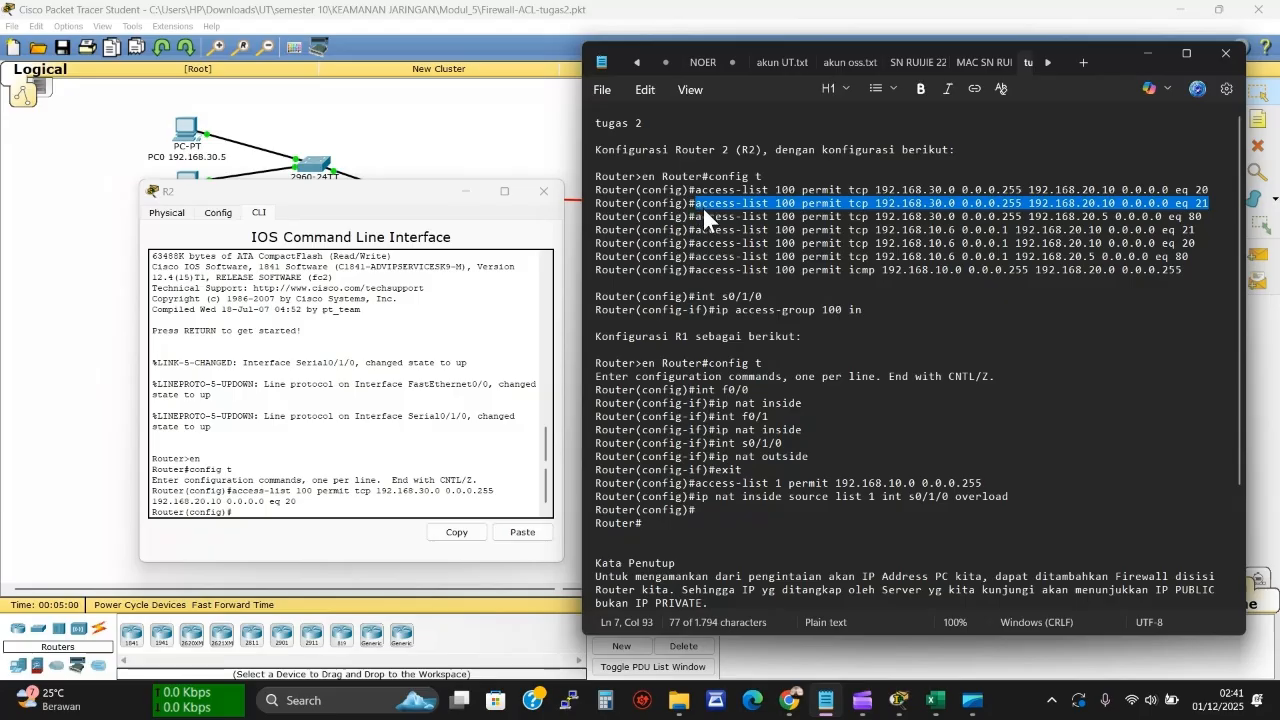
{"action": "left_click", "coordinate": [311, 500]}
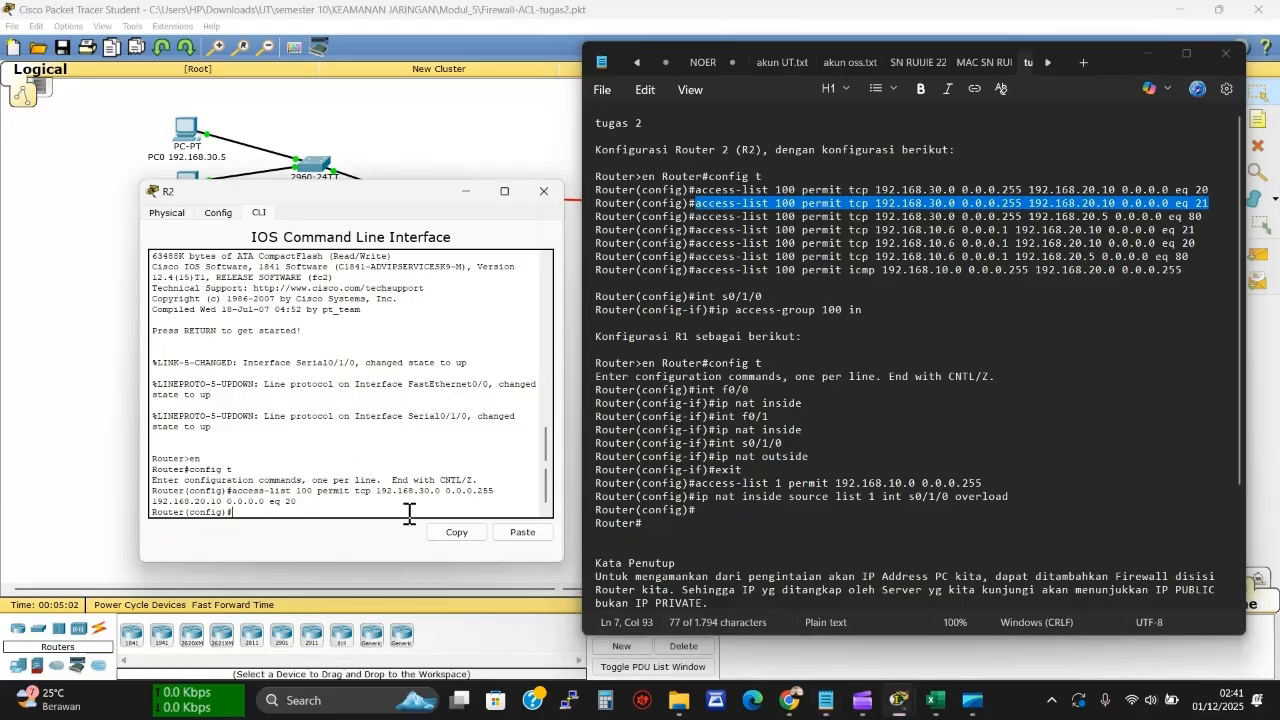
{"action": "left_click", "coordinate": [501, 533]}
{"action": "key", "text": "Return"}
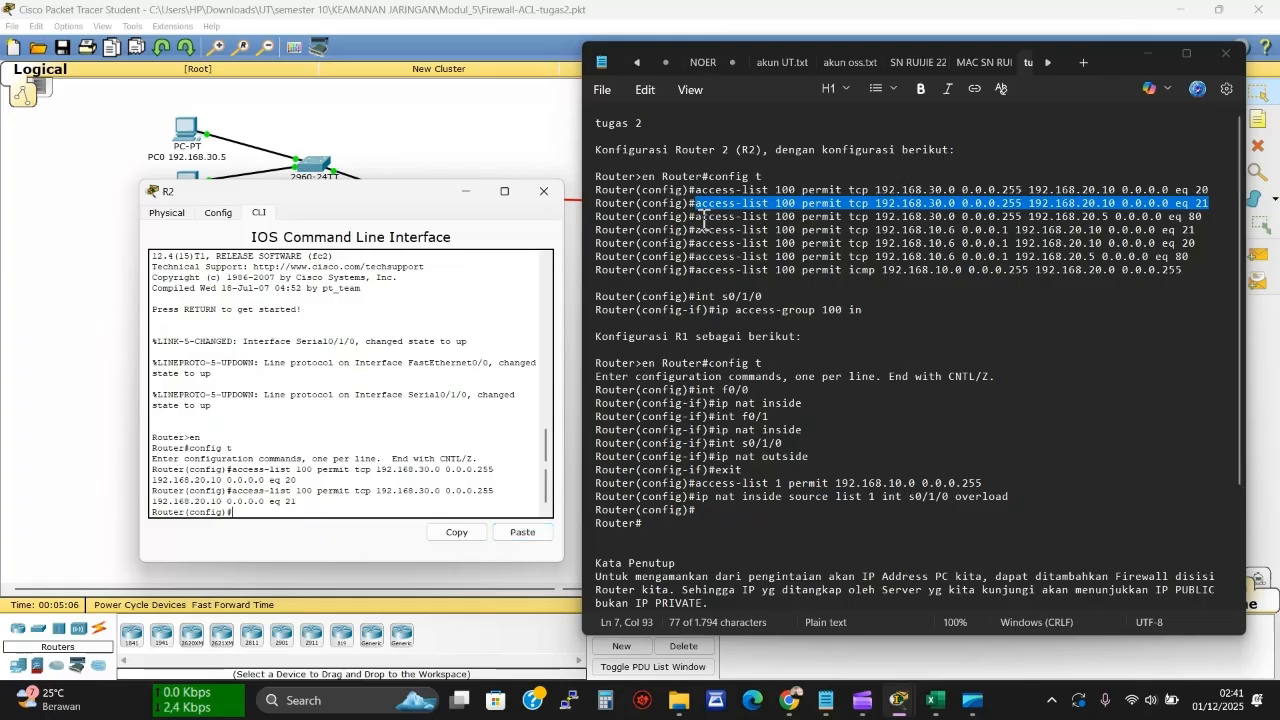
{"action": "left_click_drag", "start_coordinate": [697, 217], "coordinate": [1205, 219]}
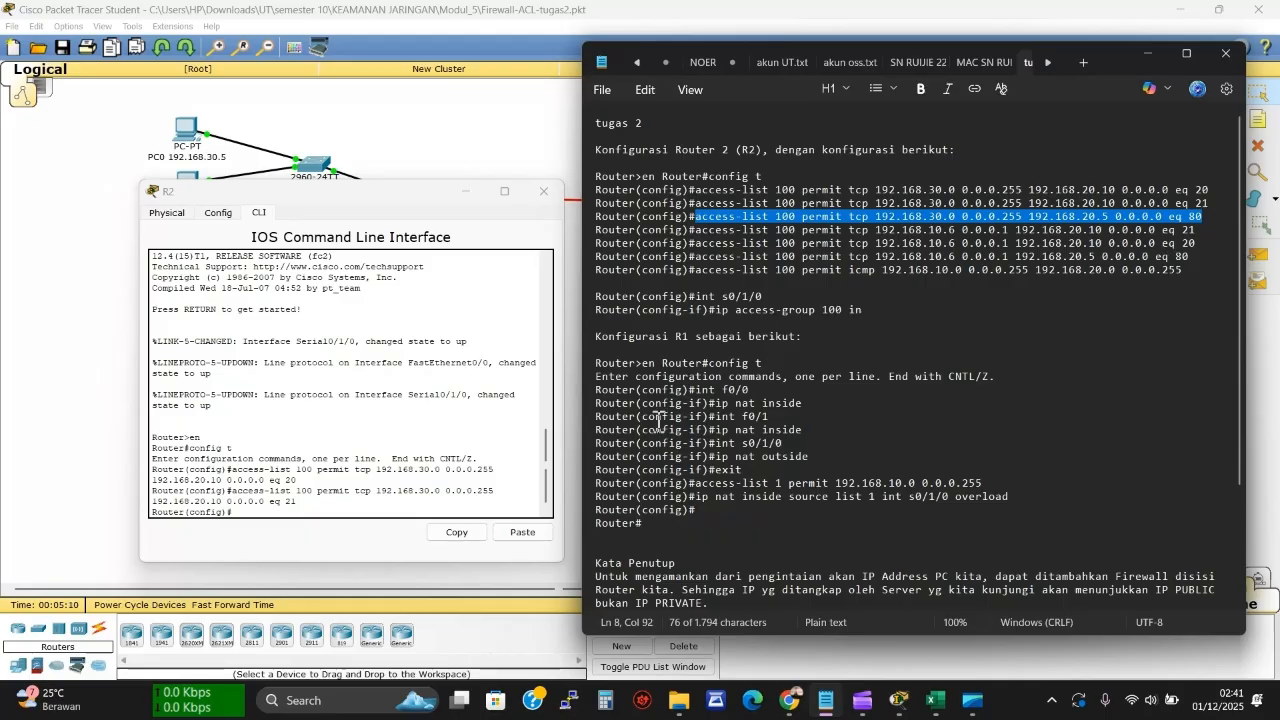
{"action": "left_click", "coordinate": [326, 510]}
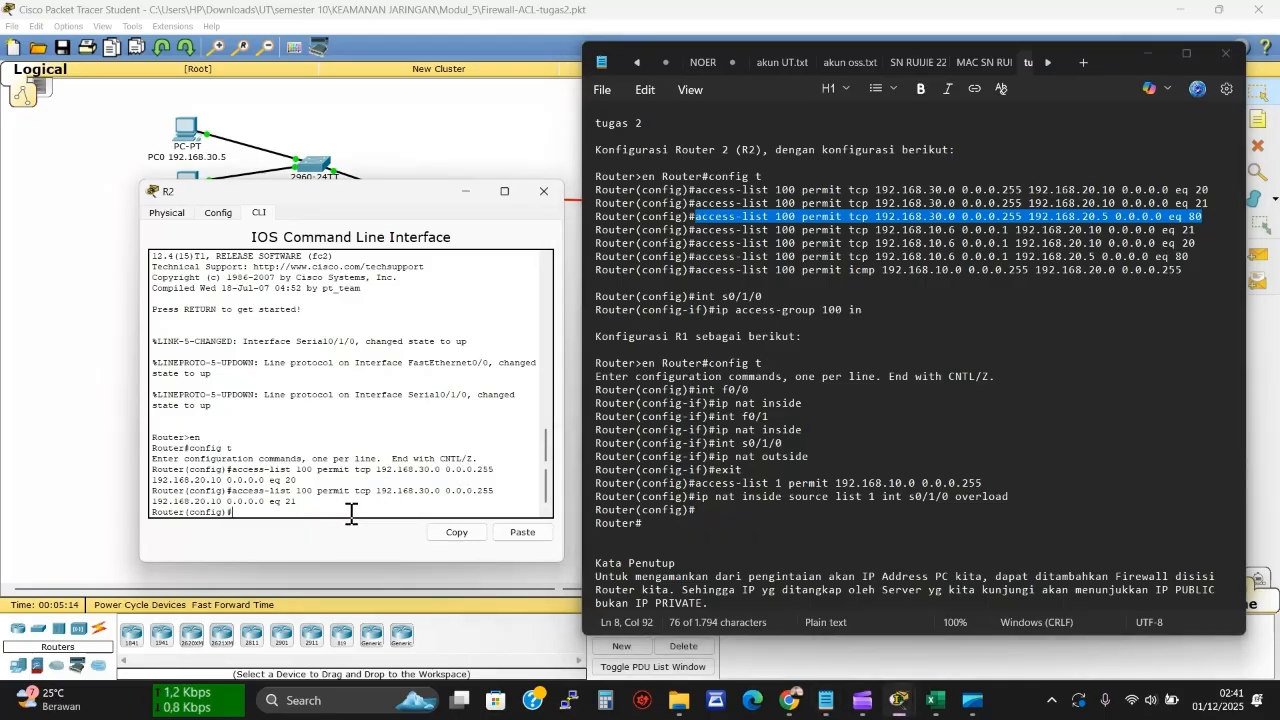
{"action": "left_click", "coordinate": [522, 534]}
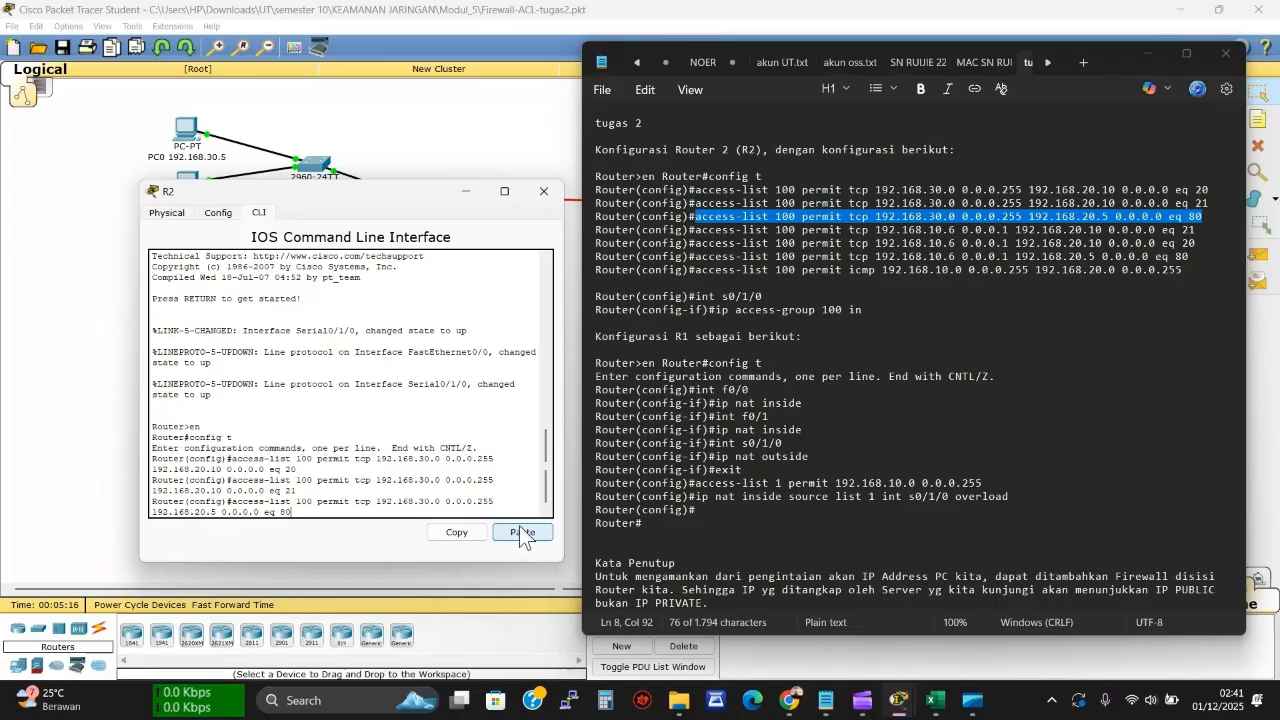
{"action": "key", "text": "Return"}
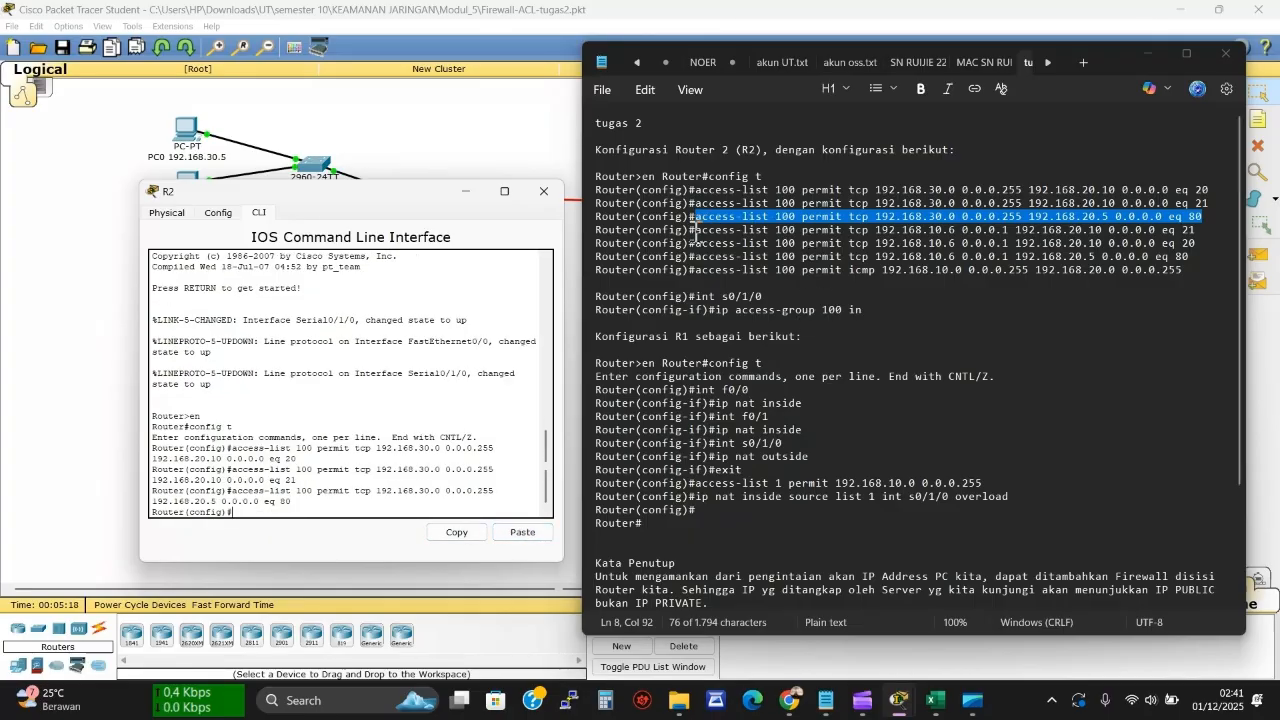
Add the 192.168.10.6 eq 21, eq 20 and eq 80 rules plus the icmp permit rule
{"action": "left_click_drag", "start_coordinate": [697, 230], "coordinate": [1201, 230]}
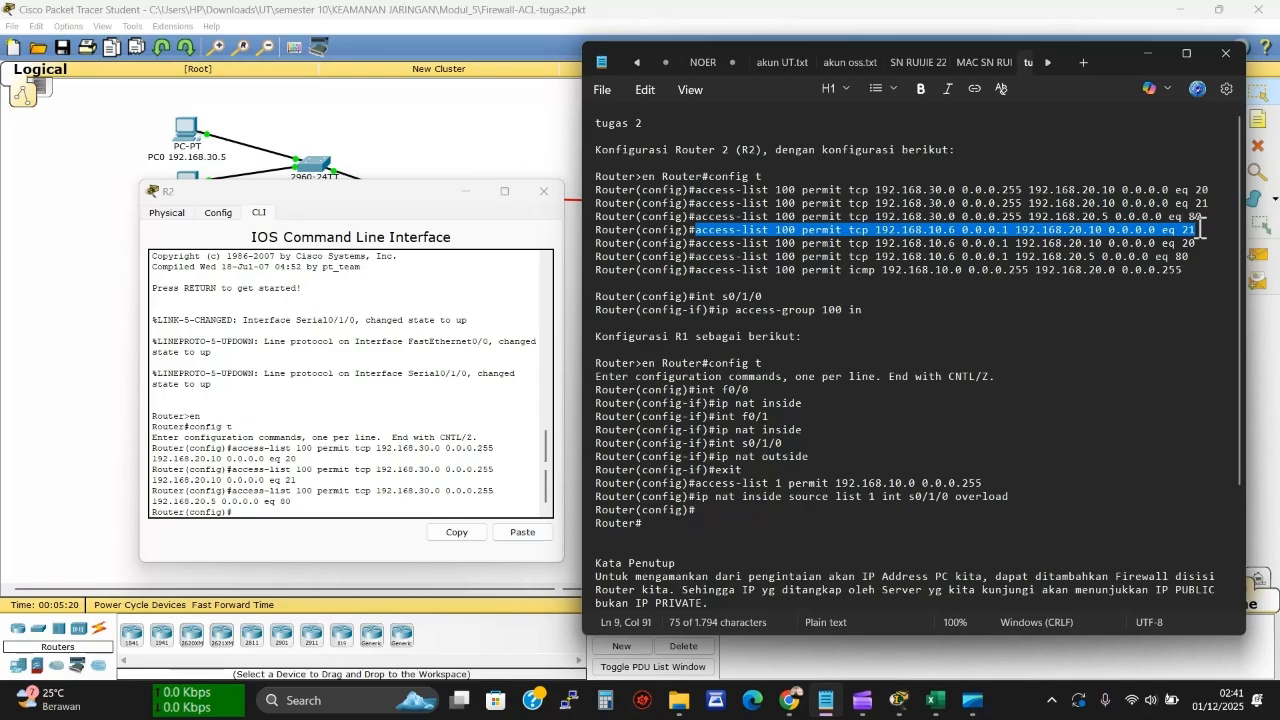
{"action": "left_click", "coordinate": [241, 512]}
{"action": "left_click", "coordinate": [512, 533]}
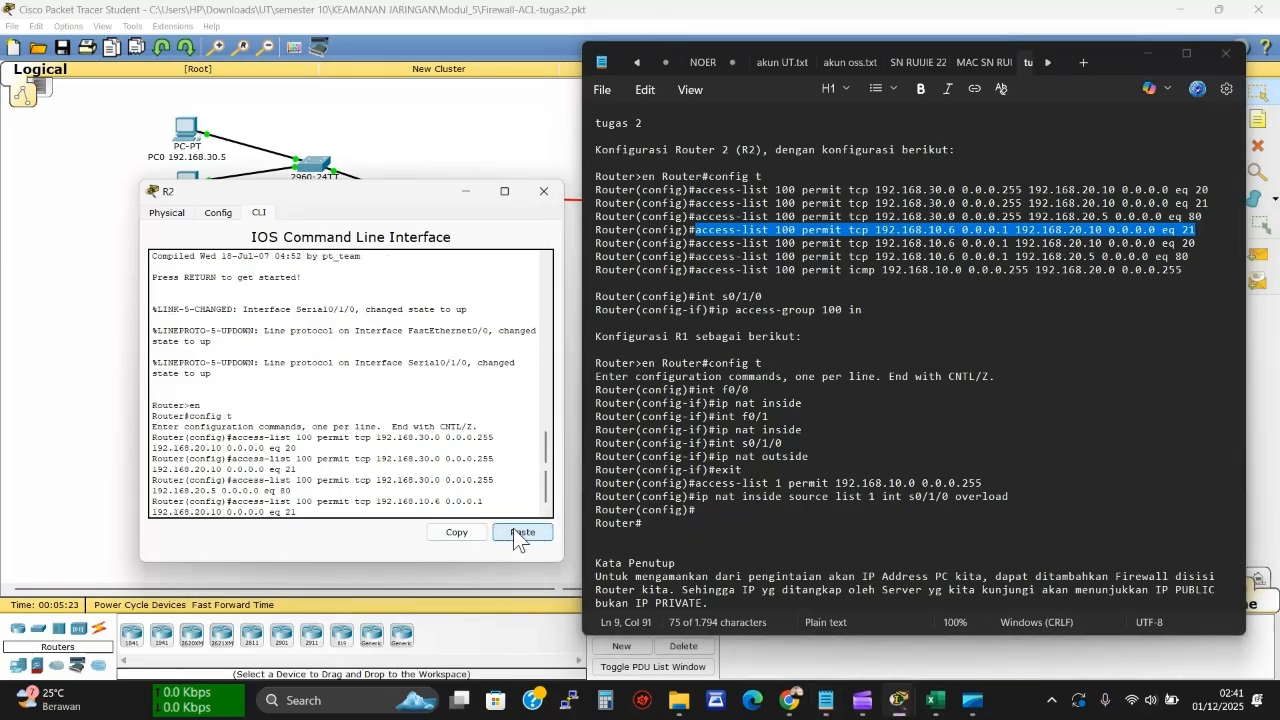
{"action": "key", "text": "Return"}
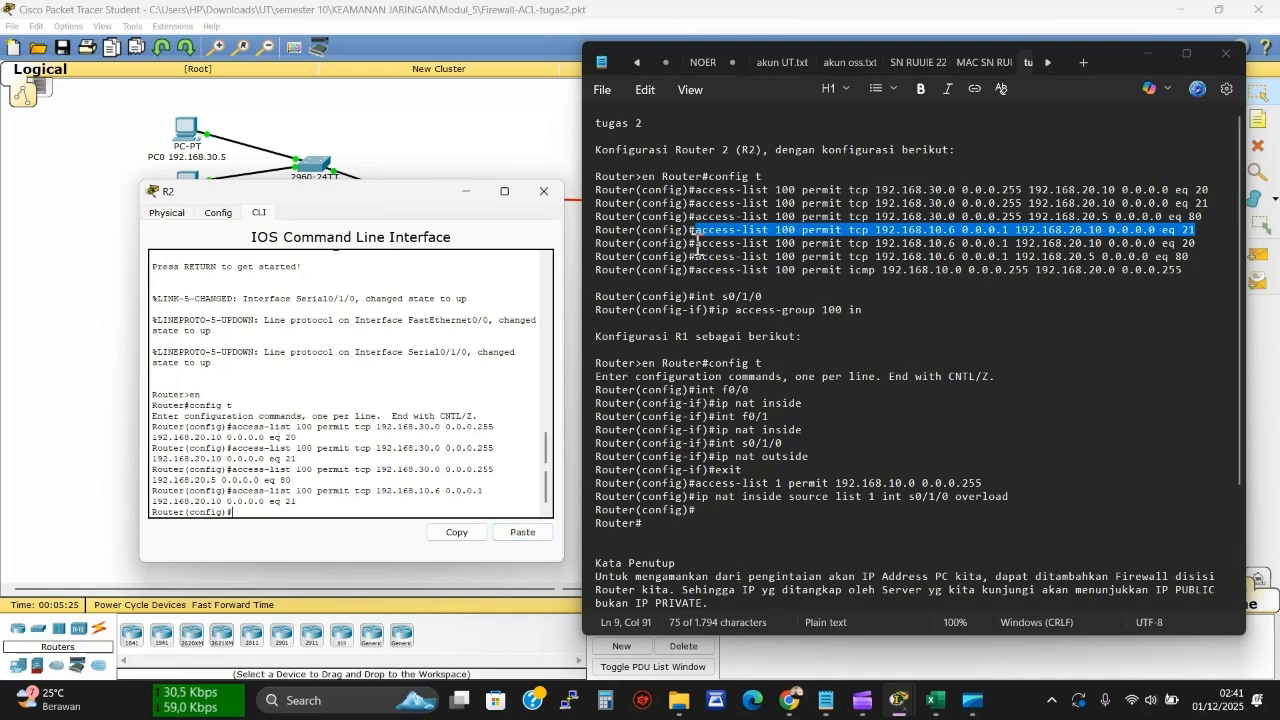
{"action": "left_click_drag", "start_coordinate": [697, 243], "coordinate": [1200, 243]}
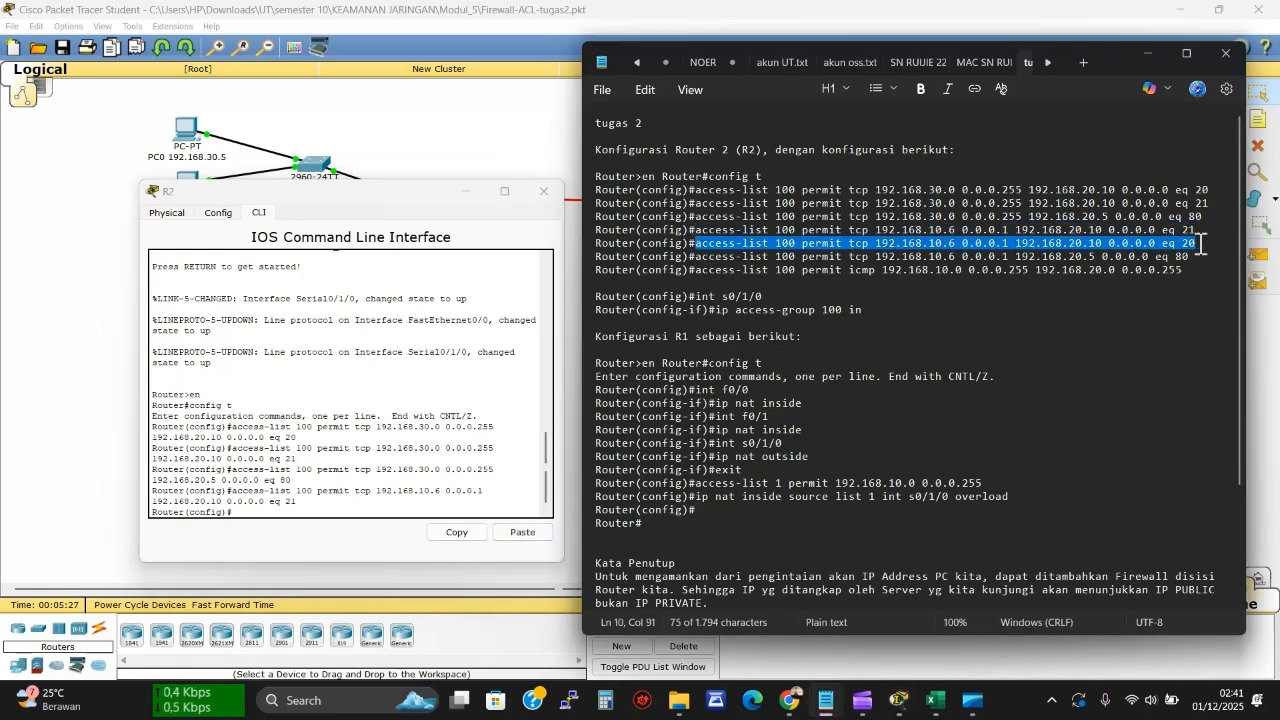
{"action": "left_click", "coordinate": [355, 517]}
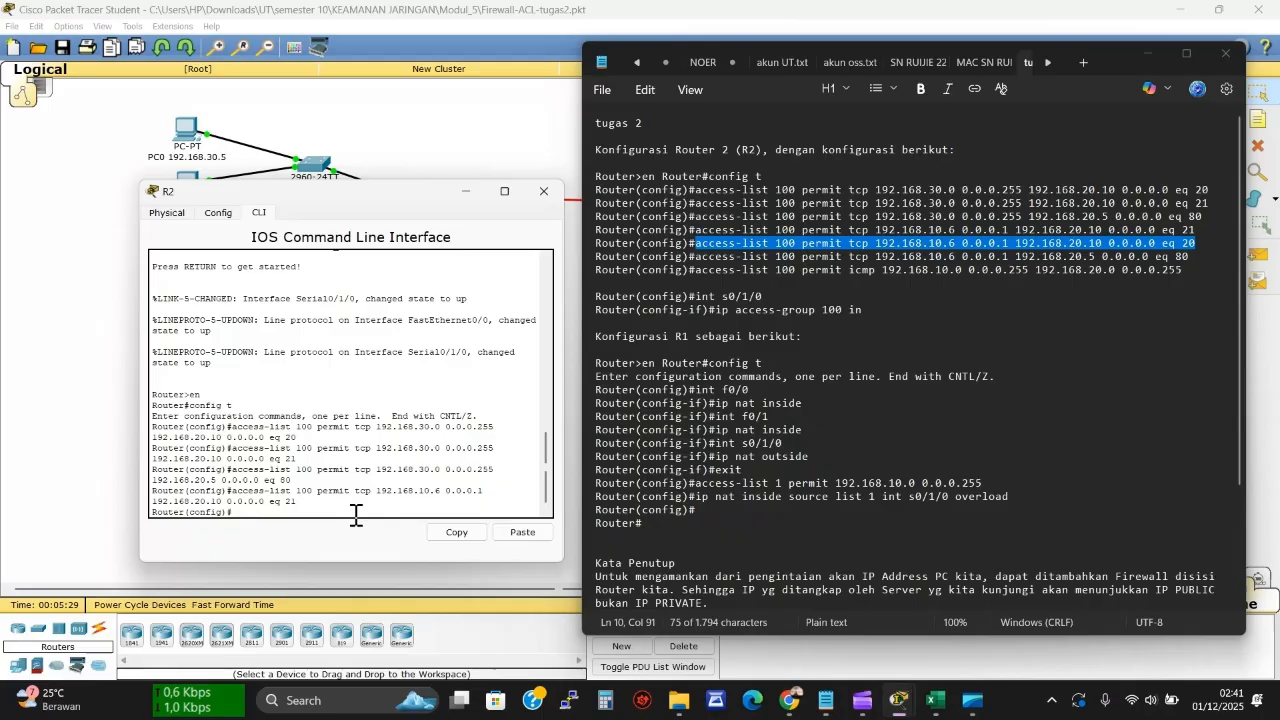
{"action": "left_click", "coordinate": [512, 532]}
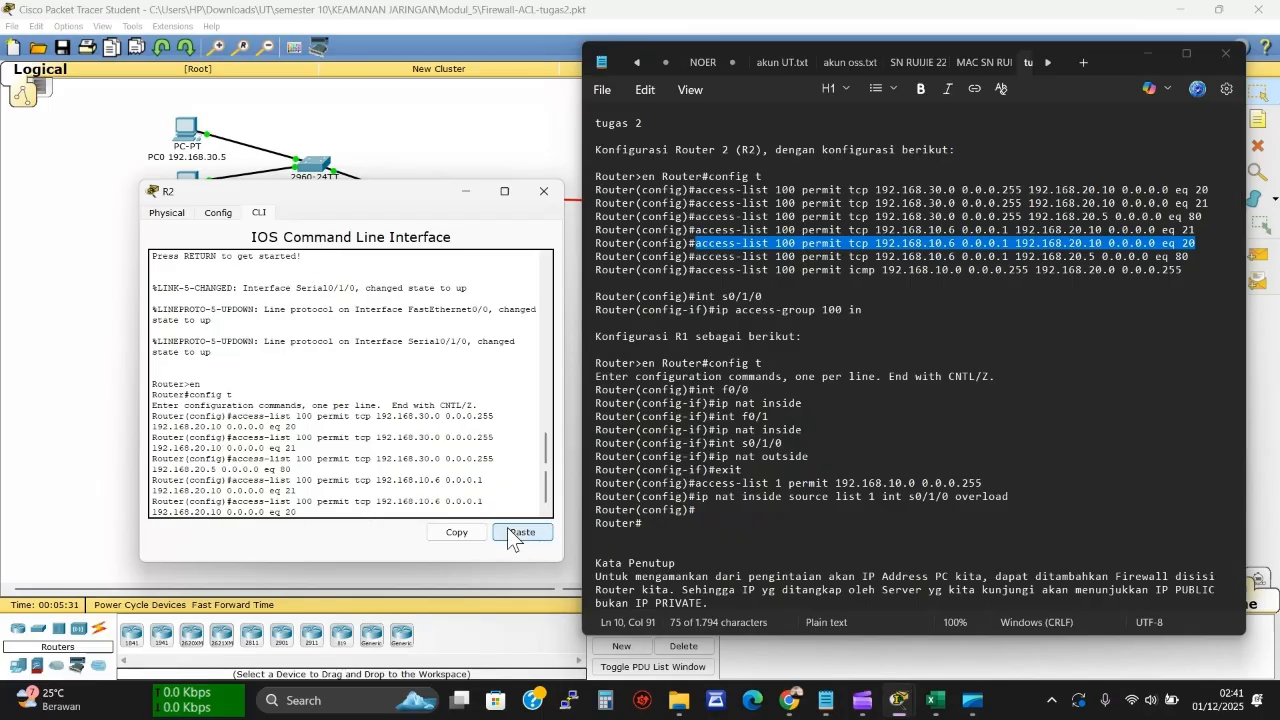
{"action": "key", "text": "Return"}
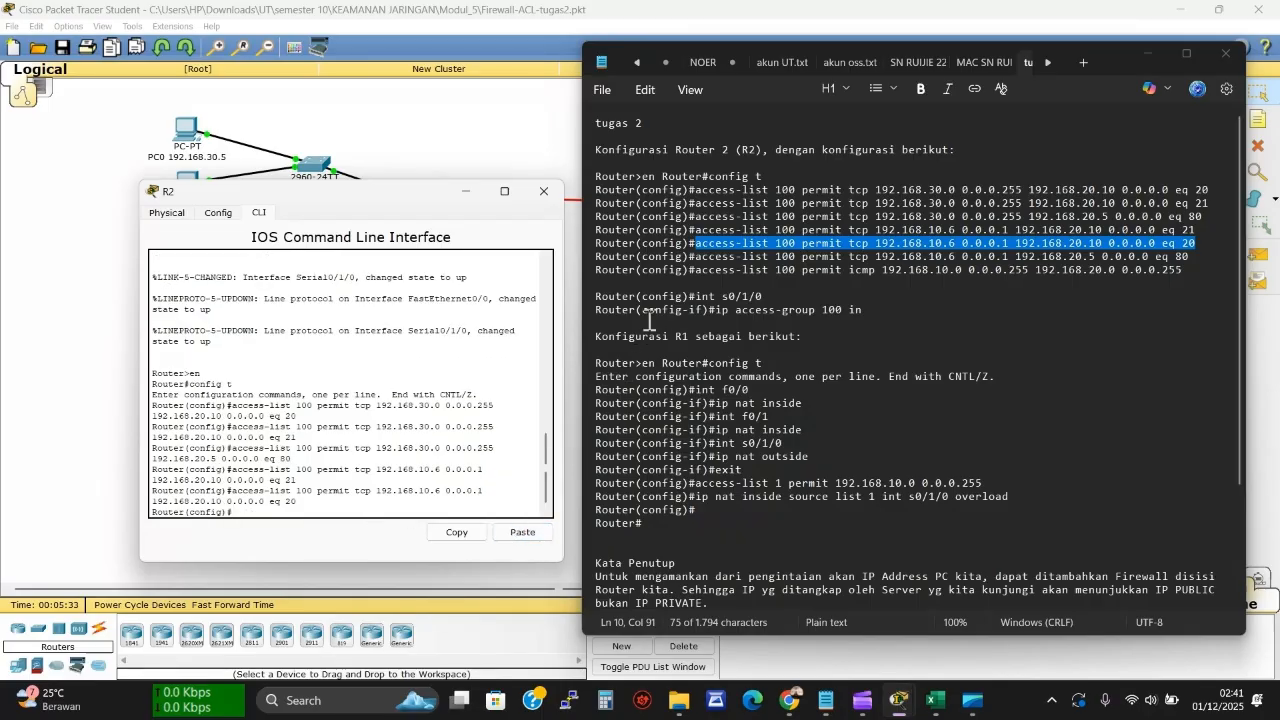
{"action": "left_click_drag", "start_coordinate": [696, 257], "coordinate": [1203, 260]}
{"action": "key", "text": "ctrl+c"}
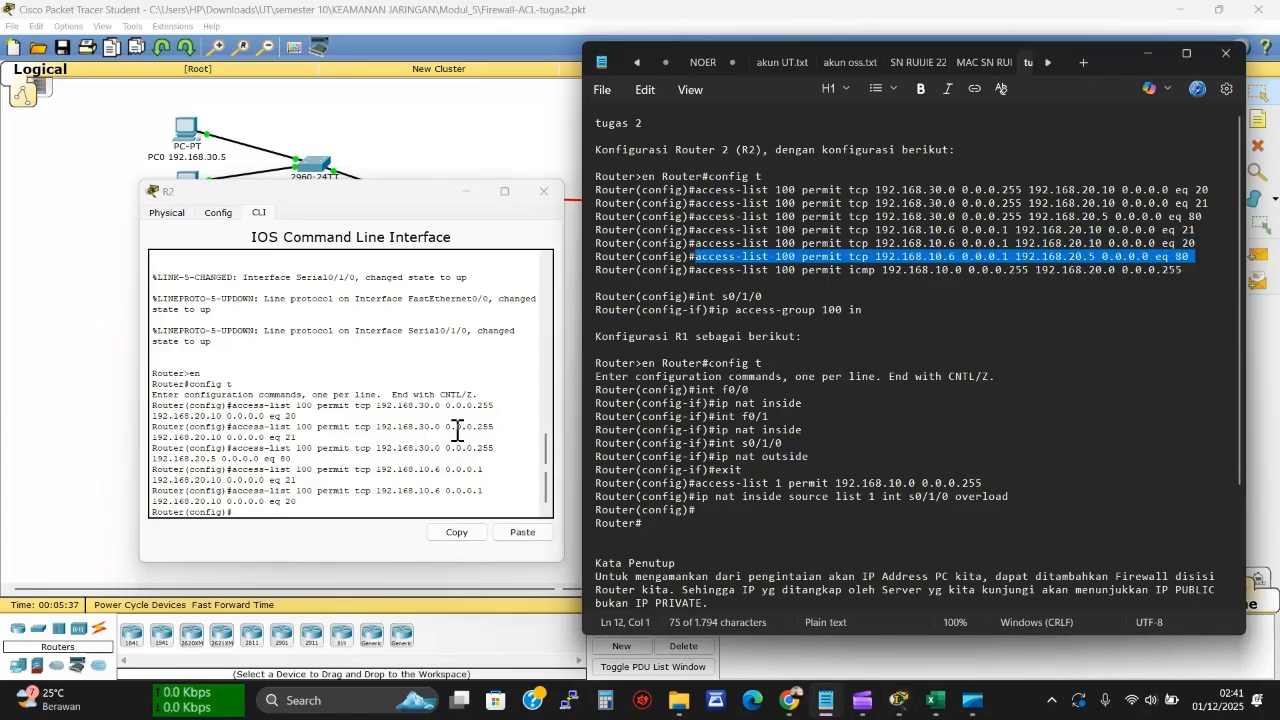
{"action": "left_click", "coordinate": [245, 514]}
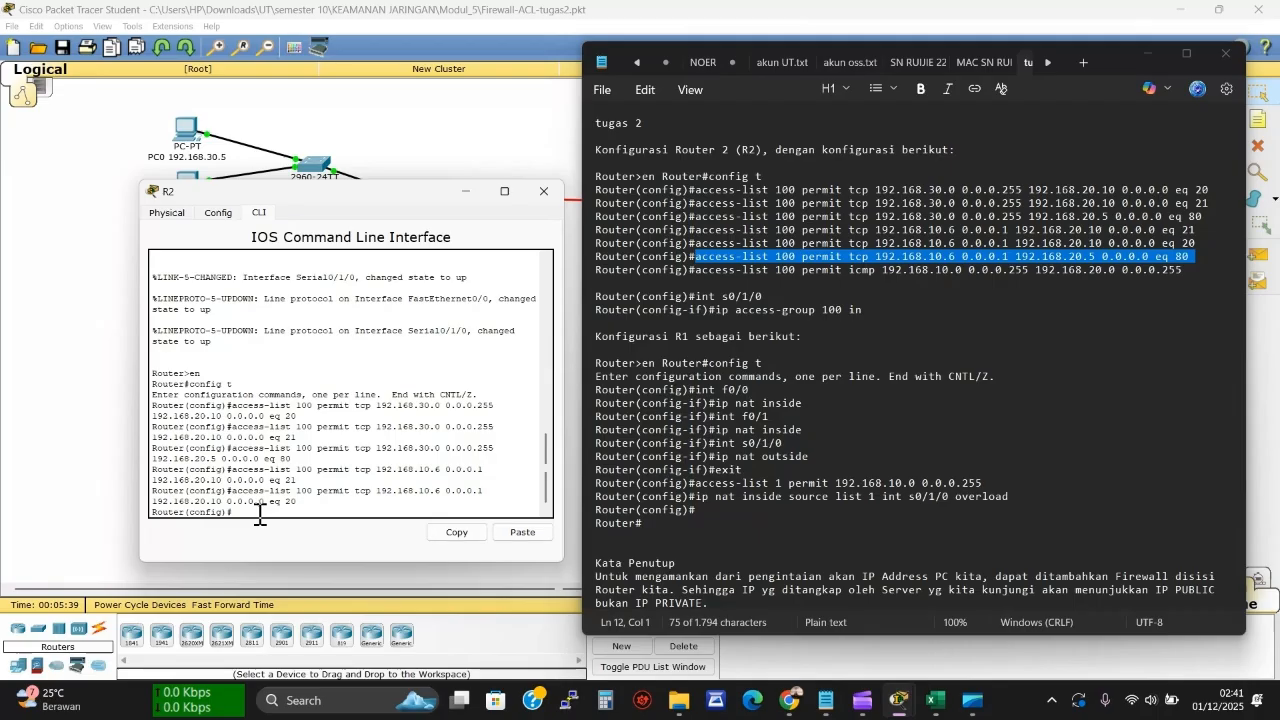
{"action": "left_click", "coordinate": [527, 531]}
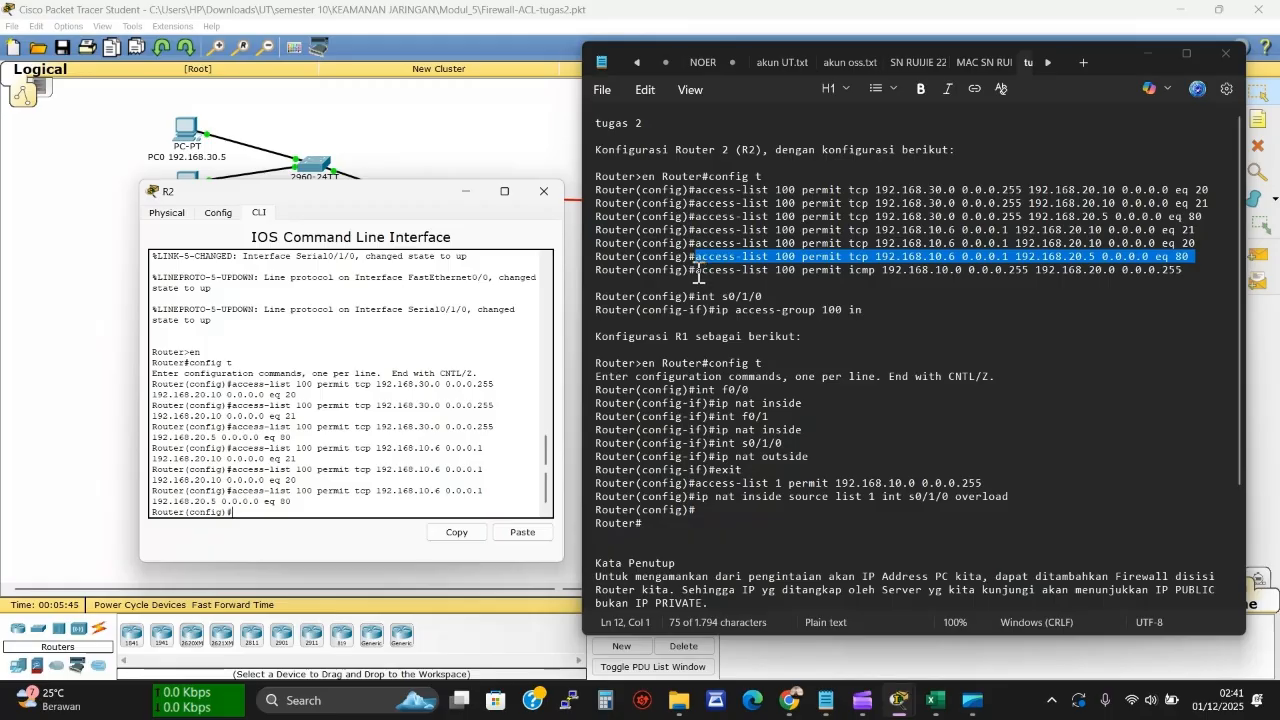
{"action": "left_click_drag", "start_coordinate": [698, 272], "coordinate": [1194, 276]}
{"action": "key", "text": "ctrl+c"}
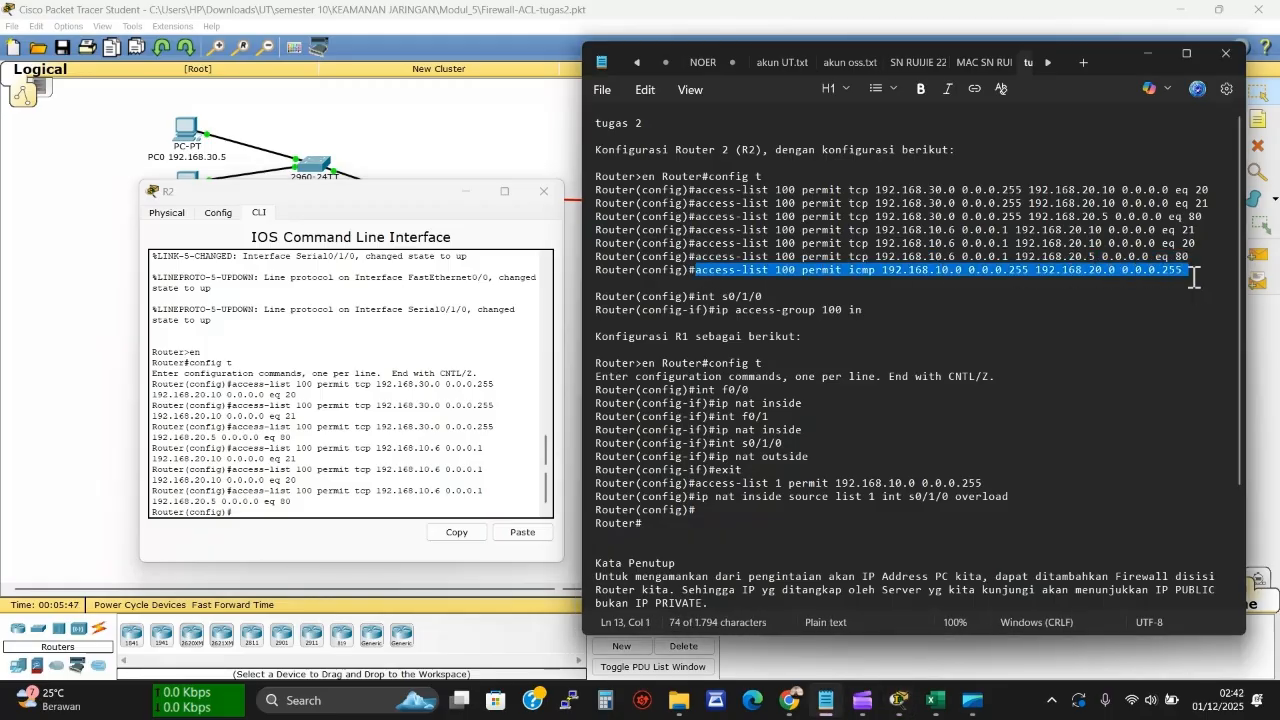
{"action": "left_click", "coordinate": [305, 511]}
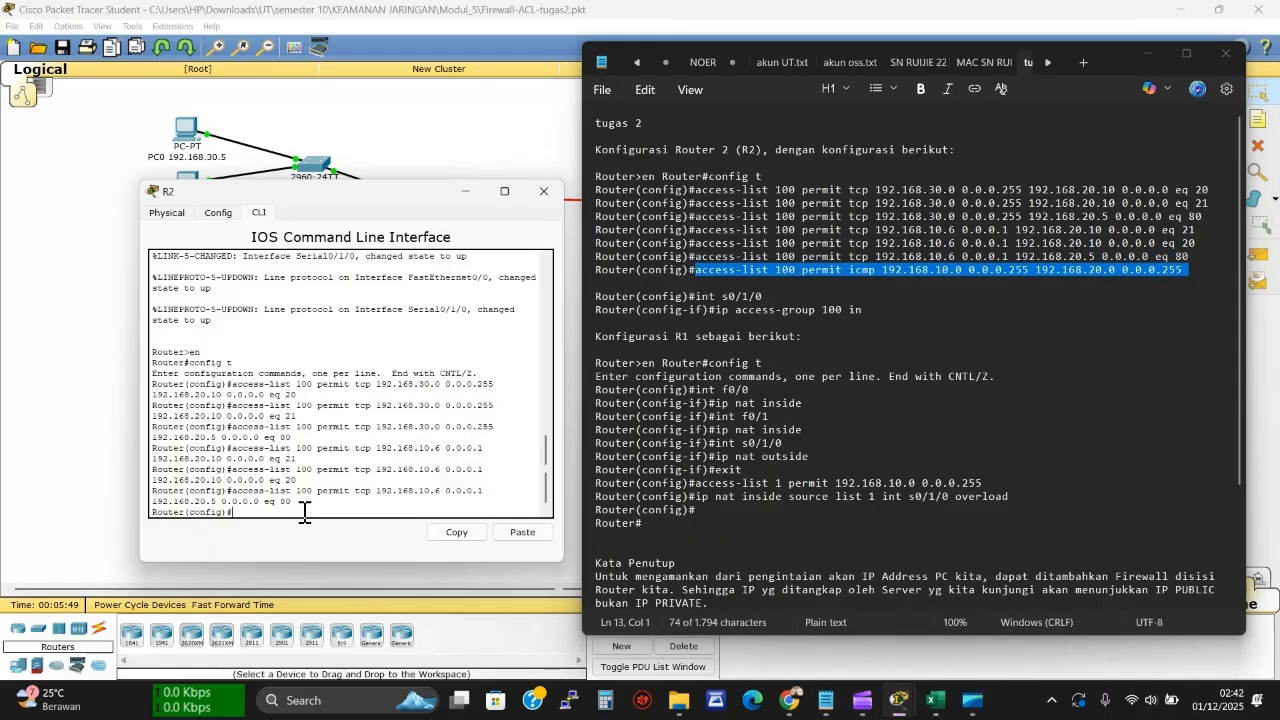
{"action": "left_click", "coordinate": [501, 531]}
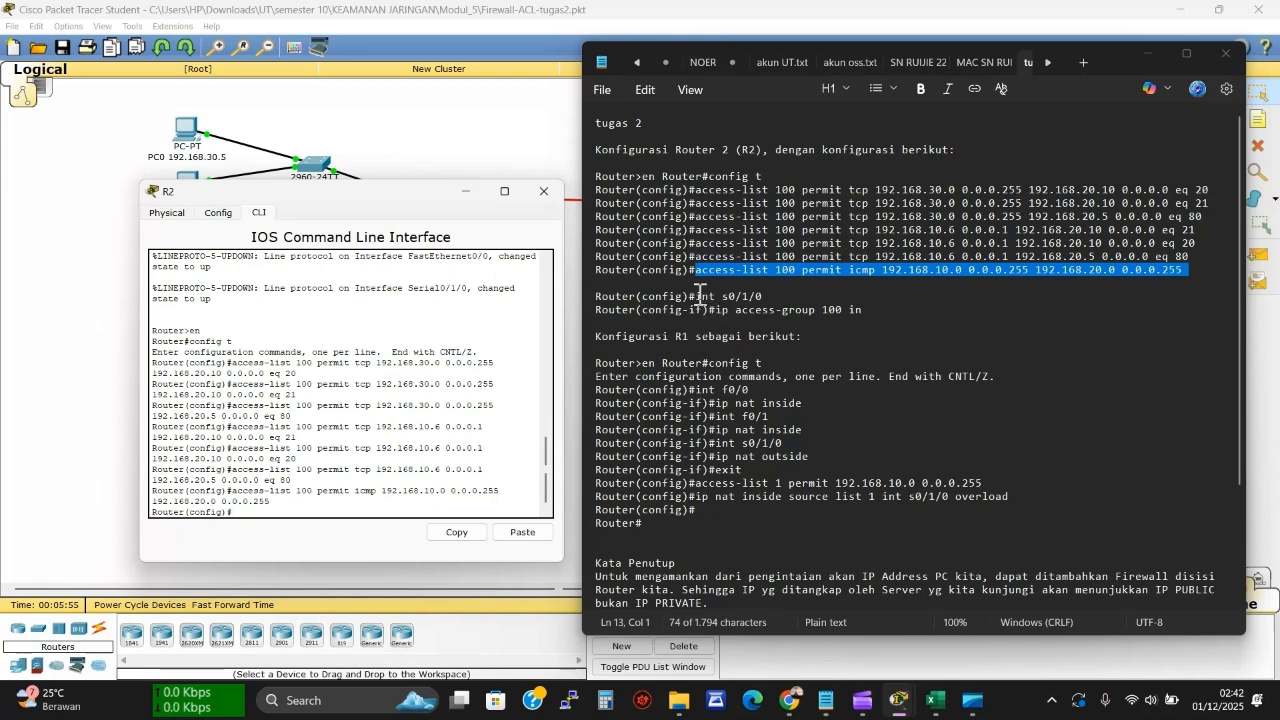
Apply access list 100 inbound on interface s0/1/0 with ip access-group 100 in
{"action": "left_click_drag", "start_coordinate": [697, 296], "coordinate": [765, 296]}
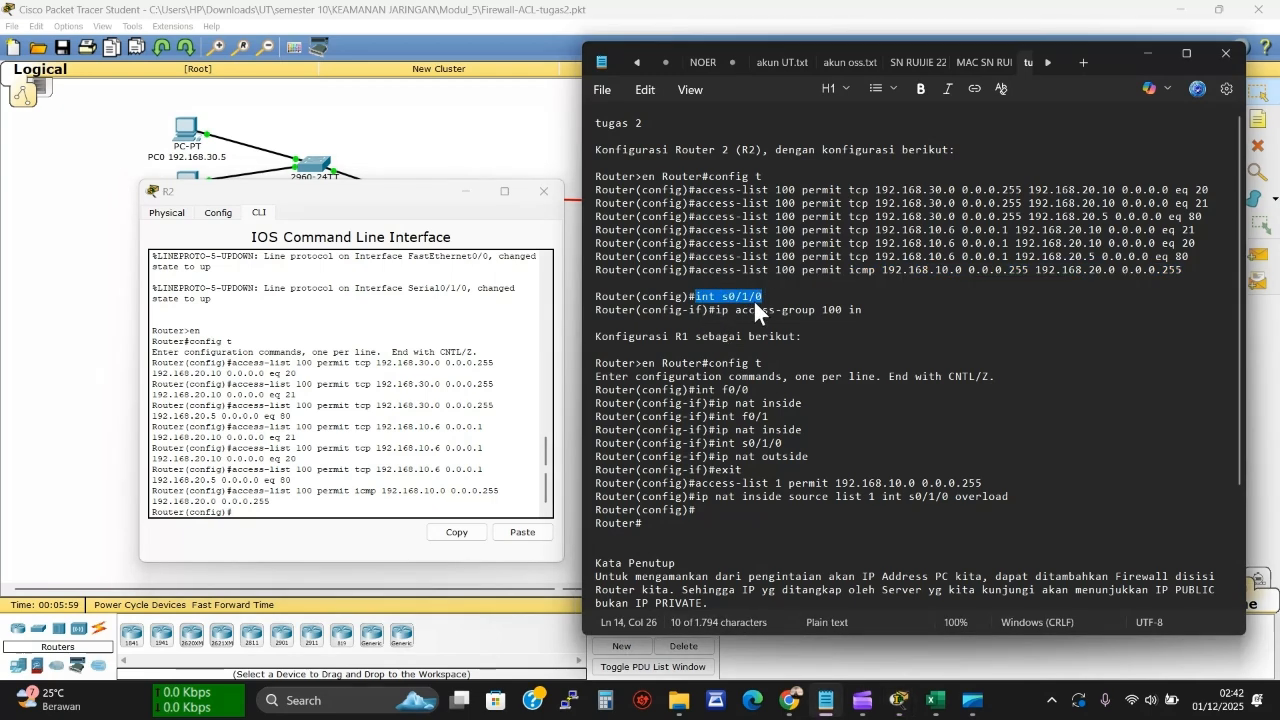
{"action": "left_click", "coordinate": [262, 514]}
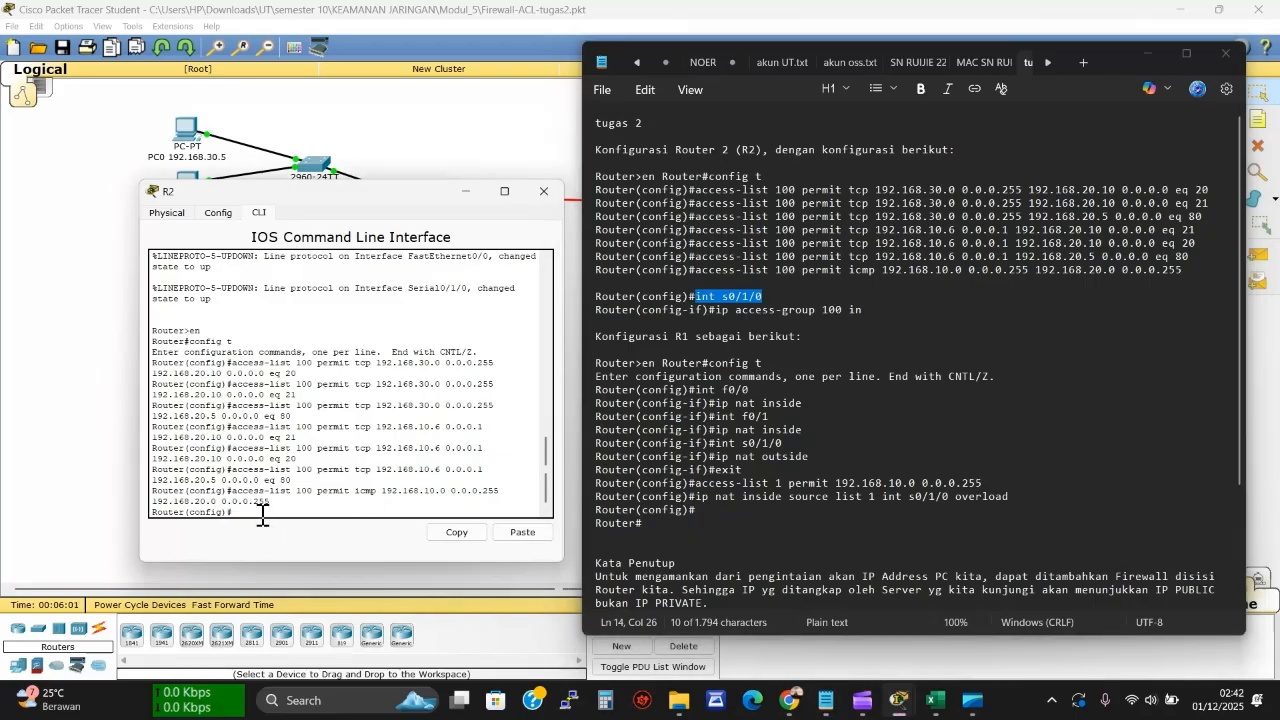
{"action": "left_click", "coordinate": [521, 533]}
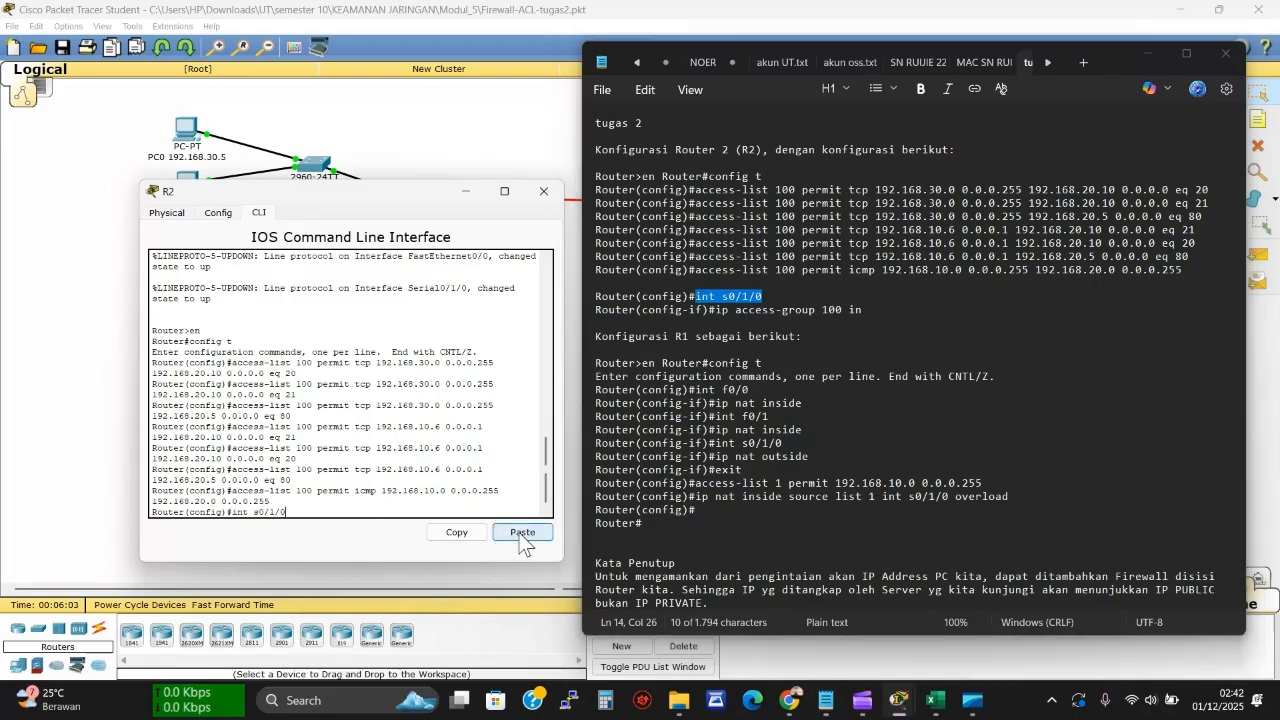
{"action": "key", "text": "Return"}
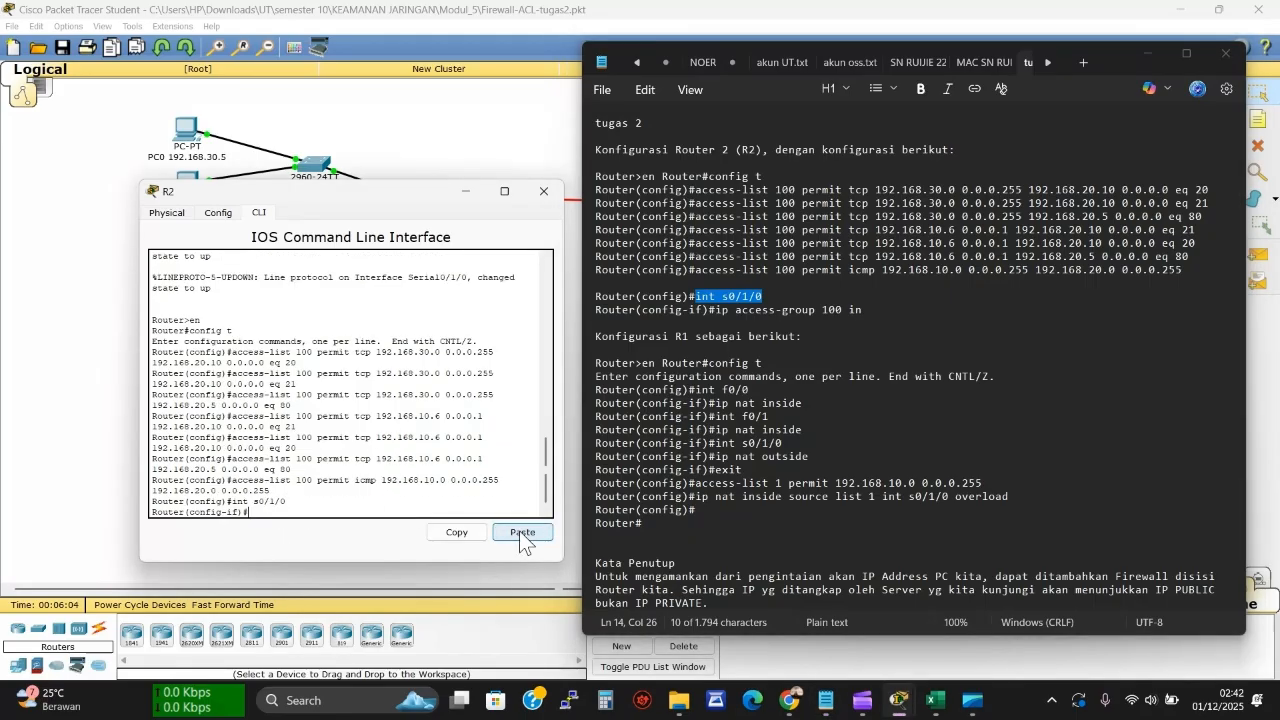
{"action": "left_click", "coordinate": [719, 312]}
{"action": "left_click_drag", "start_coordinate": [724, 316], "coordinate": [901, 313]}
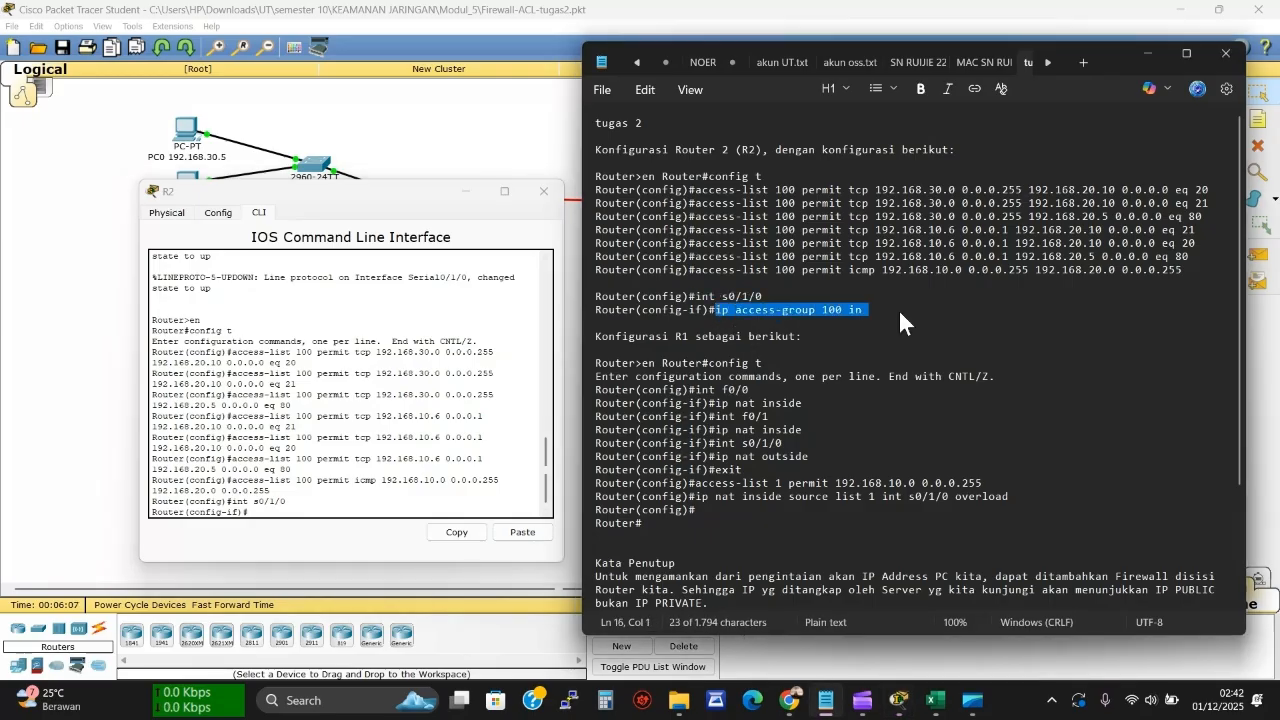
{"action": "left_click", "coordinate": [333, 510]}
{"action": "left_click", "coordinate": [522, 532]}
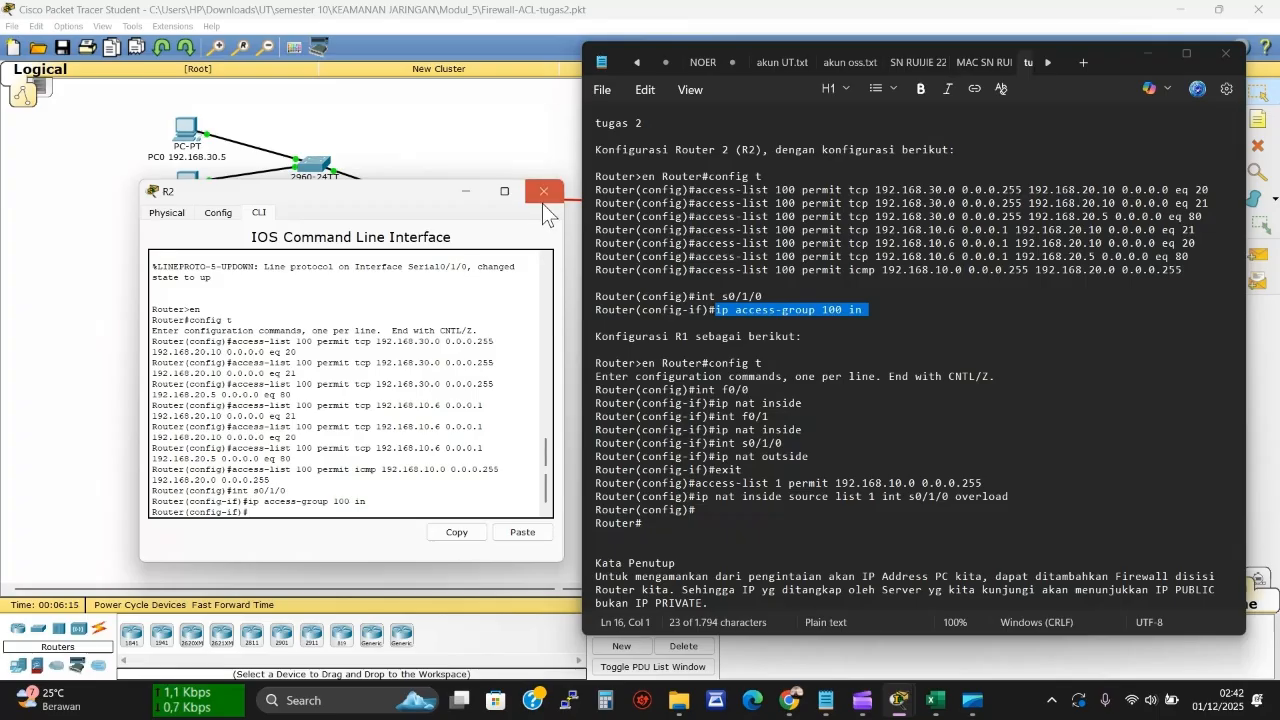
{"action": "left_click", "coordinate": [214, 215]}
{"action": "left_click", "coordinate": [574, 152]}
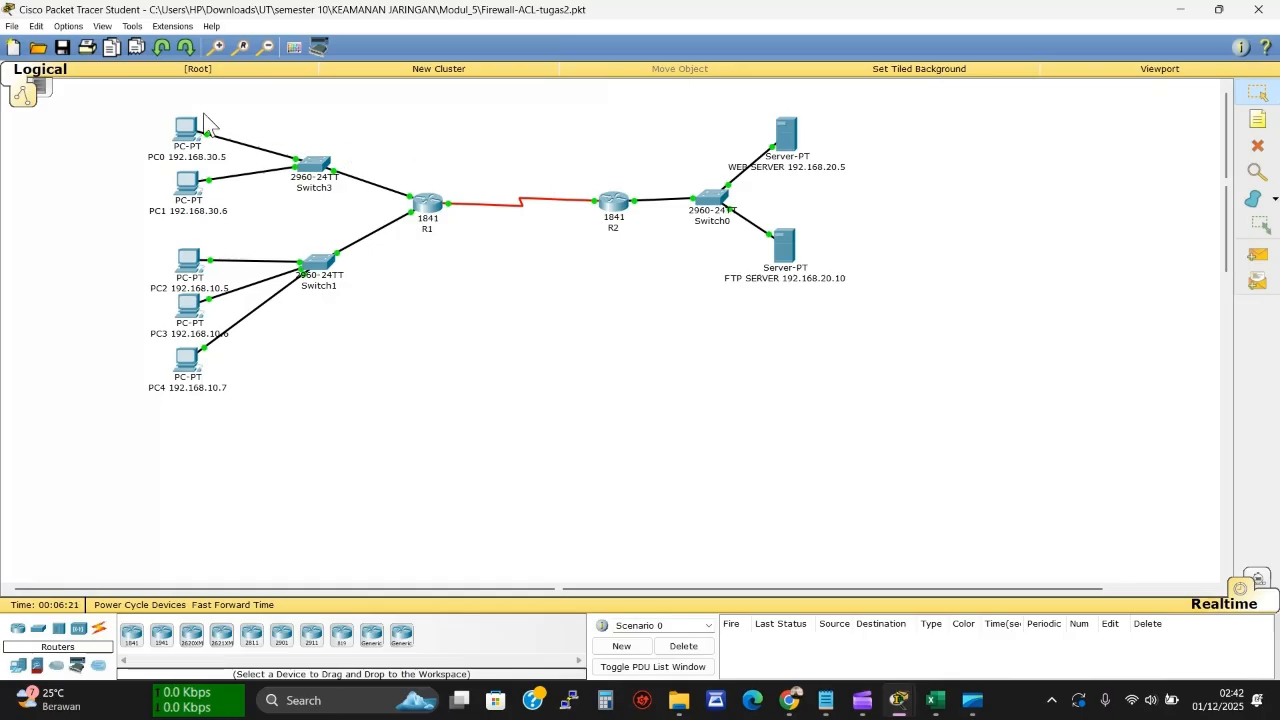
Clear the K3:M5 selection in Excel's Tabel 4, then select all five PCs and both servers in Packet Tracer
{"action": "left_click", "coordinate": [934, 706]}
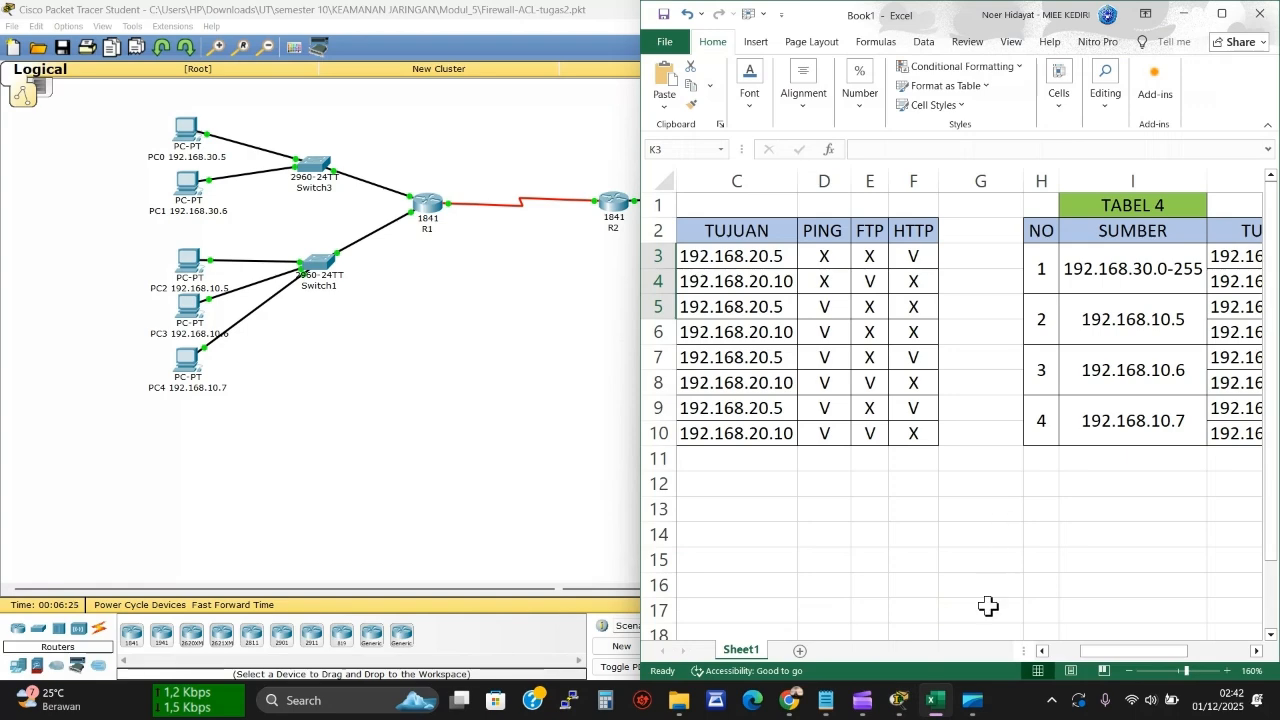
{"action": "left_click", "coordinate": [1072, 657]}
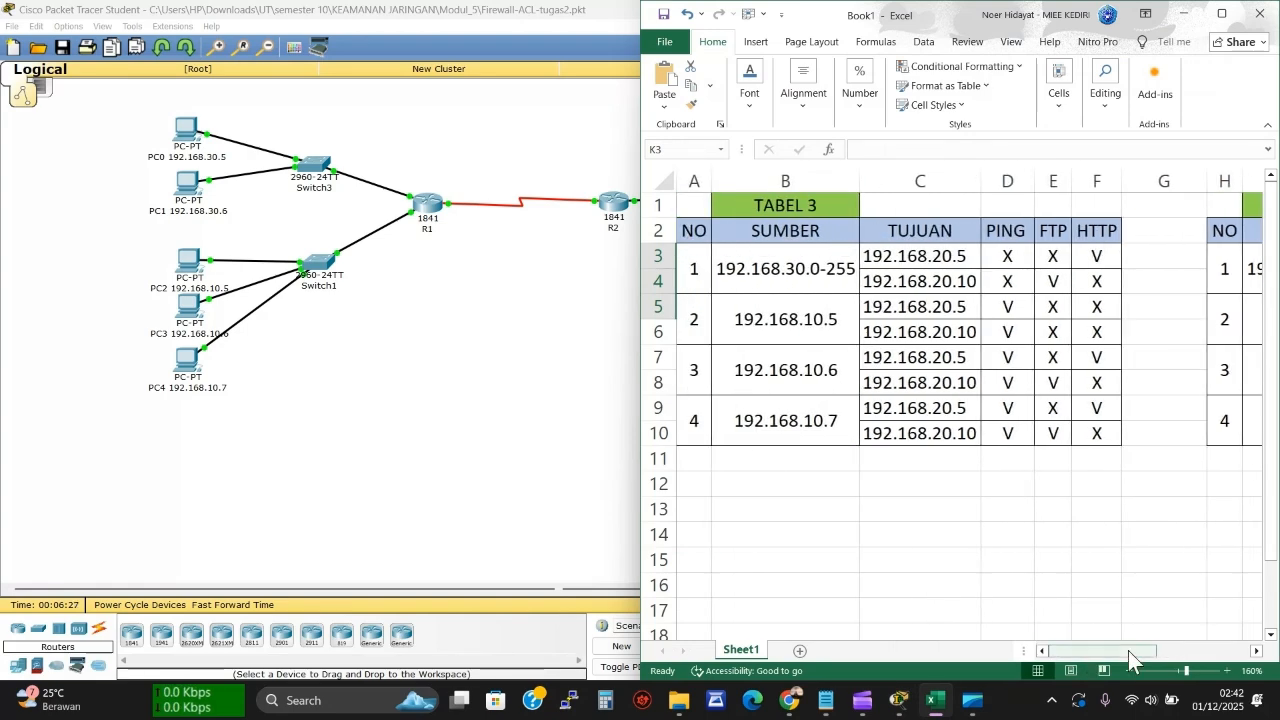
{"action": "left_click_drag", "start_coordinate": [1128, 651], "coordinate": [1220, 648]}
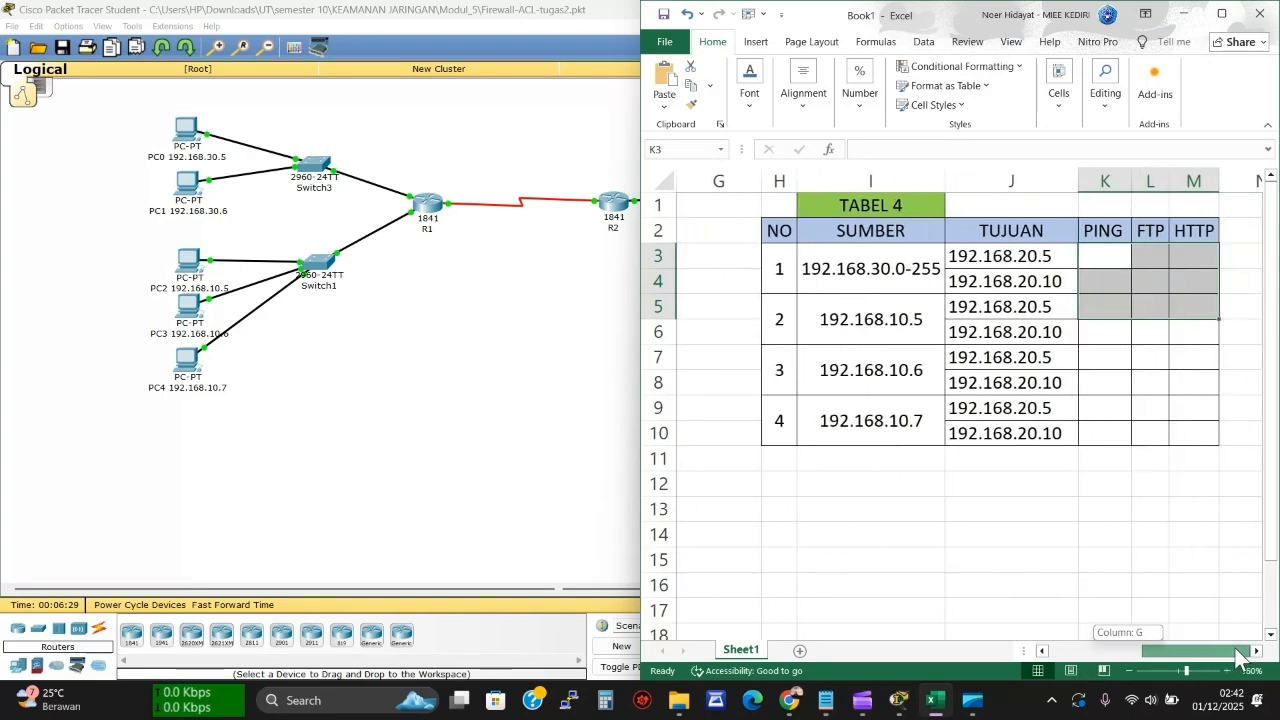
{"action": "left_click", "coordinate": [1193, 569]}
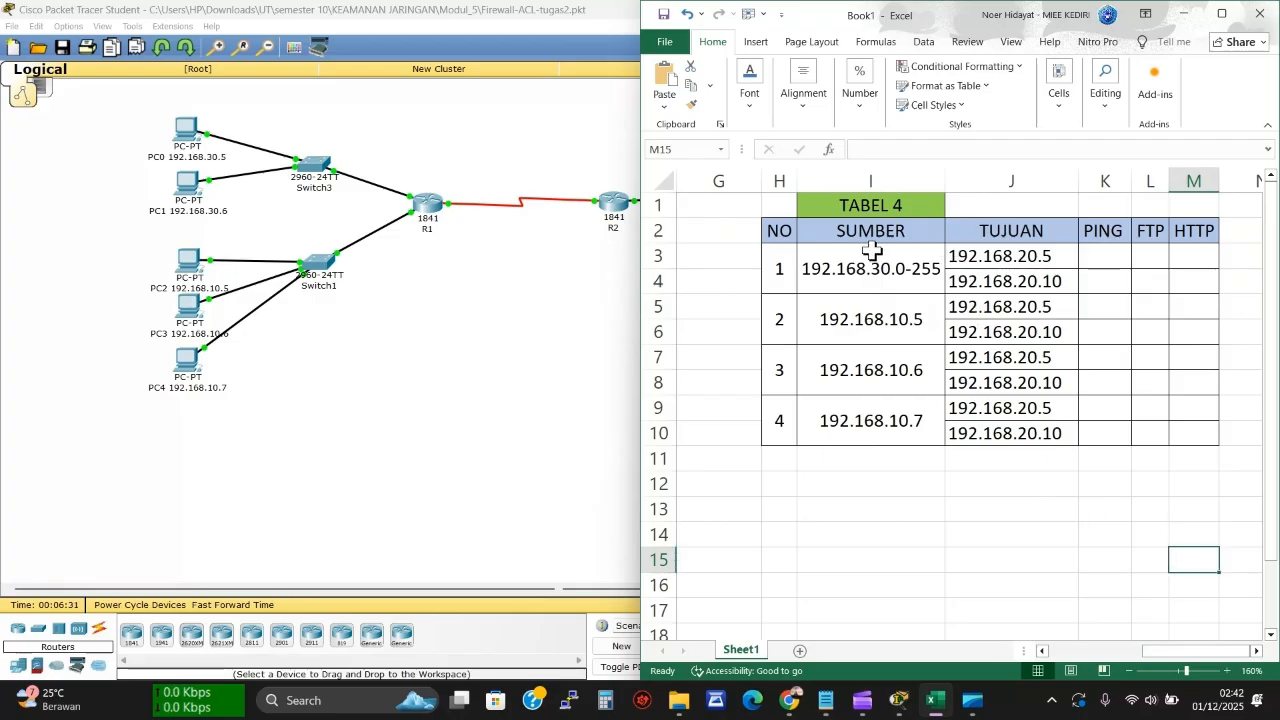
{"action": "left_click_drag", "start_coordinate": [128, 107], "coordinate": [229, 425]}
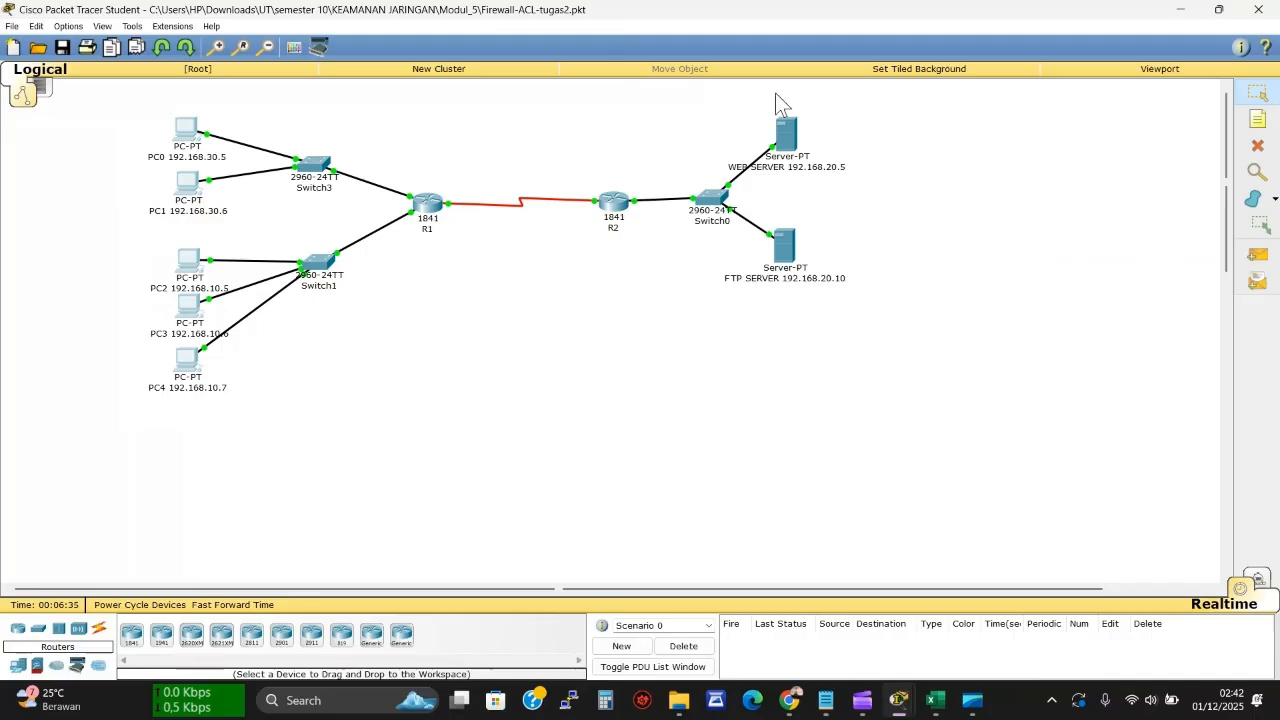
{"action": "left_click_drag", "start_coordinate": [746, 90], "coordinate": [842, 326]}
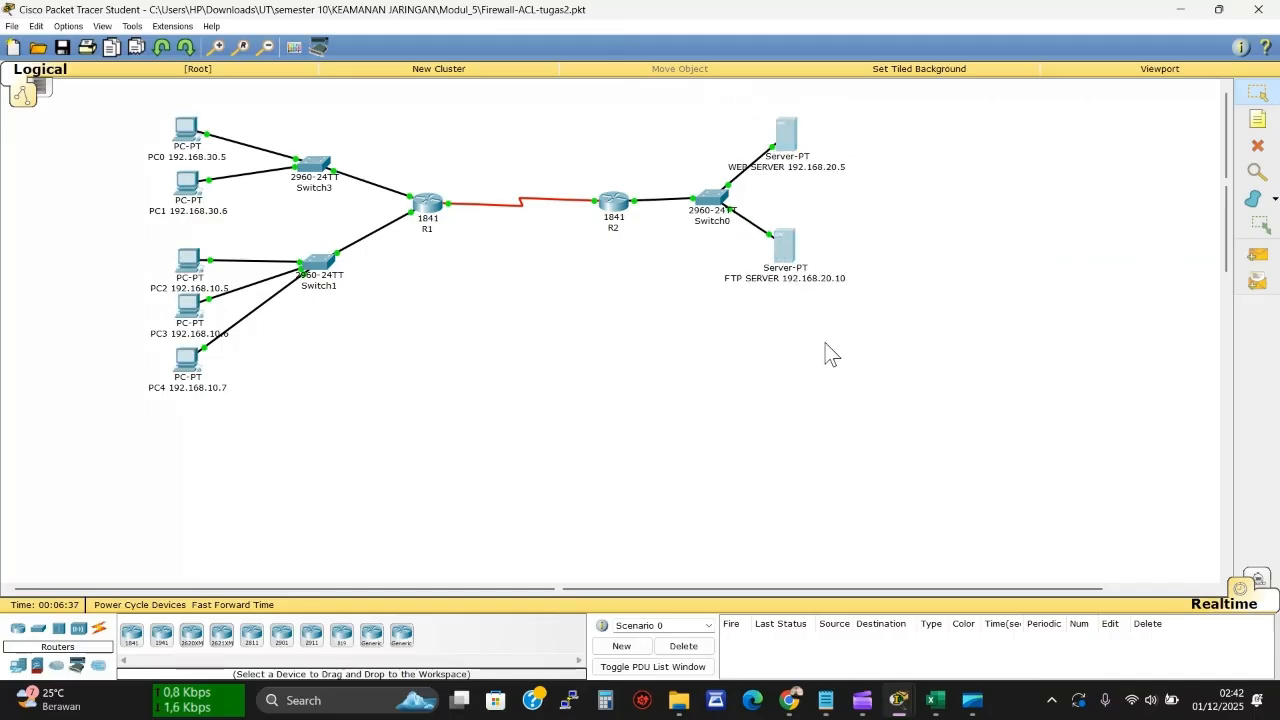
Ping 192.168.20.5 from PC0's command prompt; it returns destination host unreachable with 100% loss
{"action": "left_click", "coordinate": [186, 140]}
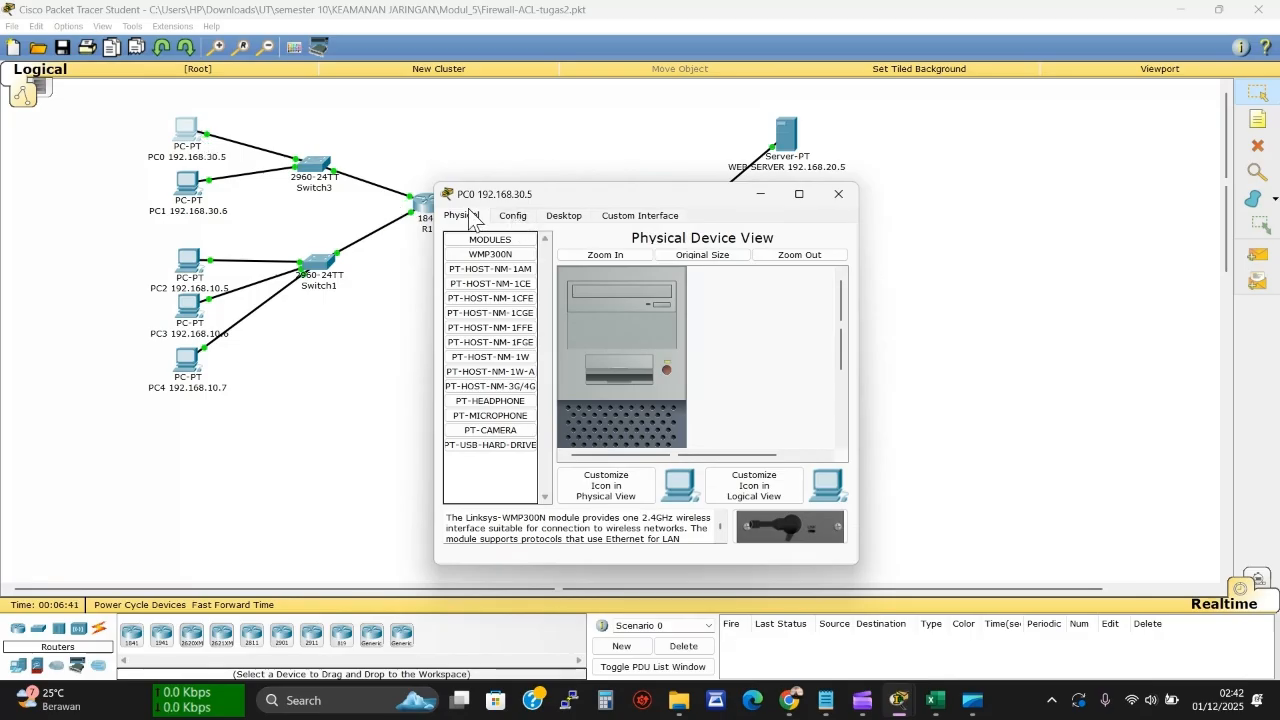
{"action": "left_click", "coordinate": [568, 216]}
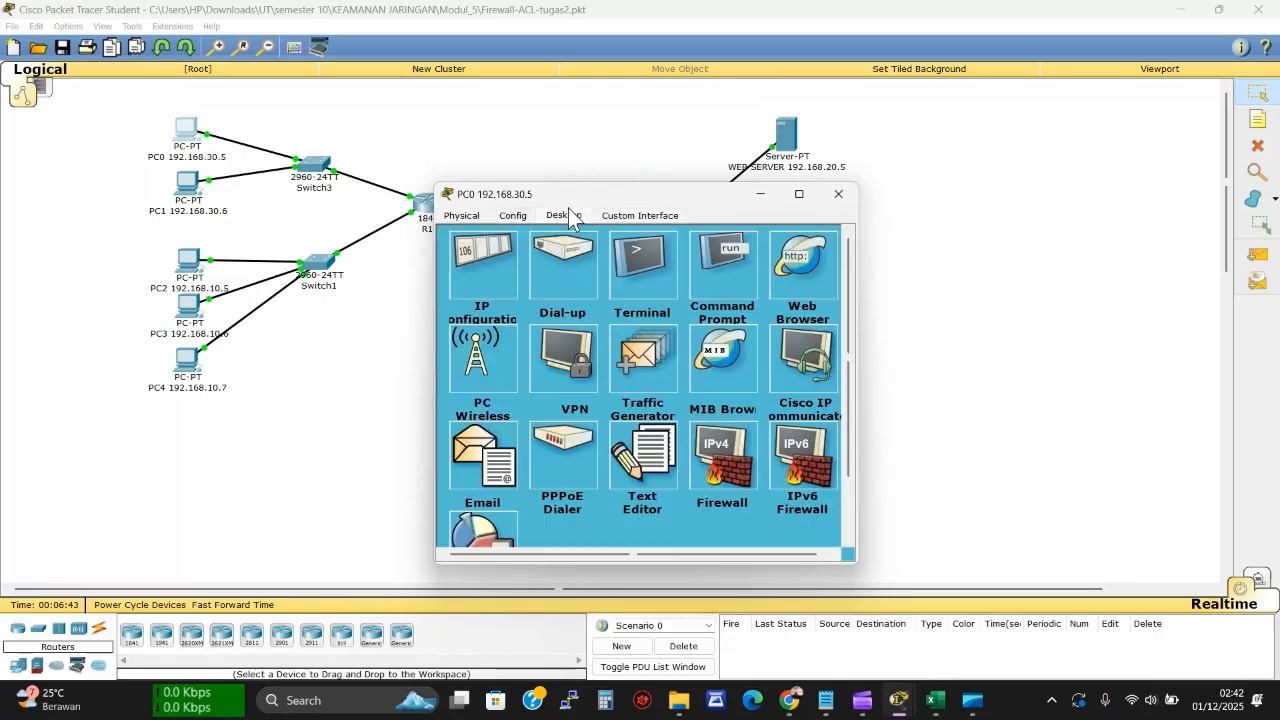
{"action": "left_click", "coordinate": [701, 275]}
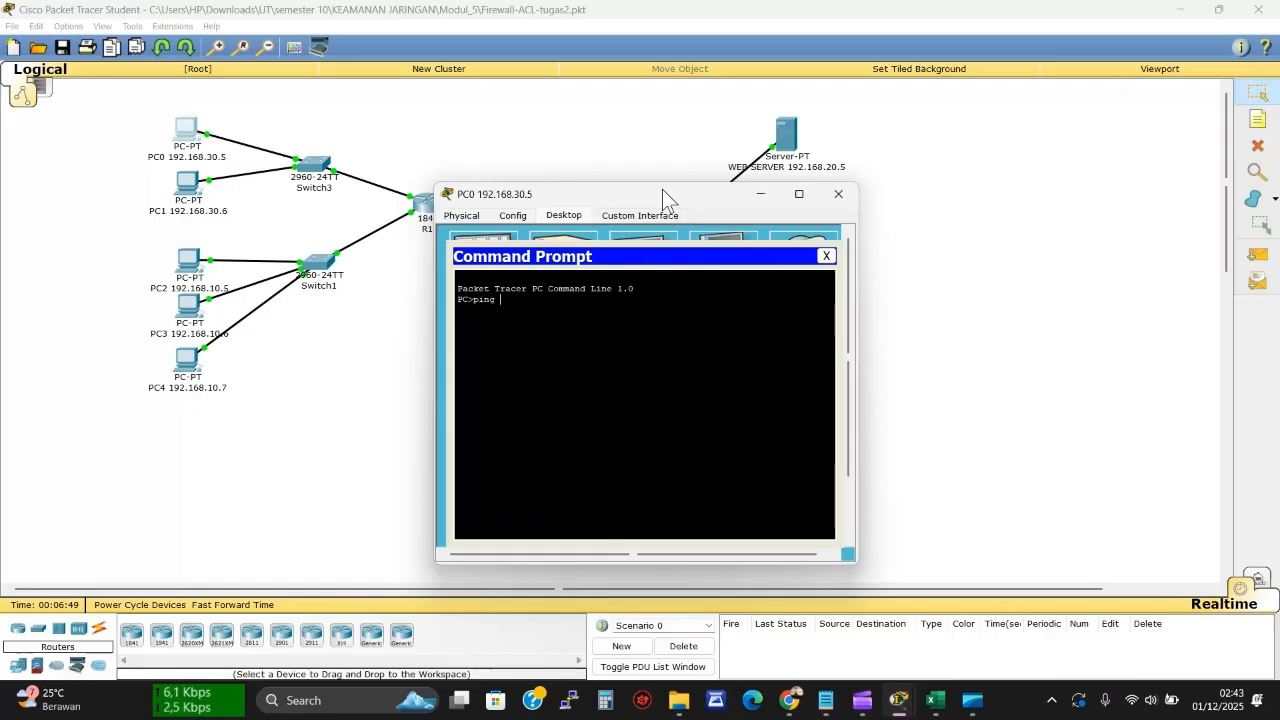
{"action": "left_click_drag", "start_coordinate": [662, 189], "coordinate": [472, 193]}
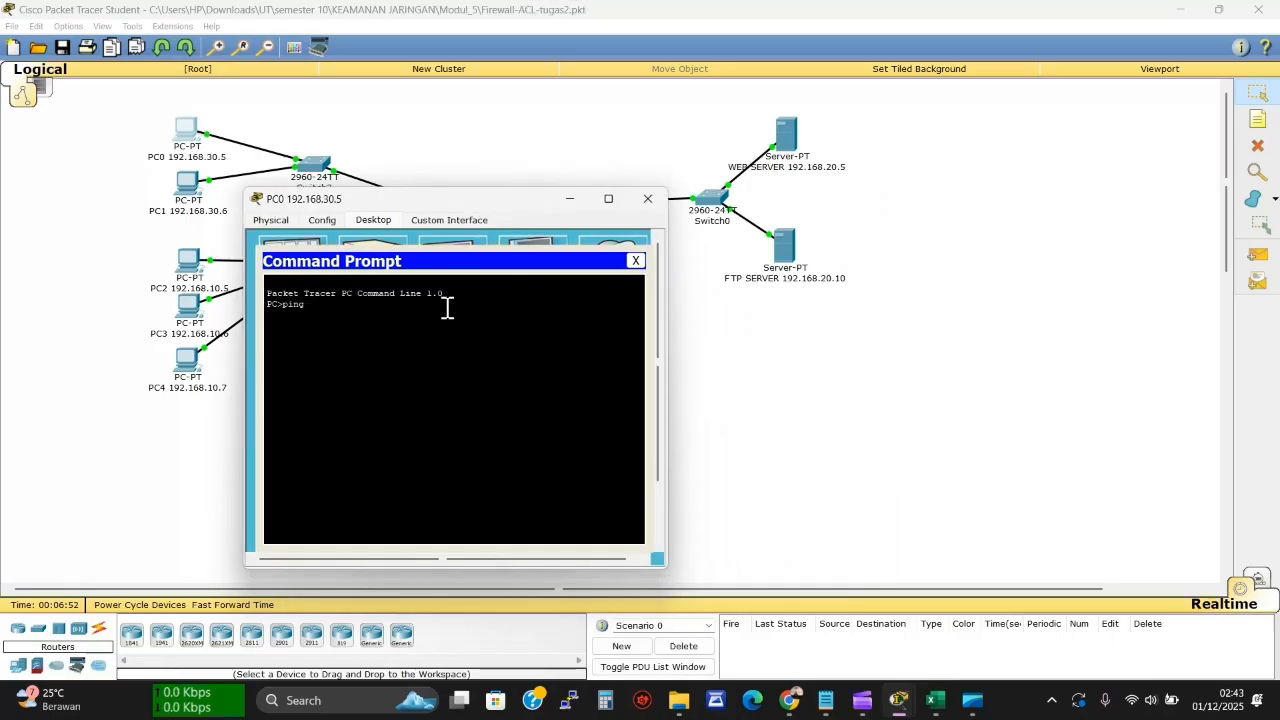
{"action": "type", "text": "68.20.5"}
{"action": "key", "text": "Return"}
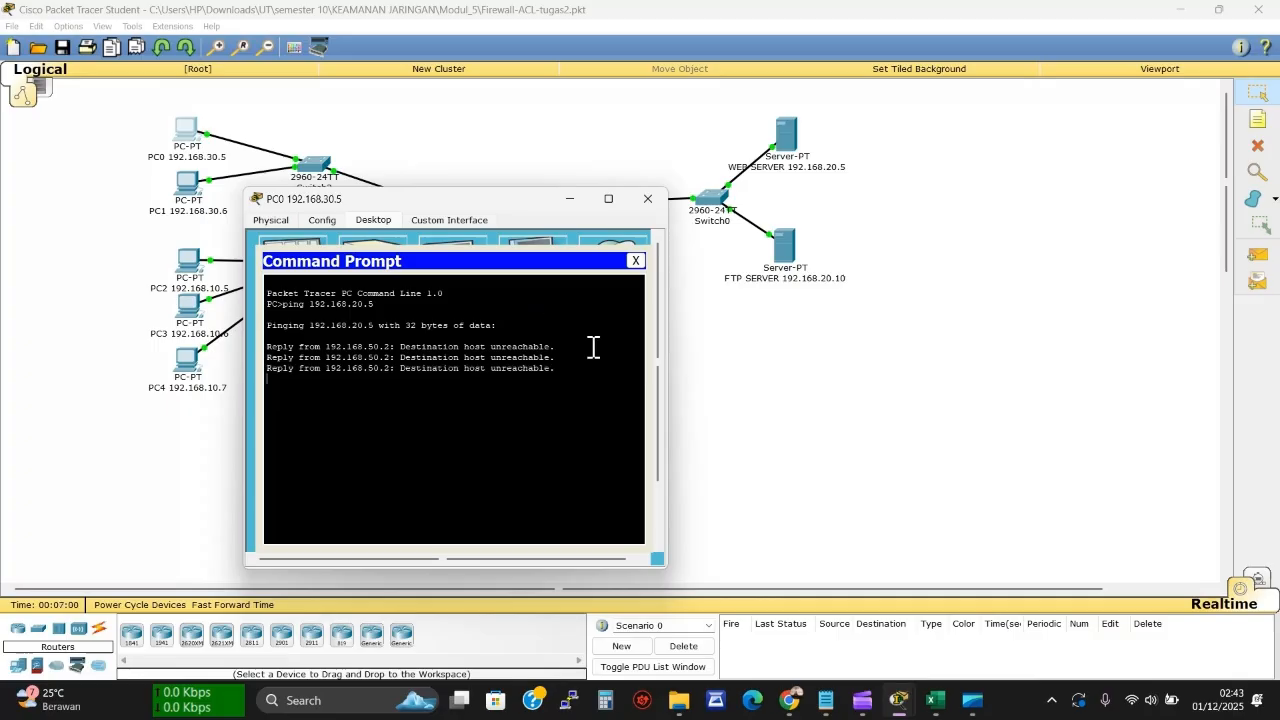
Enter a capital X under PING in cell K3 of Tabel 4 row 1
{"action": "left_click", "coordinate": [935, 703]}
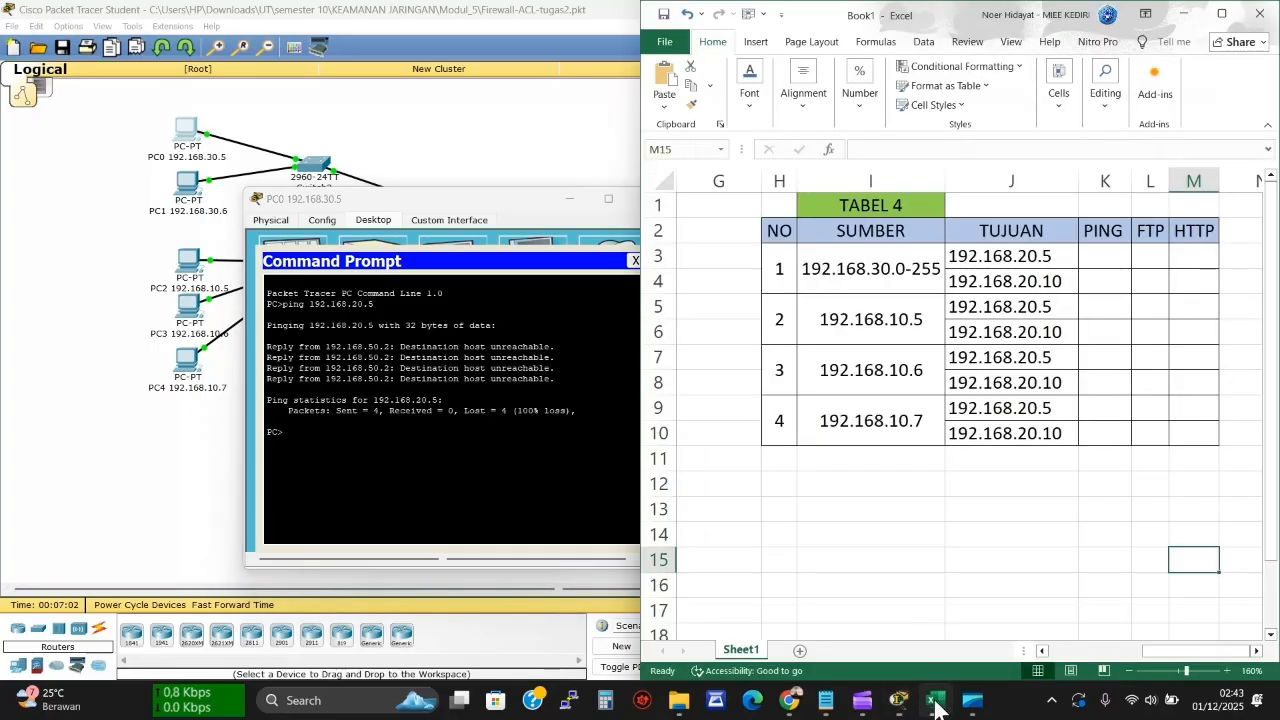
{"action": "left_click", "coordinate": [1103, 260]}
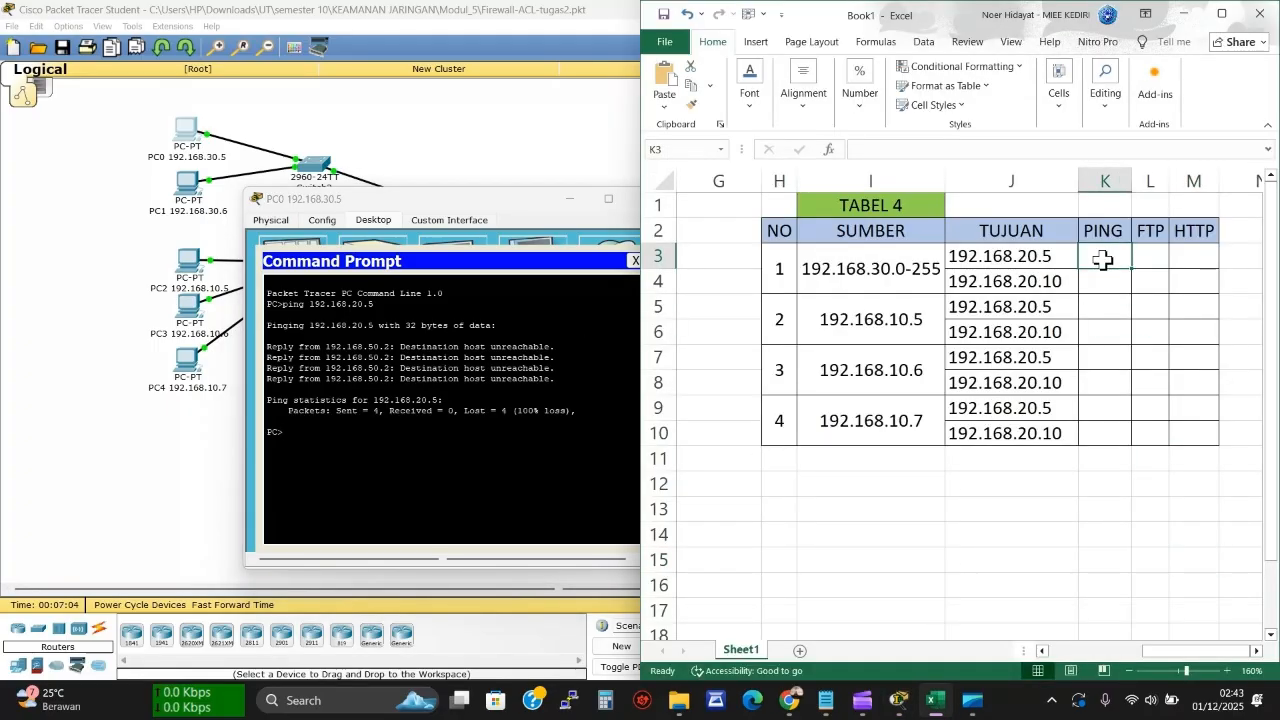
{"action": "type", "text": "x"}
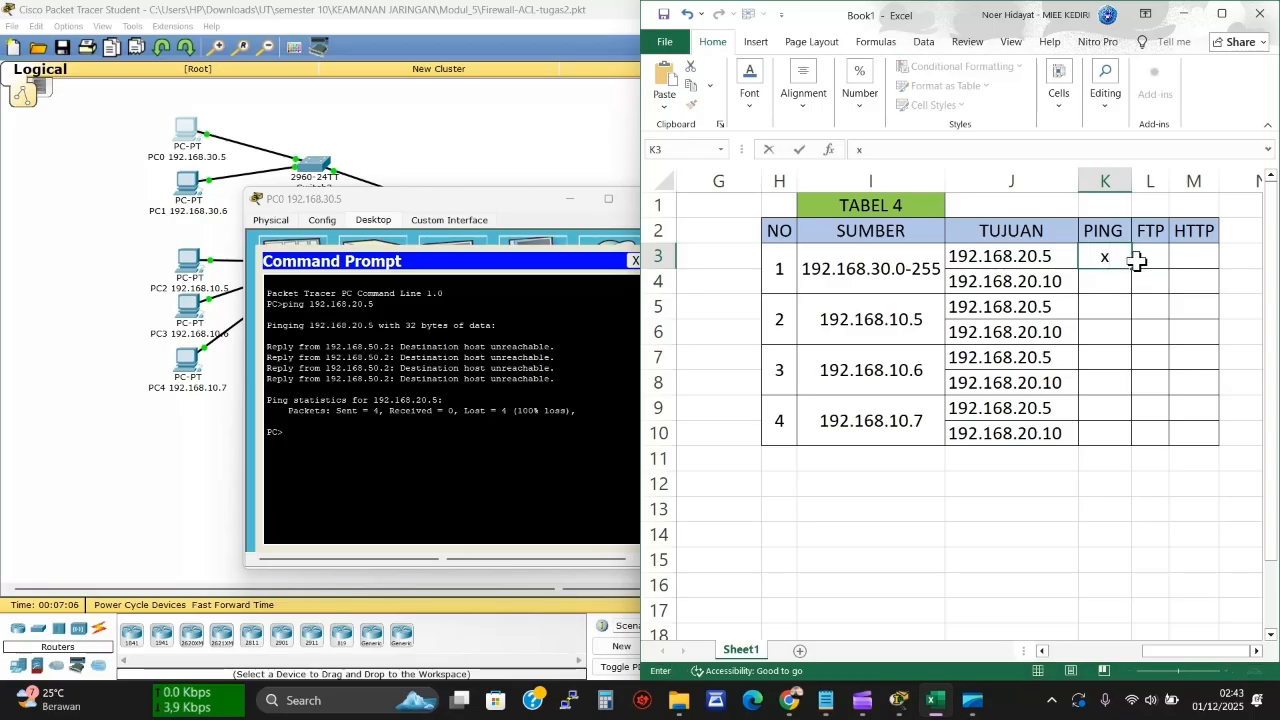
{"action": "left_click", "coordinate": [1143, 258]}
{"action": "left_click", "coordinate": [1105, 258]}
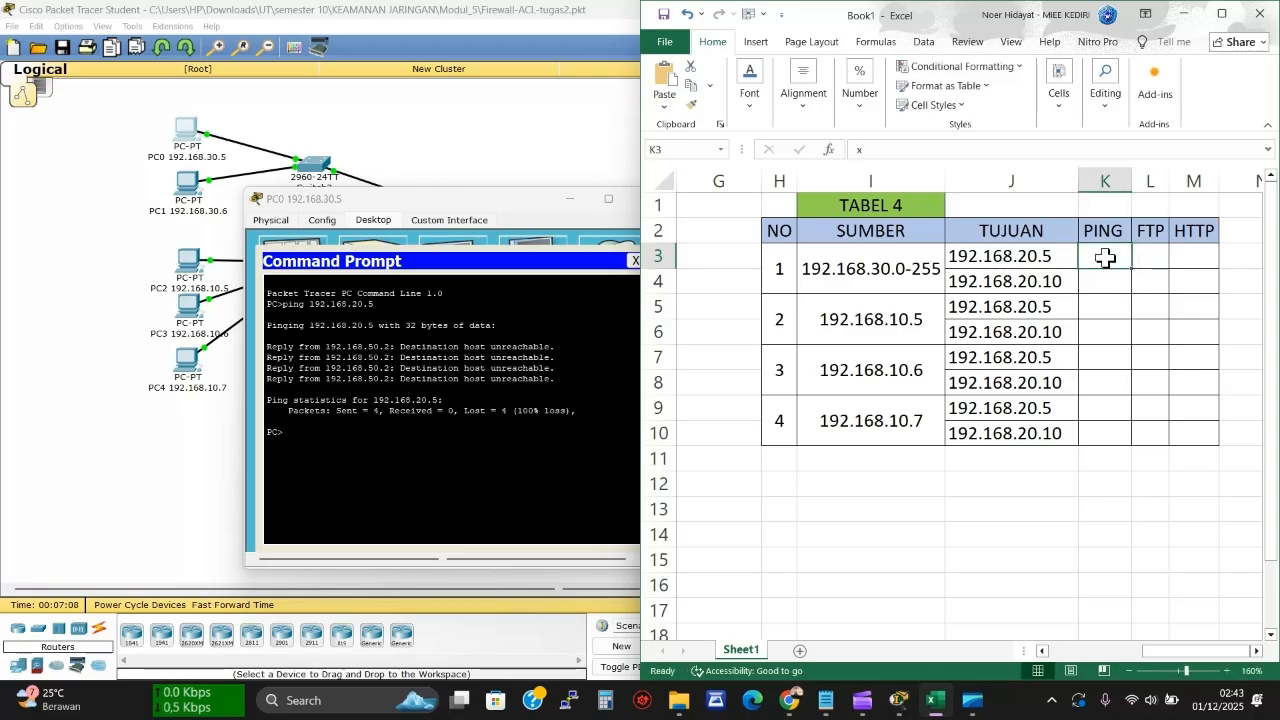
{"action": "type", "text": "X"}
{"action": "left_click", "coordinate": [1140, 259]}
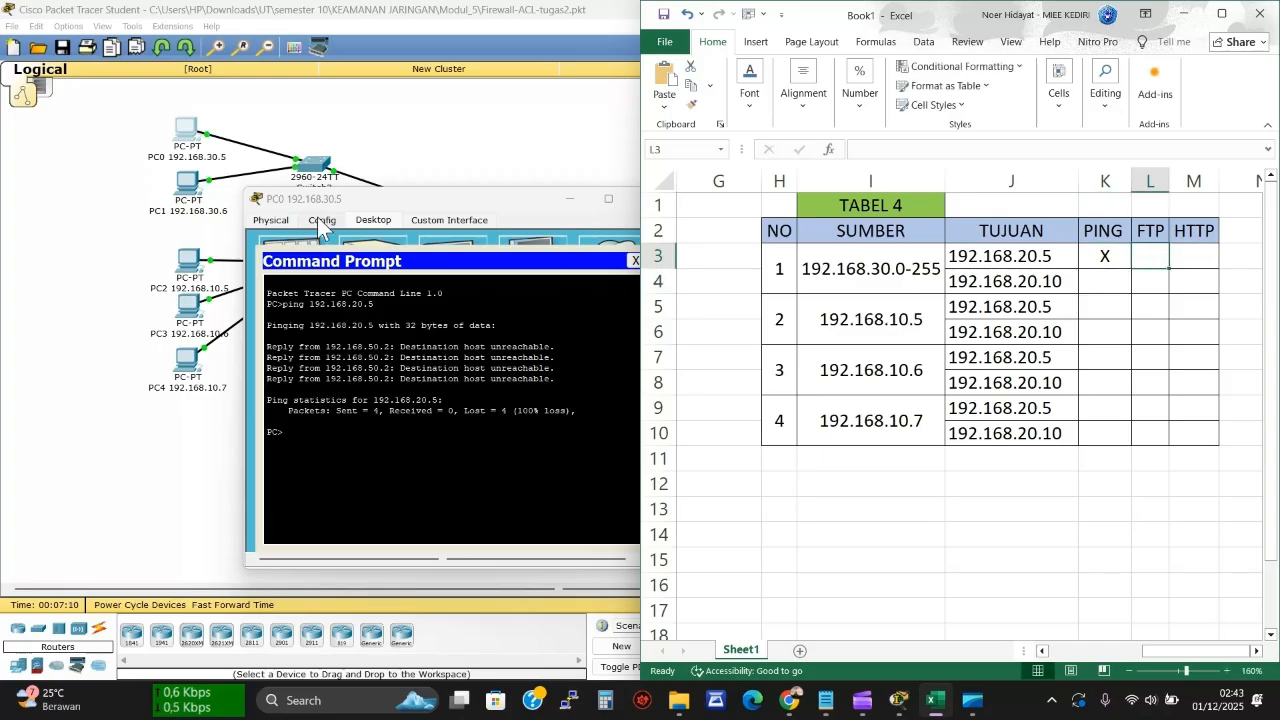
Run 'FTP 192.168.20.5' from PC0's command prompt, which times out
{"action": "left_click", "coordinate": [504, 219]}
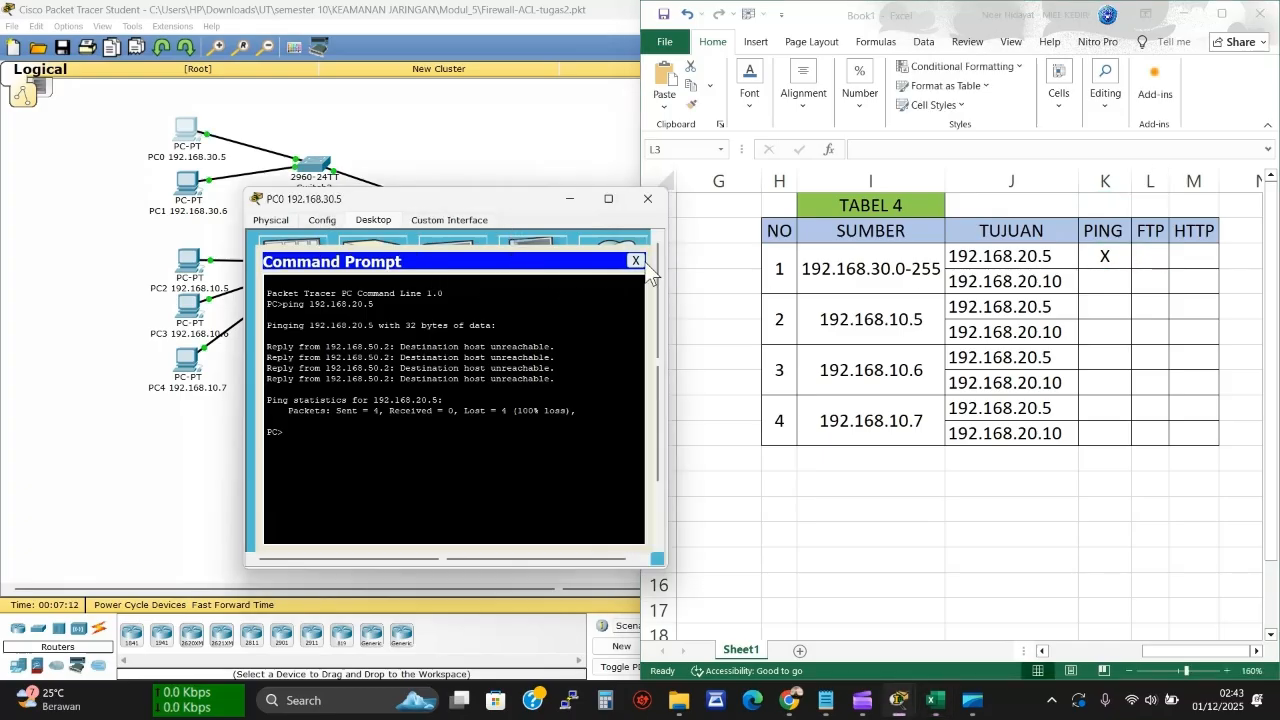
{"action": "left_click", "coordinate": [633, 261]}
{"action": "left_click", "coordinate": [534, 278]}
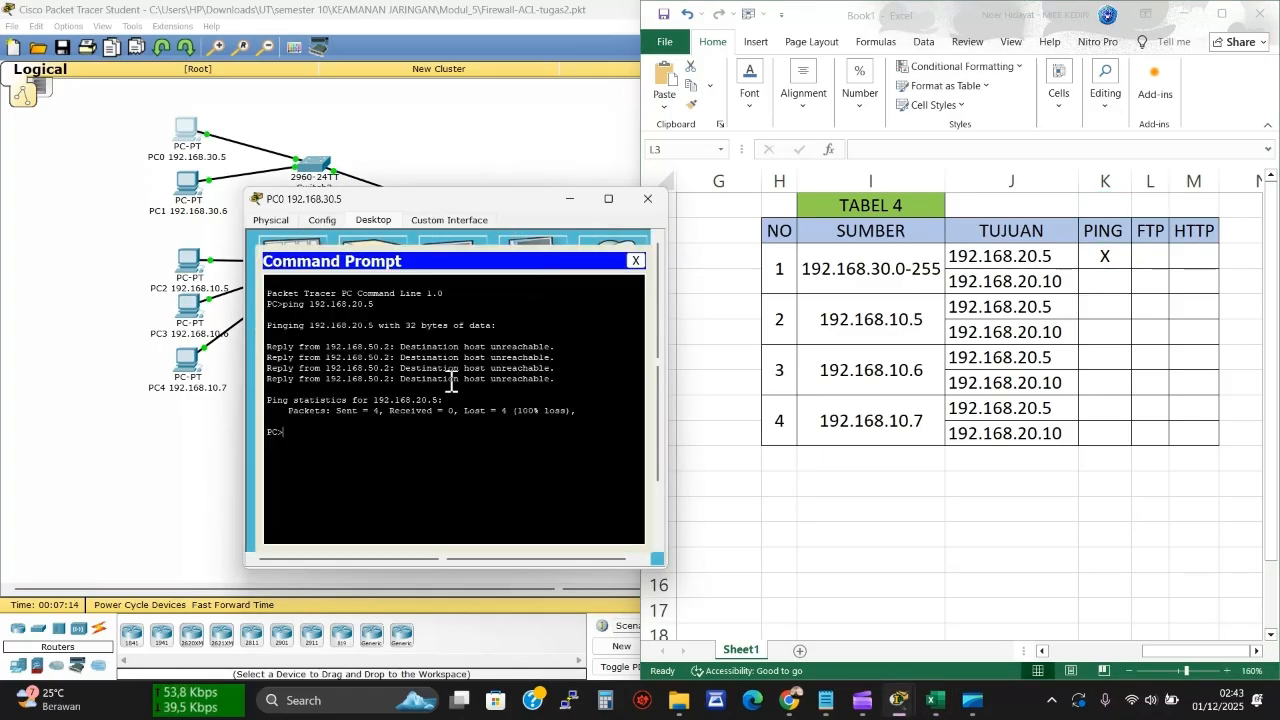
{"action": "type", "text": "FTP "}
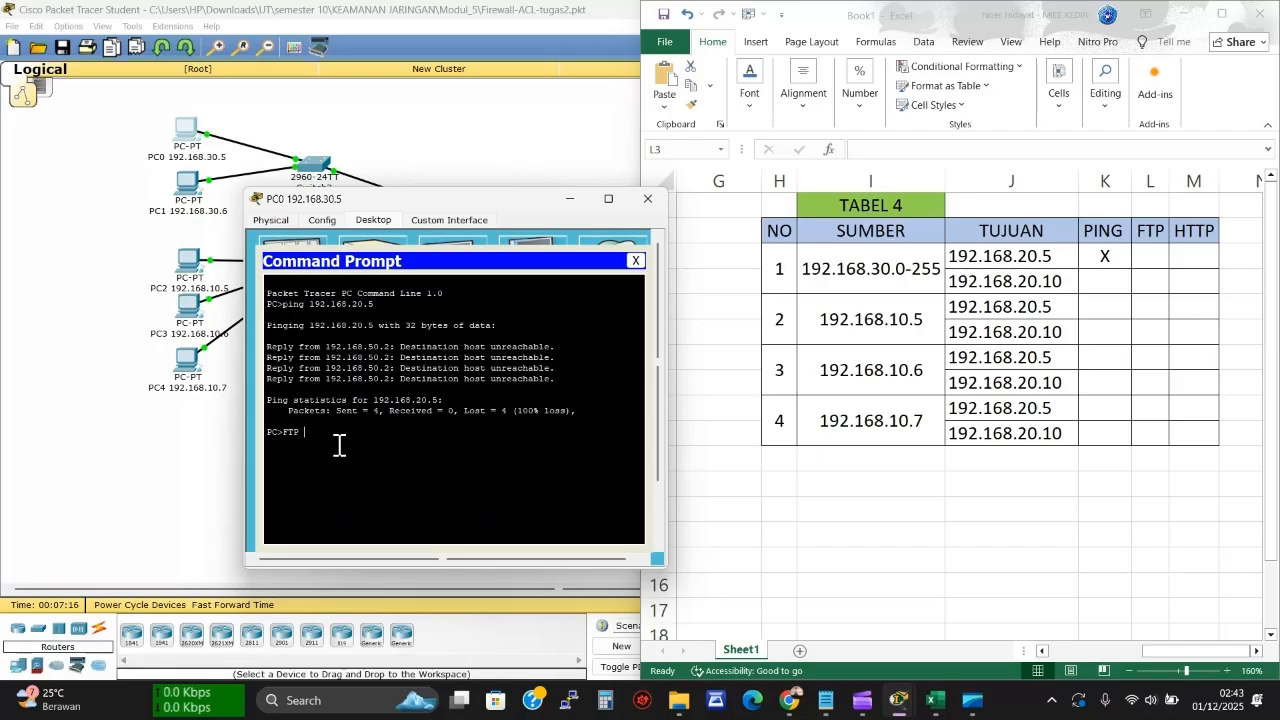
{"action": "type", "text": "192.168.20.5"}
{"action": "left_click_drag", "start_coordinate": [525, 206], "coordinate": [392, 199]}
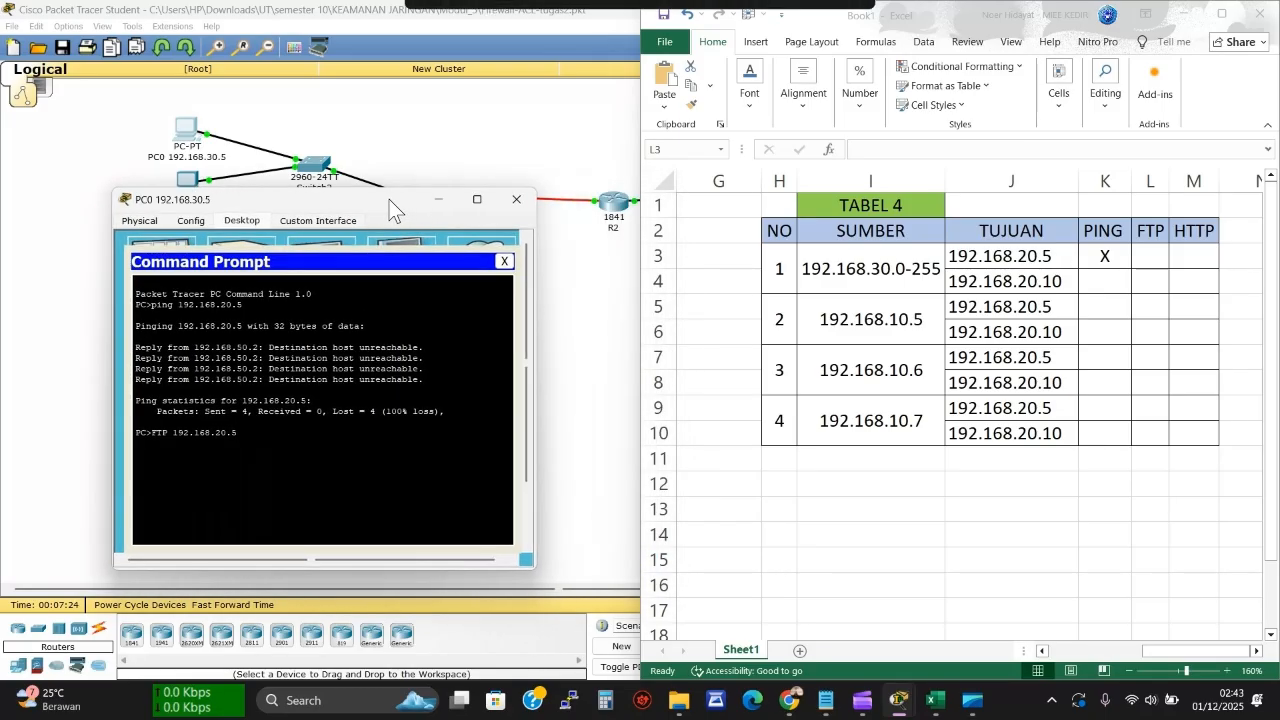
{"action": "key", "text": "Return"}
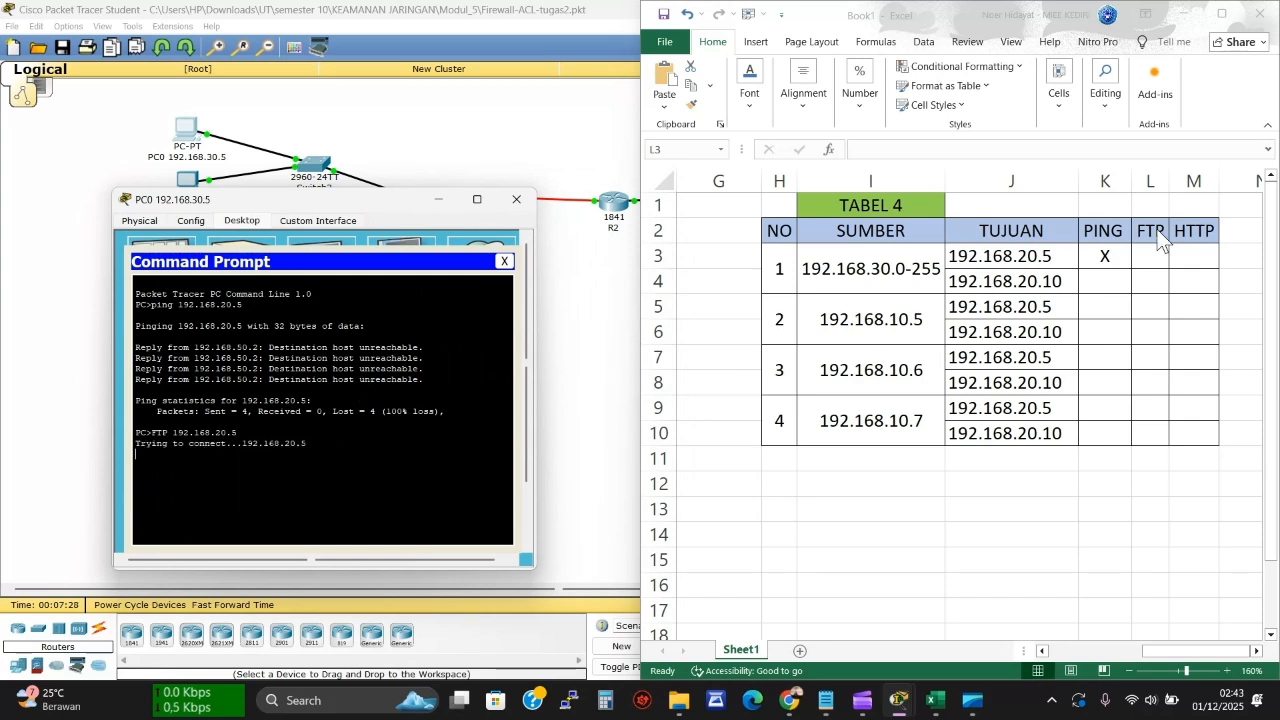
Enter X under FTP in cell L3
{"action": "left_click", "coordinate": [1150, 255]}
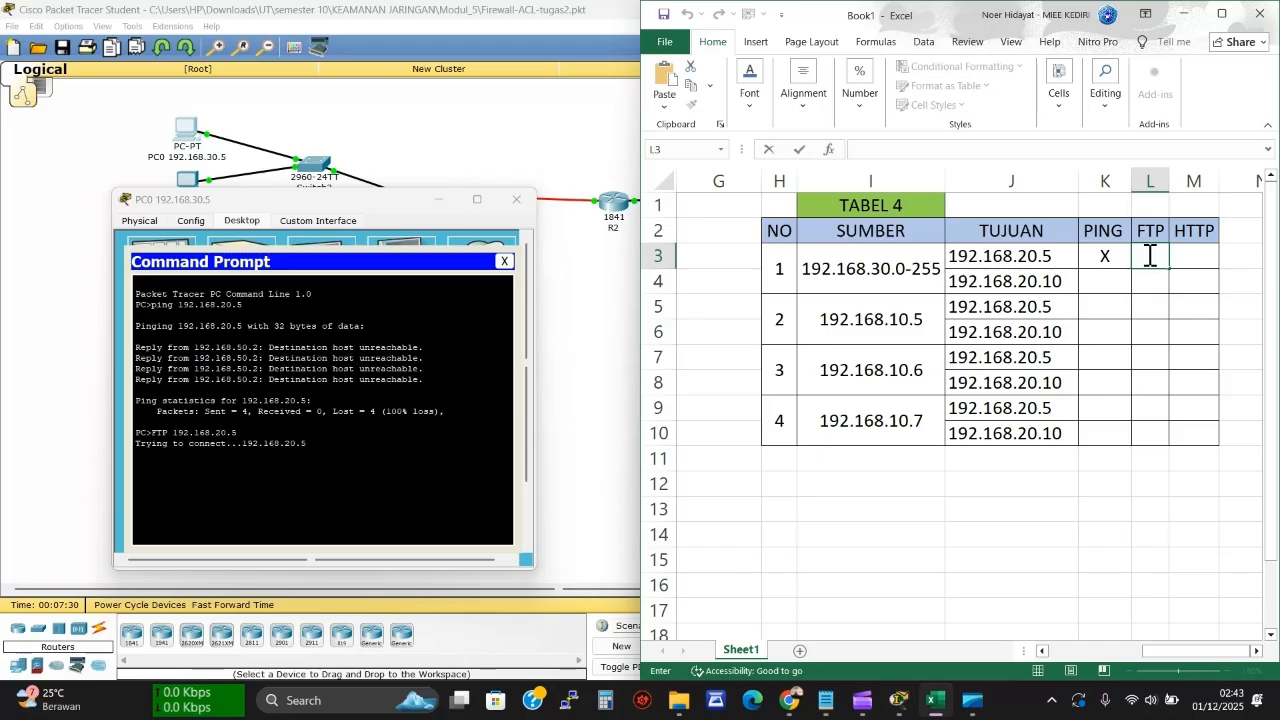
{"action": "type", "text": "X"}
{"action": "left_click", "coordinate": [1175, 266]}
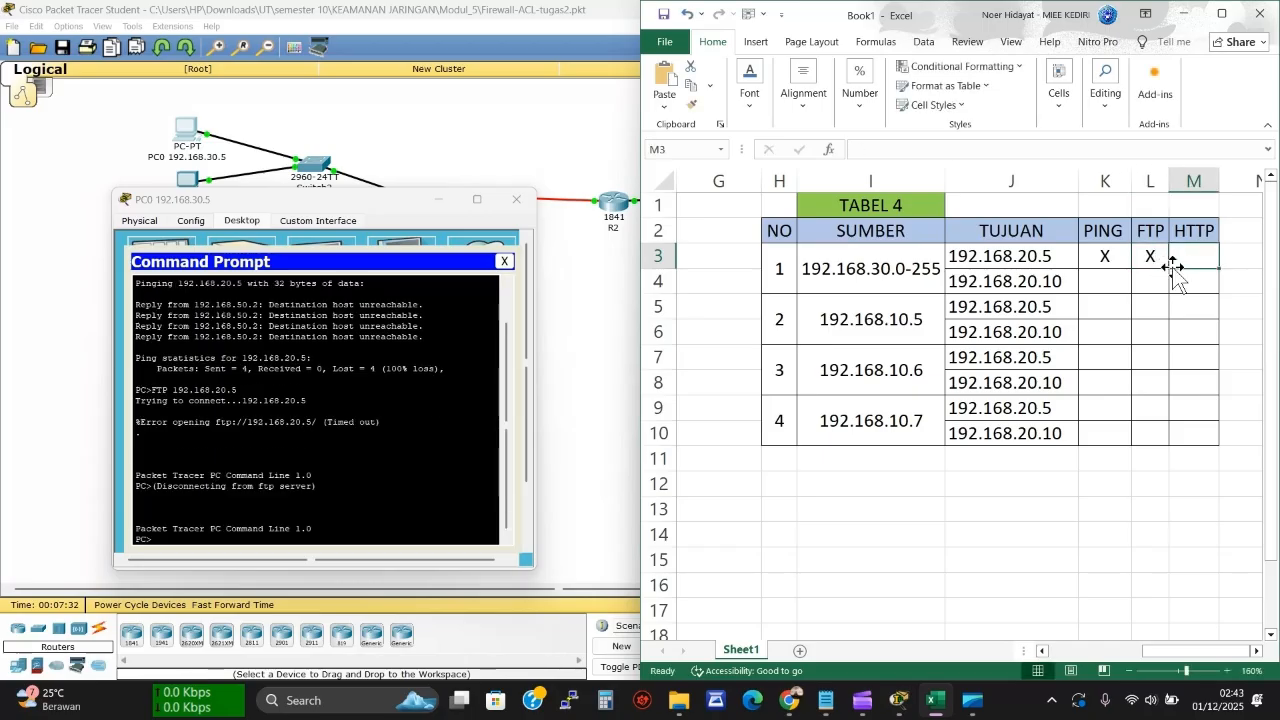
Load the WEB SERVER page at 192.168.20.5 in PC0's web browser
{"action": "left_click", "coordinate": [505, 261]}
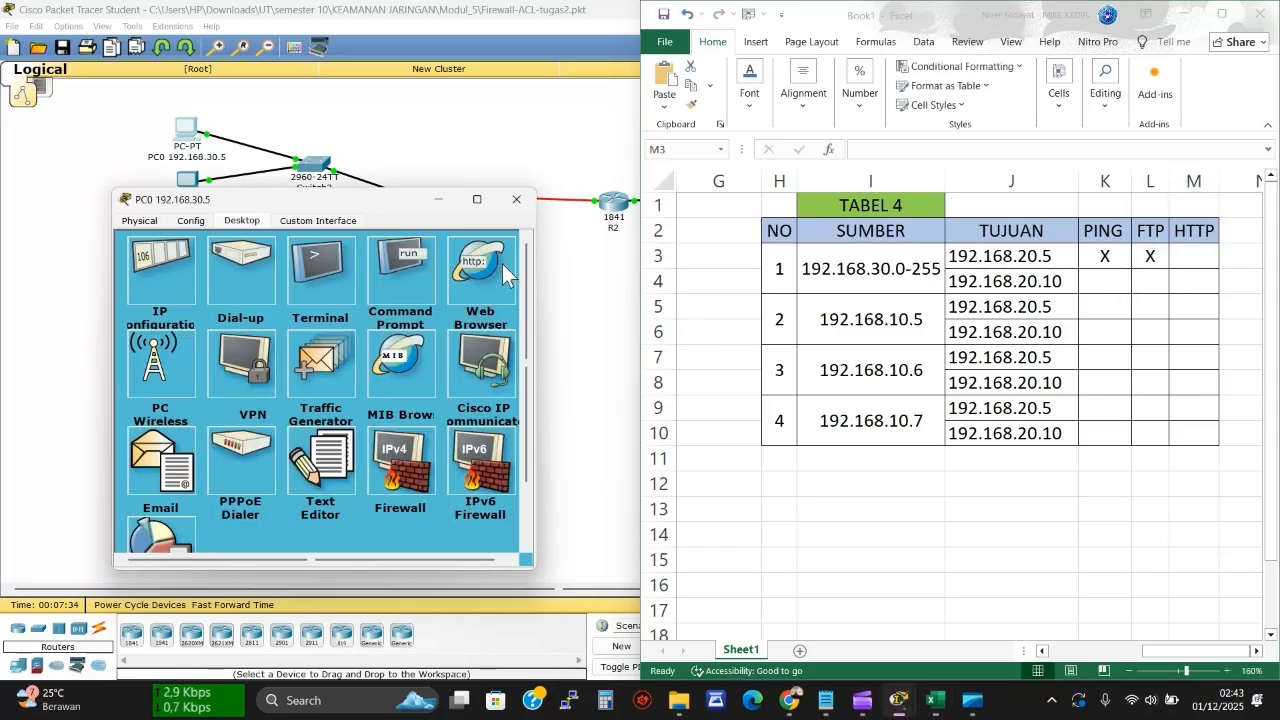
{"action": "left_click", "coordinate": [480, 290]}
{"action": "left_click", "coordinate": [337, 283]}
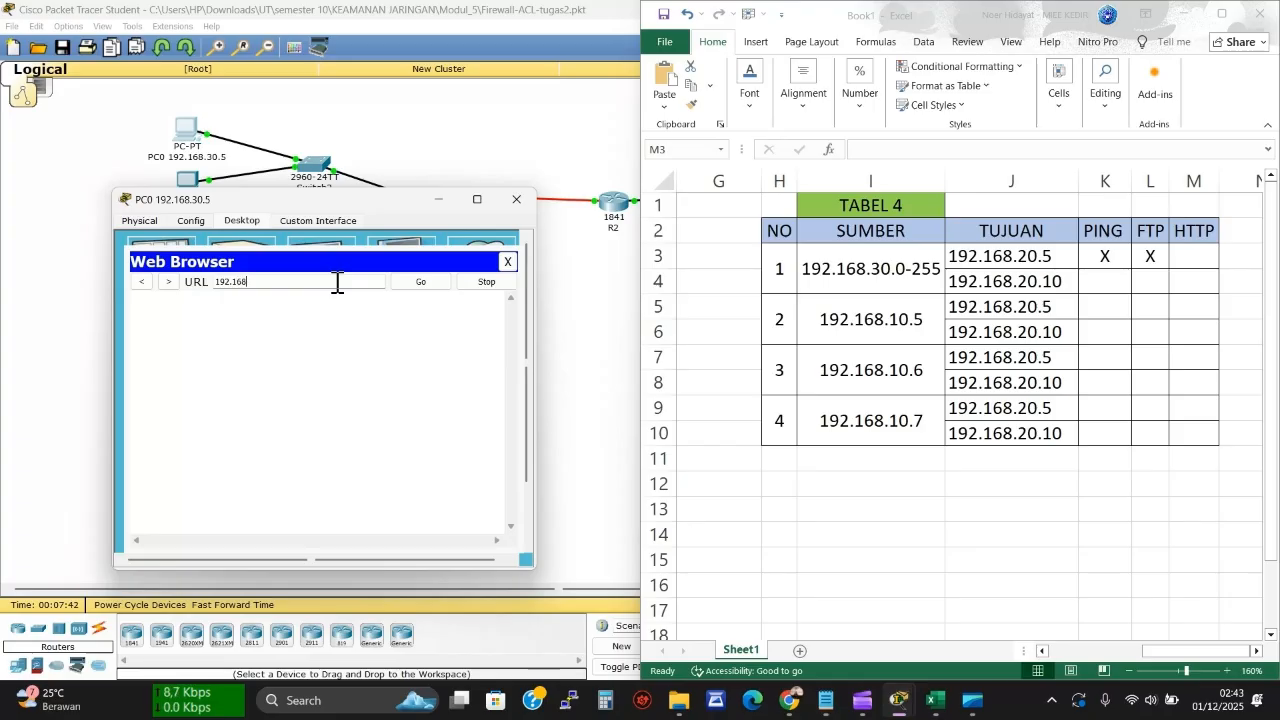
{"action": "type", "text": "192.168.20"}
{"action": "type", "text": ".5"}
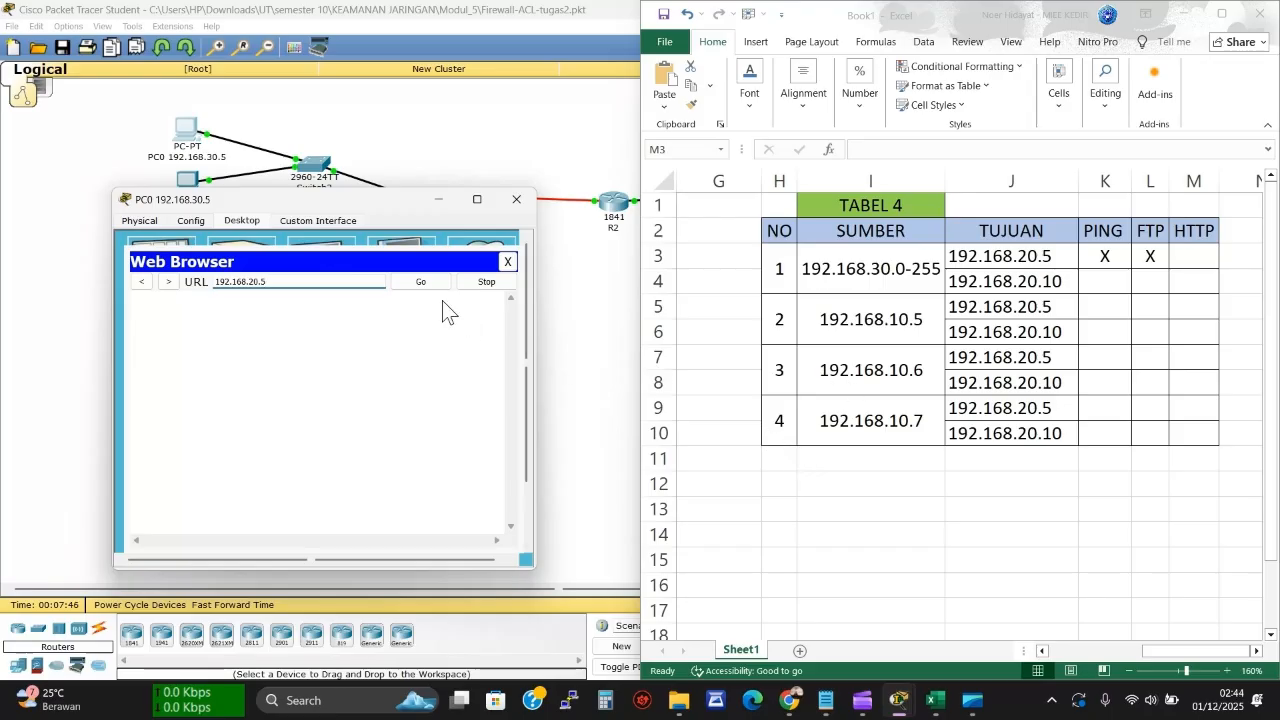
{"action": "left_click", "coordinate": [404, 282]}
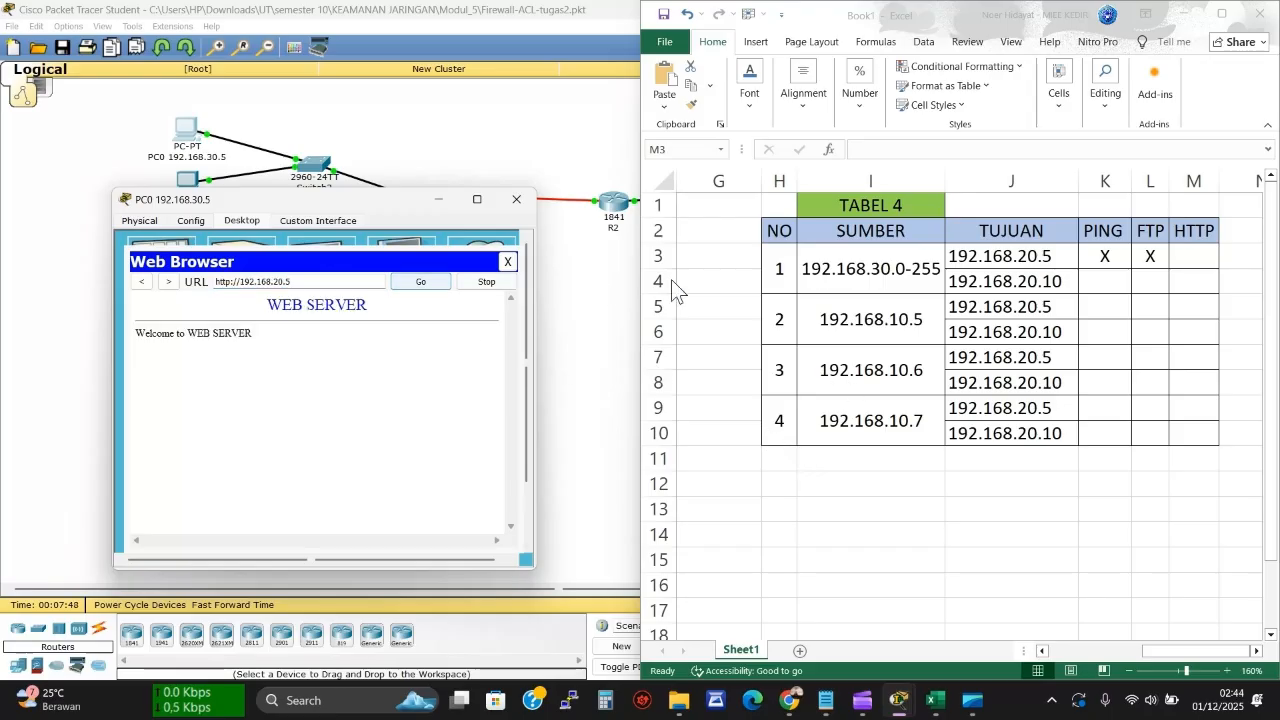
Record V under HTTP in cell M3 and close PC0's browser
{"action": "left_click", "coordinate": [1202, 258]}
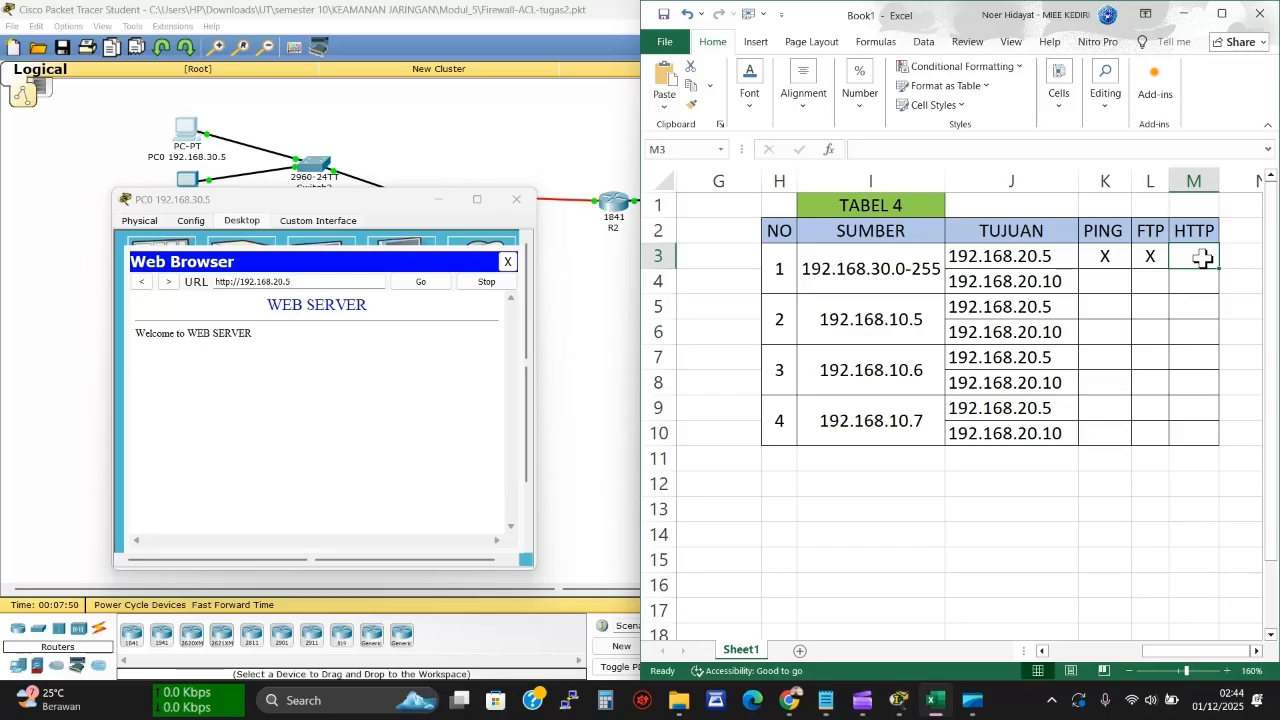
{"action": "type", "text": "V"}
{"action": "key", "text": "Return"}
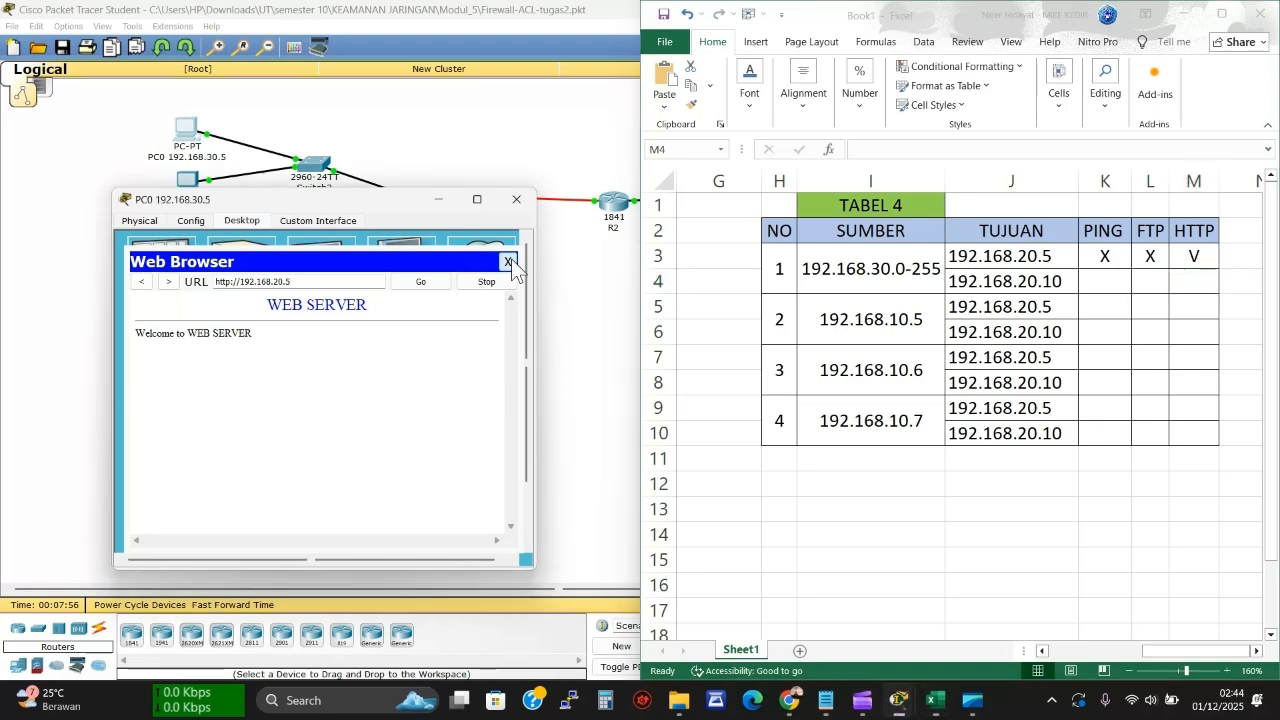
{"action": "left_click", "coordinate": [508, 263]}
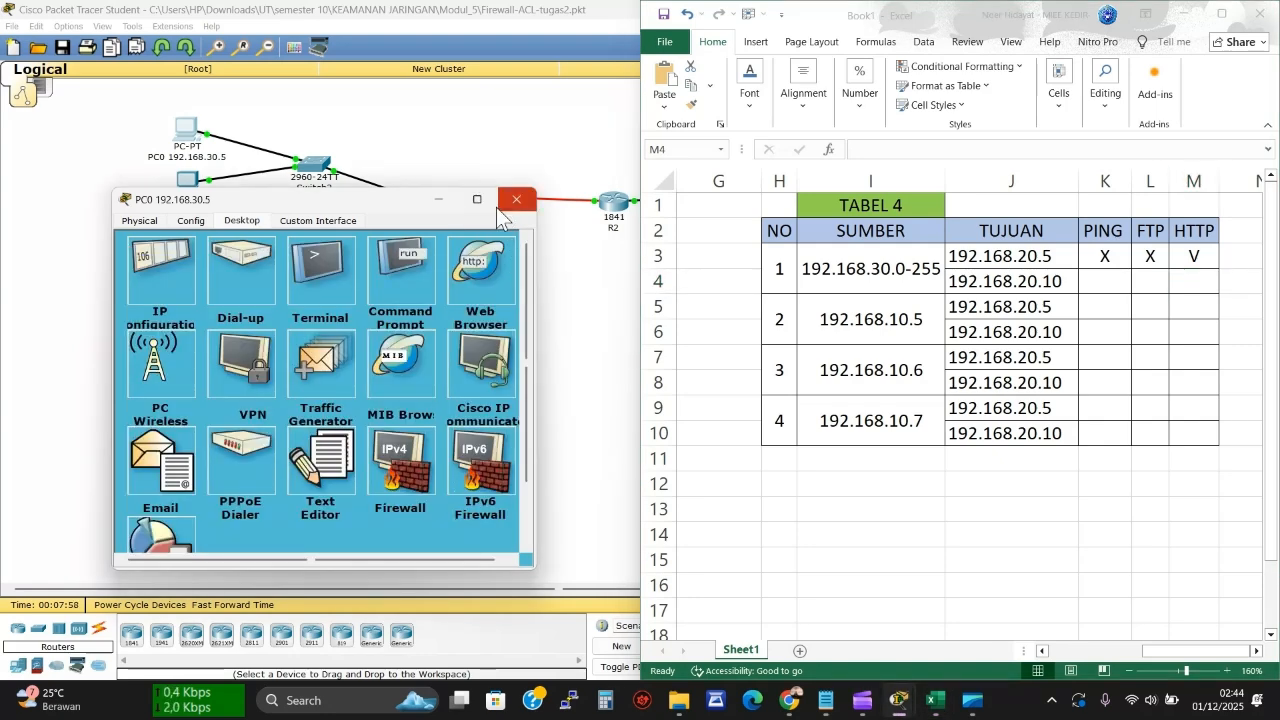
Reopen PC0's command prompt and recall the earlier ping to 192.168.20.5 from history without running it
{"action": "left_click", "coordinate": [390, 264]}
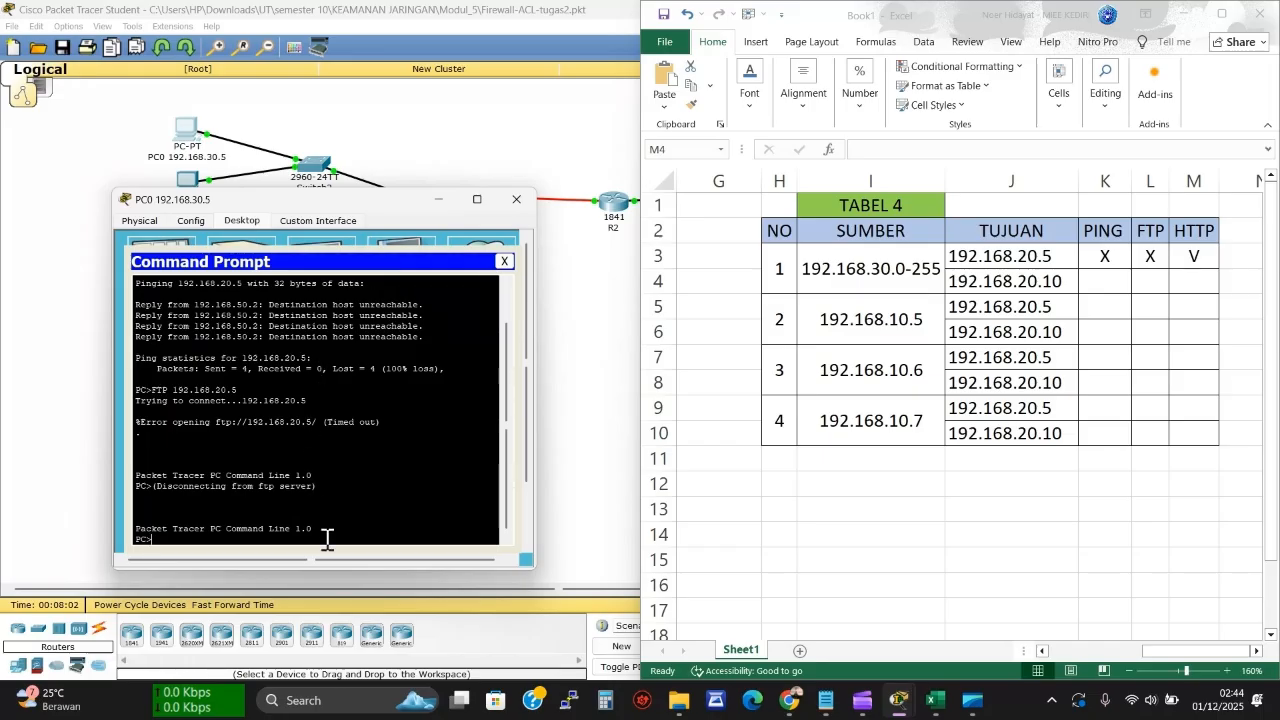
{"action": "key", "text": "Up"}
{"action": "key", "text": "BackSpace"}
{"action": "key", "text": "BackSpace"}
{"action": "key", "text": "BackSpace"}
{"action": "key", "text": "BackSpace"}
{"action": "key", "text": "BackSpace"}
{"action": "key", "text": "BackSpace"}
{"action": "key", "text": "BackSpace"}
{"action": "key", "text": "BackSpace"}
{"action": "key", "text": "BackSpace"}
{"action": "key", "text": "BackSpace"}
{"action": "key", "text": "BackSpace"}
{"action": "key", "text": "Up"}
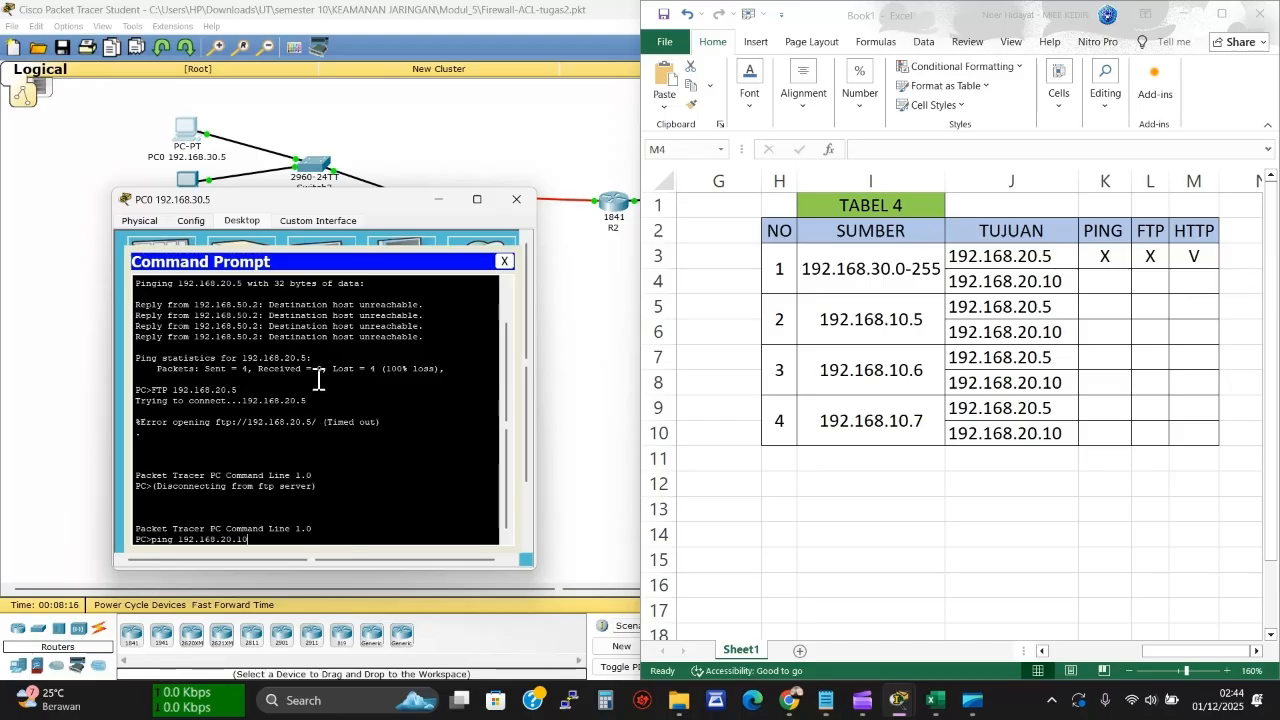
Ping 192.168.20.10 from PC0, mark the failed result X in cell K4, and close the prompt
{"action": "key", "text": "Return"}
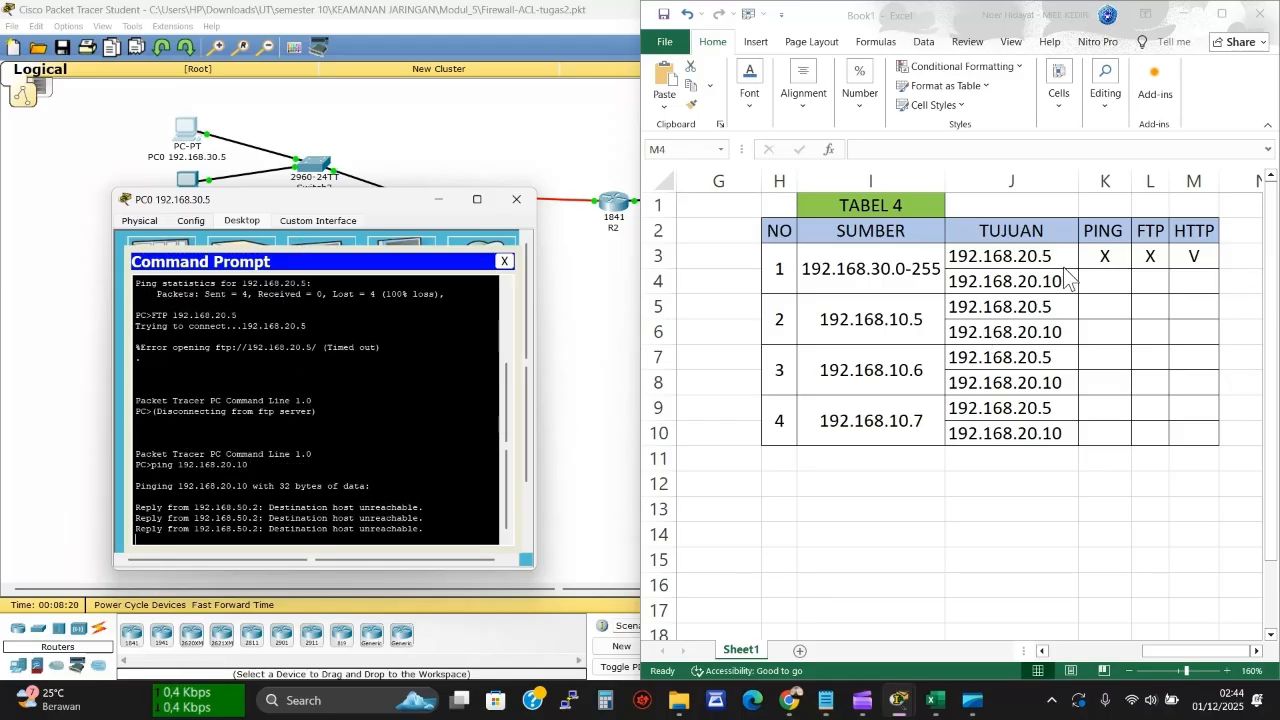
{"action": "left_click", "coordinate": [1104, 280]}
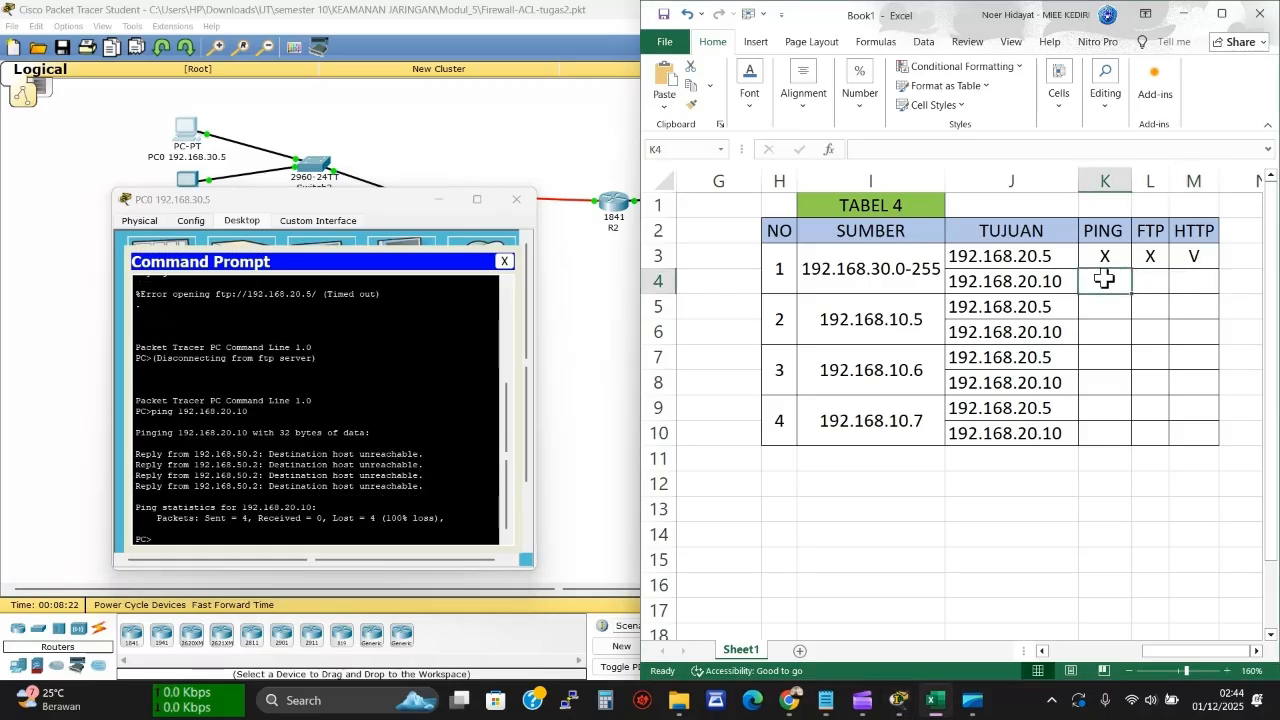
{"action": "type", "text": "X"}
{"action": "left_click", "coordinate": [1146, 280]}
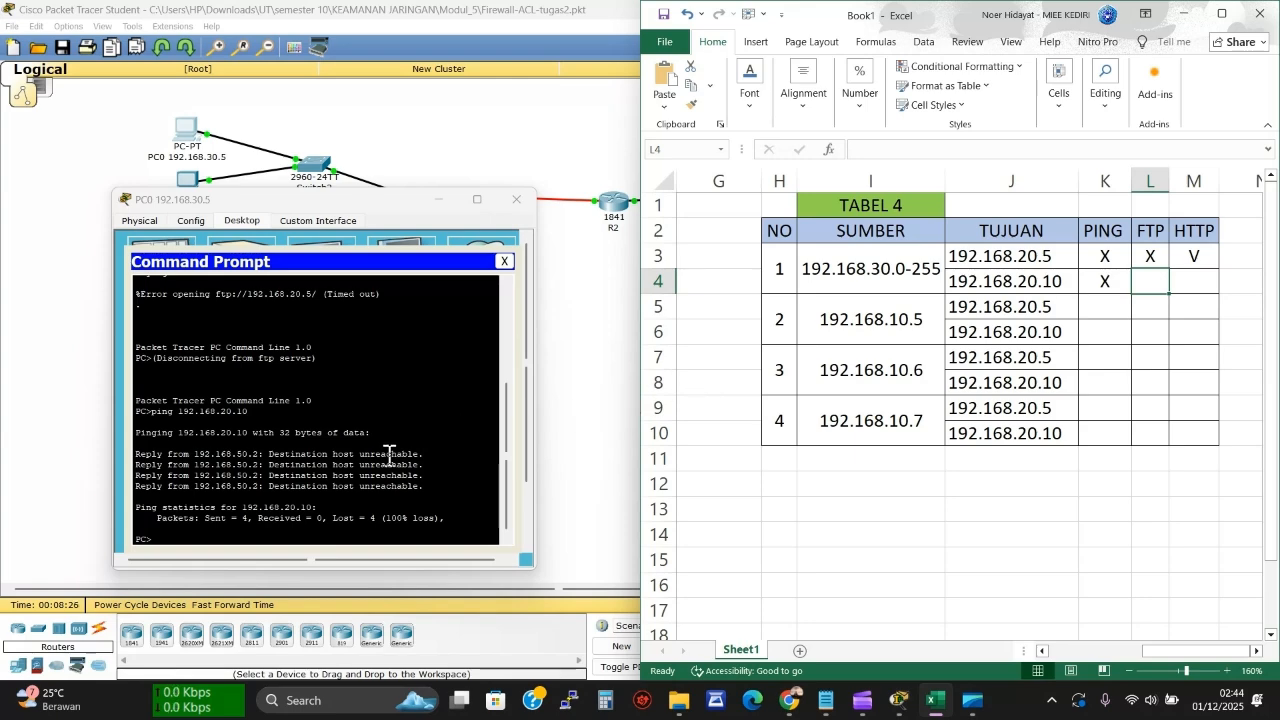
{"action": "left_click", "coordinate": [504, 261]}
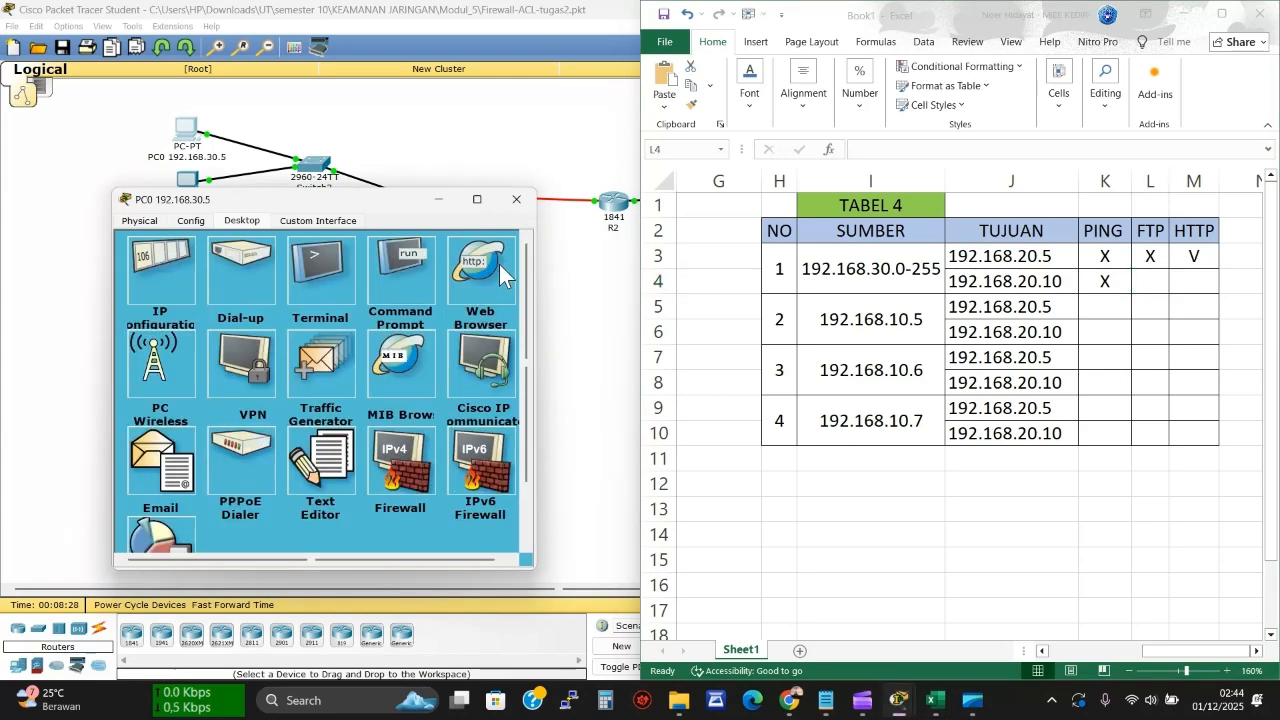
Connect PC0 by FTP to 192.168.20.10 and log in with the FTP username and password
{"action": "left_click", "coordinate": [410, 276]}
{"action": "key", "text": "Up"}
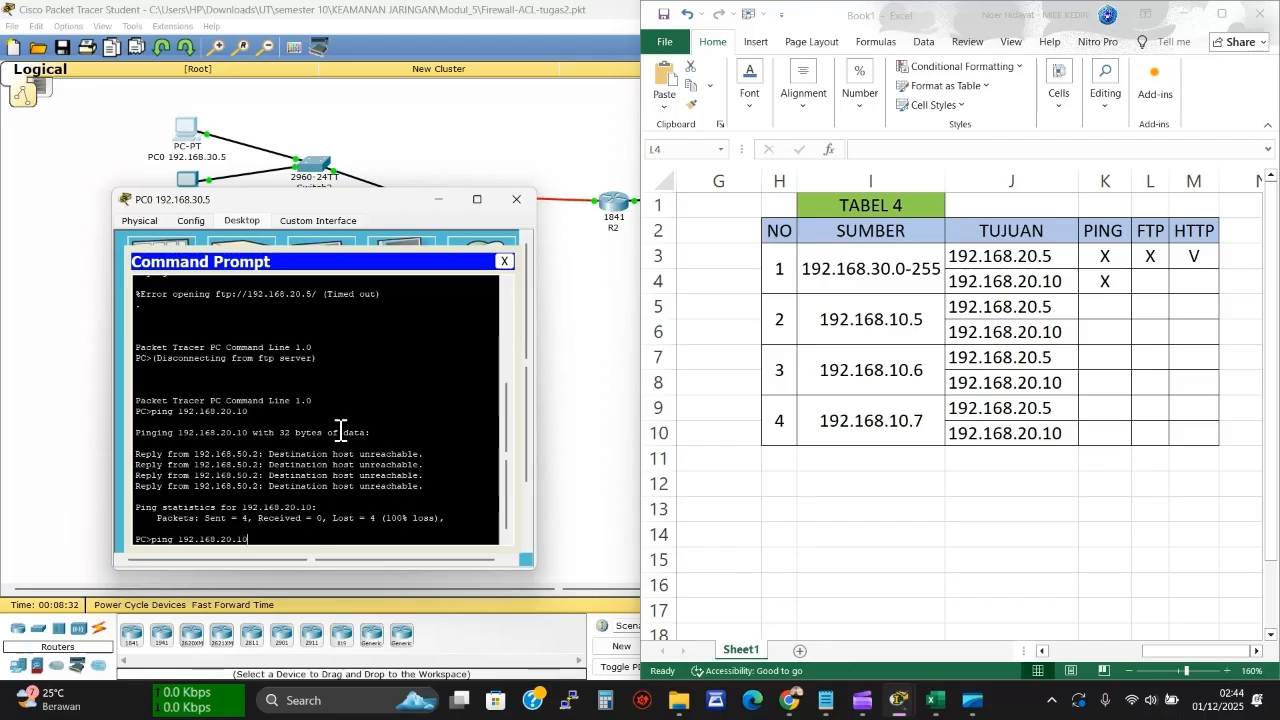
{"action": "key", "text": "Up"}
{"action": "type", "text": "10"}
{"action": "key", "text": "Return"}
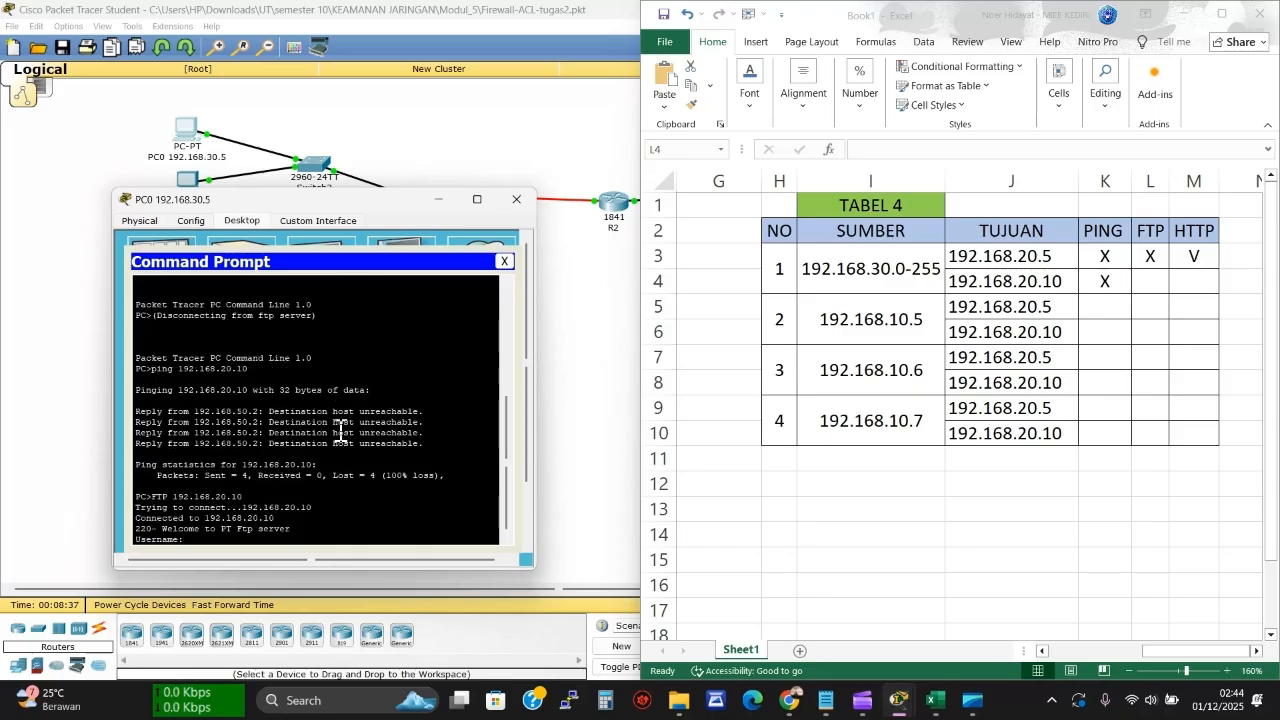
{"action": "type", "text": "ciSCO"}
{"action": "key", "text": "BackSpace"}
{"action": "key", "text": "BackSpace"}
{"action": "key", "text": "BackSpace"}
{"action": "key", "text": "BackSpace"}
{"action": "key", "text": "BackSpace"}
{"action": "key", "text": "Return"}
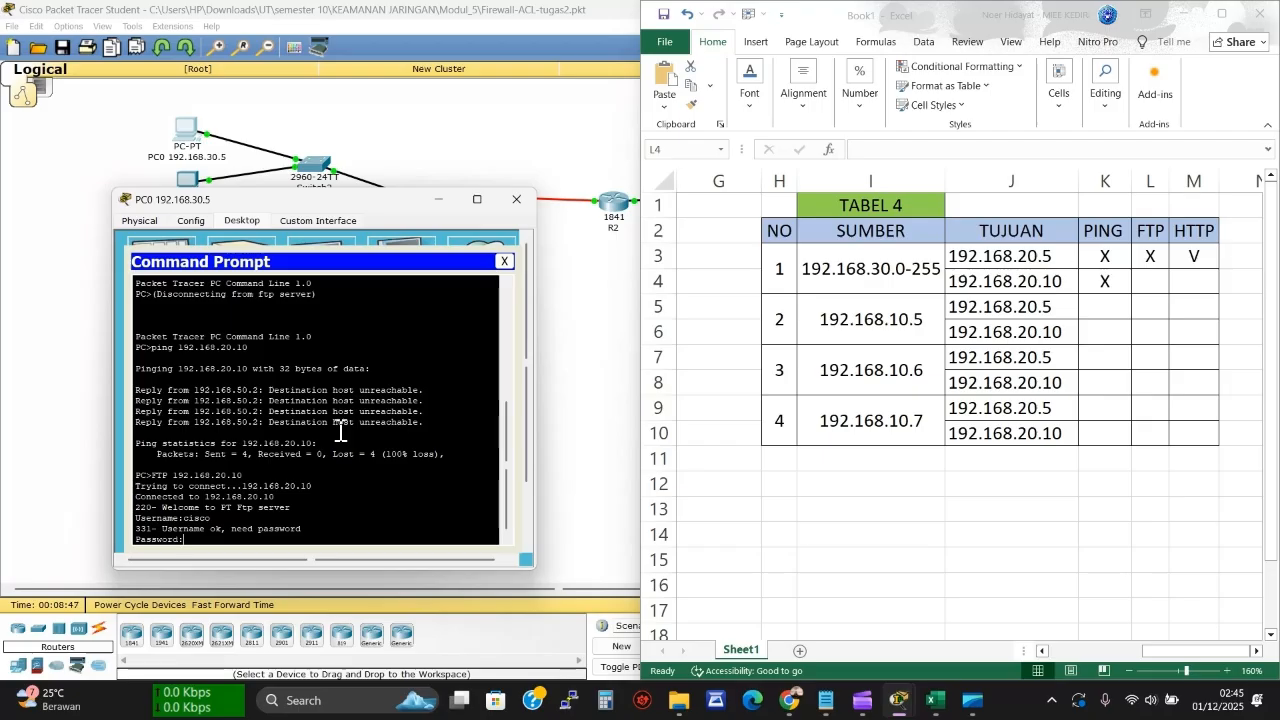
{"action": "key", "text": "Return"}
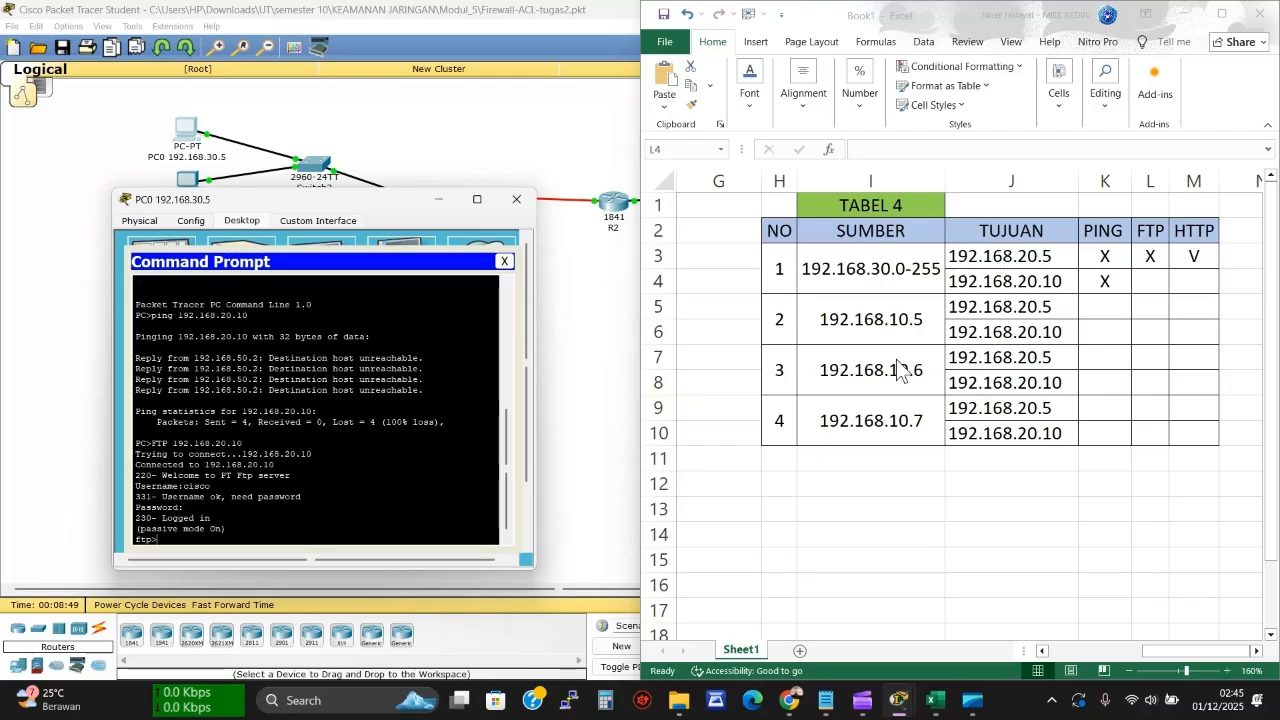
Record v for the FTP login in cell L4 and close PC0's Command Prompt
{"action": "left_click", "coordinate": [1087, 316]}
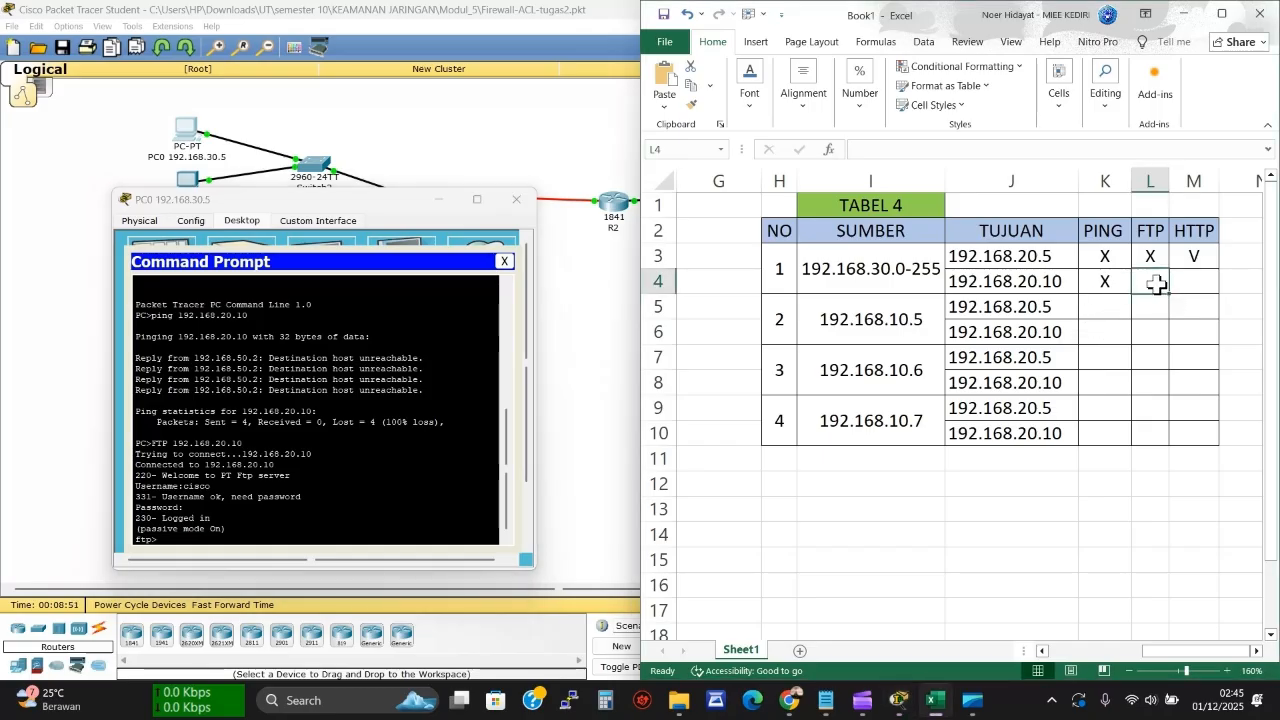
{"action": "type", "text": "v"}
{"action": "left_click", "coordinate": [1191, 283]}
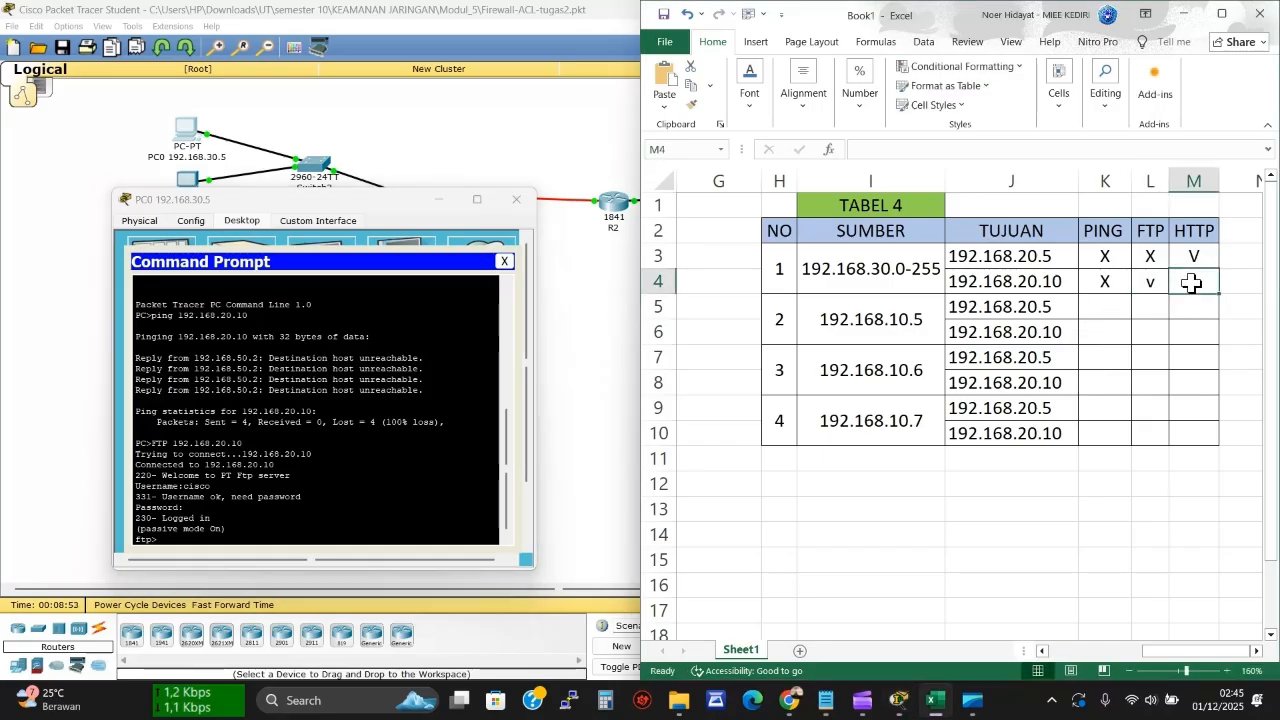
{"action": "left_click", "coordinate": [506, 259]}
{"action": "left_click", "coordinate": [507, 260]}
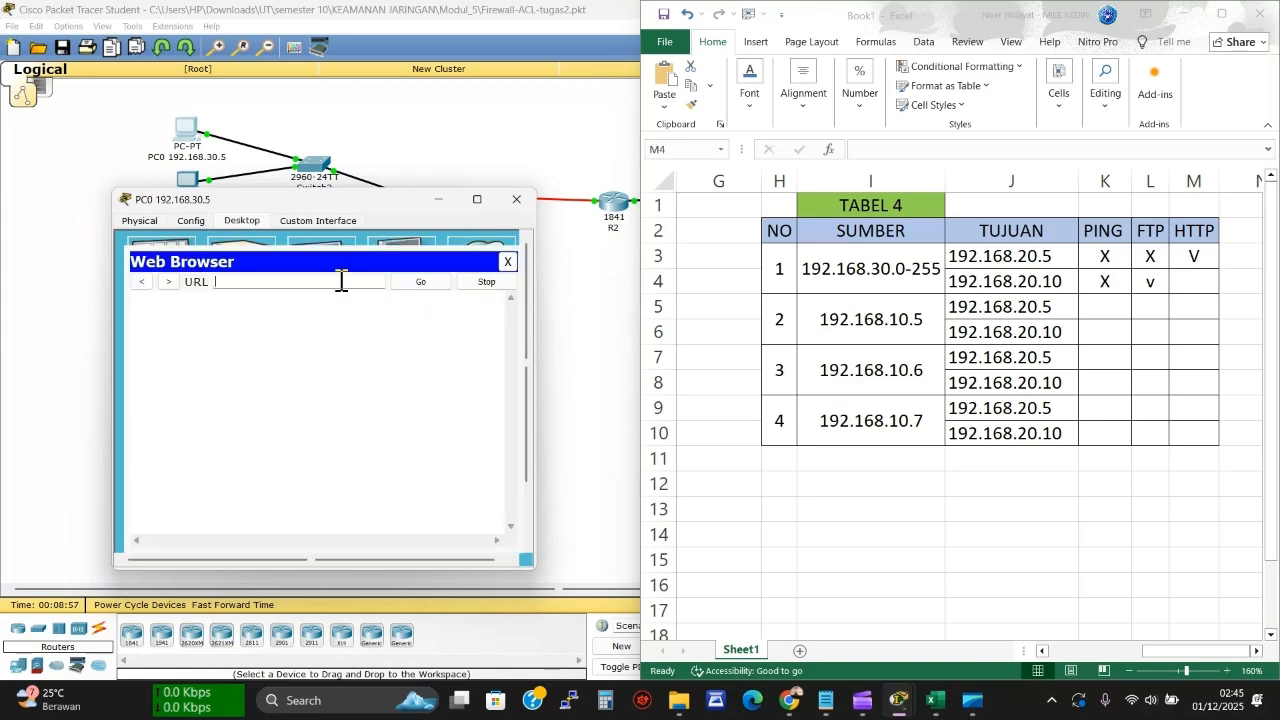
Browse from PC0 to 192.168.20.10, which times out
{"action": "type", "text": "192.168.20.10"}
{"action": "left_click", "coordinate": [417, 284]}
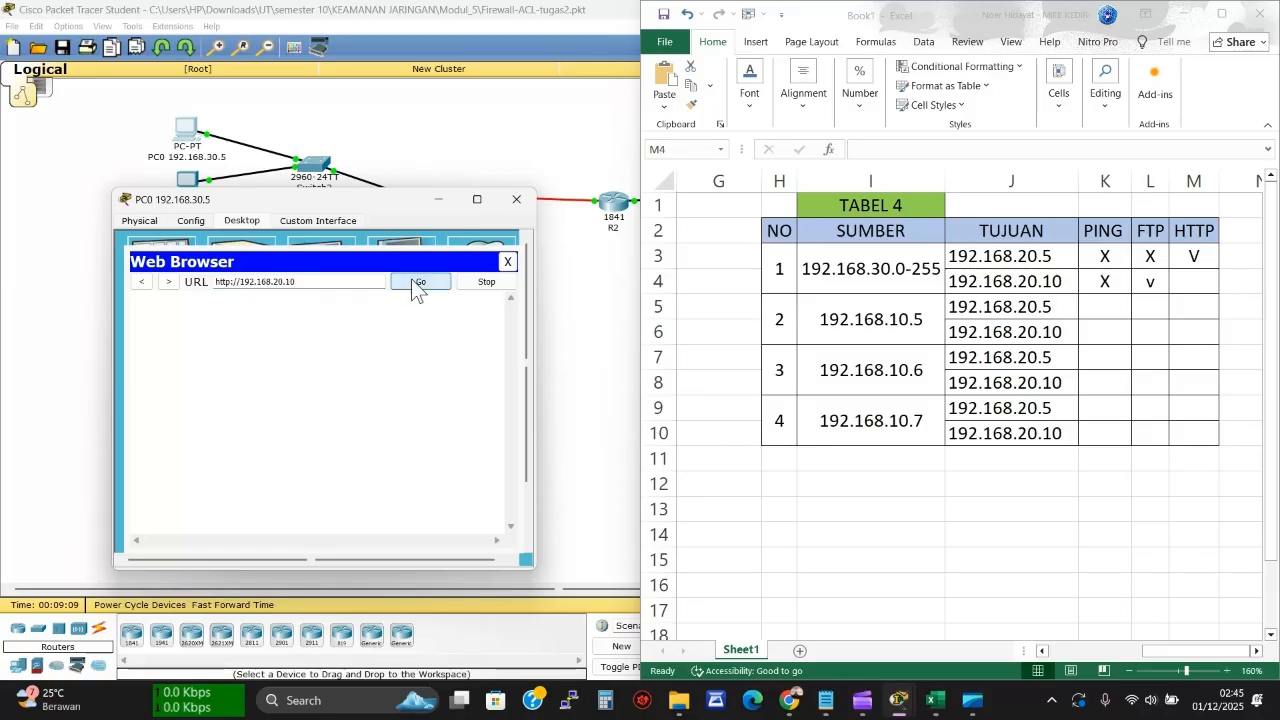
Enter X in M4, change L4 to capital V, and close PC0's browser and window
{"action": "left_click", "coordinate": [1186, 280]}
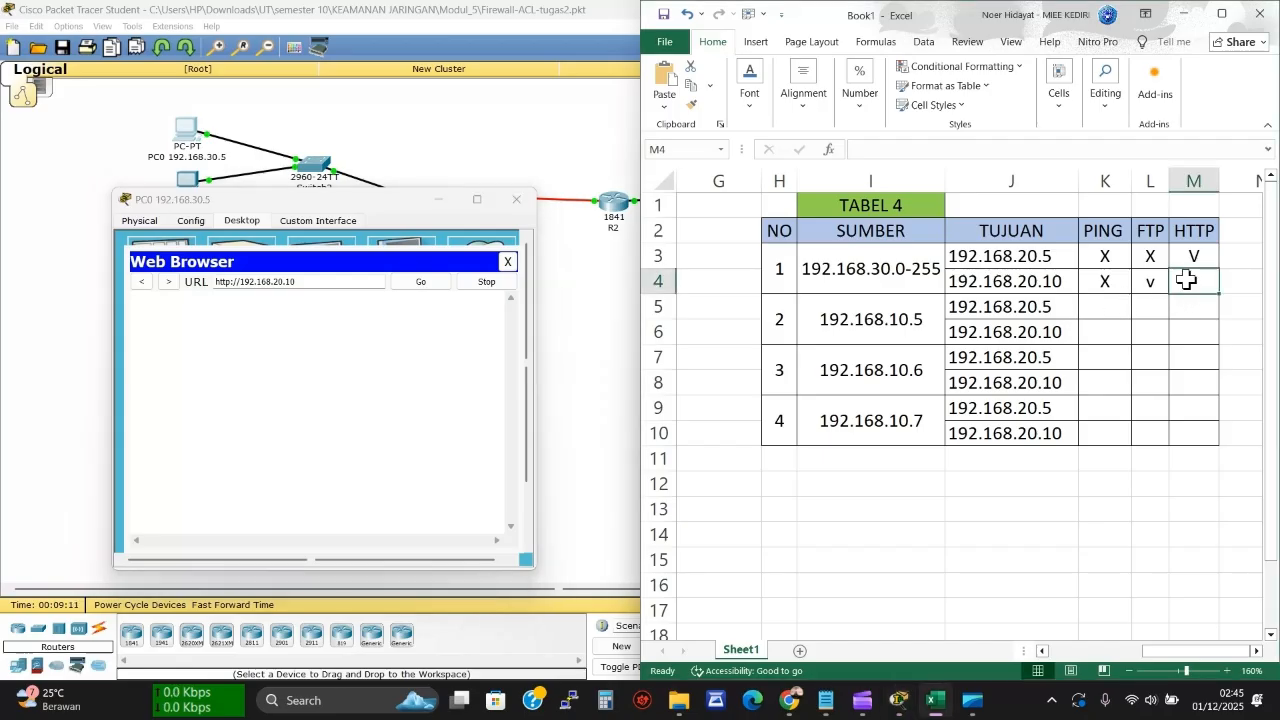
{"action": "type", "text": "X"}
{"action": "left_click", "coordinate": [1156, 284]}
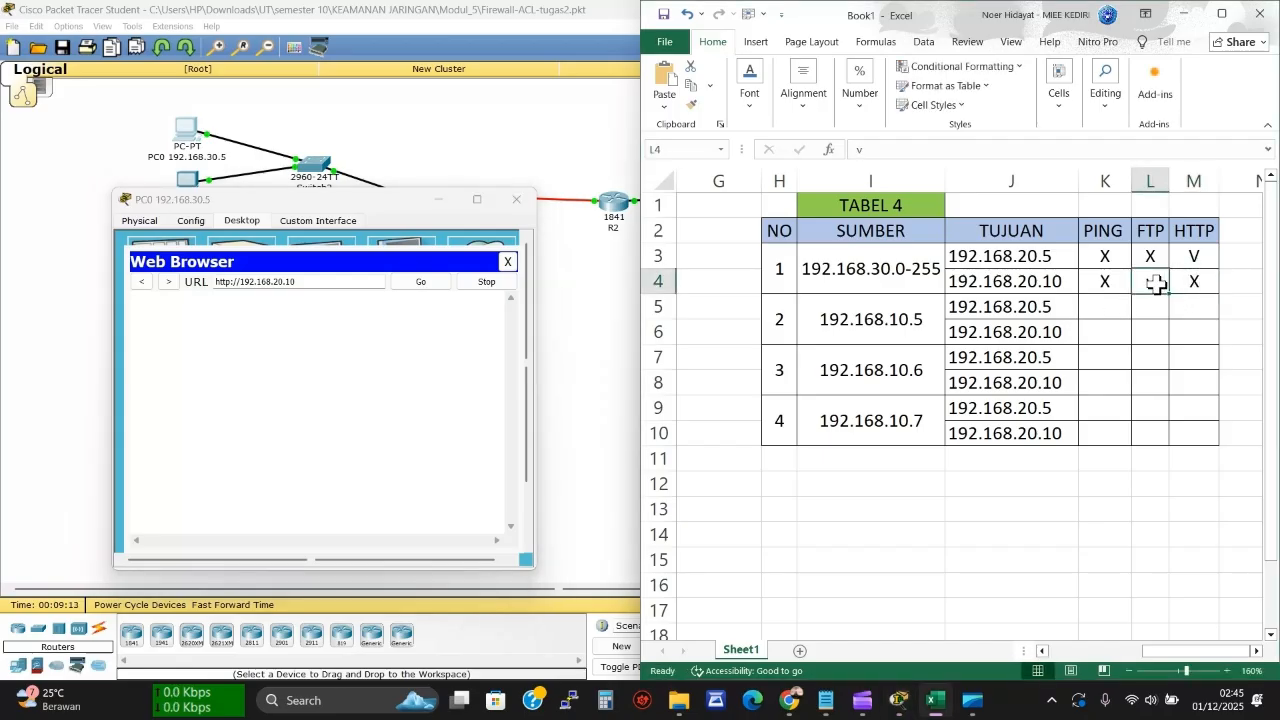
{"action": "type", "text": "V"}
{"action": "left_click", "coordinate": [1100, 310]}
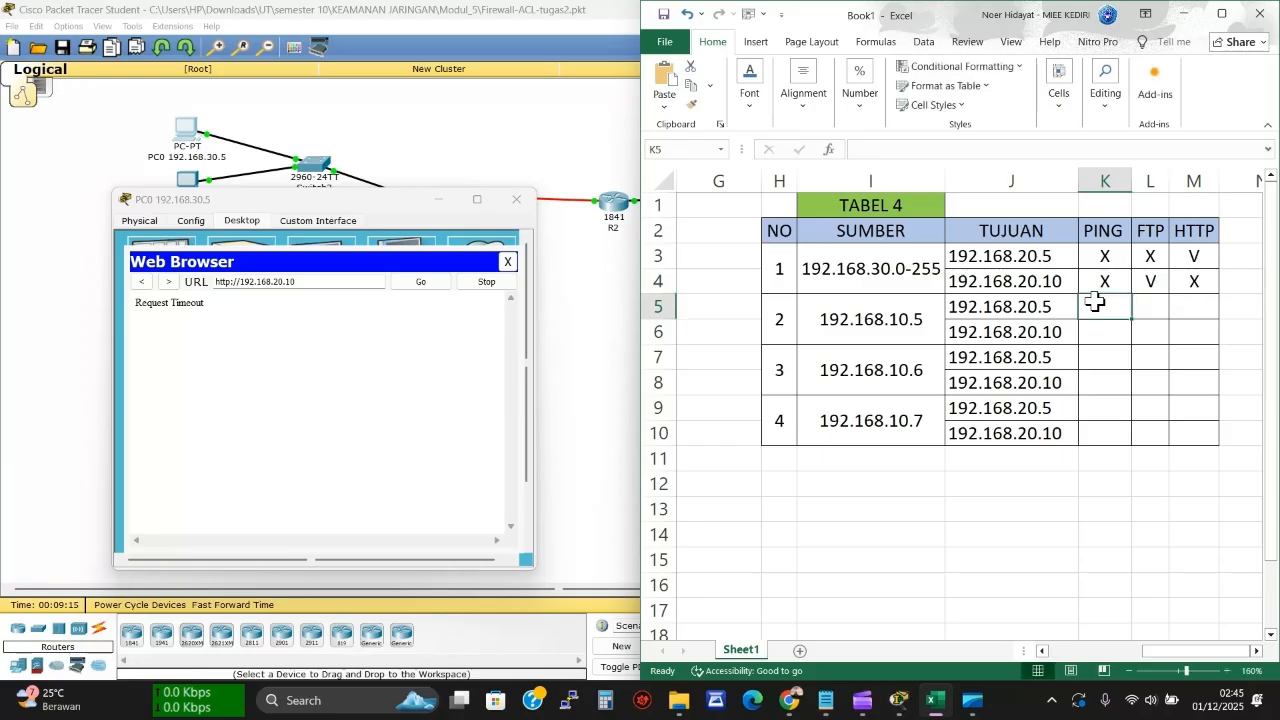
{"action": "left_click", "coordinate": [508, 261]}
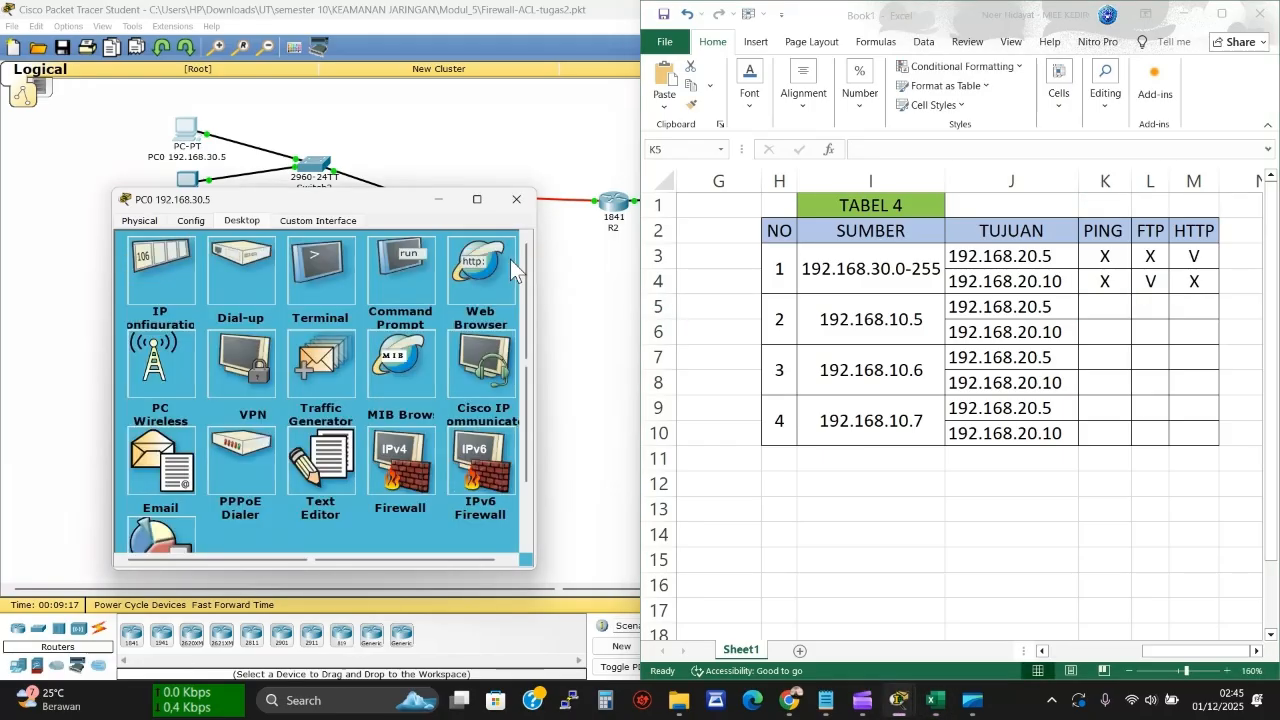
{"action": "left_click", "coordinate": [516, 199]}
From PC2's Command Prompt, ping 192.168.20.5 successfully and record V in K5
{"action": "left_click", "coordinate": [195, 264]}
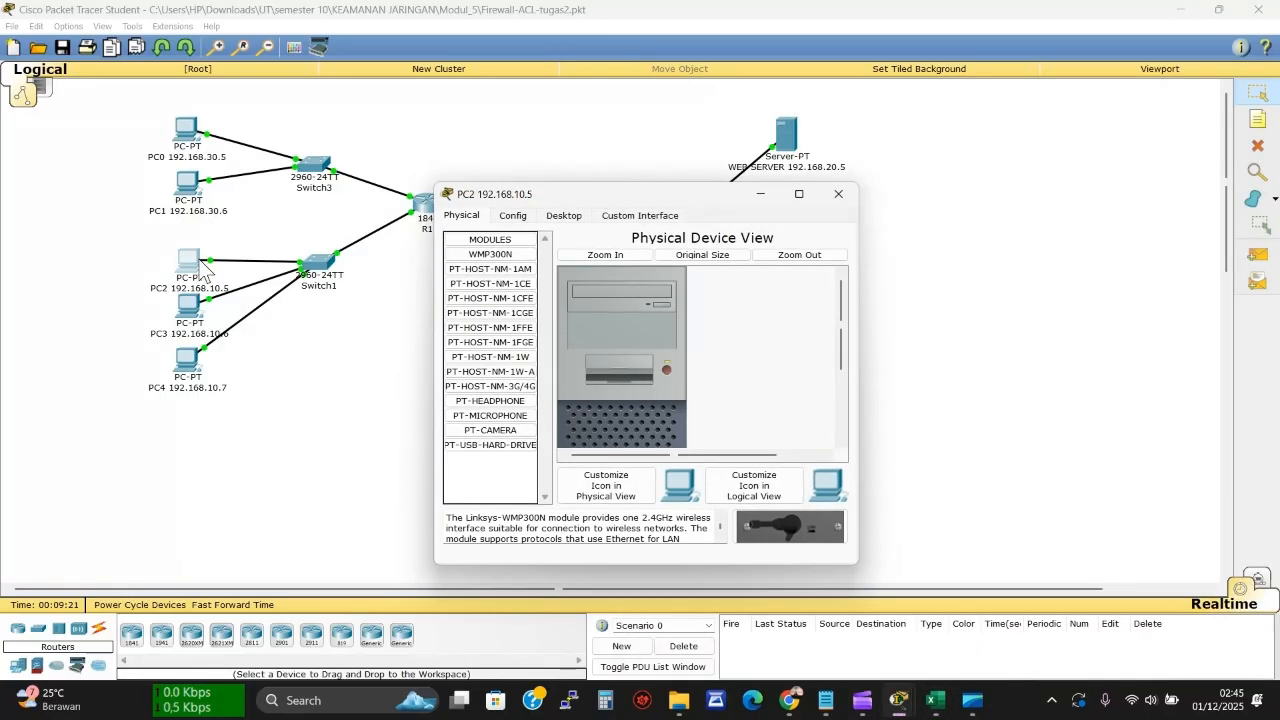
{"action": "left_click", "coordinate": [565, 217]}
{"action": "left_click", "coordinate": [709, 256]}
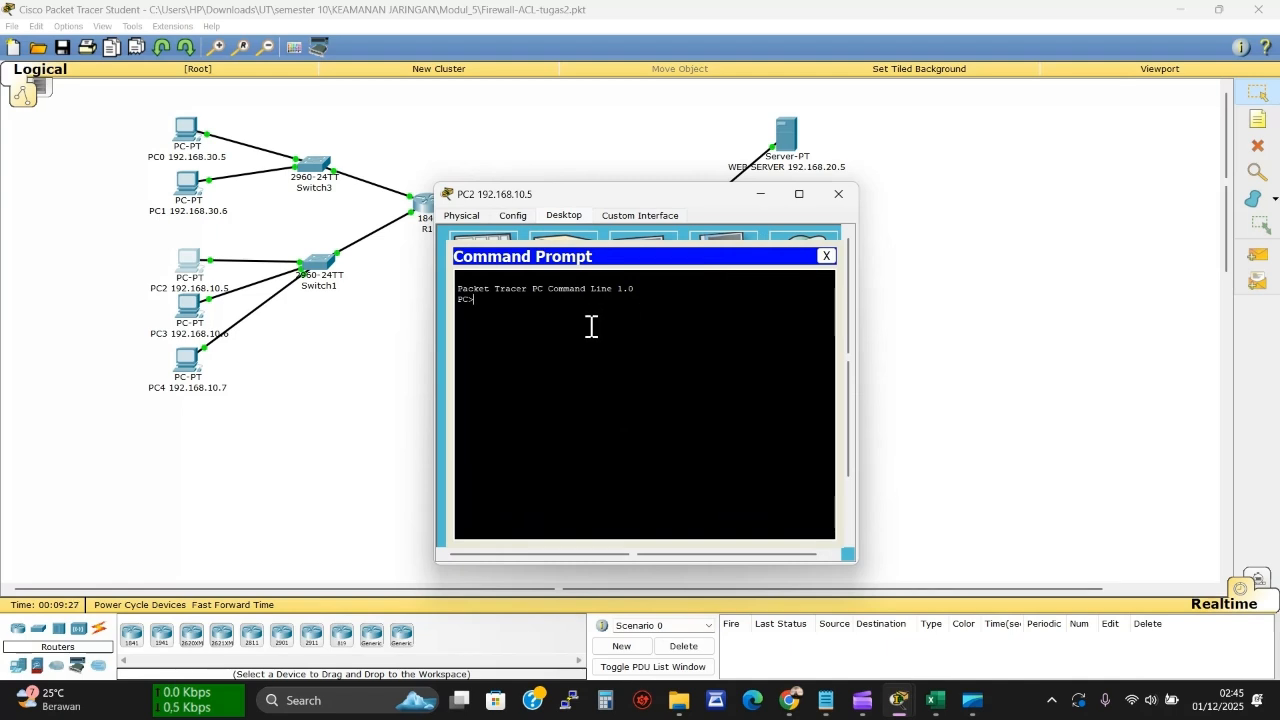
{"action": "key", "text": "BackSpace"}
{"action": "type", "text": "ping 192"}
{"action": "type", "text": ".168"}
{"action": "type", "text": ".1"}
{"action": "type", "text": "20.5"}
{"action": "key", "text": "Return"}
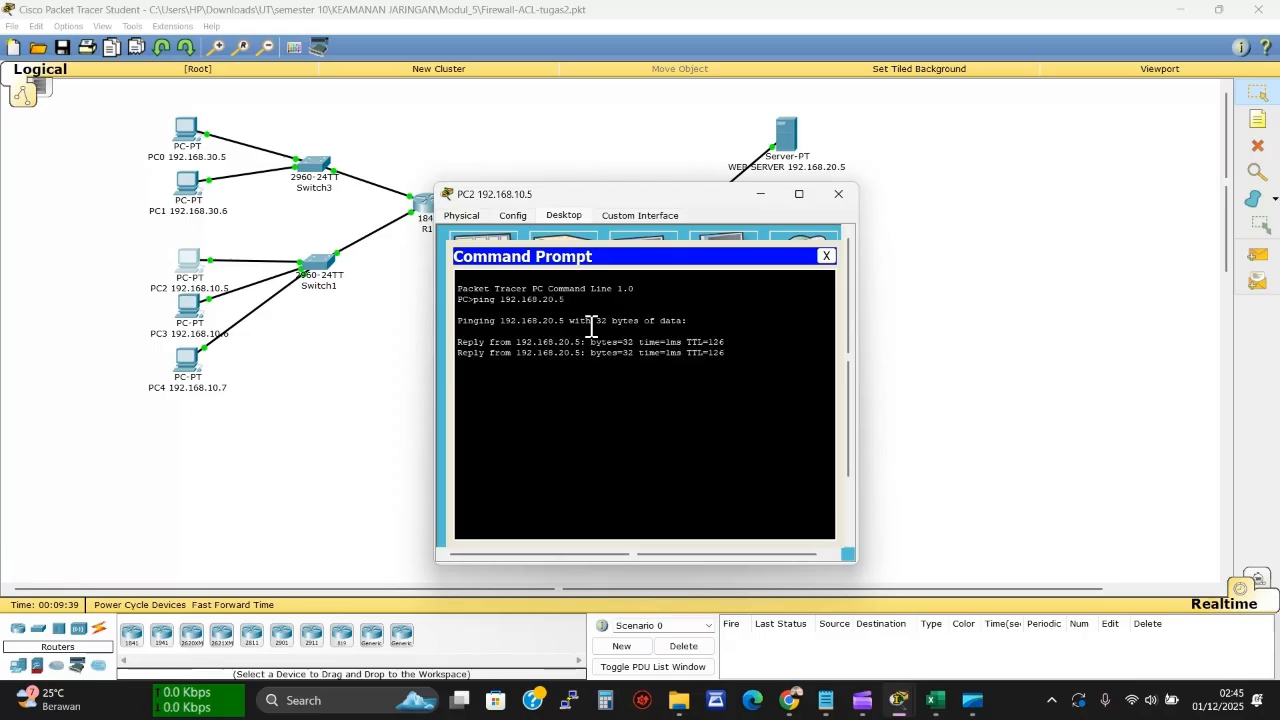
{"action": "left_click", "coordinate": [934, 700]}
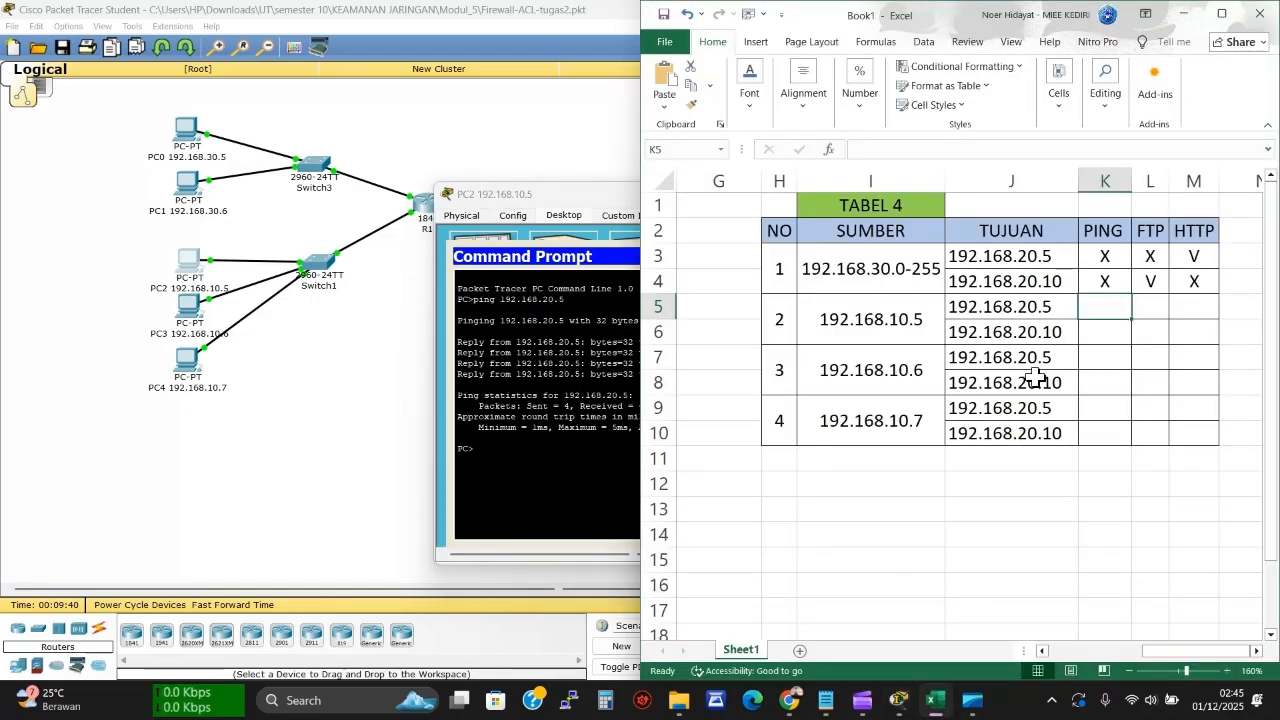
{"action": "type", "text": "V"}
{"action": "left_click", "coordinate": [1093, 328]}
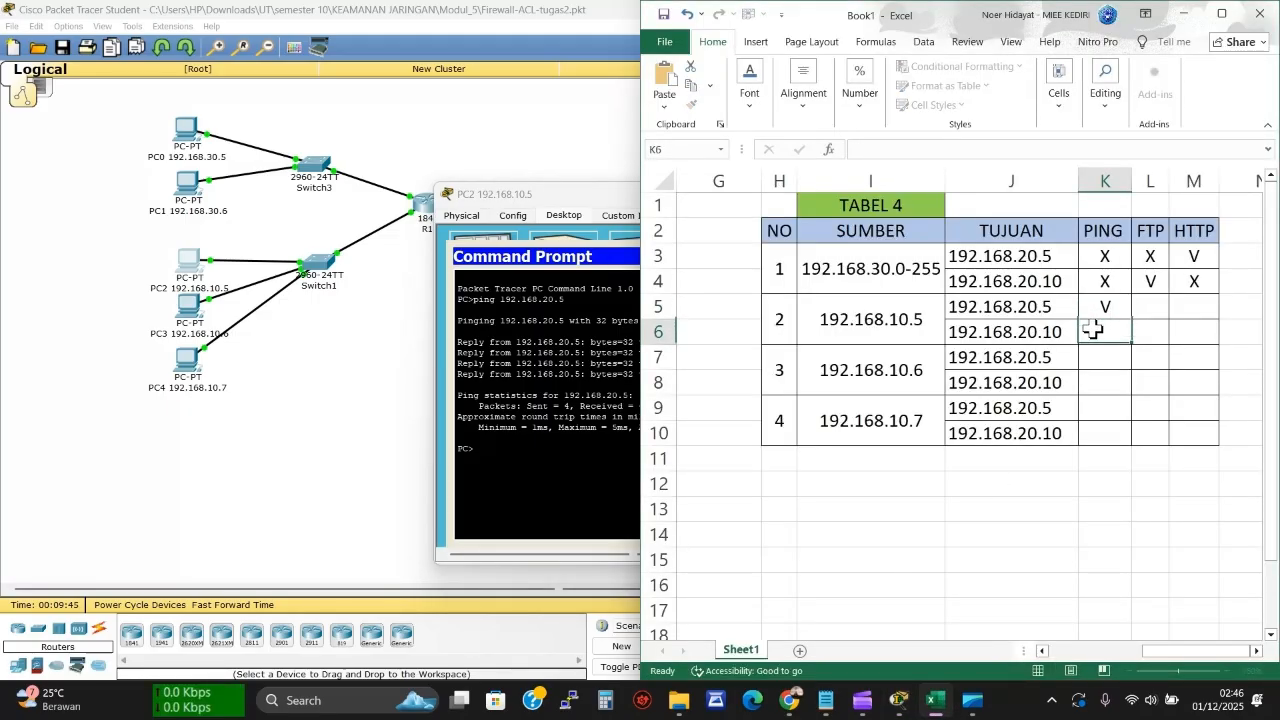
Ping 192.168.20.10 from PC2, record V in K6, and begin an ftp 192.168.20. command
{"action": "left_click", "coordinate": [523, 461]}
{"action": "key", "text": "Up"}
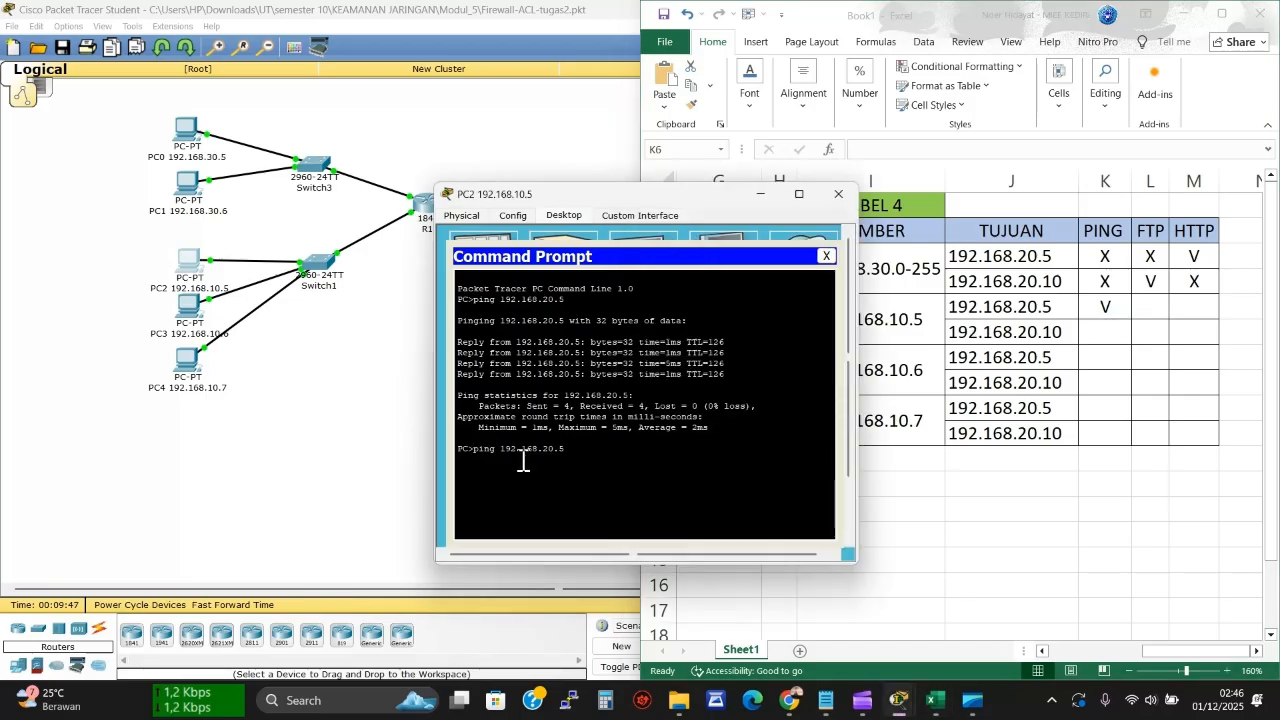
{"action": "key", "text": "BackSpace"}
{"action": "key", "text": "Return"}
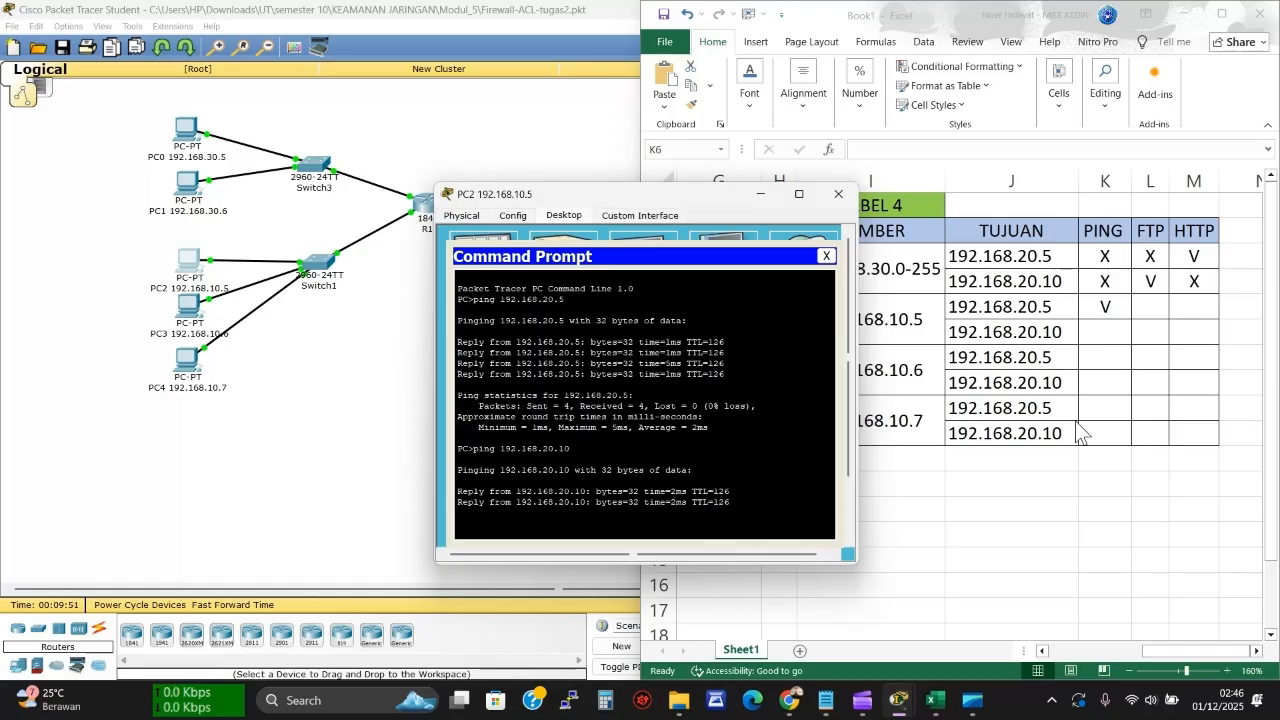
{"action": "left_click", "coordinate": [1099, 333]}
{"action": "type", "text": "V"}
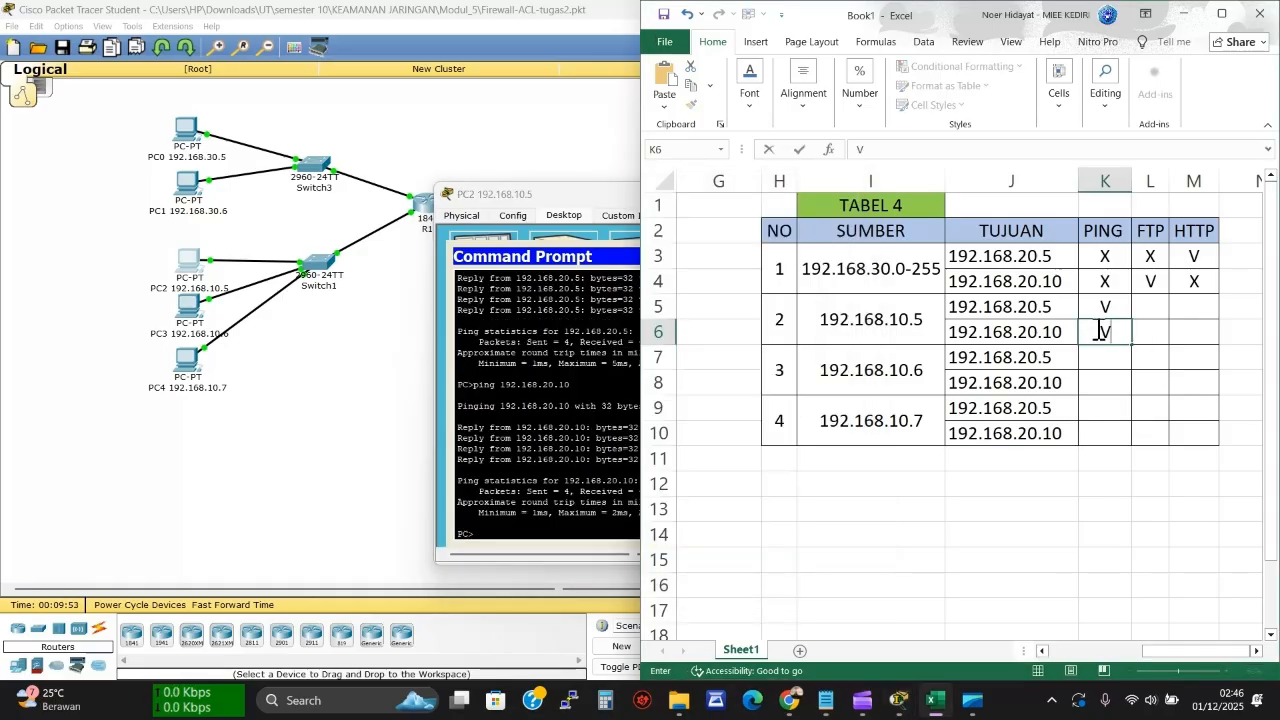
{"action": "key", "text": "Return"}
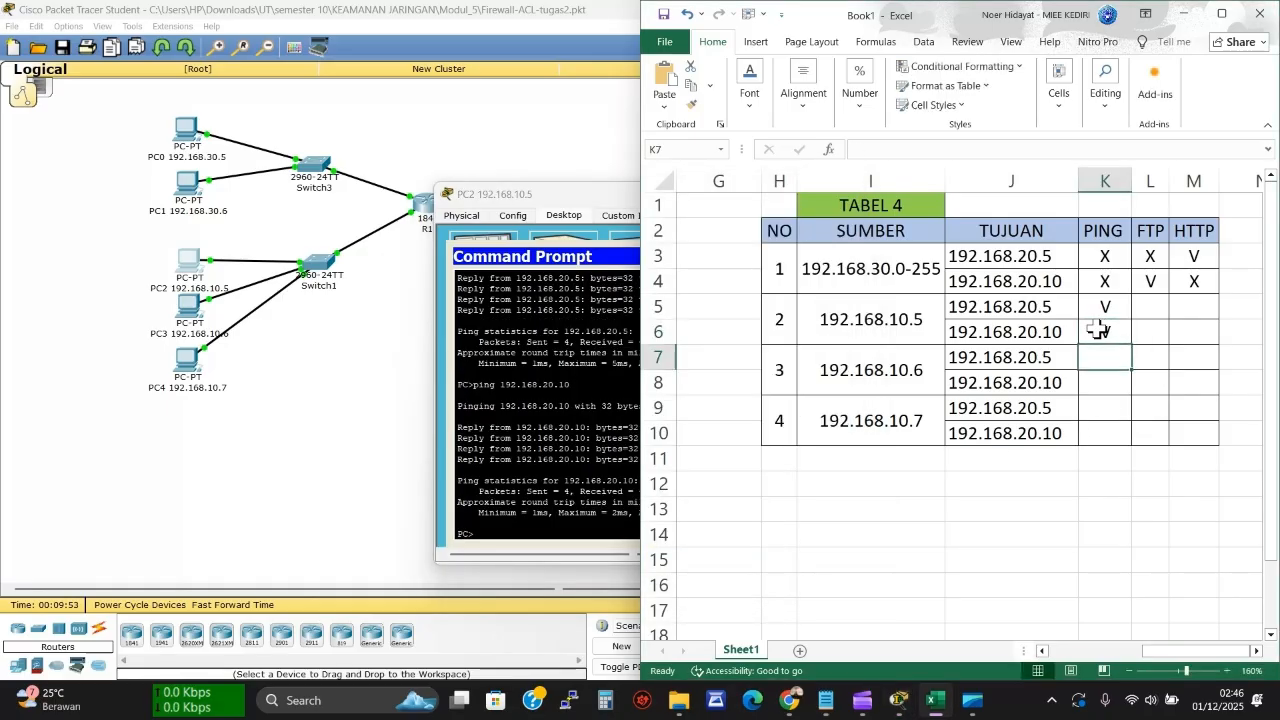
{"action": "left_click", "coordinate": [607, 383]}
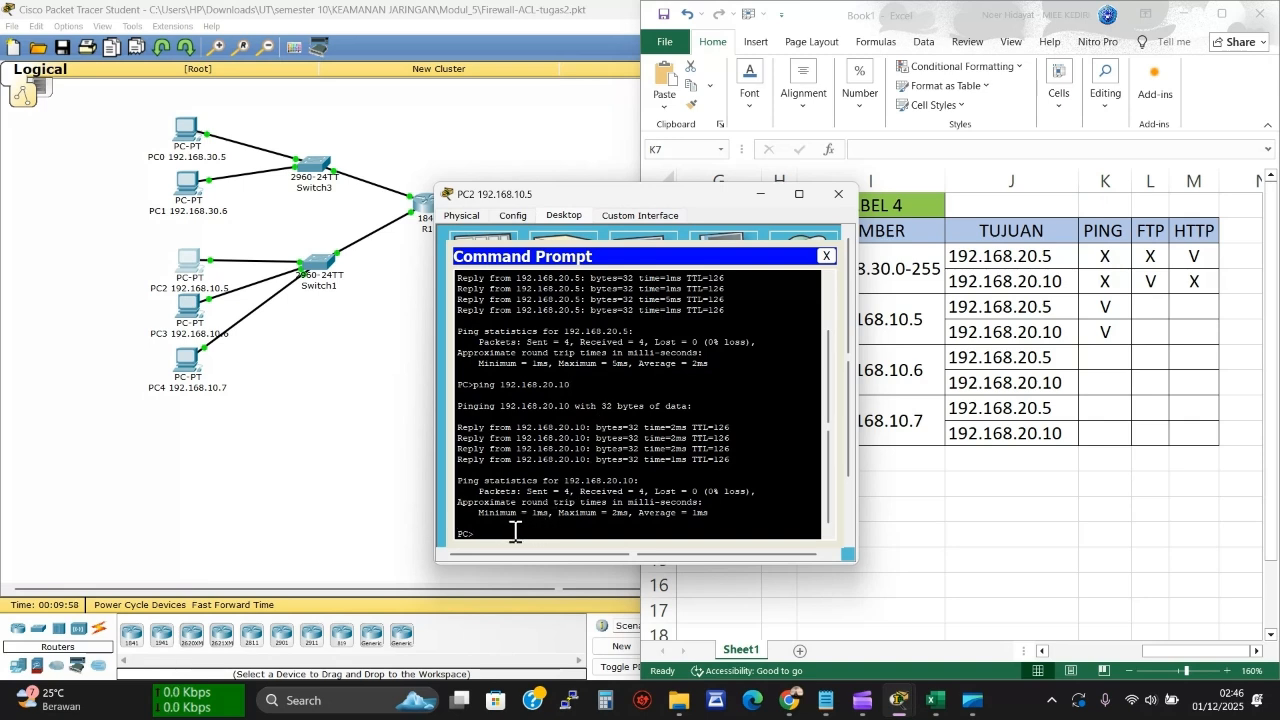
{"action": "type", "text": "ftp 192.168.20.5"}
Run FTP from PC2 to 192.168.20.5 and mark its timeout X in L5
{"action": "key", "text": "Return"}
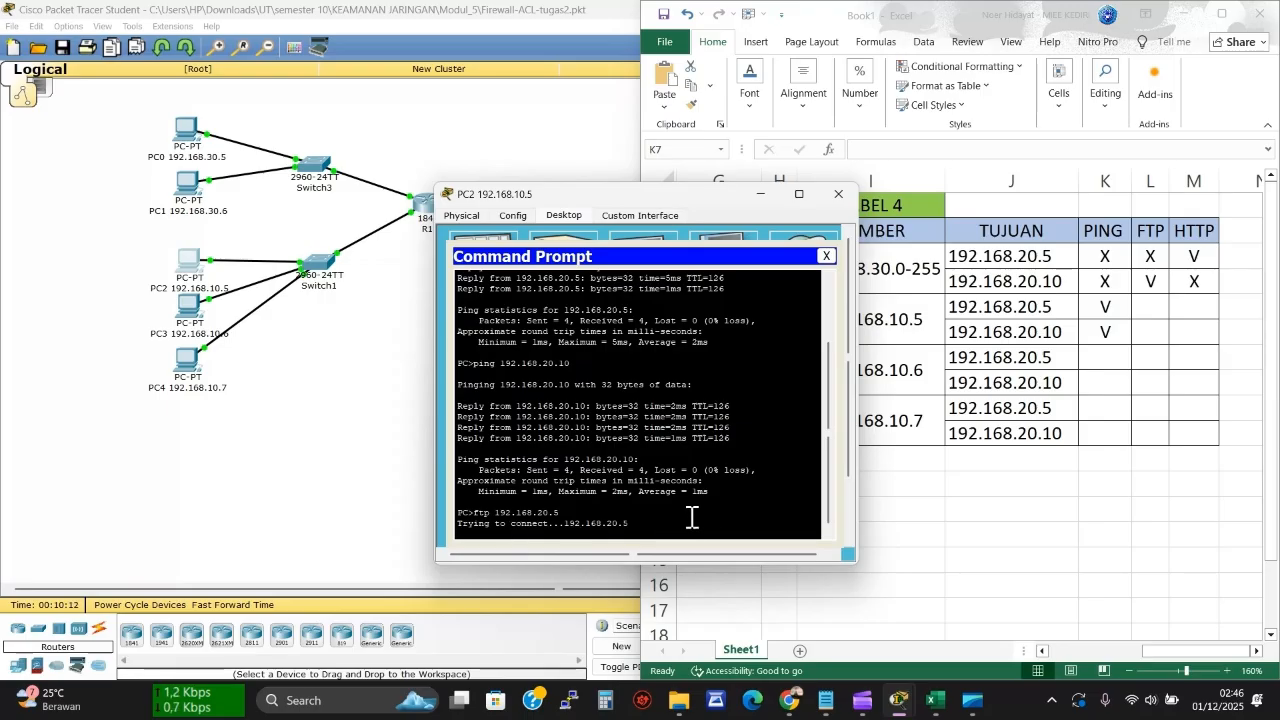
{"action": "left_click", "coordinate": [1150, 310]}
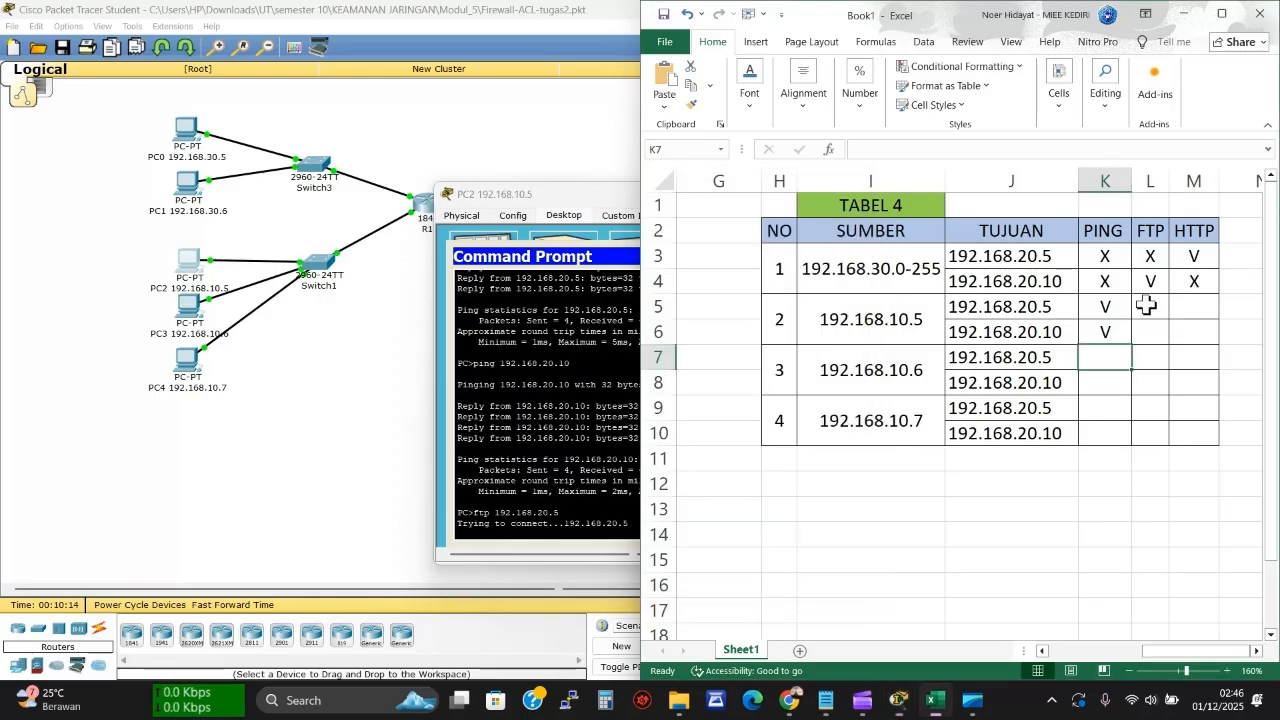
{"action": "left_click", "coordinate": [1146, 306]}
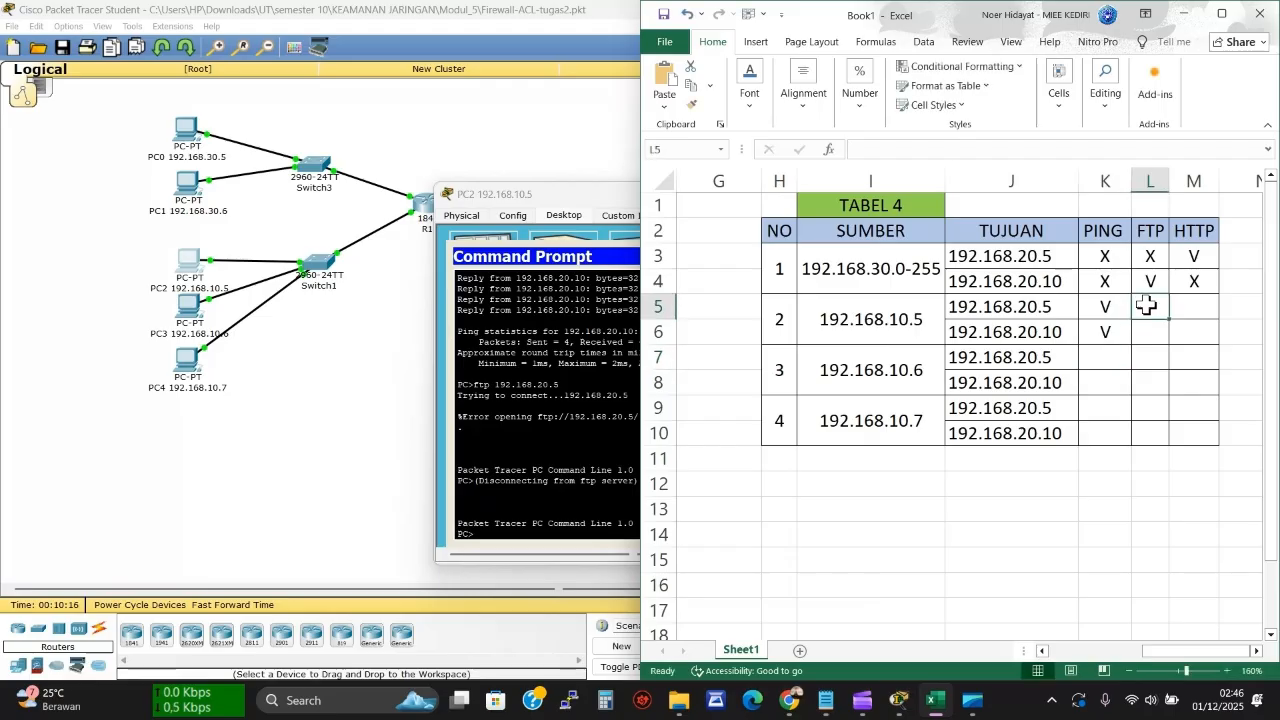
{"action": "type", "text": "x"}
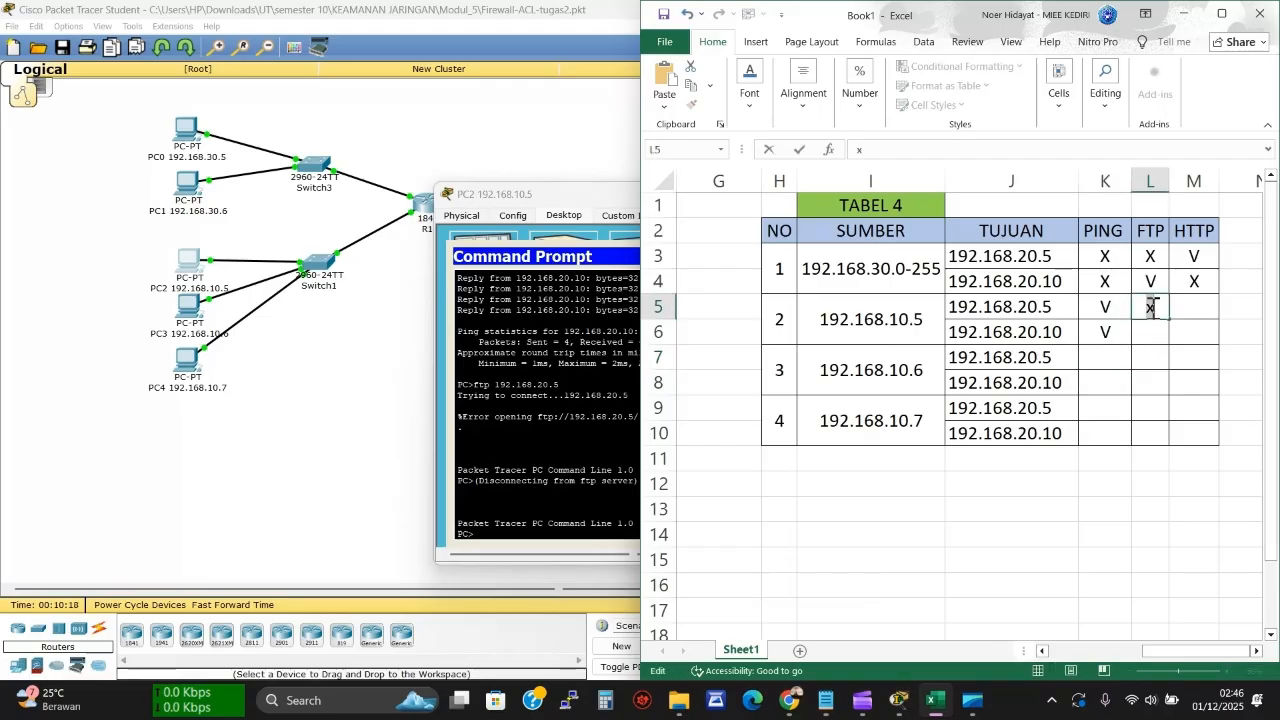
{"action": "type", "text": "X"}
Run FTP from PC2 to 192.168.20.10, mark X in L6, and select M5
{"action": "left_click", "coordinate": [562, 401]}
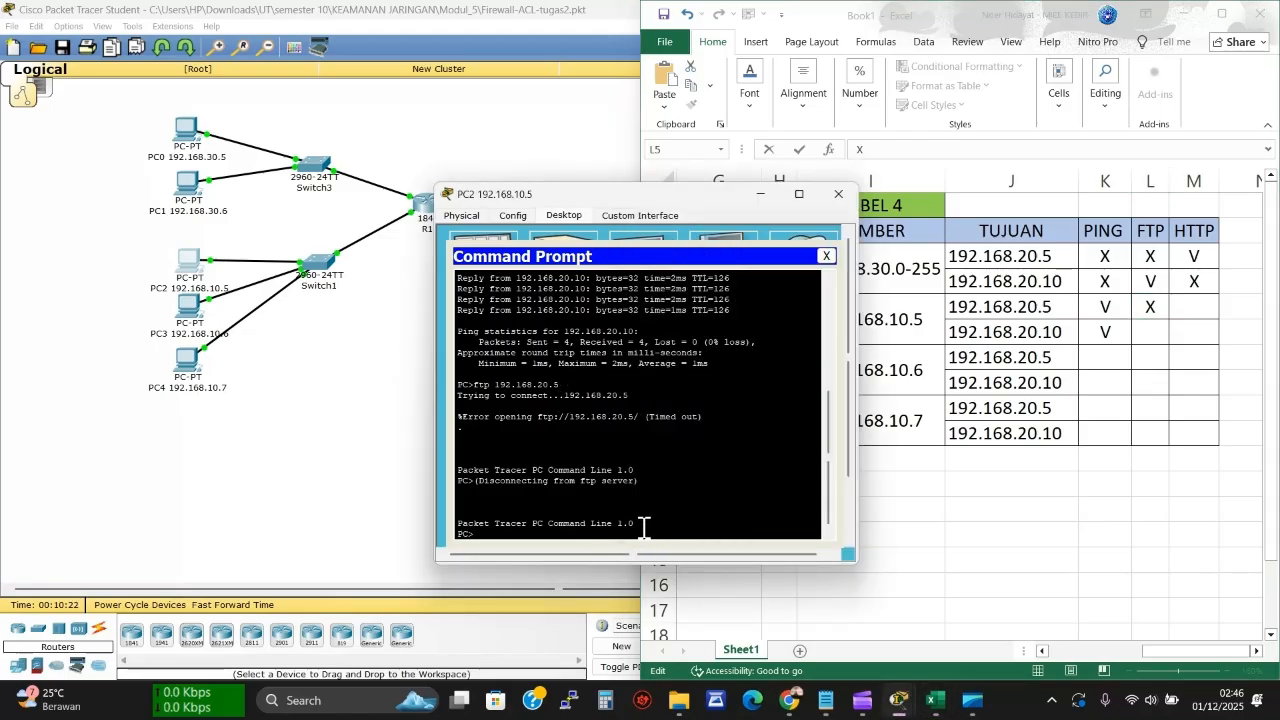
{"action": "key", "text": "Up"}
{"action": "type", "text": "20.10"}
{"action": "key", "text": "Return"}
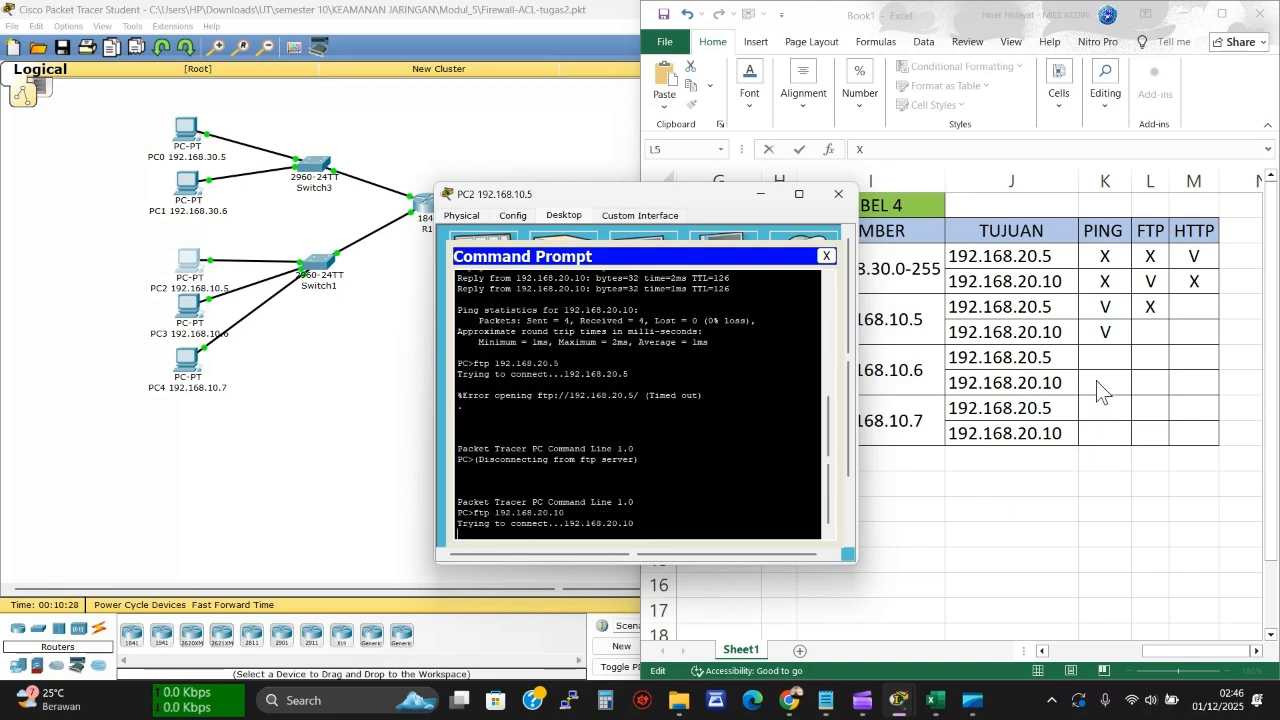
{"action": "left_click", "coordinate": [1143, 330]}
{"action": "left_click", "coordinate": [1145, 331]}
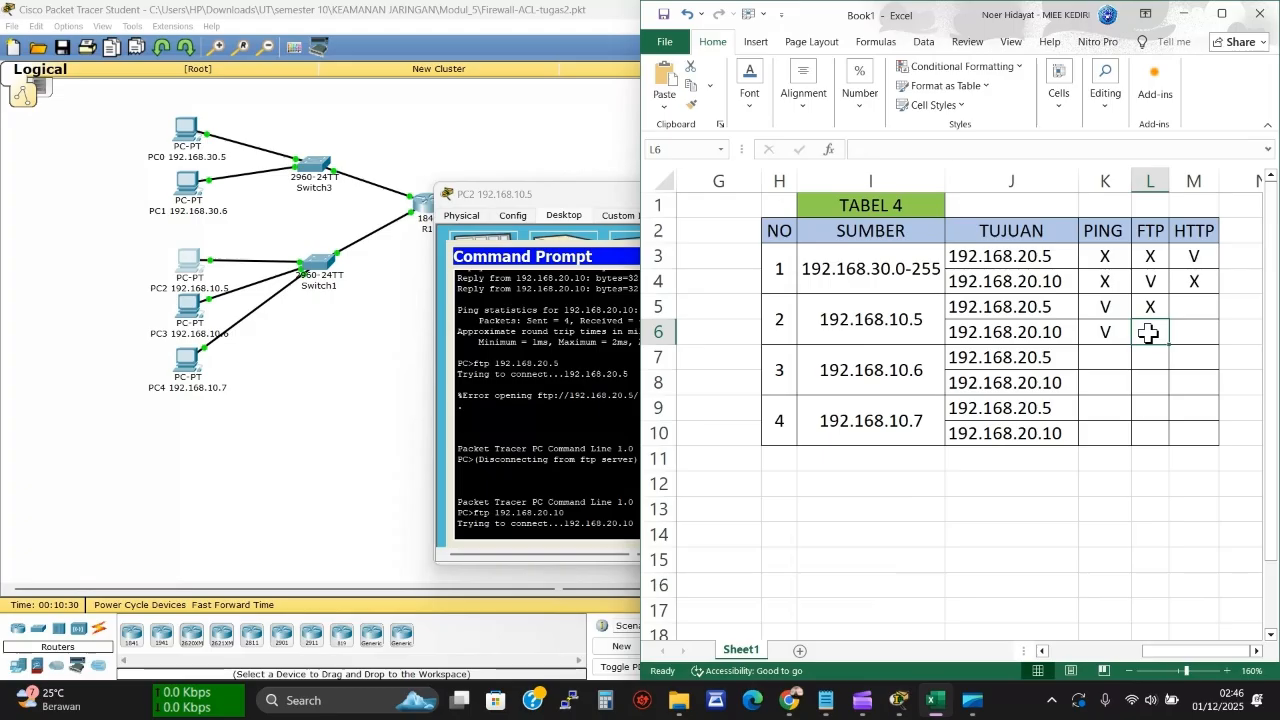
{"action": "type", "text": "X"}
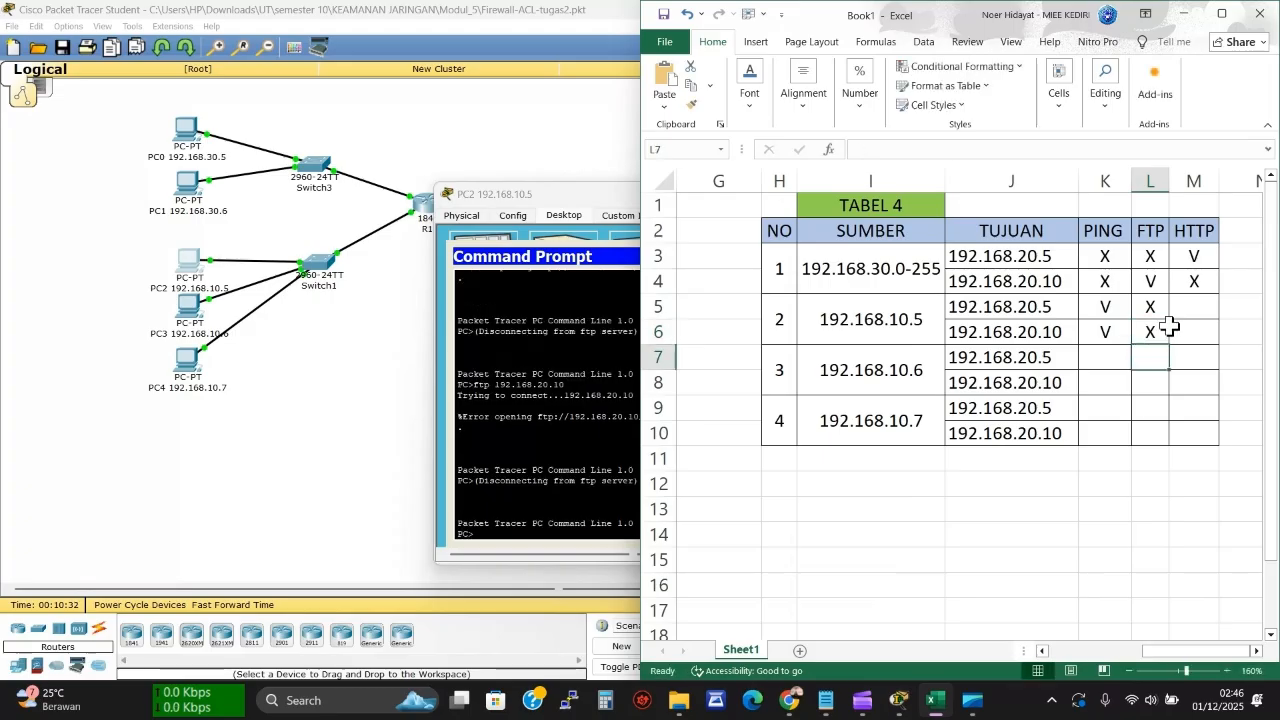
{"action": "left_click", "coordinate": [1190, 308]}
{"action": "left_click", "coordinate": [592, 391]}
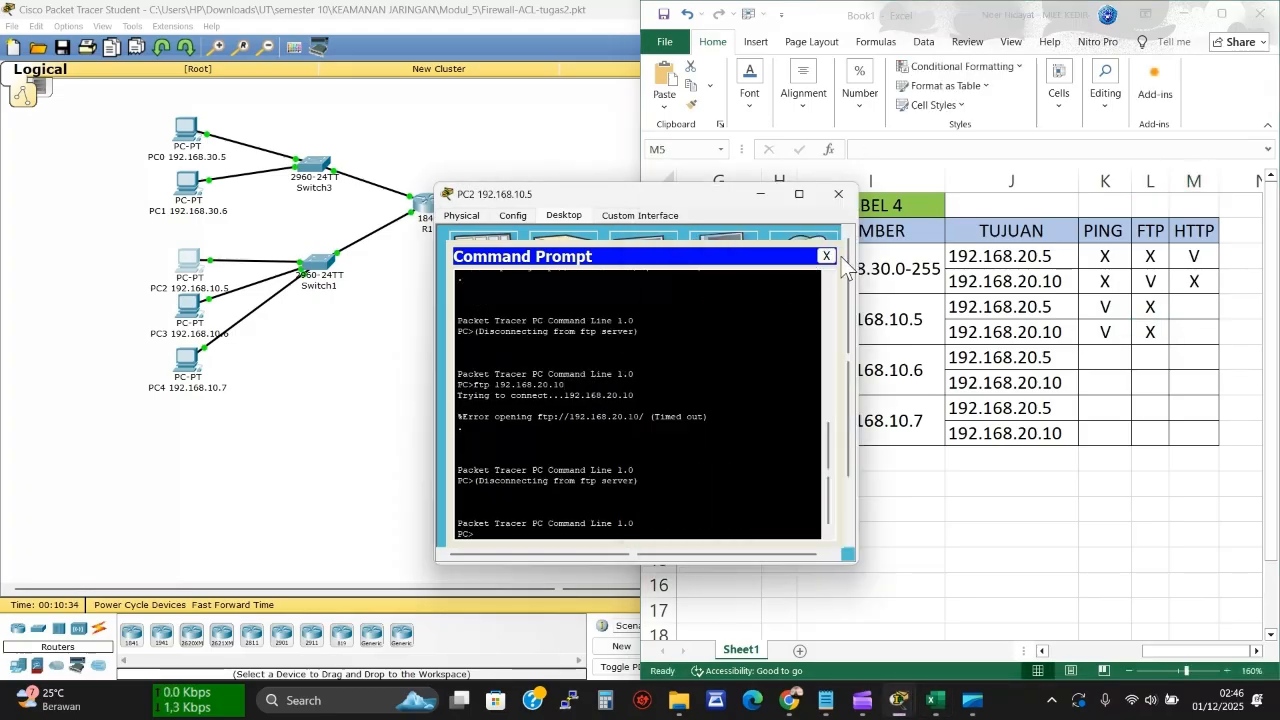
Load 192.168.20.5 in PC2's web browser and record the timeout as X in M5
{"action": "left_click", "coordinate": [828, 256]}
{"action": "left_click", "coordinate": [805, 300]}
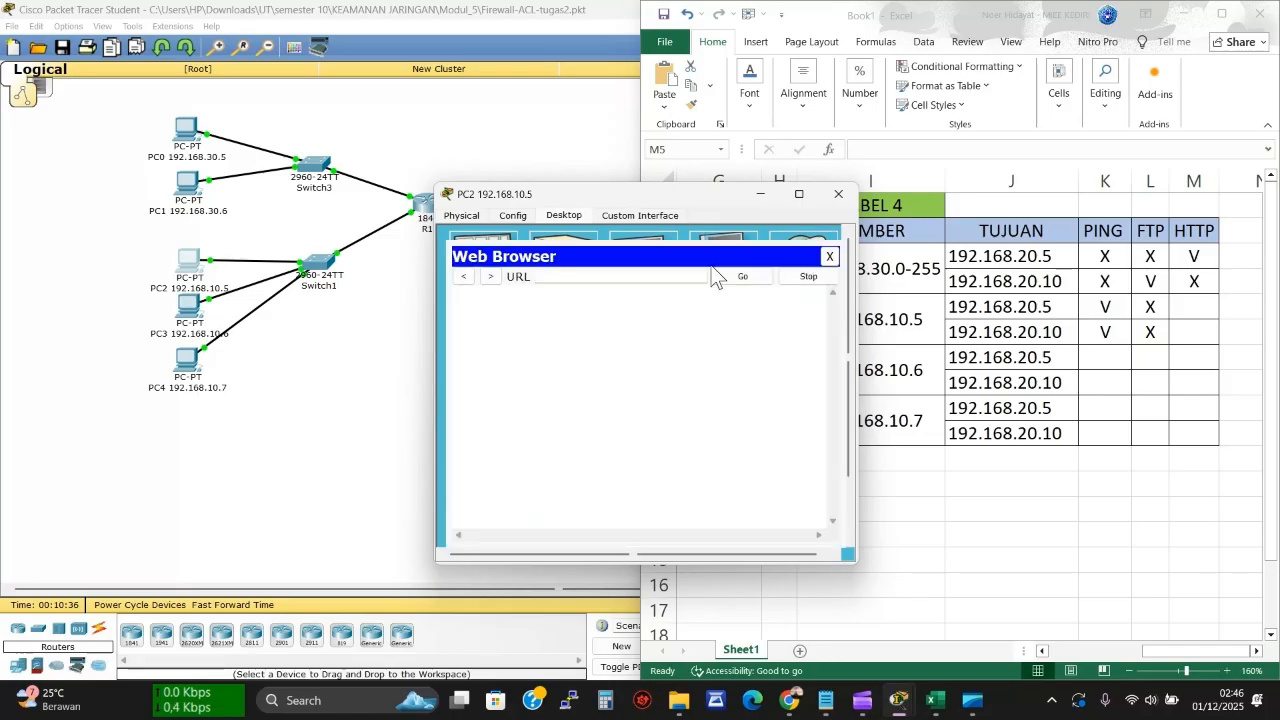
{"action": "type", "text": "192.168.20.5"}
{"action": "triple_click", "coordinate": [655, 272]}
{"action": "left_click", "coordinate": [752, 277]}
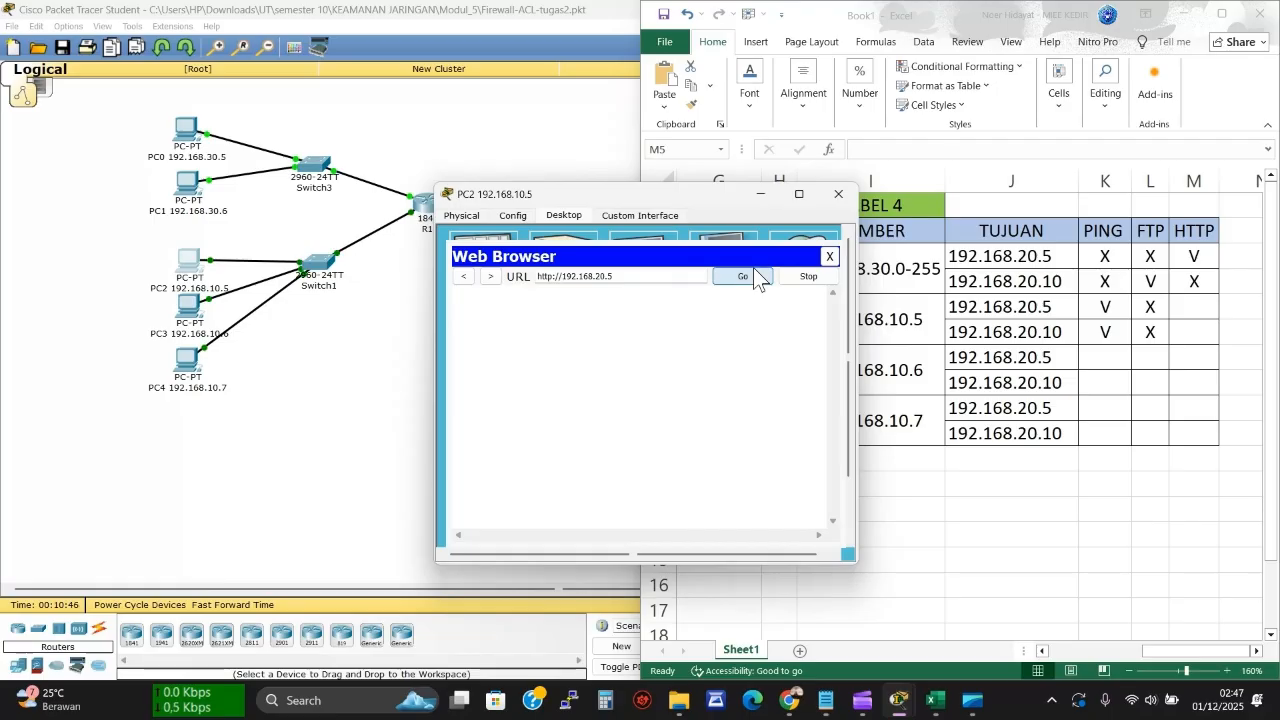
{"action": "left_click", "coordinate": [1185, 305]}
{"action": "type", "text": "X"}
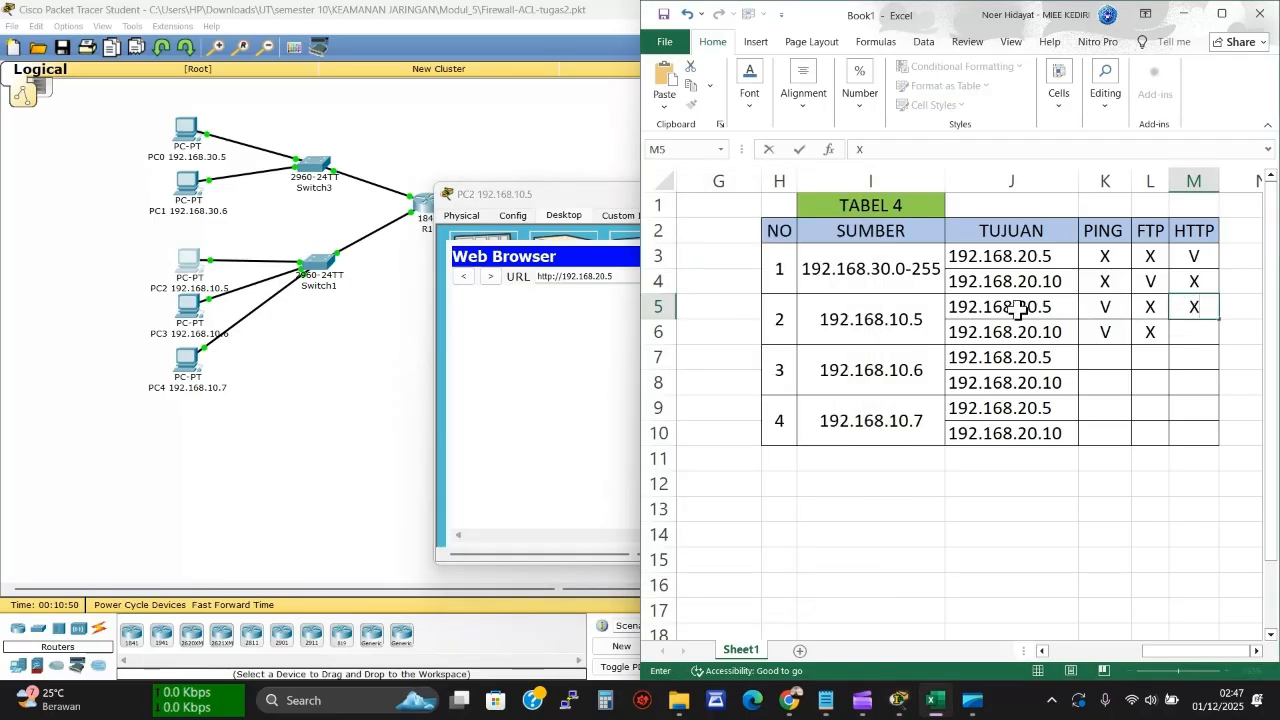
Load 192.168.20.10 in PC2's browser and record the timeout as X in M6
{"action": "left_click", "coordinate": [571, 329]}
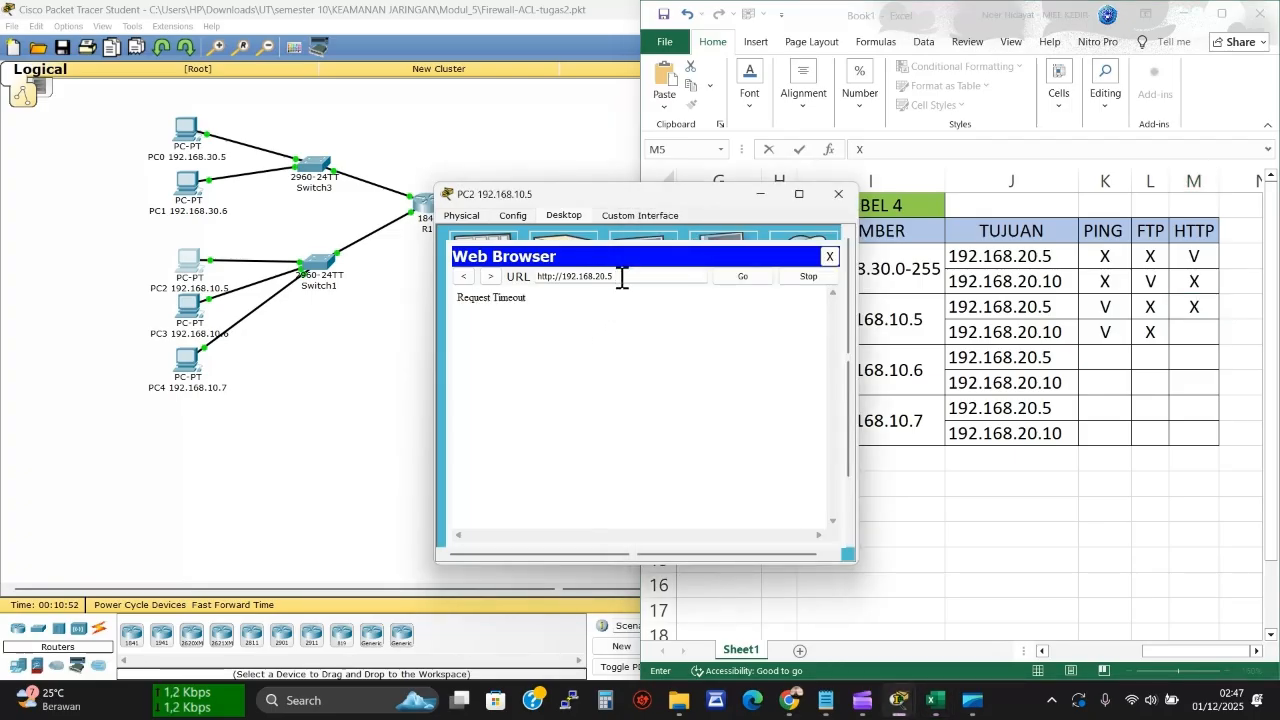
{"action": "key", "text": "BackSpace"}
{"action": "type", "text": "10"}
{"action": "left_click", "coordinate": [735, 283]}
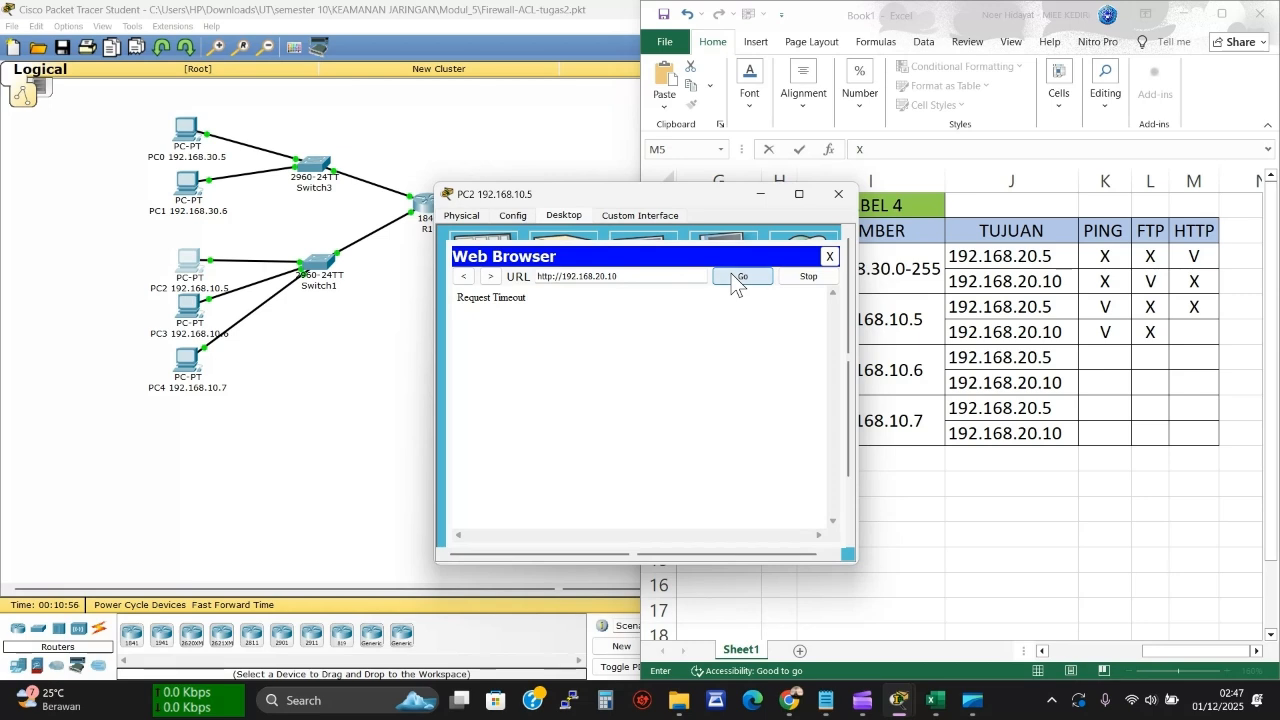
{"action": "left_click", "coordinate": [1193, 332]}
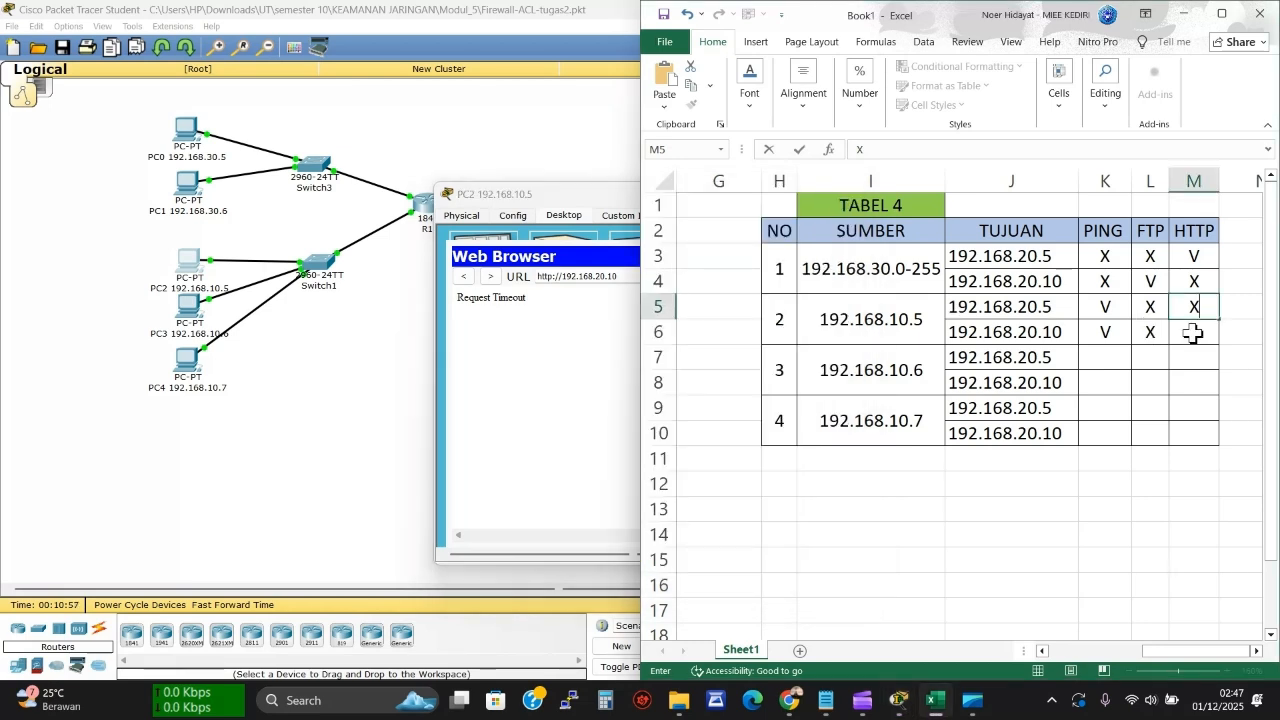
{"action": "type", "text": "X"}
{"action": "left_click", "coordinate": [1098, 362]}
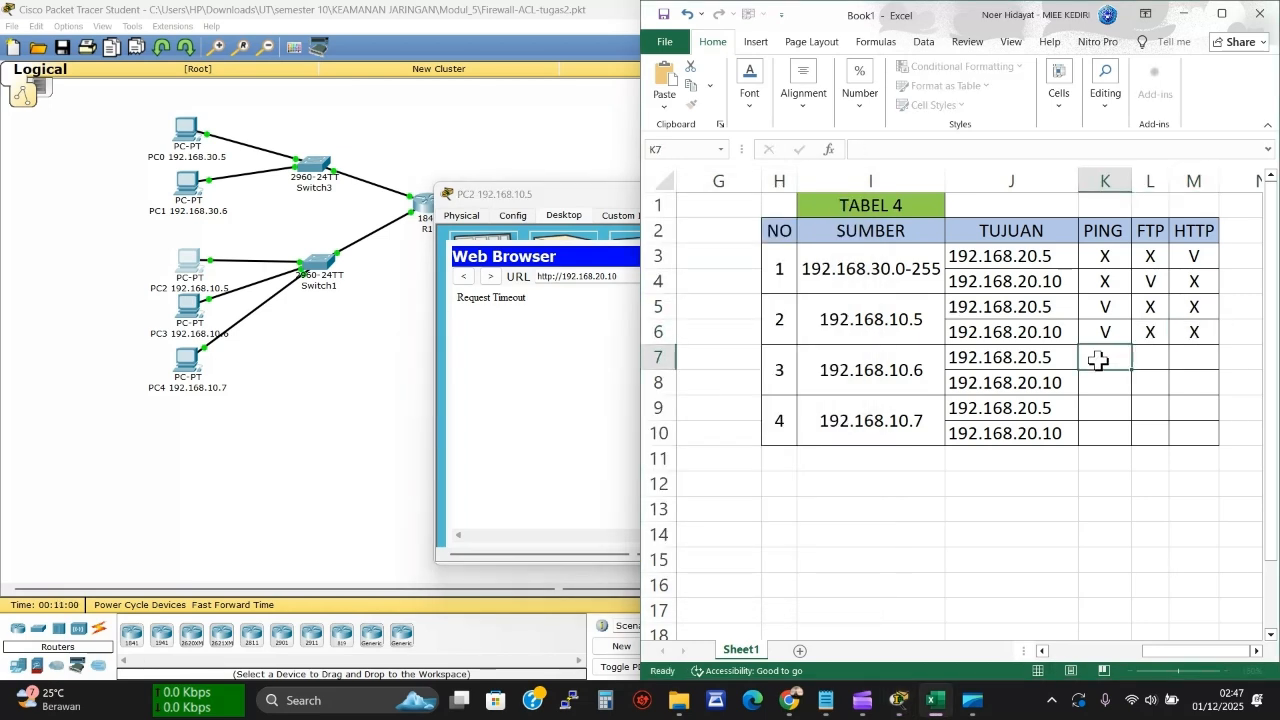
{"action": "left_click", "coordinate": [438, 340]}
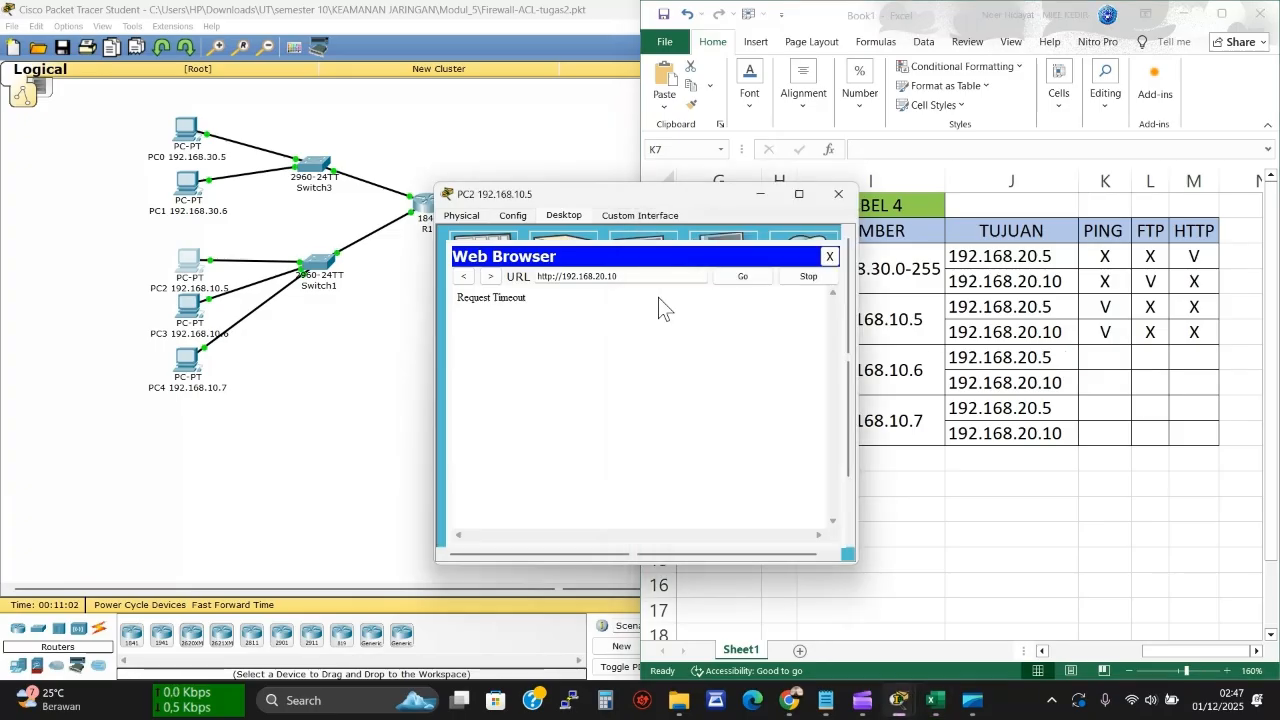
Switch to PC3's Command Prompt, ping 192.168.20.5 successfully, and record V in K7
{"action": "left_click", "coordinate": [829, 257]}
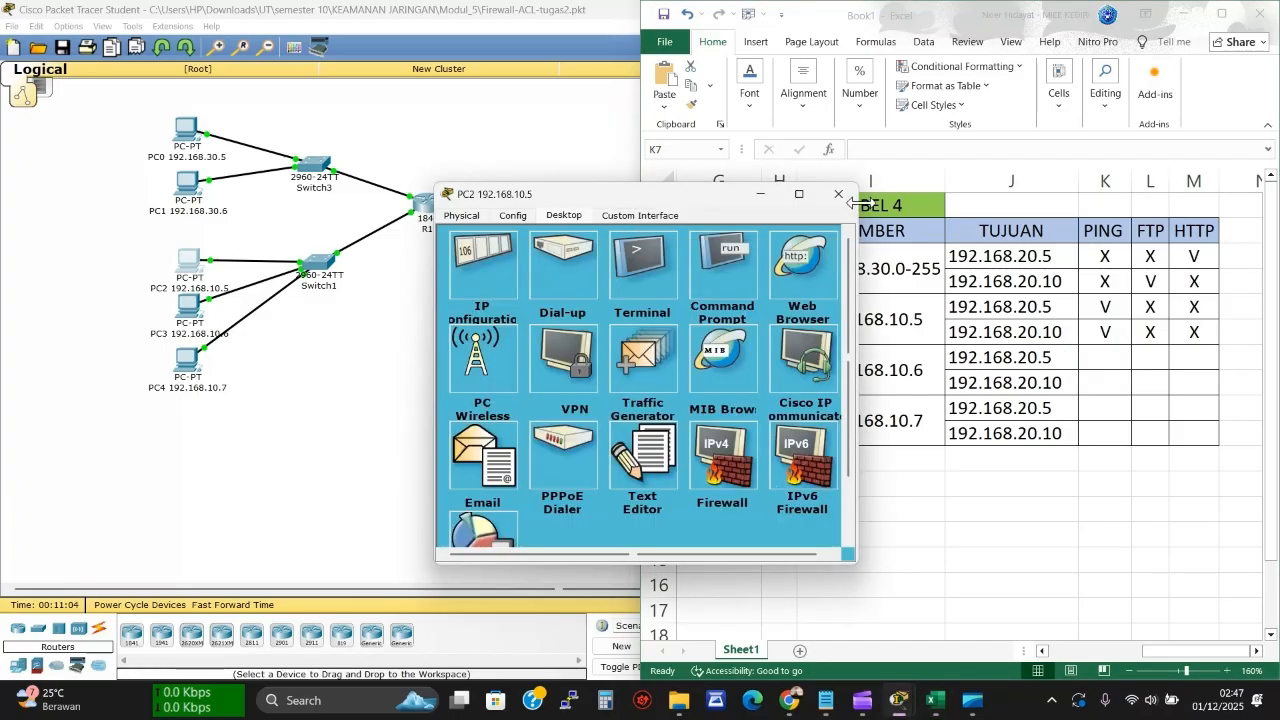
{"action": "left_click", "coordinate": [840, 195]}
{"action": "left_click", "coordinate": [196, 314]}
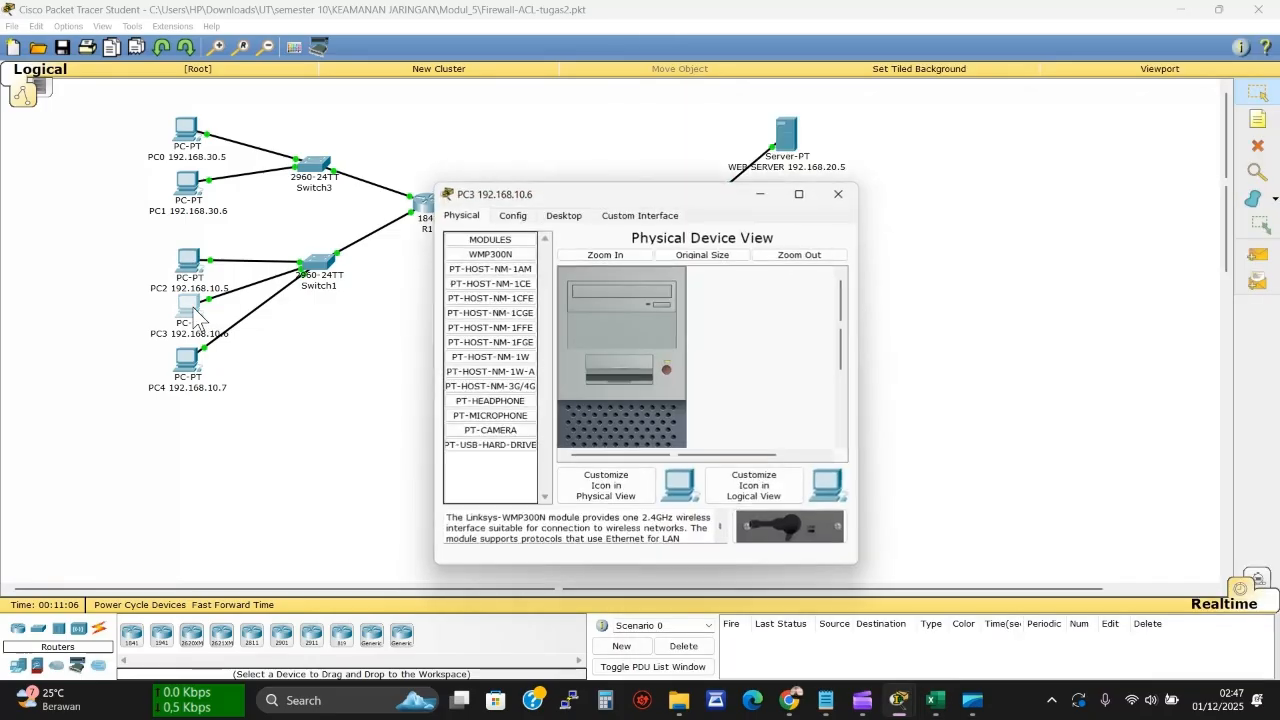
{"action": "left_click", "coordinate": [566, 214]}
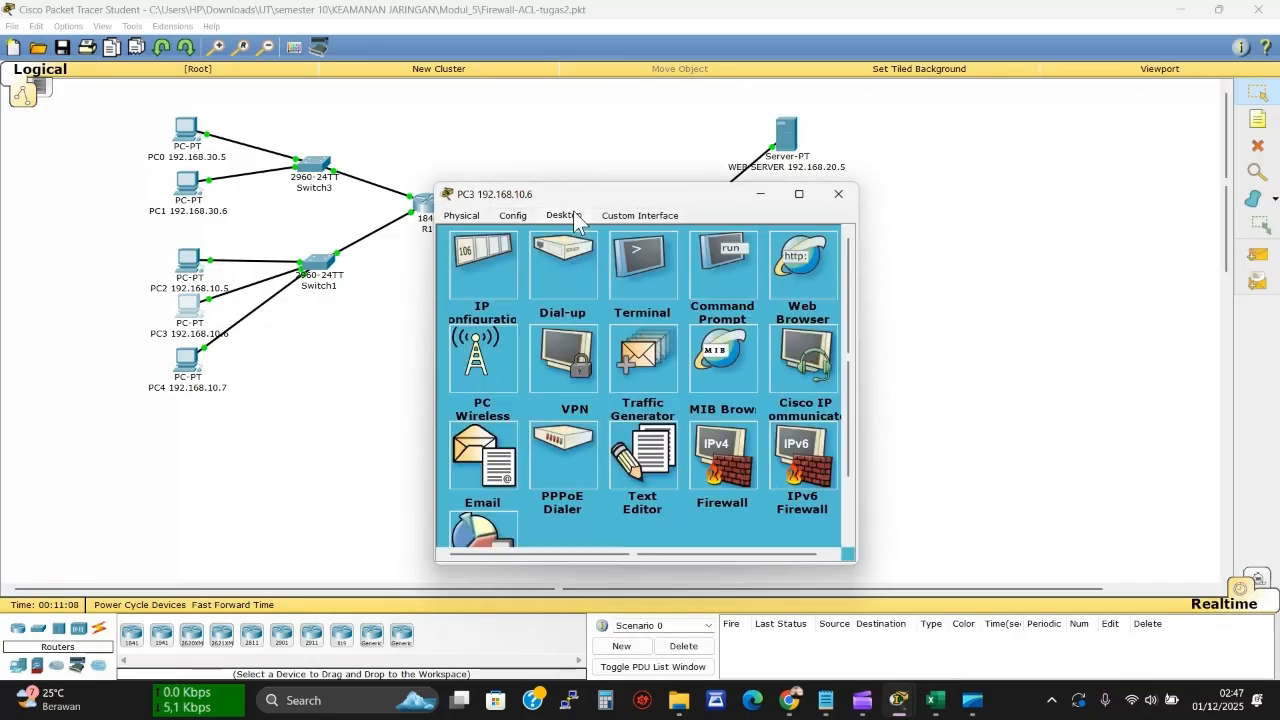
{"action": "left_click", "coordinate": [705, 265]}
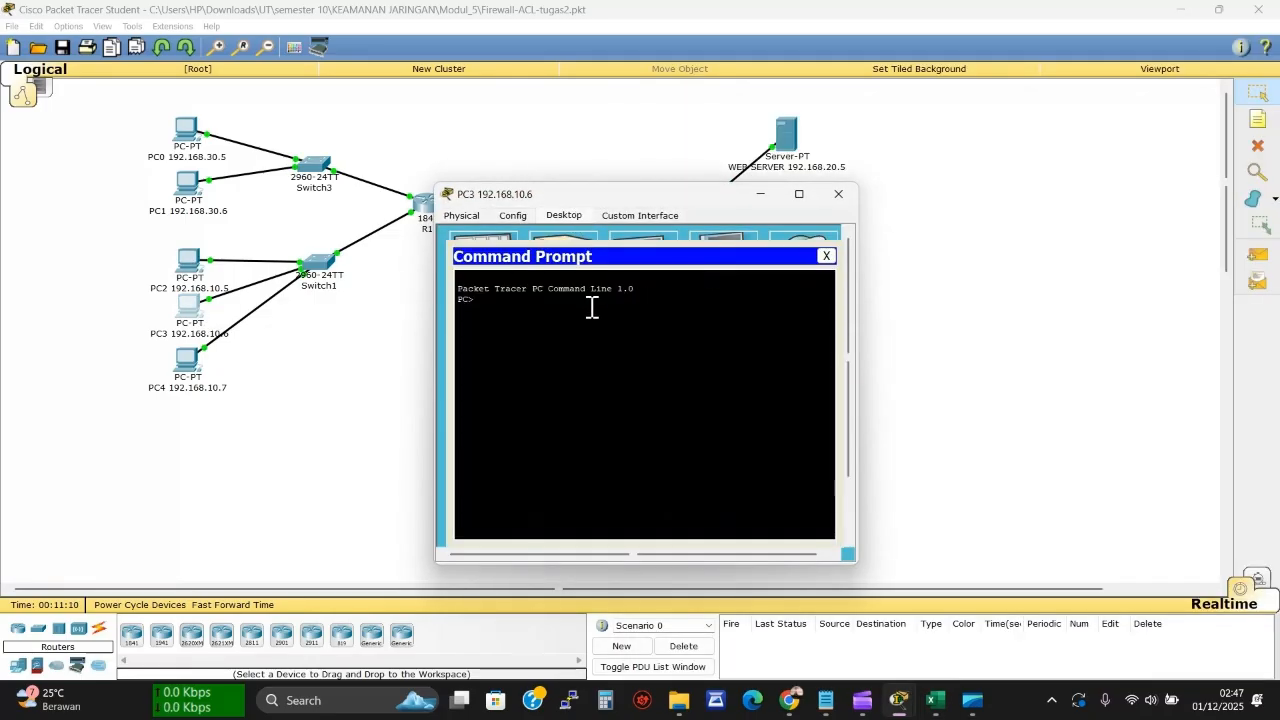
{"action": "type", "text": "PING 192.168.20."}
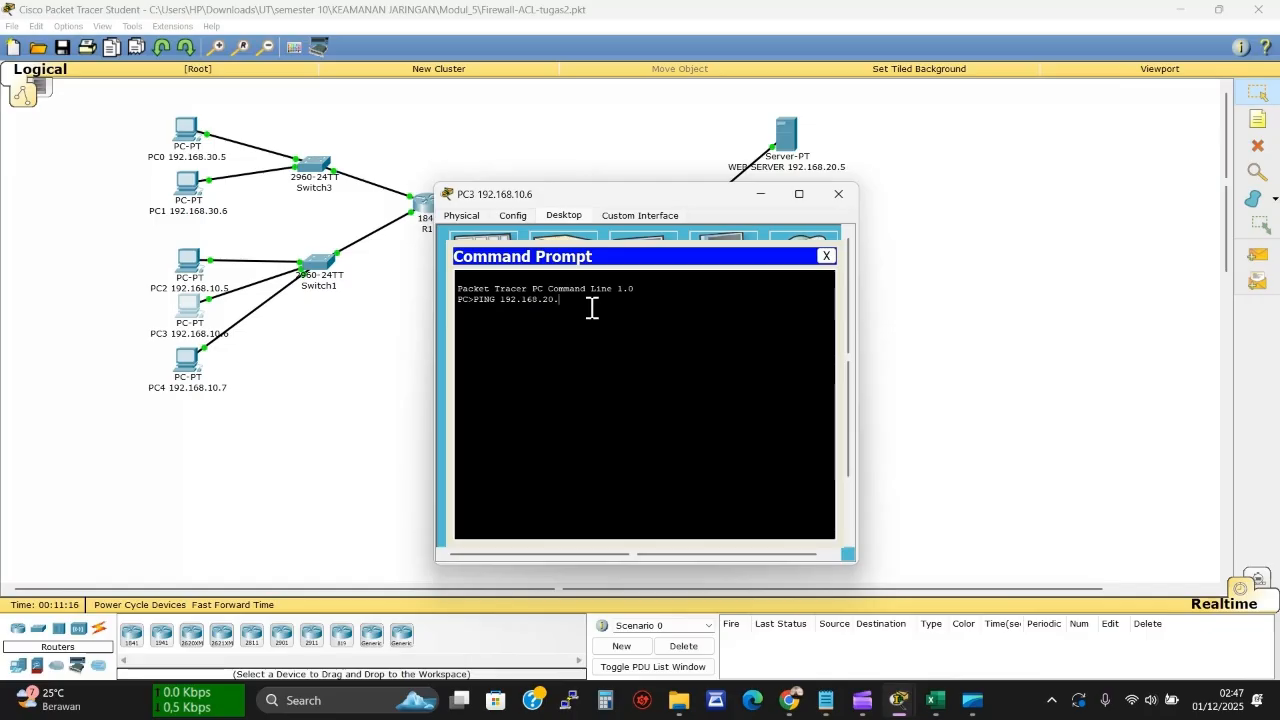
{"action": "type", "text": "5"}
{"action": "key", "text": "Return"}
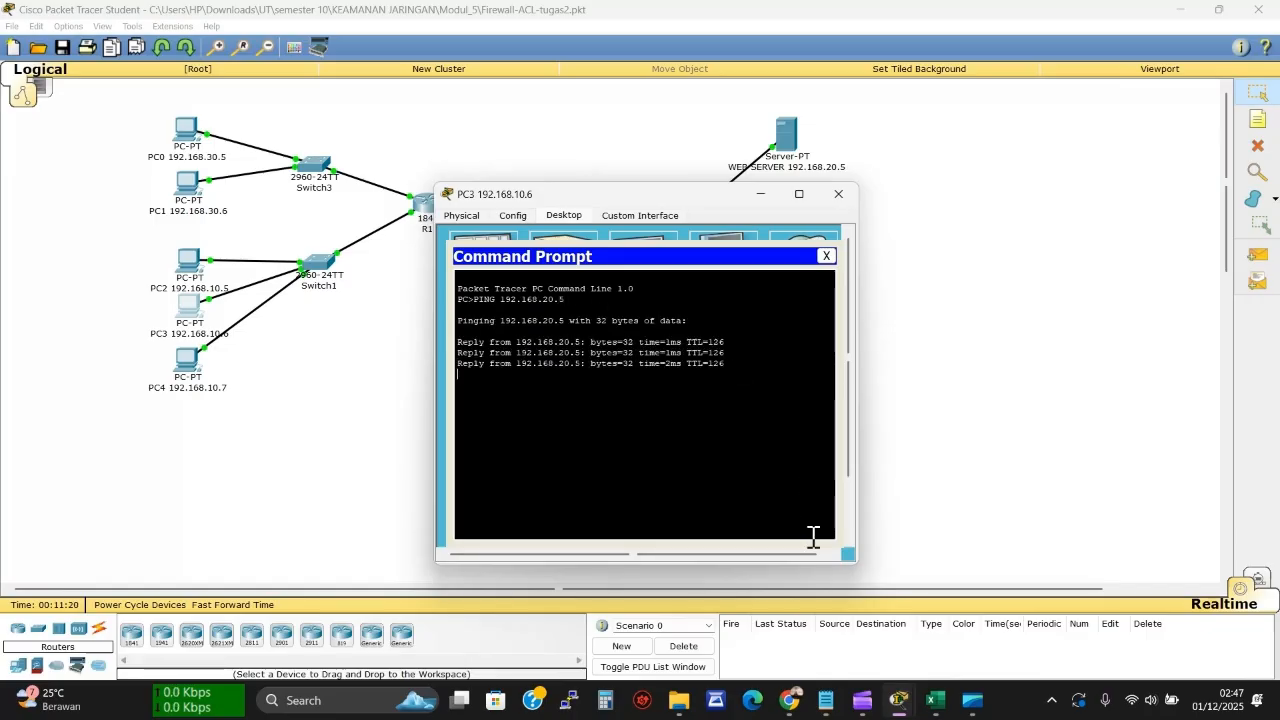
{"action": "left_click", "coordinate": [935, 700]}
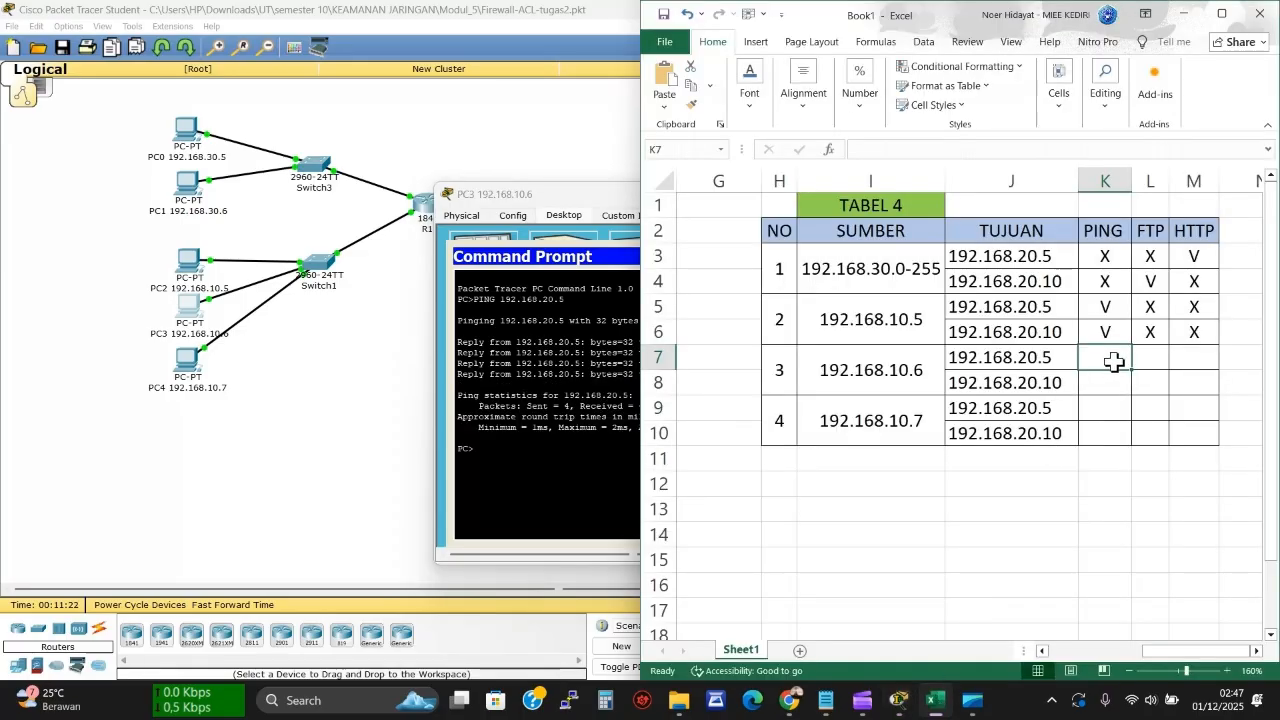
{"action": "type", "text": "V"}
{"action": "left_click", "coordinate": [1106, 384]}
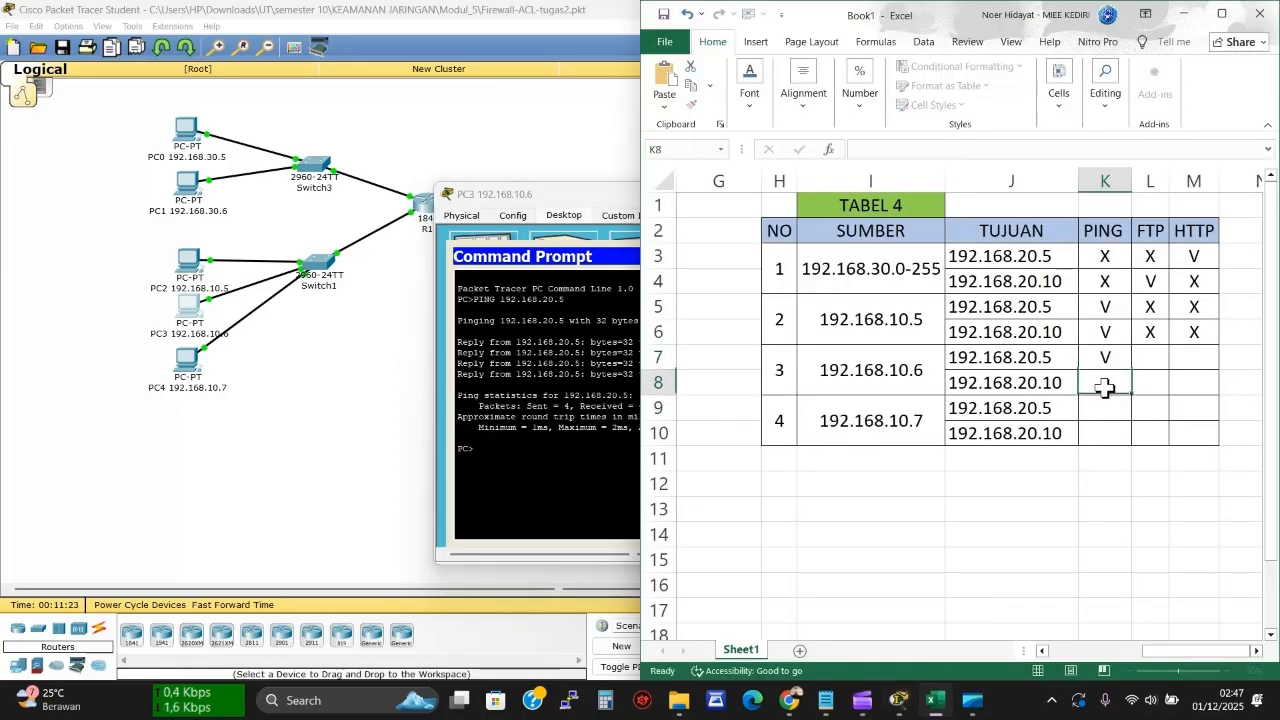
Ping 192.168.20.10 from PC3 and record V in K8
{"action": "left_click", "coordinate": [515, 450]}
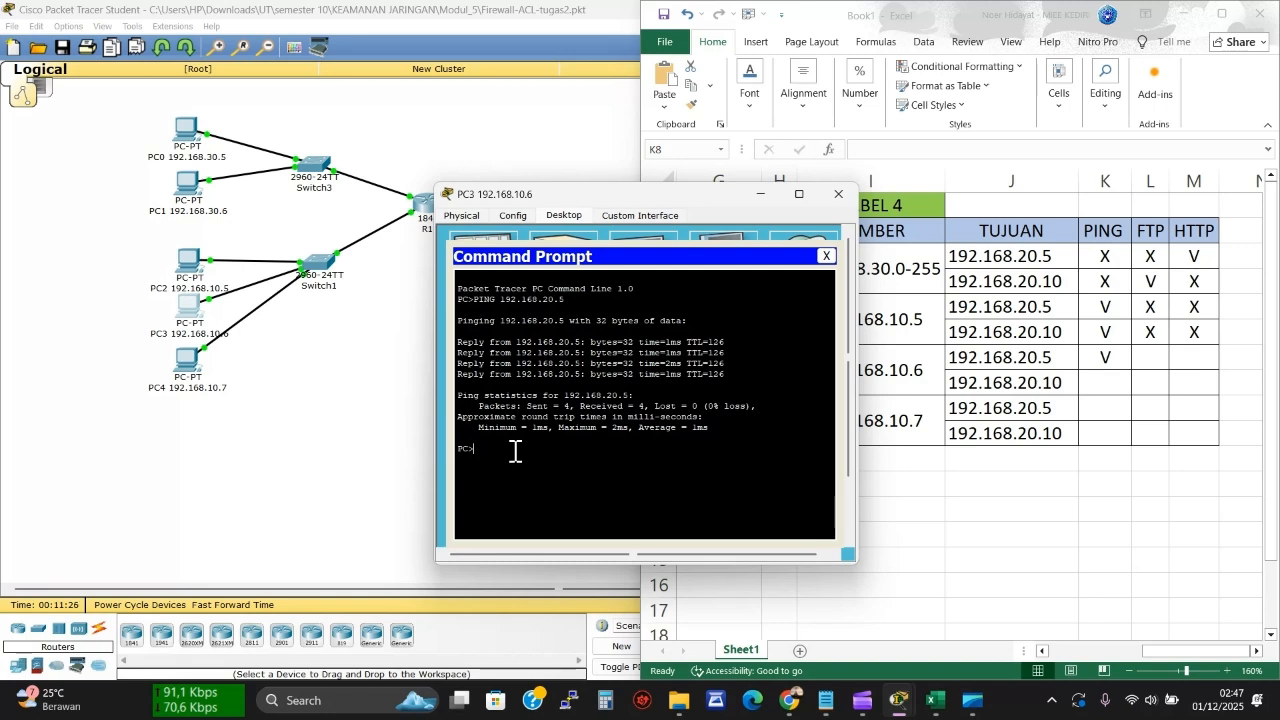
{"action": "key", "text": "Up"}
{"action": "key", "text": "BackSpace"}
{"action": "type", "text": "10"}
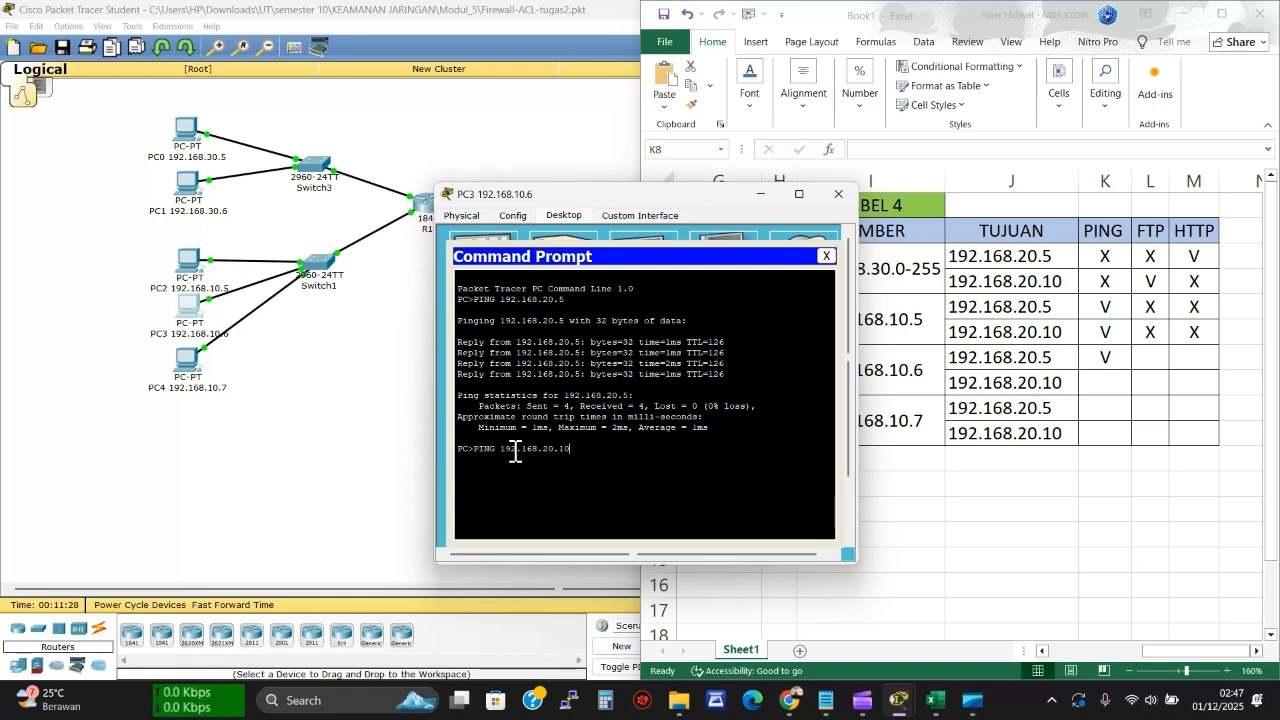
{"action": "key", "text": "Return"}
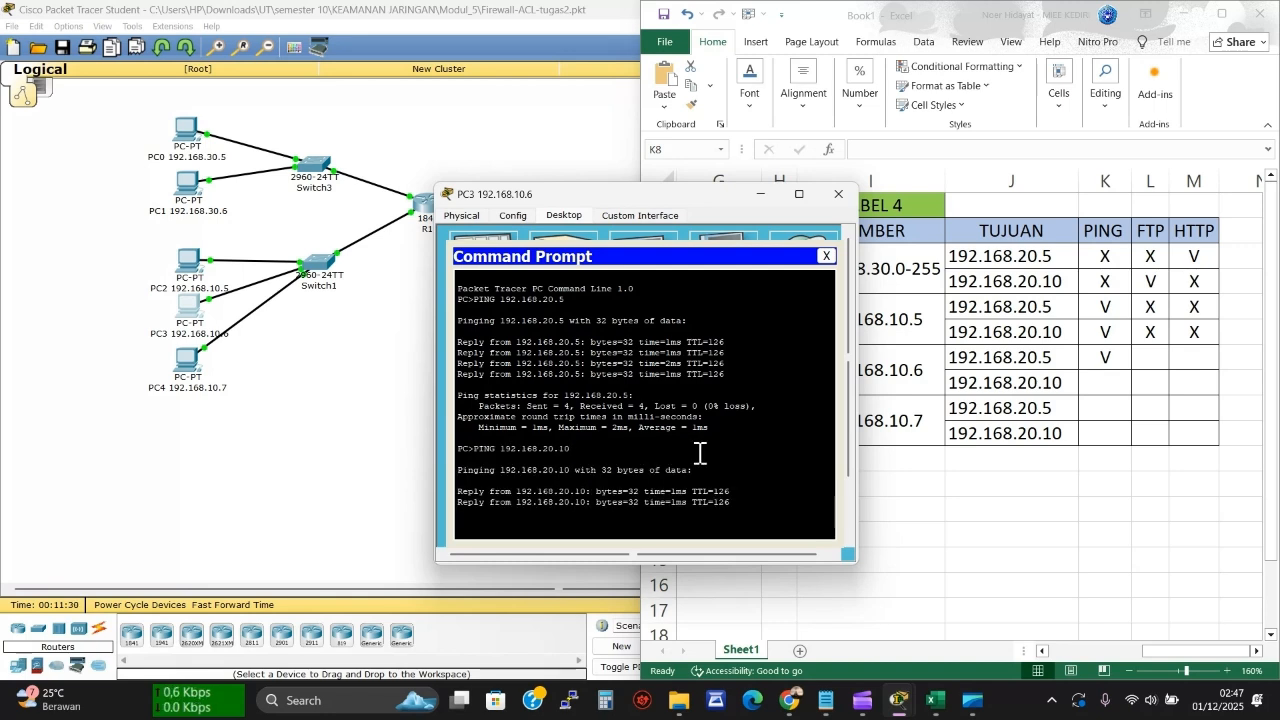
{"action": "left_click", "coordinate": [1100, 378]}
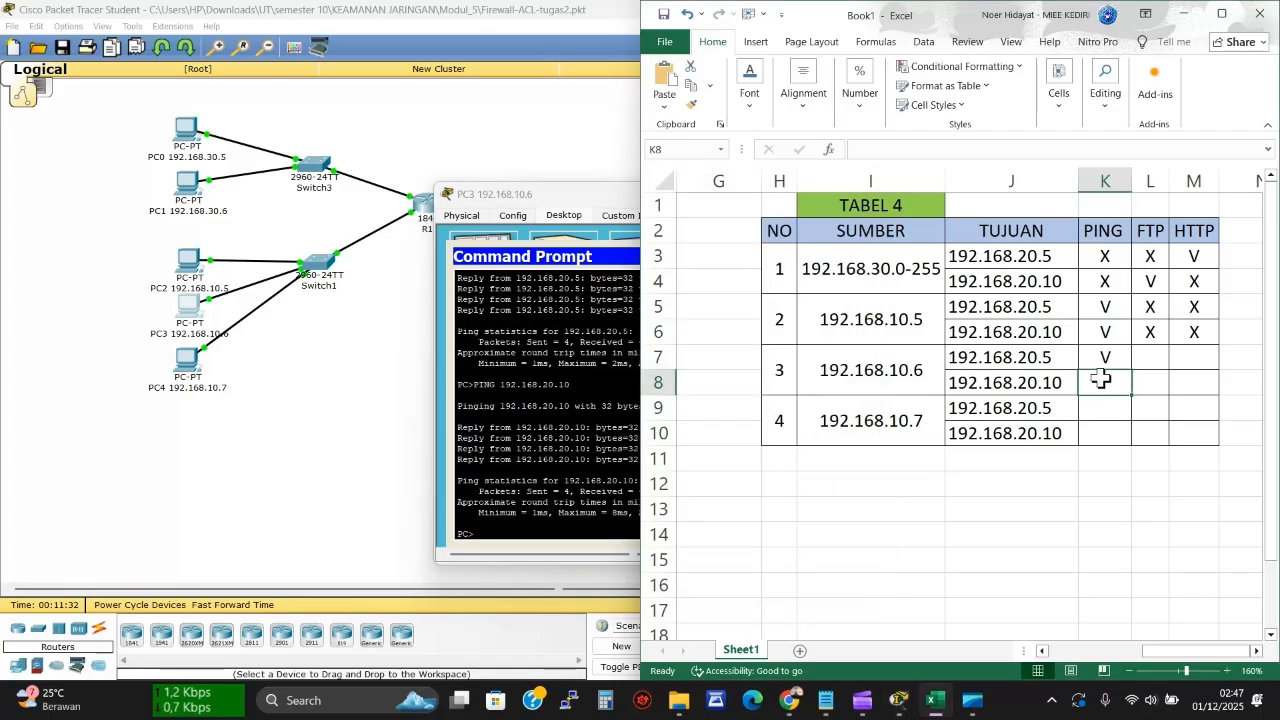
{"action": "type", "text": "V"}
{"action": "key", "text": "Return"}
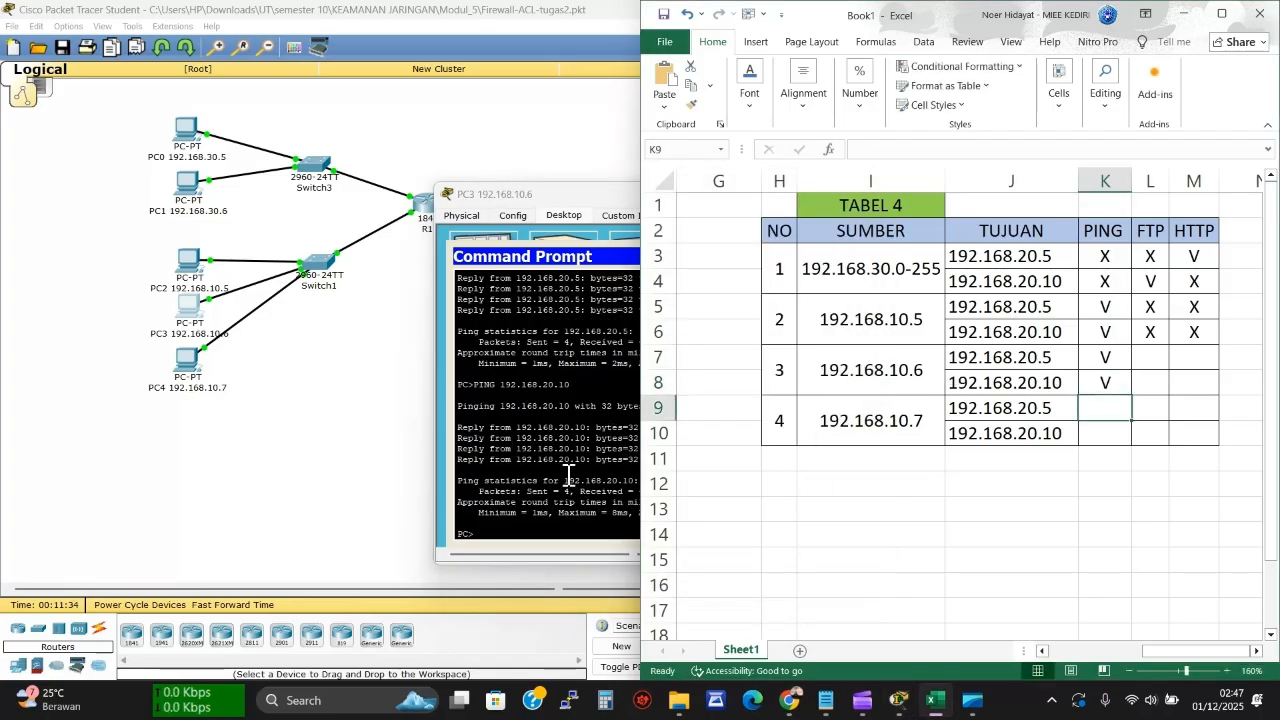
{"action": "left_click", "coordinate": [532, 525]}
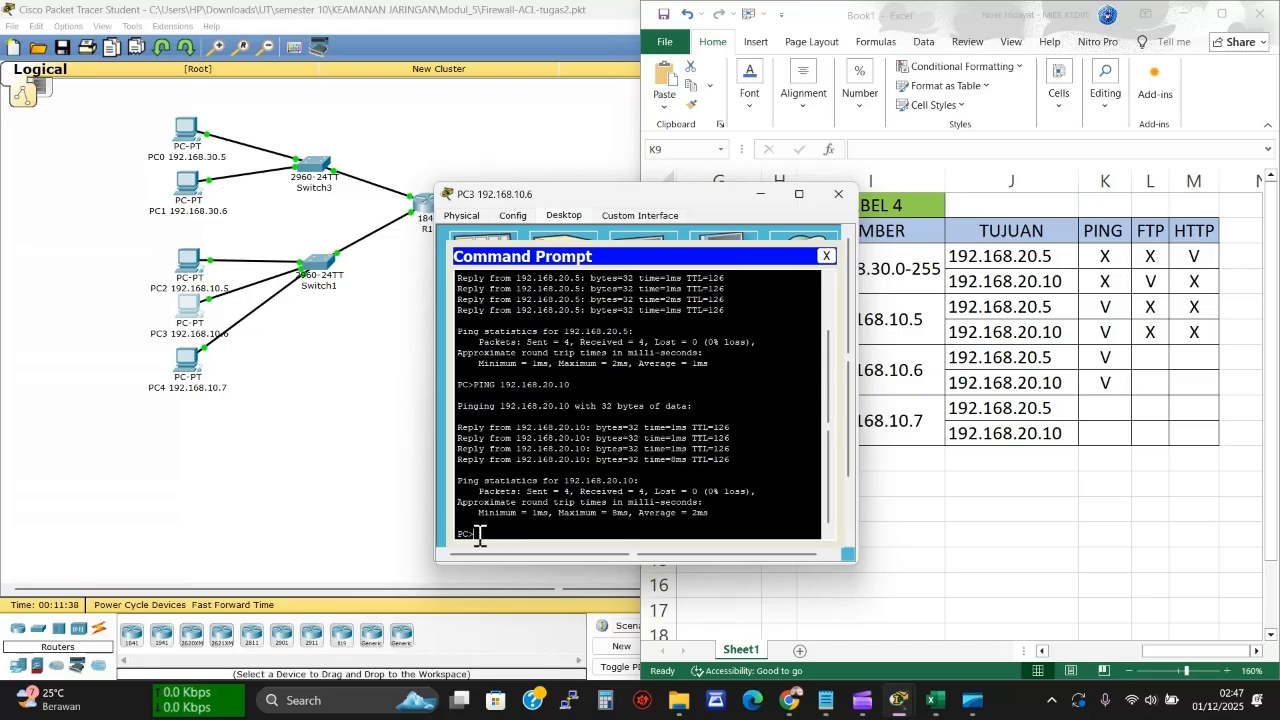
Run ftp 192.168.20.5 from PC3 and mark its timeout X in L7
{"action": "type", "text": "ftp 192.168.20.5"}
{"action": "key", "text": "Return"}
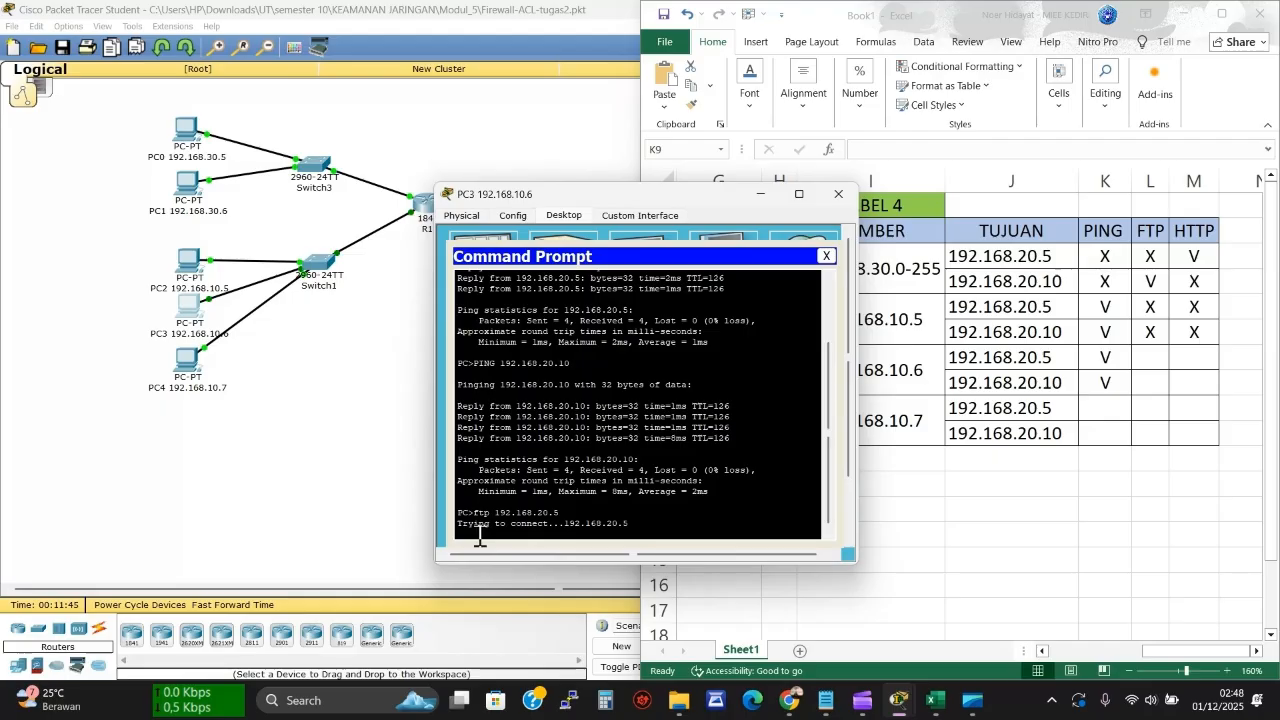
{"action": "left_click", "coordinate": [1140, 360]}
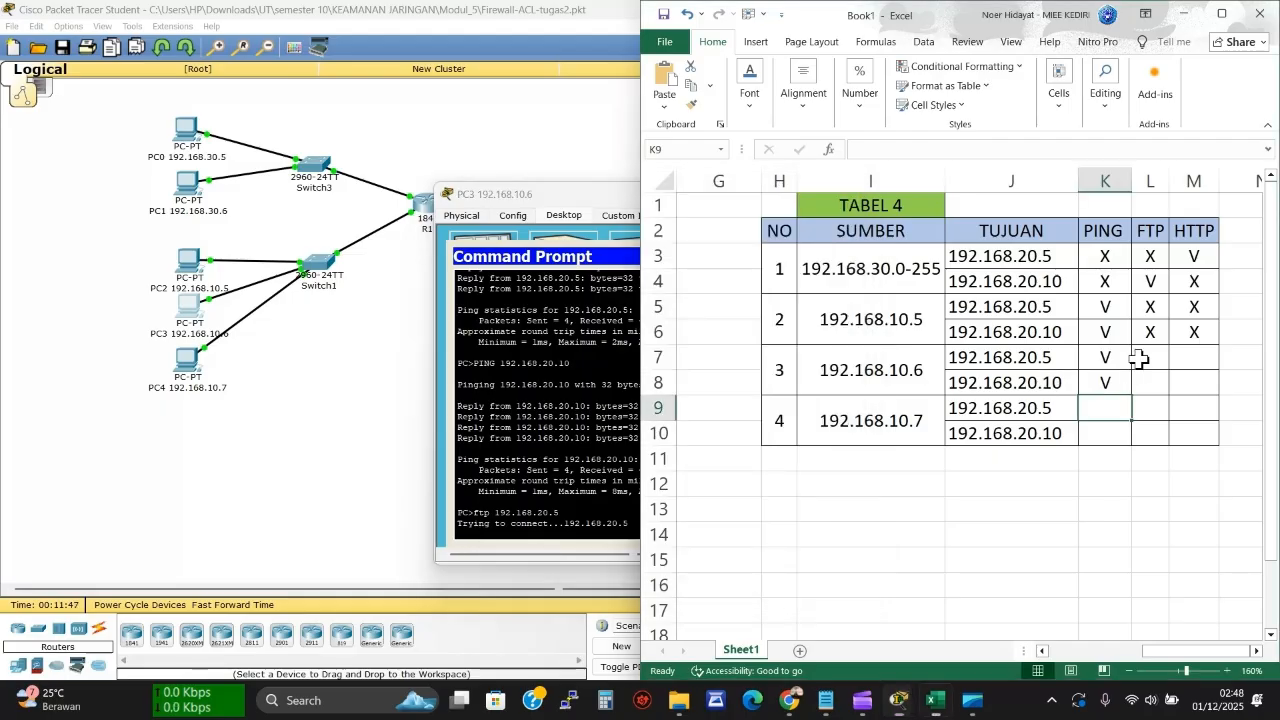
{"action": "left_click", "coordinate": [1140, 360]}
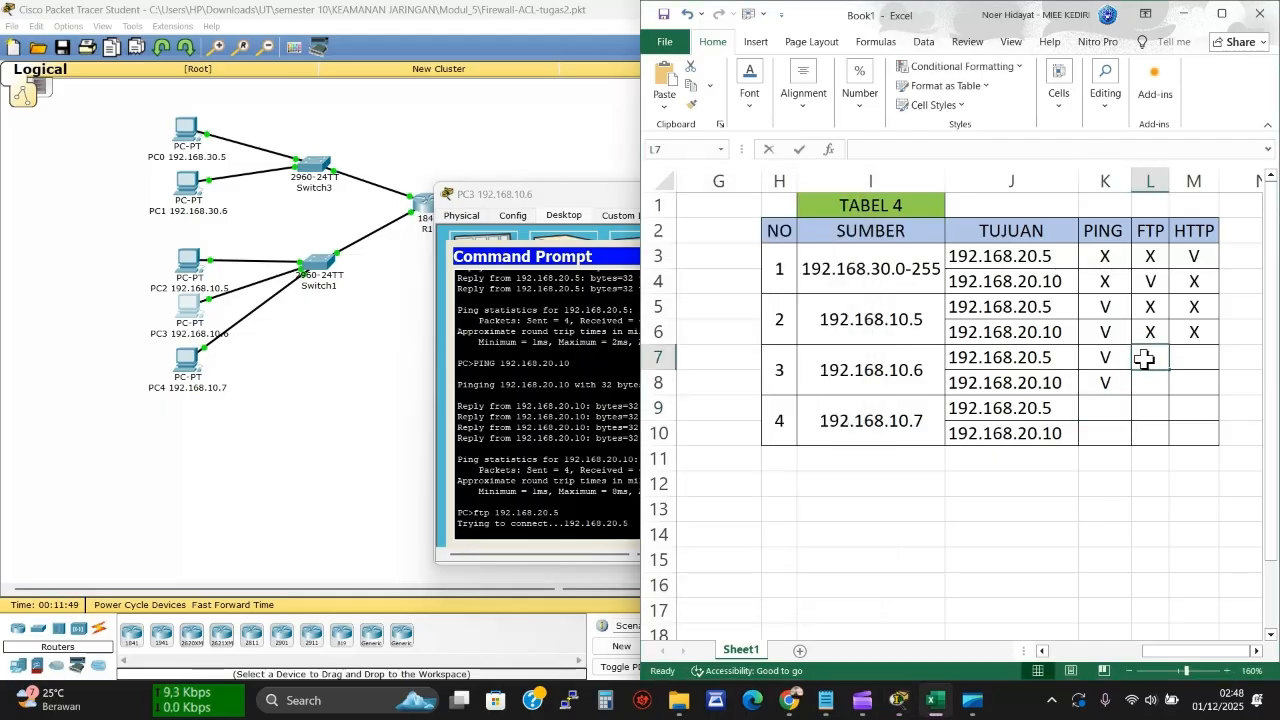
{"action": "type", "text": "X"}
{"action": "left_click", "coordinate": [598, 392]}
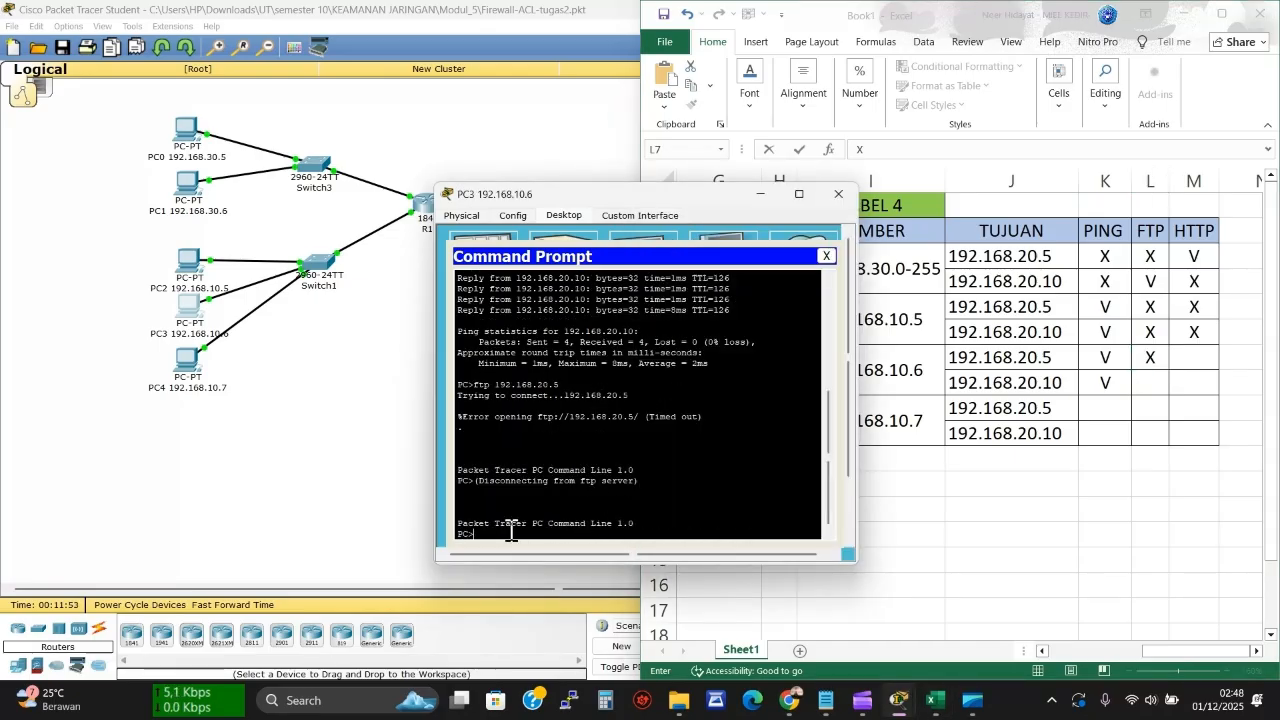
Connect PC3 by FTP to 192.168.20.10 and log in with the username and password
{"action": "key", "text": "Up"}
{"action": "key", "text": "BackSpace"}
{"action": "type", "text": "10"}
{"action": "key", "text": "Return"}
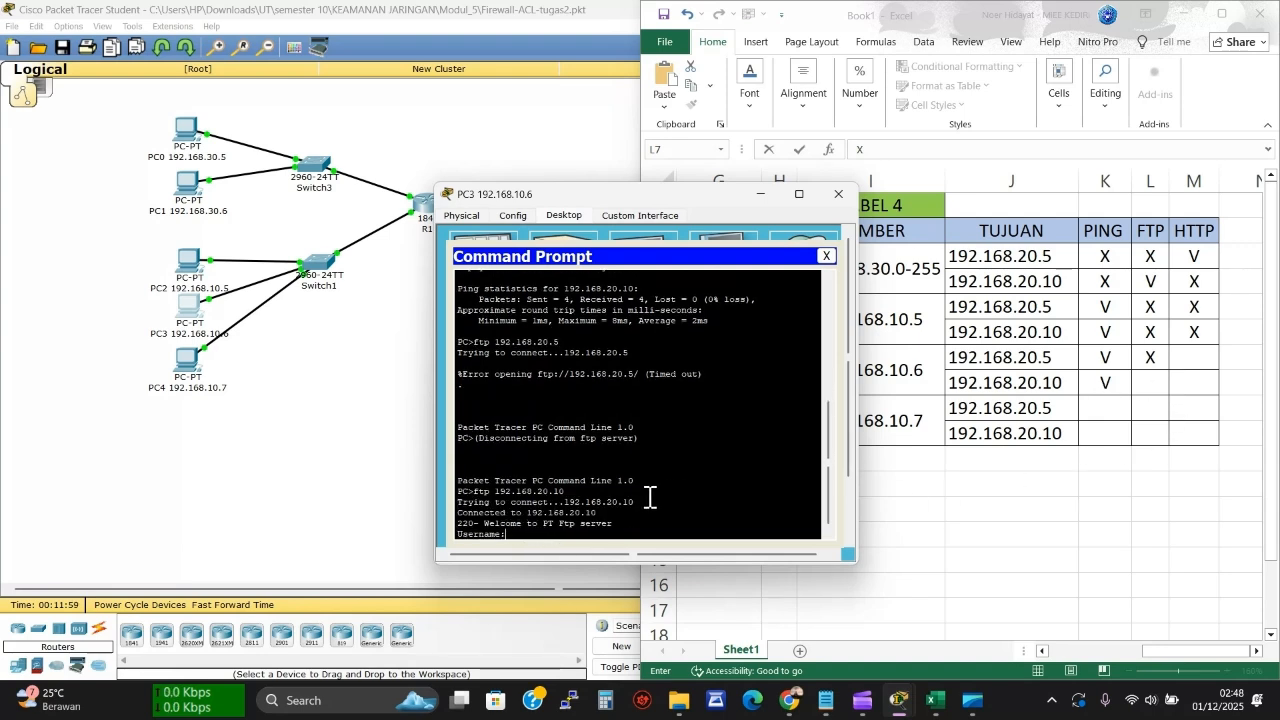
{"action": "type", "text": "CIsco"}
{"action": "key", "text": "Return"}
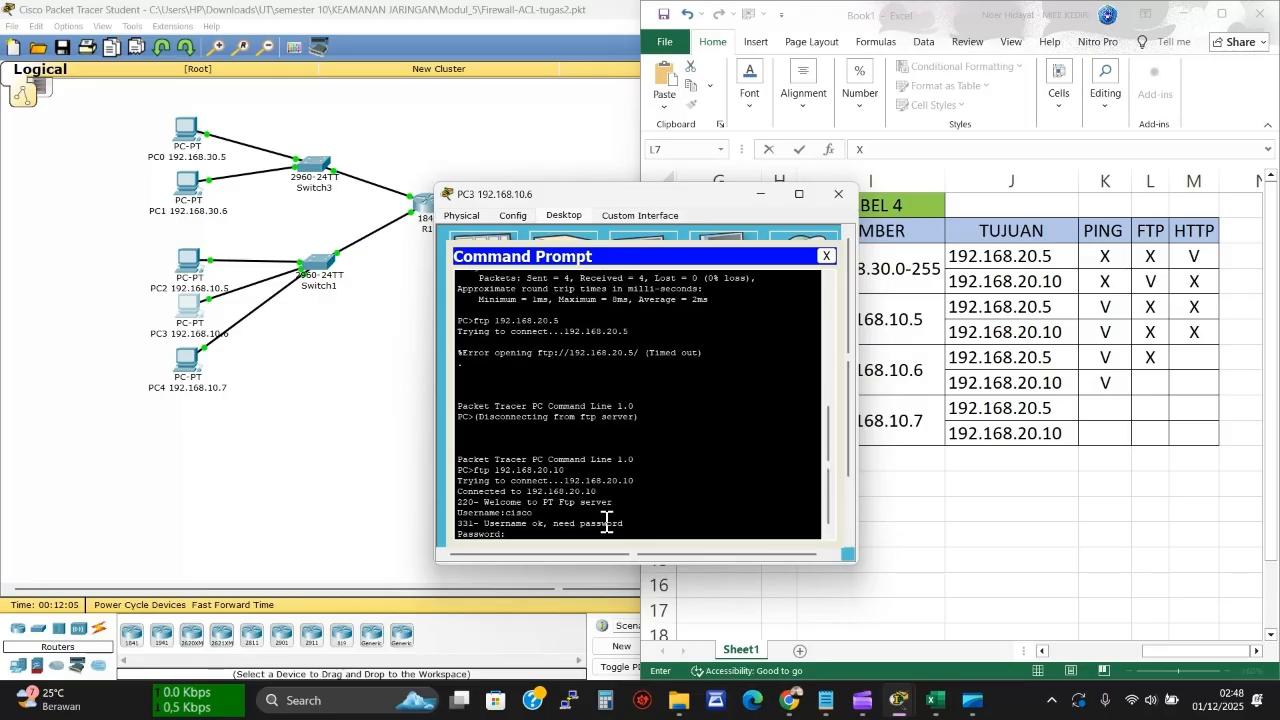
{"action": "key", "text": "Return"}
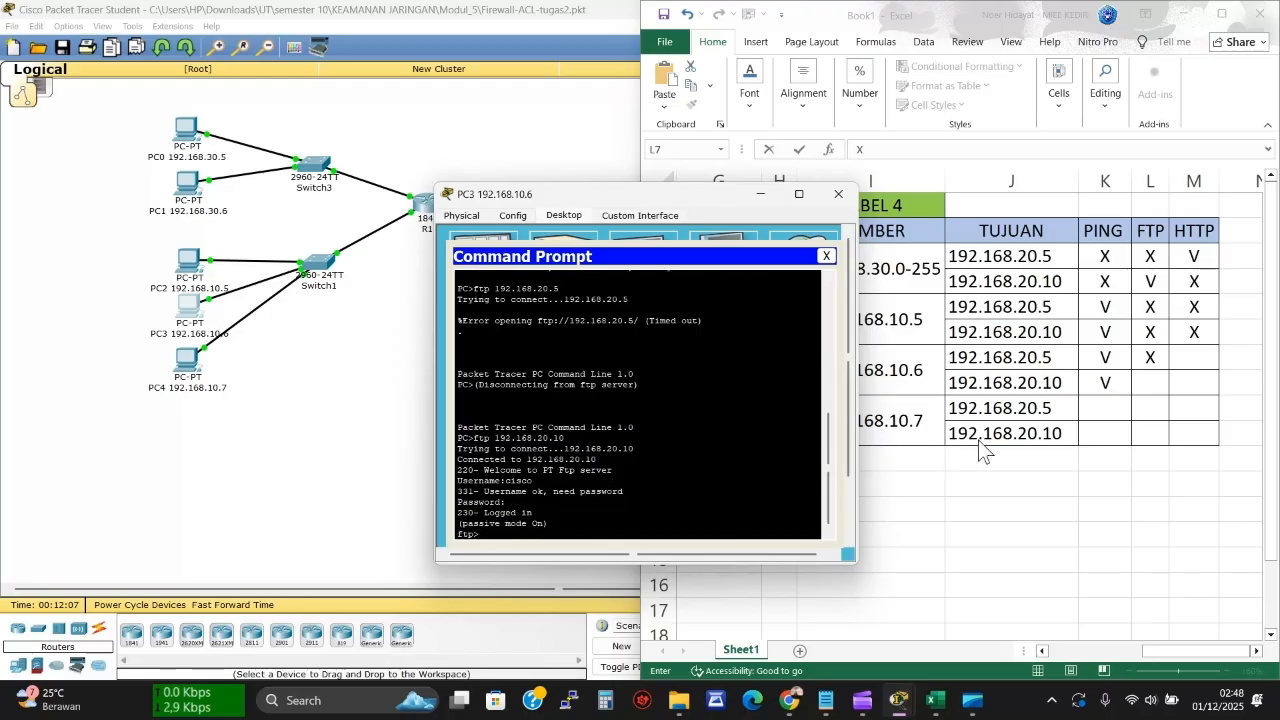
Record capital V for the FTP login in L8 and close PC3's Command Prompt
{"action": "left_click", "coordinate": [1150, 388]}
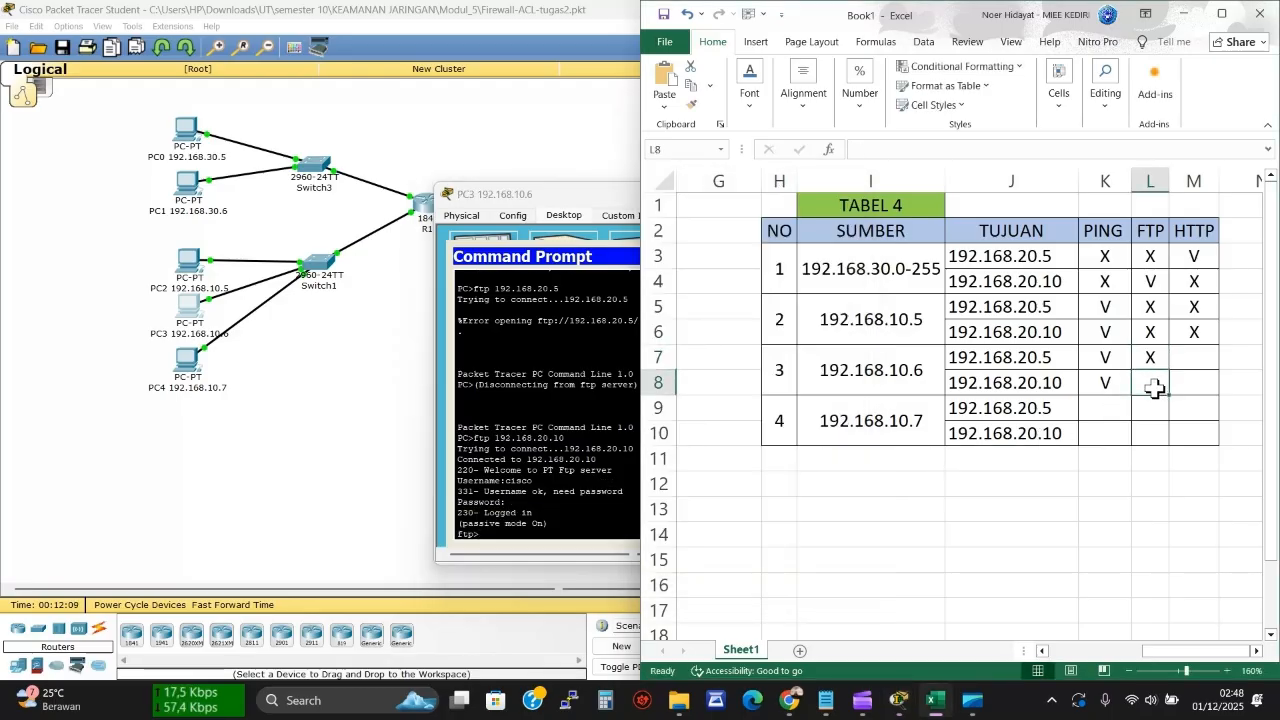
{"action": "type", "text": "v"}
{"action": "double_click", "coordinate": [1162, 383]}
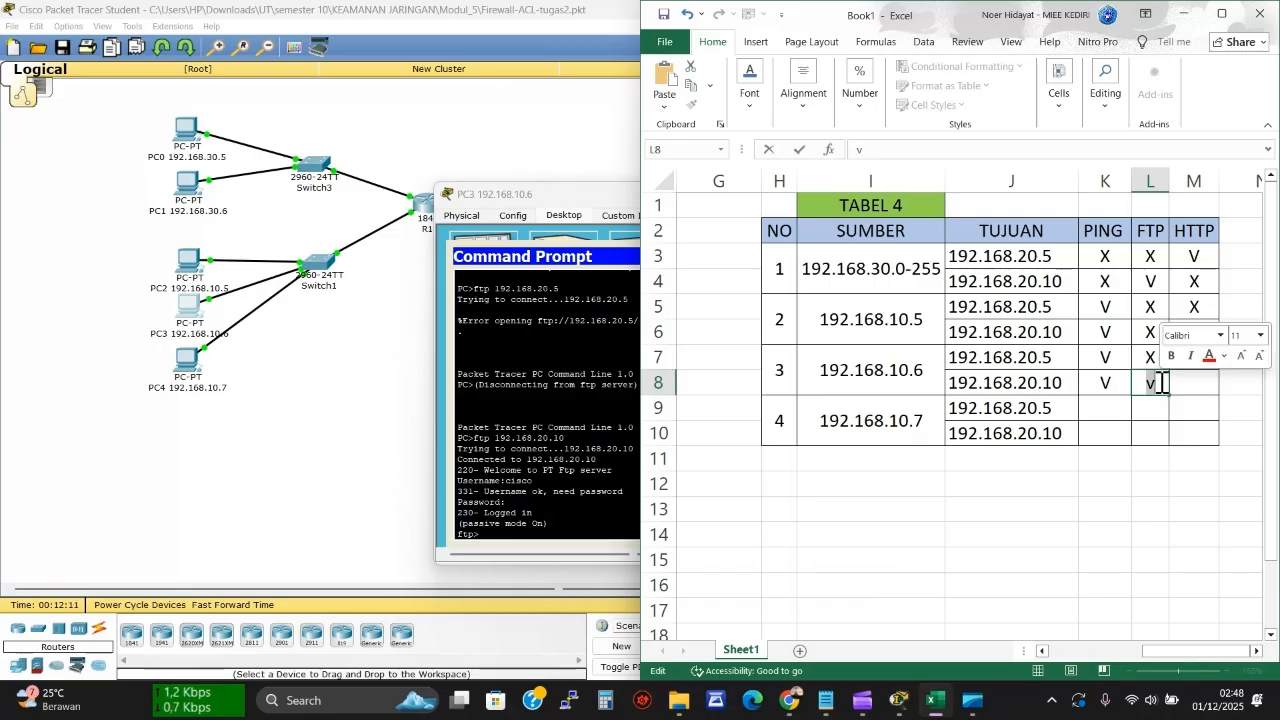
{"action": "type", "text": "V"}
{"action": "left_click", "coordinate": [1174, 362]}
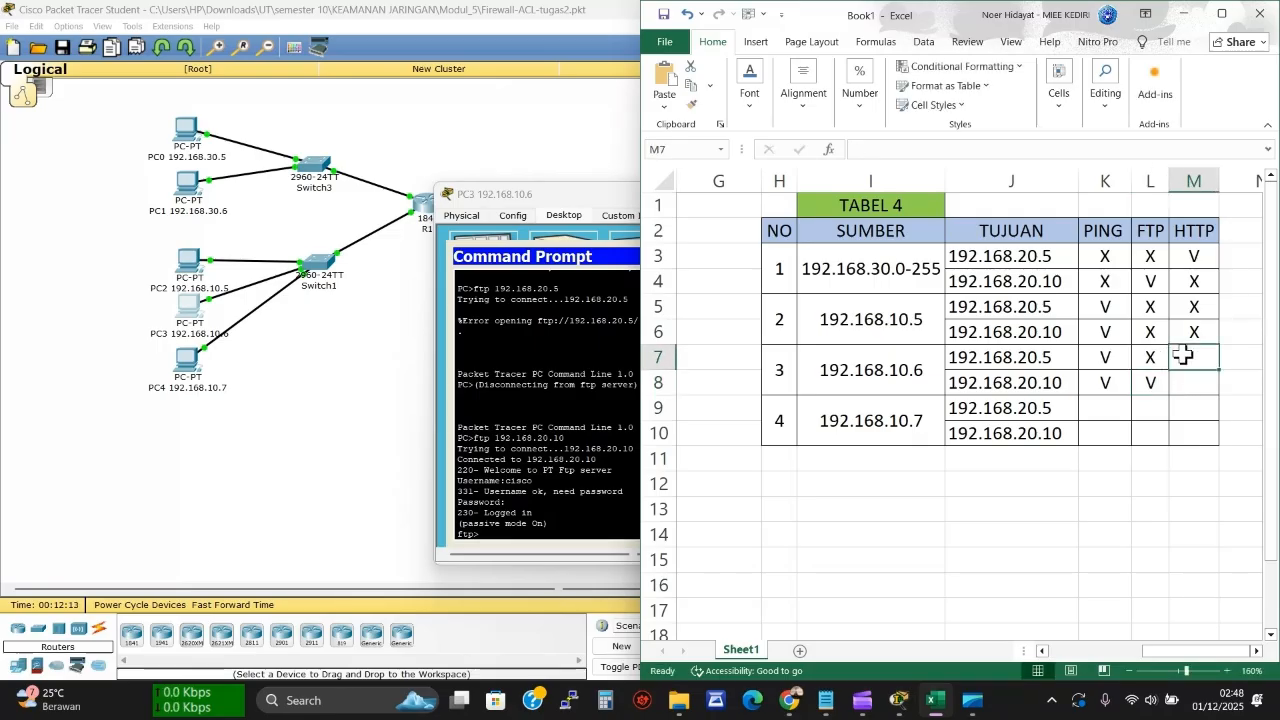
{"action": "left_click", "coordinate": [600, 374]}
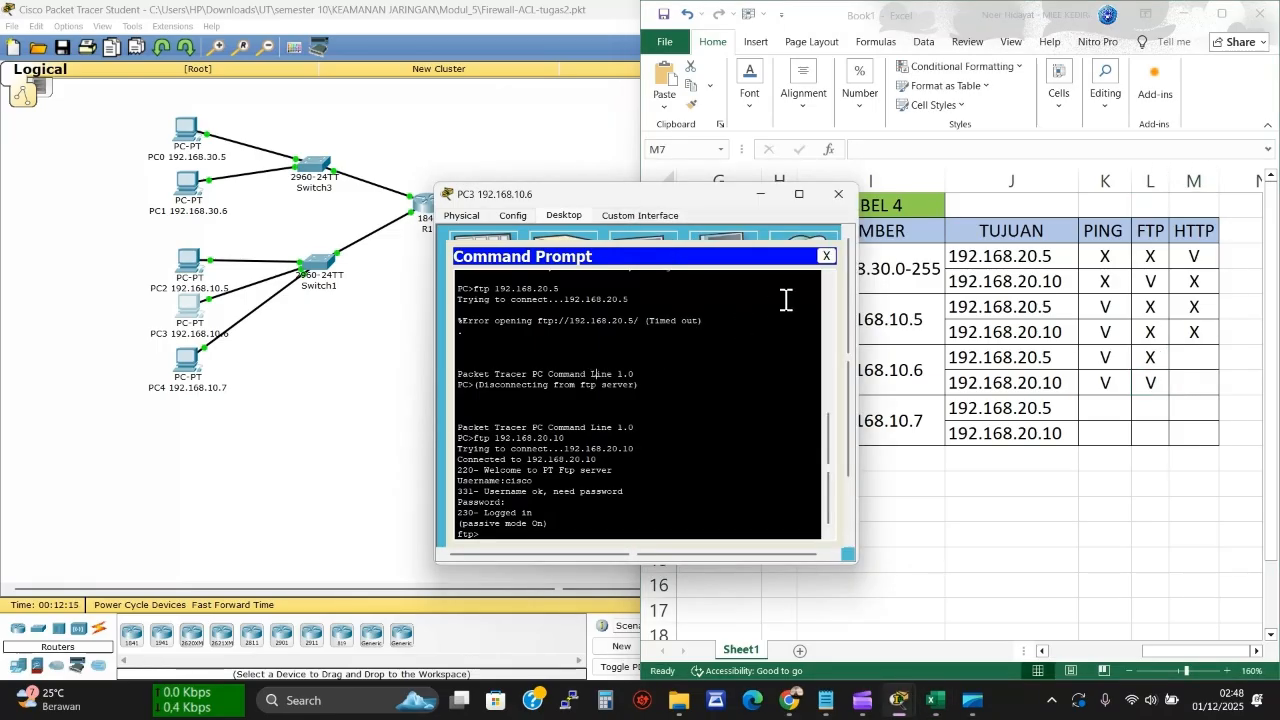
{"action": "left_click", "coordinate": [835, 254]}
{"action": "left_click", "coordinate": [828, 260]}
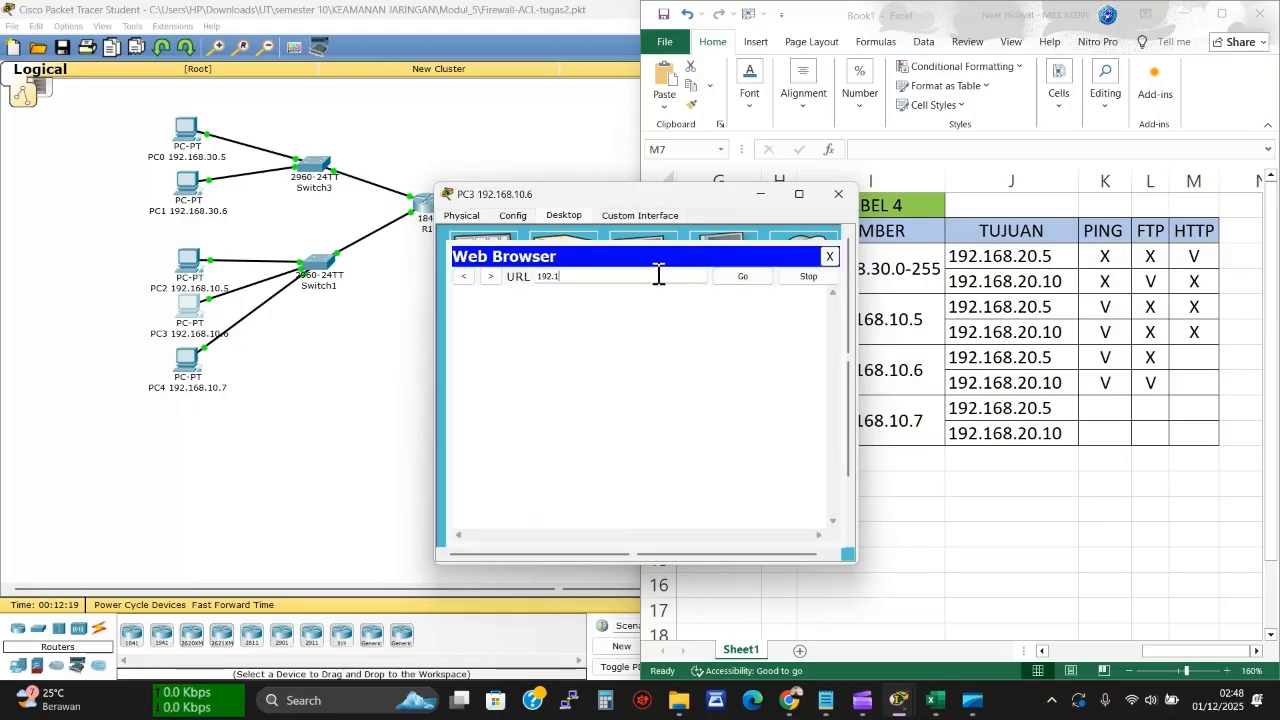
Load the WEB SERVER page at 192.168.20.5 in PC3's browser and record V in M7
{"action": "type", "text": "192.168.20.5"}
{"action": "key", "text": "Return"}
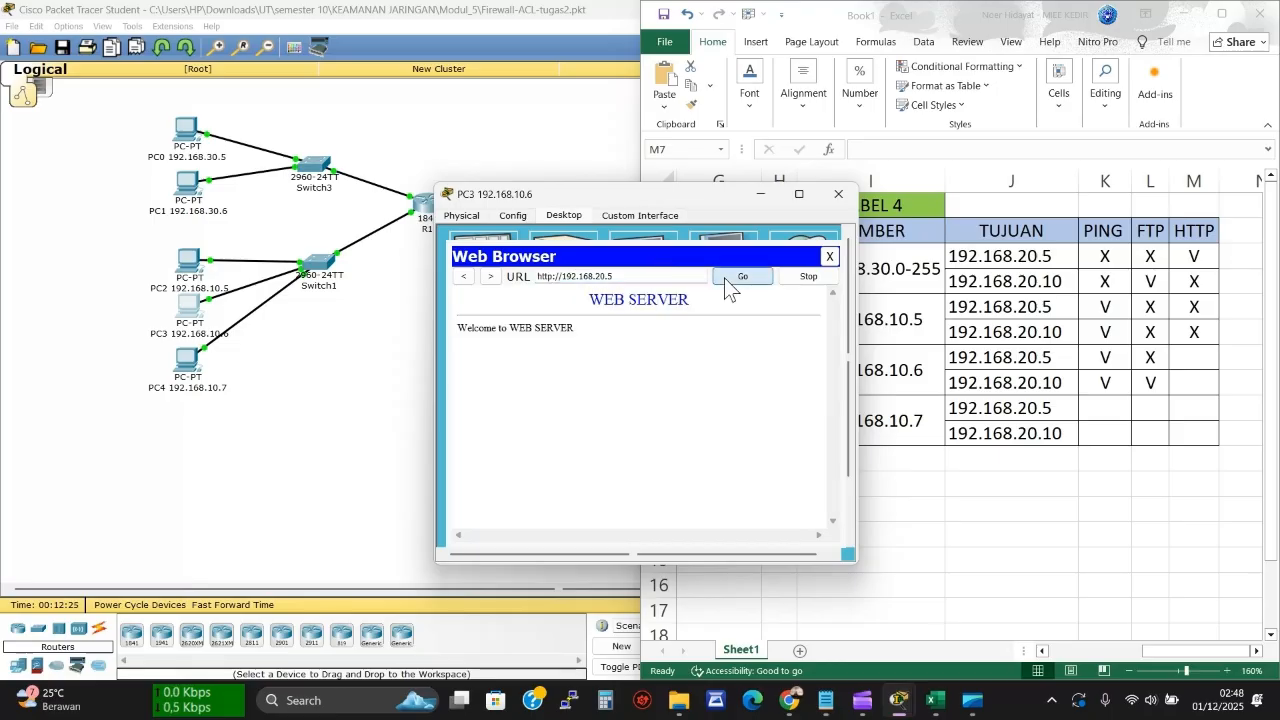
{"action": "left_click", "coordinate": [1178, 358]}
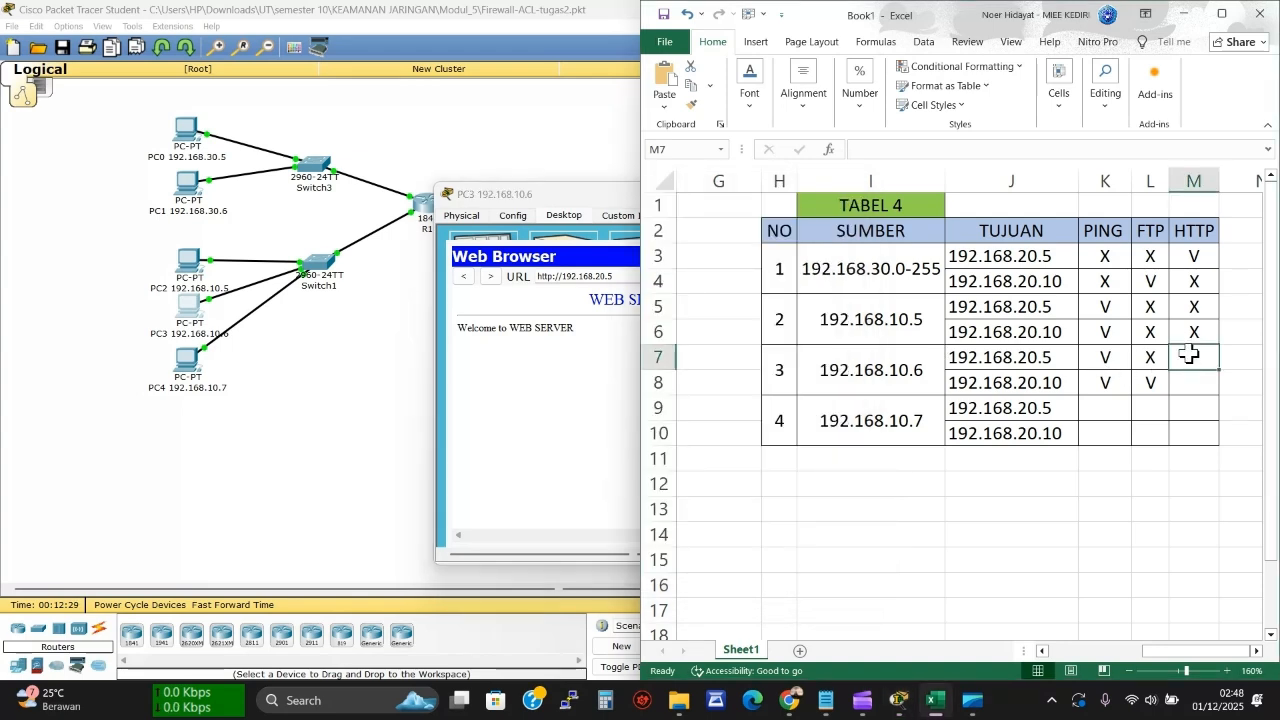
{"action": "type", "text": "V"}
{"action": "key", "text": "Return"}
{"action": "left_click", "coordinate": [630, 362]}
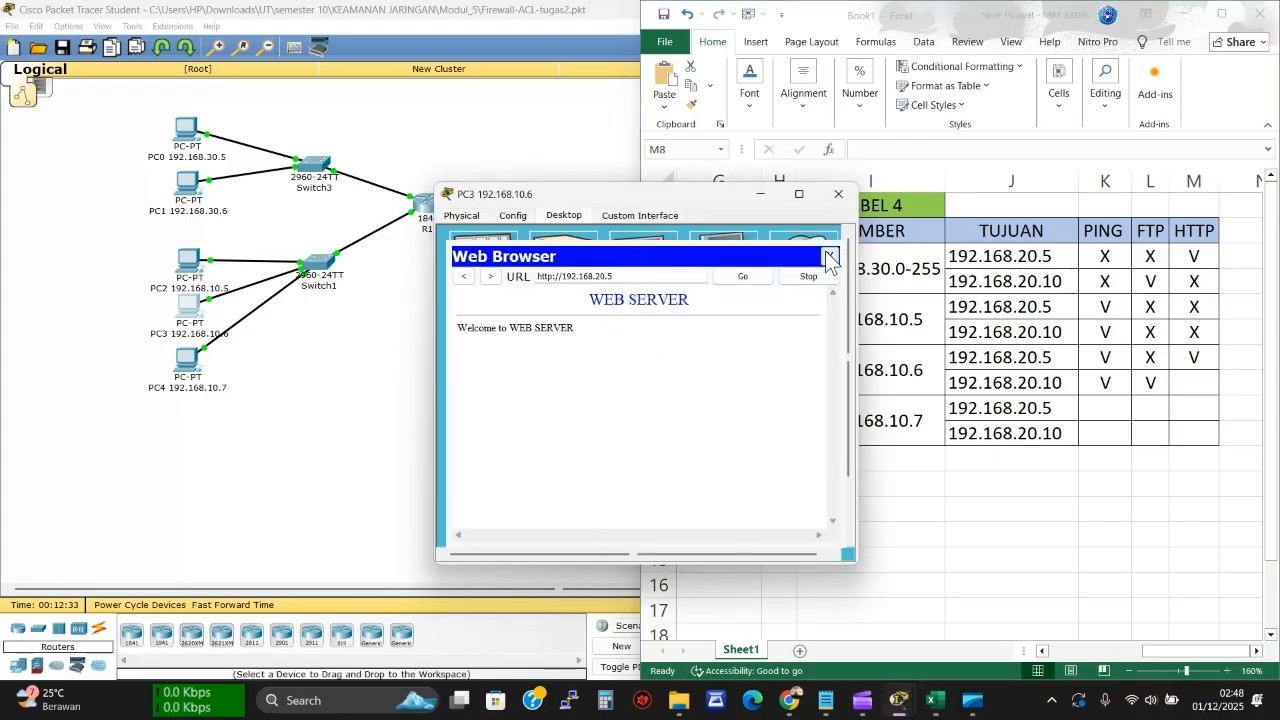
Browse PC3 to 192.168.20.10, which times out, and record X in M8
{"action": "left_click", "coordinate": [828, 258]}
{"action": "left_click", "coordinate": [816, 262]}
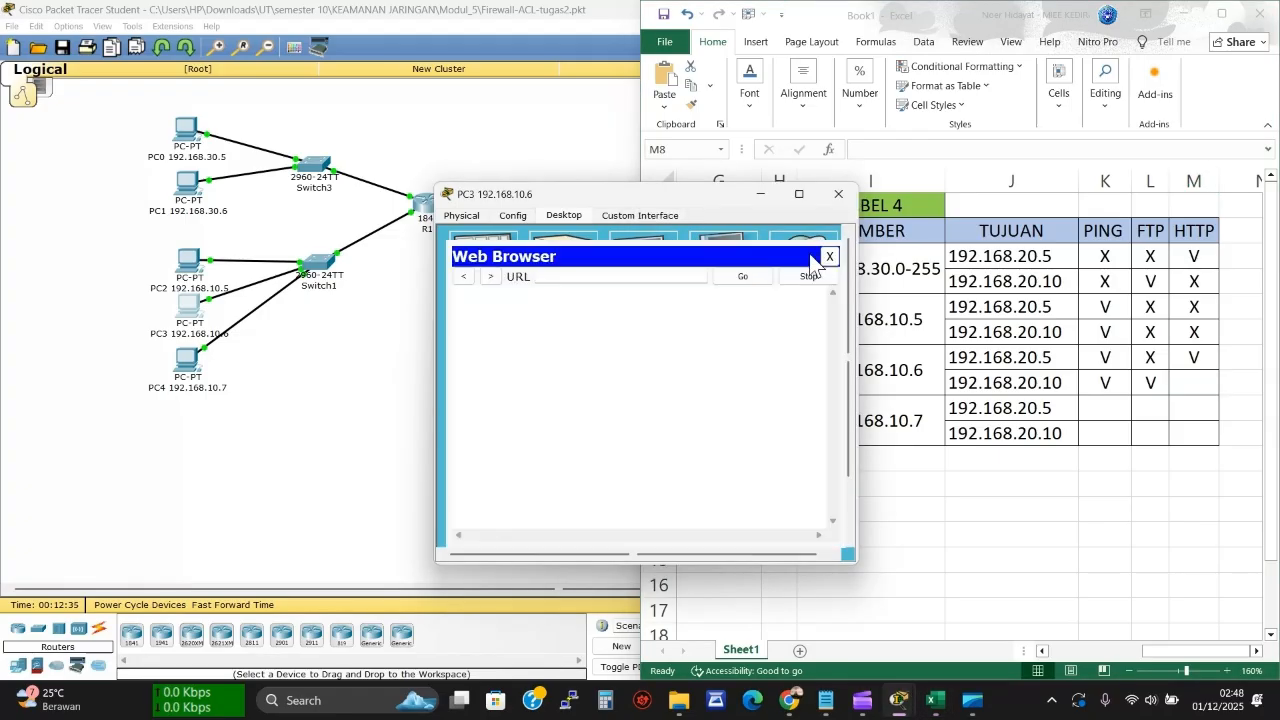
{"action": "left_click", "coordinate": [623, 277]}
{"action": "type", "text": "192.168.20.10"}
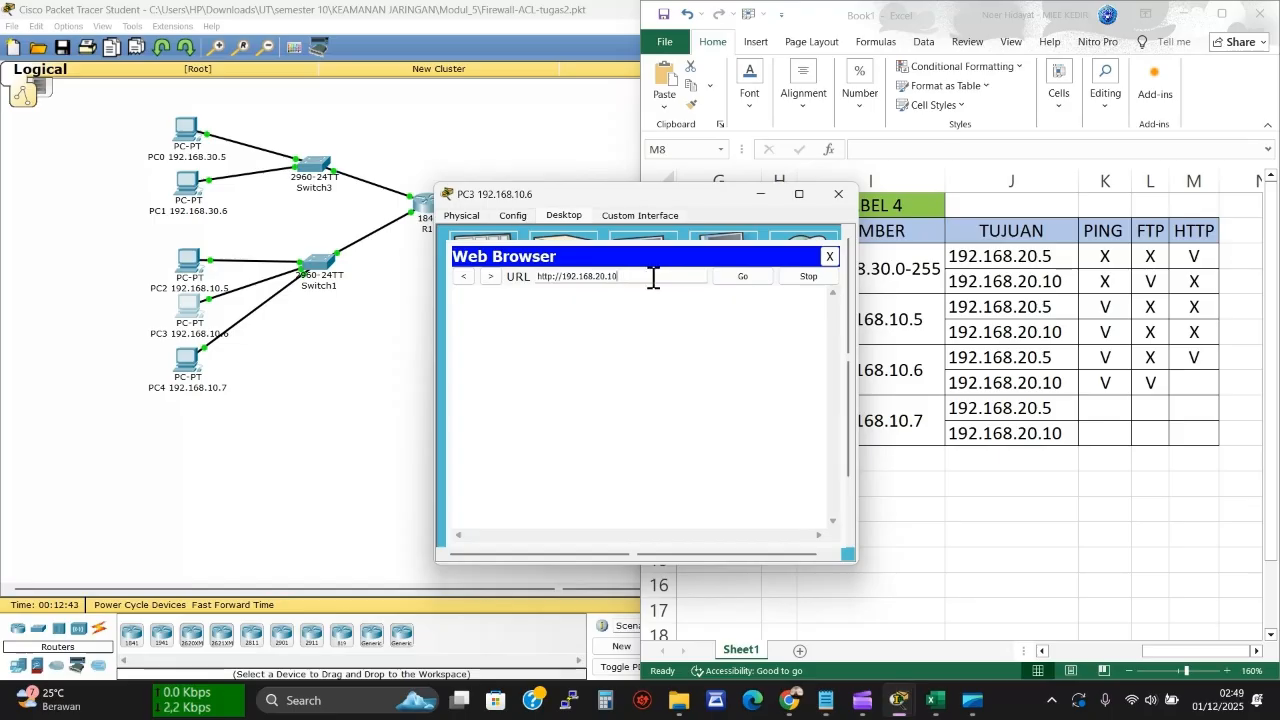
{"action": "left_click", "coordinate": [745, 277]}
{"action": "left_click", "coordinate": [1194, 383]}
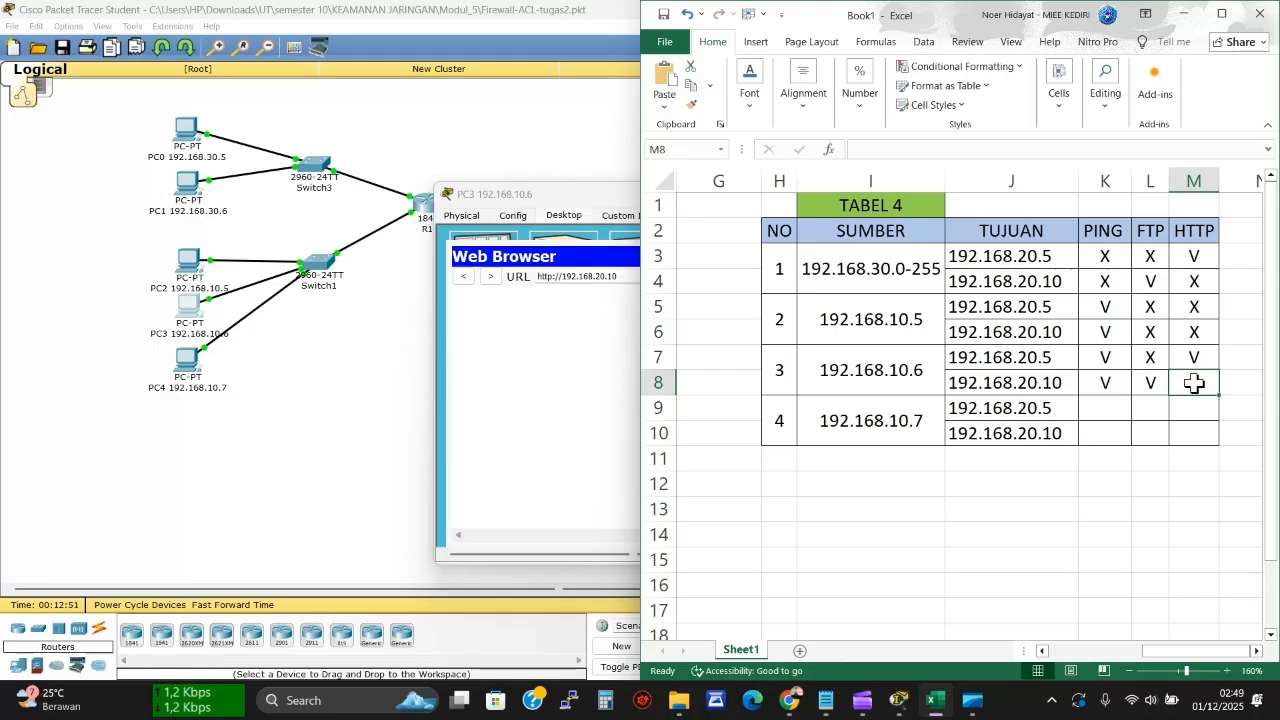
{"action": "type", "text": "X"}
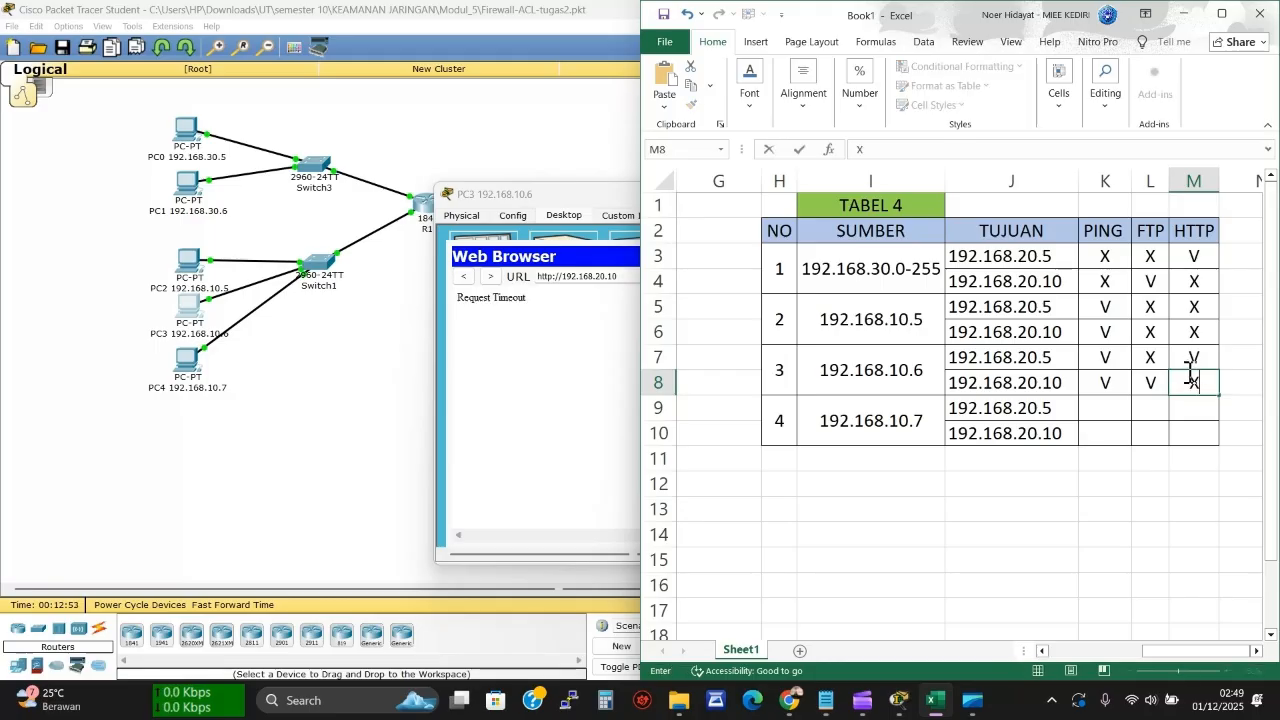
{"action": "left_click", "coordinate": [1100, 410]}
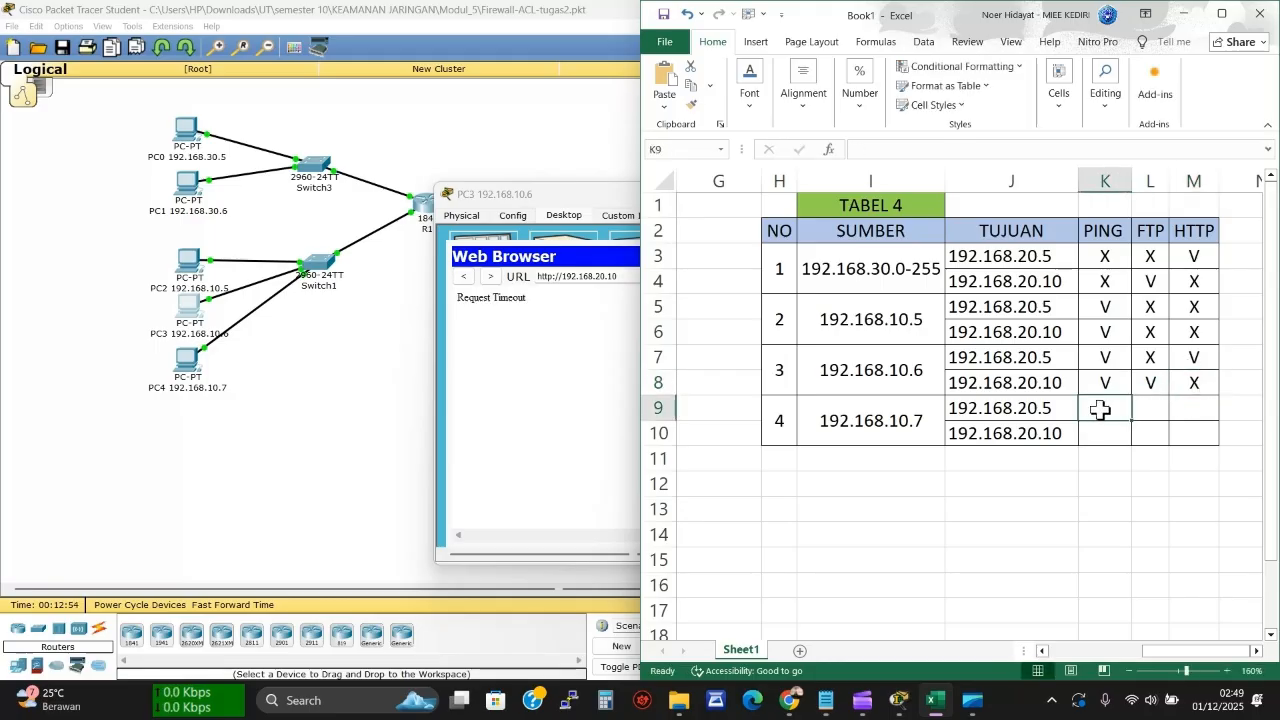
{"action": "left_click", "coordinate": [586, 380]}
Close PC3's browser and window, then open PC4's Command Prompt
{"action": "left_click", "coordinate": [829, 256]}
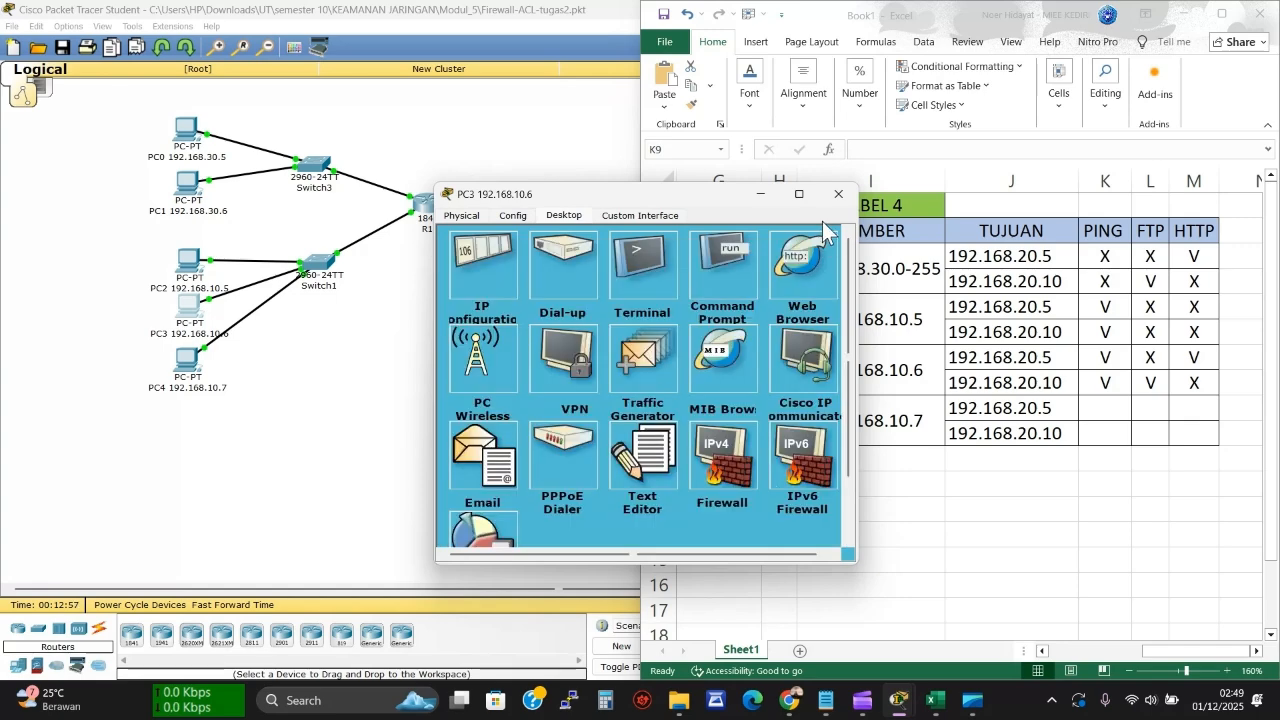
{"action": "left_click", "coordinate": [836, 196]}
{"action": "left_click", "coordinate": [186, 373]}
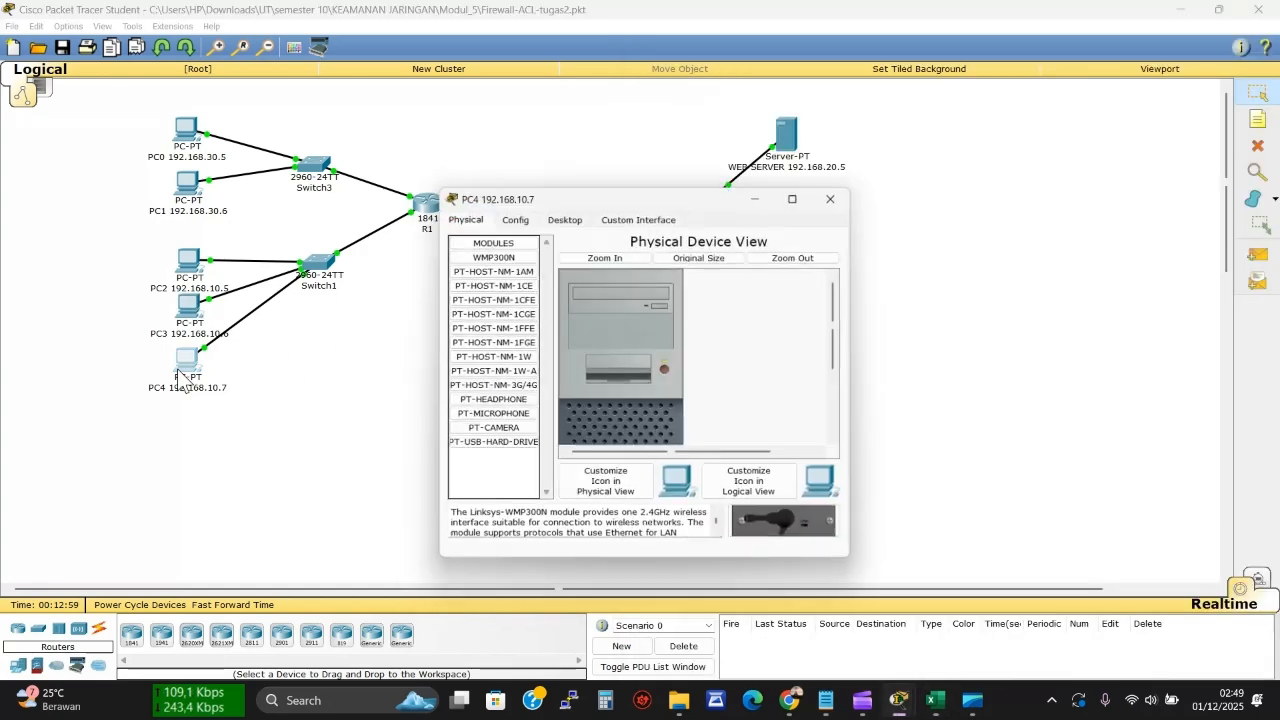
{"action": "left_click", "coordinate": [565, 212]}
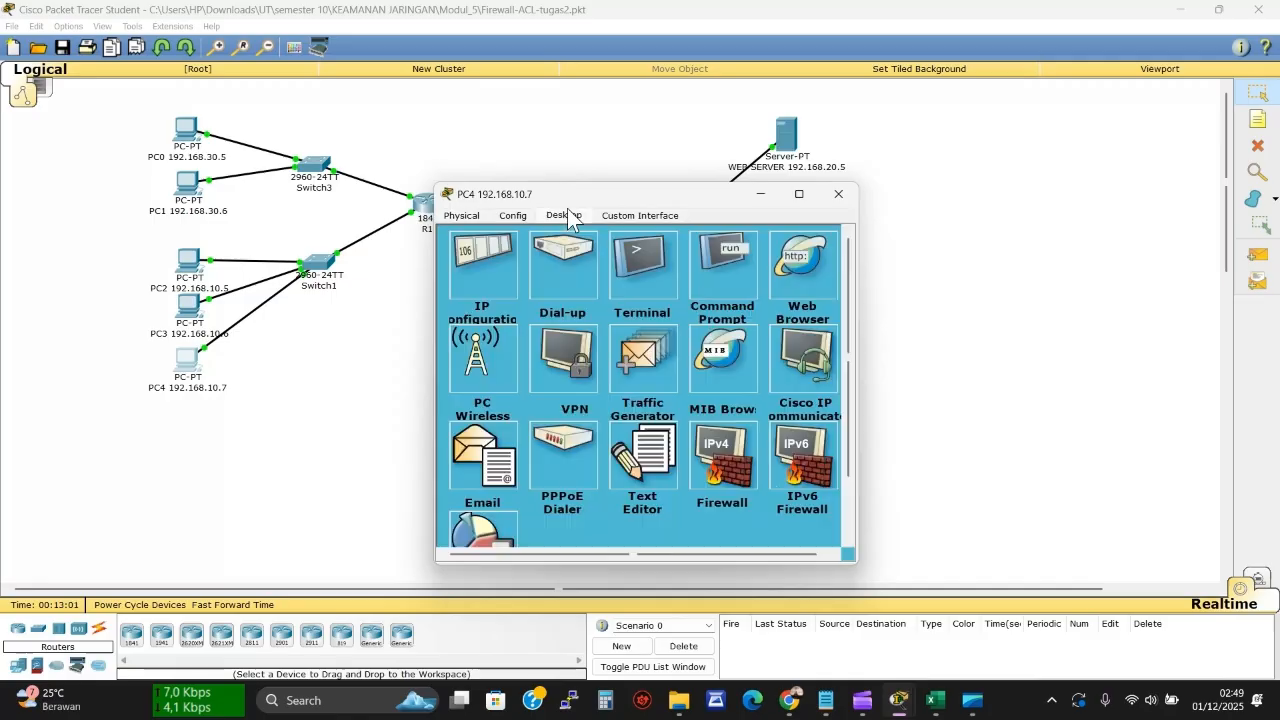
{"action": "left_click", "coordinate": [712, 284]}
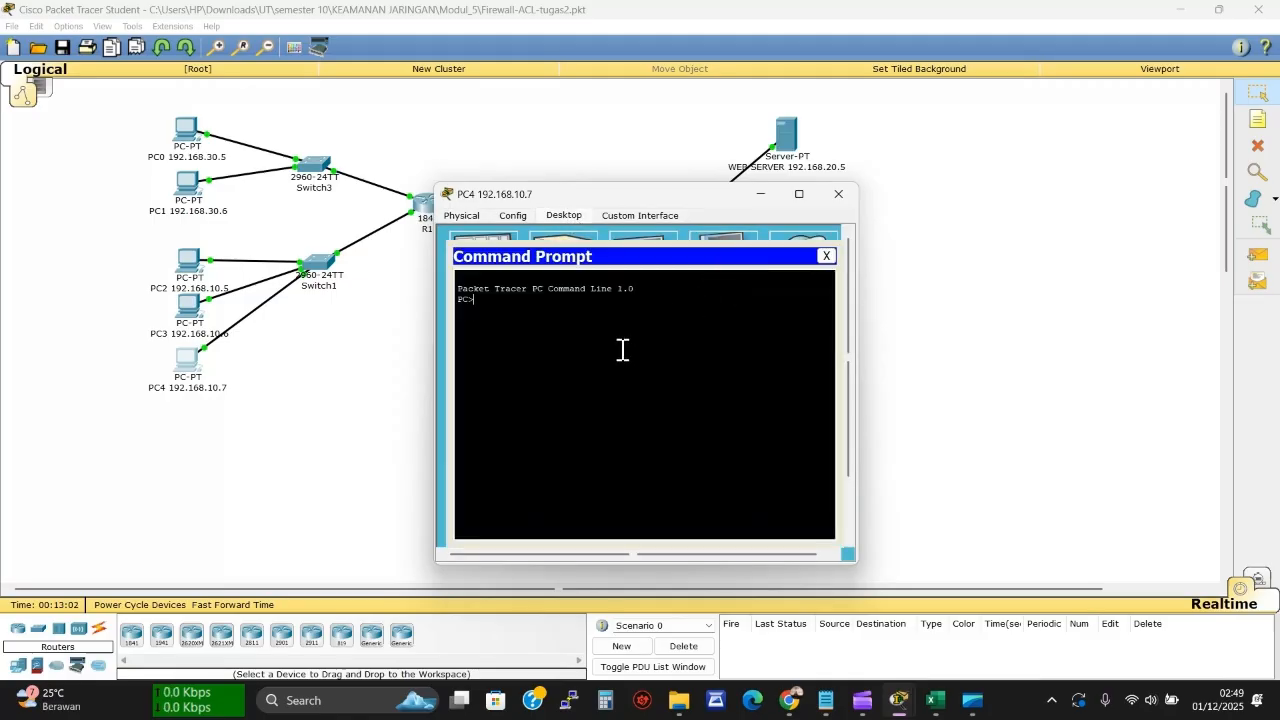
Ping 192.168.20.5 from PC4 and record the timeout as X in K9
{"action": "type", "text": "ping 192.168."}
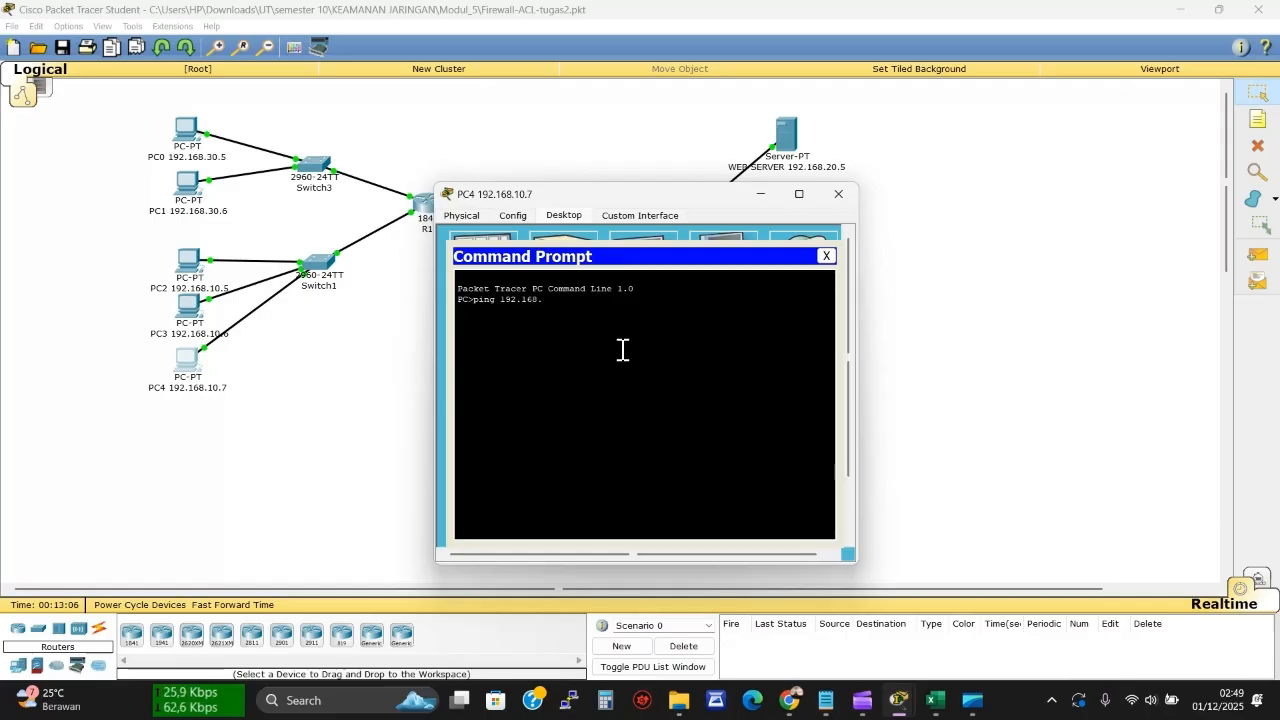
{"action": "type", "text": "20."}
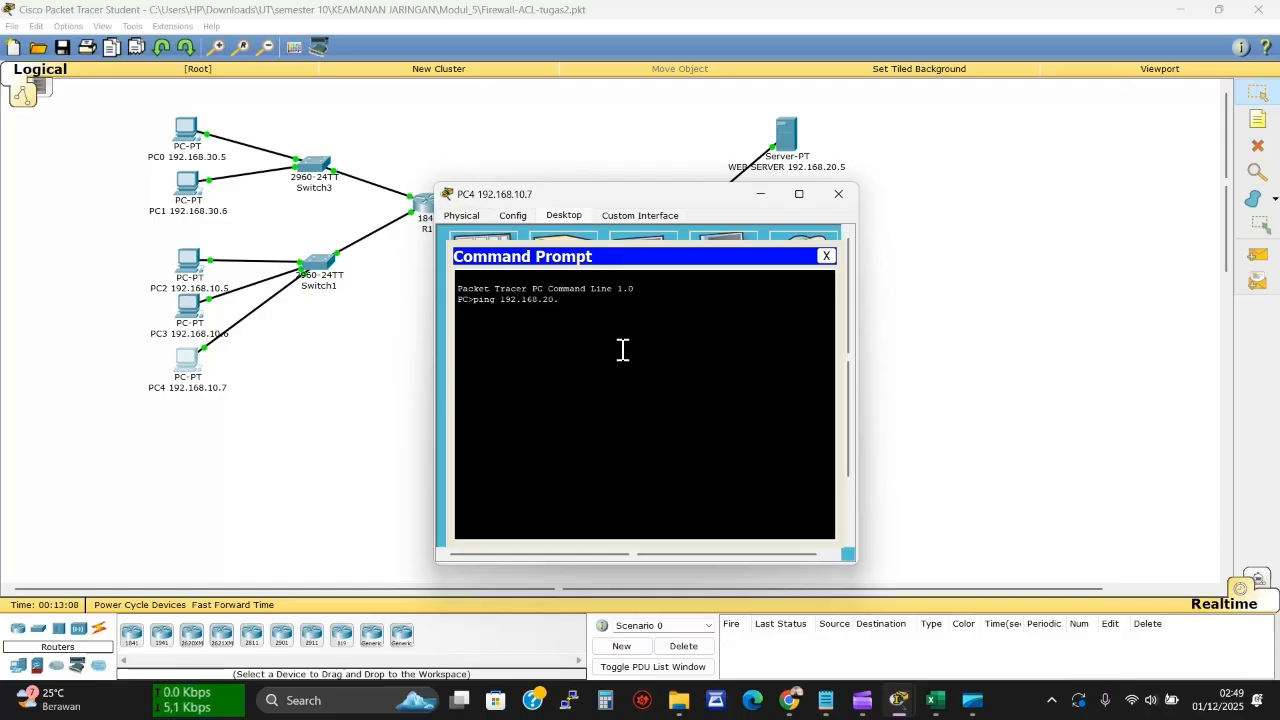
{"action": "type", "text": "5"}
{"action": "key", "text": "Return"}
{"action": "left_click", "coordinate": [936, 704]}
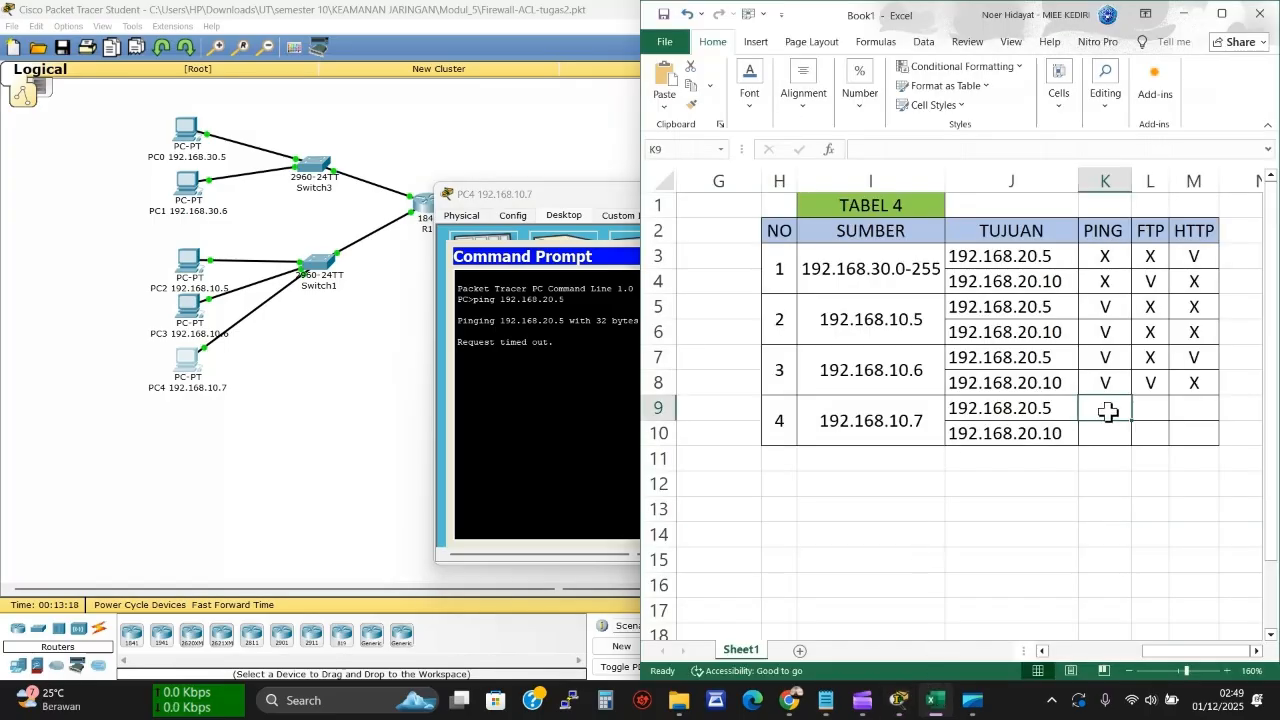
{"action": "type", "text": "X"}
{"action": "left_click", "coordinate": [517, 367]}
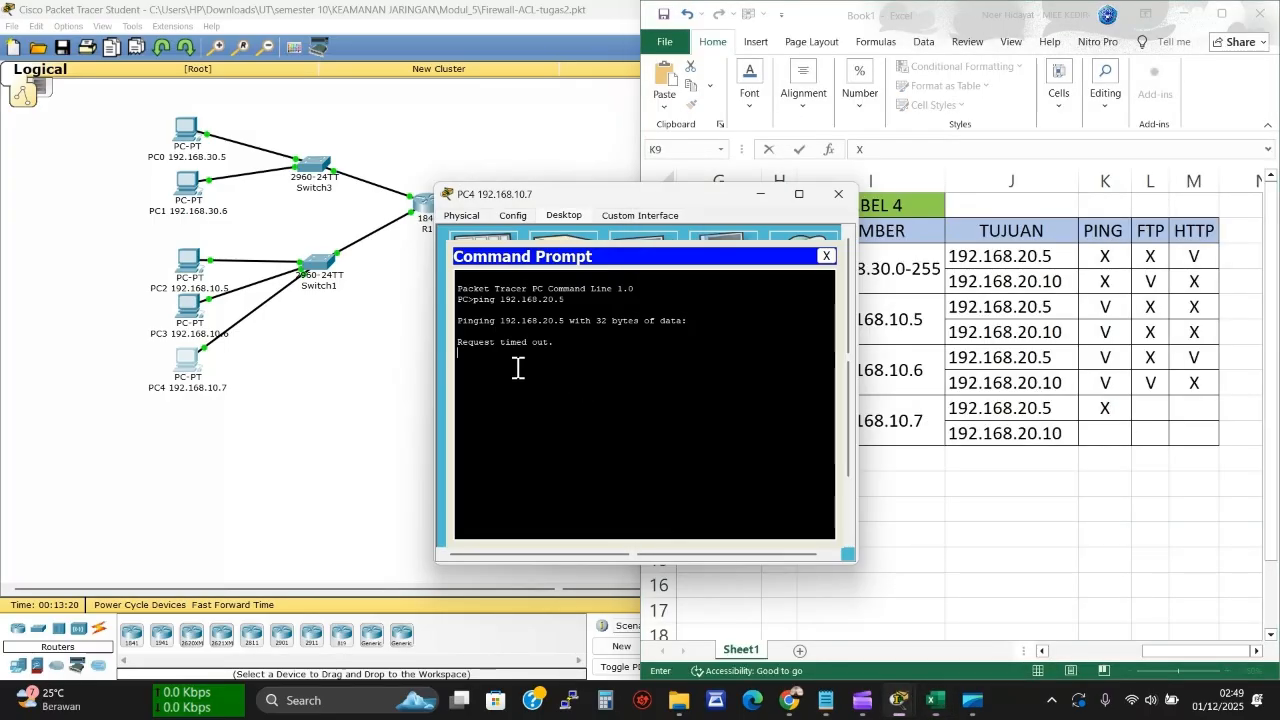
Ping 192.168.20.10 from PC4 and record the timeout as X in K10
{"action": "key", "text": "ctrl+c"}
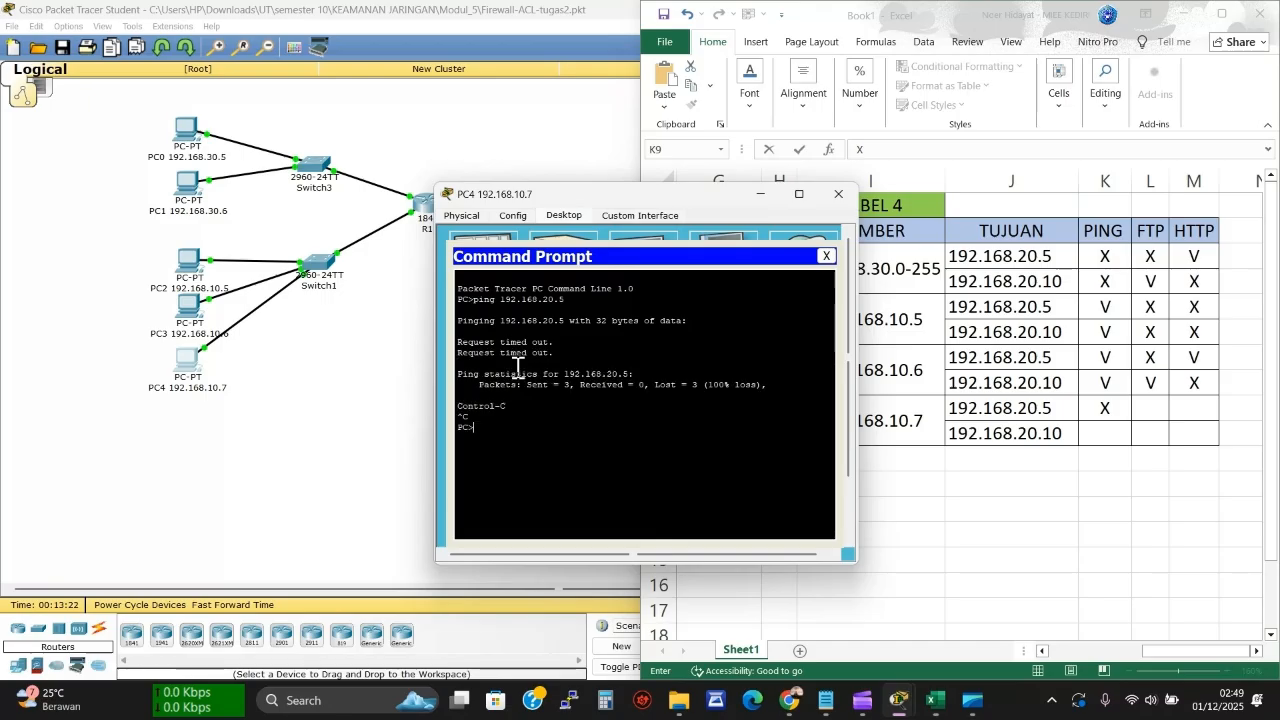
{"action": "key", "text": "Up"}
{"action": "key", "text": "BackSpace"}
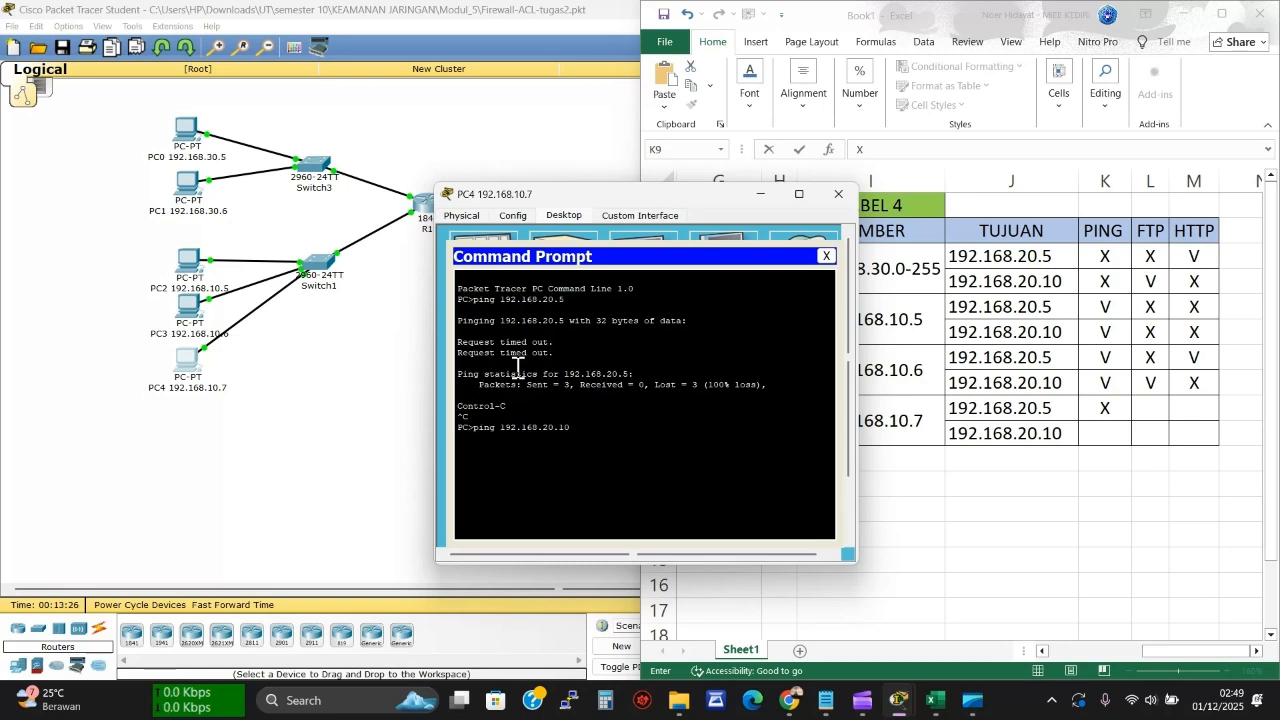
{"action": "key", "text": "Return"}
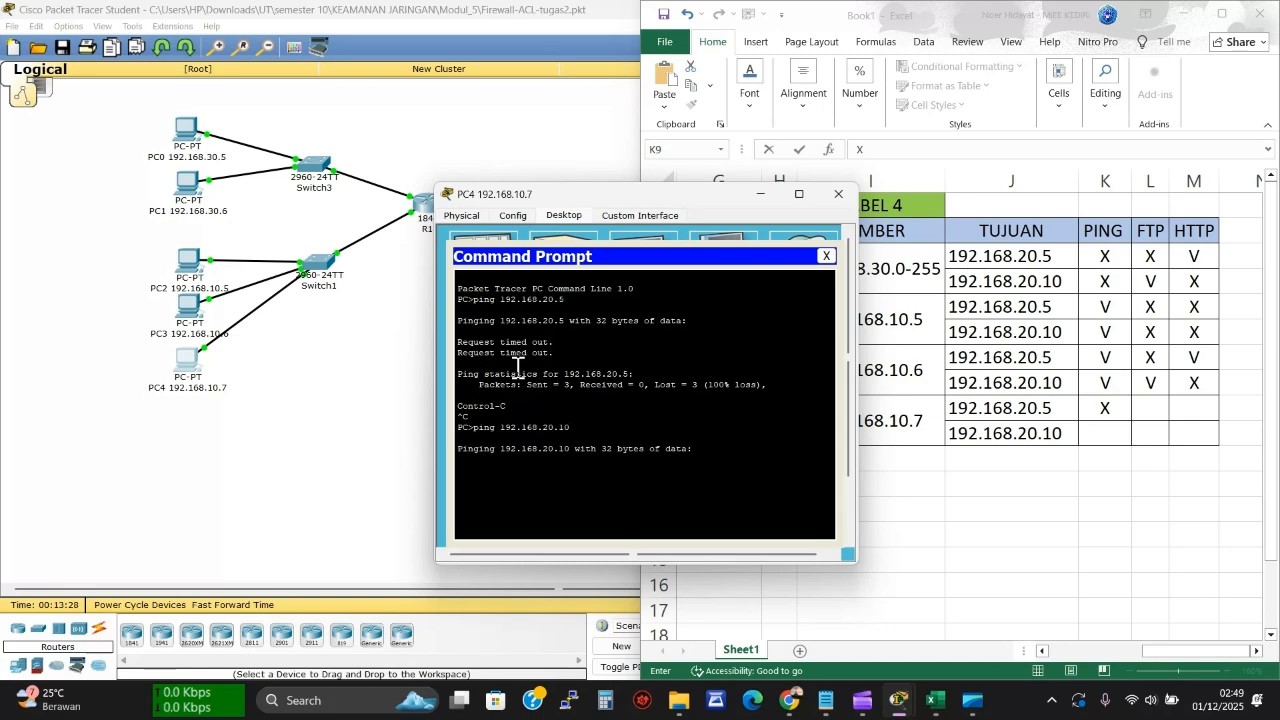
{"action": "left_click", "coordinate": [1108, 433]}
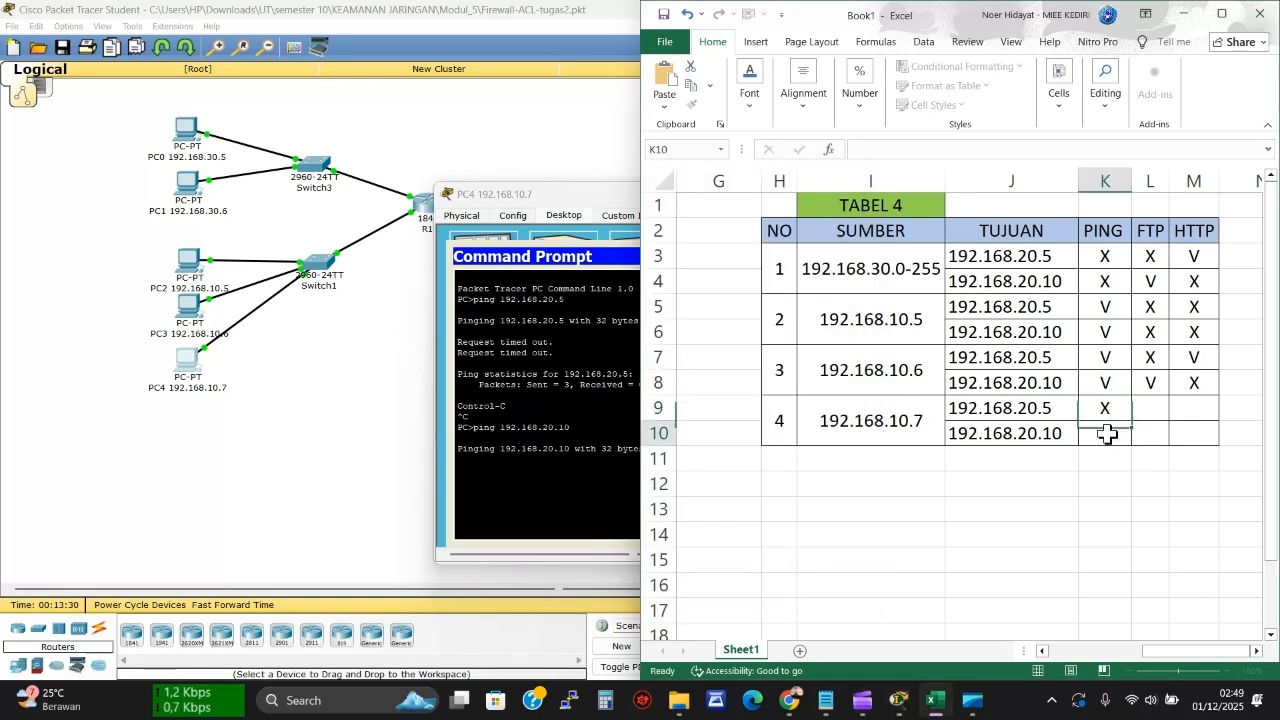
{"action": "type", "text": "X"}
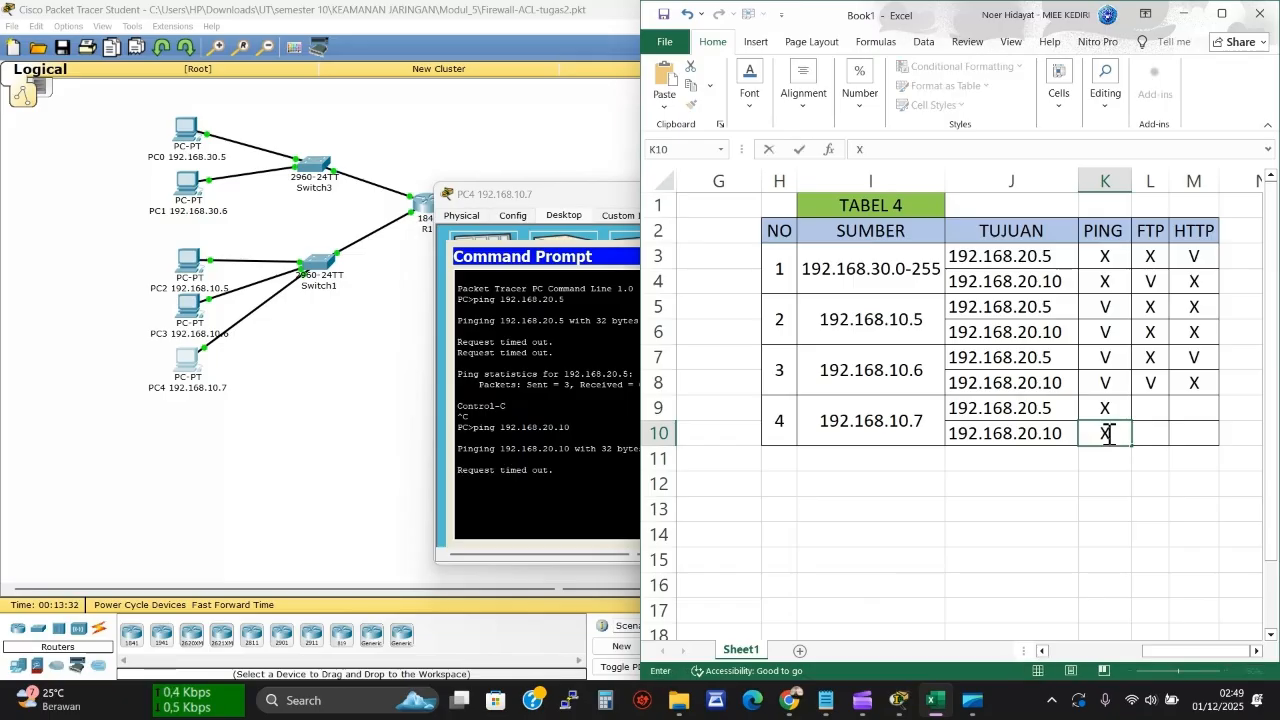
{"action": "left_click", "coordinate": [1160, 404]}
{"action": "left_click", "coordinate": [504, 494]}
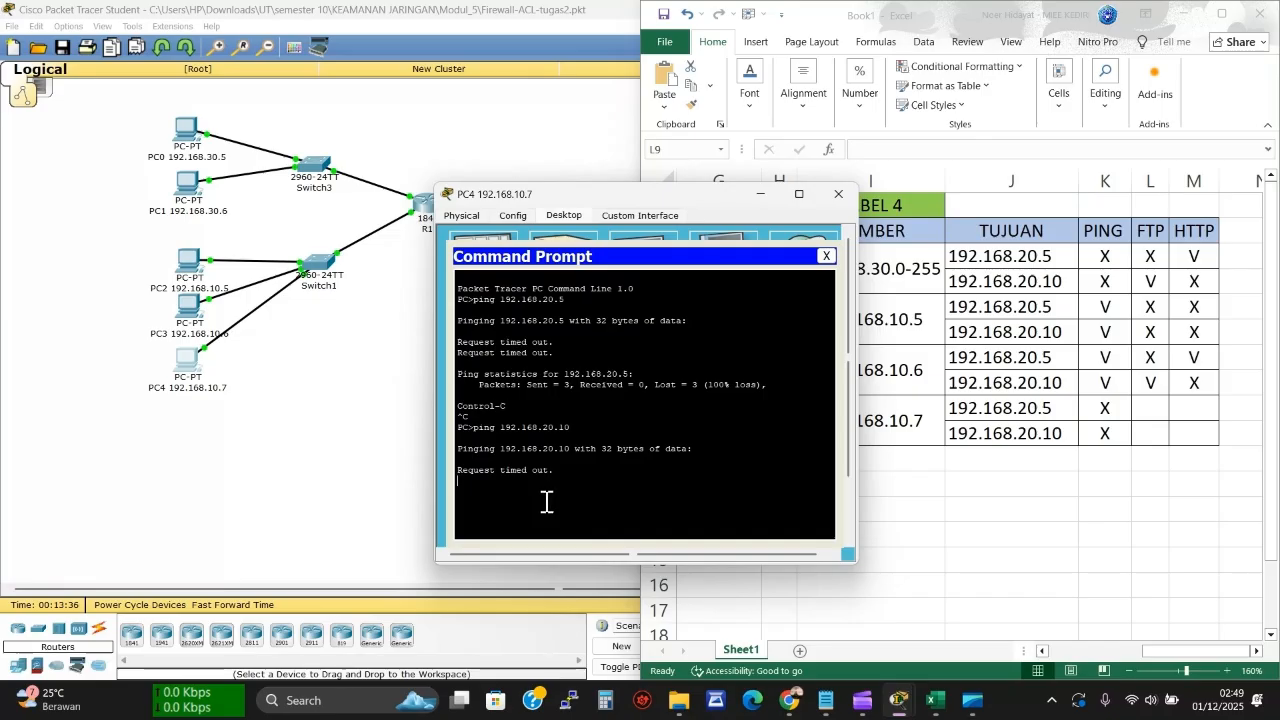
{"action": "key", "text": "ctrl+c"}
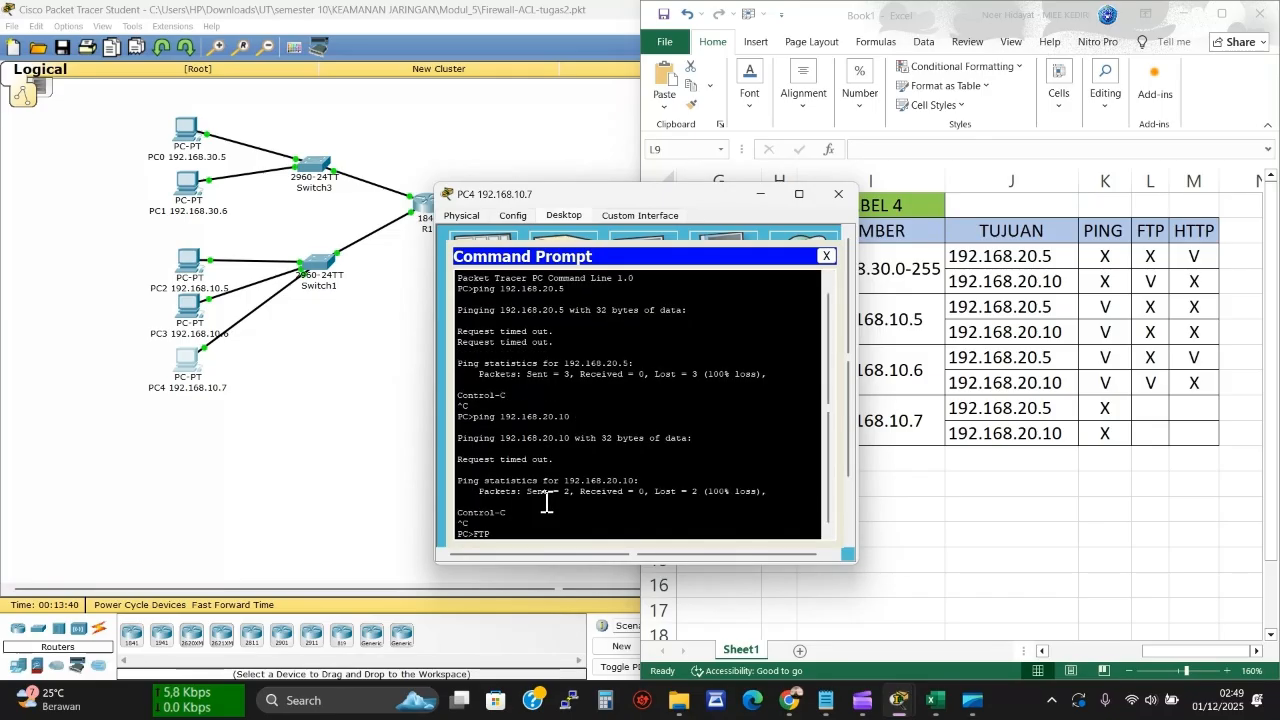
Run ftp 192.168.20.5 on PC4 and record the failure as X in L9
{"action": "type", "text": "FTP"}
{"action": "key", "text": "BackSpace"}
{"action": "key", "text": "BackSpace"}
{"action": "key", "text": "BackSpace"}
{"action": "key", "text": "BackSpace"}
{"action": "type", "text": "ftp 192.168.20.5"}
{"action": "key", "text": "Return"}
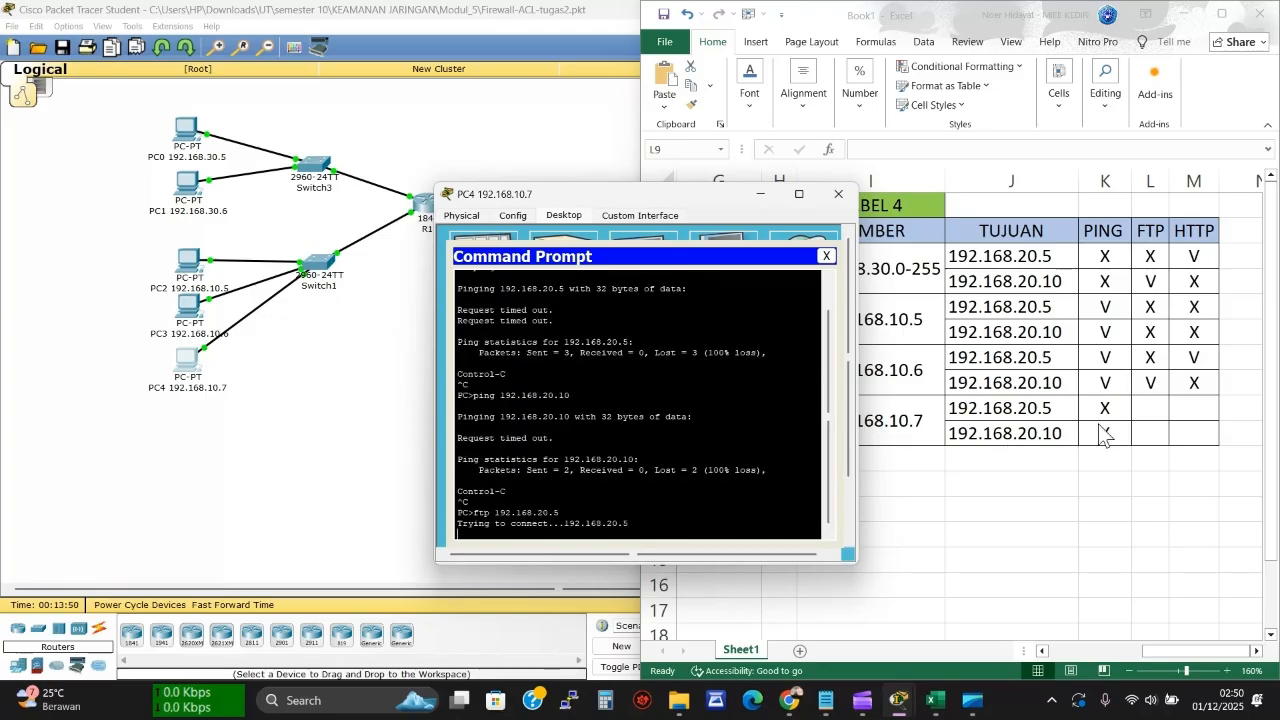
{"action": "left_click", "coordinate": [1140, 406]}
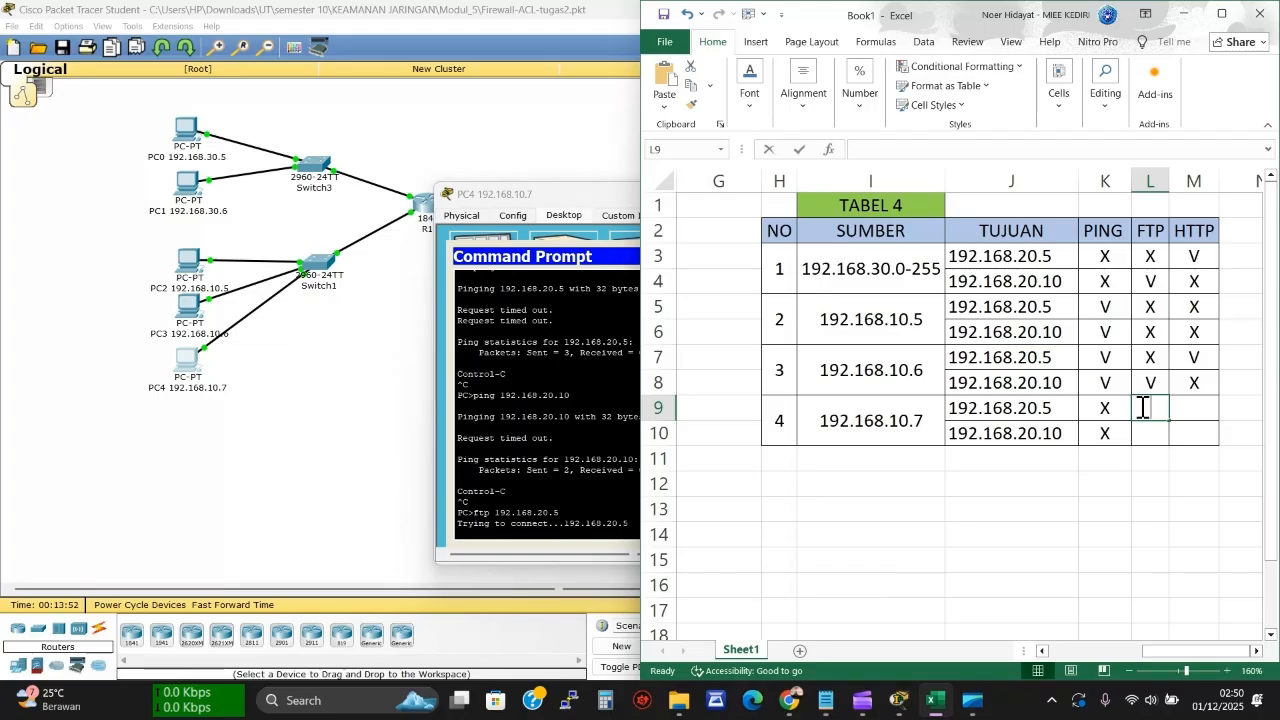
{"action": "type", "text": "X"}
{"action": "key", "text": "Return"}
{"action": "left_click", "coordinate": [574, 466]}
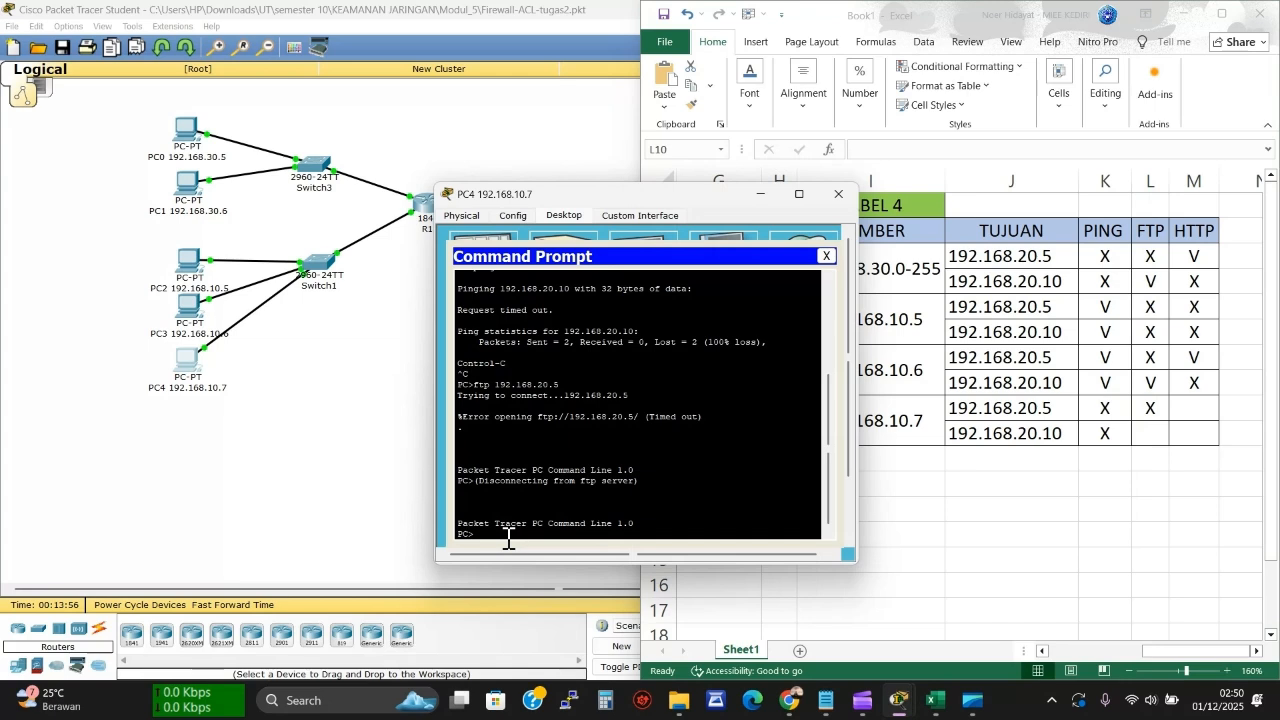
Run ftp 192.168.20.10 on PC4, record X in L10, and close the Command Prompt
{"action": "key", "text": "Up"}
{"action": "type", "text": "10"}
{"action": "key", "text": "Return"}
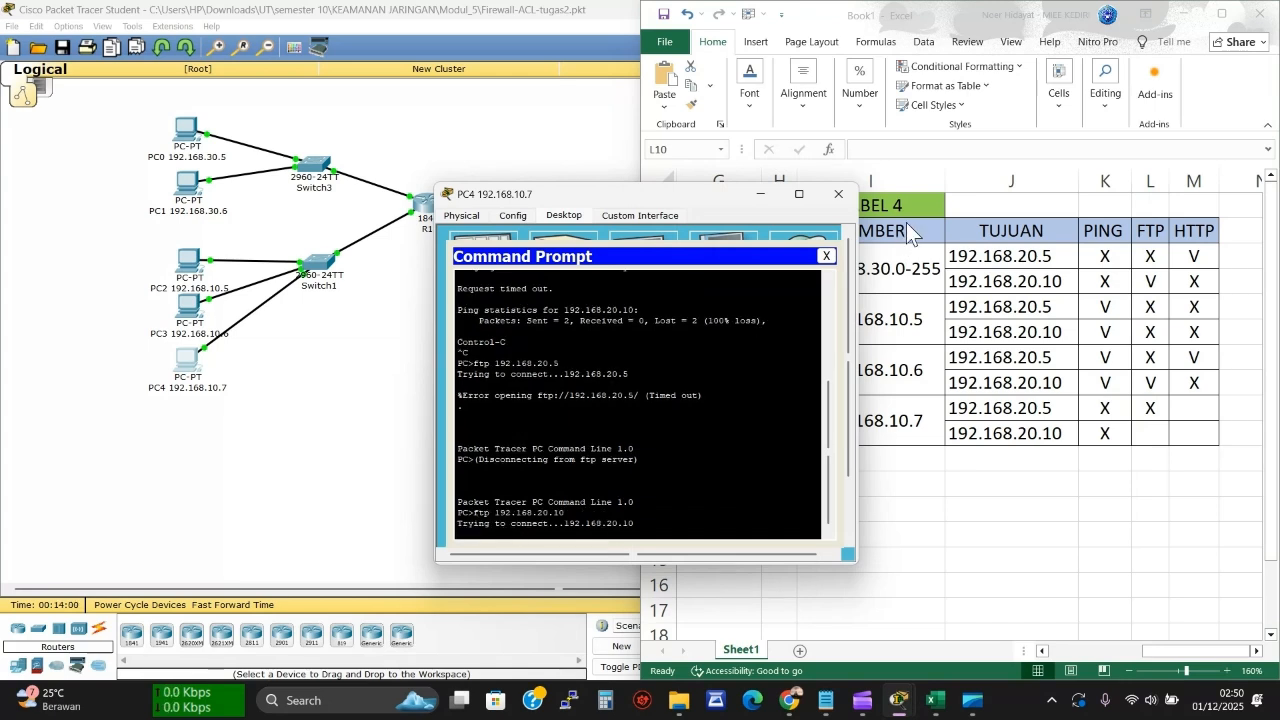
{"action": "left_click", "coordinate": [1150, 434]}
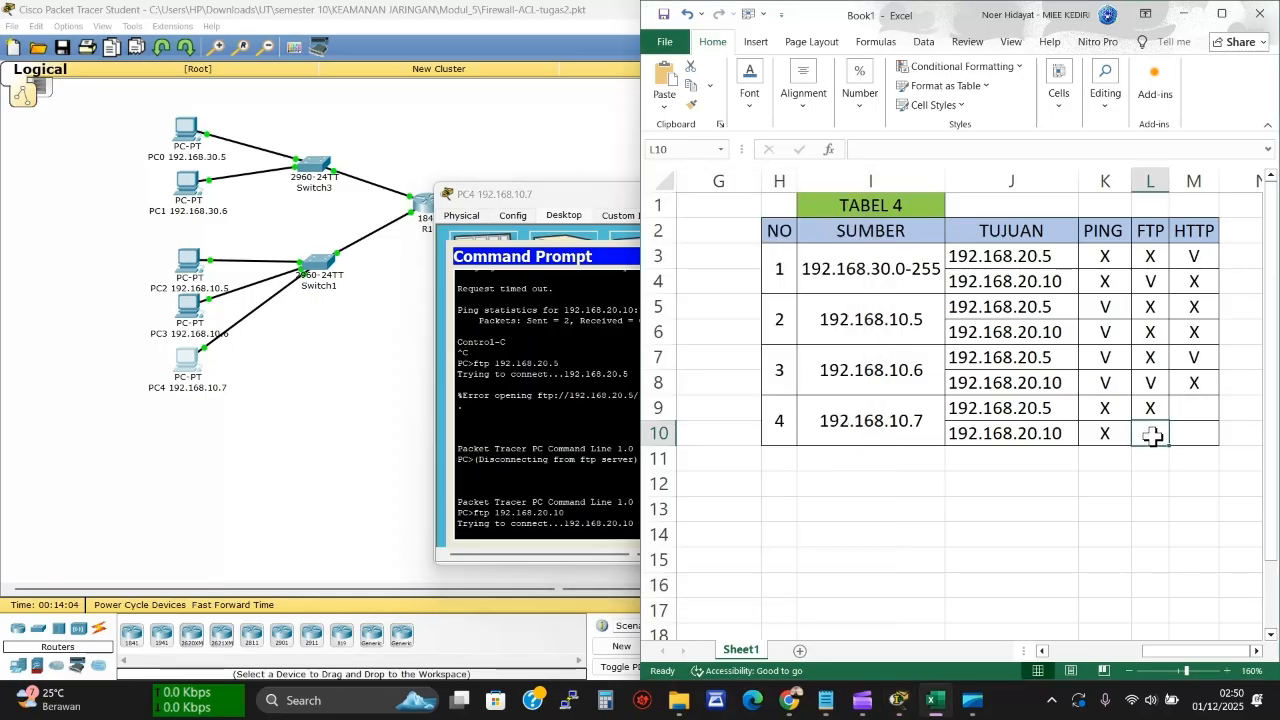
{"action": "type", "text": "X"}
{"action": "left_click", "coordinate": [1182, 405]}
{"action": "left_click", "coordinate": [558, 424]}
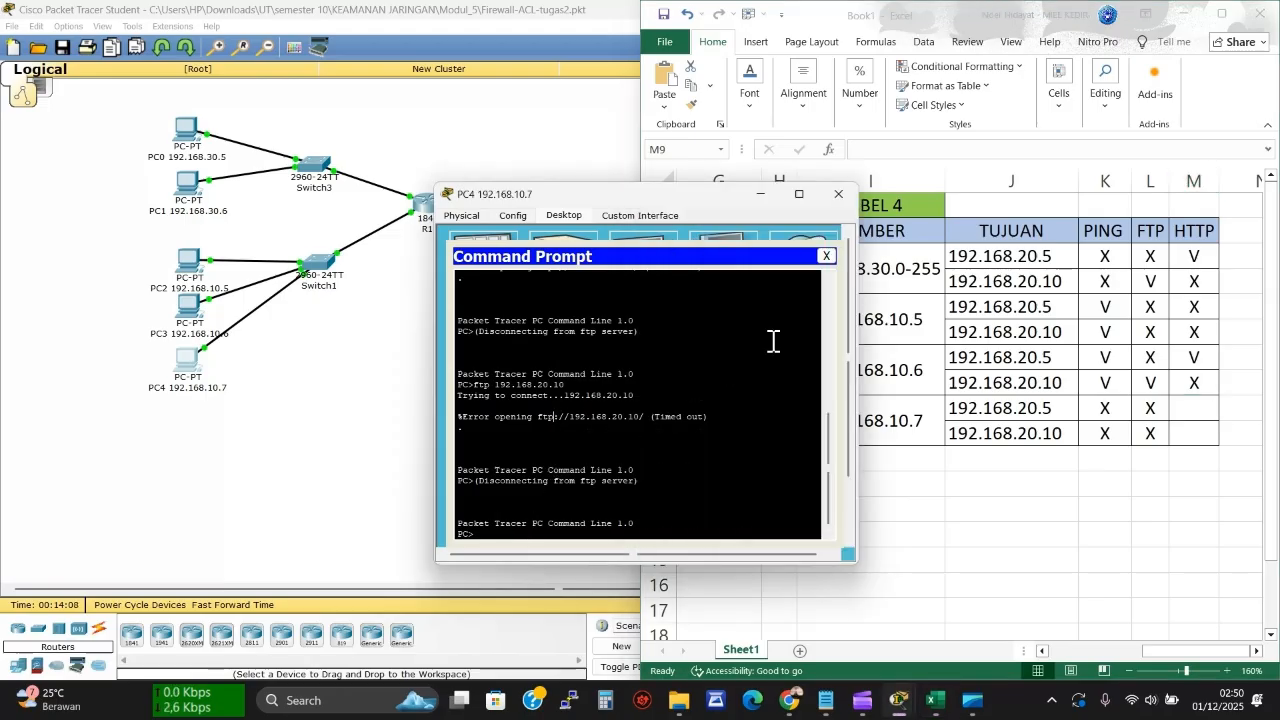
{"action": "left_click", "coordinate": [825, 256]}
Browse to 192.168.20.5 on PC4 and record the failed HTTP request as X in M9
{"action": "left_click", "coordinate": [807, 262]}
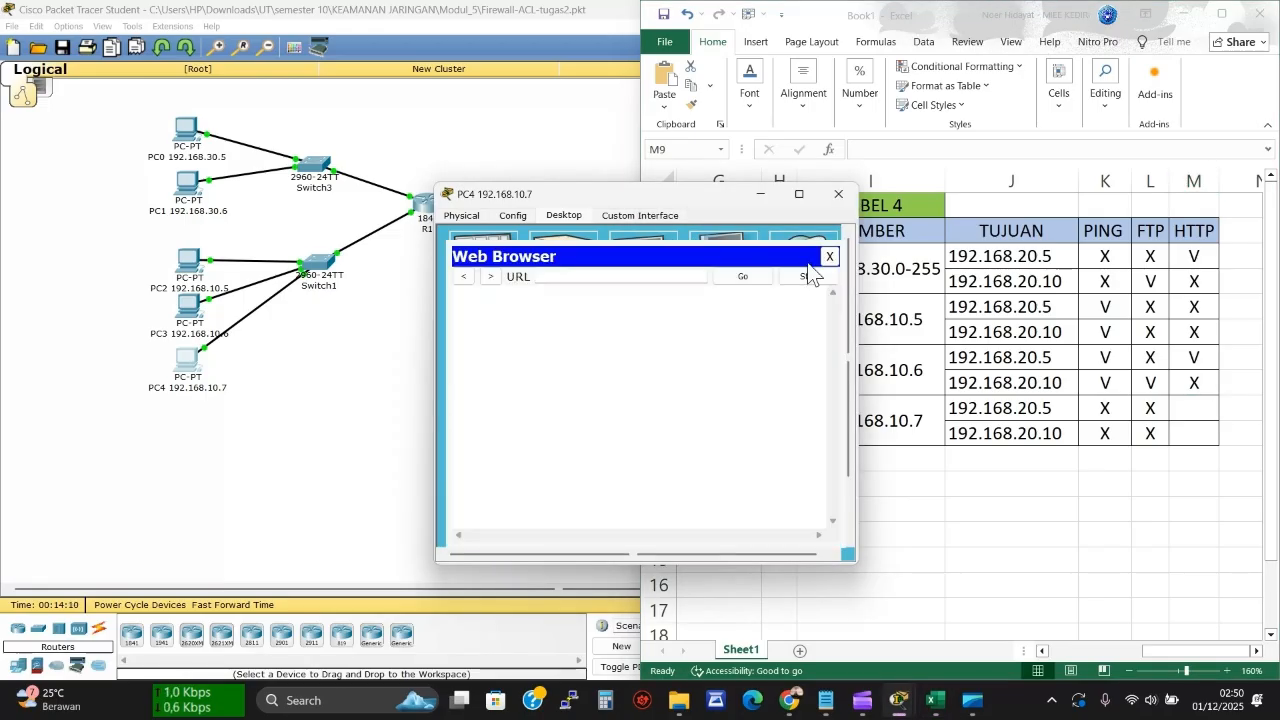
{"action": "type", "text": "192.168"}
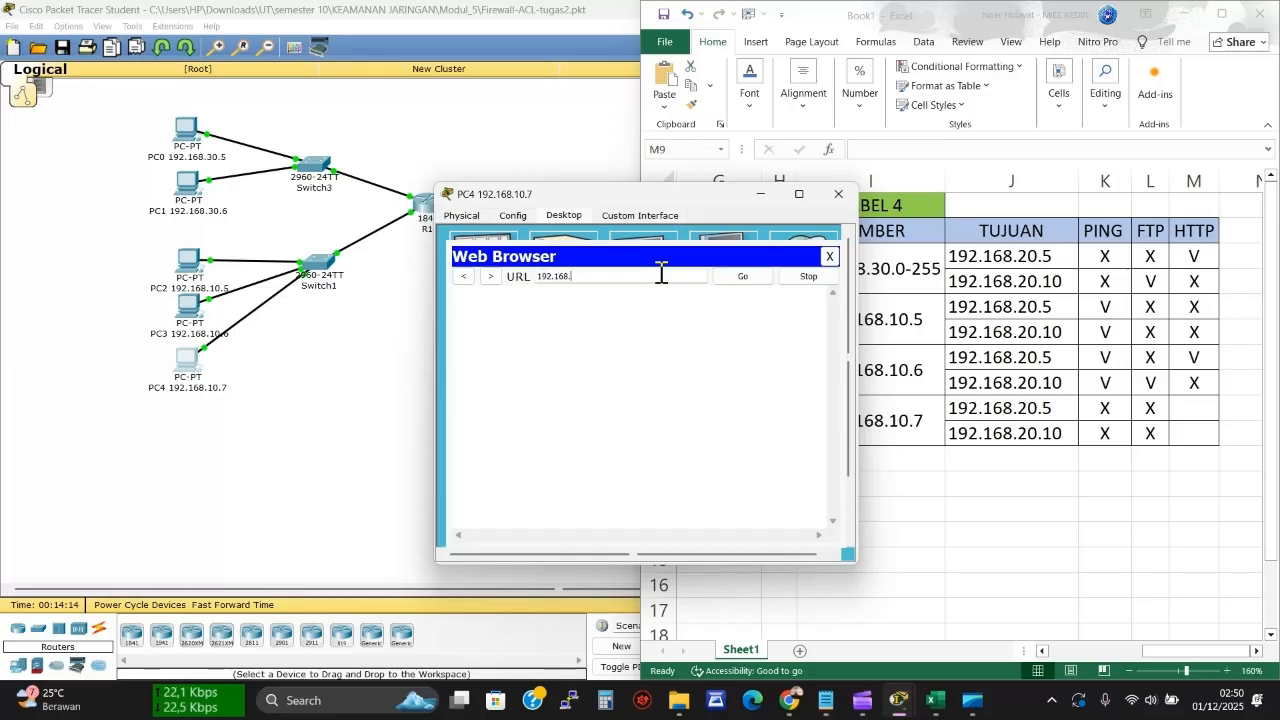
{"action": "type", "text": ".20.5"}
{"action": "key", "text": "Return"}
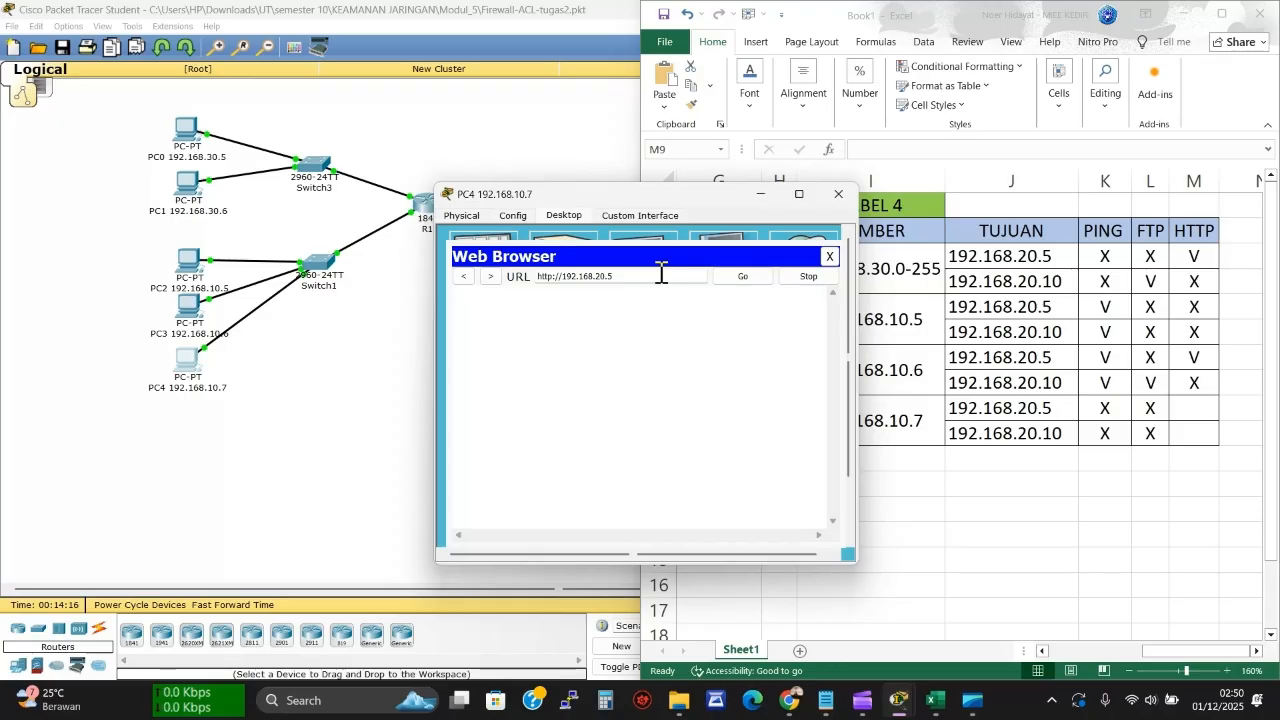
{"action": "left_click", "coordinate": [742, 280]}
{"action": "left_click", "coordinate": [1188, 409]}
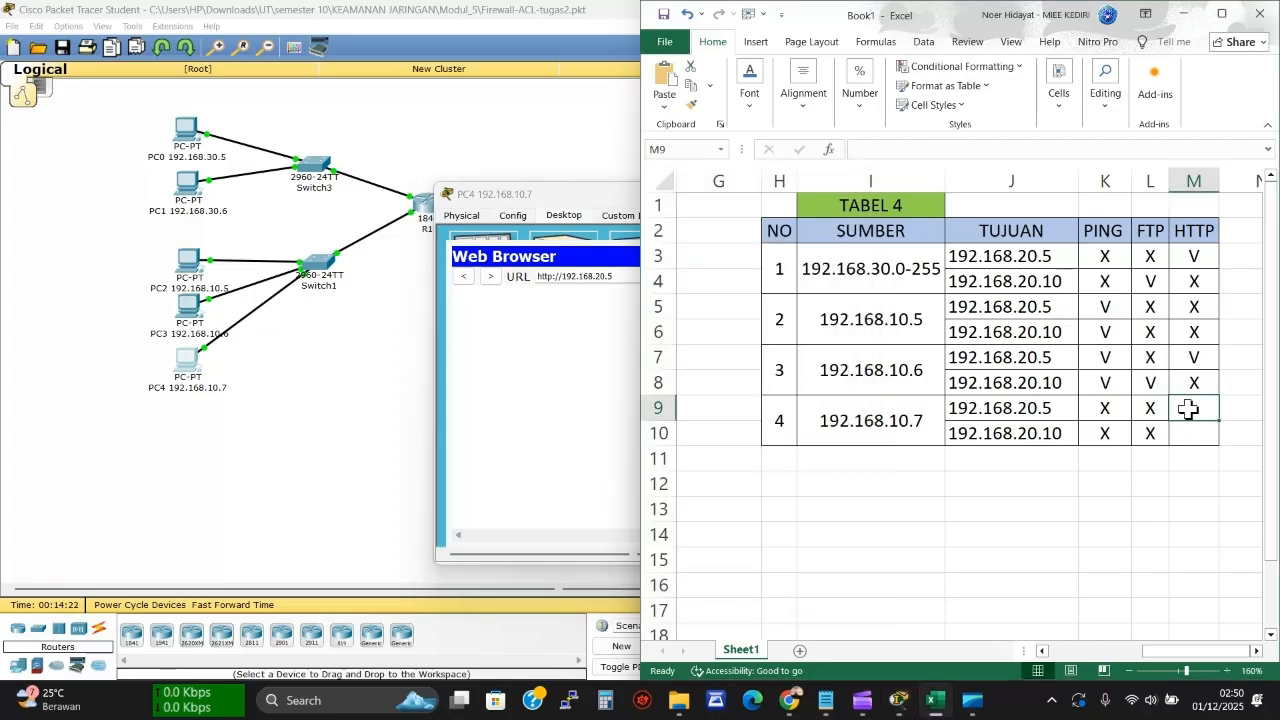
{"action": "type", "text": "X"}
{"action": "left_click", "coordinate": [1187, 432]}
{"action": "left_click", "coordinate": [611, 363]}
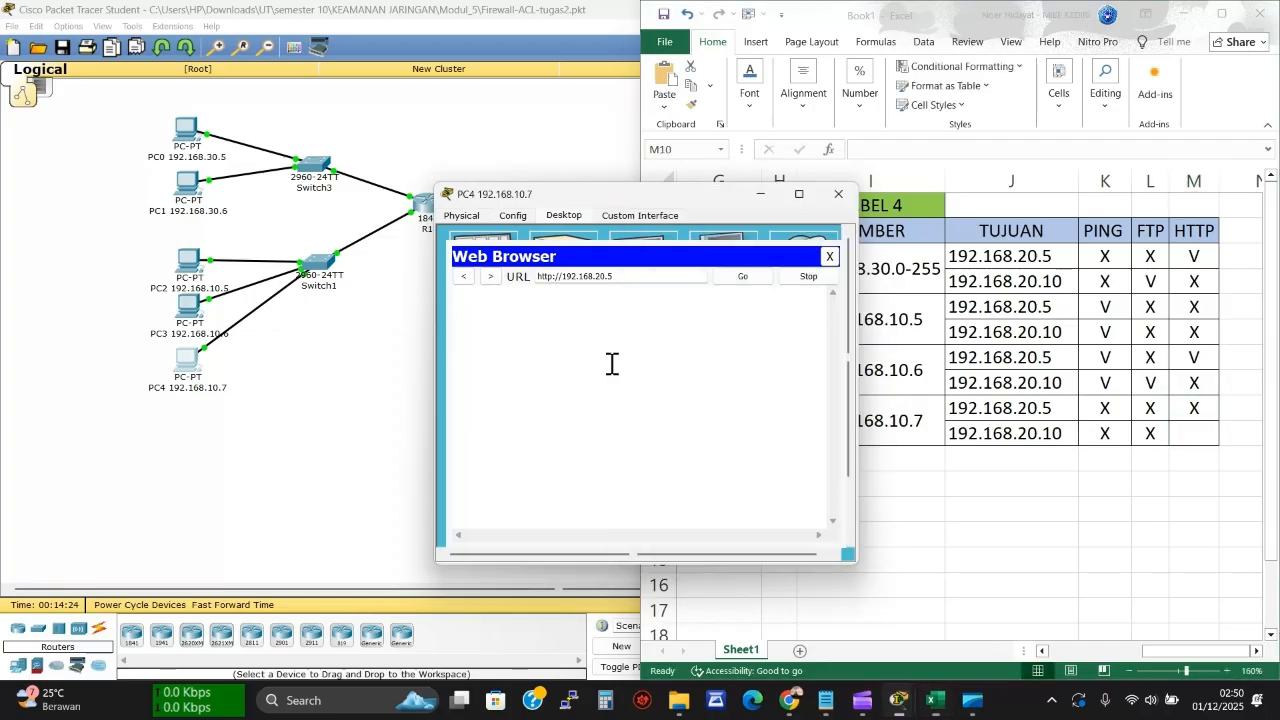
Retry the browser address for 192.168.20.10, mark X in M10, and close PC4
{"action": "left_click", "coordinate": [635, 276]}
{"action": "key", "text": "BackSpace"}
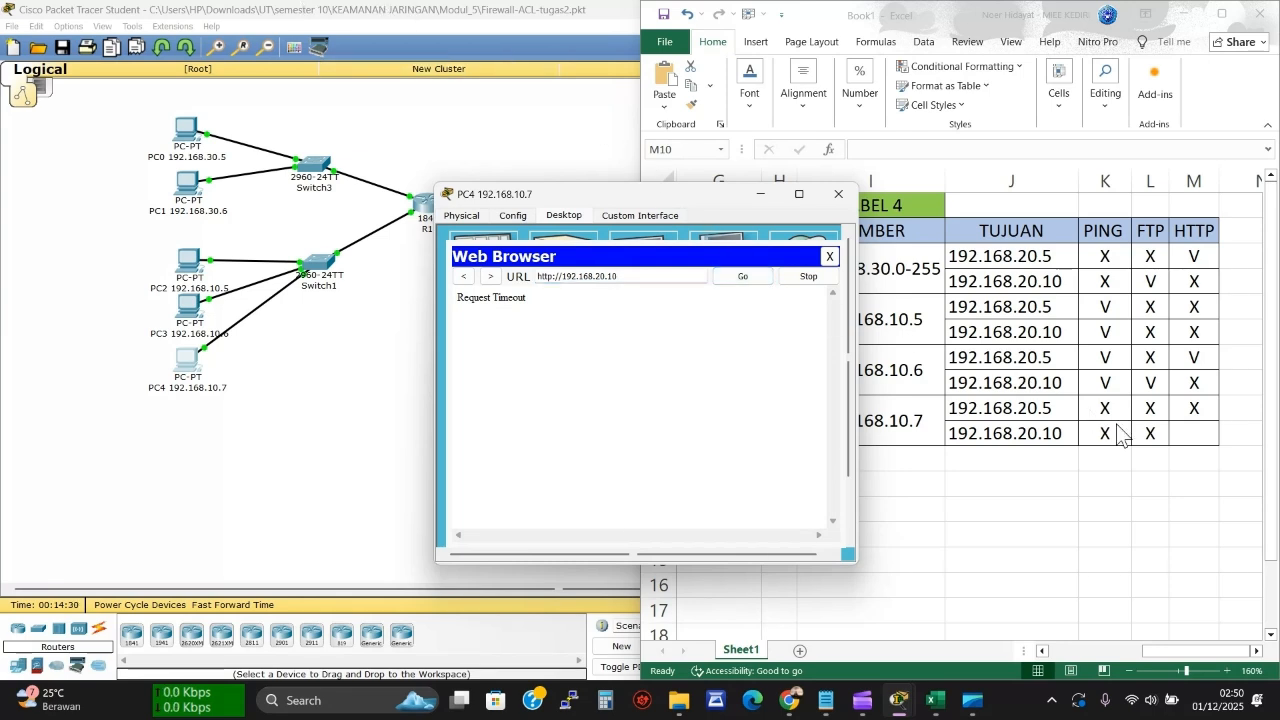
{"action": "left_click", "coordinate": [1187, 437]}
{"action": "type", "text": "X"}
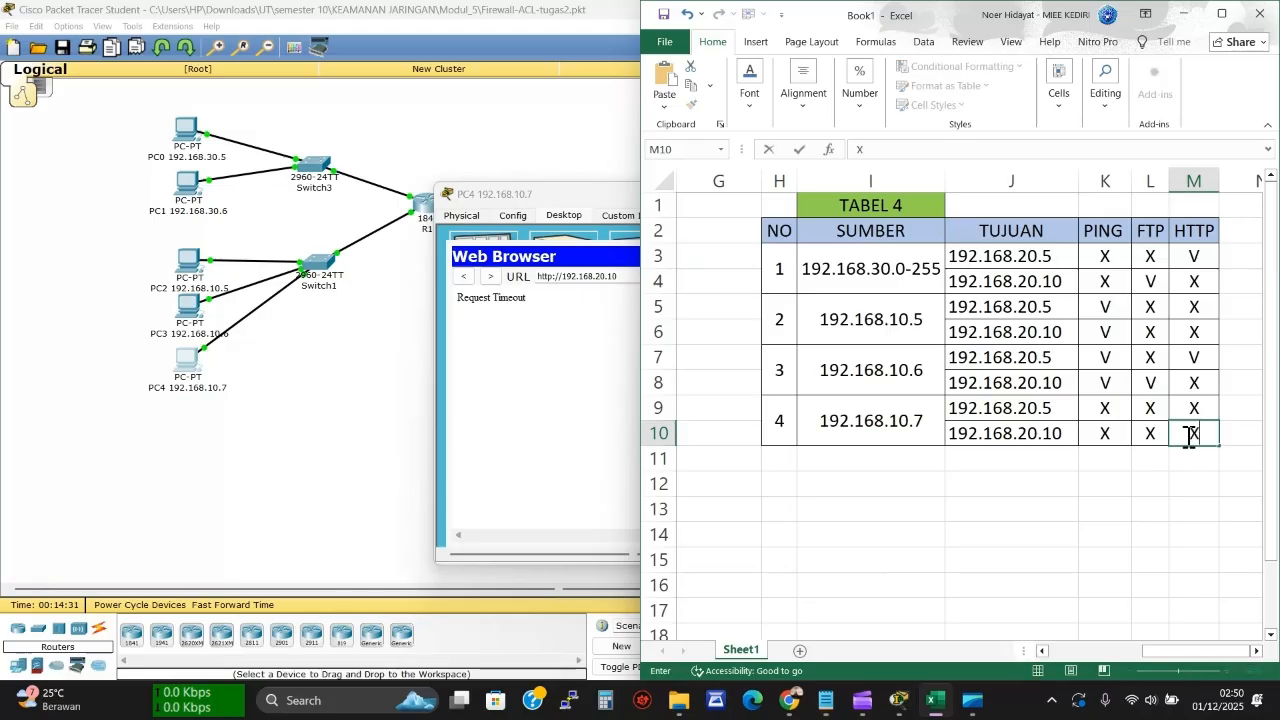
{"action": "left_click", "coordinate": [580, 366]}
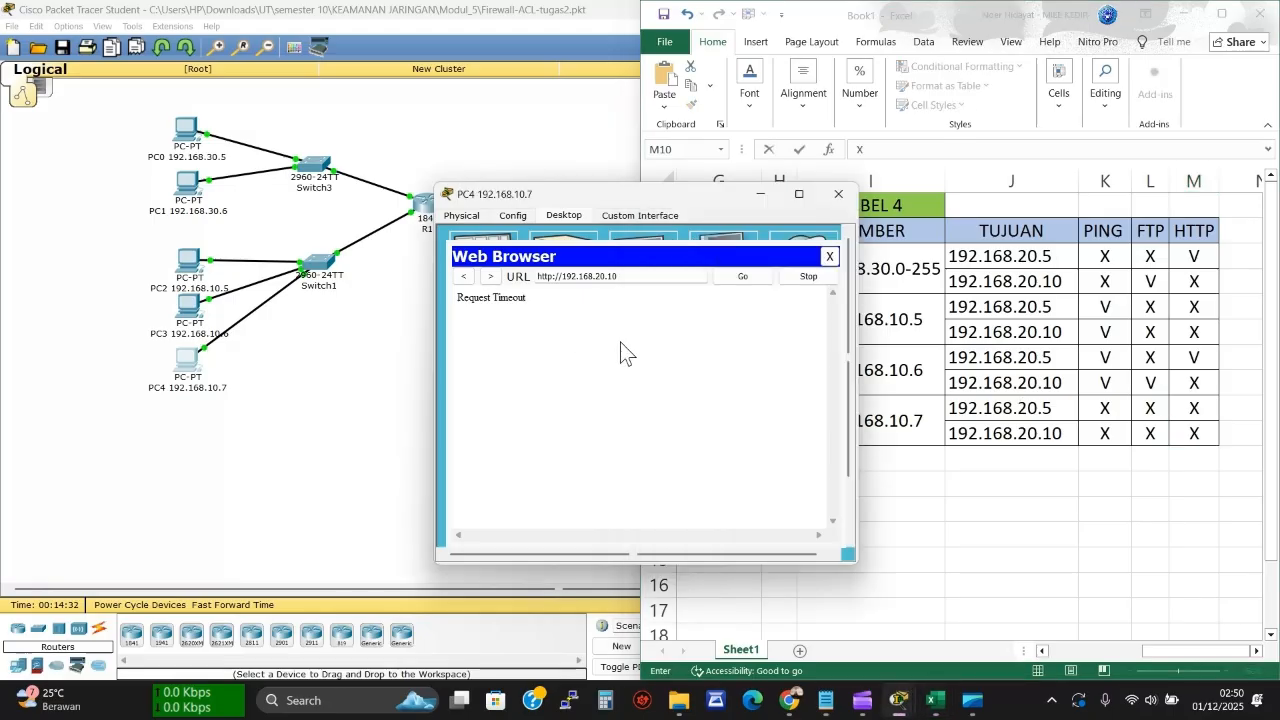
{"action": "left_click", "coordinate": [829, 256]}
{"action": "left_click", "coordinate": [838, 194]}
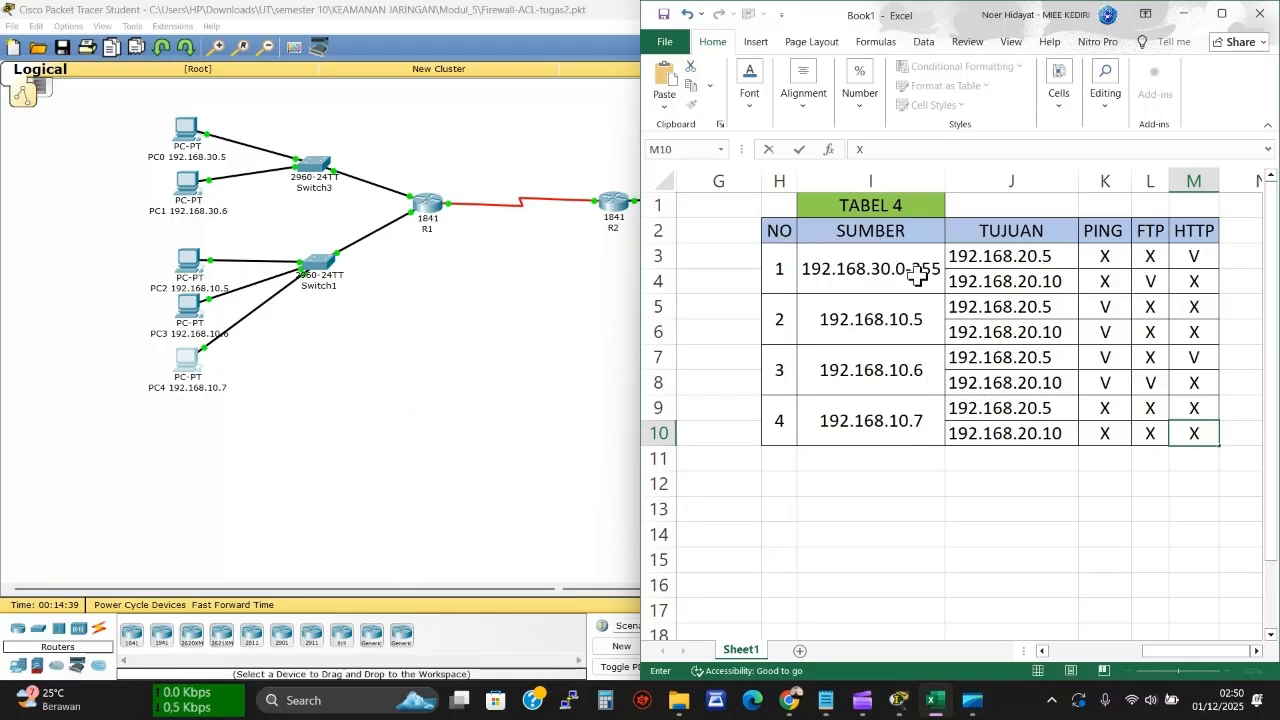
Commit the M10 entry in maximized Excel, then restore the workbook to a small window
{"action": "left_click", "coordinate": [1137, 653]}
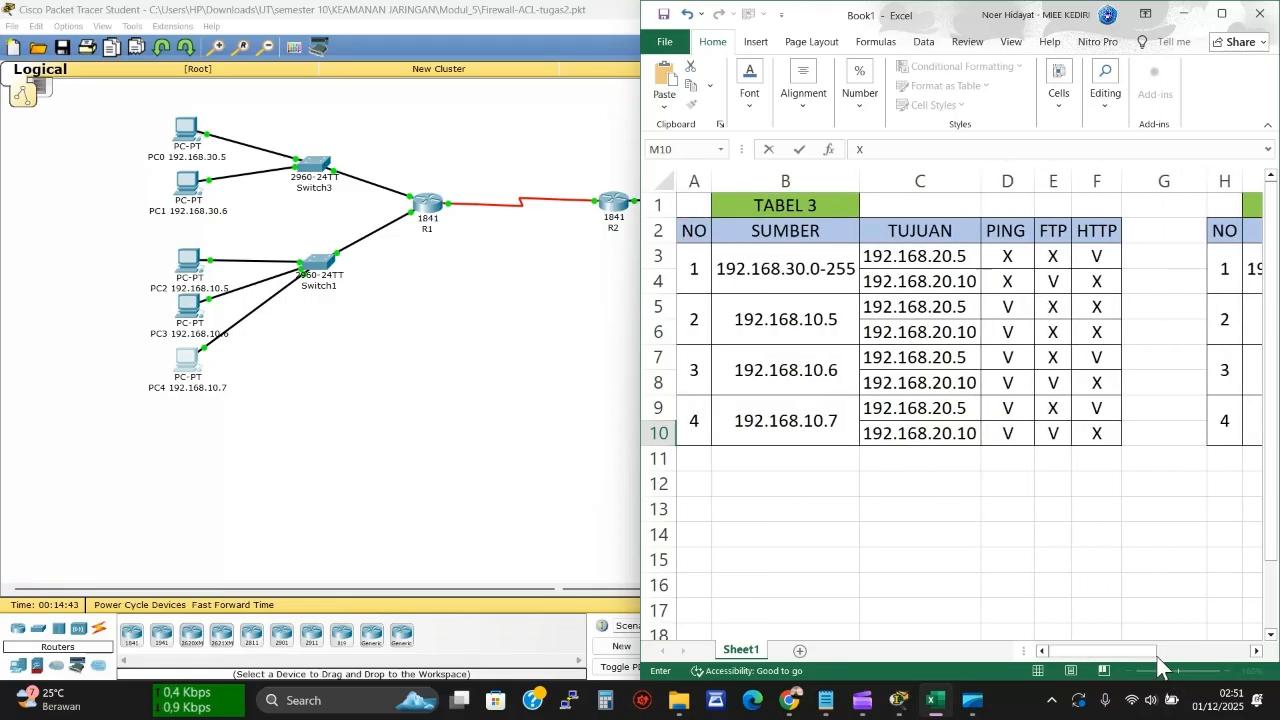
{"action": "left_click", "coordinate": [1224, 16]}
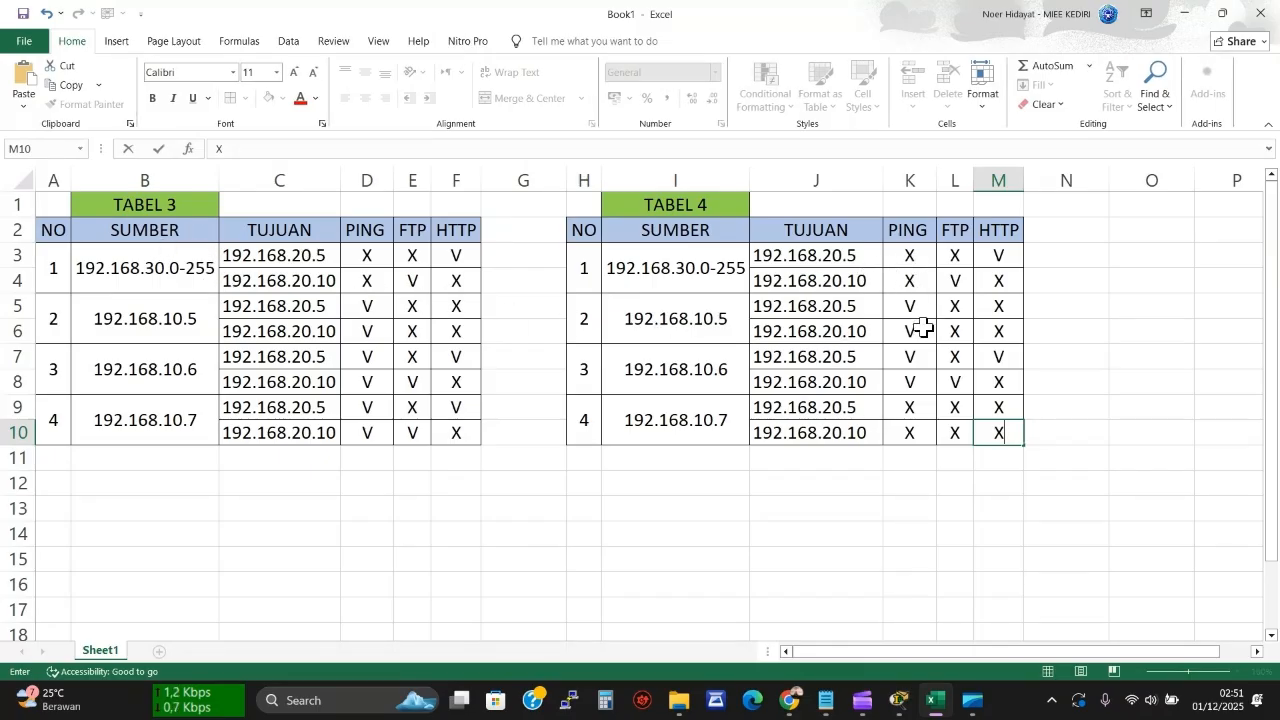
{"action": "left_click_drag", "start_coordinate": [1008, 480], "coordinate": [1016, 494]}
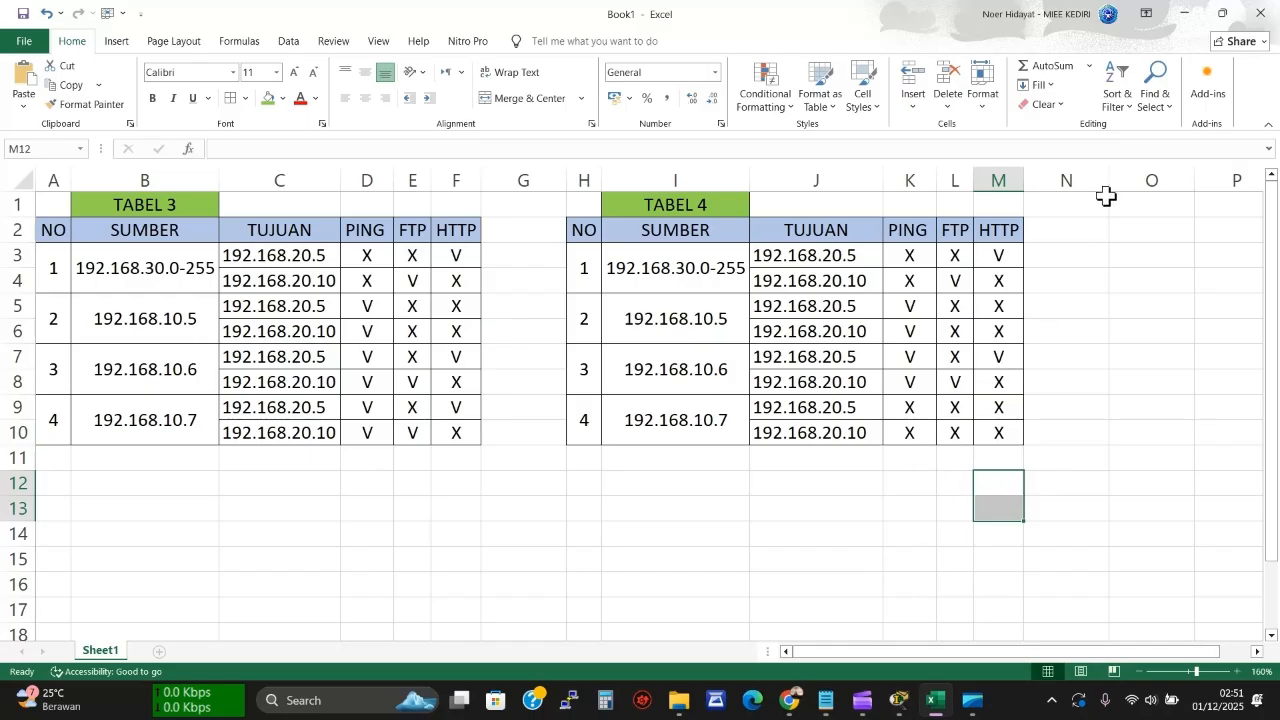
{"action": "left_click", "coordinate": [1222, 13]}
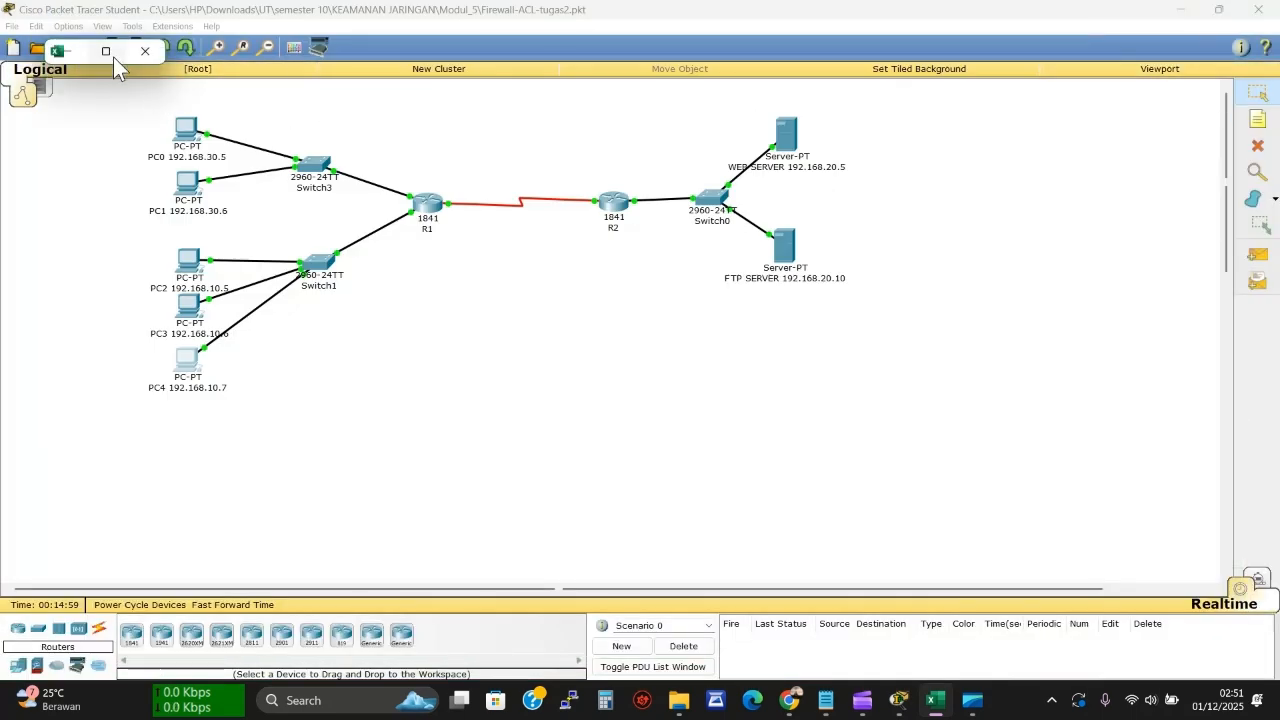
Bring the Packet Tracer topology to the front over the Excel window
{"action": "left_click", "coordinate": [789, 449]}
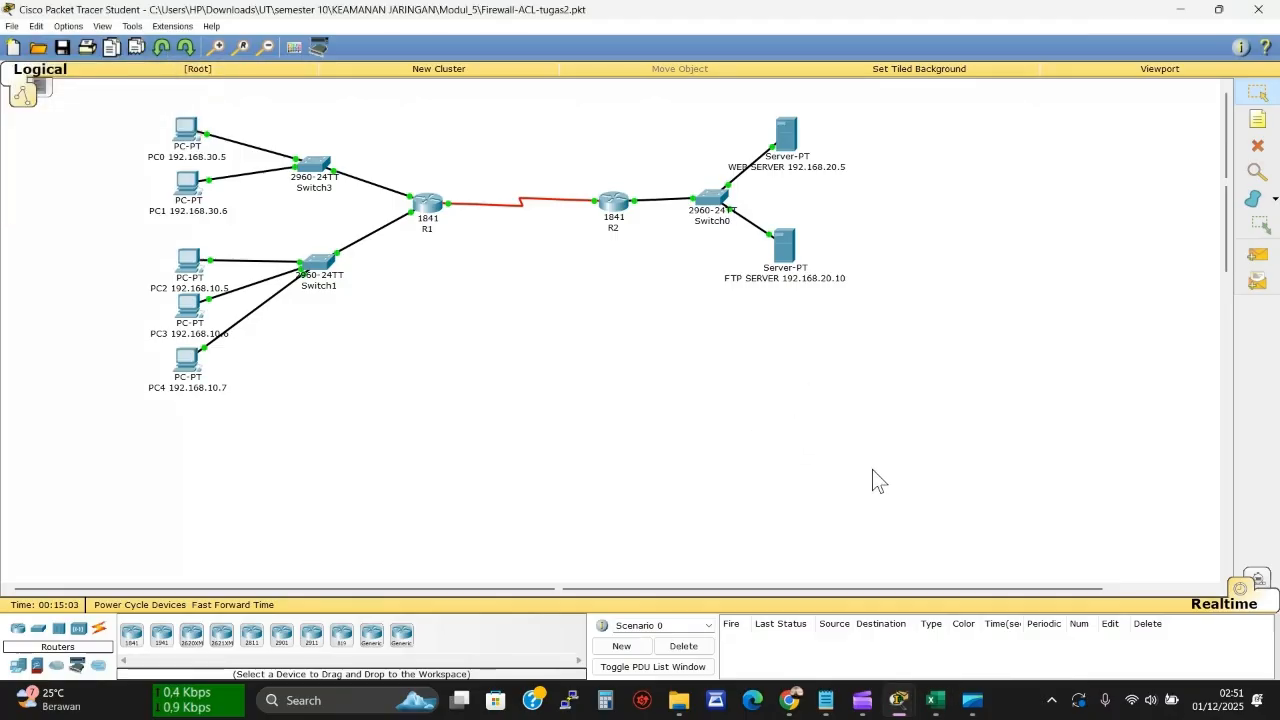
{"action": "mouse_move", "coordinate": [866, 702]}
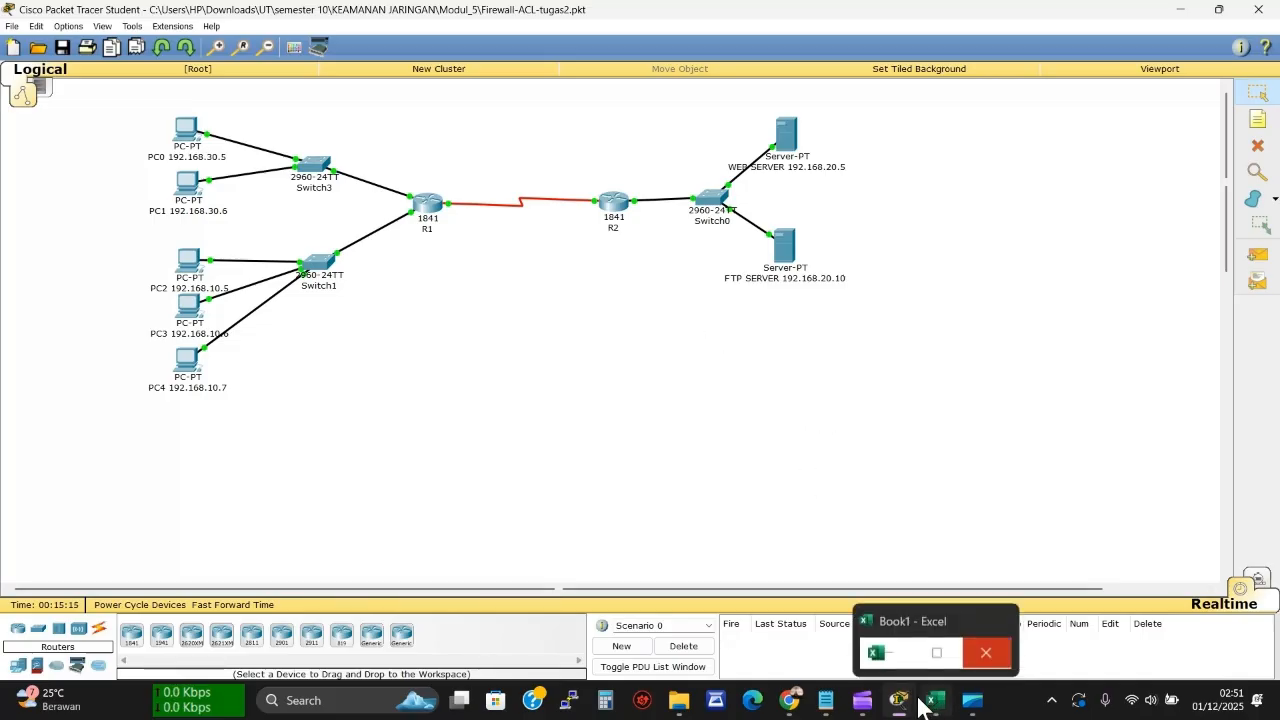
Restart the Clipchamp screen recording and switch to the practicum guide PDF in Chrome
{"action": "left_click", "coordinate": [864, 707]}
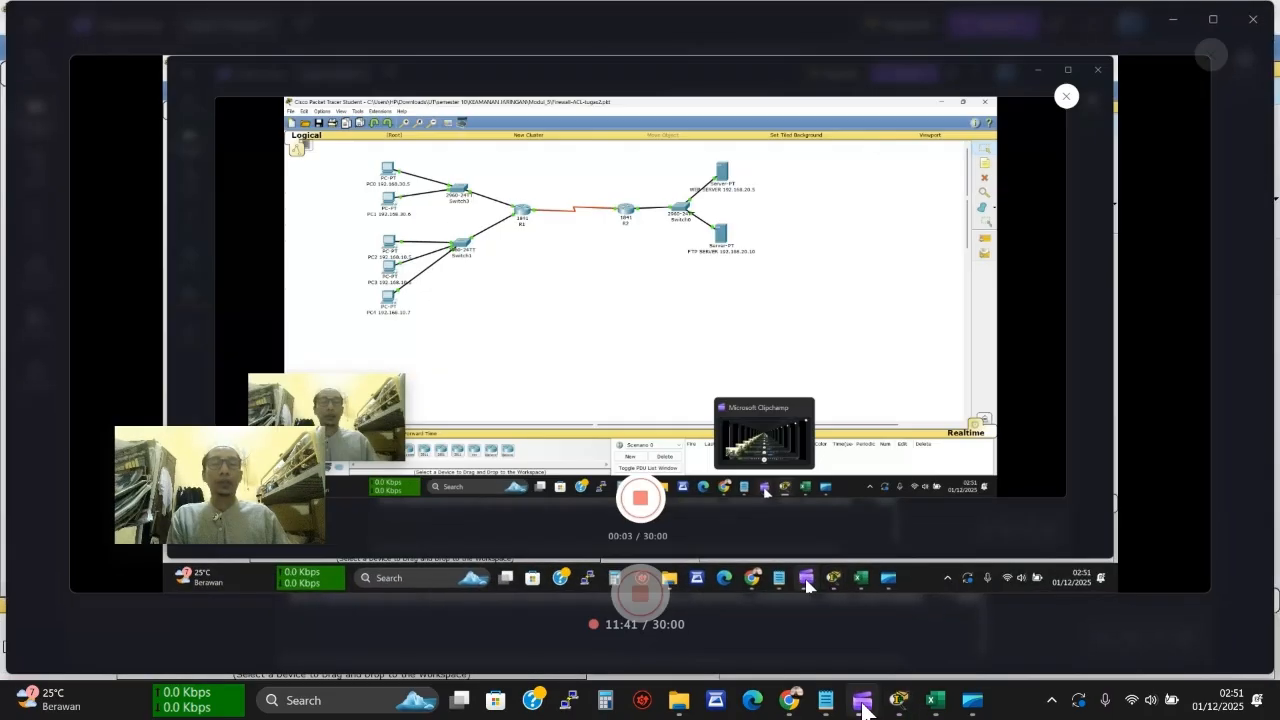
{"action": "left_click", "coordinate": [865, 708]}
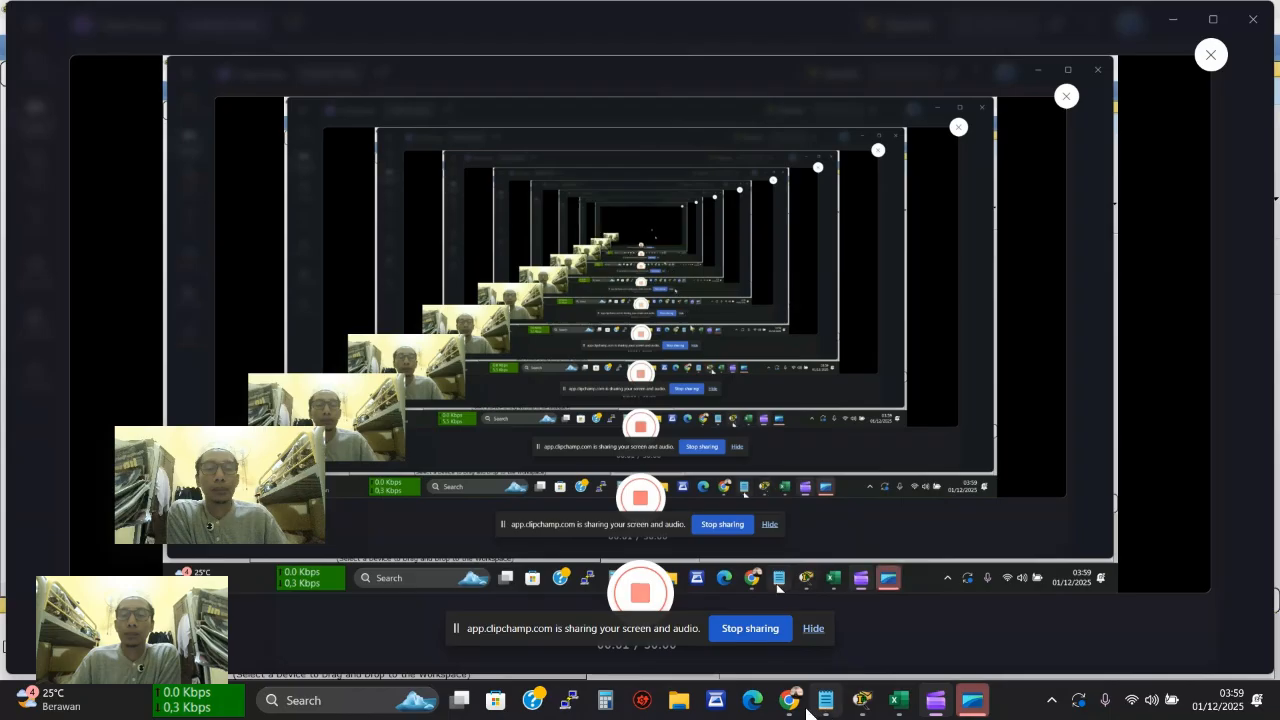
{"action": "left_click", "coordinate": [792, 702]}
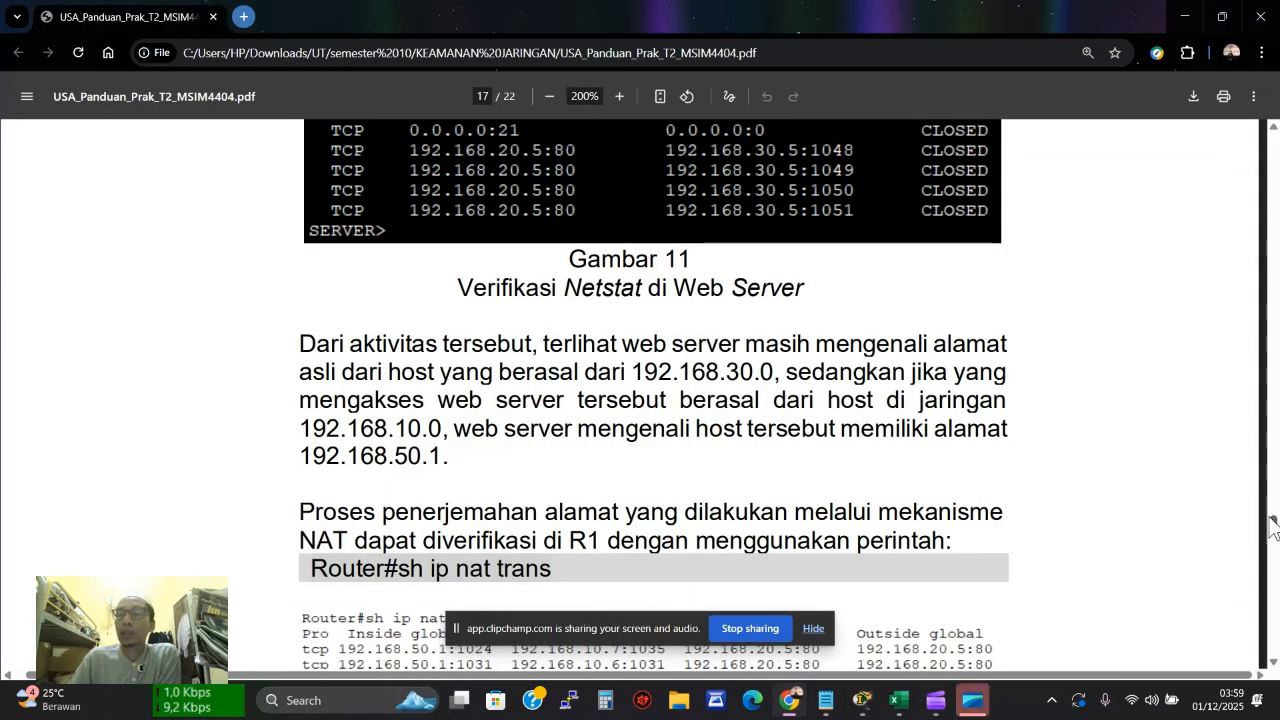
Scroll the guide from page 10 past Tabels 1–3 to the NAT Overload section on page 14
{"action": "left_click_drag", "start_coordinate": [1274, 524], "coordinate": [1274, 362]}
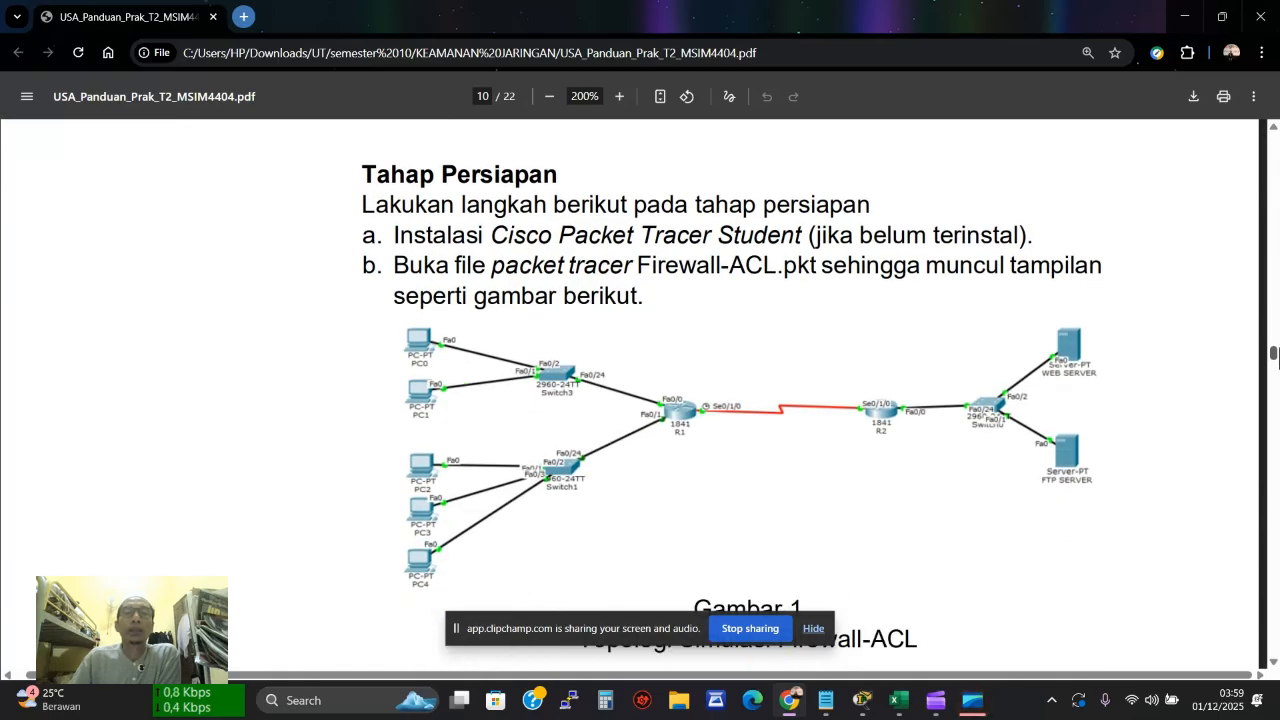
{"action": "scroll", "coordinate": [1100, 361], "scroll_direction": "up", "scroll_amount": 1}
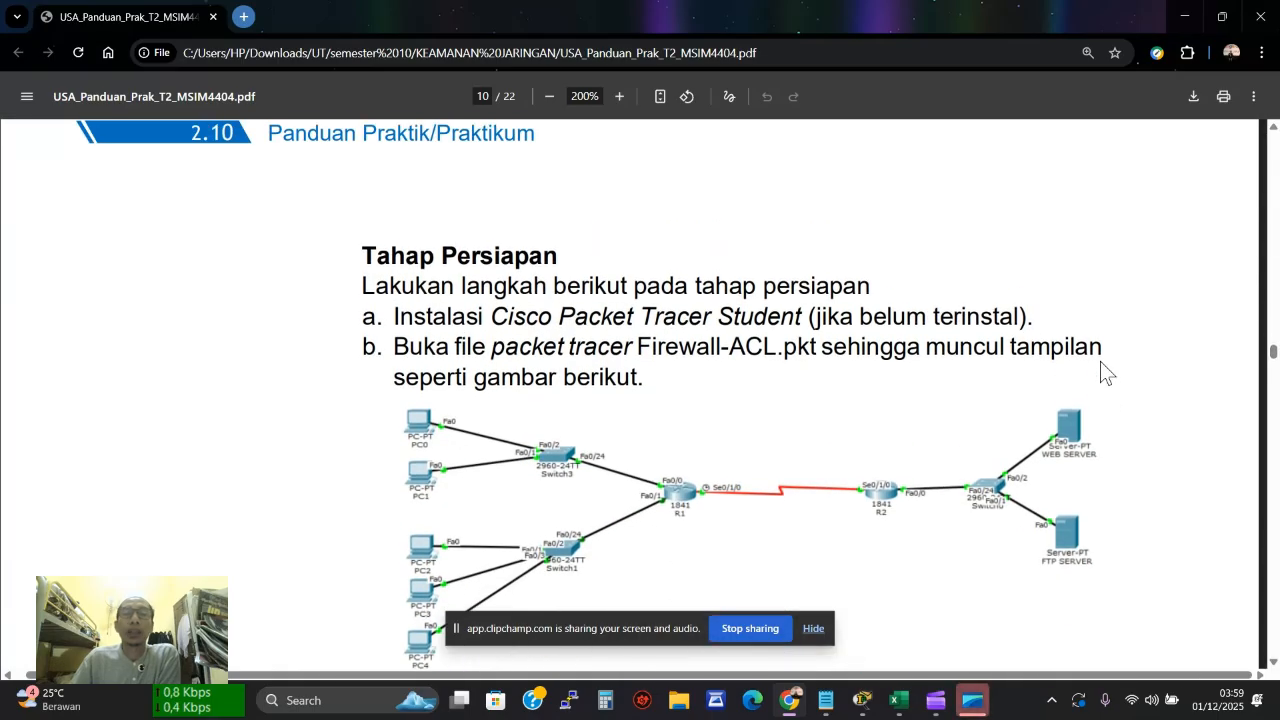
{"action": "scroll", "coordinate": [1100, 361], "scroll_direction": "down", "scroll_amount": 1}
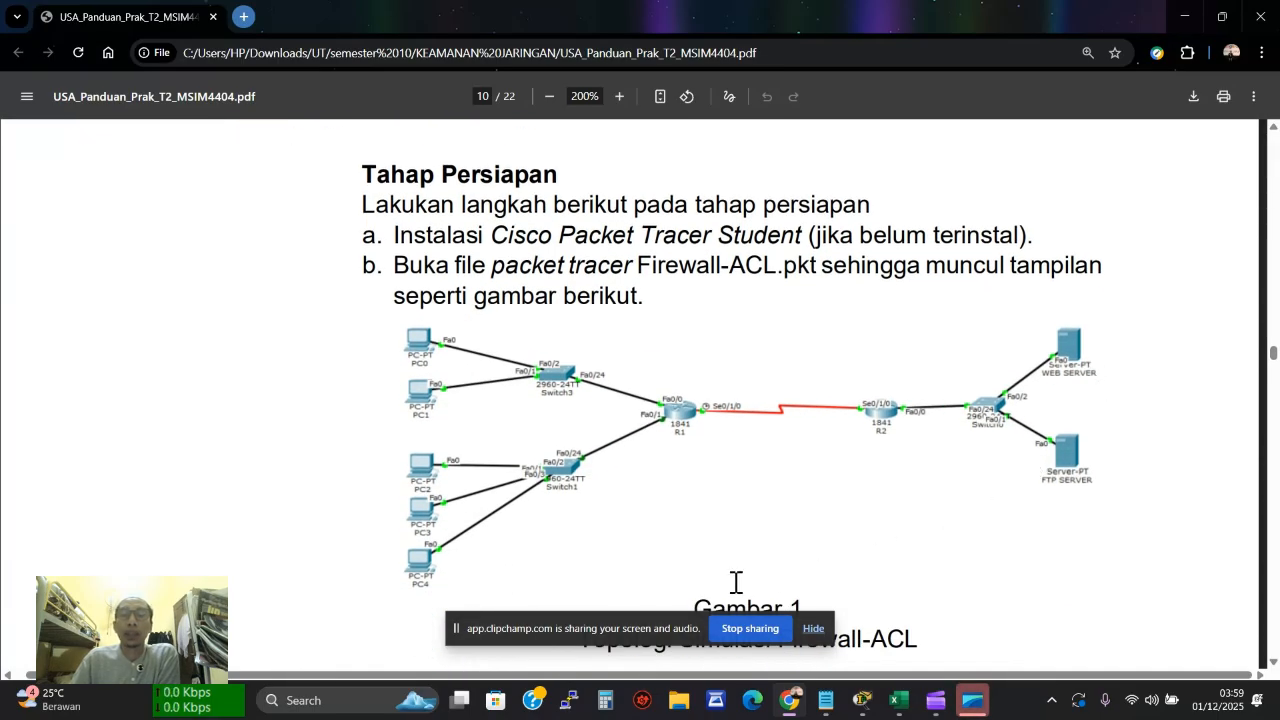
{"action": "left_click_drag", "start_coordinate": [650, 622], "coordinate": [1063, 640]}
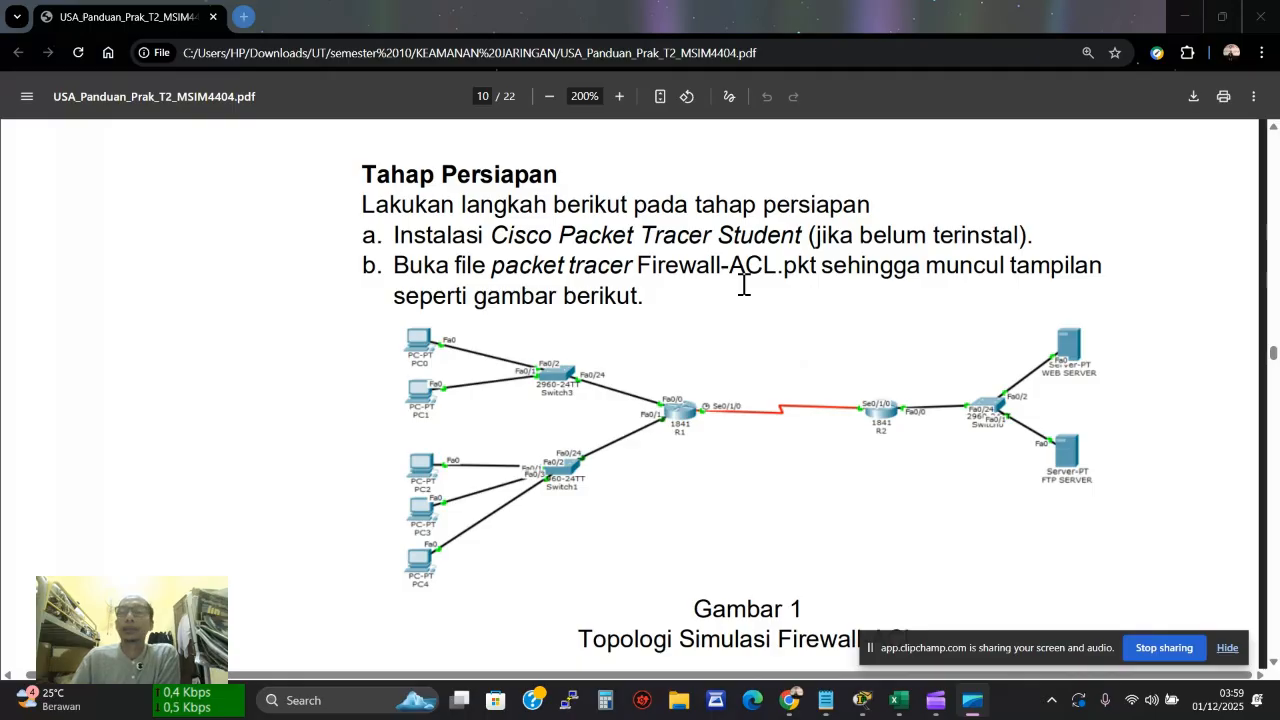
{"action": "scroll", "coordinate": [743, 285], "scroll_direction": "down", "scroll_amount": 3}
{"action": "scroll", "coordinate": [743, 285], "scroll_direction": "down", "scroll_amount": 4}
{"action": "scroll", "coordinate": [743, 285], "scroll_direction": "down", "scroll_amount": 3}
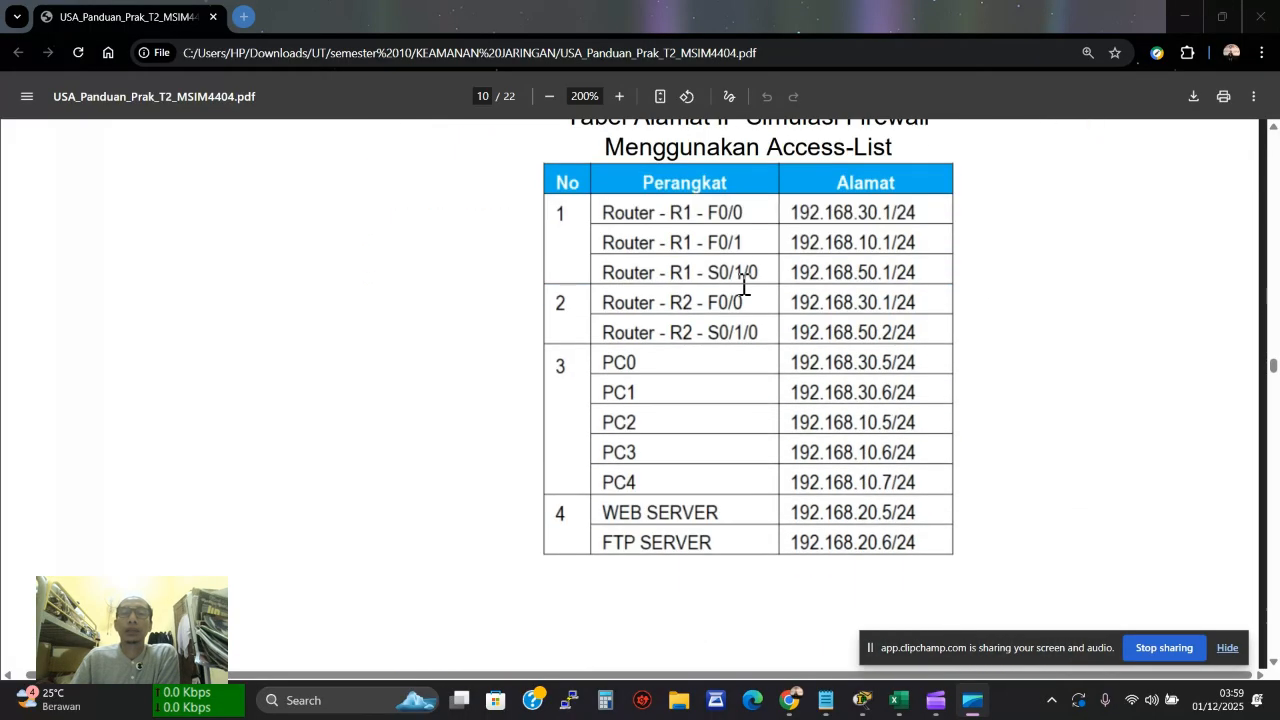
{"action": "scroll", "coordinate": [743, 285], "scroll_direction": "up", "scroll_amount": 3}
{"action": "scroll", "coordinate": [743, 285], "scroll_direction": "down", "scroll_amount": 12}
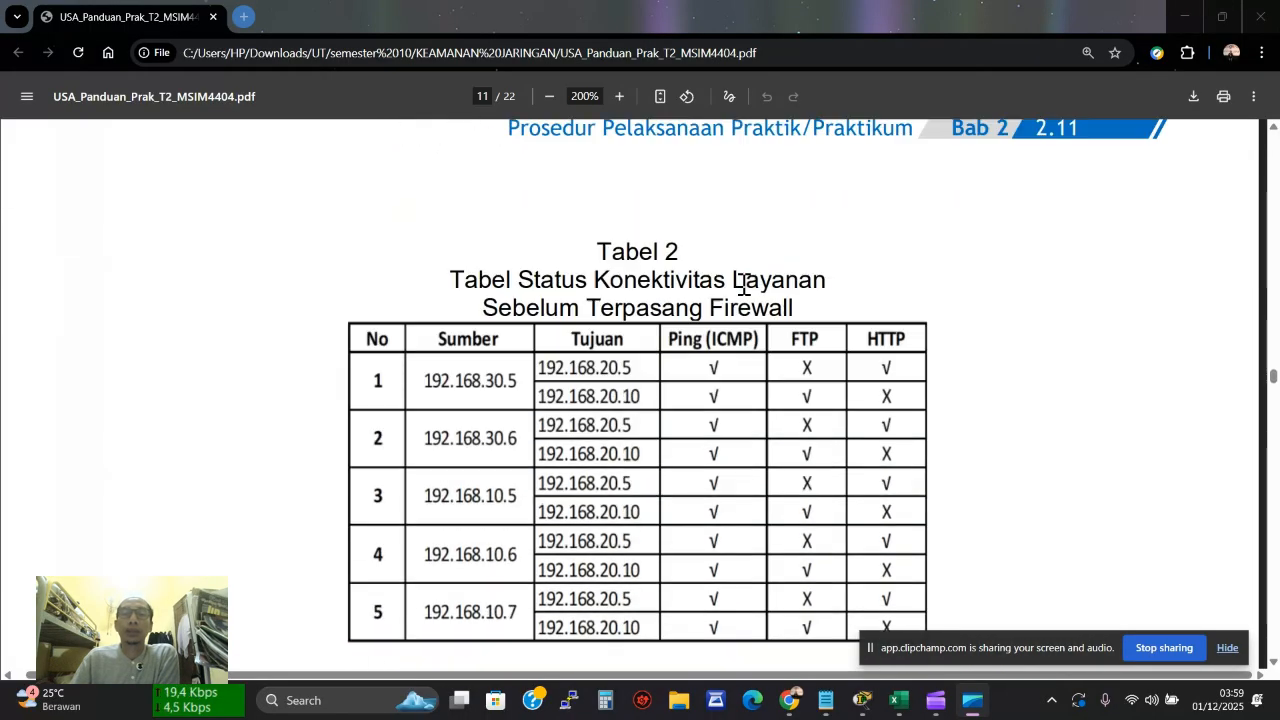
{"action": "scroll", "coordinate": [743, 285], "scroll_direction": "down", "scroll_amount": 20}
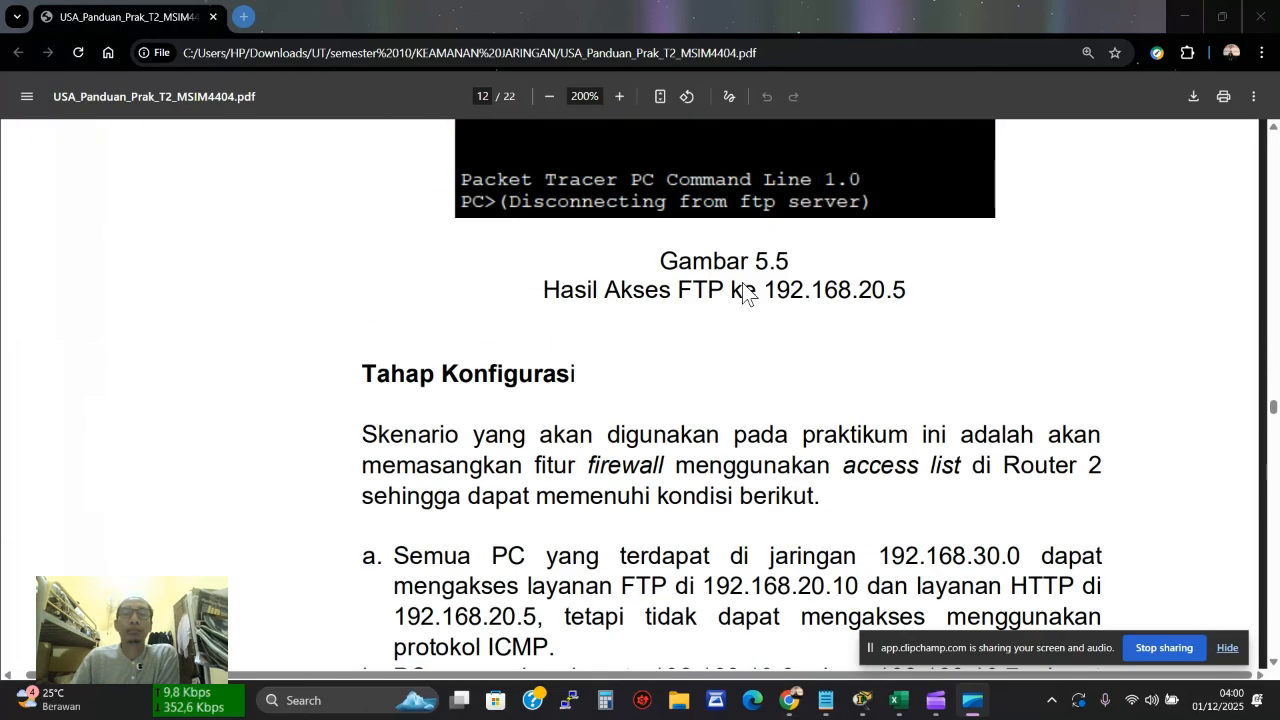
{"action": "scroll", "coordinate": [743, 290], "scroll_direction": "down", "scroll_amount": 10}
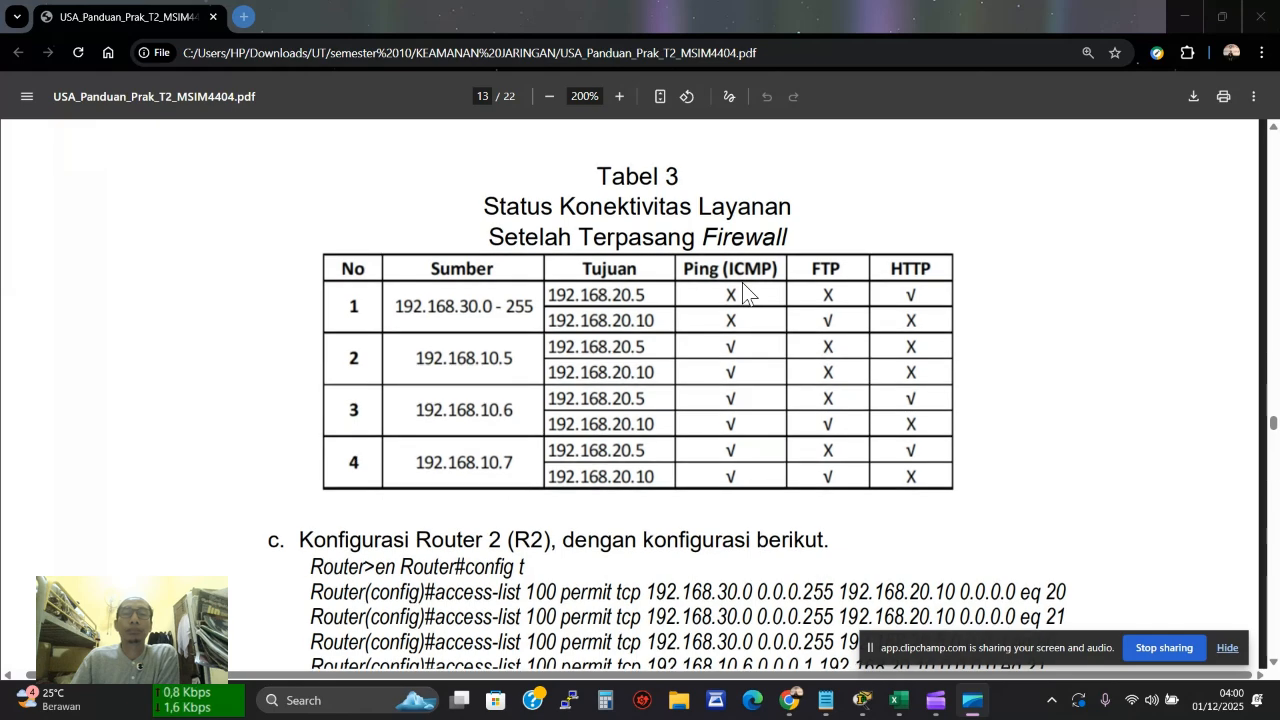
{"action": "scroll", "coordinate": [743, 290], "scroll_direction": "down", "scroll_amount": 15}
{"action": "scroll", "coordinate": [743, 293], "scroll_direction": "down", "scroll_amount": 1}
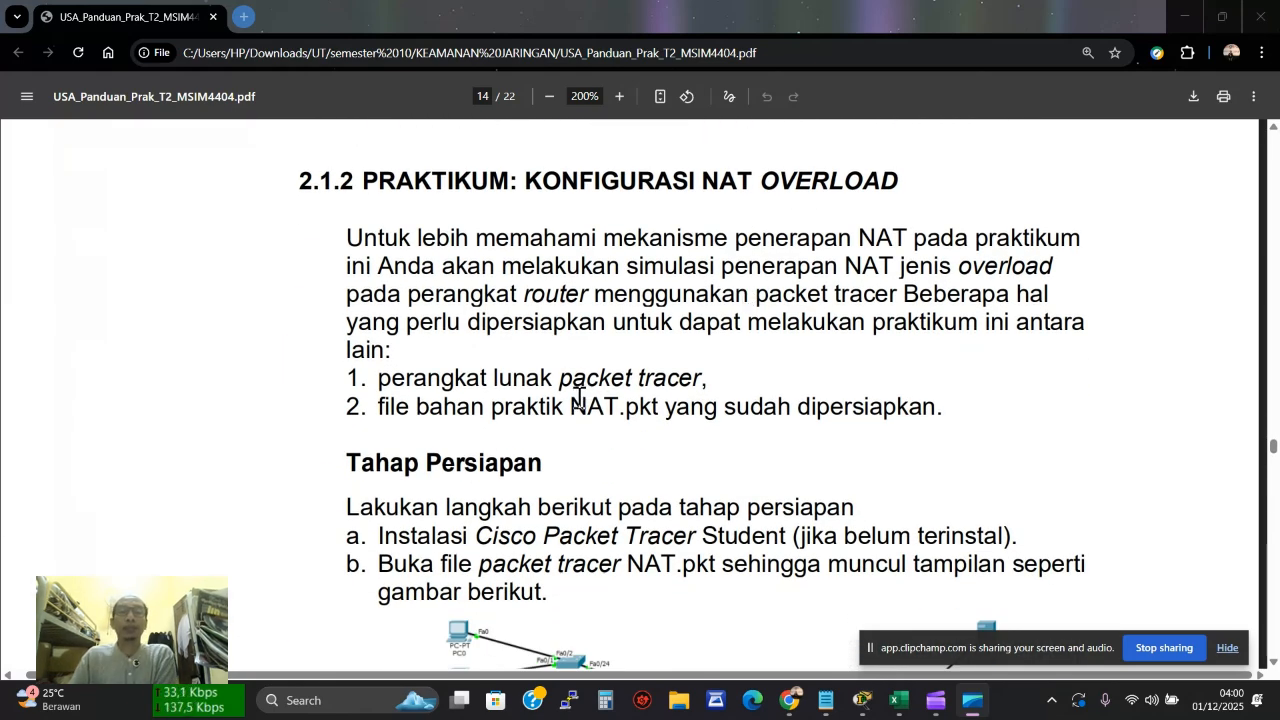
Select the NAT.pkt file name and scroll down to Tabel 5's device address list
{"action": "left_click_drag", "start_coordinate": [571, 406], "coordinate": [648, 414]}
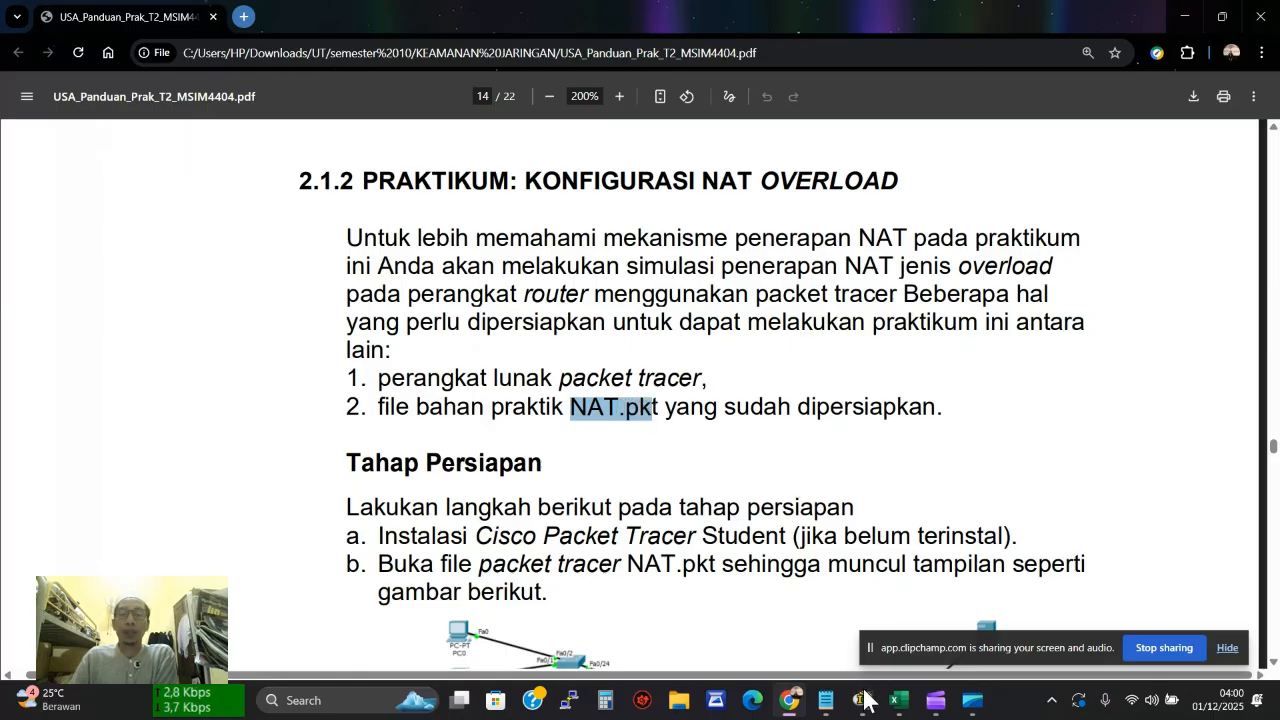
{"action": "scroll", "coordinate": [826, 594], "scroll_direction": "down", "scroll_amount": 3}
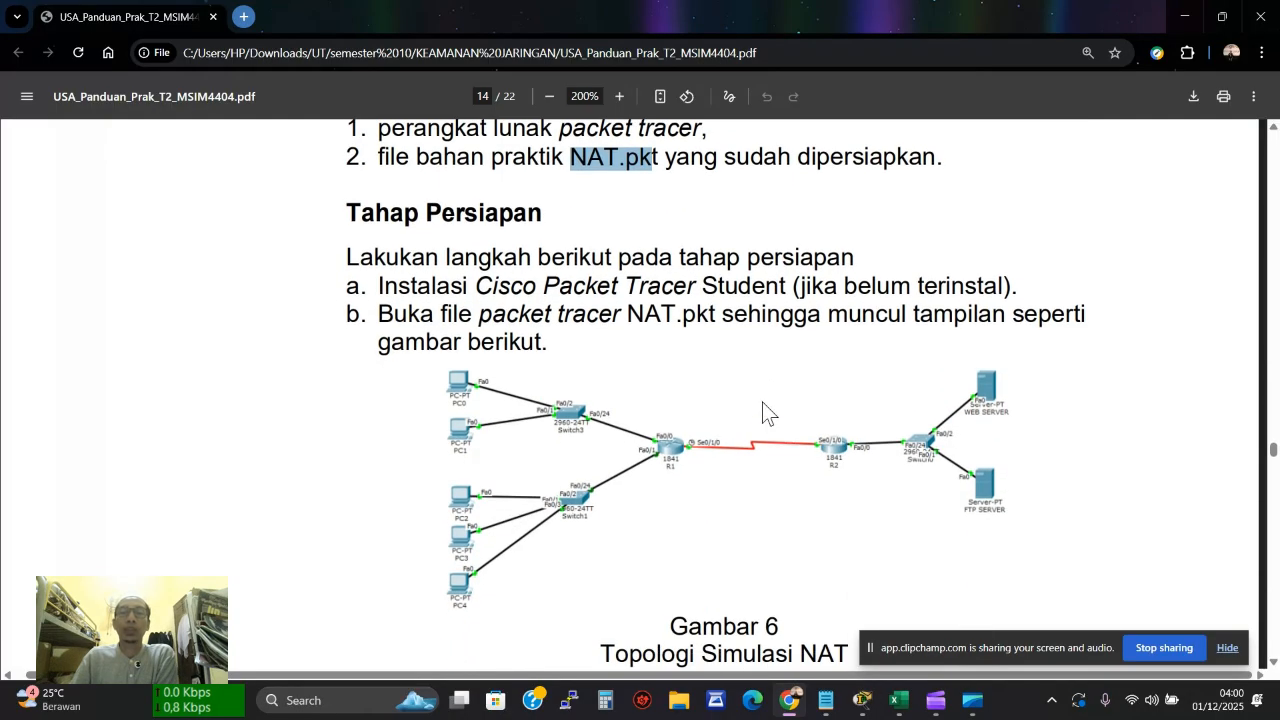
{"action": "scroll", "coordinate": [780, 500], "scroll_direction": "down", "scroll_amount": 4}
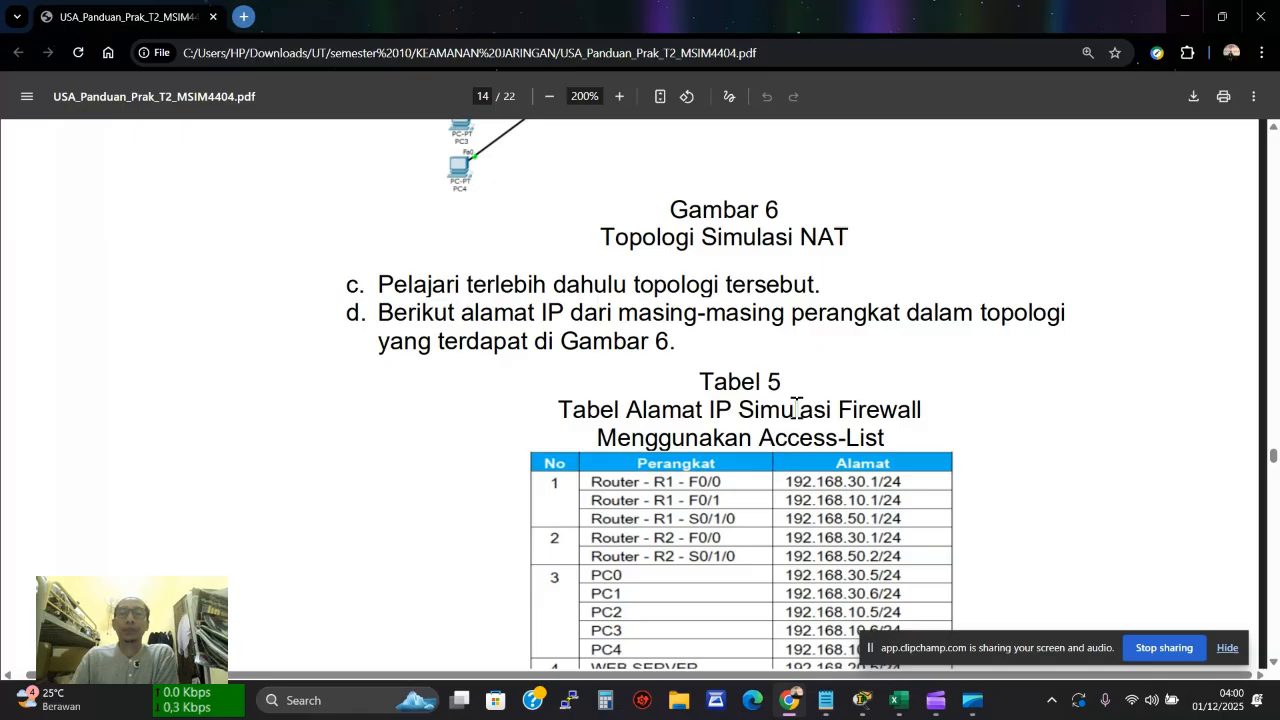
{"action": "scroll", "coordinate": [838, 340], "scroll_direction": "down", "scroll_amount": 1}
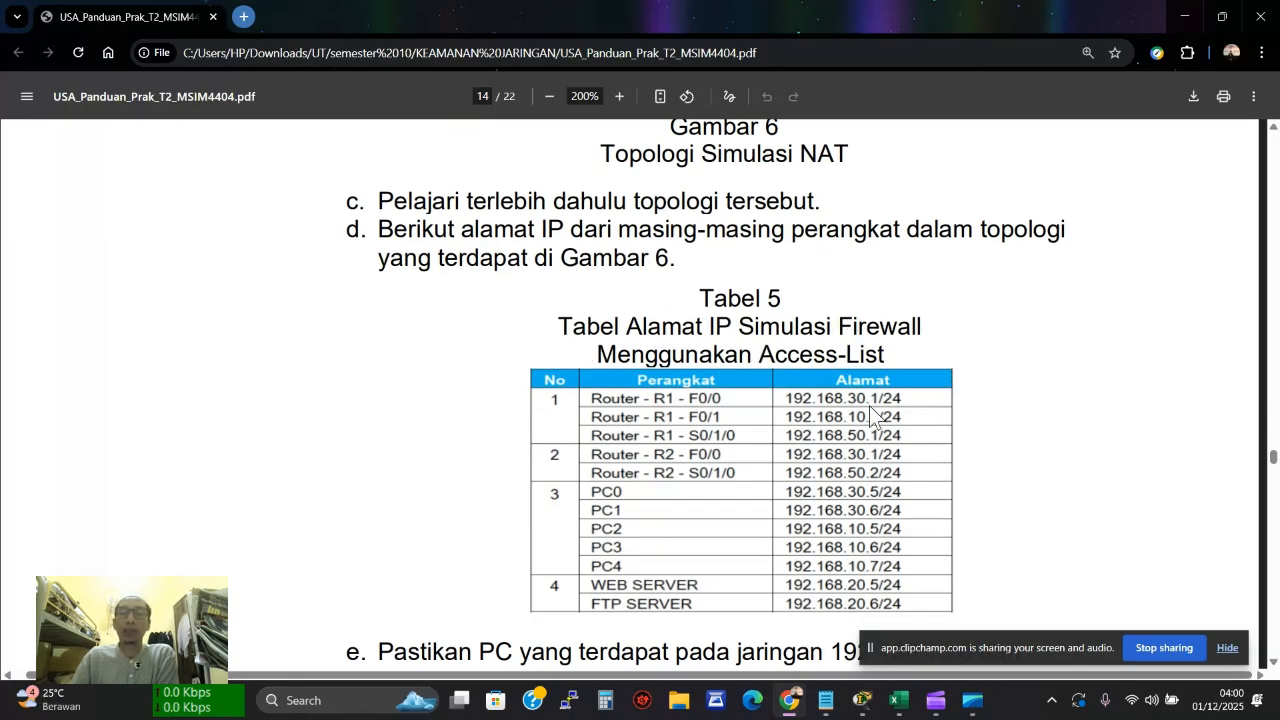
{"action": "scroll", "coordinate": [971, 337], "scroll_direction": "down", "scroll_amount": 2}
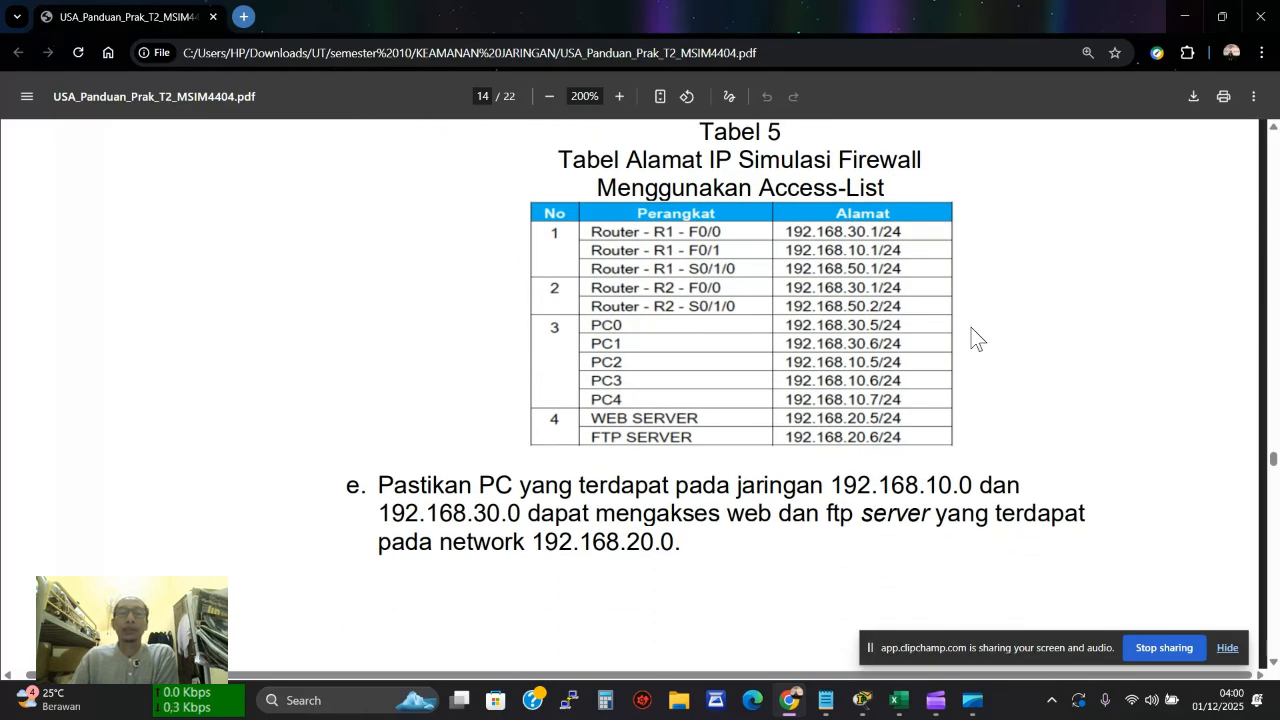
{"action": "scroll", "coordinate": [965, 375], "scroll_direction": "up", "scroll_amount": 1}
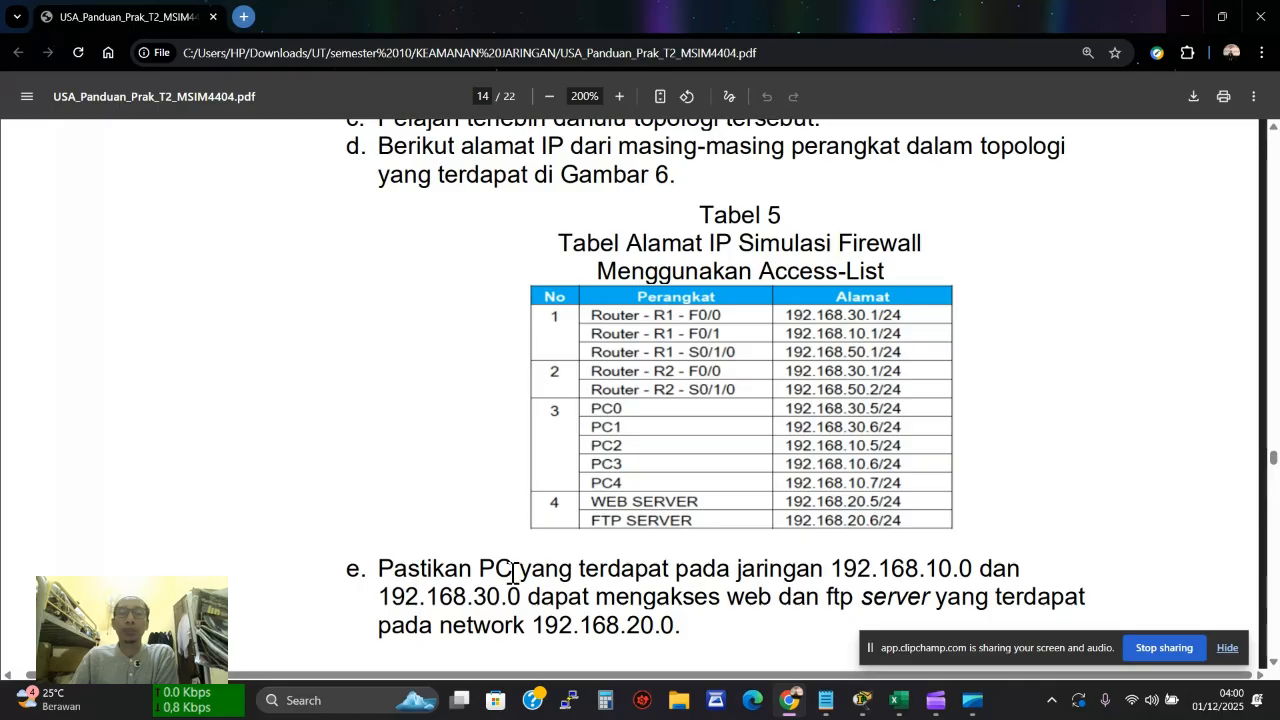
Highlight item e's networks 192.168.10.0, 192.168.30.0, 192.168.20.0 and the web/ftp access requirement
{"action": "left_click_drag", "start_coordinate": [843, 572], "coordinate": [972, 570]}
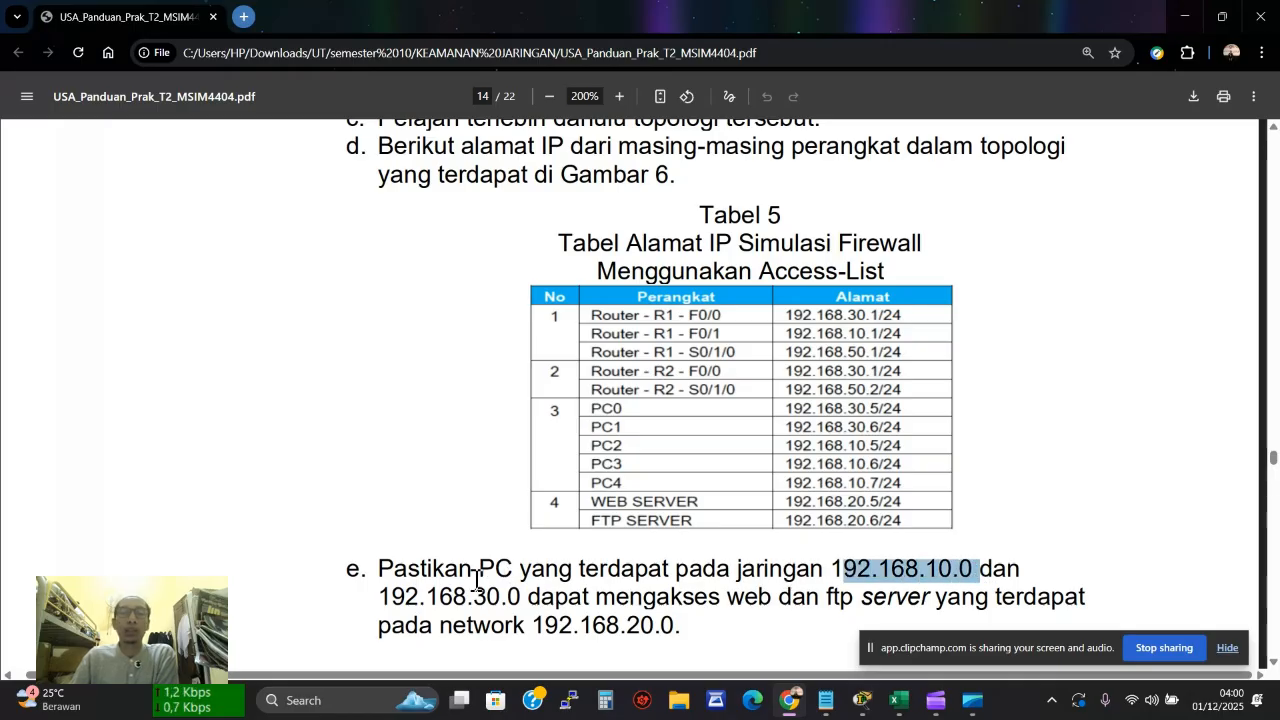
{"action": "left_click_drag", "start_coordinate": [467, 597], "coordinate": [526, 597]}
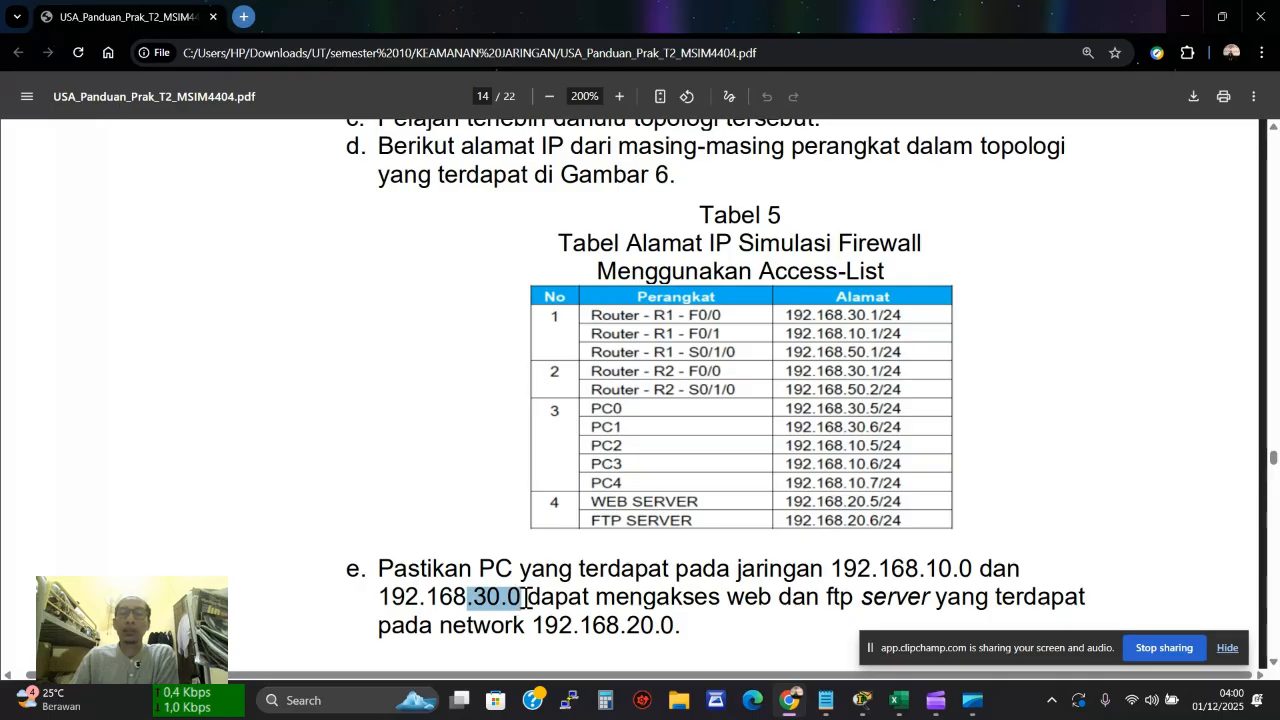
{"action": "left_click_drag", "start_coordinate": [727, 598], "coordinate": [808, 600]}
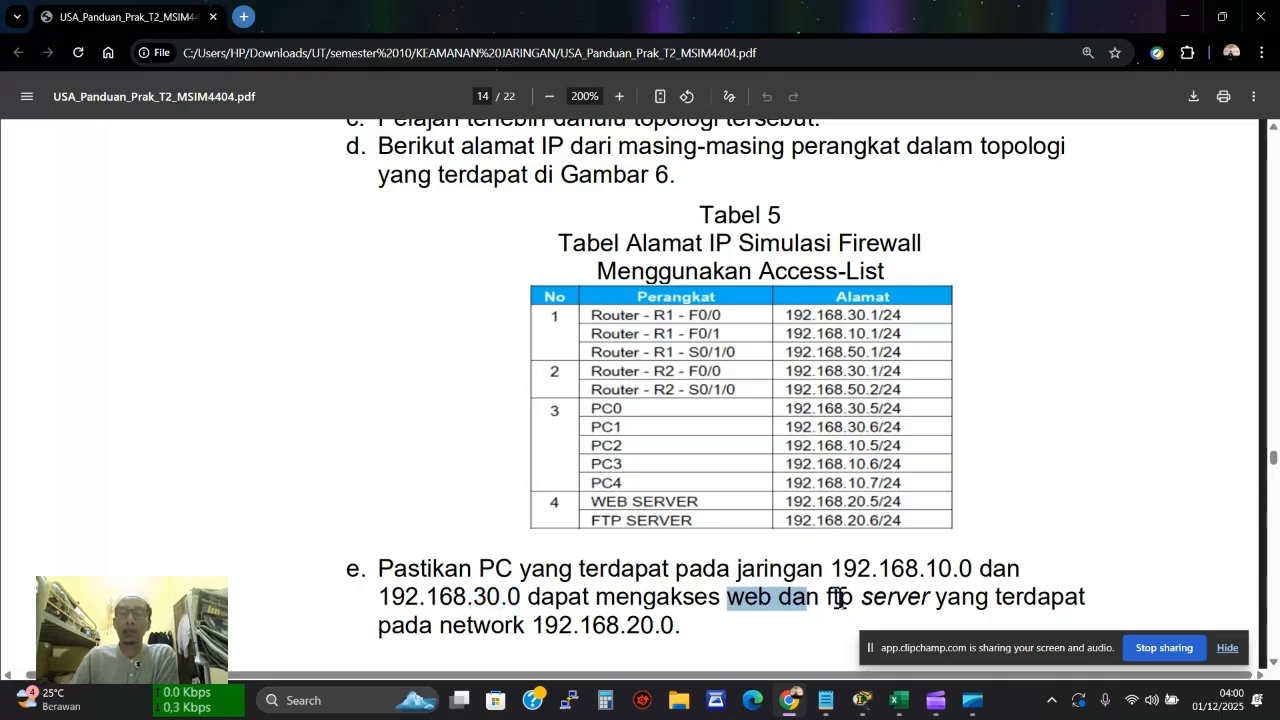
{"action": "left_click_drag", "start_coordinate": [682, 626], "coordinate": [619, 627]}
{"action": "left_click", "coordinate": [862, 702]}
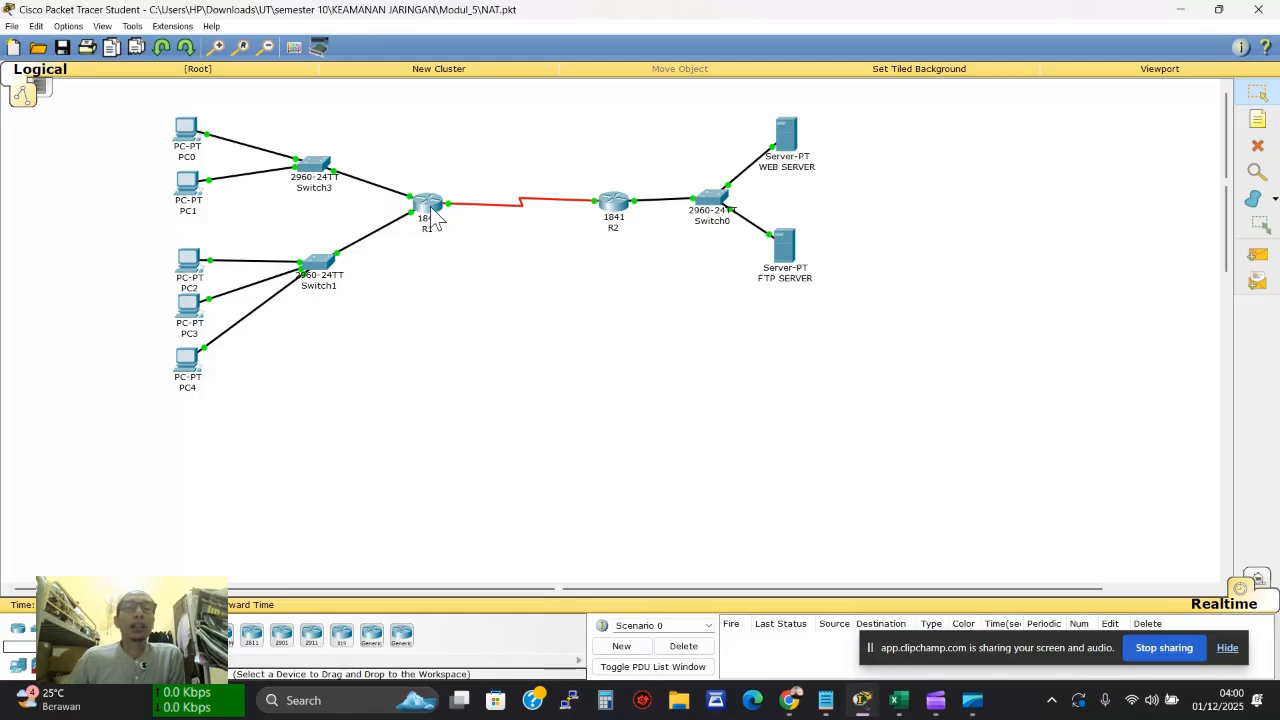
Install an HWIC-2T serial module in both routers R1 and R2
{"action": "mouse_move", "coordinate": [432, 212]}
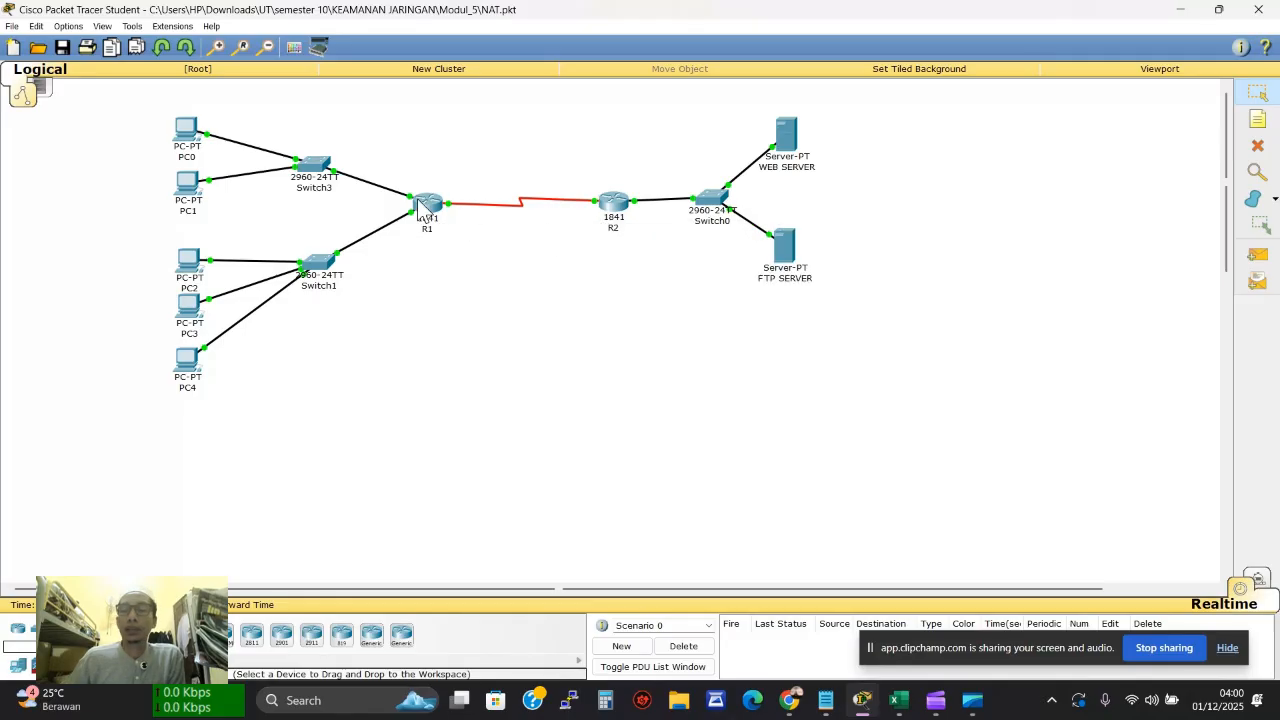
{"action": "left_click", "coordinate": [420, 205]}
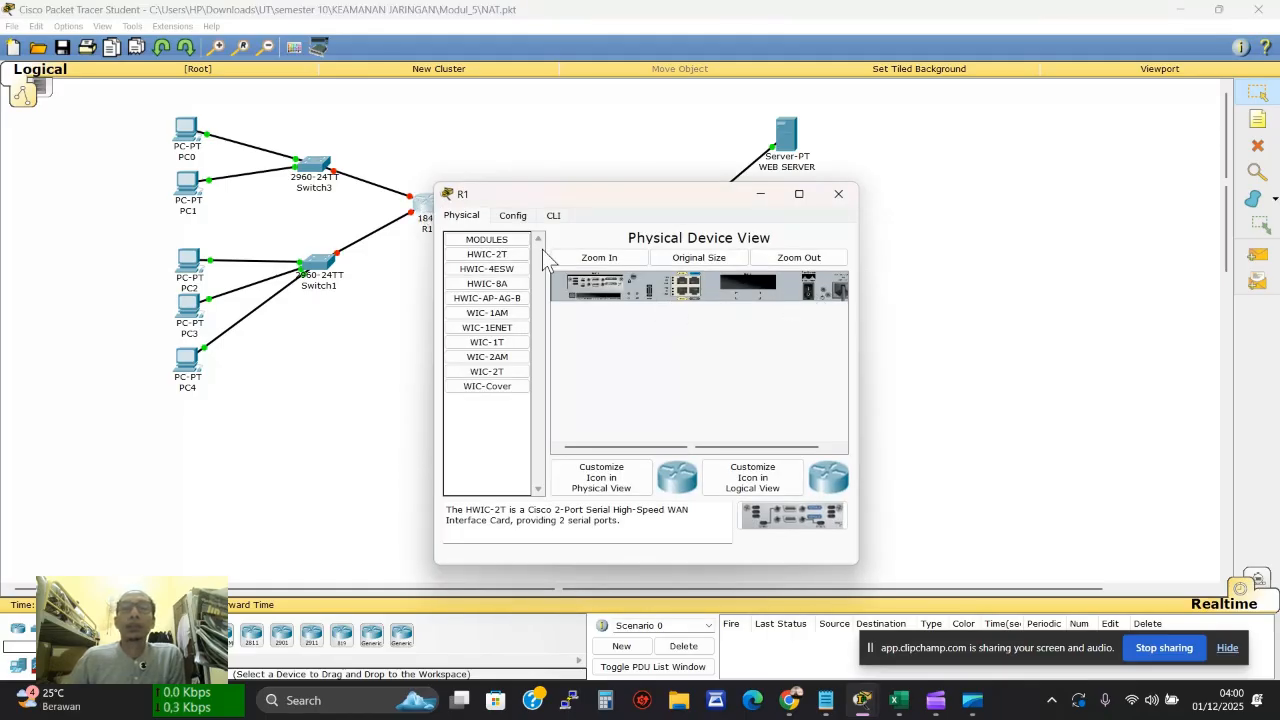
{"action": "left_click_drag", "start_coordinate": [487, 254], "coordinate": [755, 291]}
{"action": "left_click", "coordinate": [808, 292]}
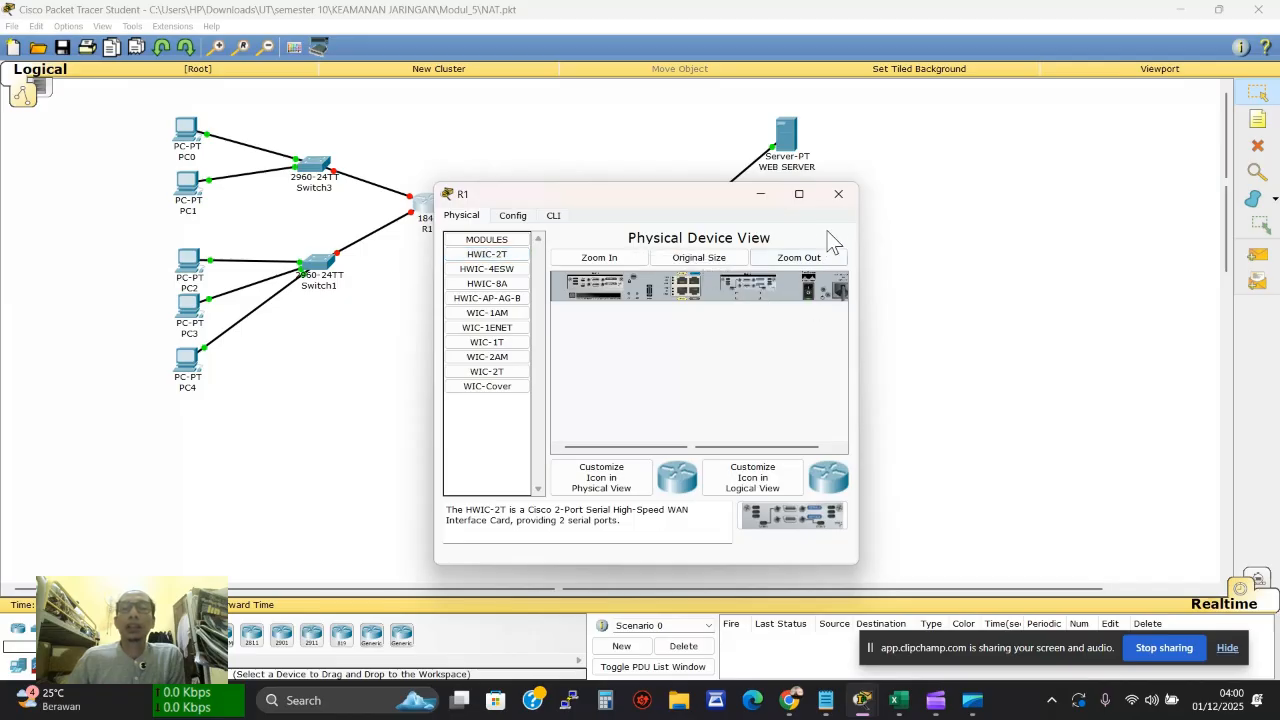
{"action": "left_click", "coordinate": [838, 194]}
{"action": "left_click", "coordinate": [614, 203]}
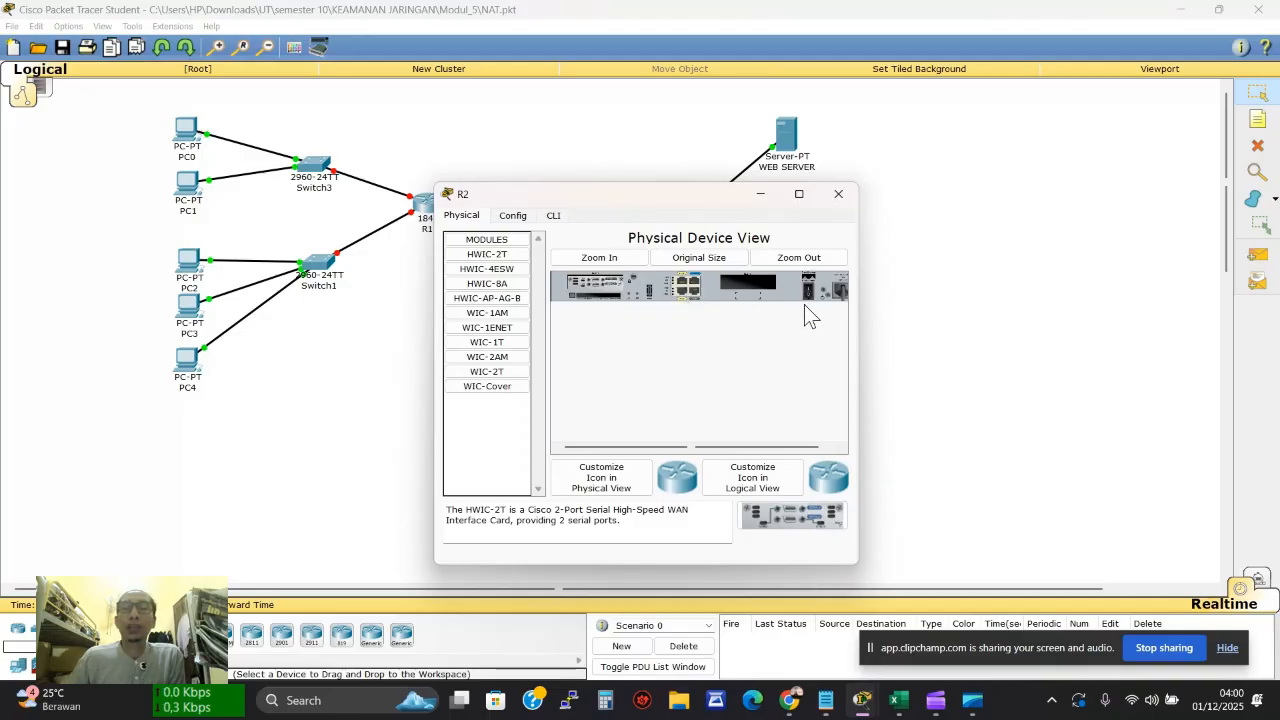
{"action": "left_click_drag", "start_coordinate": [487, 254], "coordinate": [741, 280]}
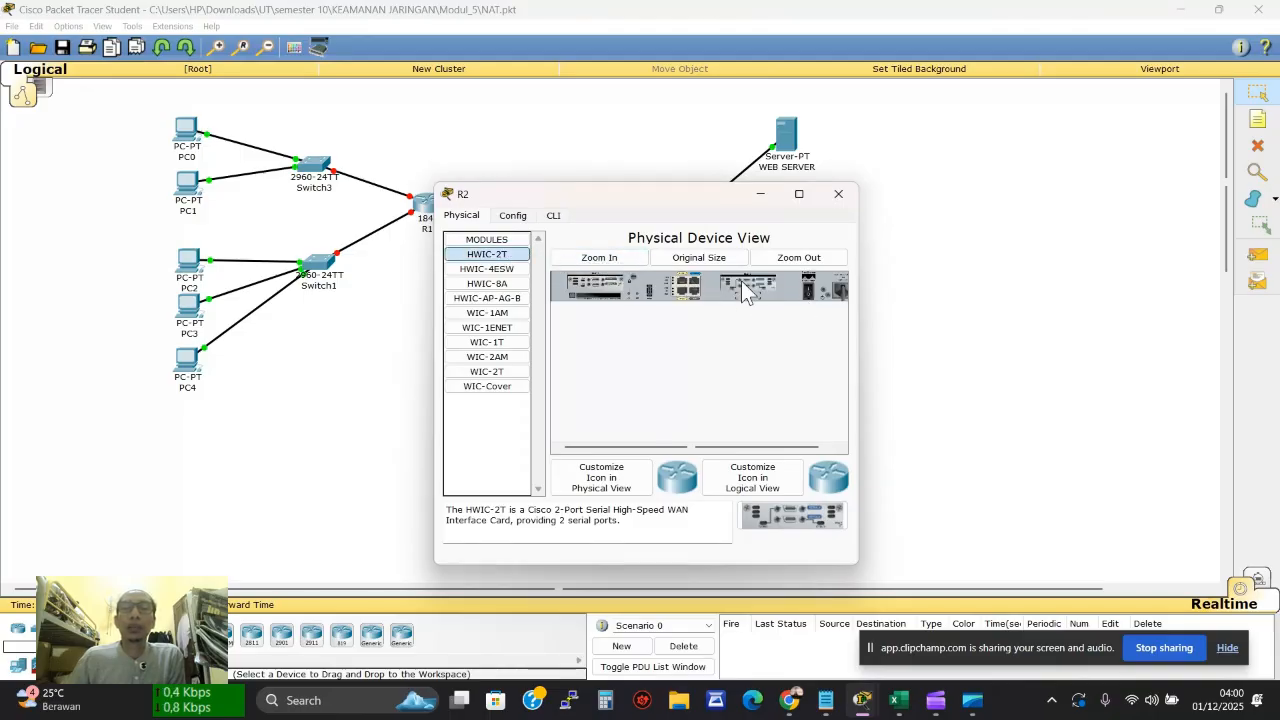
{"action": "left_click", "coordinate": [847, 205]}
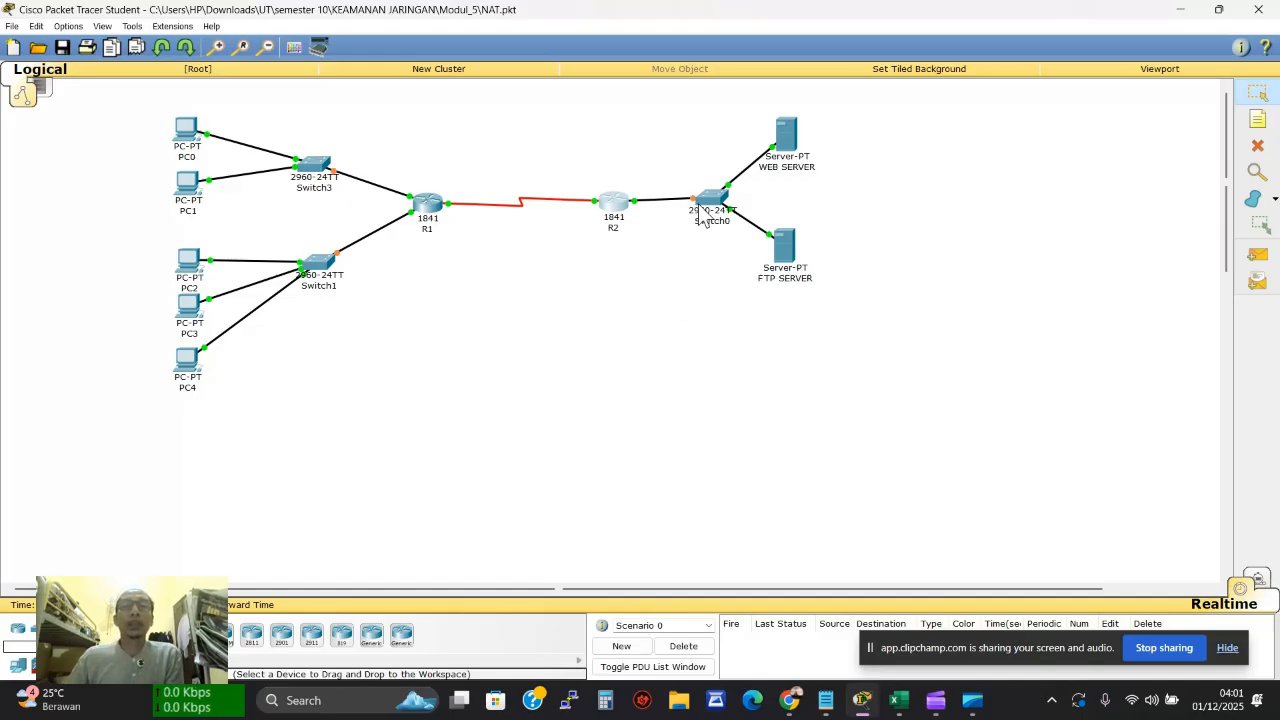
{"action": "mouse_move", "coordinate": [701, 215]}
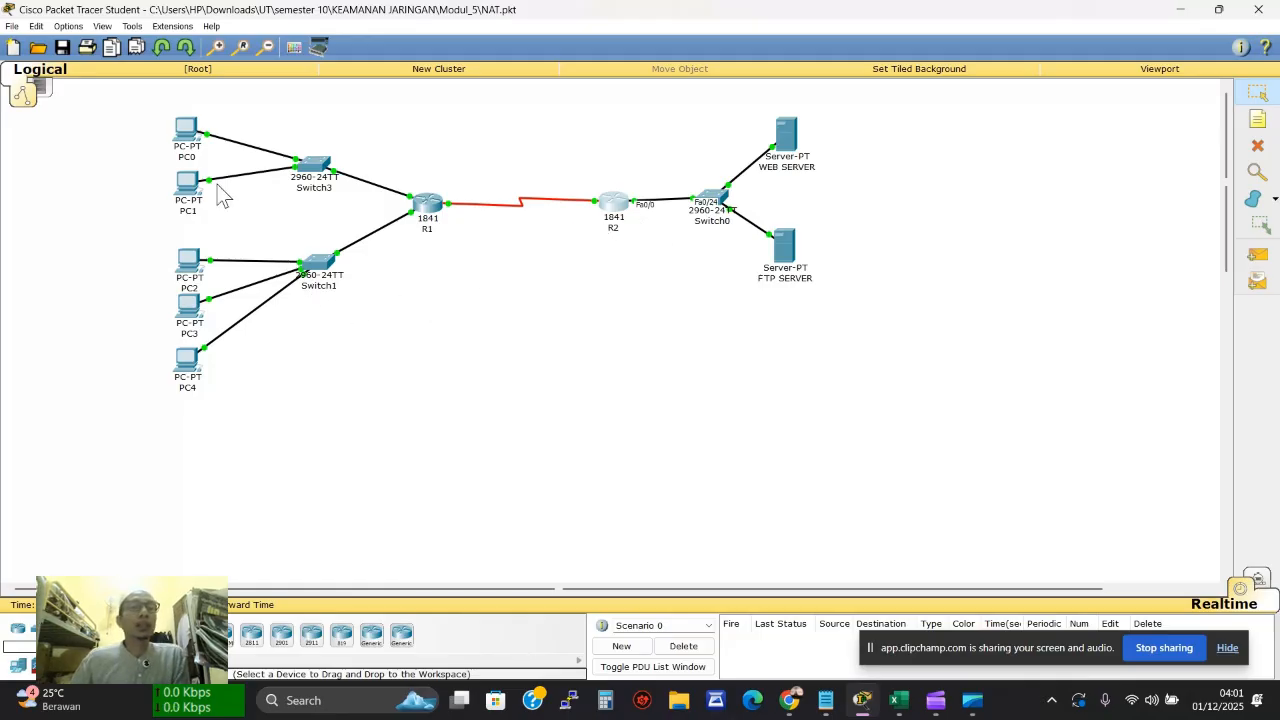
{"action": "left_click", "coordinate": [189, 148]}
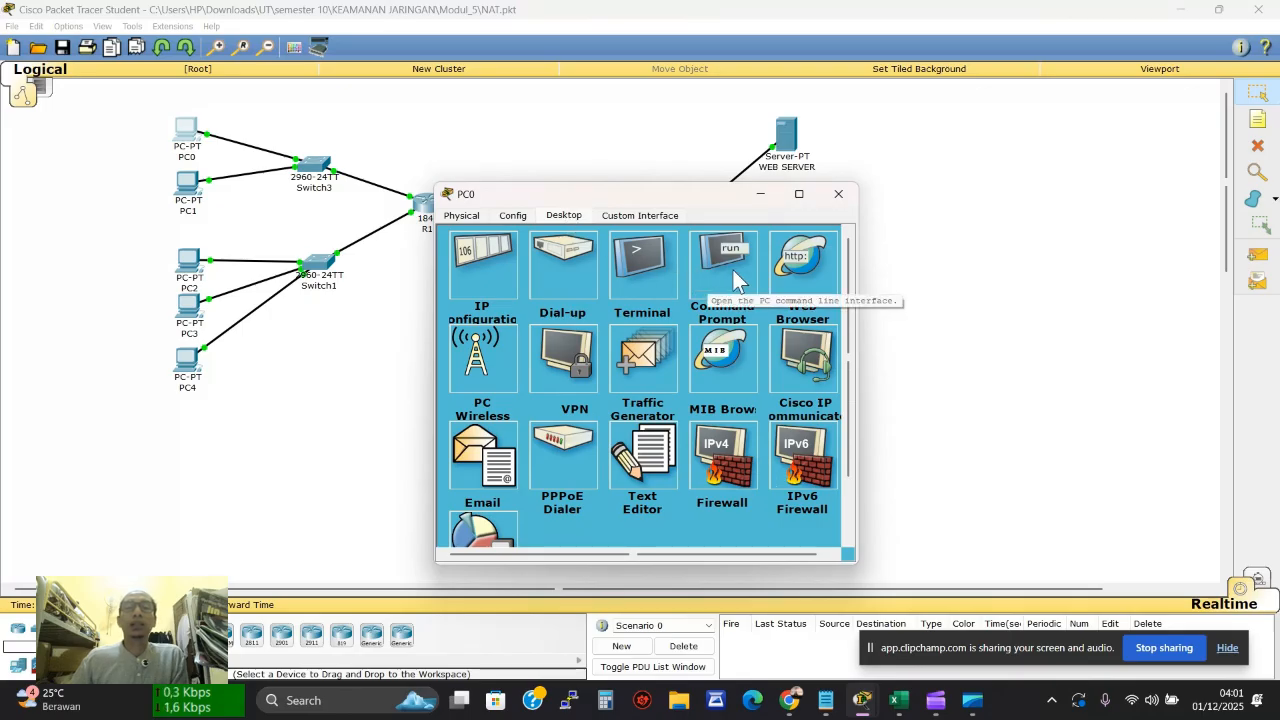
Load the web server page at 192.168.20.5 in PC0's browser
{"action": "left_click", "coordinate": [733, 270]}
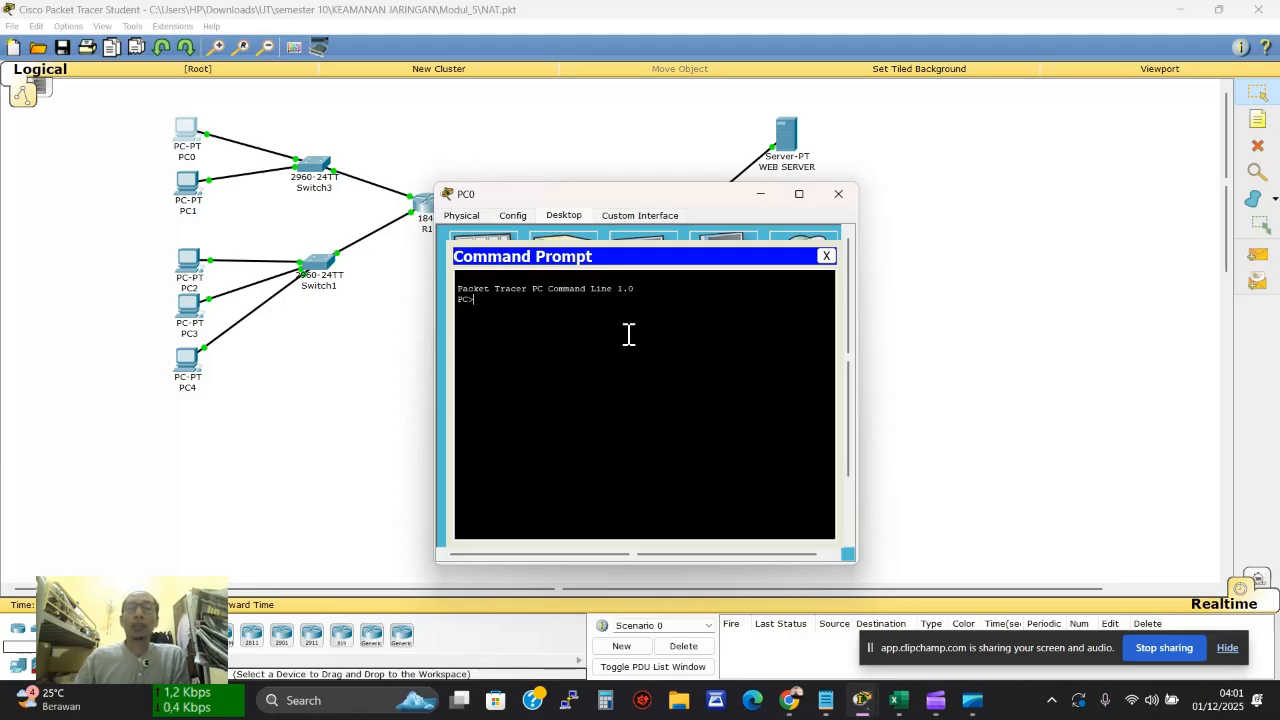
{"action": "left_click", "coordinate": [826, 256]}
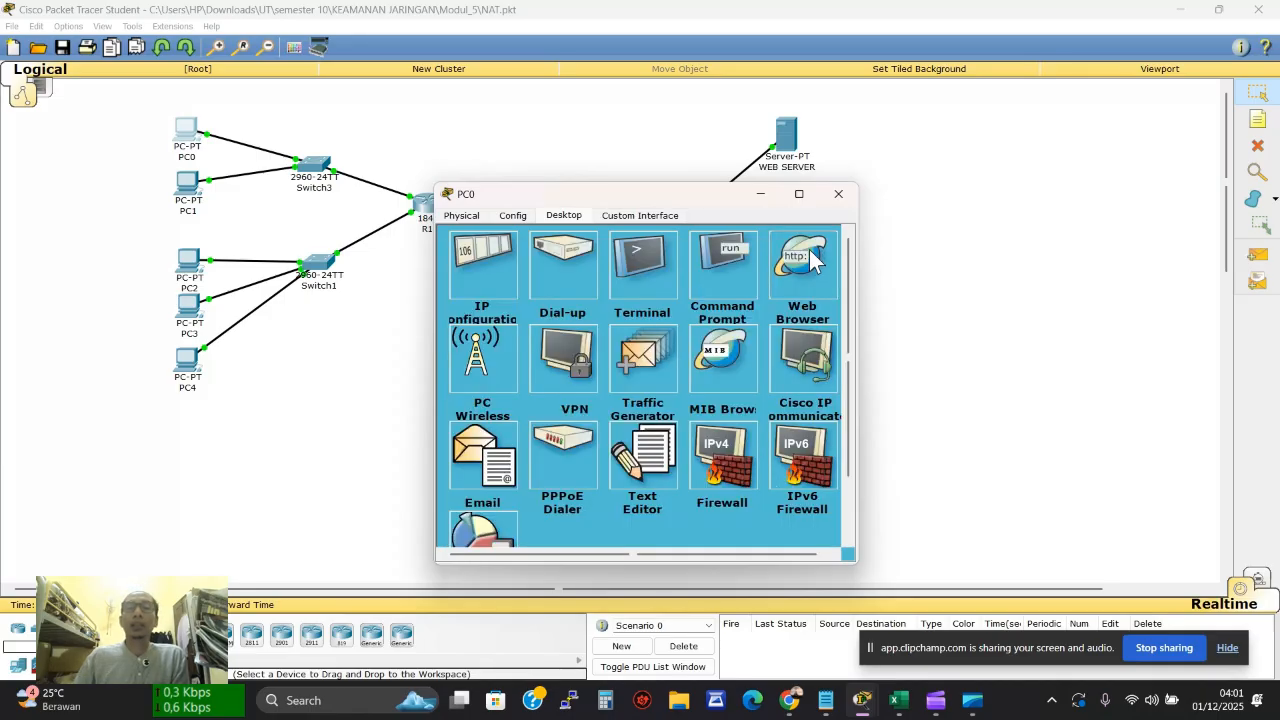
{"action": "left_click", "coordinate": [812, 260]}
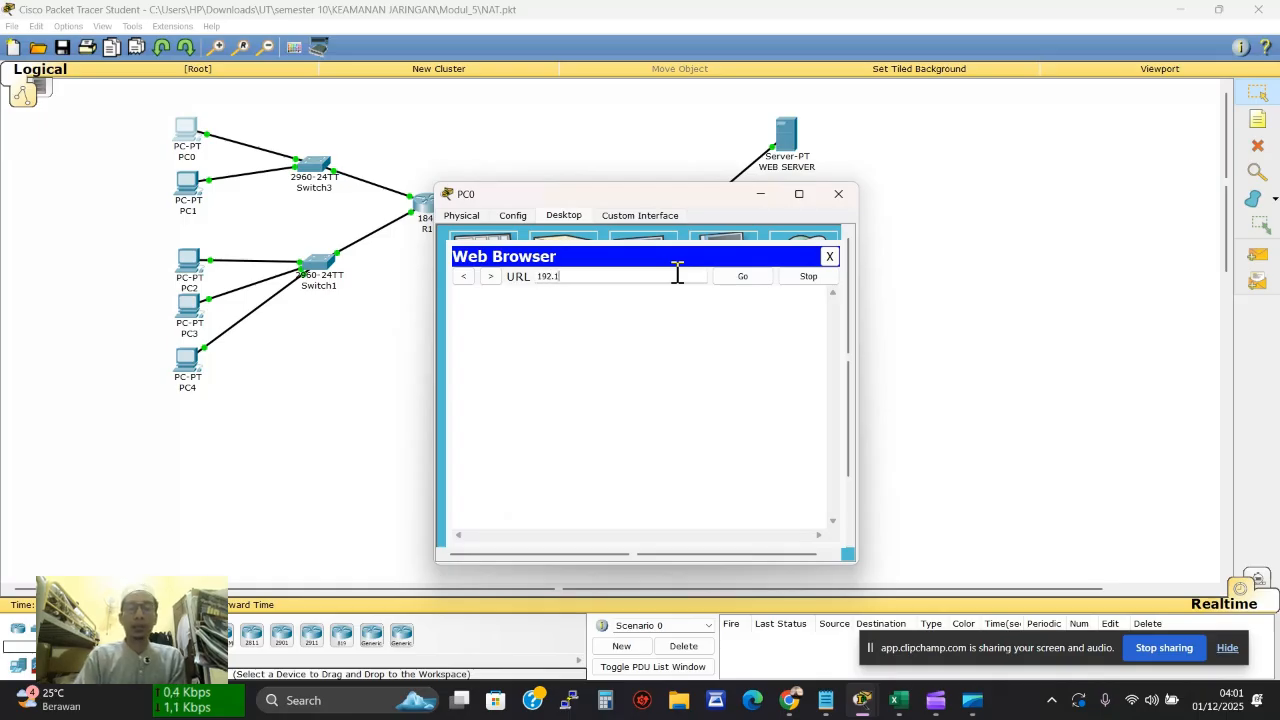
{"action": "type", "text": "192.168.20."}
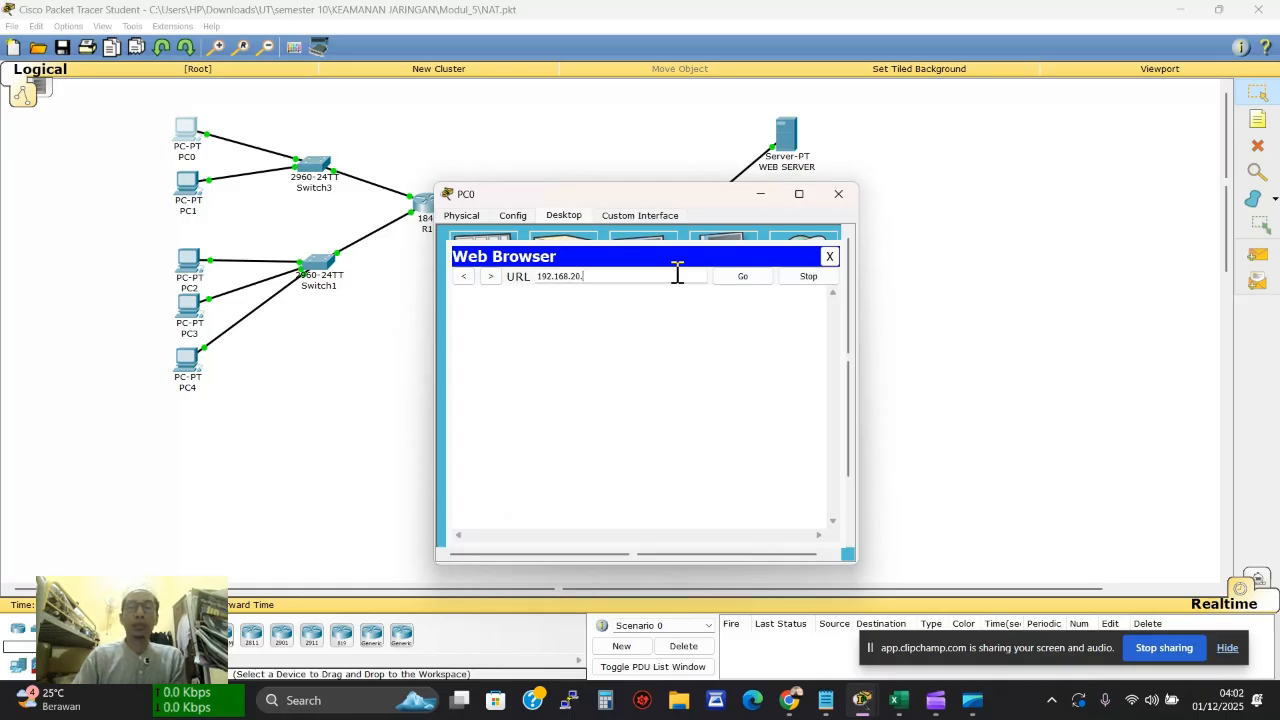
{"action": "type", "text": "5"}
{"action": "key", "text": "Return"}
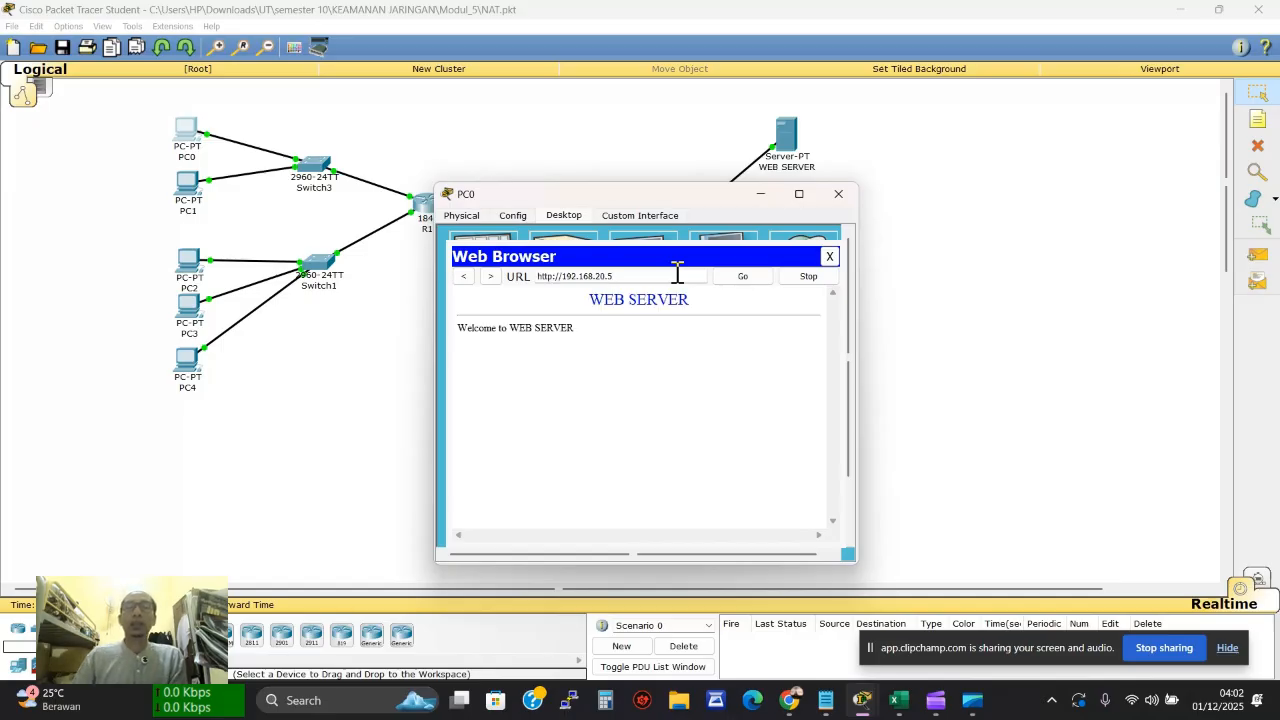
{"action": "left_click", "coordinate": [827, 257]}
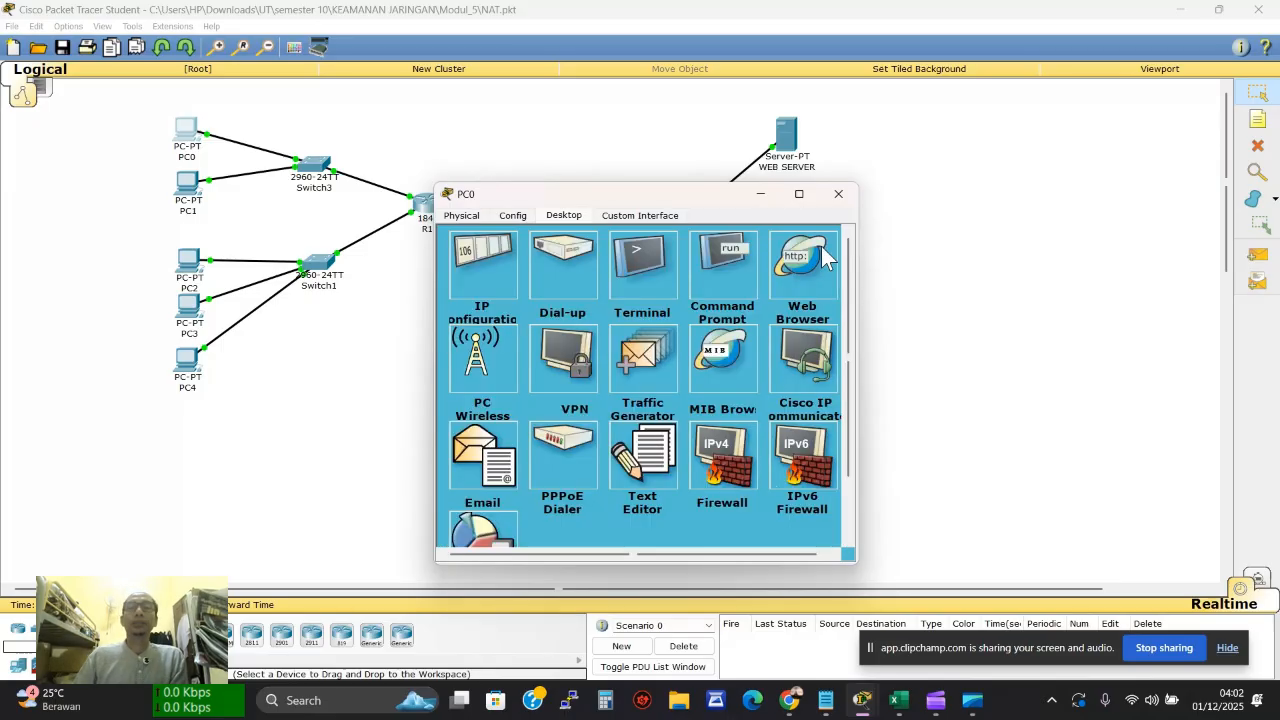
FTP from PC0 to 192.168.20.10, log in, and close PC0's windows
{"action": "left_click", "coordinate": [714, 258]}
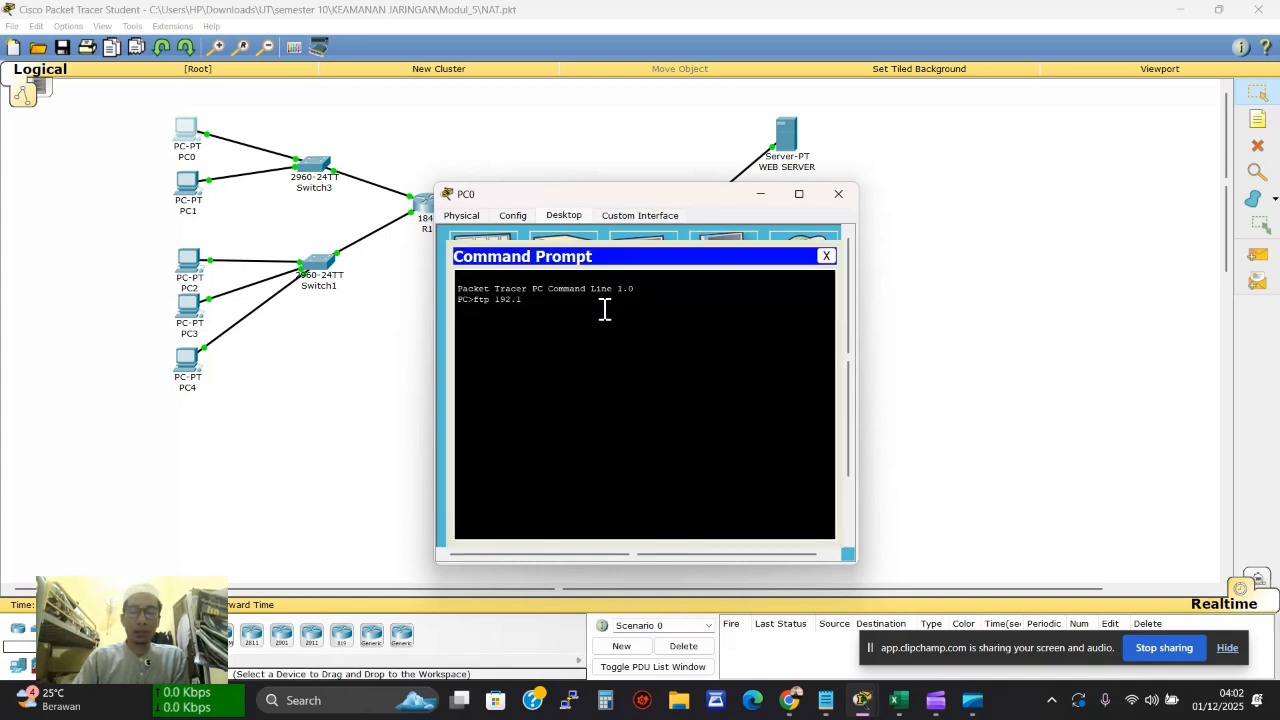
{"action": "type", "text": "ftp 192.168.20.10"}
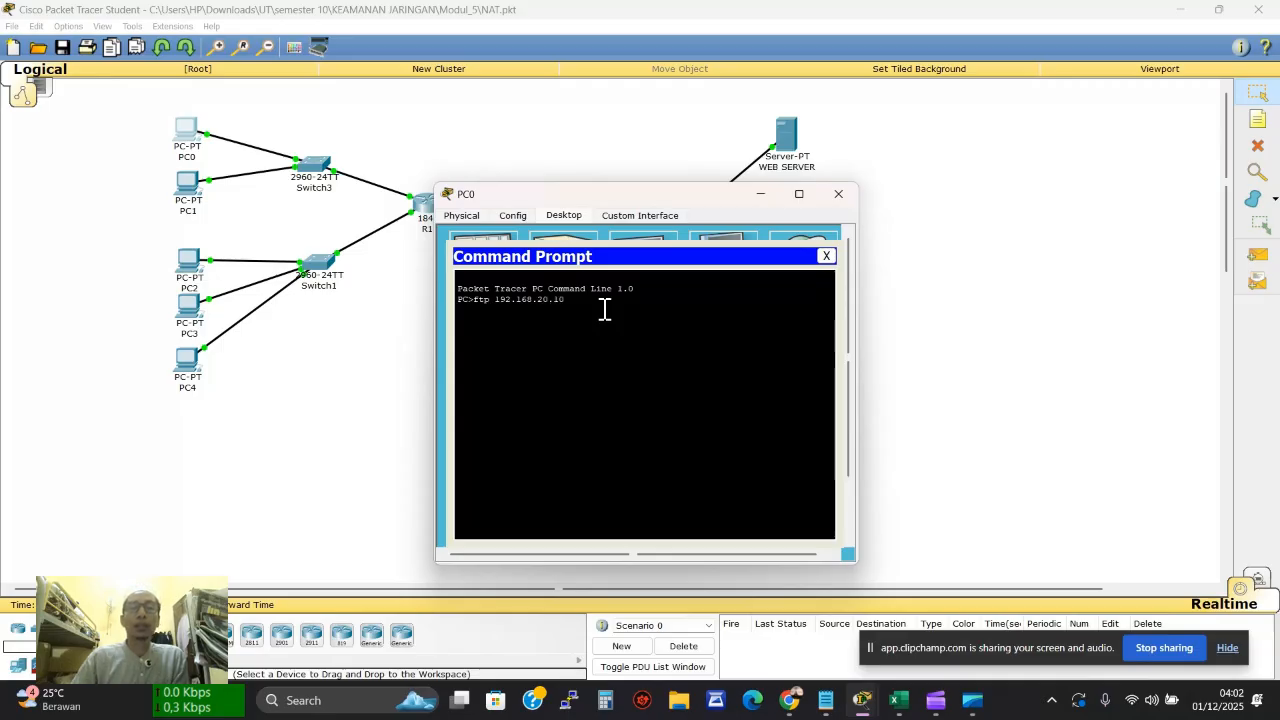
{"action": "key", "text": "Return"}
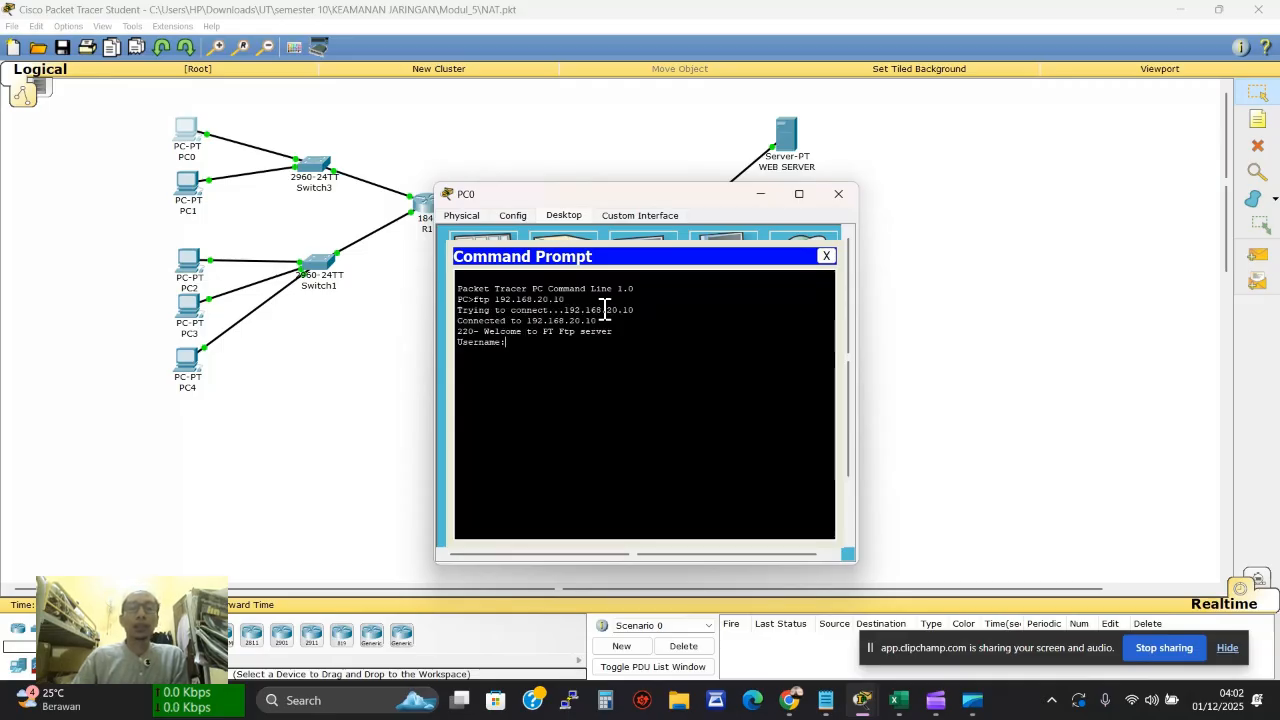
{"action": "type", "text": "cisco"}
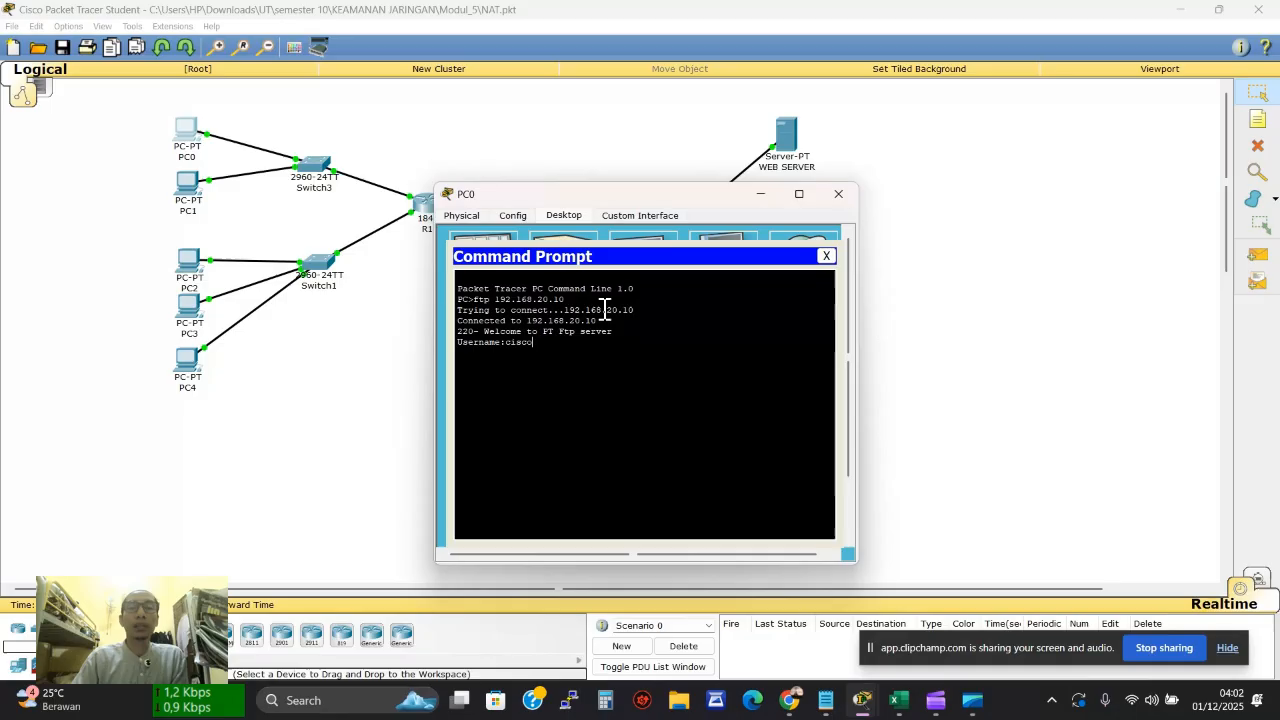
{"action": "key", "text": "Return"}
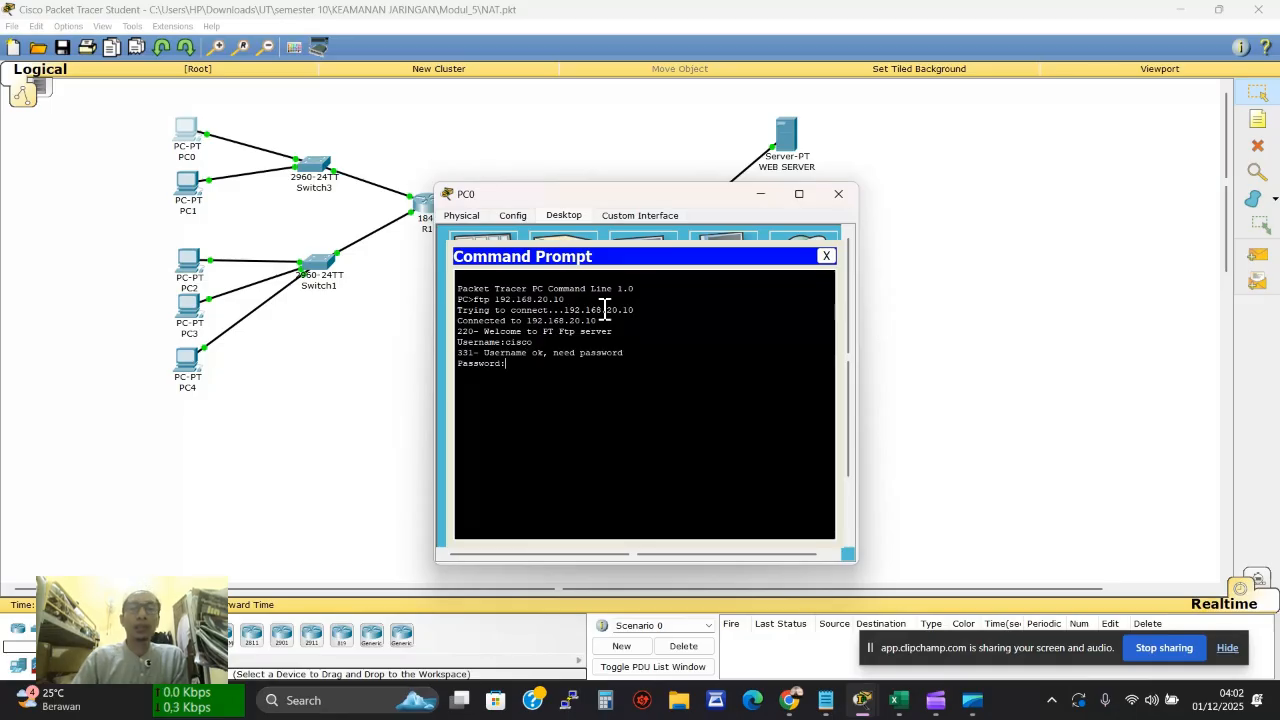
{"action": "key", "text": "Return"}
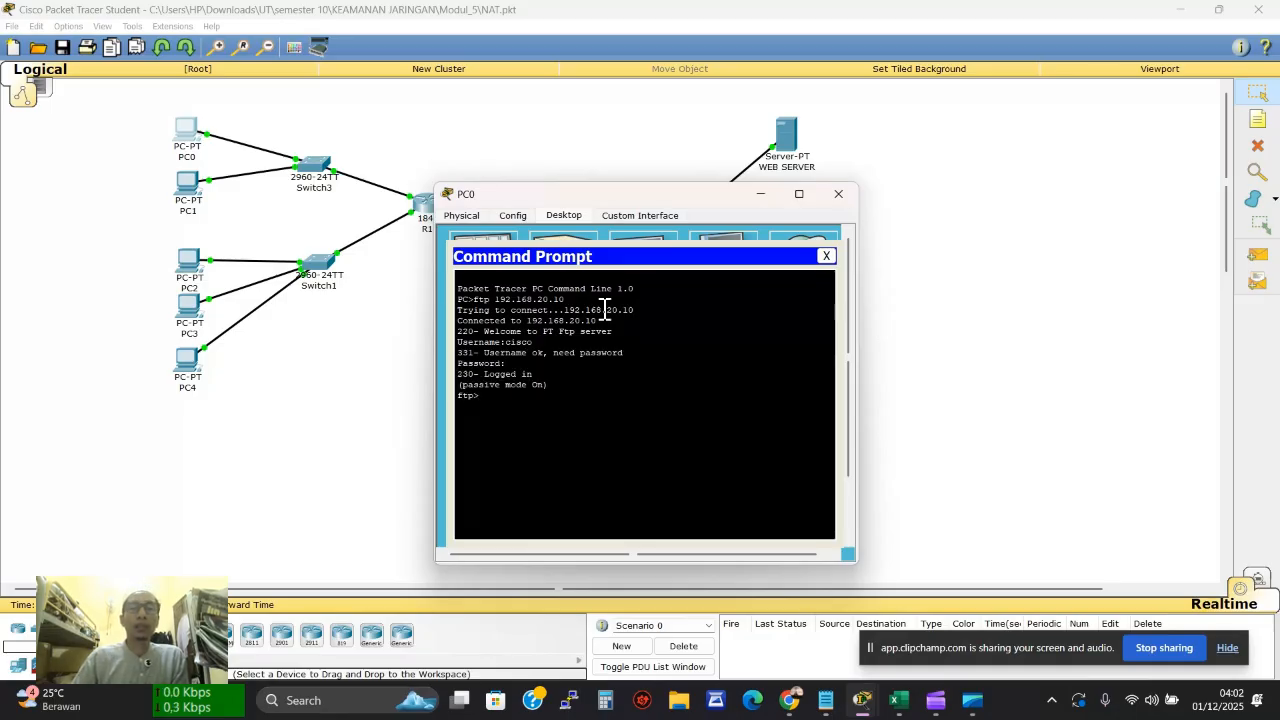
{"action": "left_click", "coordinate": [826, 257]}
{"action": "left_click", "coordinate": [836, 194]}
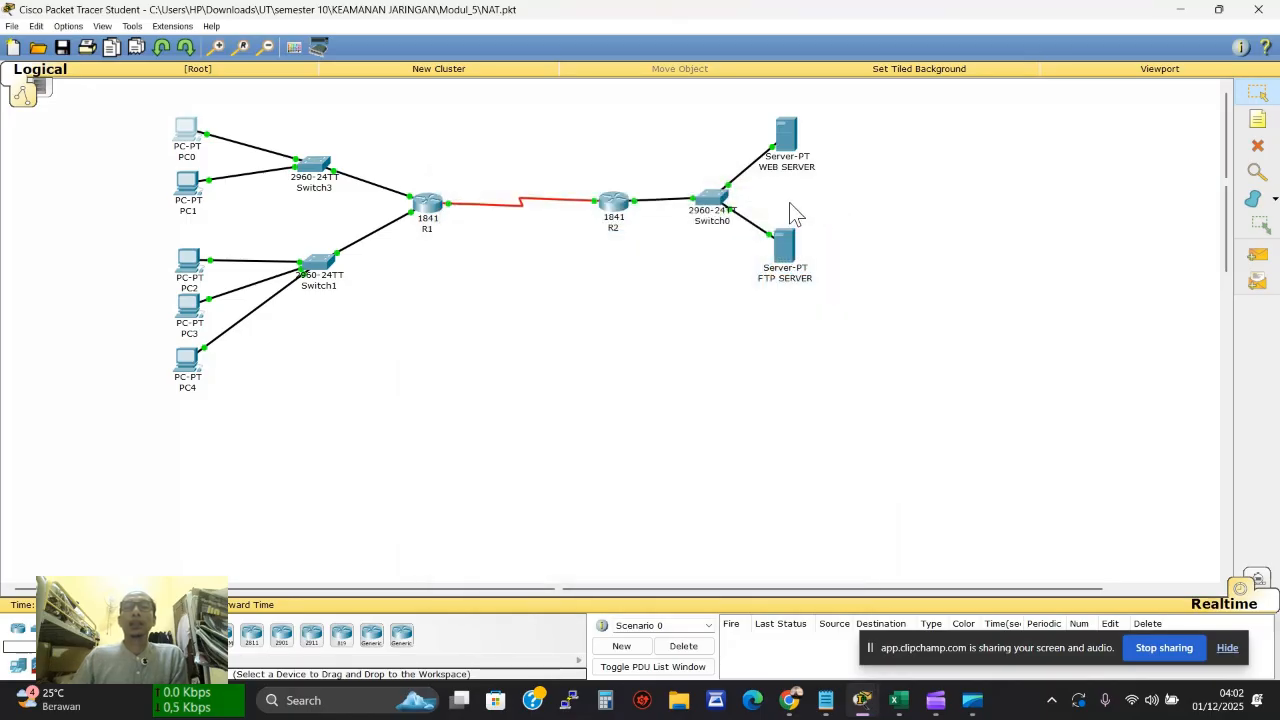
Run netstat on the FTP SERVER, showing an ESTABLISHED connection from 192.168.30.5
{"action": "left_click", "coordinate": [784, 245]}
{"action": "left_click", "coordinate": [621, 215]}
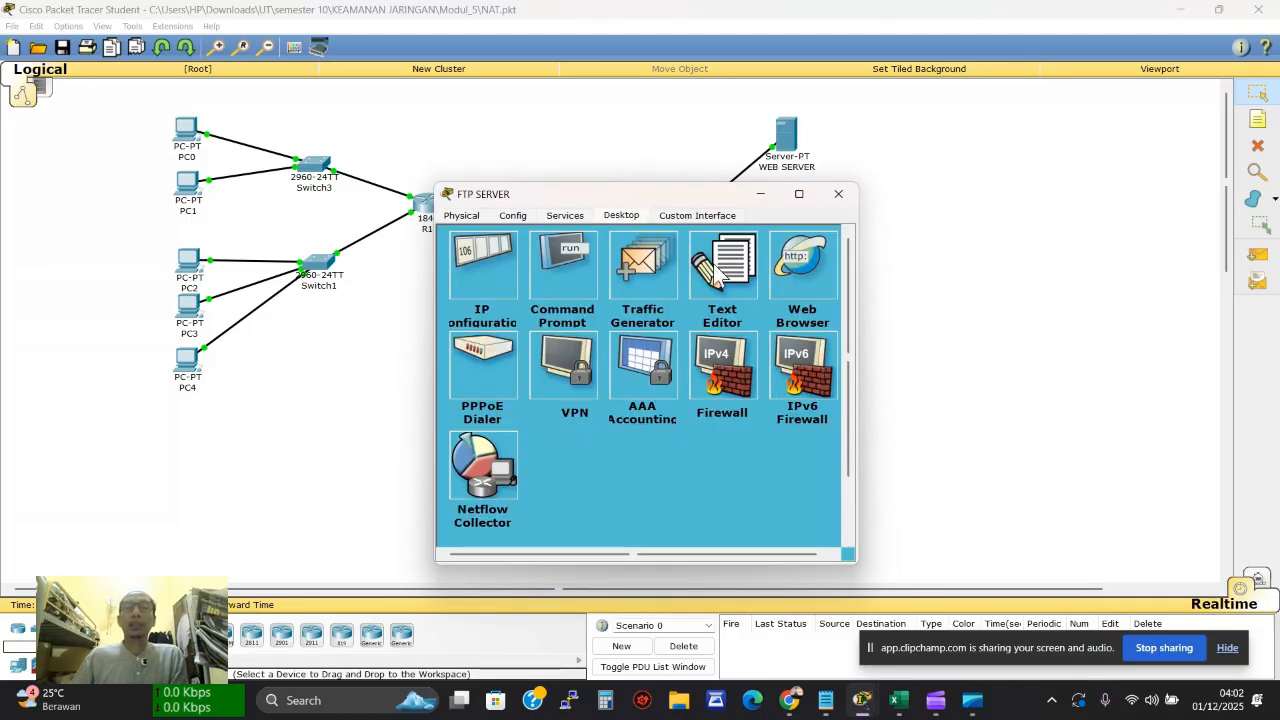
{"action": "left_click", "coordinate": [594, 285]}
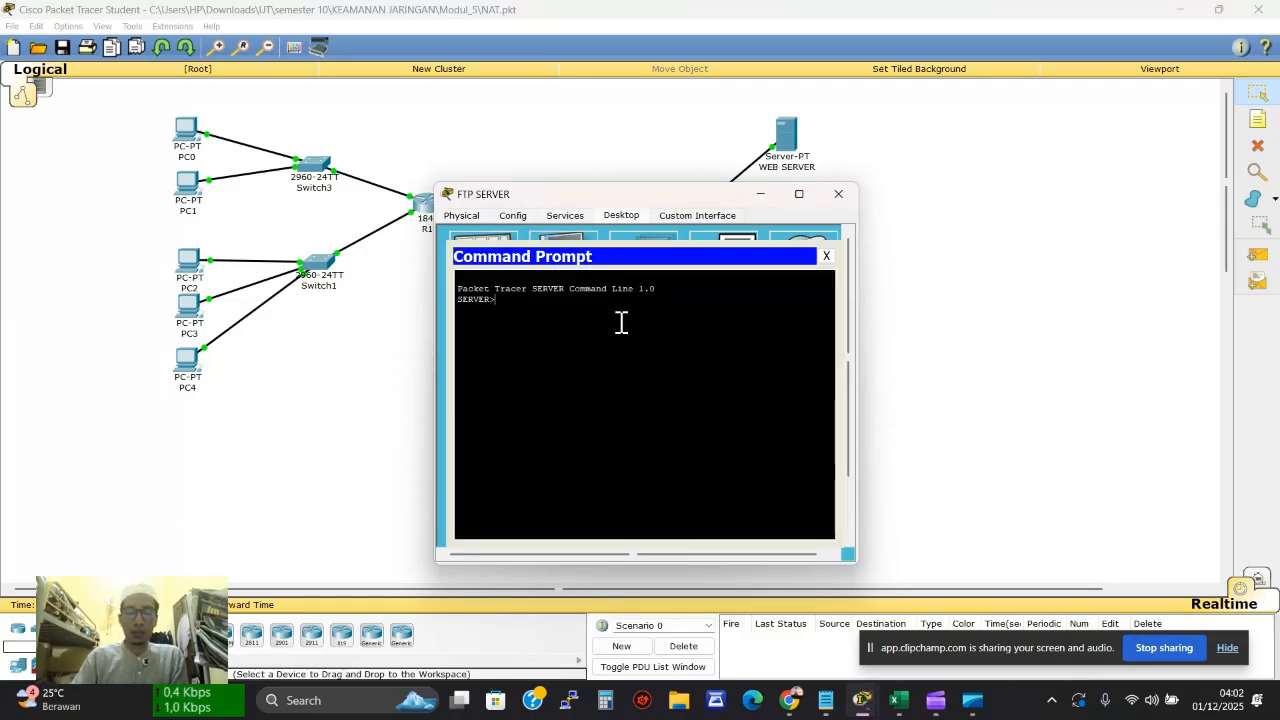
{"action": "type", "text": "netst"}
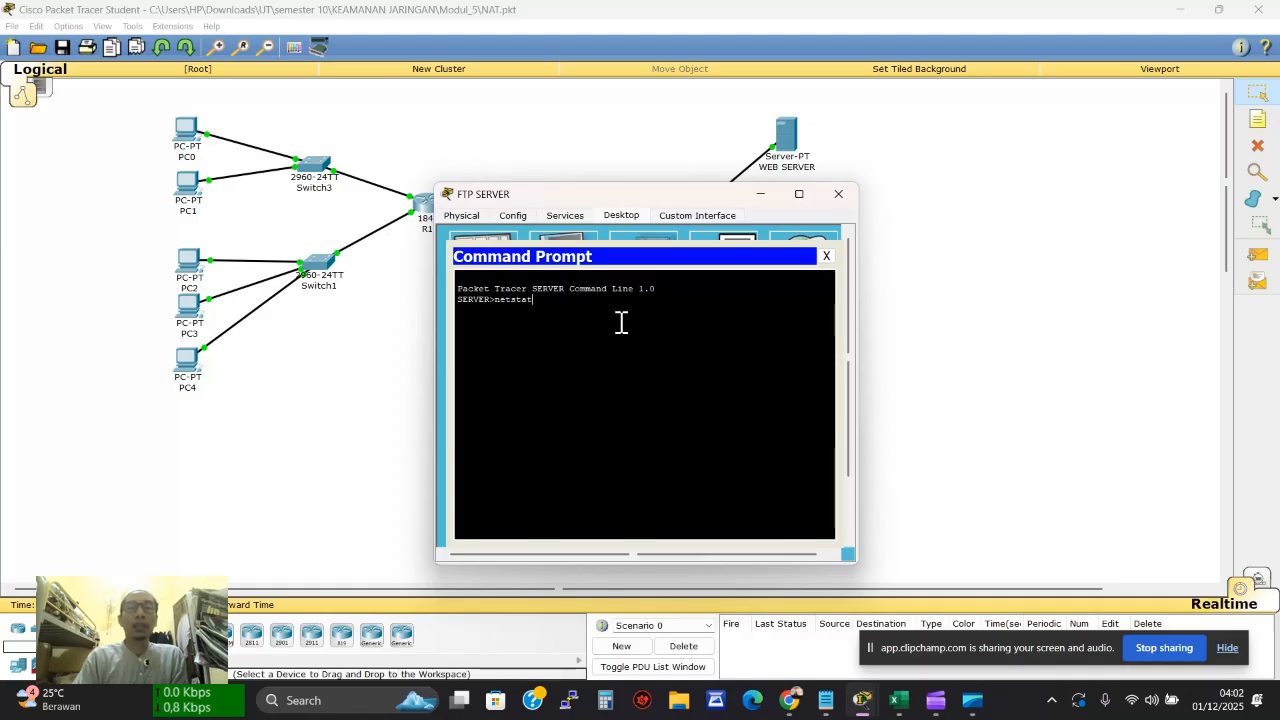
{"action": "type", "text": "at"}
{"action": "key", "text": "Return"}
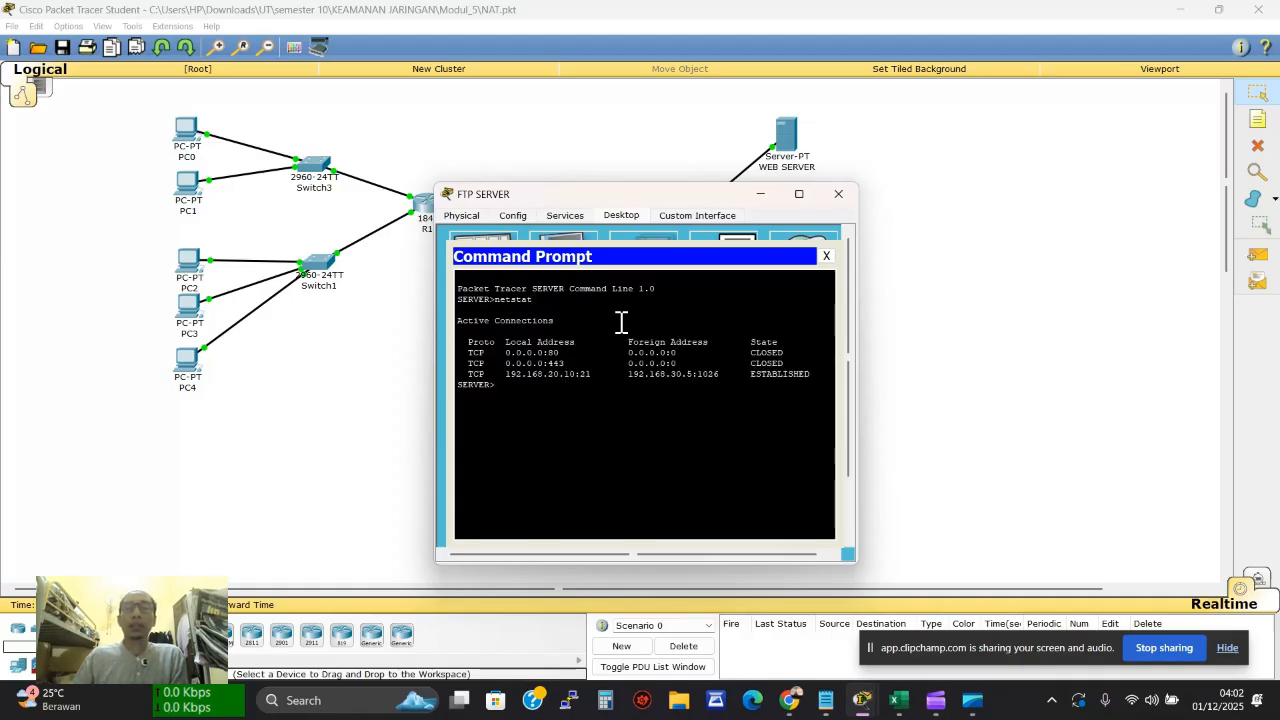
{"action": "triple_click", "coordinate": [651, 372]}
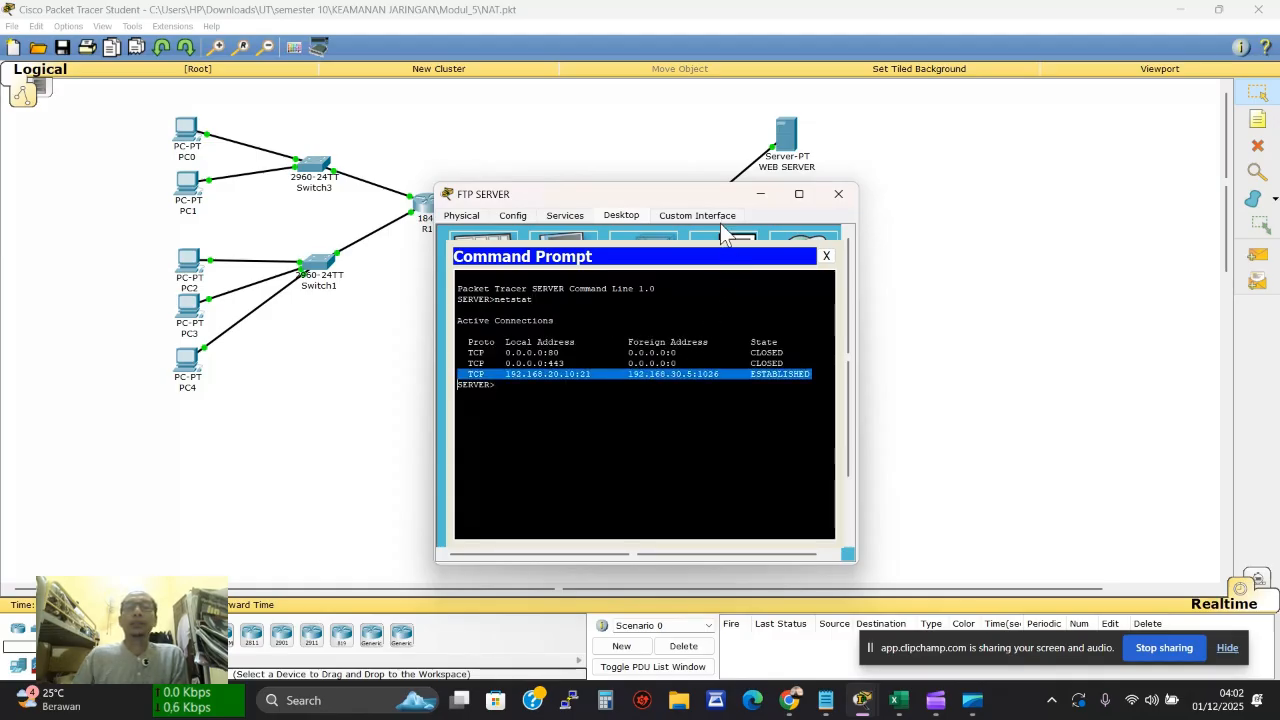
{"action": "left_click", "coordinate": [697, 150]}
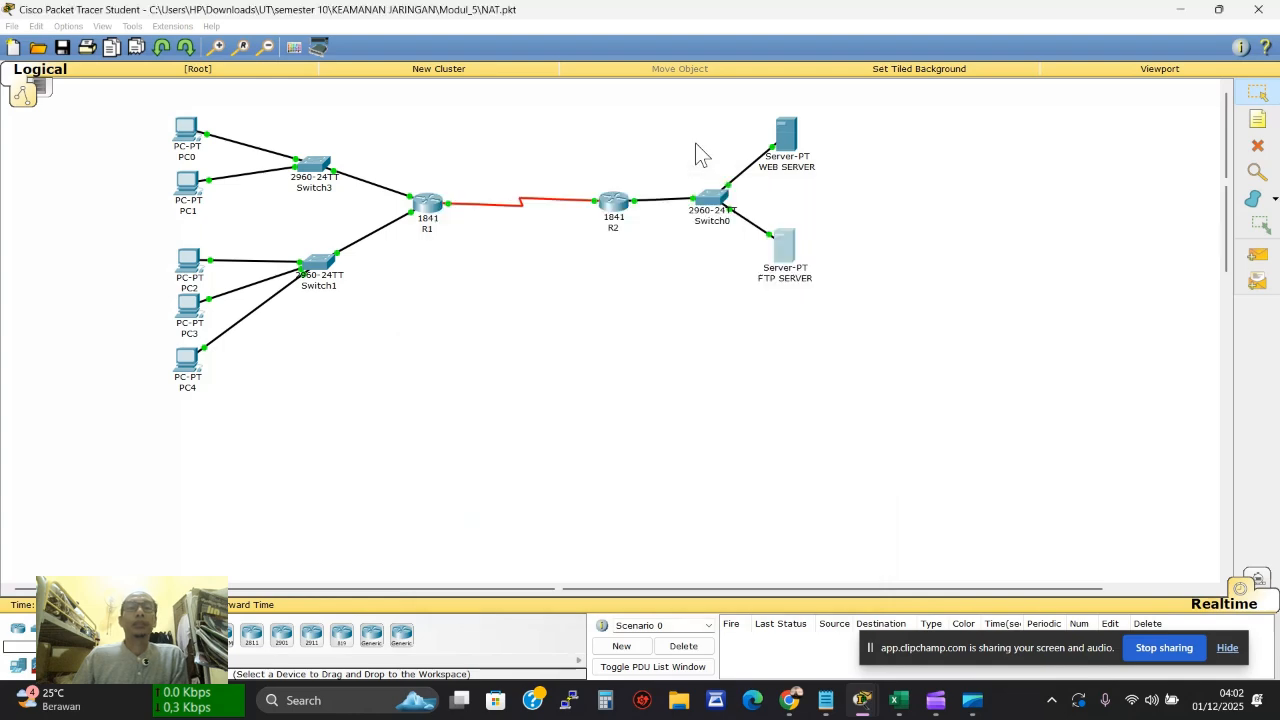
Run netstat on the WEB SERVER, which lists only a CLOSED 0.0.0.0:21 entry
{"action": "left_click", "coordinate": [779, 172]}
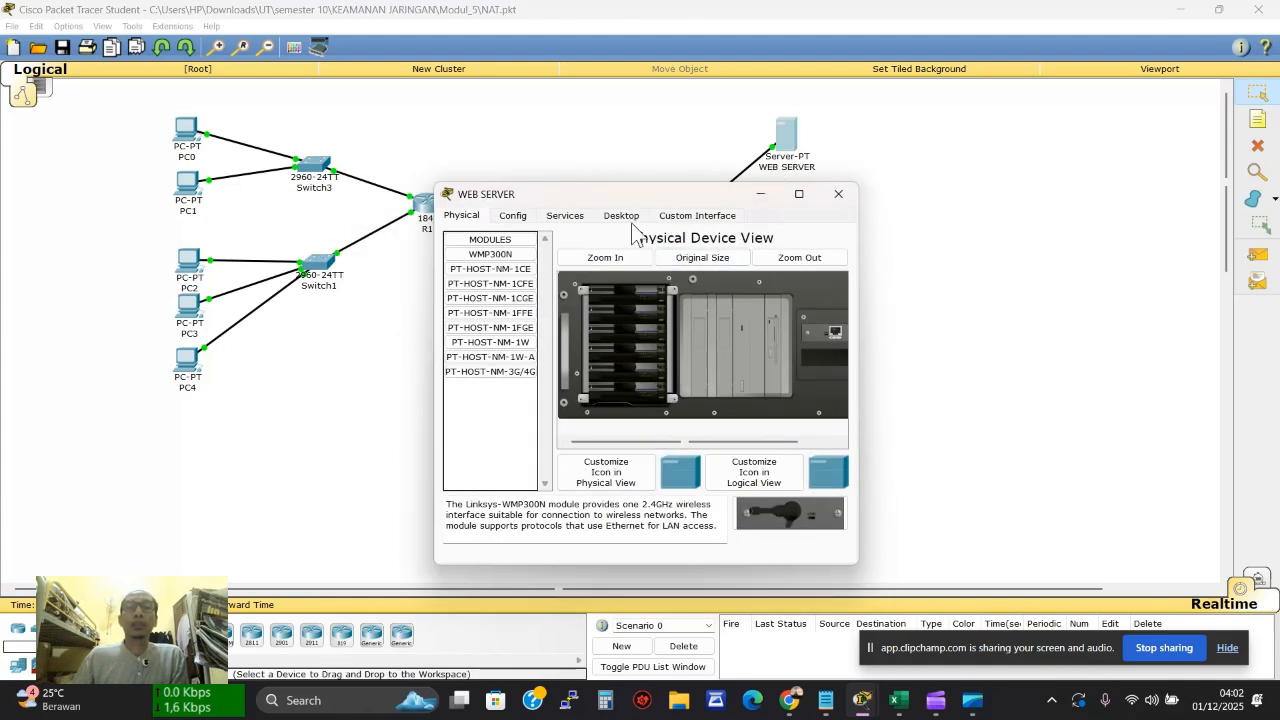
{"action": "left_click", "coordinate": [622, 216]}
{"action": "left_click", "coordinate": [578, 265]}
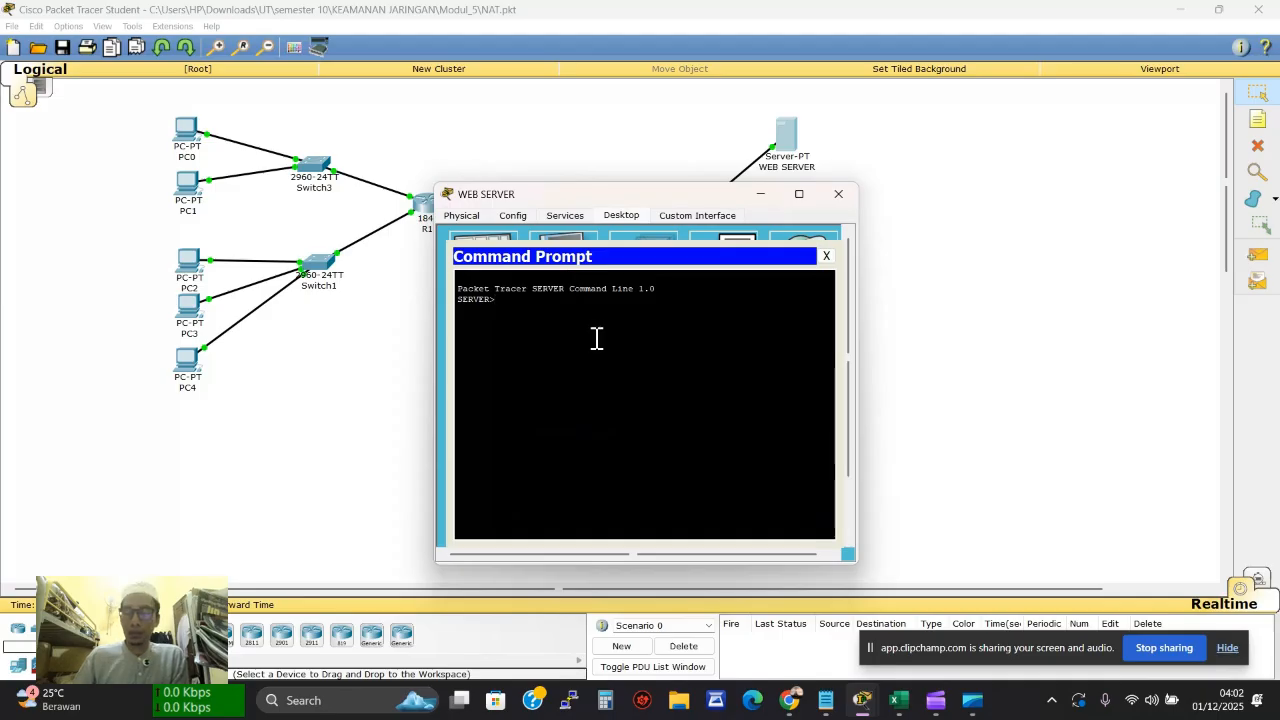
{"action": "type", "text": "nets"}
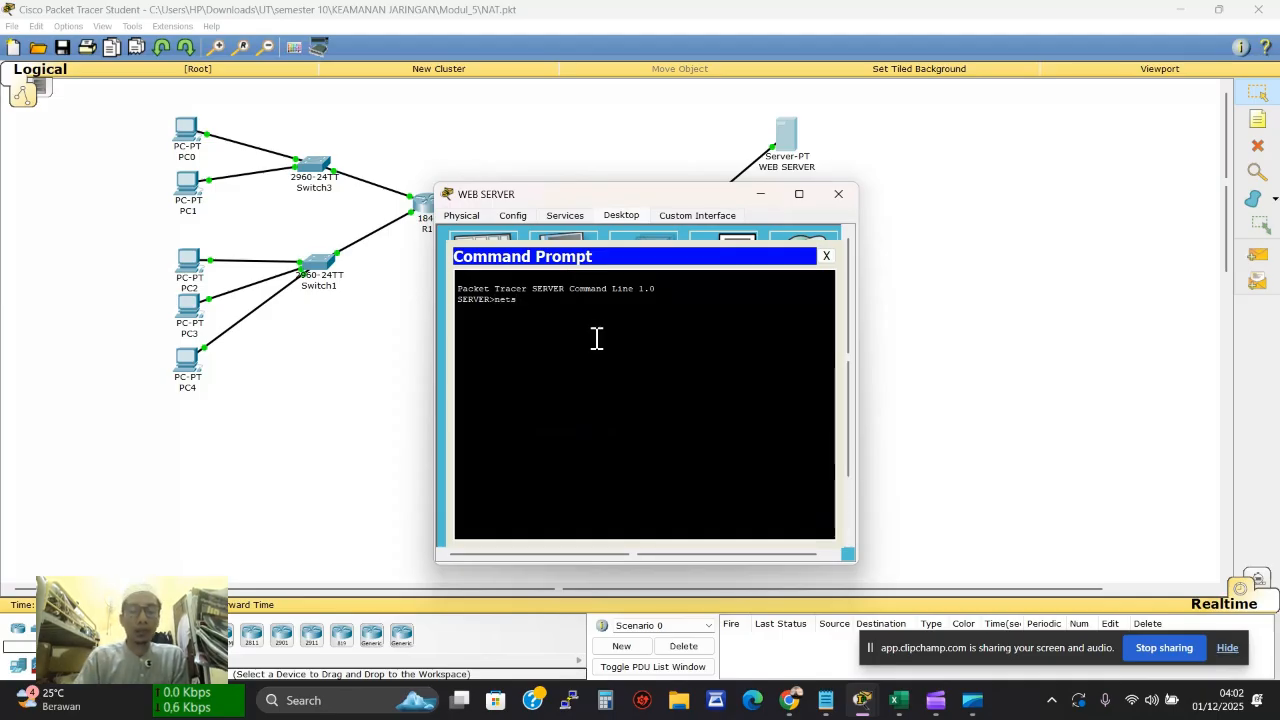
{"action": "type", "text": "tat"}
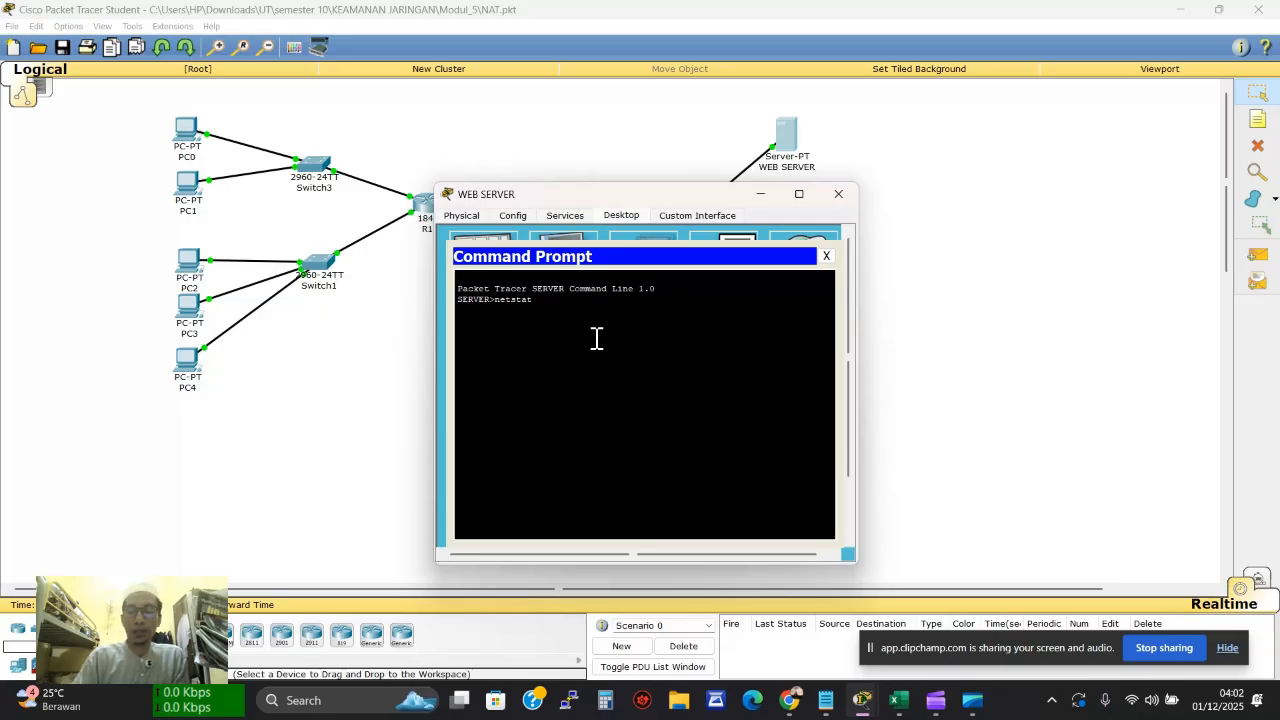
{"action": "key", "text": "Return"}
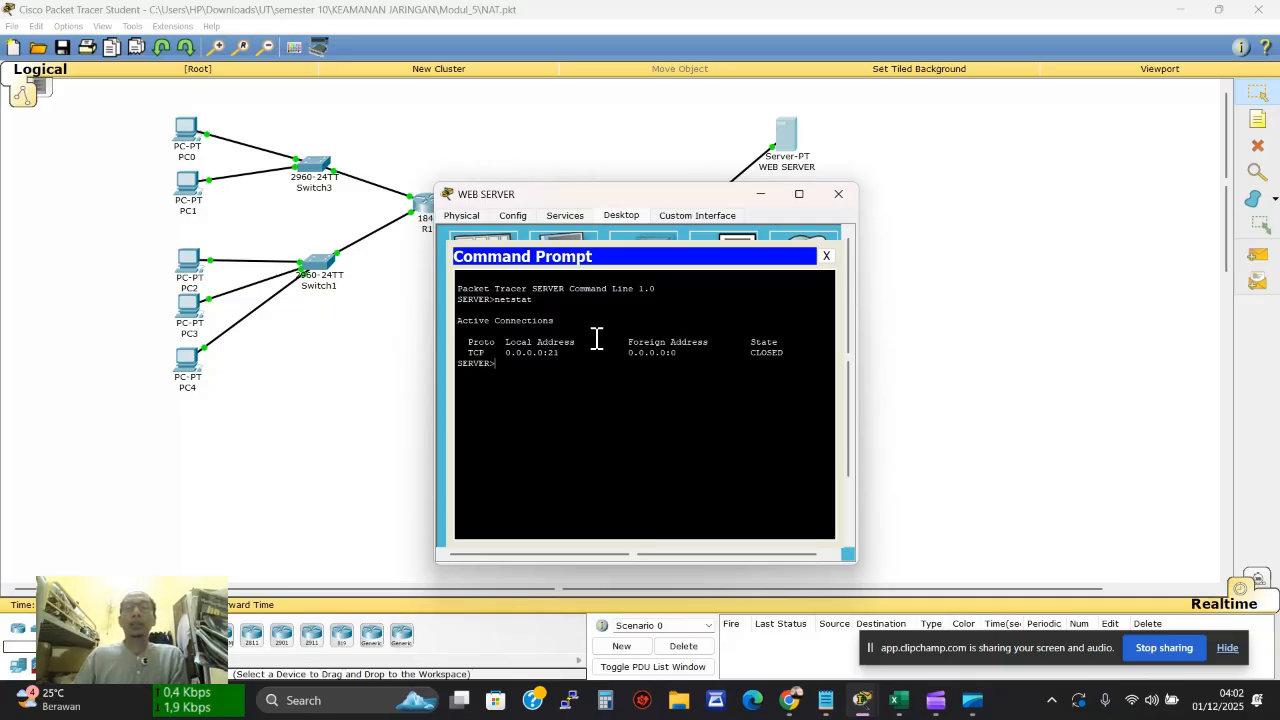
{"action": "left_click", "coordinate": [826, 256]}
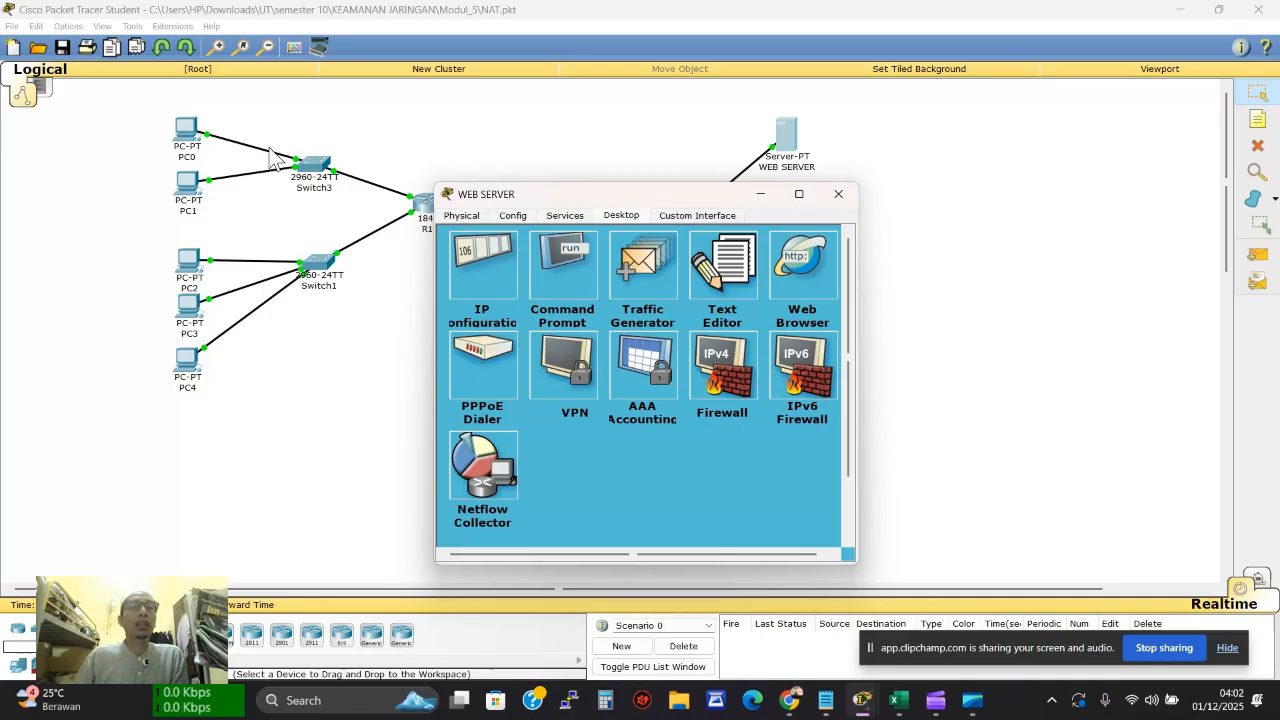
Load 192.168.20.5 in PC0's web browser
{"action": "left_click", "coordinate": [190, 135]}
{"action": "left_click", "coordinate": [783, 268]}
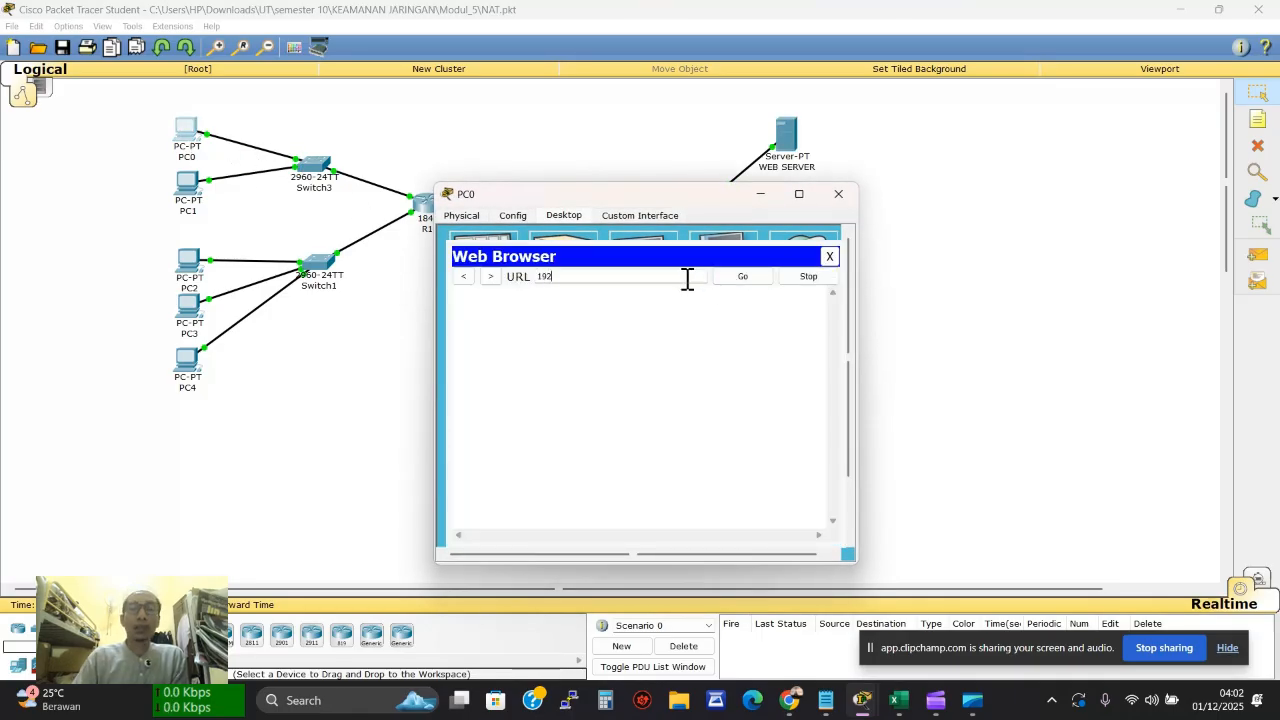
{"action": "type", "text": "192.168"}
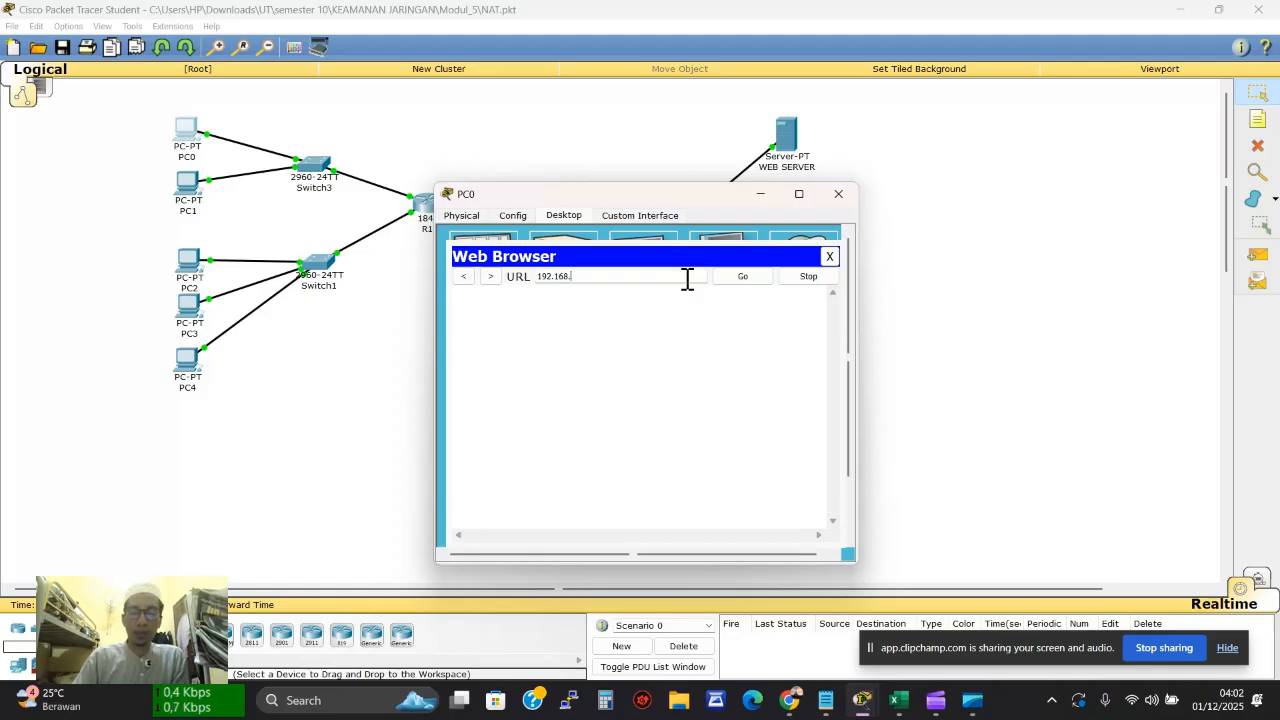
{"action": "type", "text": ".20."}
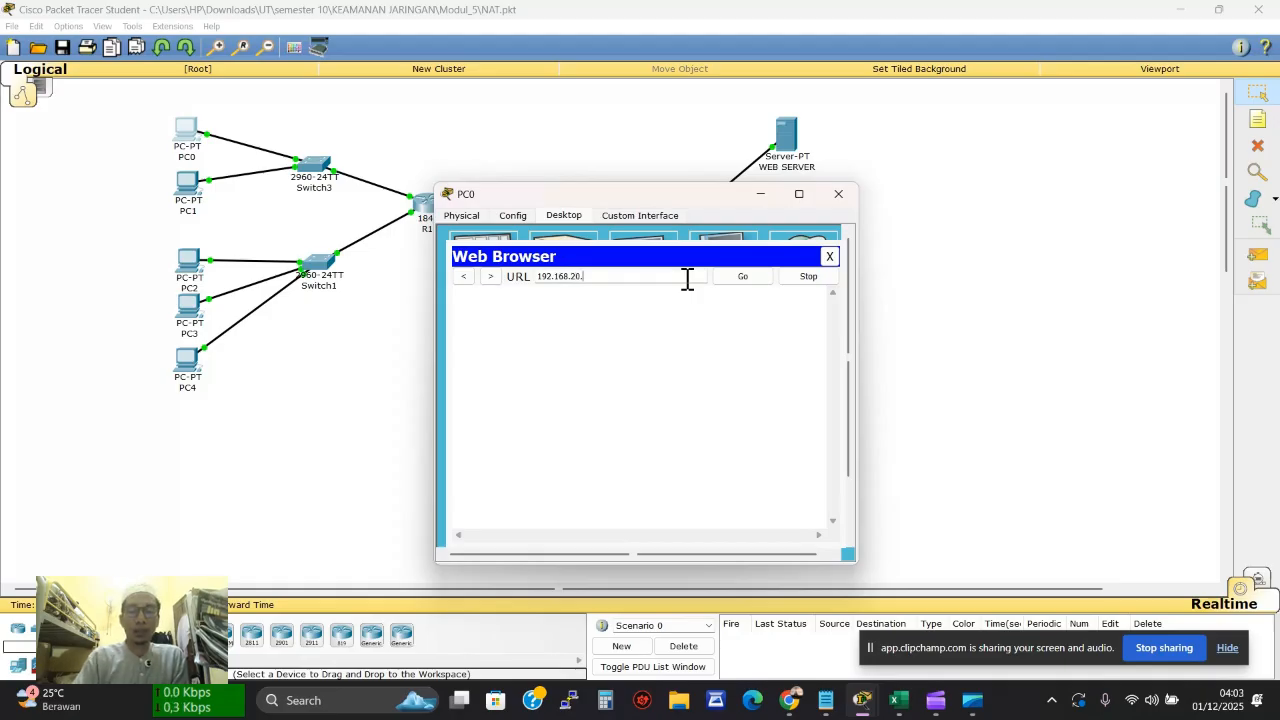
{"action": "type", "text": "5"}
{"action": "key", "text": "Return"}
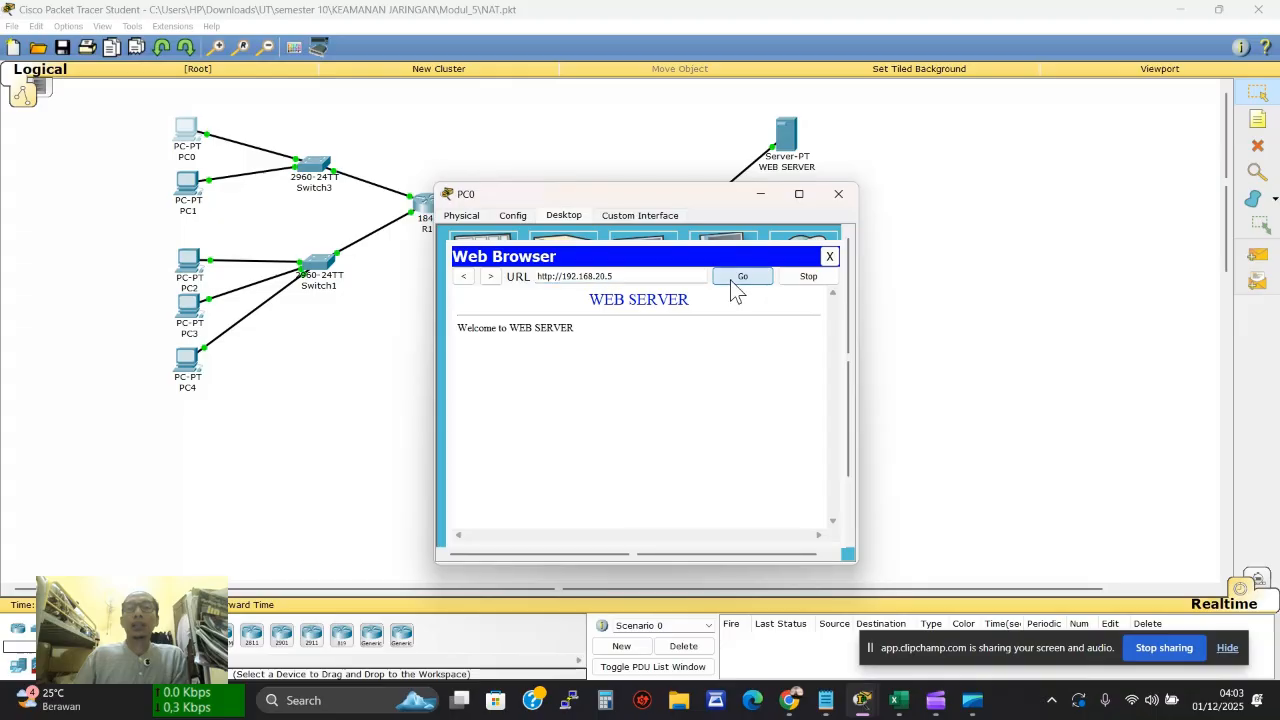
Rerun netstat on the WEB SERVER to see PC0's connection from 192.168.30.5
{"action": "left_click", "coordinate": [786, 135]}
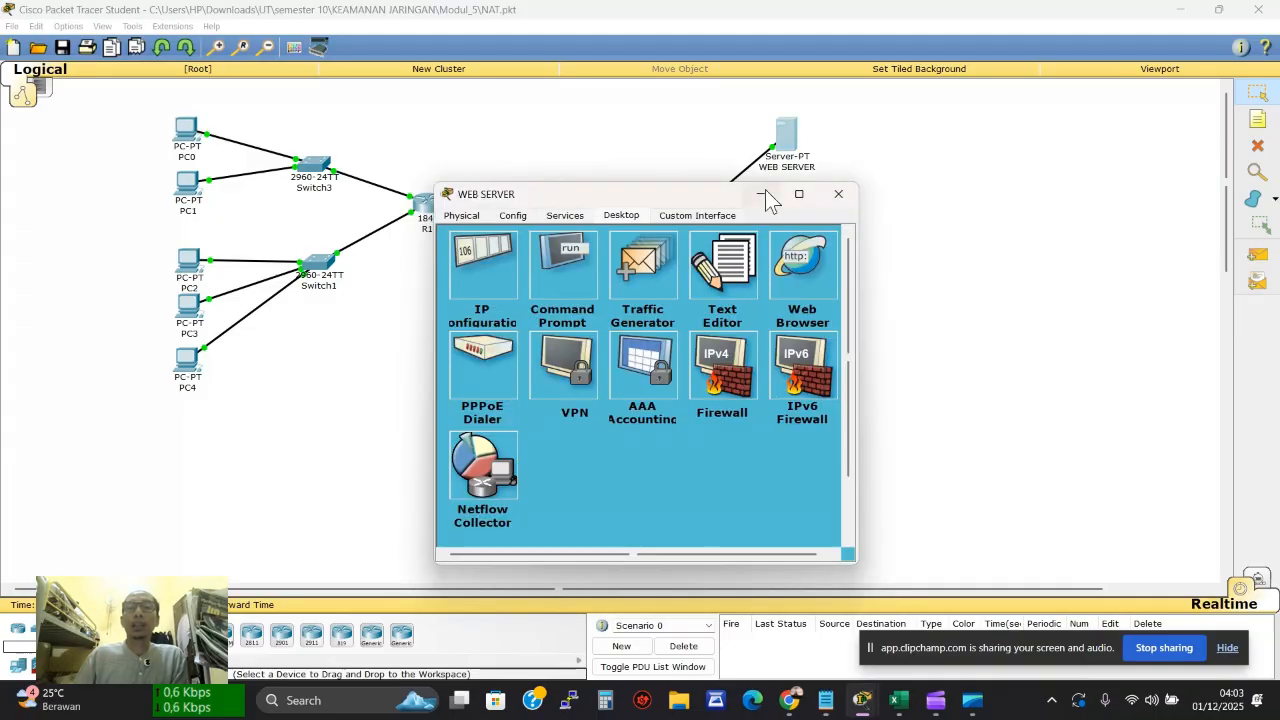
{"action": "left_click", "coordinate": [569, 261]}
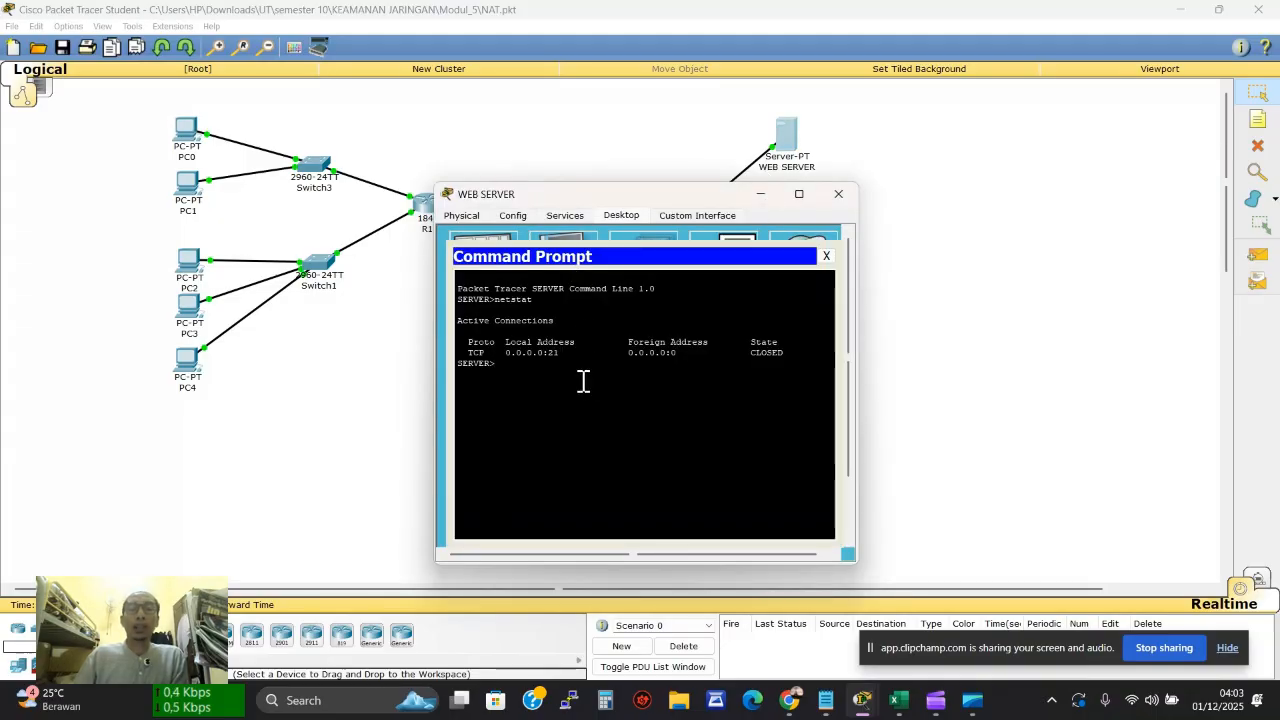
{"action": "key", "text": "Up"}
{"action": "key", "text": "Return"}
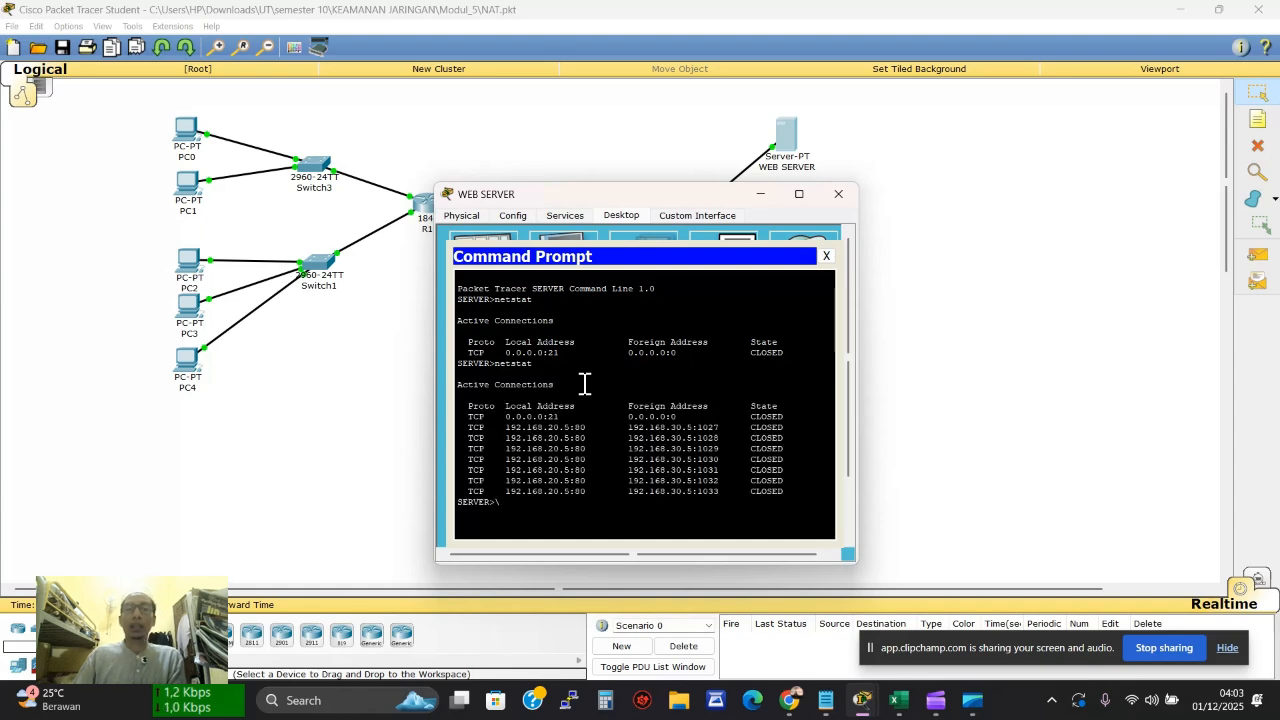
{"action": "left_click", "coordinate": [826, 258]}
{"action": "left_click", "coordinate": [835, 196]}
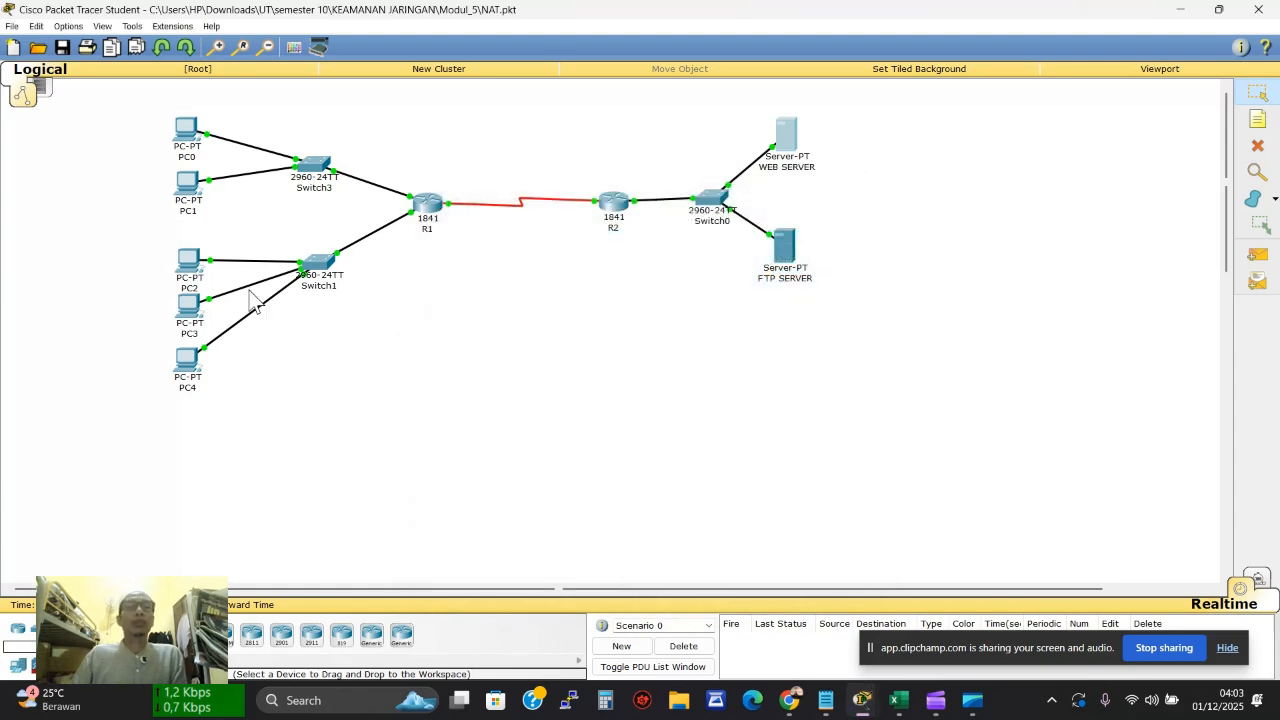
Load 192.168.20.5 in PC3's web browser
{"action": "left_click", "coordinate": [179, 313]}
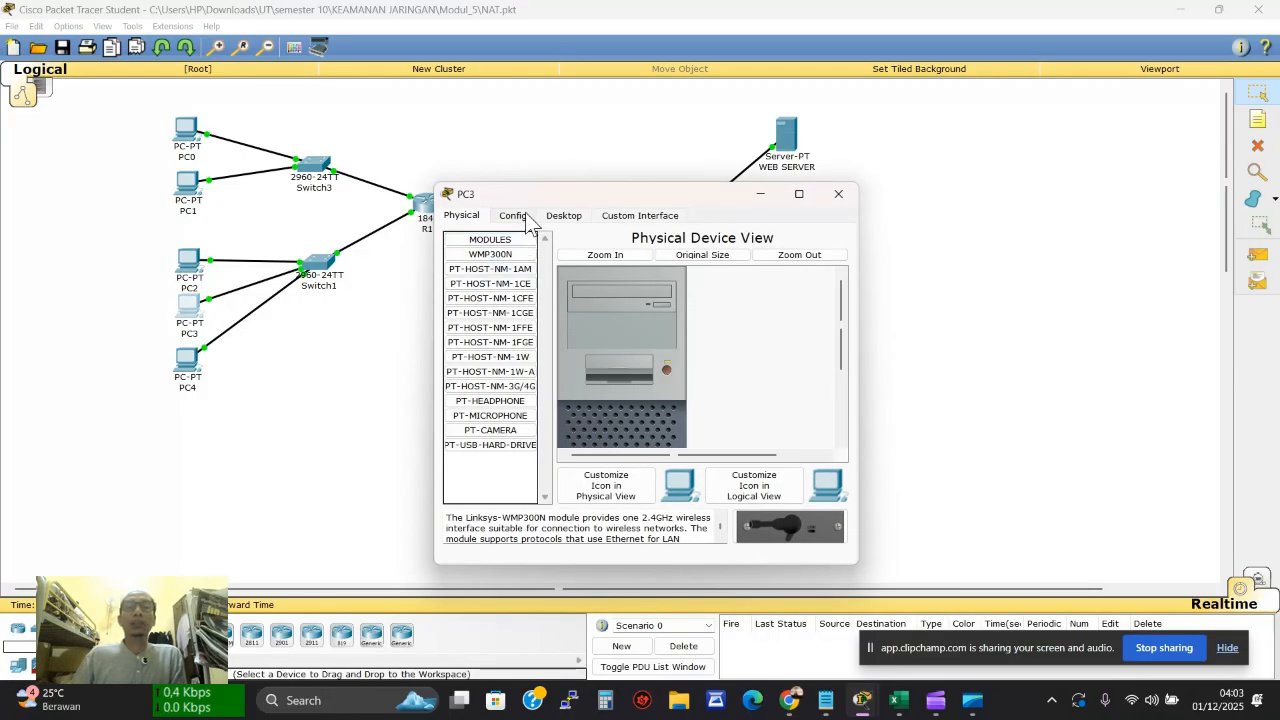
{"action": "left_click", "coordinate": [552, 215]}
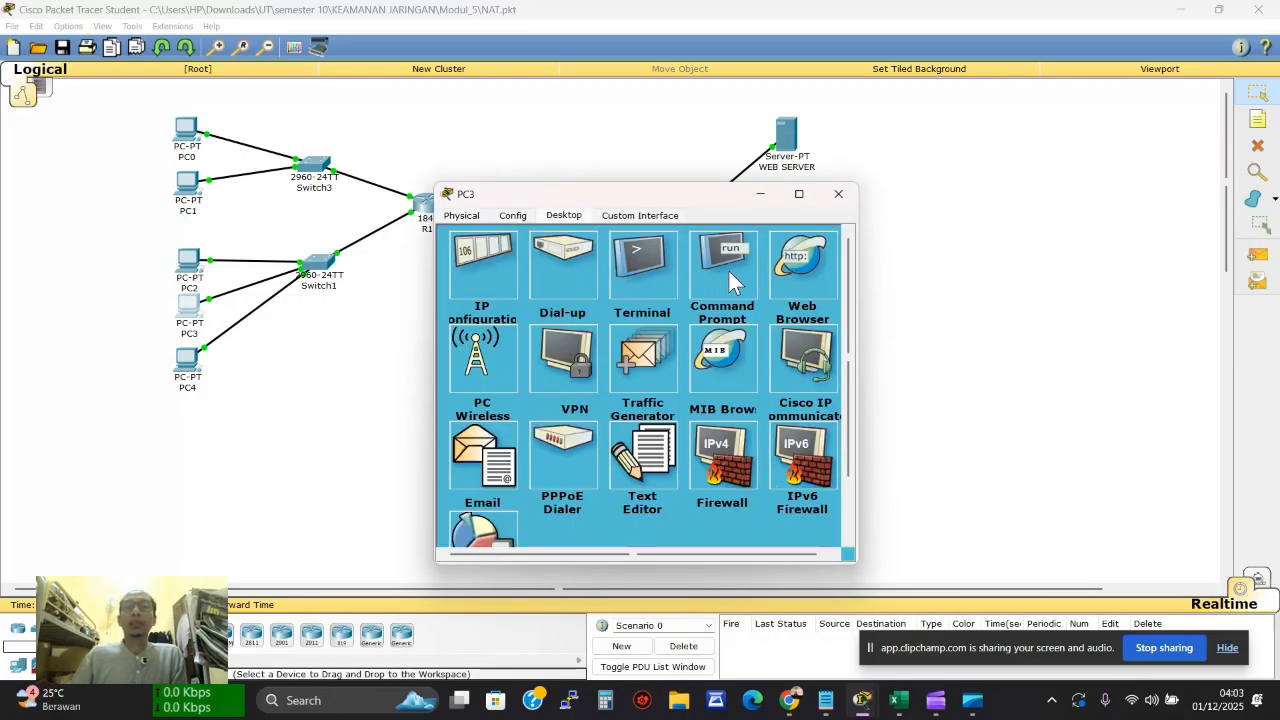
{"action": "left_click", "coordinate": [823, 271]}
{"action": "left_click", "coordinate": [655, 277]}
{"action": "type", "text": "1"}
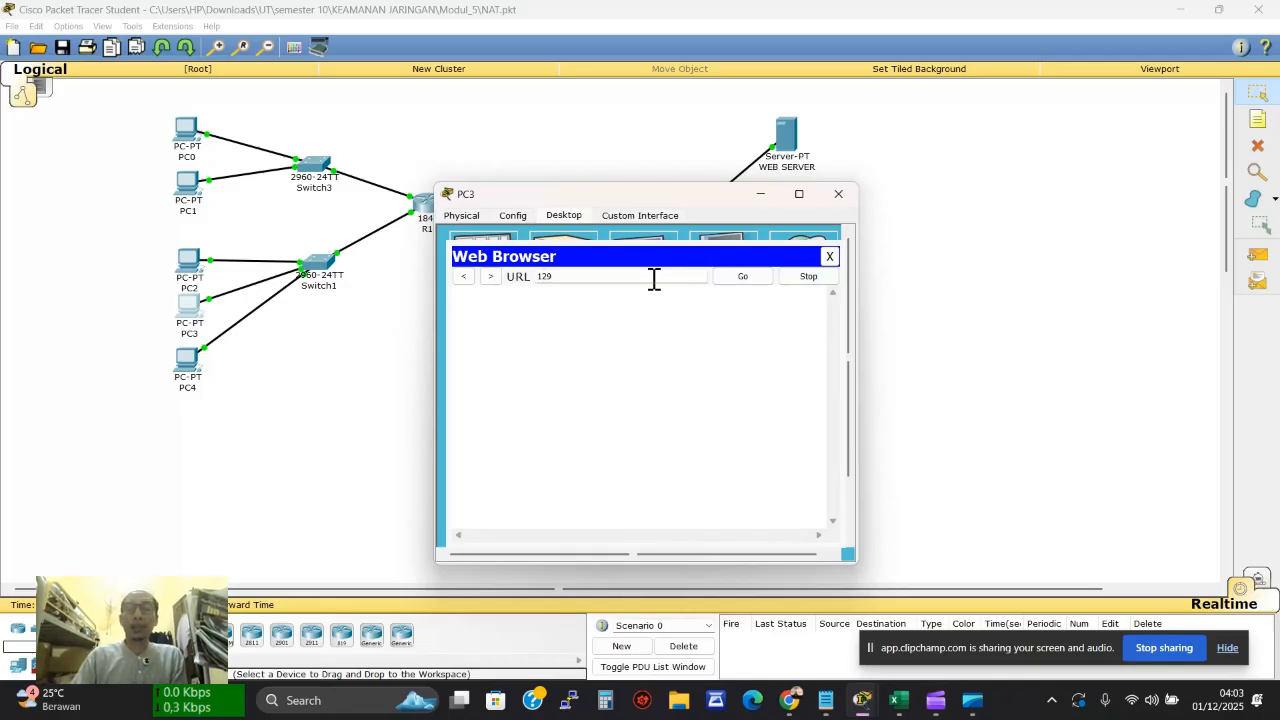
{"action": "type", "text": "92.168.20.5"}
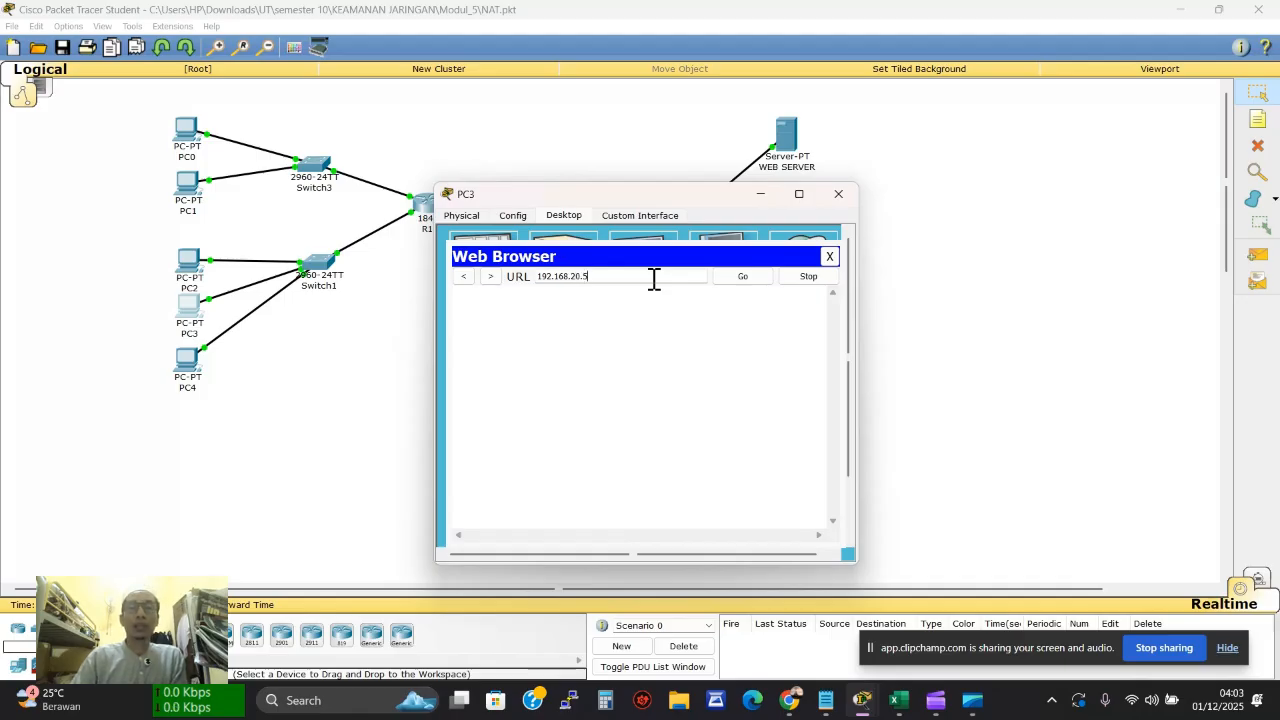
{"action": "key", "text": "Return"}
{"action": "left_click", "coordinate": [743, 277]}
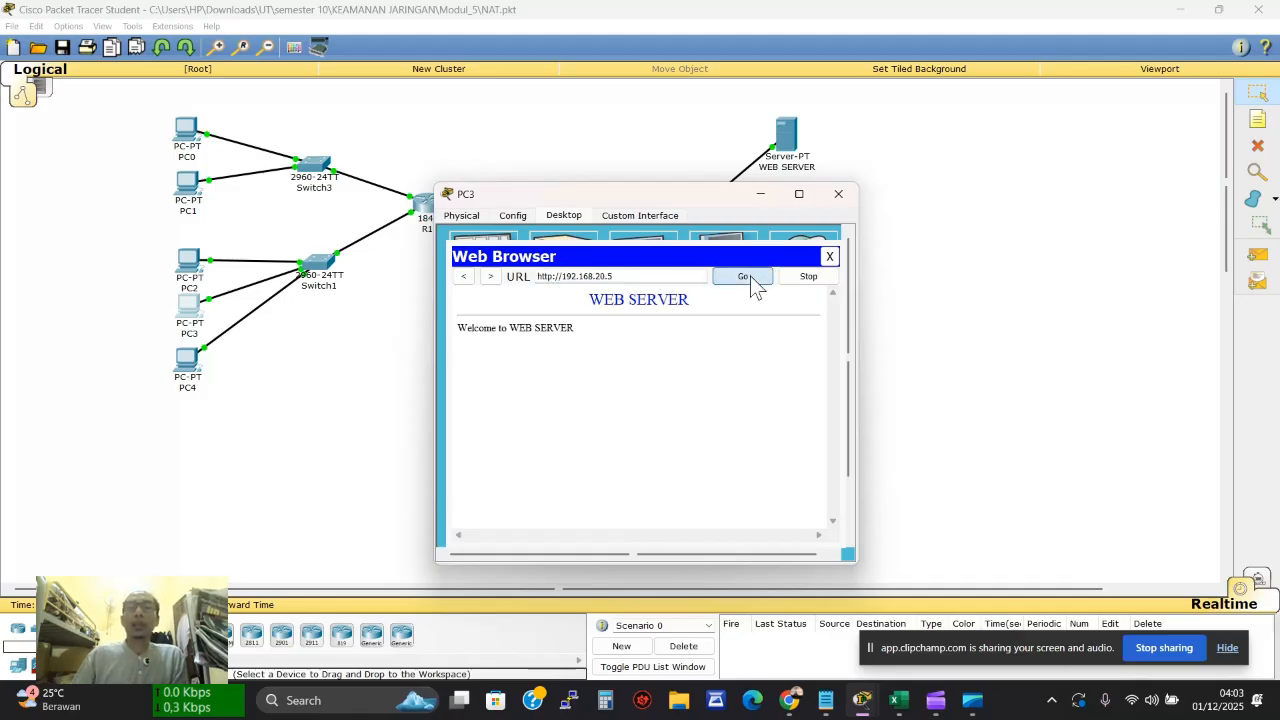
Run netstat on the WEB SERVER to list PC3's connections from 192.168.10.6
{"action": "left_click", "coordinate": [789, 146]}
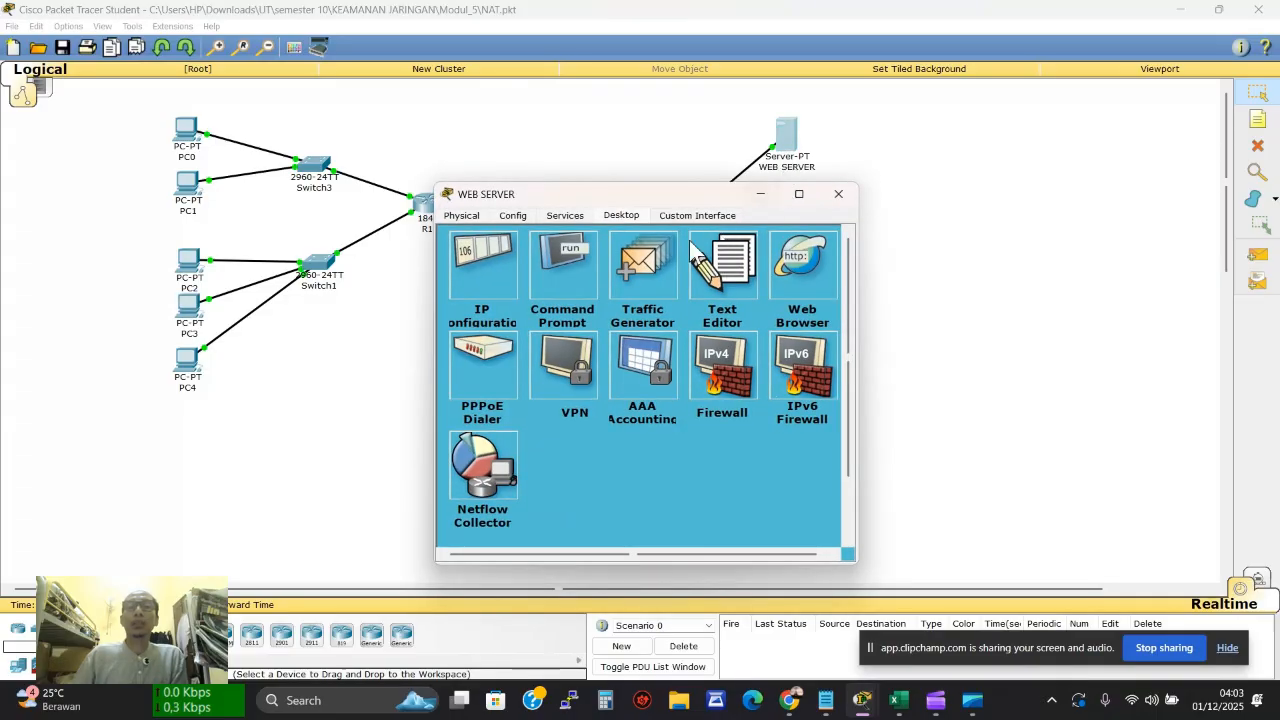
{"action": "left_click", "coordinate": [540, 259]}
{"action": "type", "text": "netstat"}
{"action": "key", "text": "Return"}
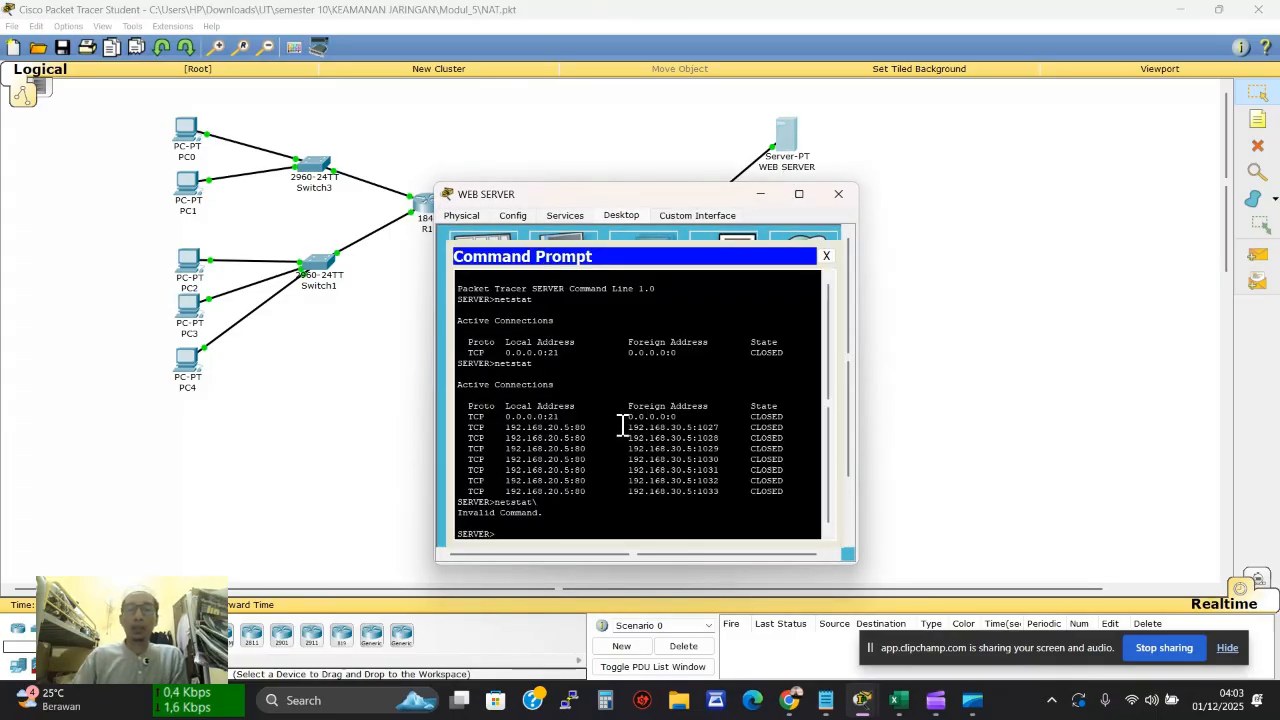
{"action": "type", "text": "netstat\\"}
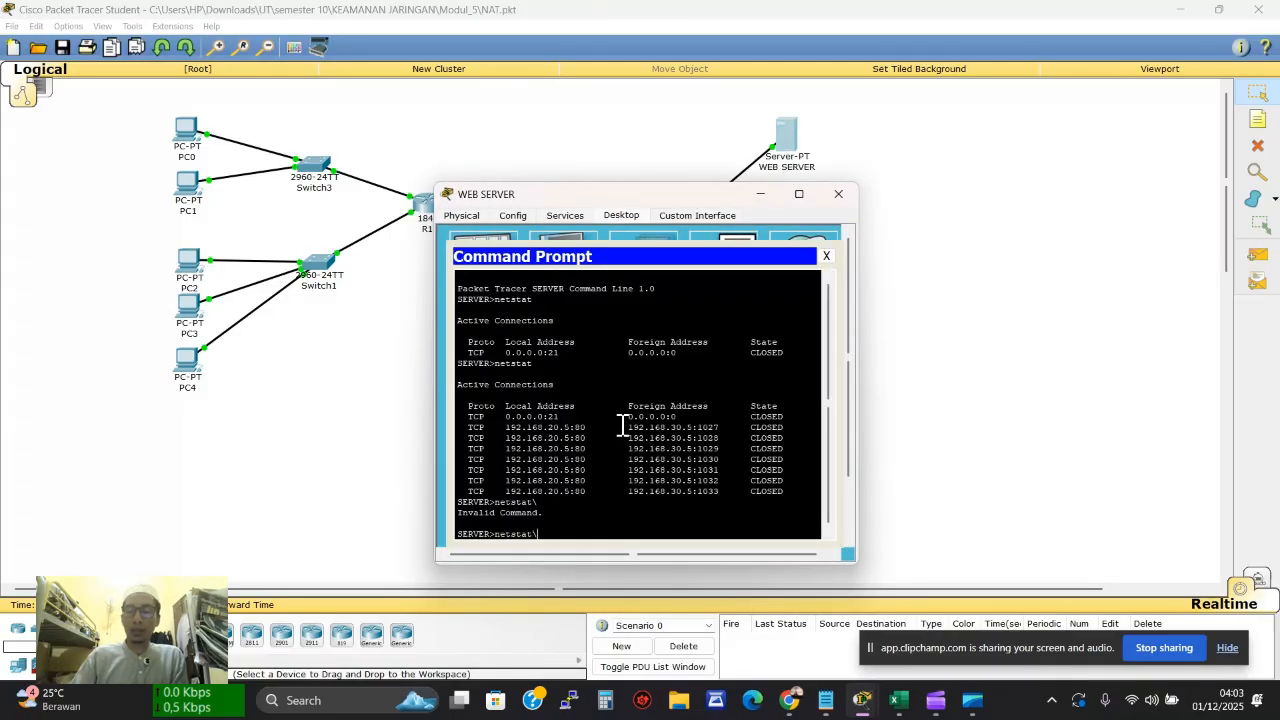
{"action": "key", "text": "Return"}
{"action": "left_click_drag", "start_coordinate": [649, 469], "coordinate": [684, 469]}
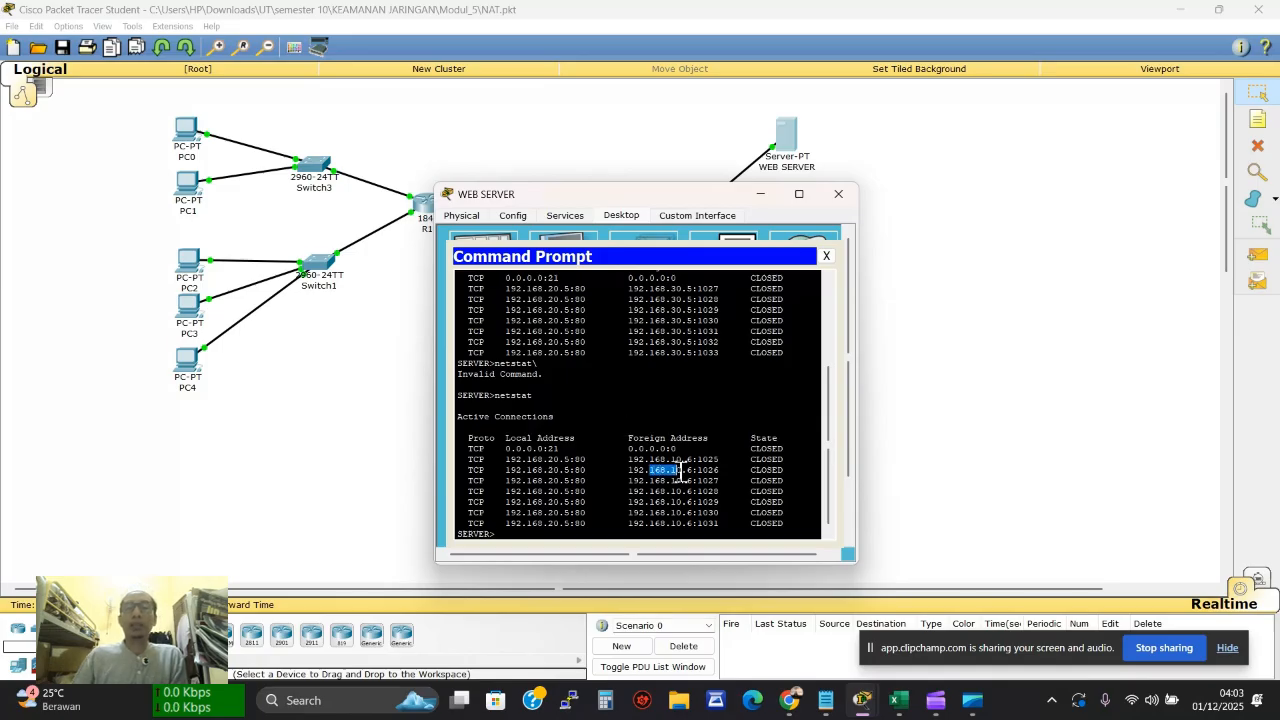
{"action": "left_click", "coordinate": [826, 256]}
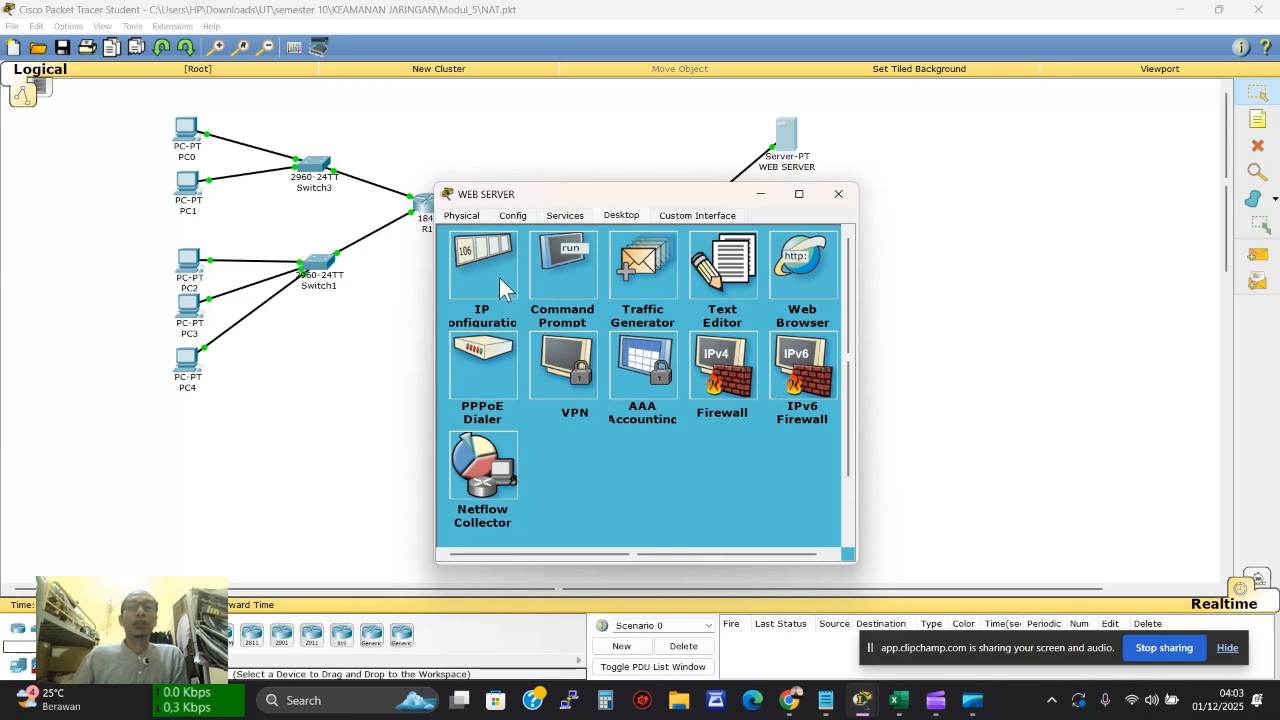
Close the WEB SERVER window, then PC3's web browser and device window
{"action": "left_click", "coordinate": [207, 300]}
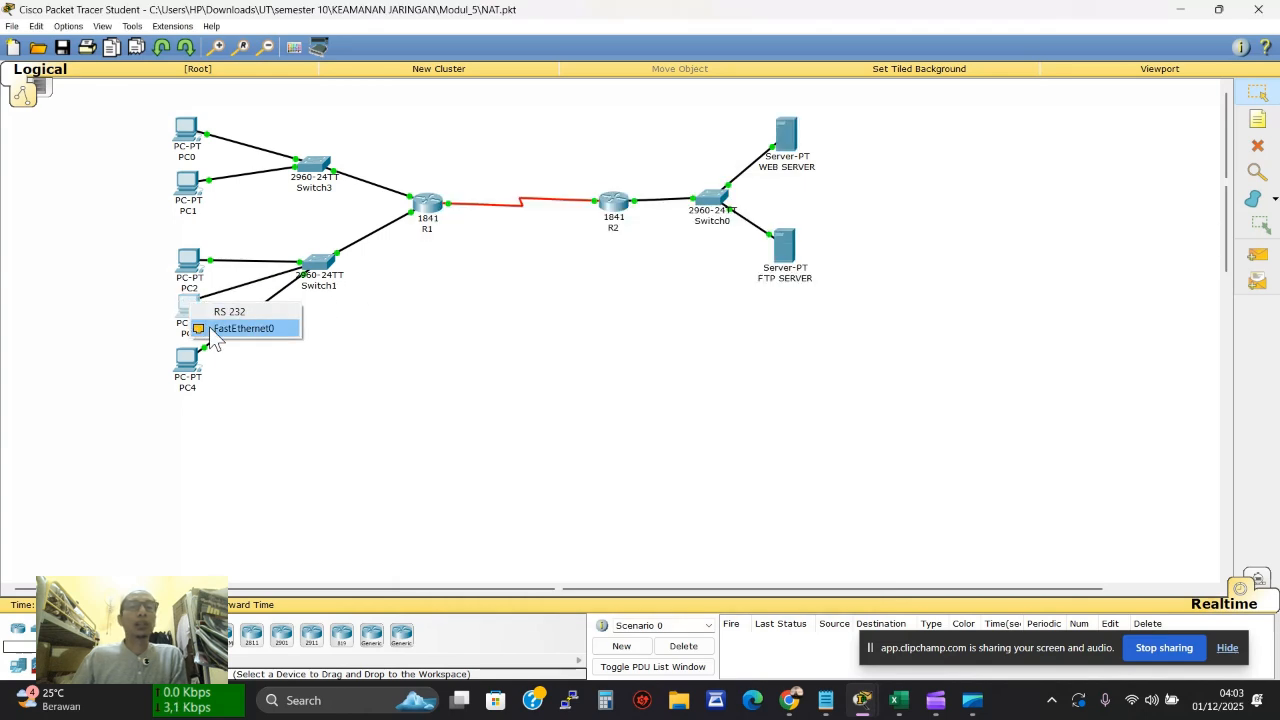
{"action": "left_click", "coordinate": [243, 329]}
{"action": "left_click", "coordinate": [189, 308]}
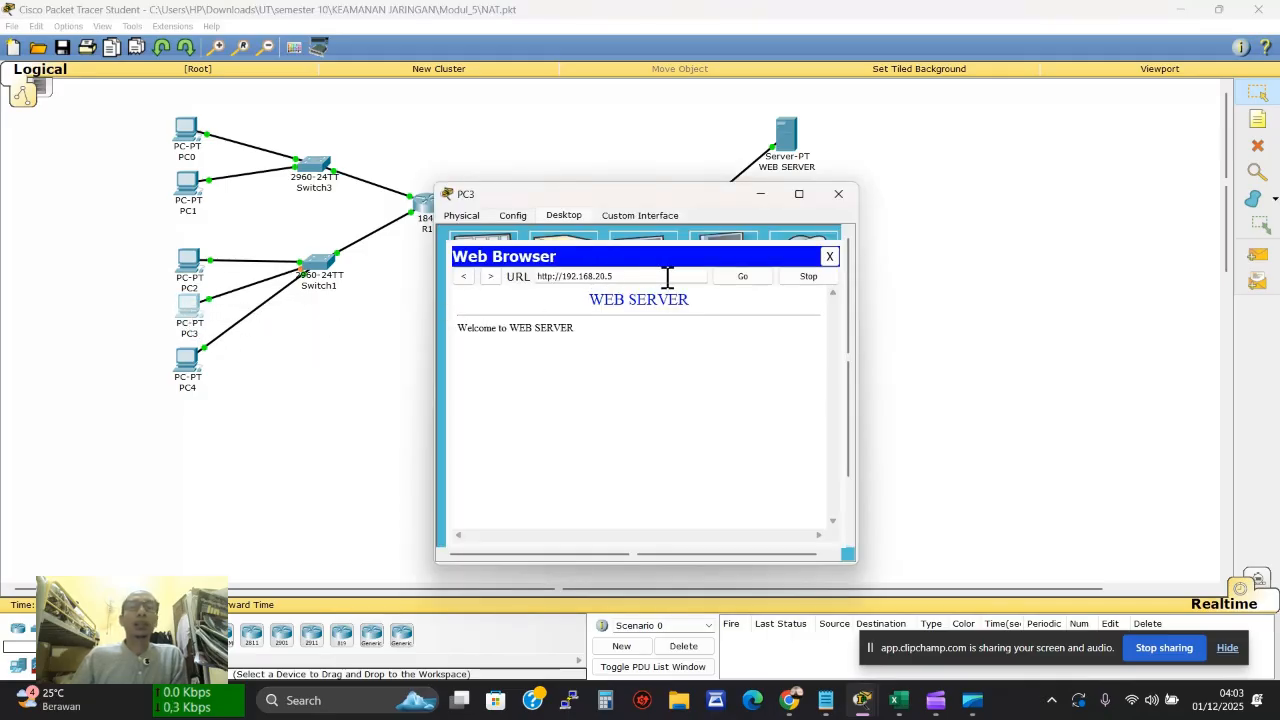
{"action": "left_click", "coordinate": [829, 256]}
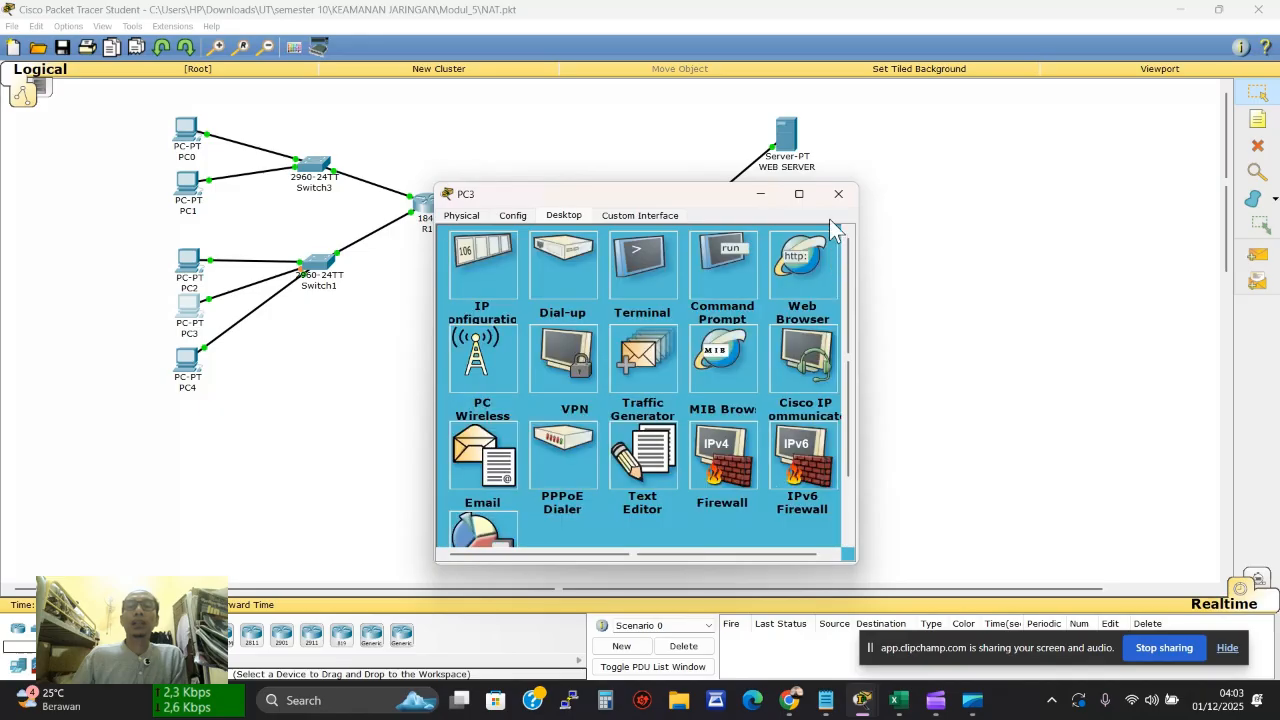
{"action": "left_click", "coordinate": [838, 195]}
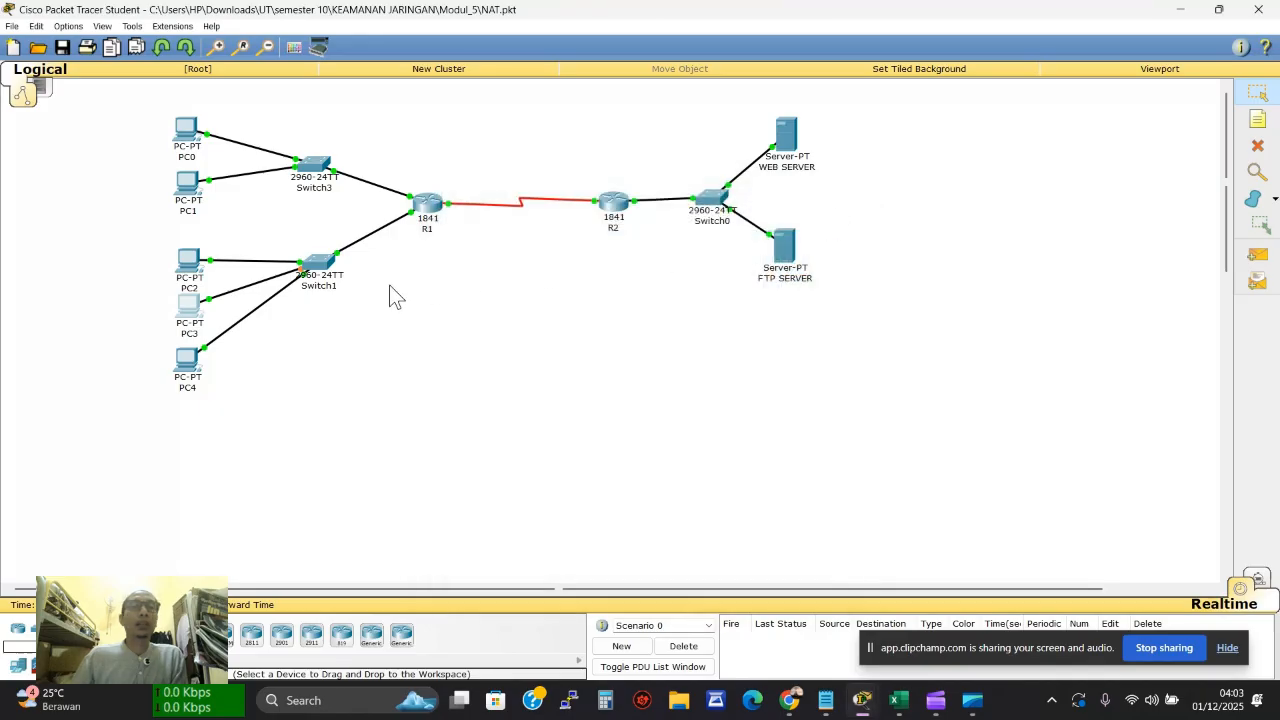
Log PC4 in to the FTP server with ftp 192.168.20.10 and its username and password
{"action": "left_click", "coordinate": [187, 368]}
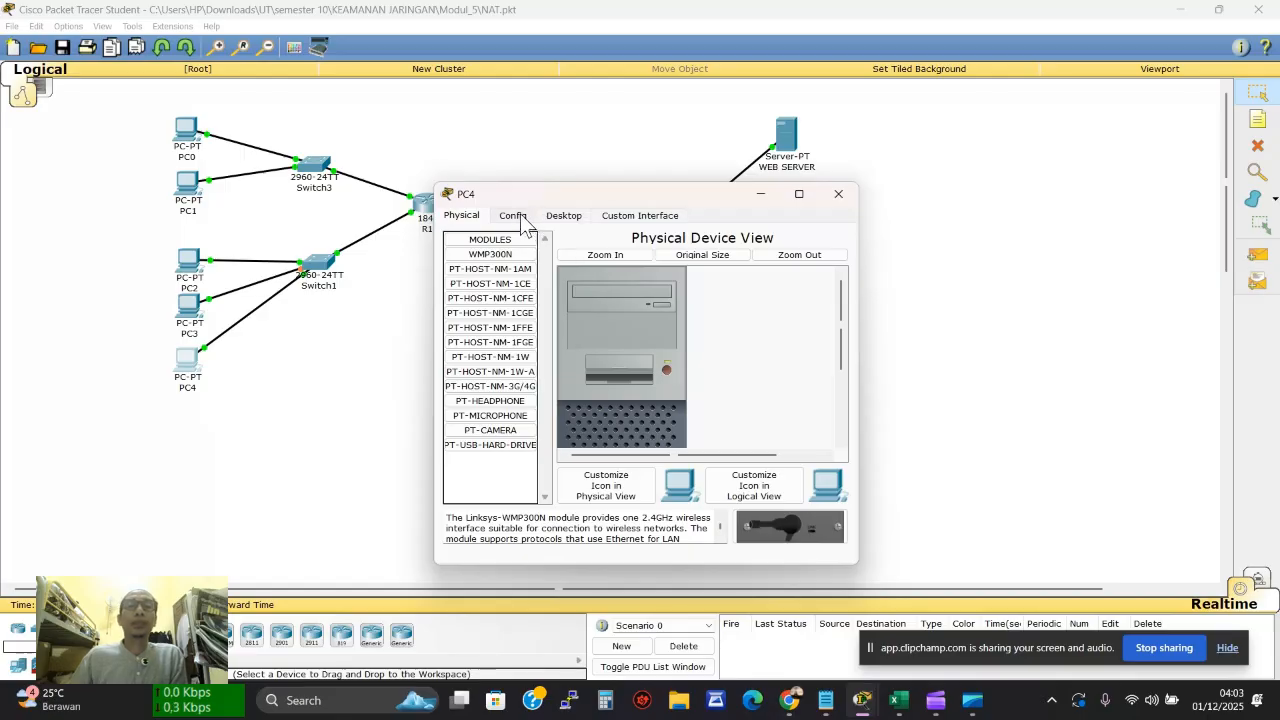
{"action": "left_click", "coordinate": [566, 215]}
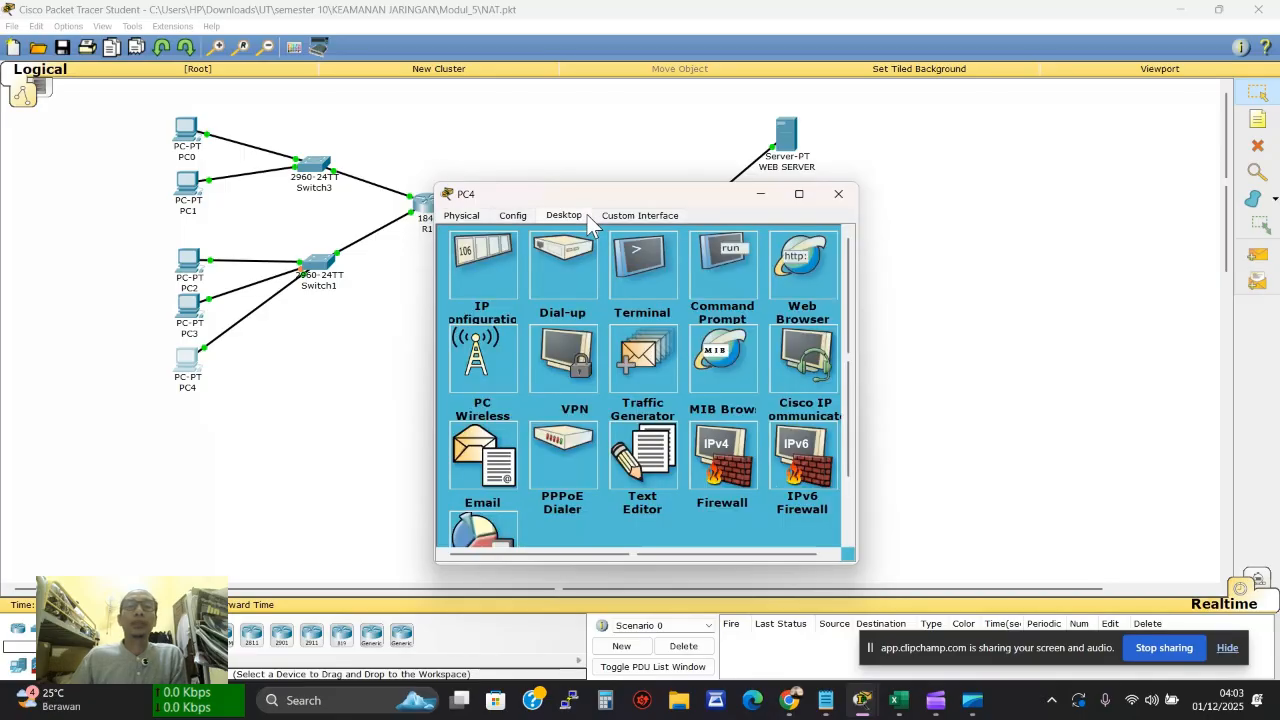
{"action": "left_click", "coordinate": [725, 264]}
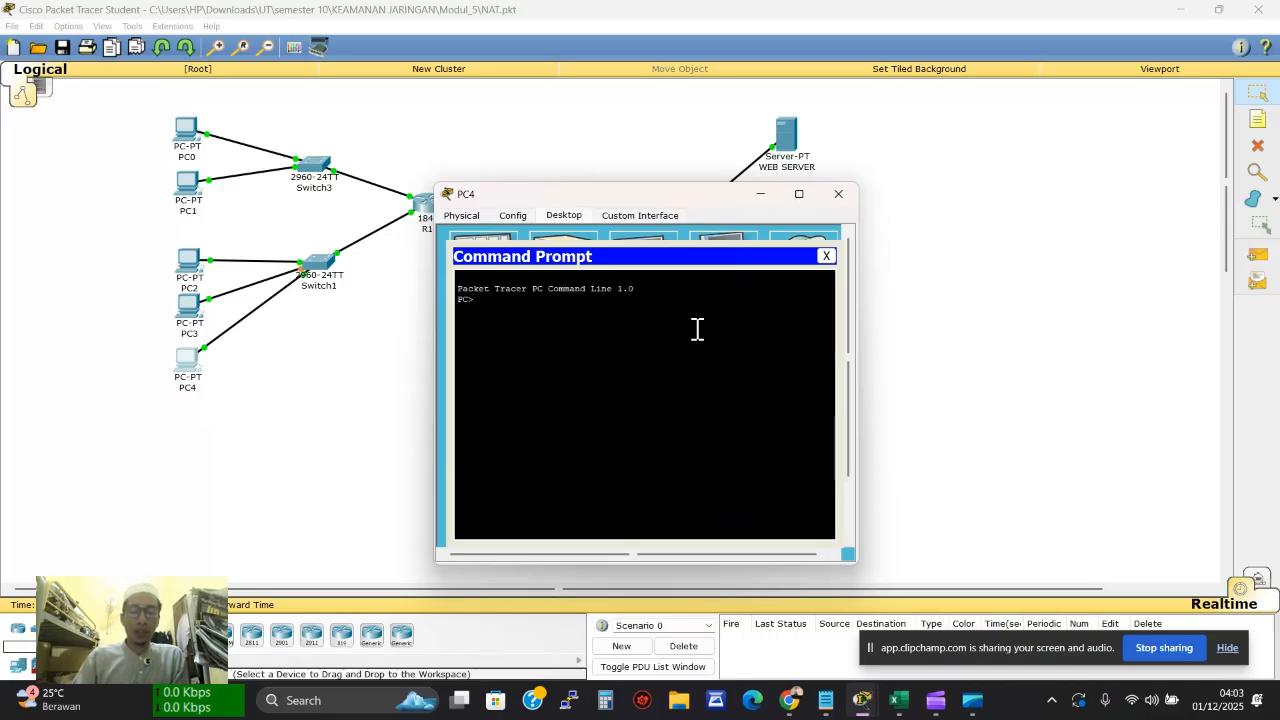
{"action": "type", "text": "ftp"}
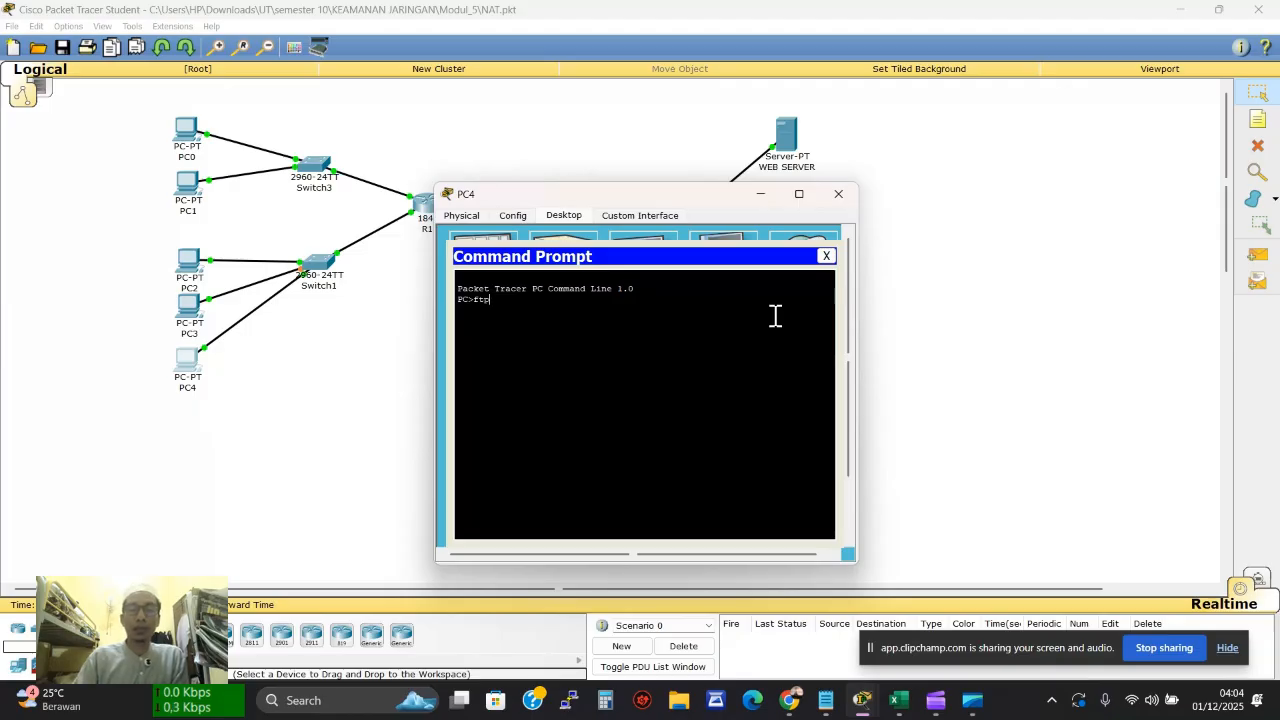
{"action": "type", "text": "192"}
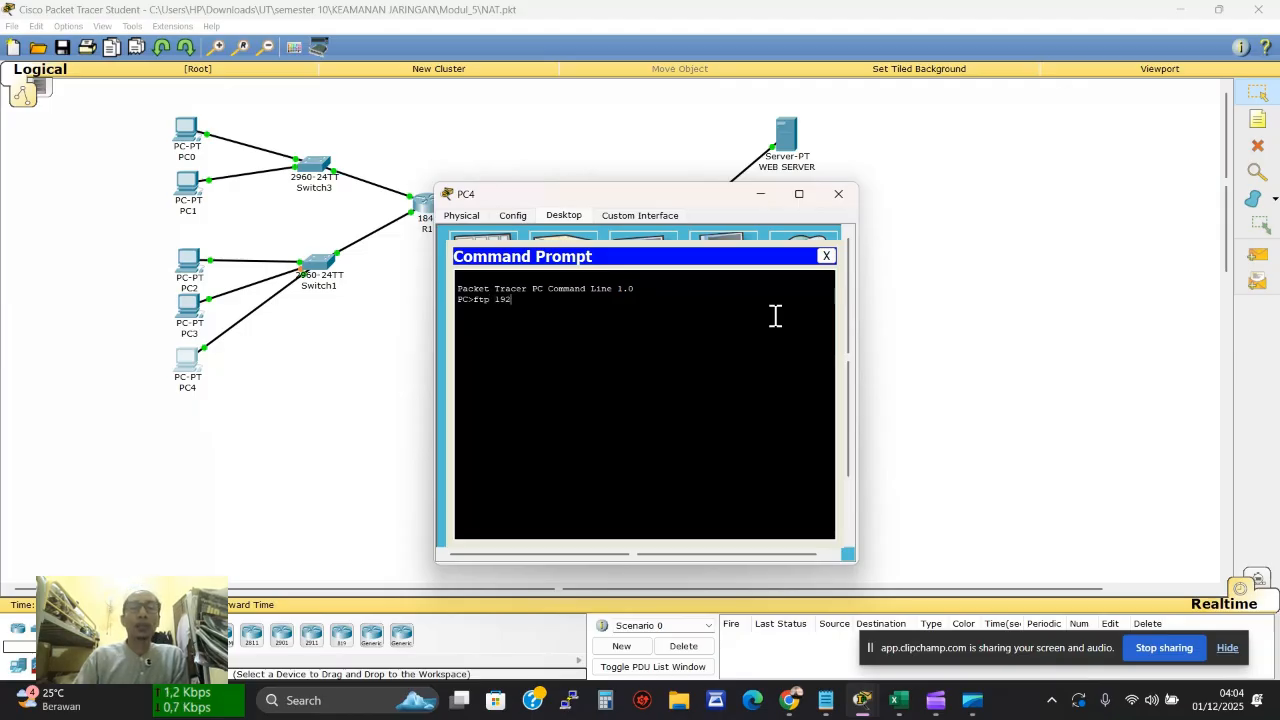
{"action": "type", "text": ".168.20.1"}
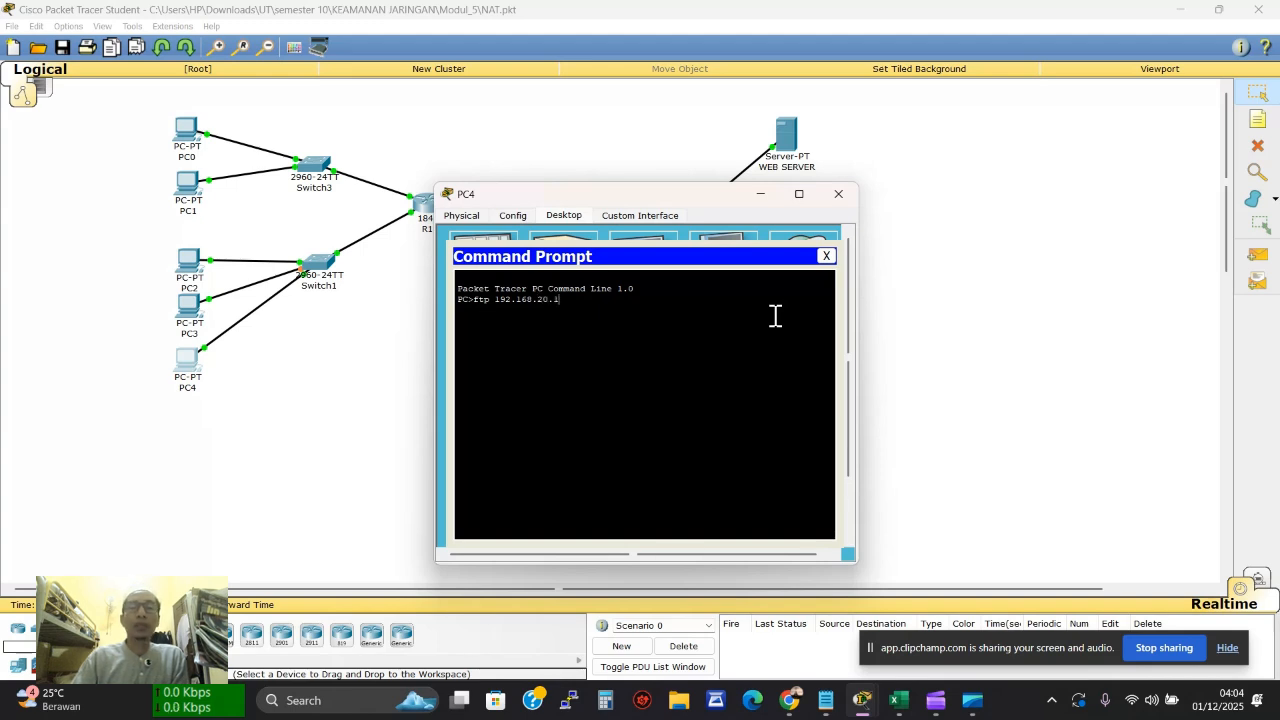
{"action": "type", "text": "0"}
{"action": "key", "text": "Return"}
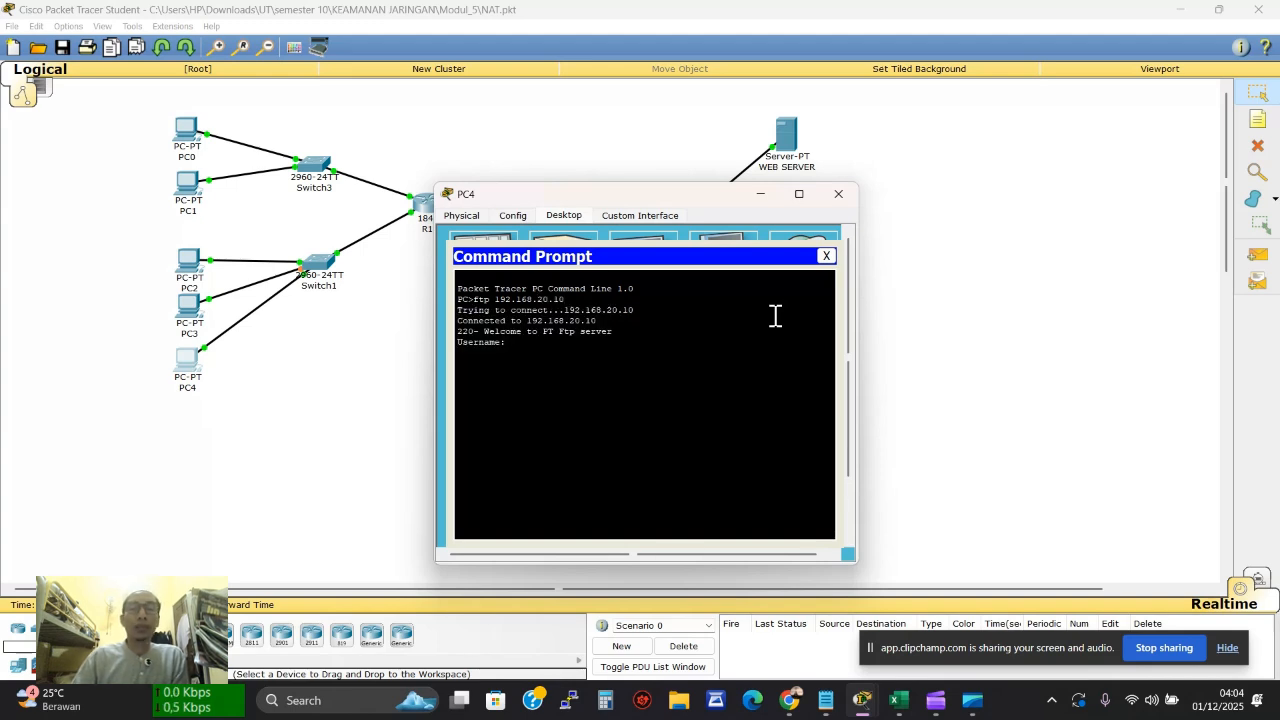
{"action": "type", "text": "cisco"}
{"action": "key", "text": "Return"}
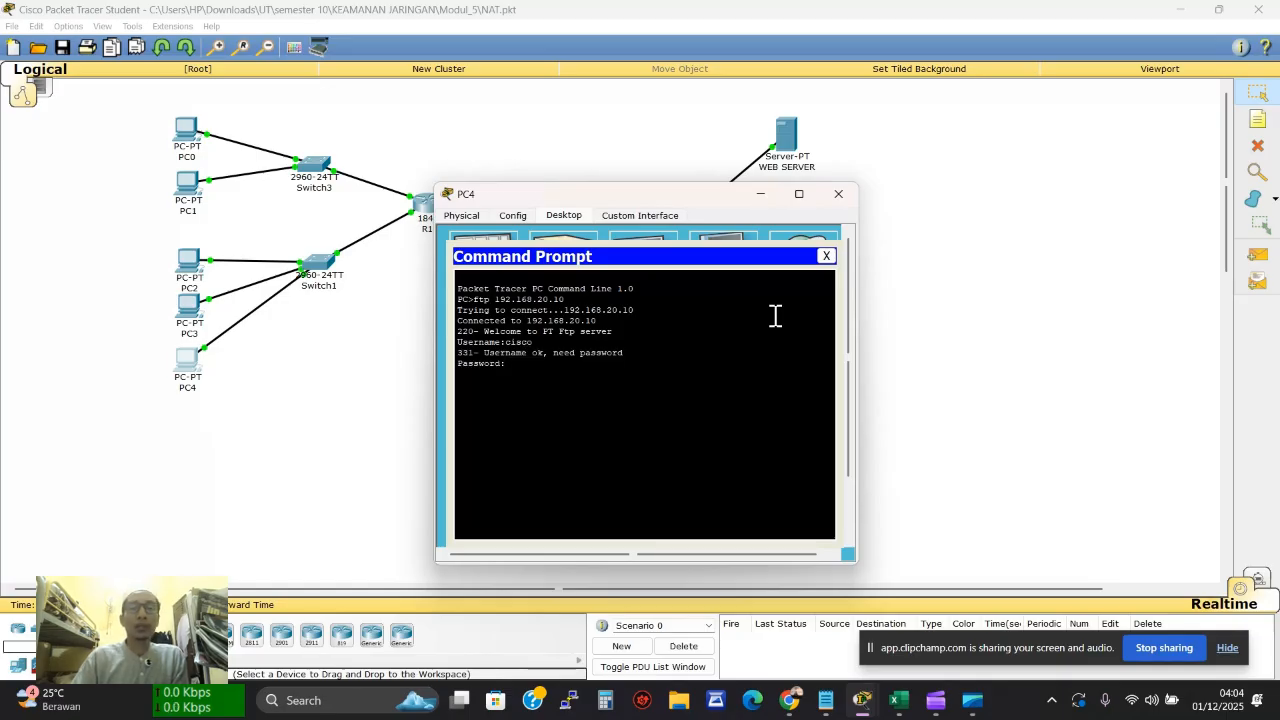
{"action": "key", "text": "Return"}
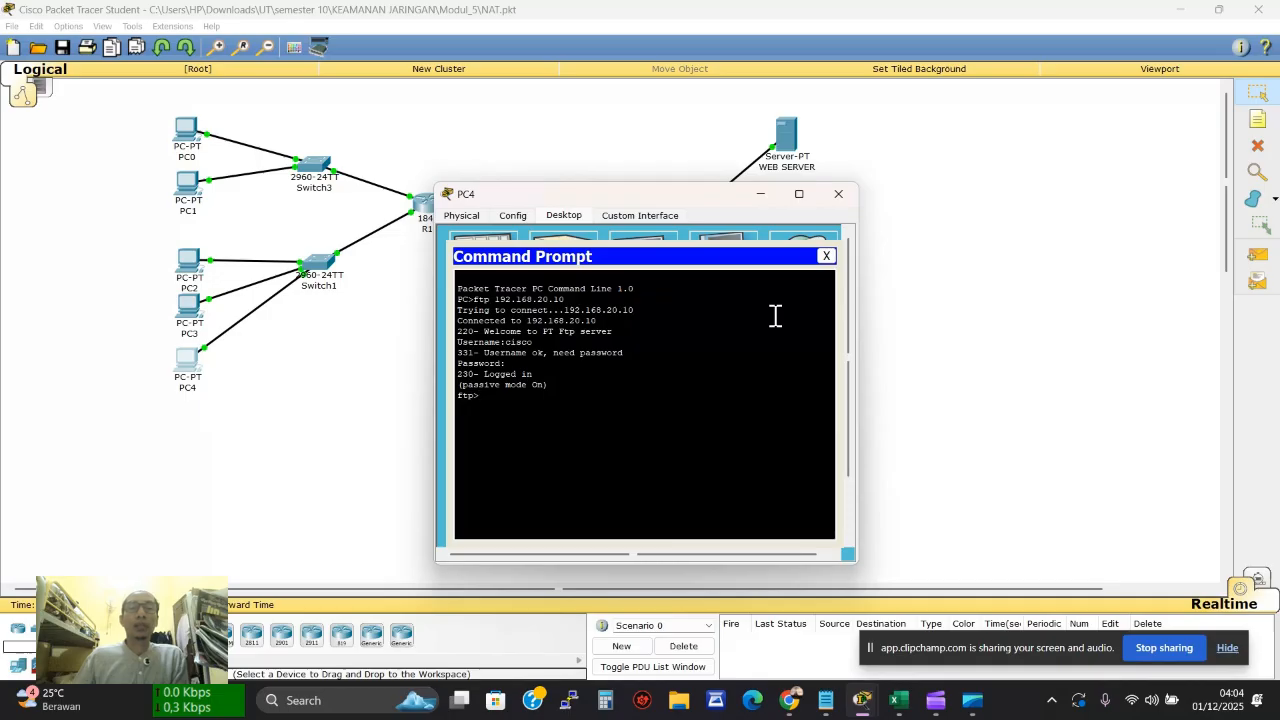
{"action": "left_click", "coordinate": [826, 256]}
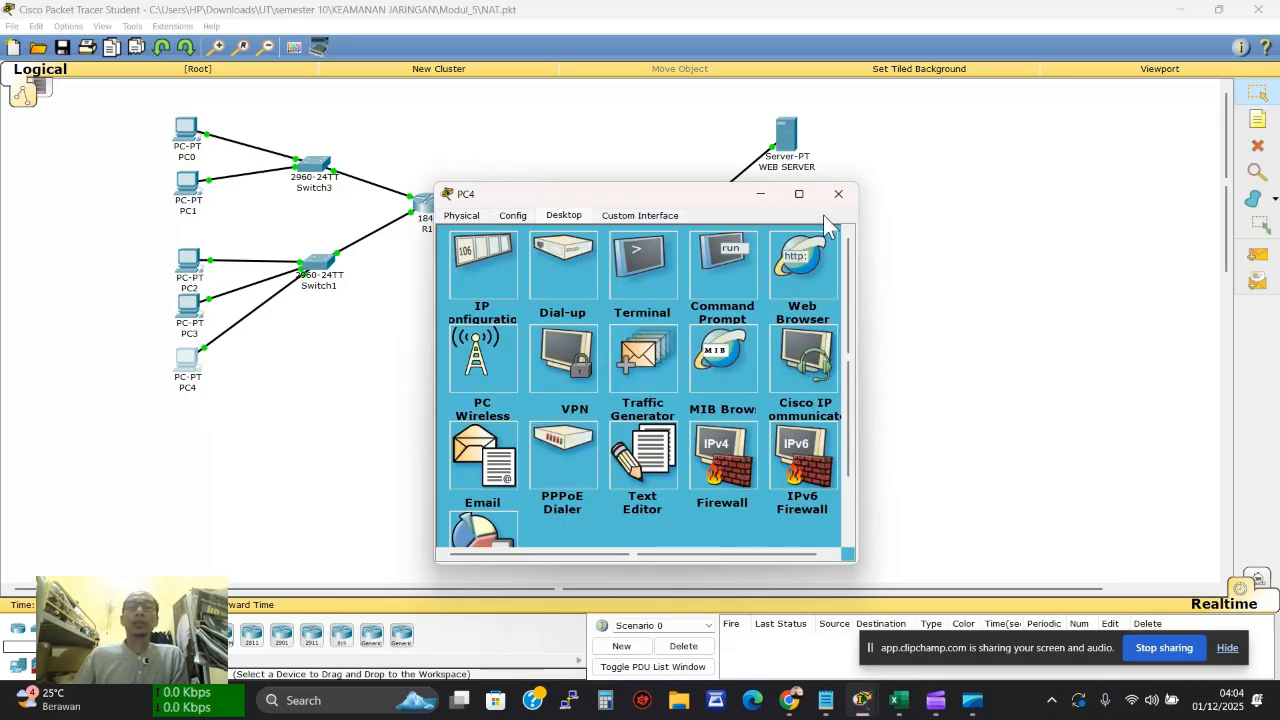
Rerun netstat on the FTP SERVER to see the new connection from 192.168.10.7
{"action": "left_click", "coordinate": [838, 194]}
{"action": "left_click", "coordinate": [790, 245]}
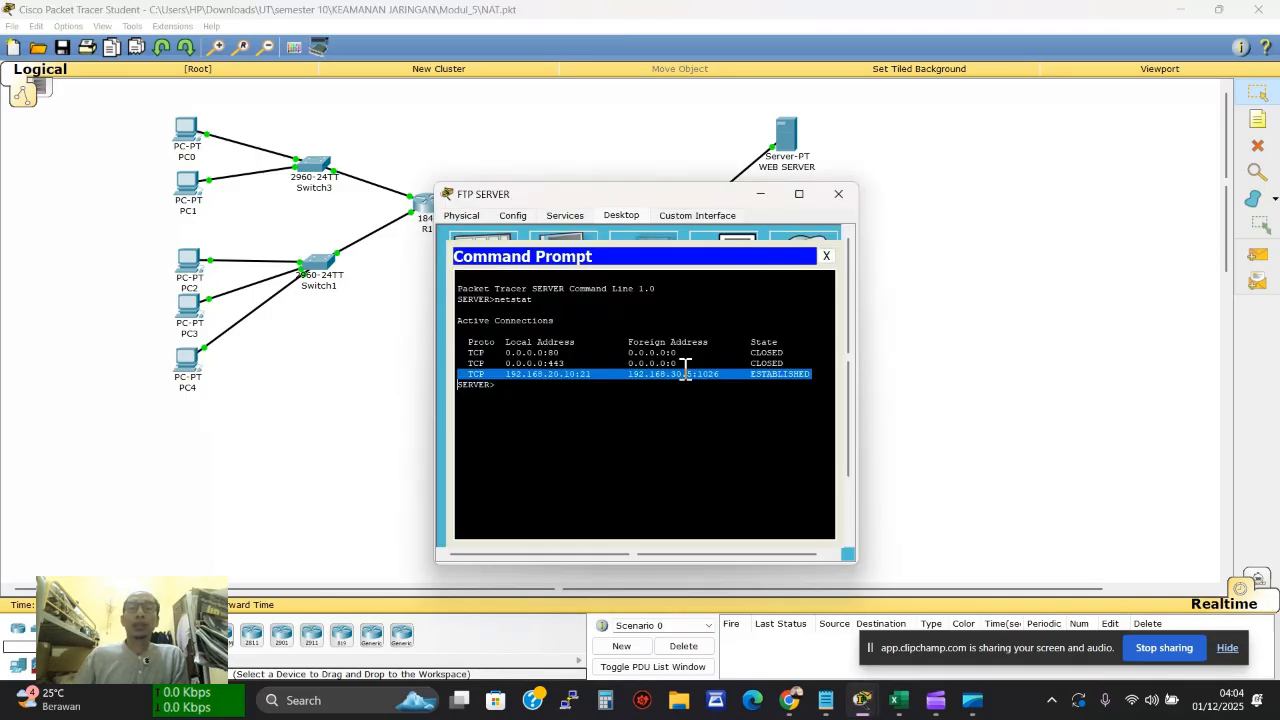
{"action": "left_click", "coordinate": [648, 404]}
{"action": "key", "text": "Up"}
{"action": "key", "text": "Return"}
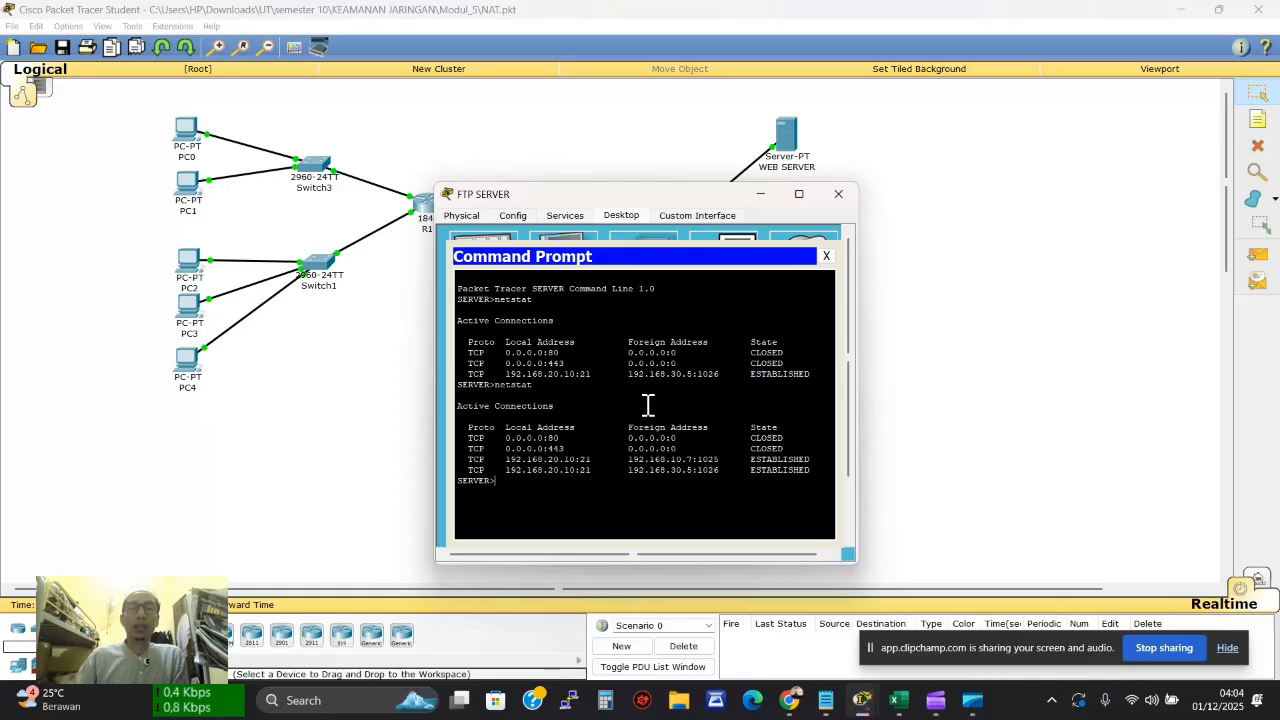
{"action": "left_click", "coordinate": [713, 474]}
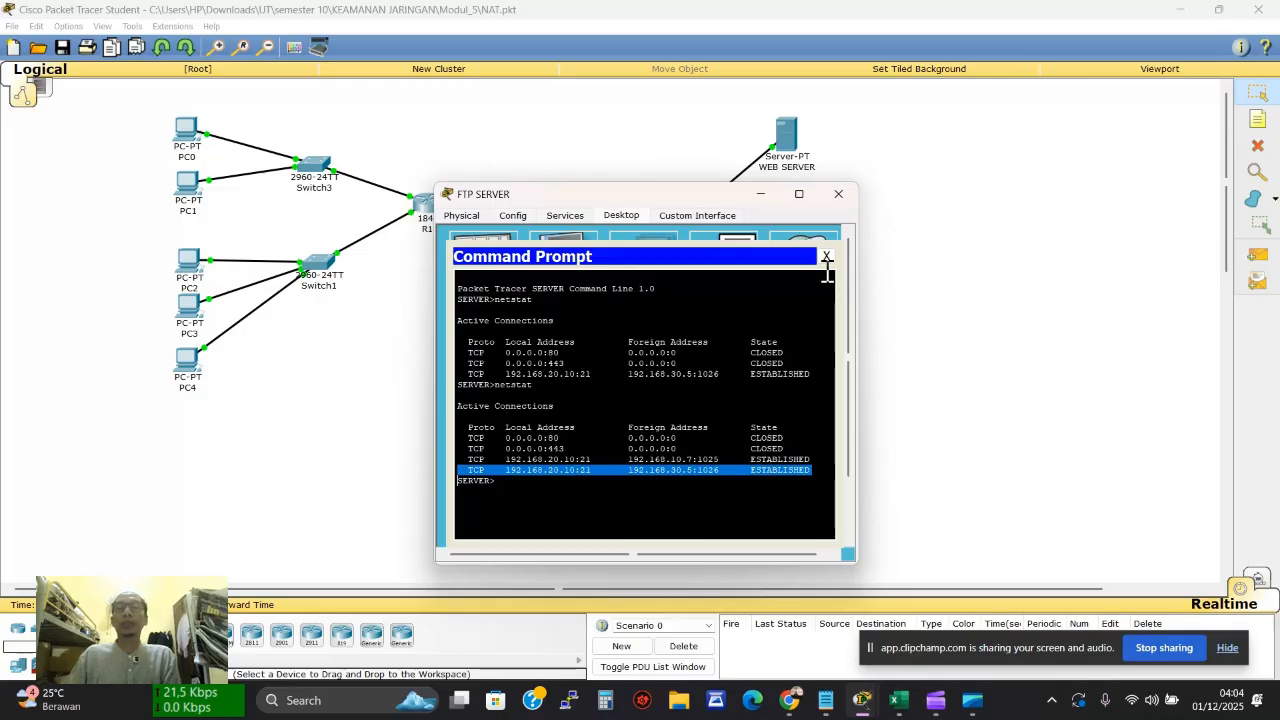
{"action": "left_click", "coordinate": [826, 256]}
{"action": "left_click", "coordinate": [838, 194]}
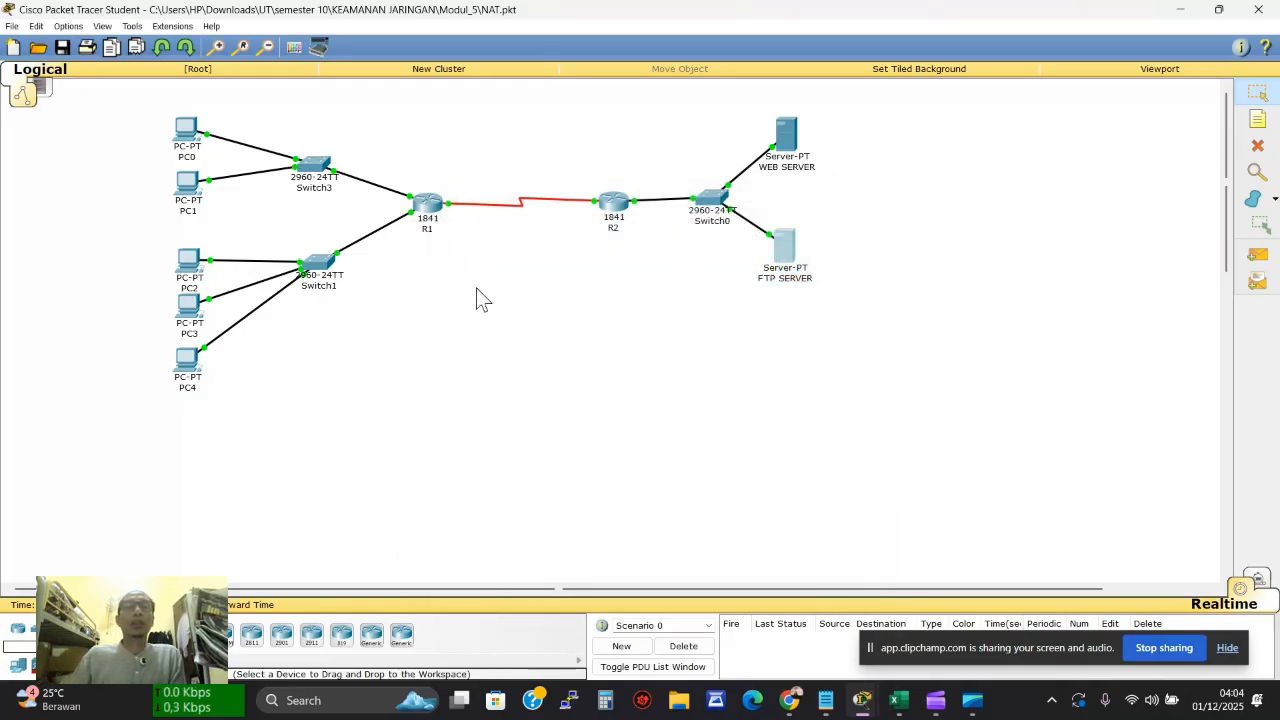
Load the WEB SERVER page at 192.168.20.5 in PC4's web browser
{"action": "left_click", "coordinate": [187, 360]}
{"action": "left_click", "coordinate": [796, 258]}
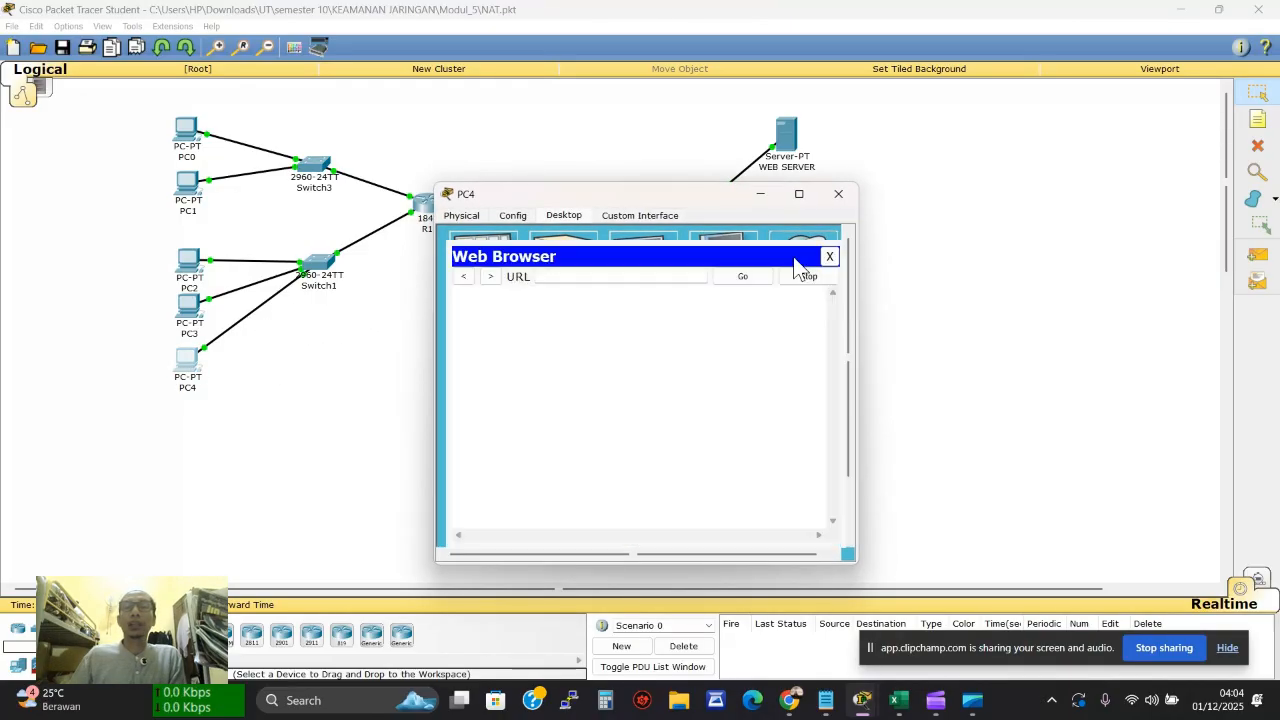
{"action": "left_click", "coordinate": [618, 277]}
{"action": "type", "text": "129"}
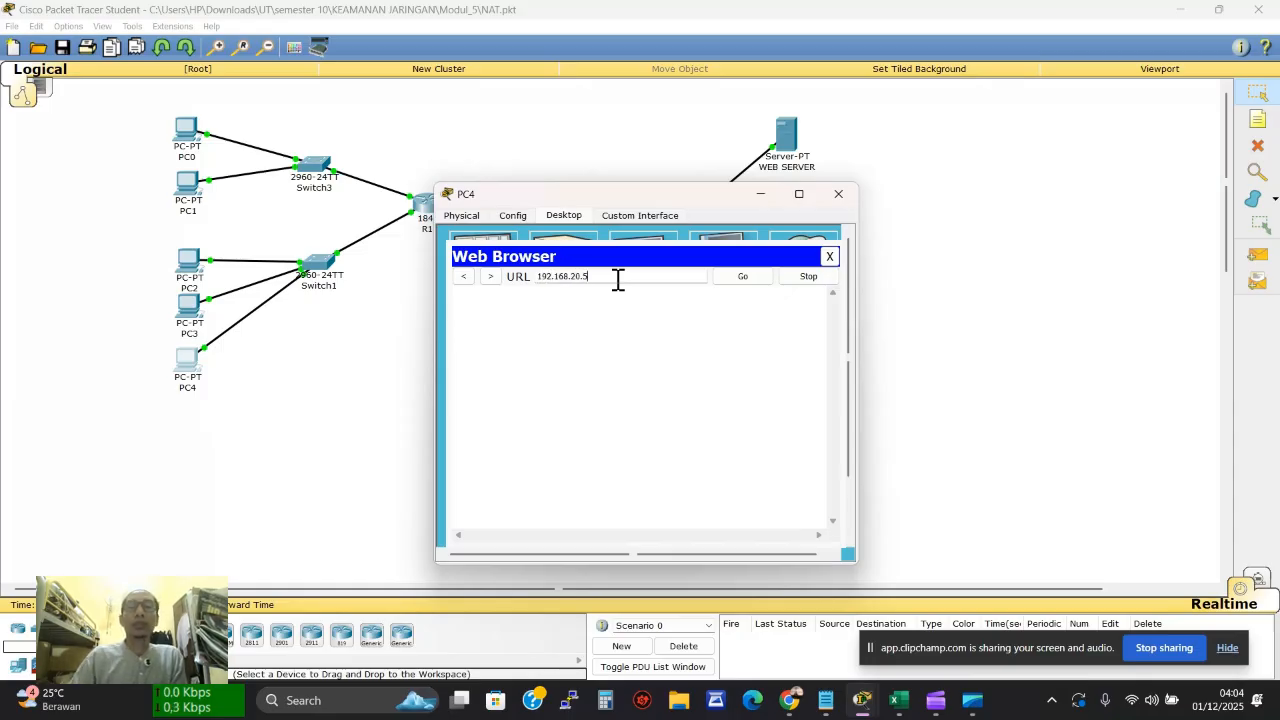
{"action": "type", "text": ".168.20.5"}
{"action": "key", "text": "Return"}
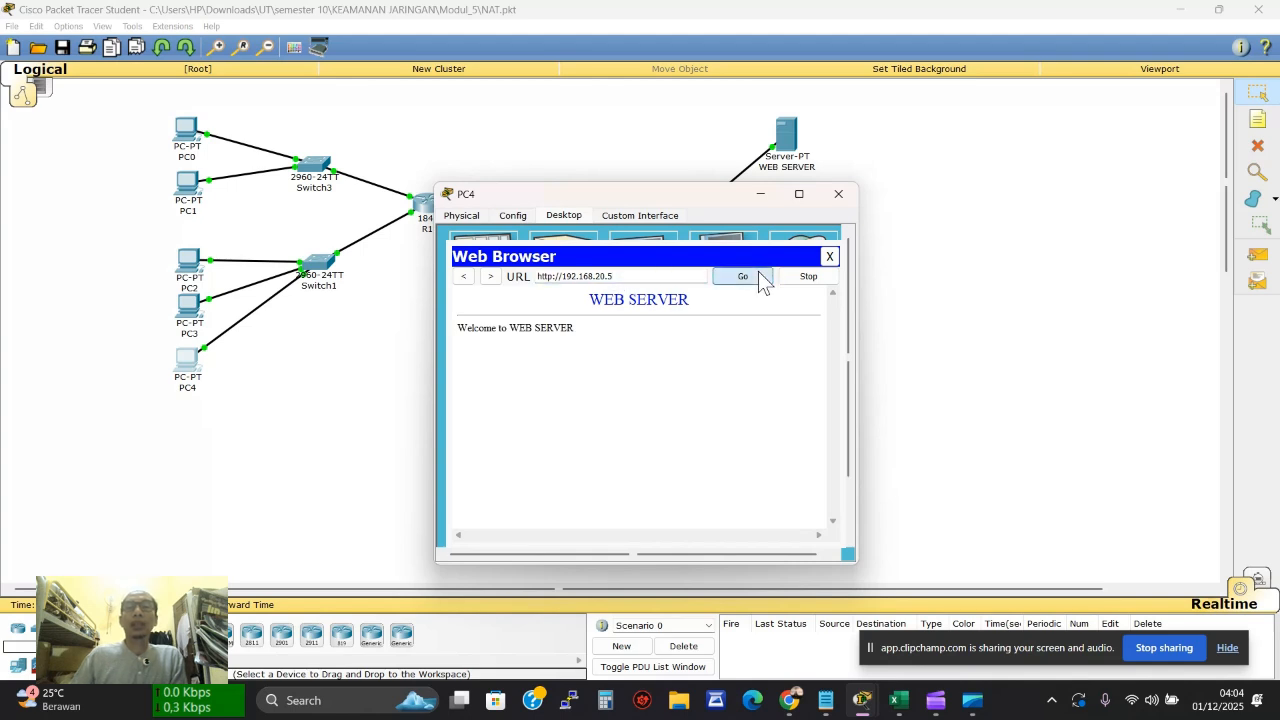
{"action": "left_click", "coordinate": [838, 194]}
Rerun netstat on the WEB SERVER, showing port-80 connections from 192.168.10.7
{"action": "left_click", "coordinate": [786, 133]}
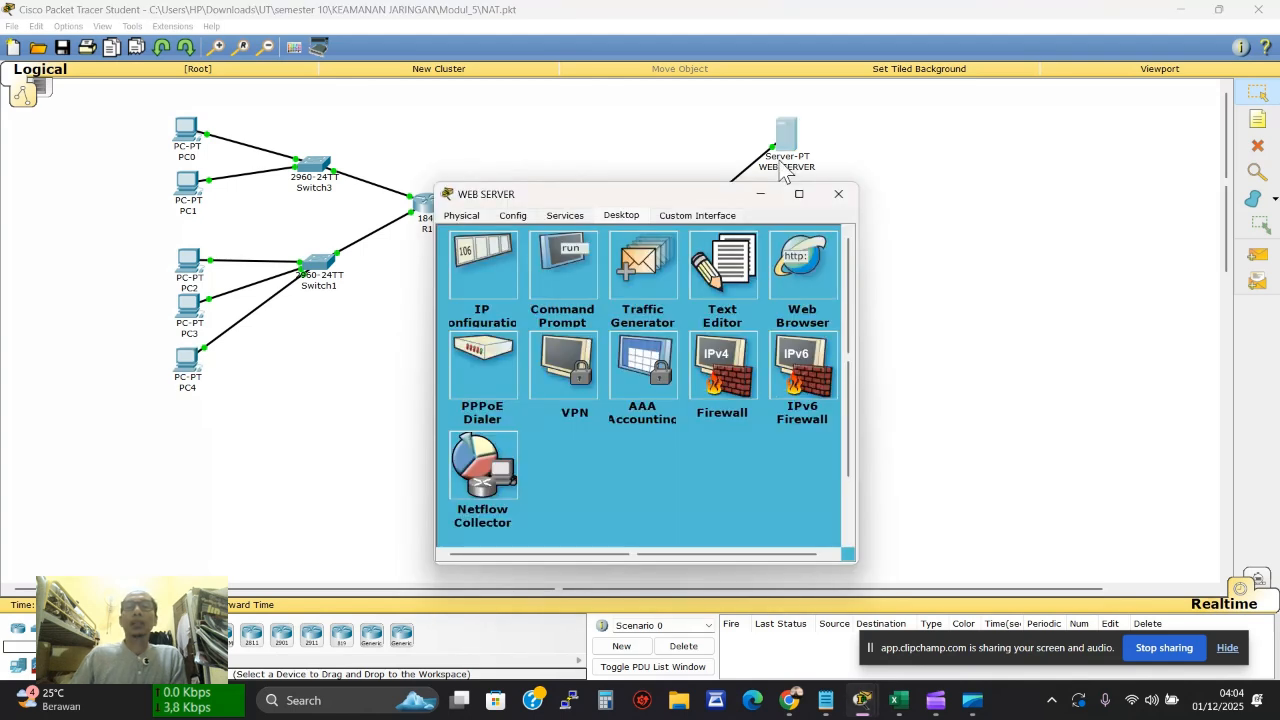
{"action": "left_click", "coordinate": [540, 281]}
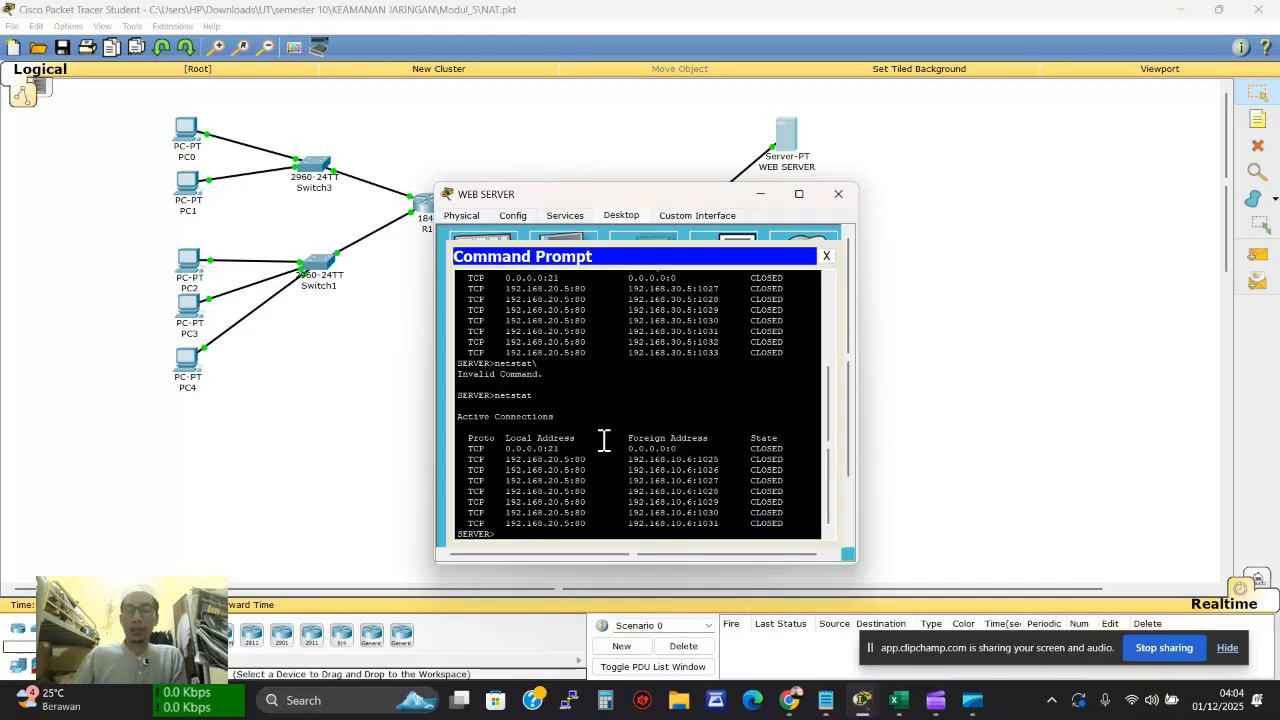
{"action": "key", "text": "Up"}
{"action": "key", "text": "Return"}
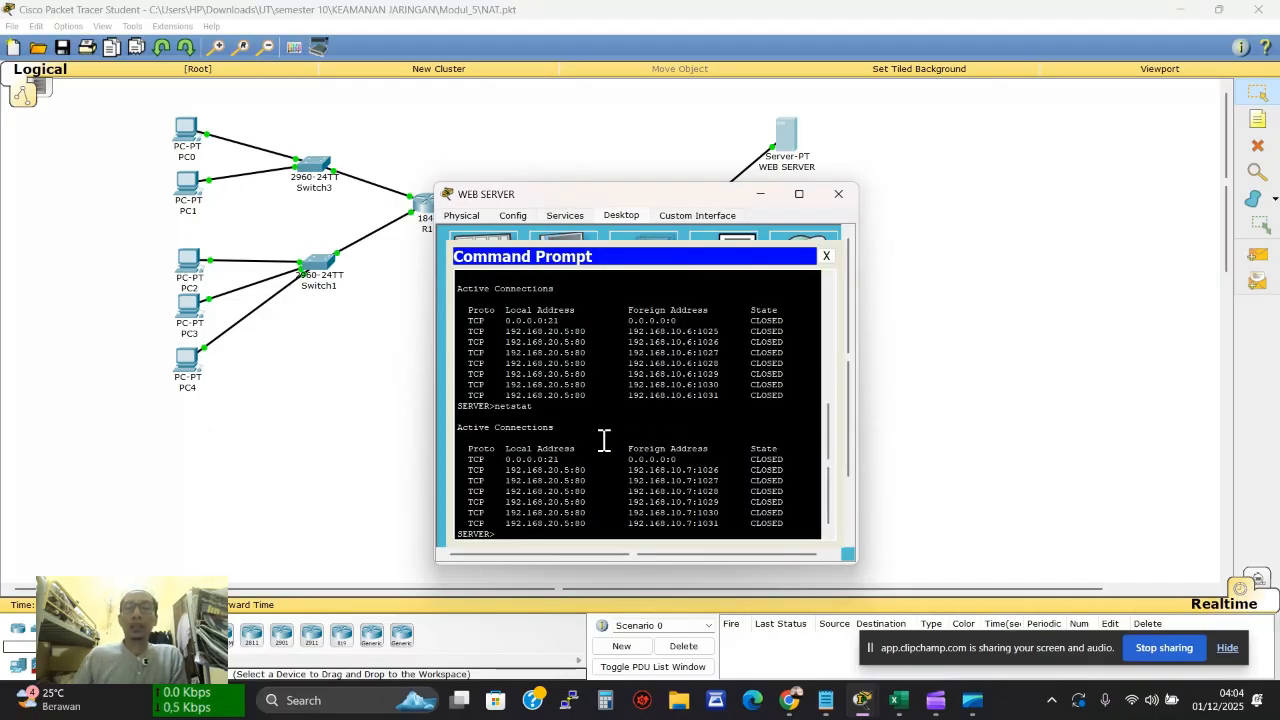
{"action": "triple_click", "coordinate": [713, 524]}
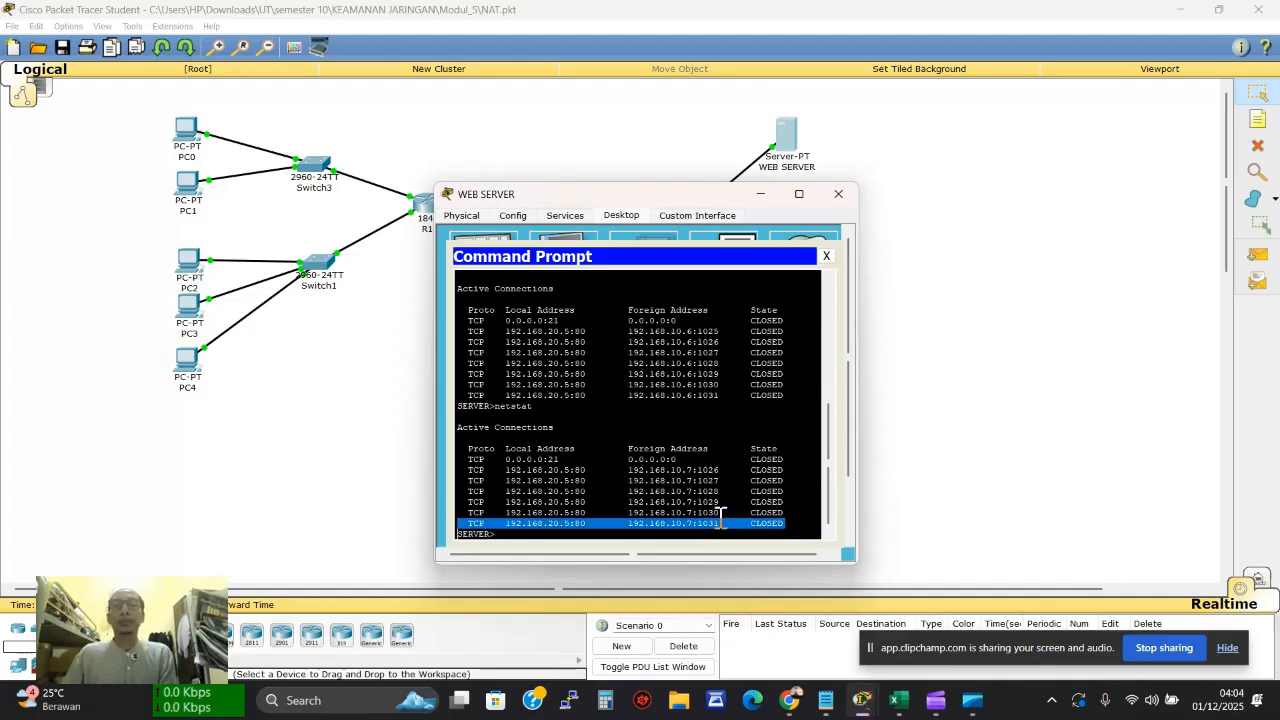
{"action": "left_click", "coordinate": [827, 256]}
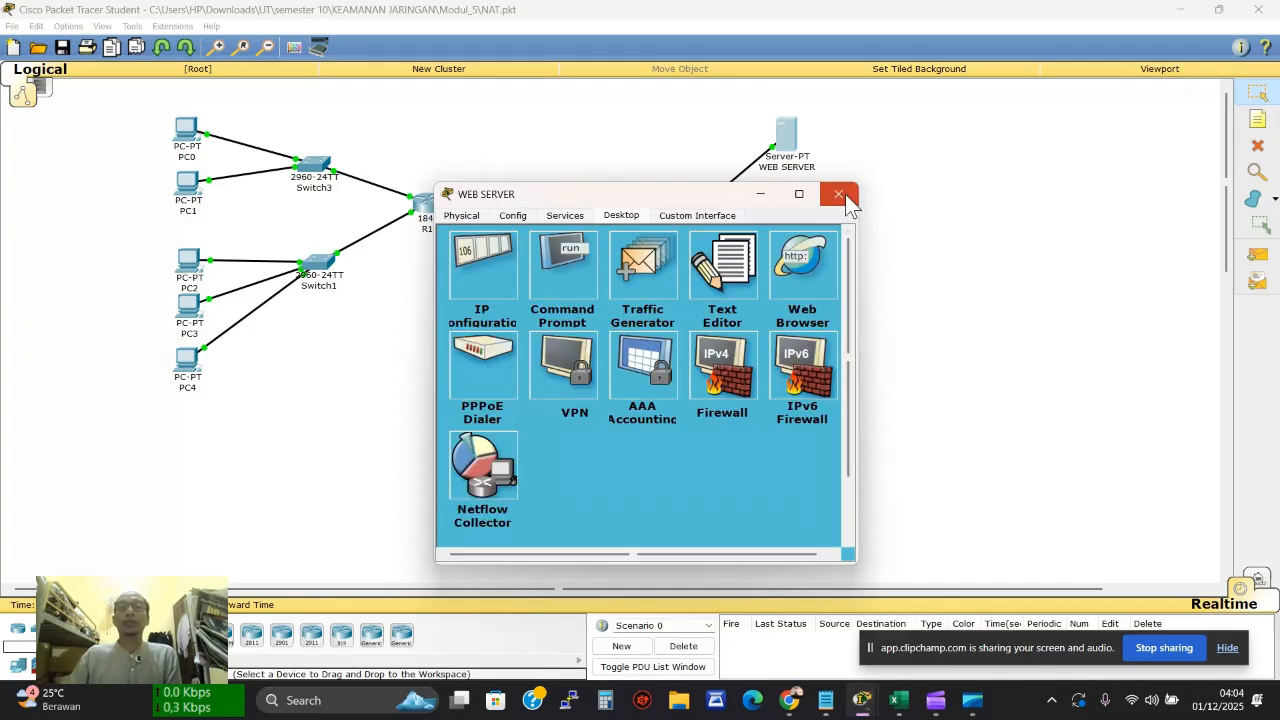
{"action": "left_click", "coordinate": [845, 194]}
Switch the FTP SERVER from its web browser to its command prompt
{"action": "left_click", "coordinate": [785, 259]}
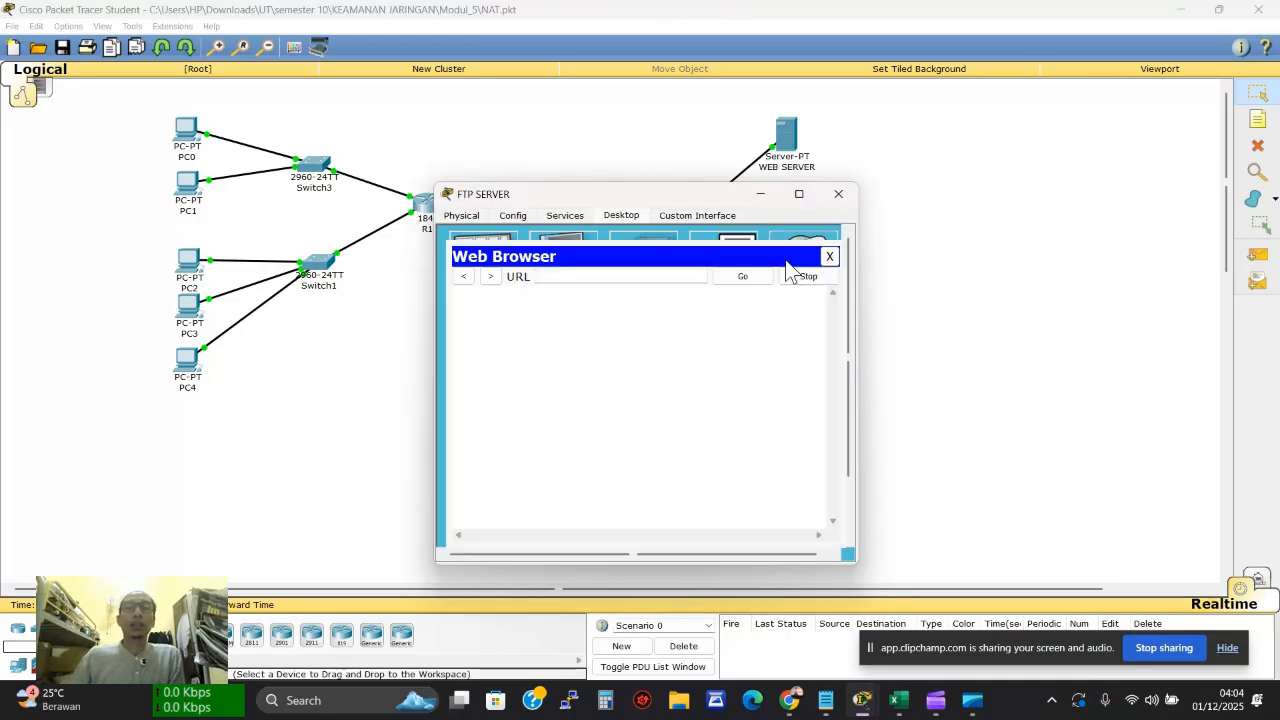
{"action": "left_click", "coordinate": [826, 254]}
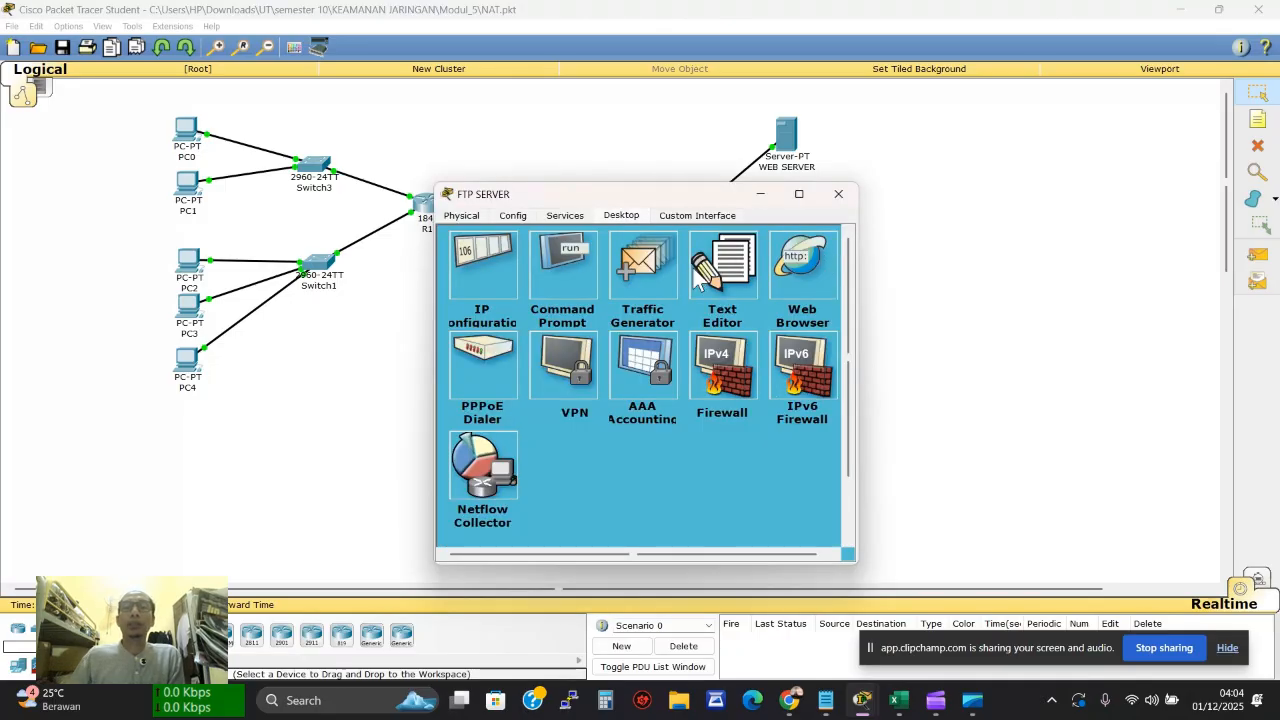
{"action": "left_click", "coordinate": [566, 267]}
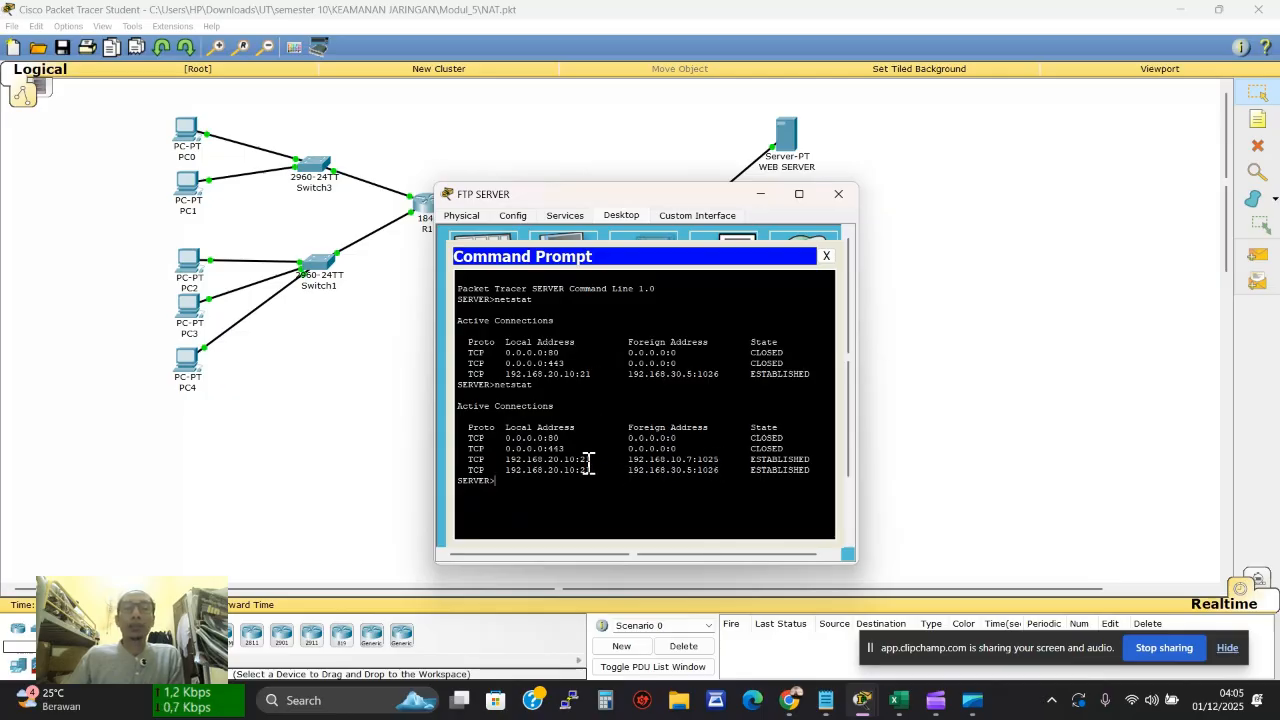
Log PC3 in to the FTP server at 192.168.20.10 with the username and password
{"action": "left_click", "coordinate": [186, 308]}
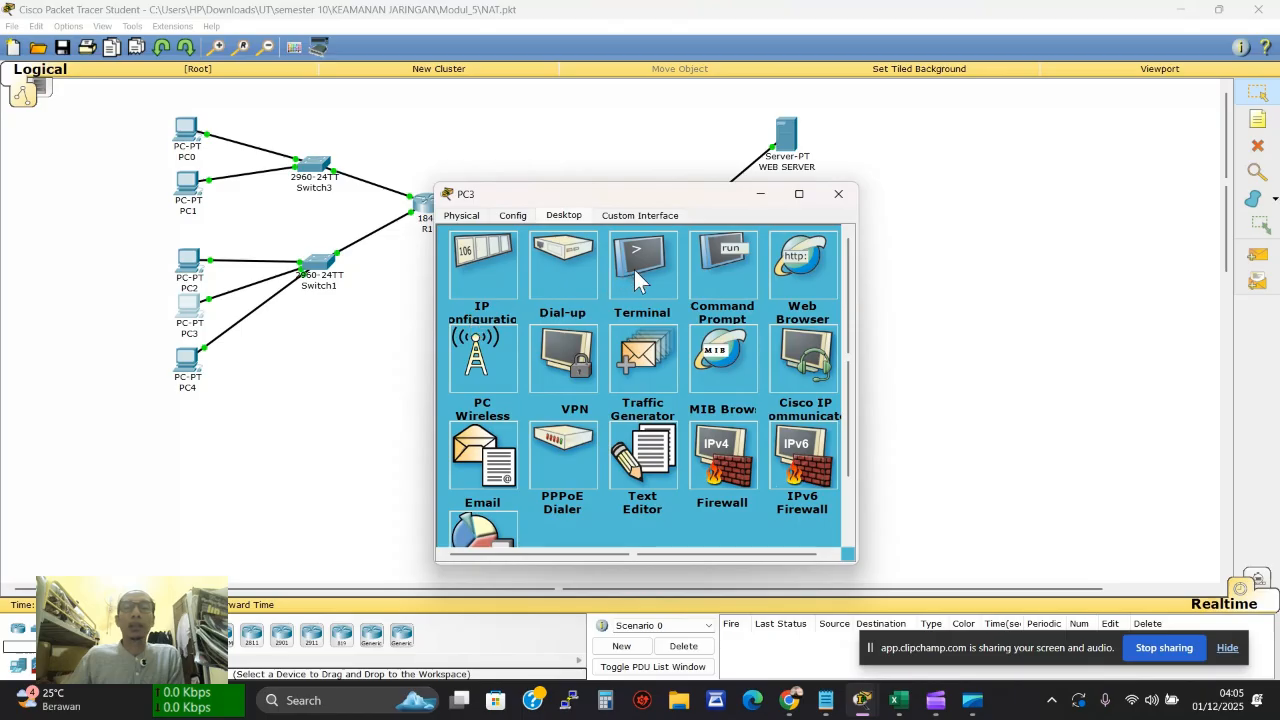
{"action": "left_click", "coordinate": [695, 270]}
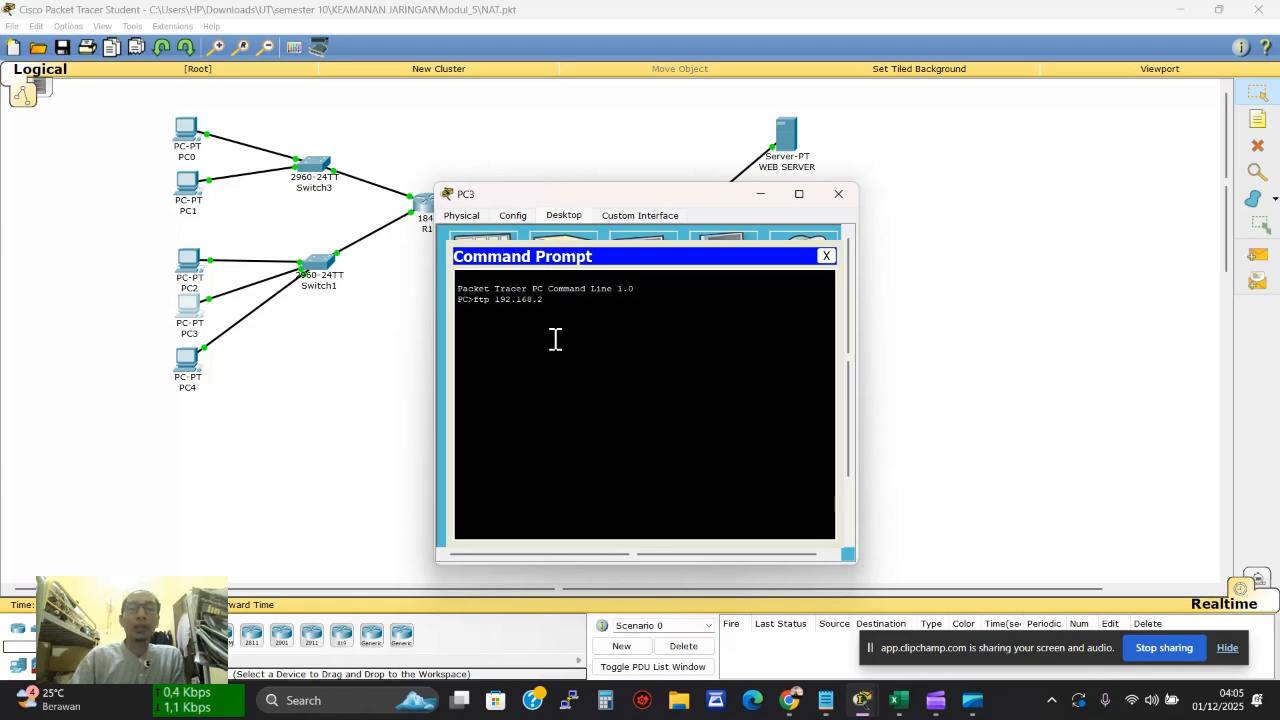
{"action": "key", "text": "Return"}
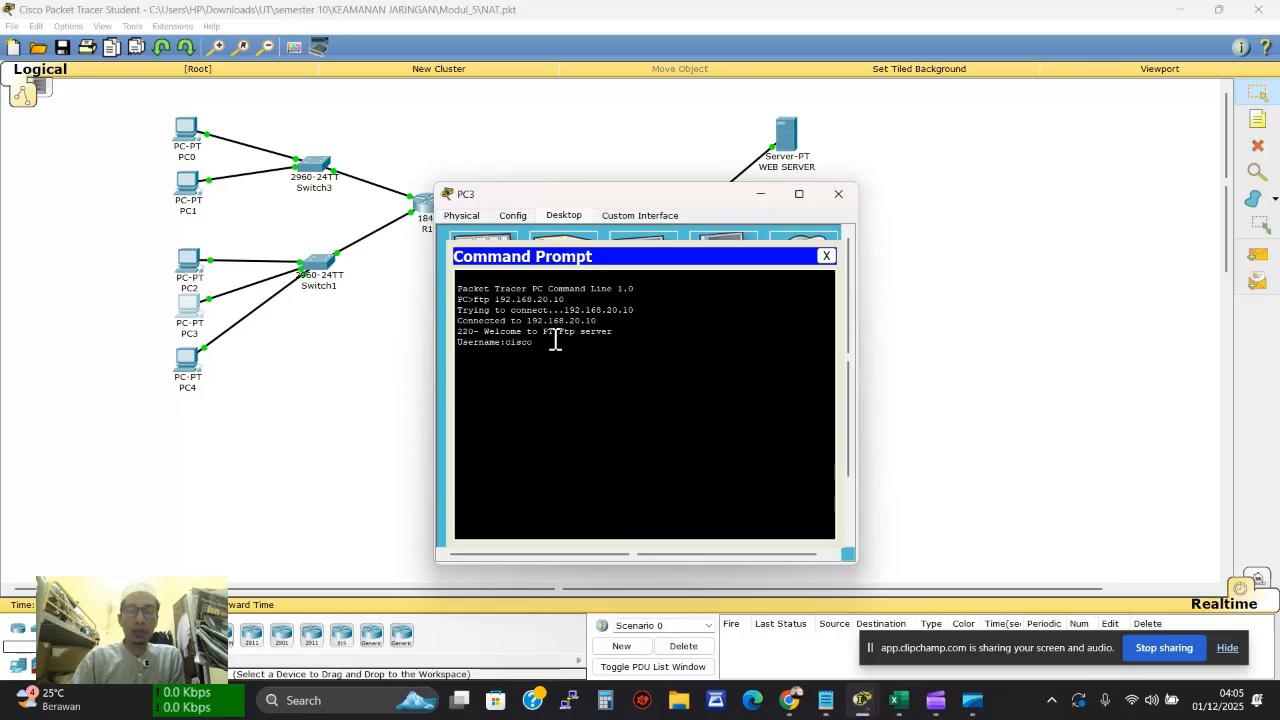
{"action": "key", "text": "Return"}
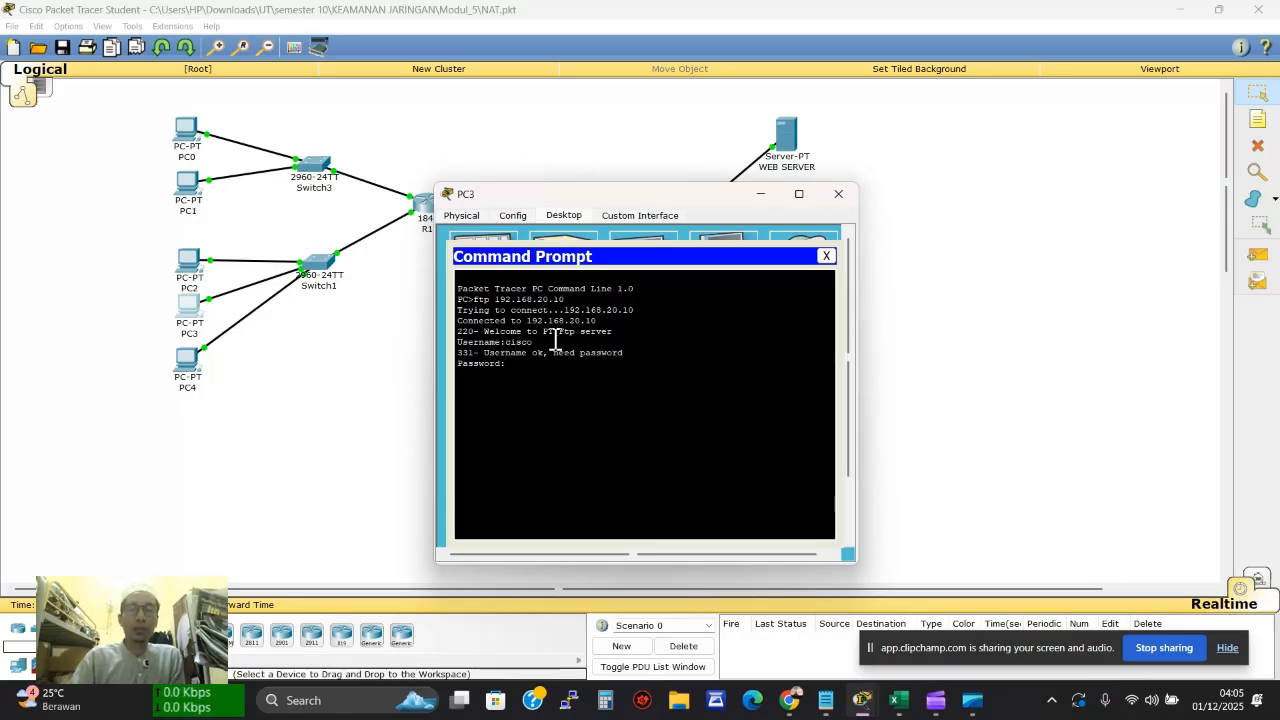
{"action": "key", "text": "Return"}
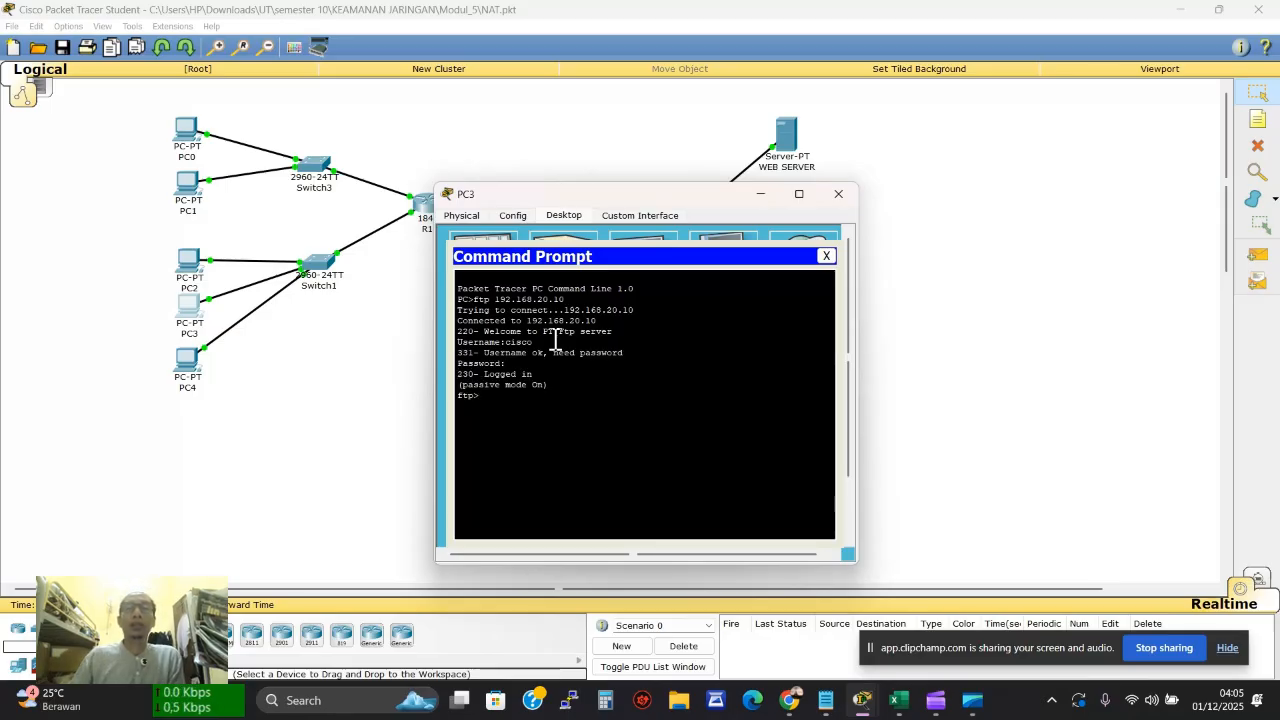
Run netstat on the FTP SERVER to confirm PC3's ESTABLISHED connection from 192.168.10.6
{"action": "left_click", "coordinate": [680, 140]}
{"action": "left_click", "coordinate": [777, 262]}
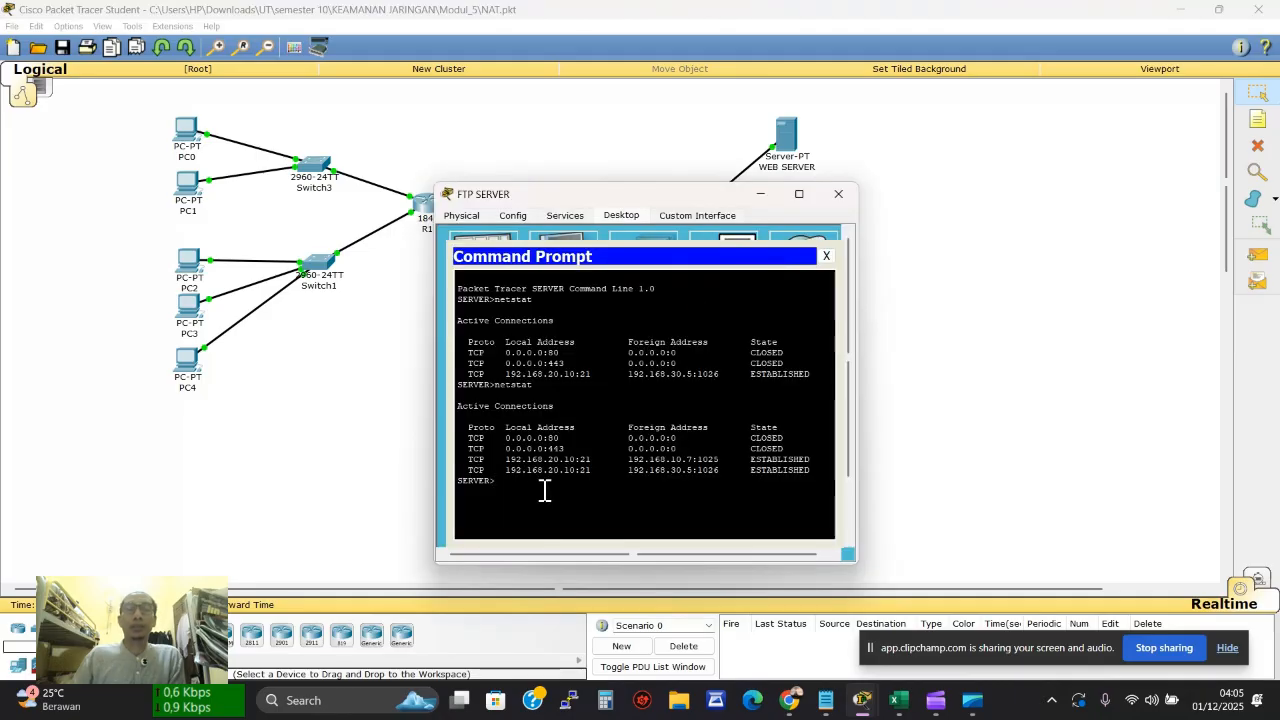
{"action": "key", "text": "Return"}
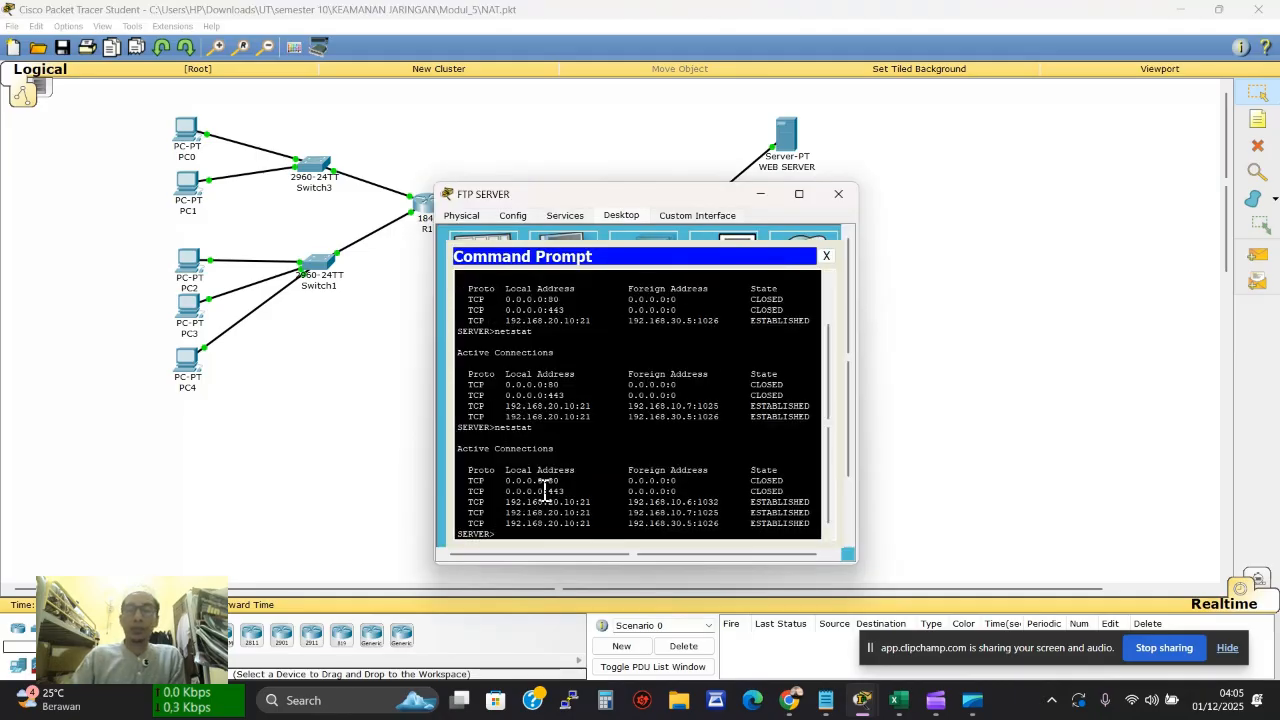
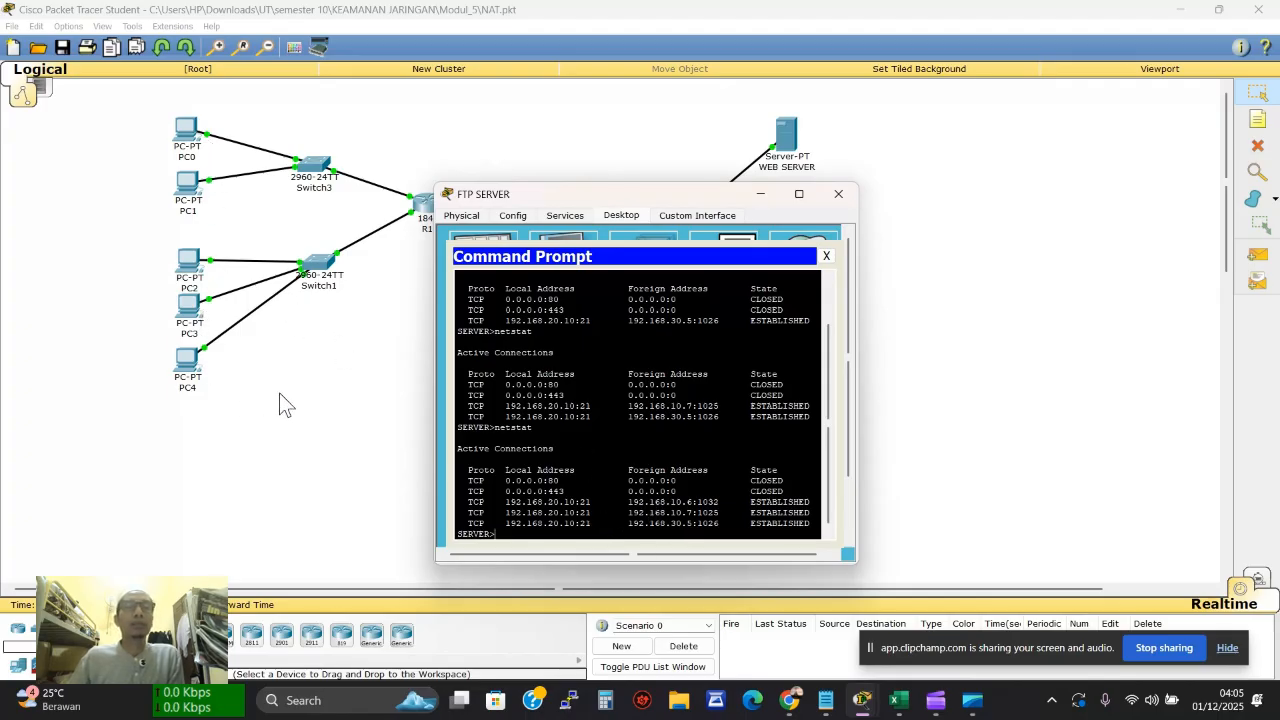
Close the FTP SERVER's command prompt window to return to the network topology
{"action": "left_click", "coordinate": [840, 193]}
{"action": "mouse_move", "coordinate": [196, 147]}
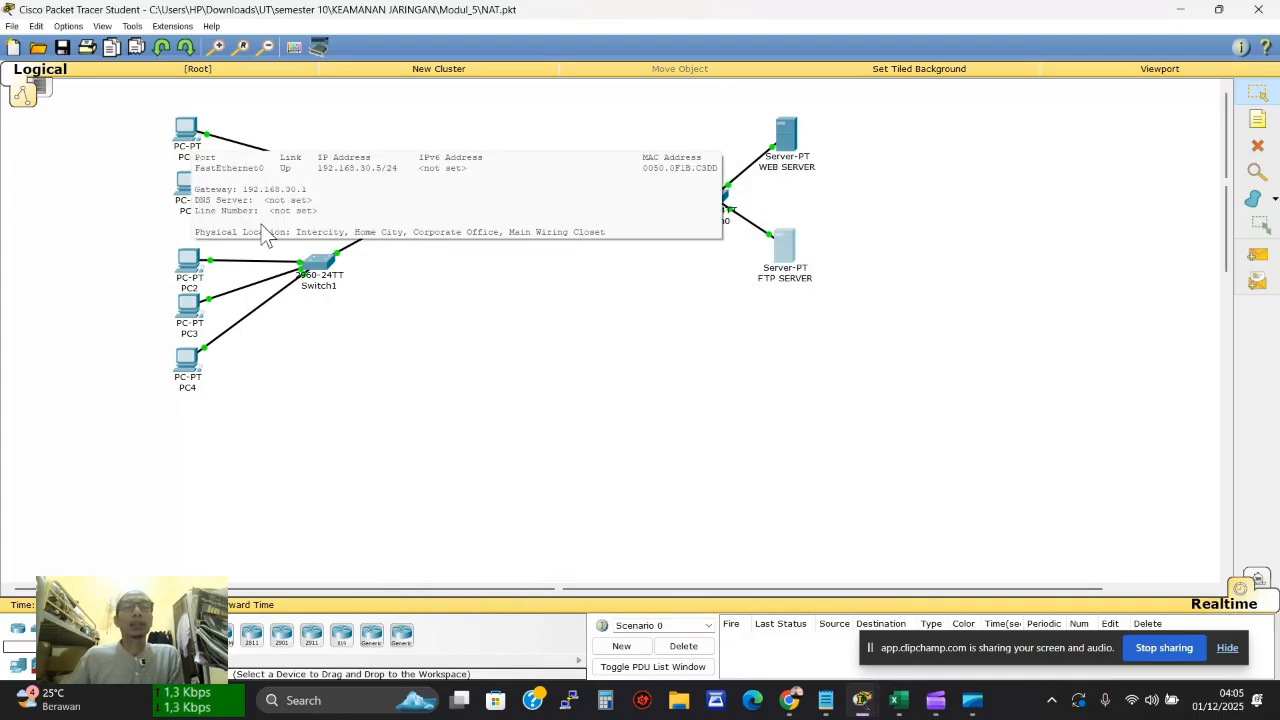
Scroll the PDF lab guide to the R1 NAT configuration commands on page 16
{"action": "left_click", "coordinate": [790, 701]}
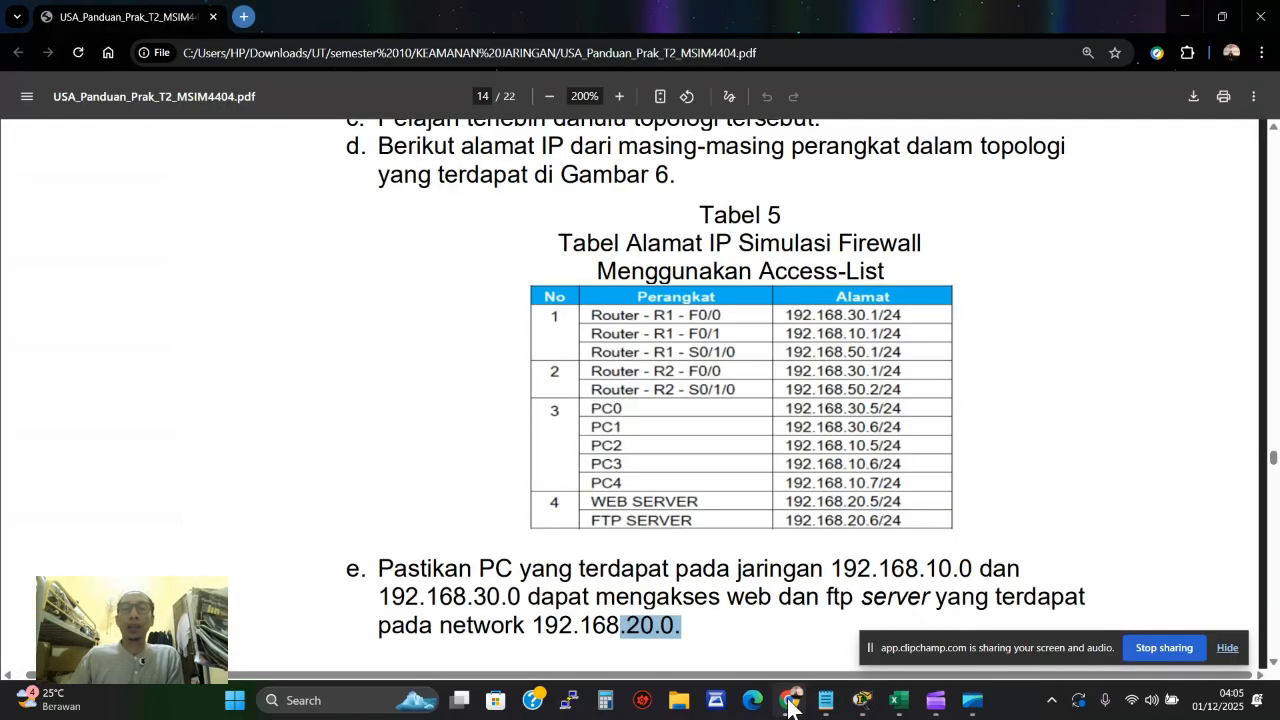
{"action": "scroll", "coordinate": [785, 465], "scroll_direction": "down", "scroll_amount": 6}
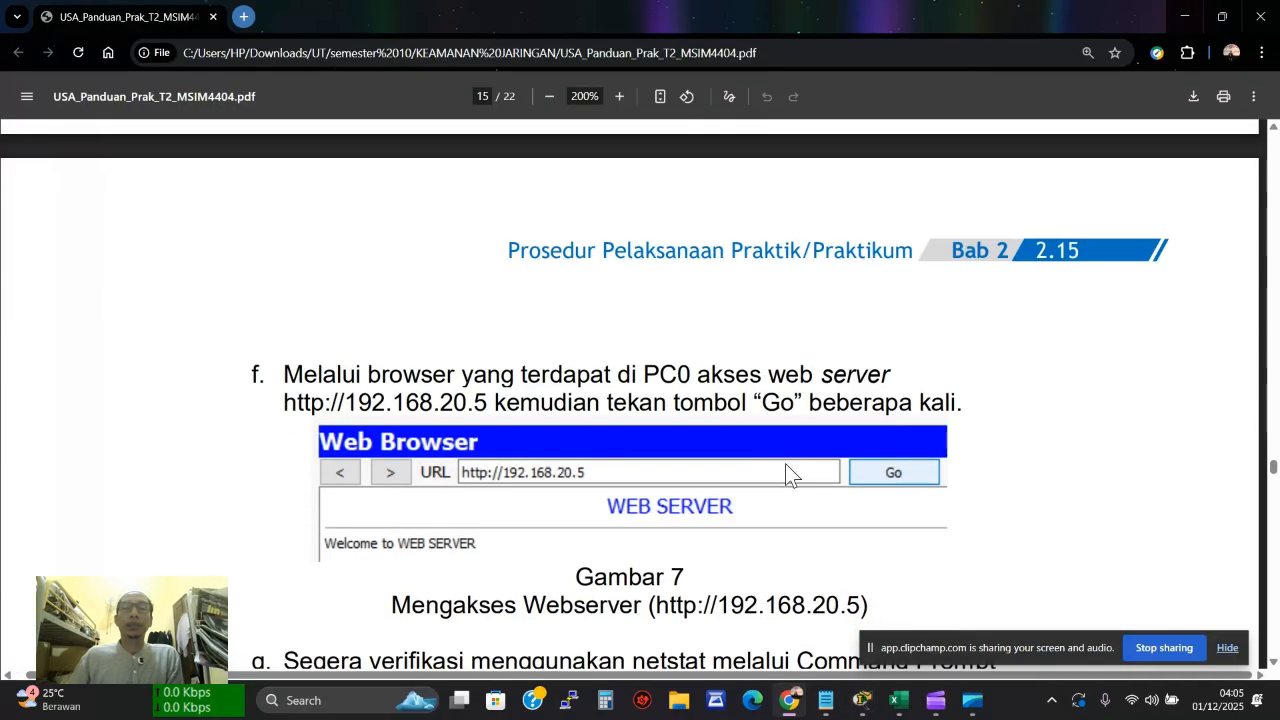
{"action": "scroll", "coordinate": [785, 463], "scroll_direction": "up", "scroll_amount": 3}
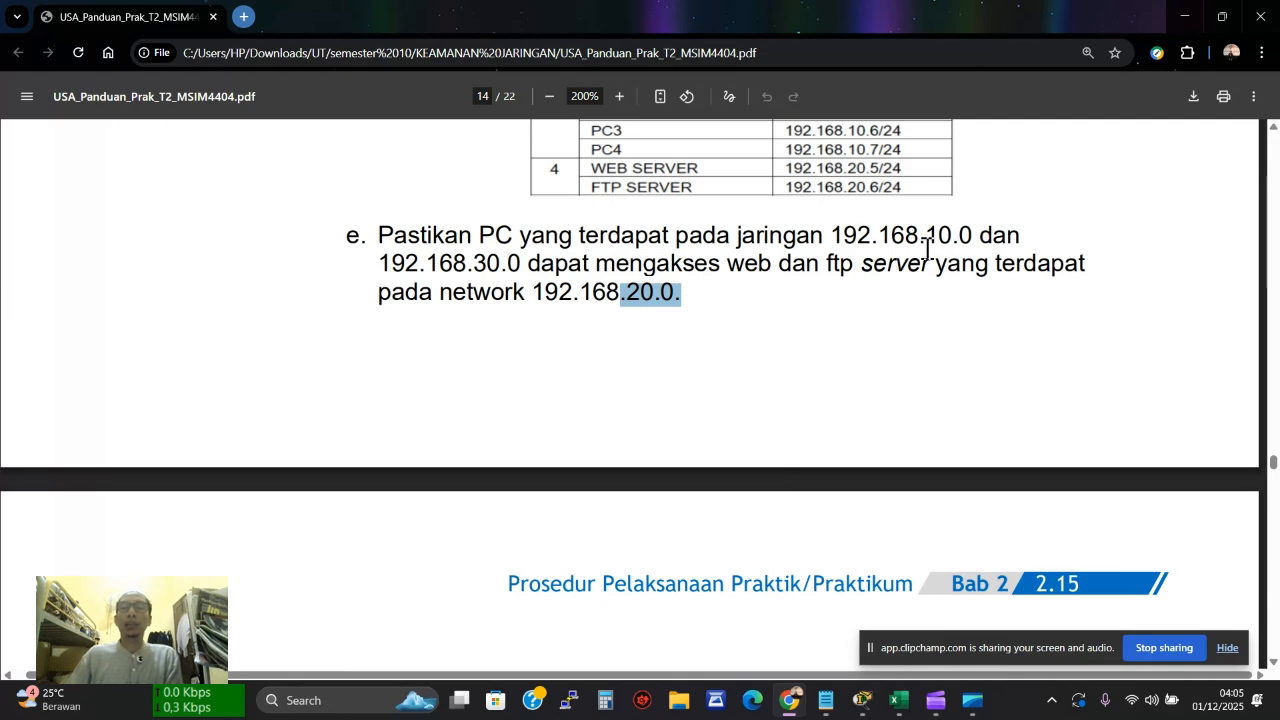
{"action": "scroll", "coordinate": [906, 274], "scroll_direction": "down", "scroll_amount": 3}
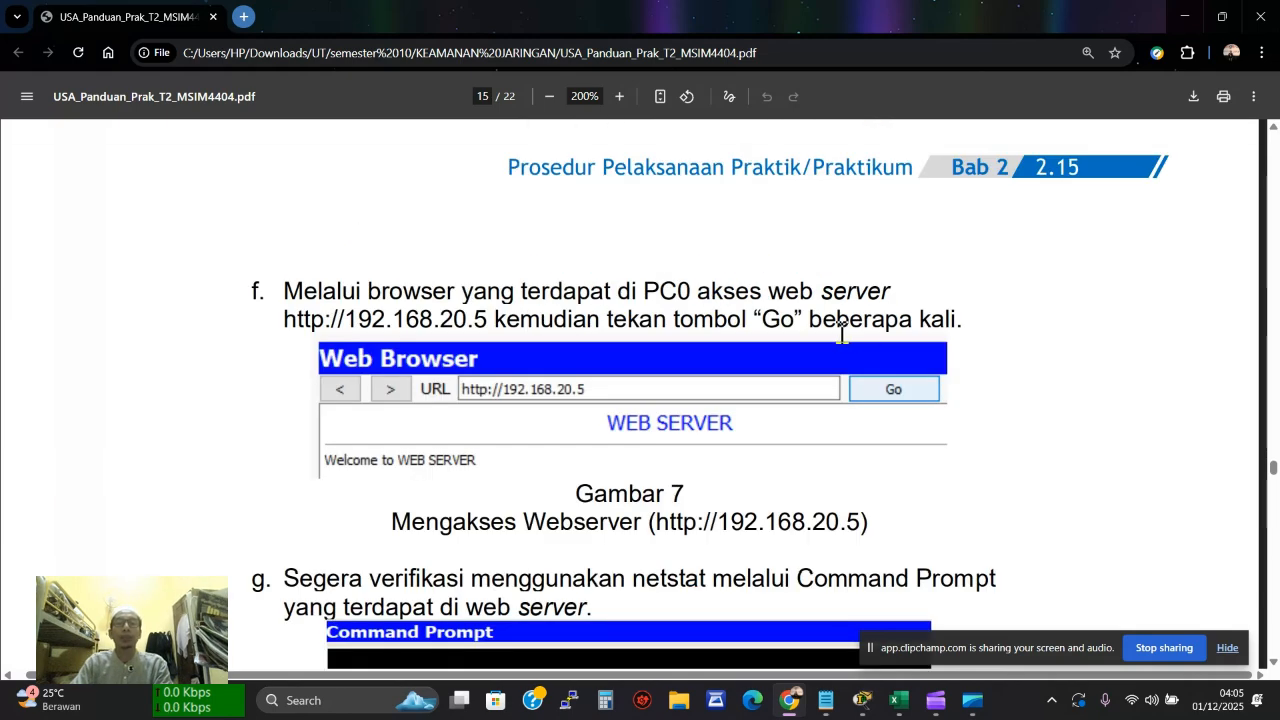
{"action": "scroll", "coordinate": [841, 333], "scroll_direction": "down", "scroll_amount": 10}
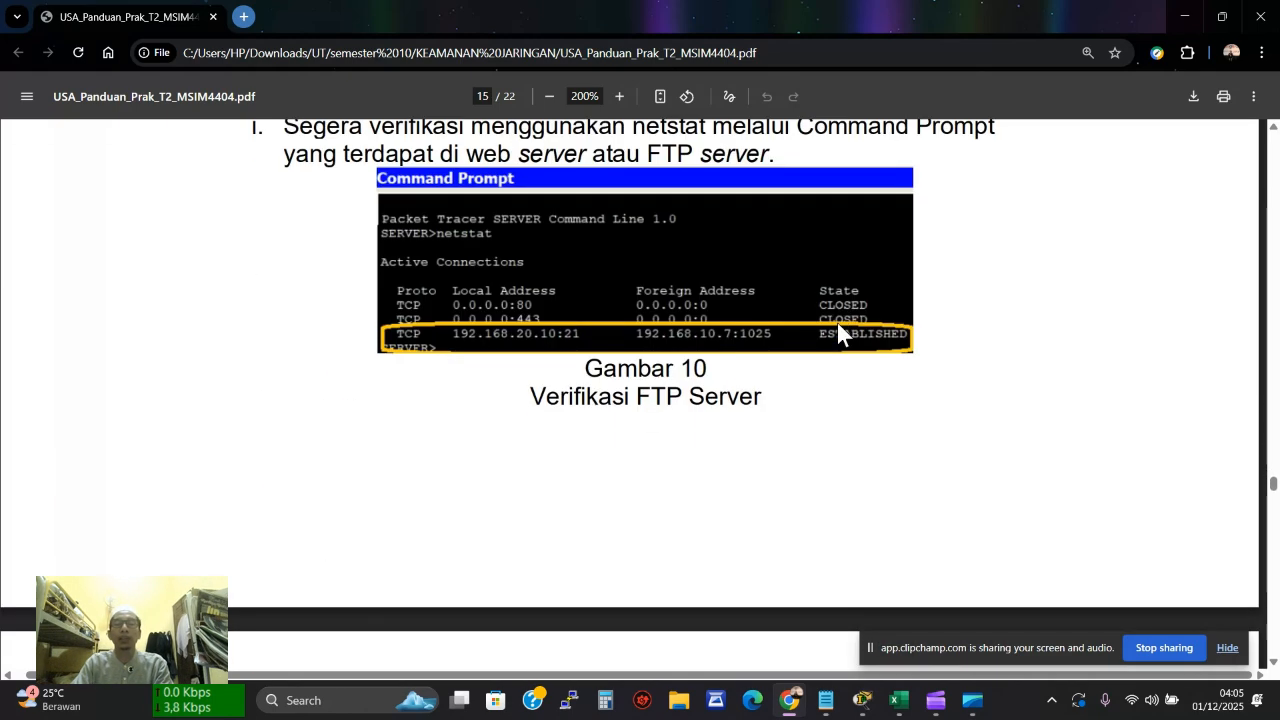
{"action": "scroll", "coordinate": [838, 324], "scroll_direction": "down", "scroll_amount": 8}
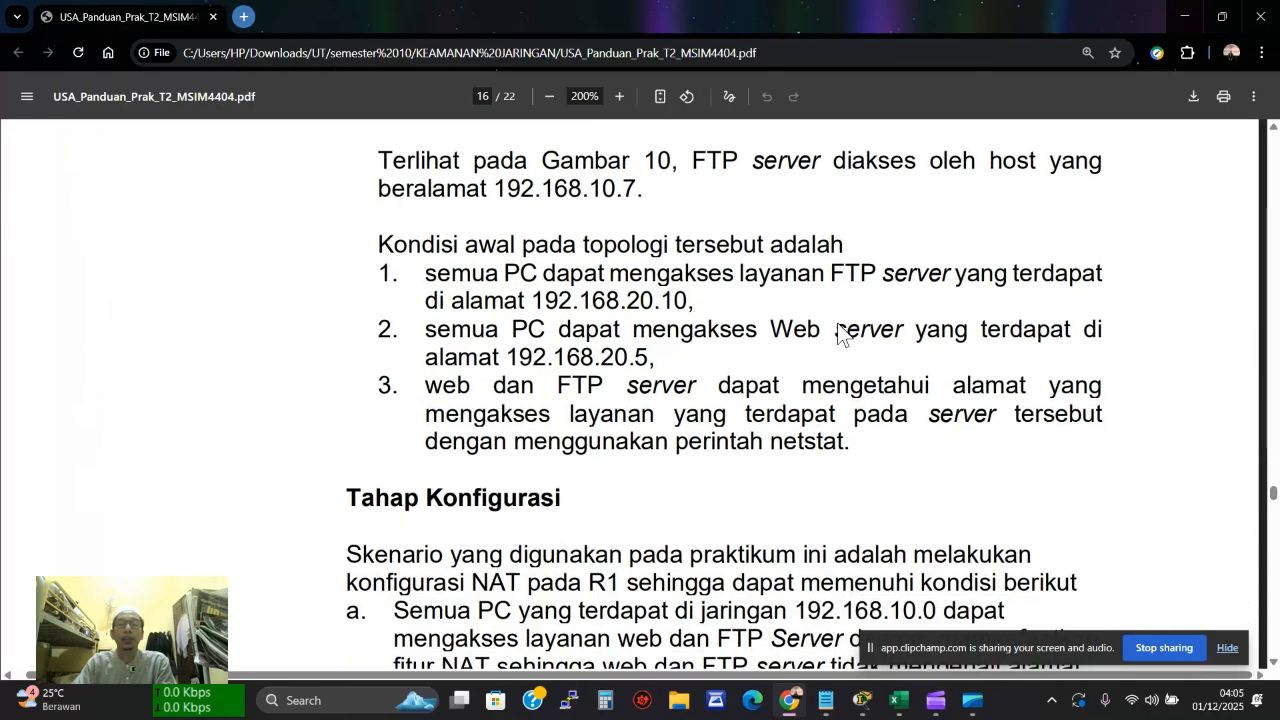
{"action": "scroll", "coordinate": [838, 331], "scroll_direction": "down", "scroll_amount": 5}
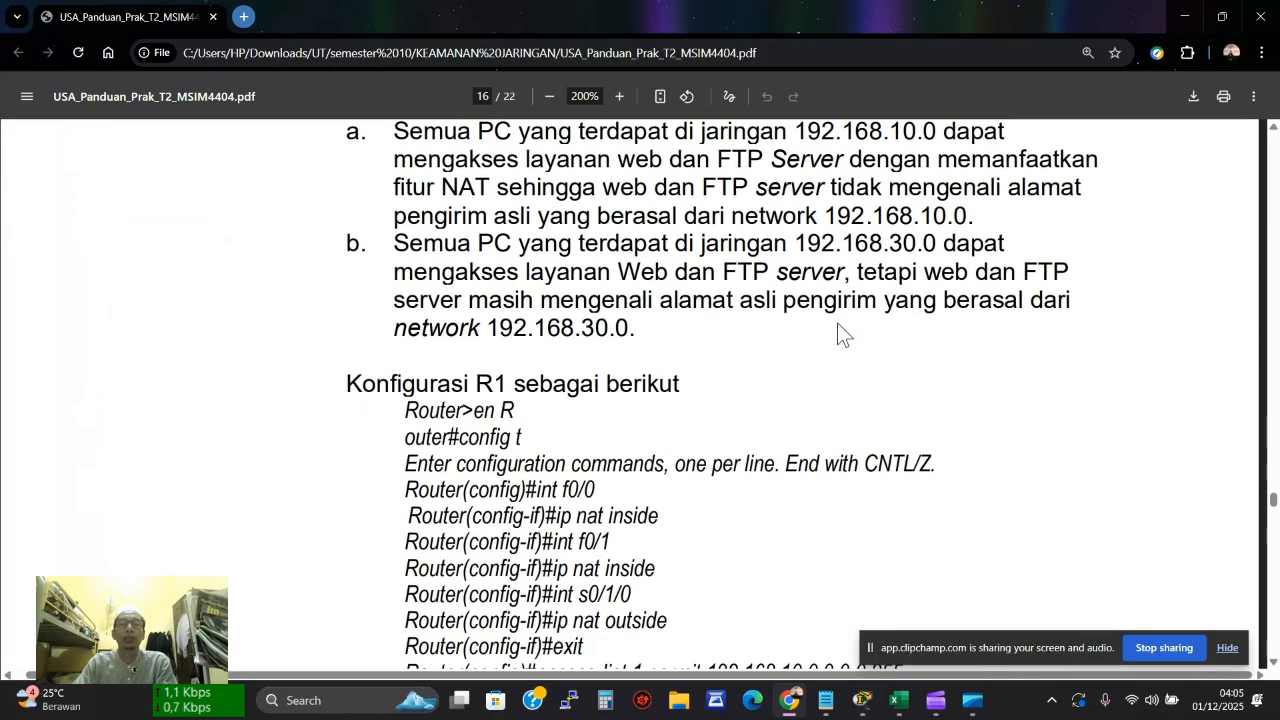
{"action": "scroll", "coordinate": [841, 333], "scroll_direction": "down", "scroll_amount": 1}
{"action": "scroll", "coordinate": [838, 331], "scroll_direction": "down", "scroll_amount": 1}
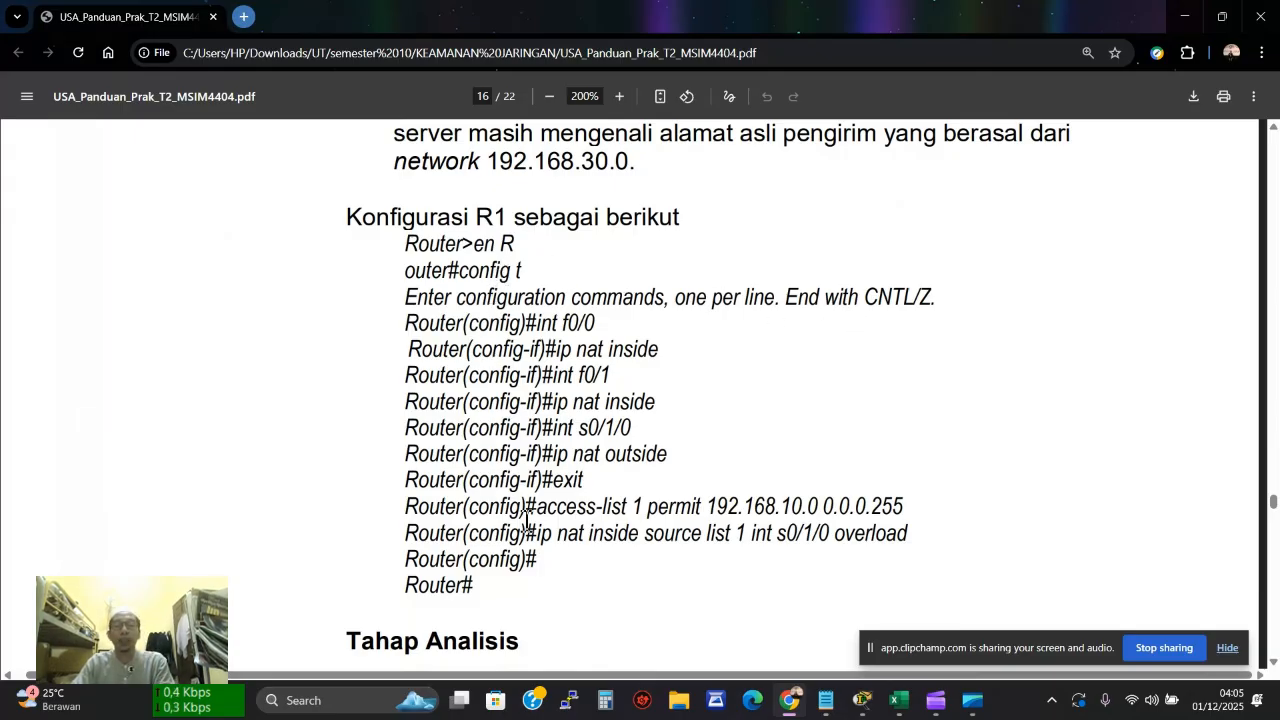
Close PC0's web browser and device window, then close the PC3 window
{"action": "mouse_move", "coordinate": [866, 706]}
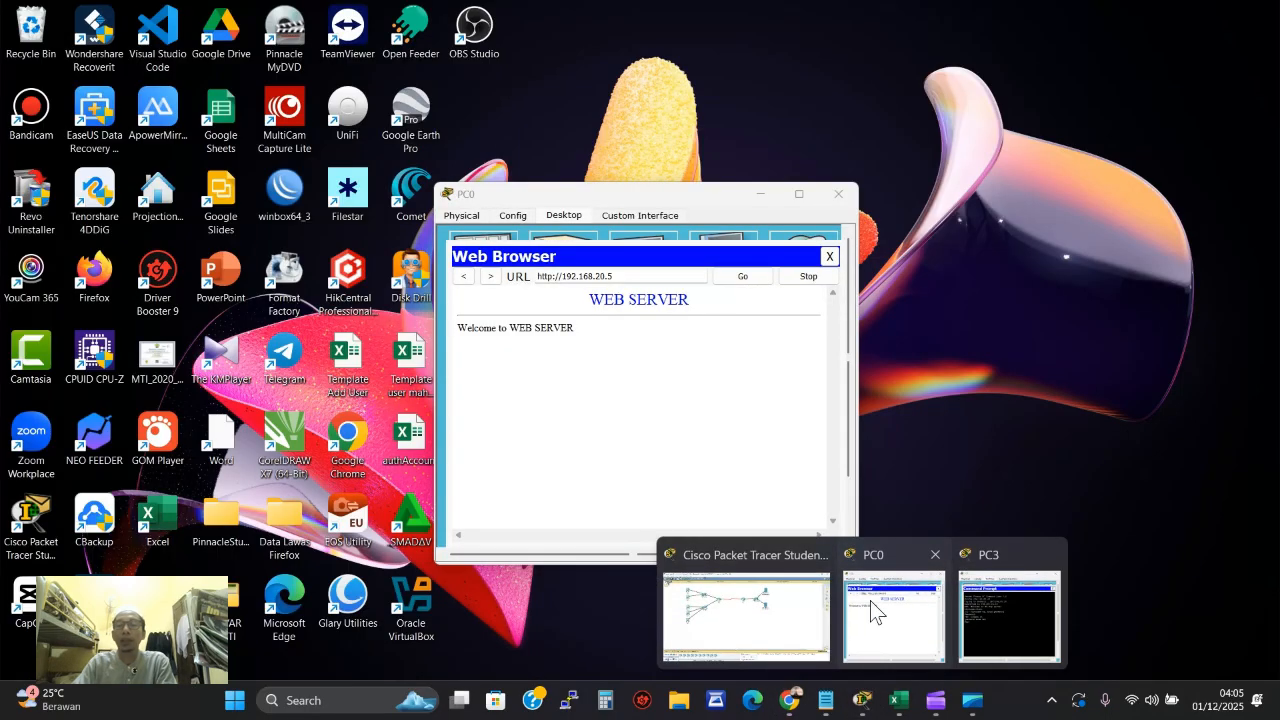
{"action": "left_click", "coordinate": [872, 610]}
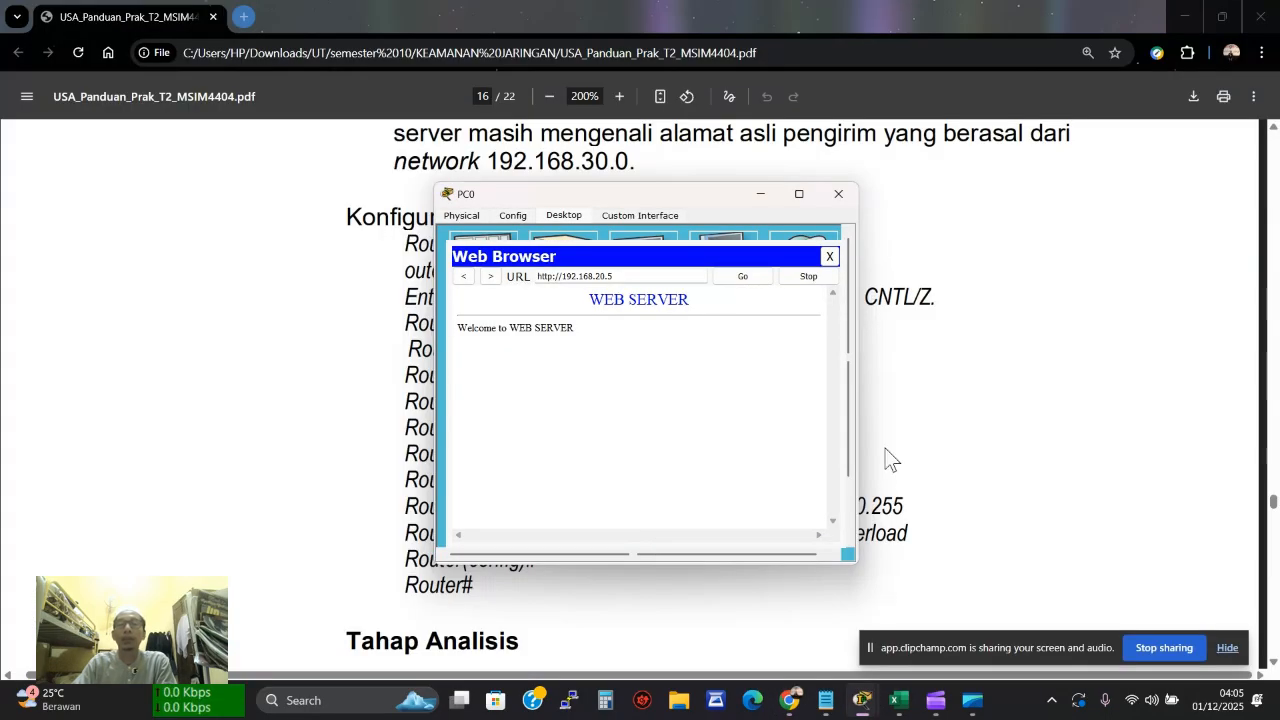
{"action": "left_click", "coordinate": [829, 256]}
{"action": "left_click", "coordinate": [837, 194]}
{"action": "mouse_move", "coordinate": [862, 700]}
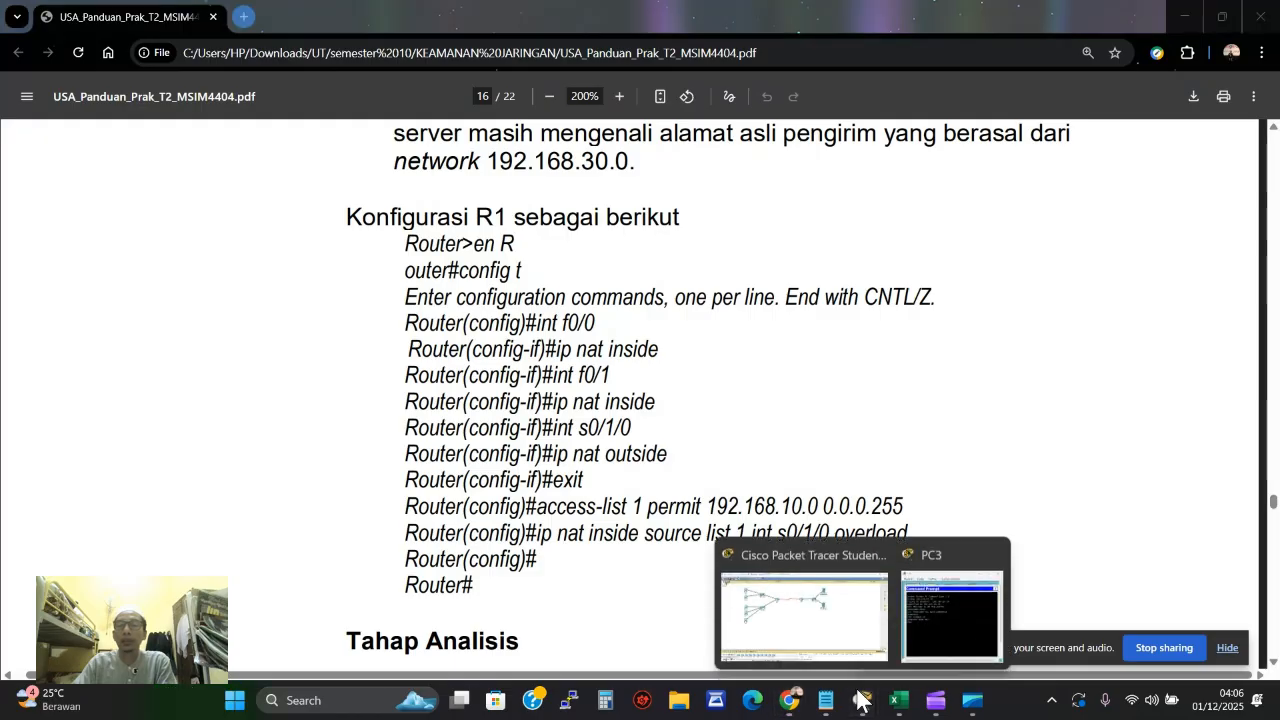
{"action": "left_click", "coordinate": [993, 558]}
Open R1's CLI beside the Notepad notes listing the NAT commands
{"action": "left_click", "coordinate": [827, 595]}
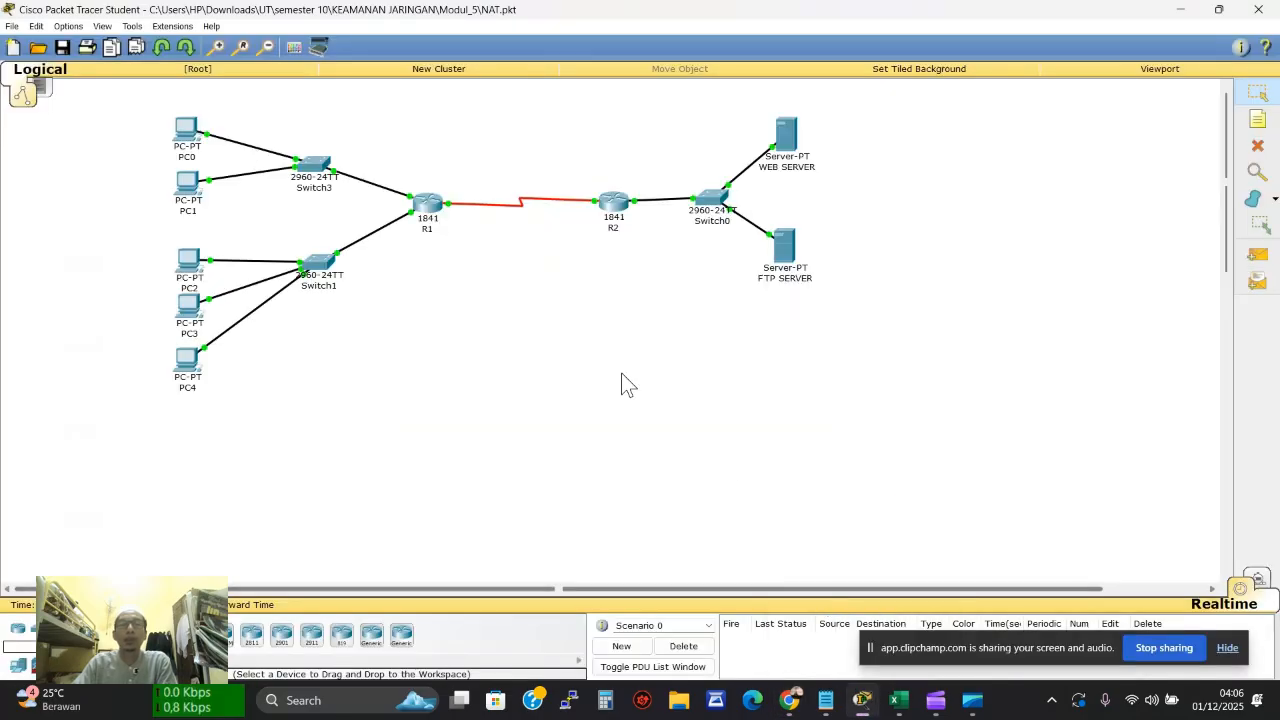
{"action": "left_click", "coordinate": [430, 212]}
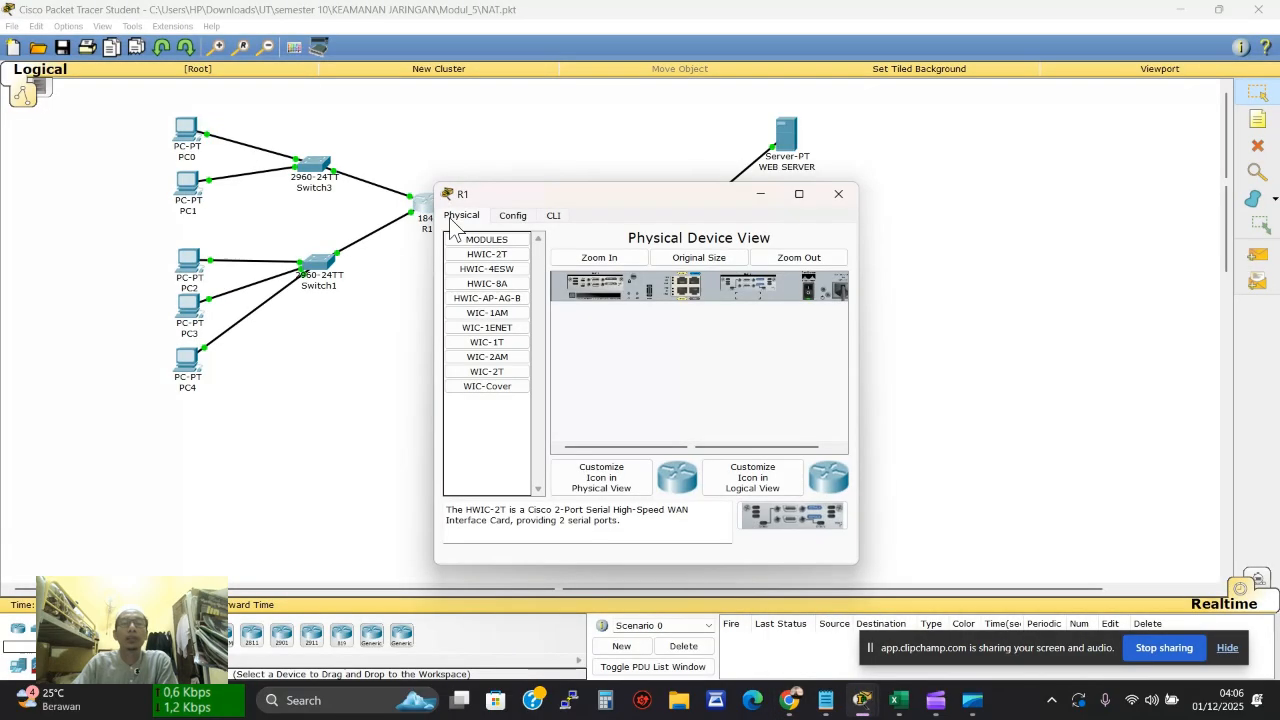
{"action": "left_click", "coordinate": [554, 216]}
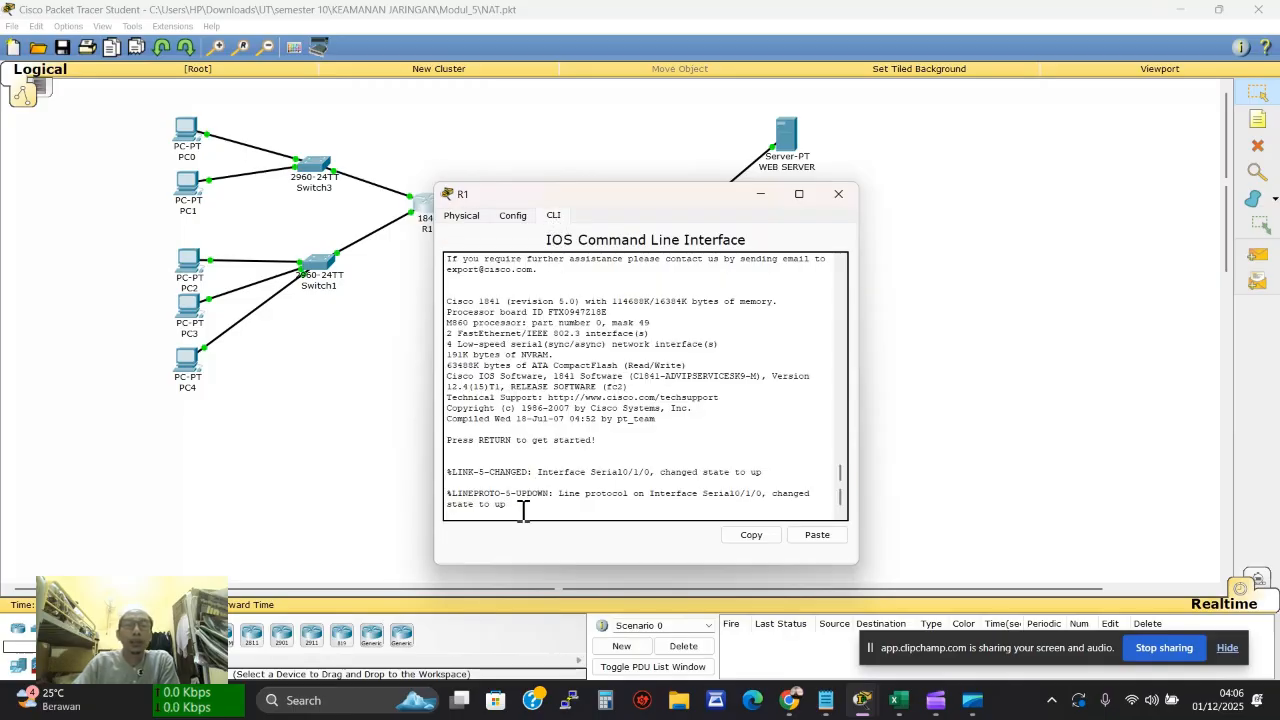
{"action": "left_click", "coordinate": [825, 700]}
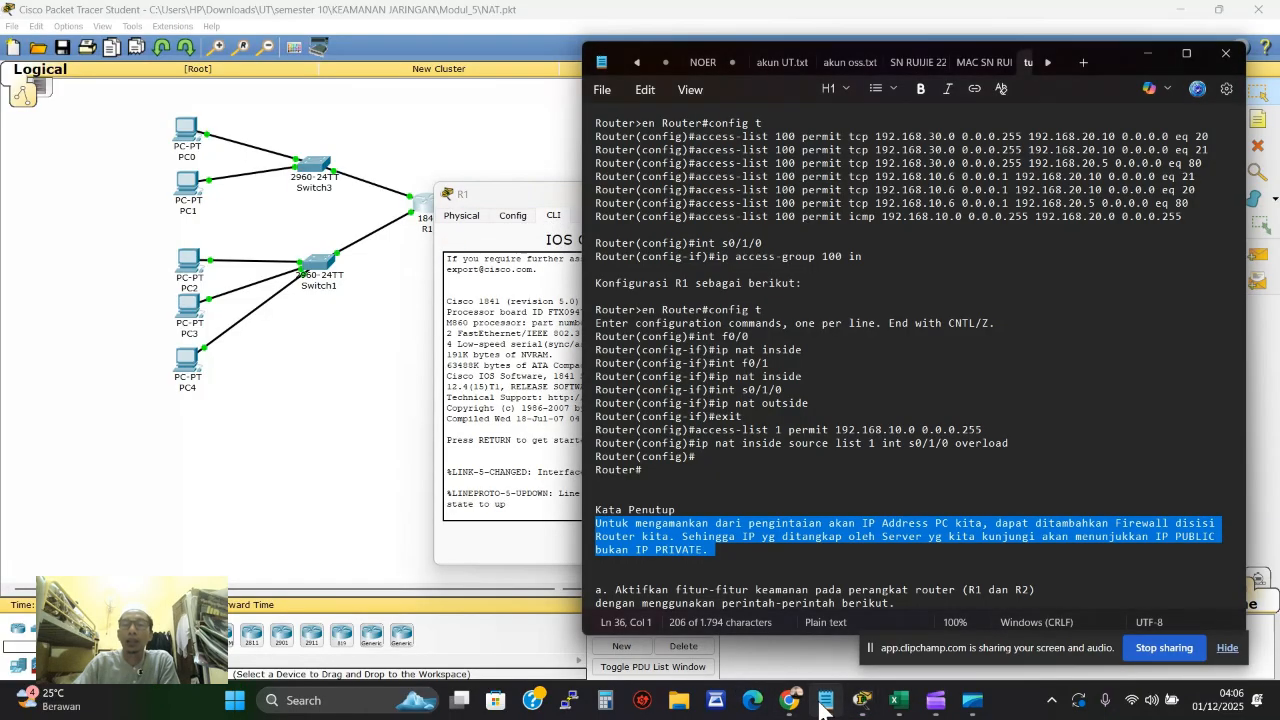
{"action": "left_click", "coordinate": [840, 377]}
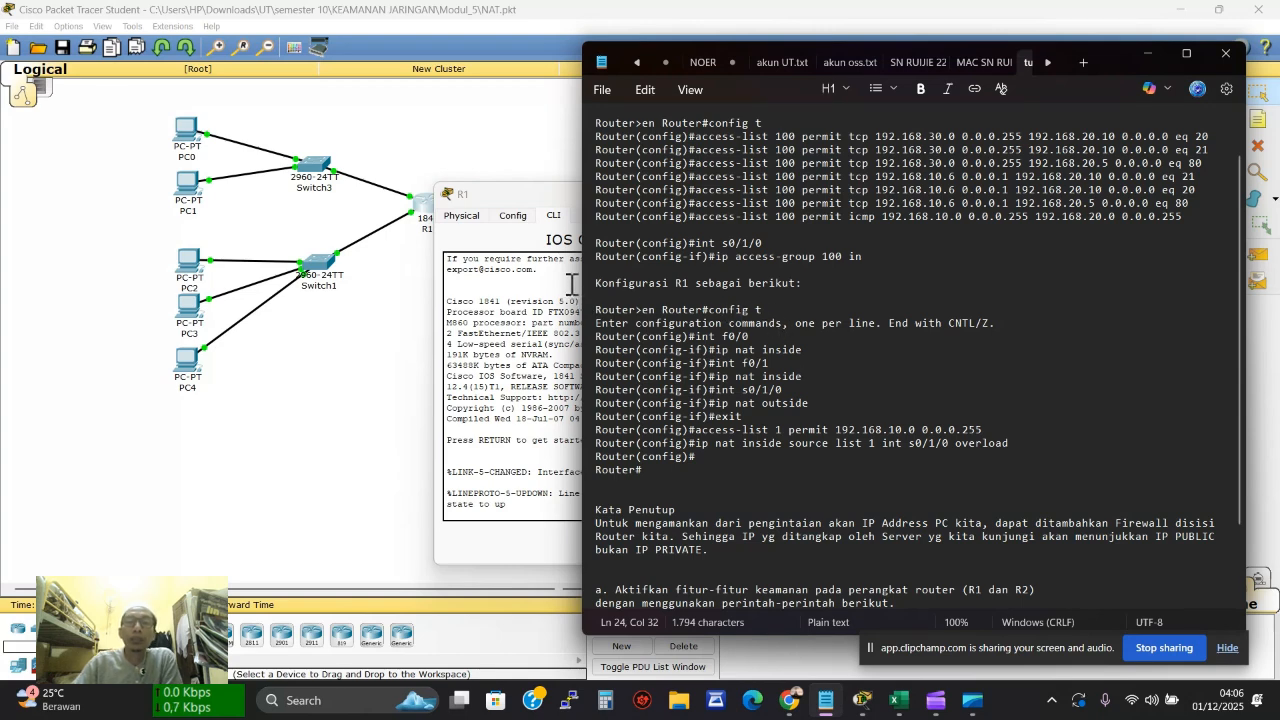
Enter privileged mode on R1 with 'en' and select 'int f0/0' in the notes
{"action": "left_click", "coordinate": [503, 524]}
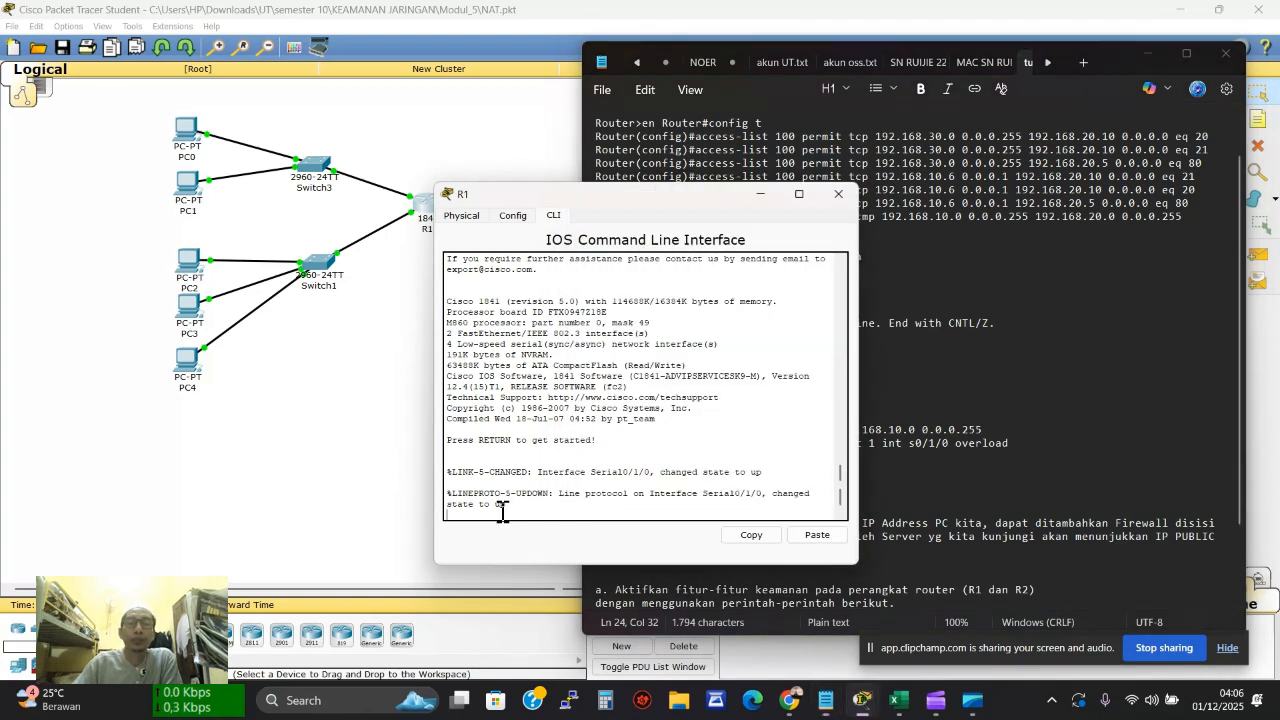
{"action": "key", "text": "Return"}
{"action": "type", "text": "er>e"}
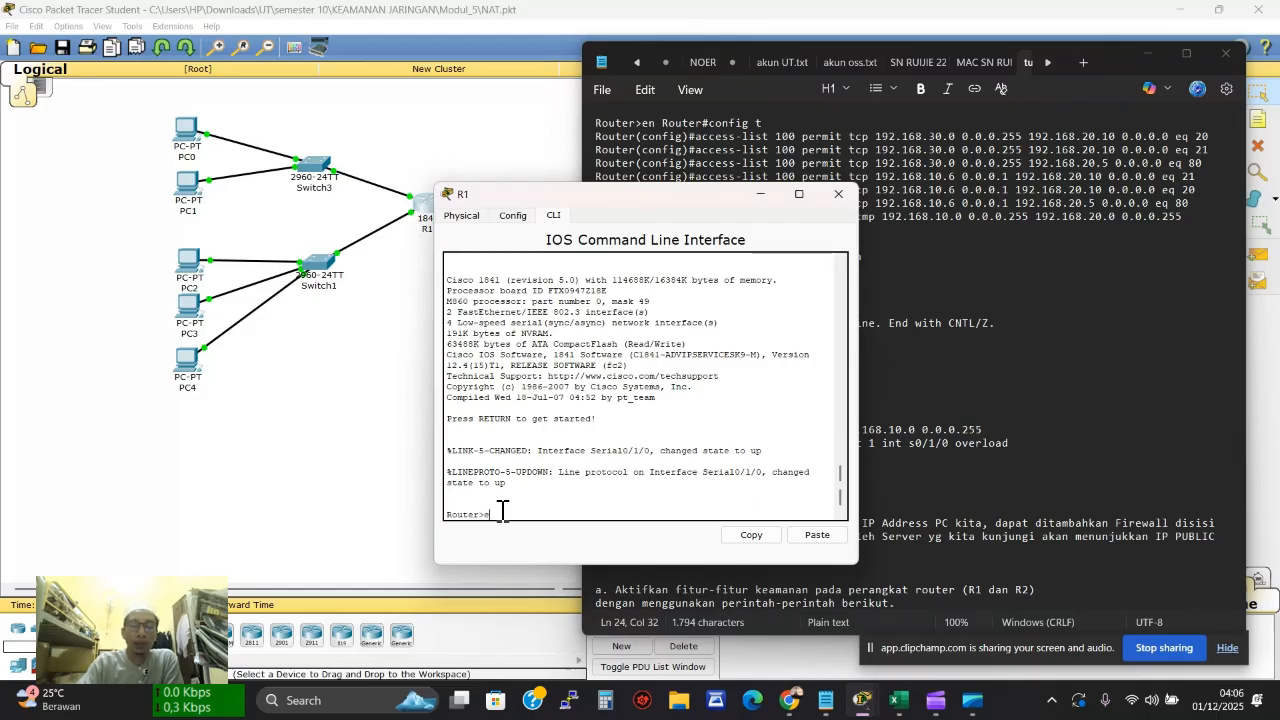
{"action": "type", "text": "n"}
{"action": "key", "text": "Return"}
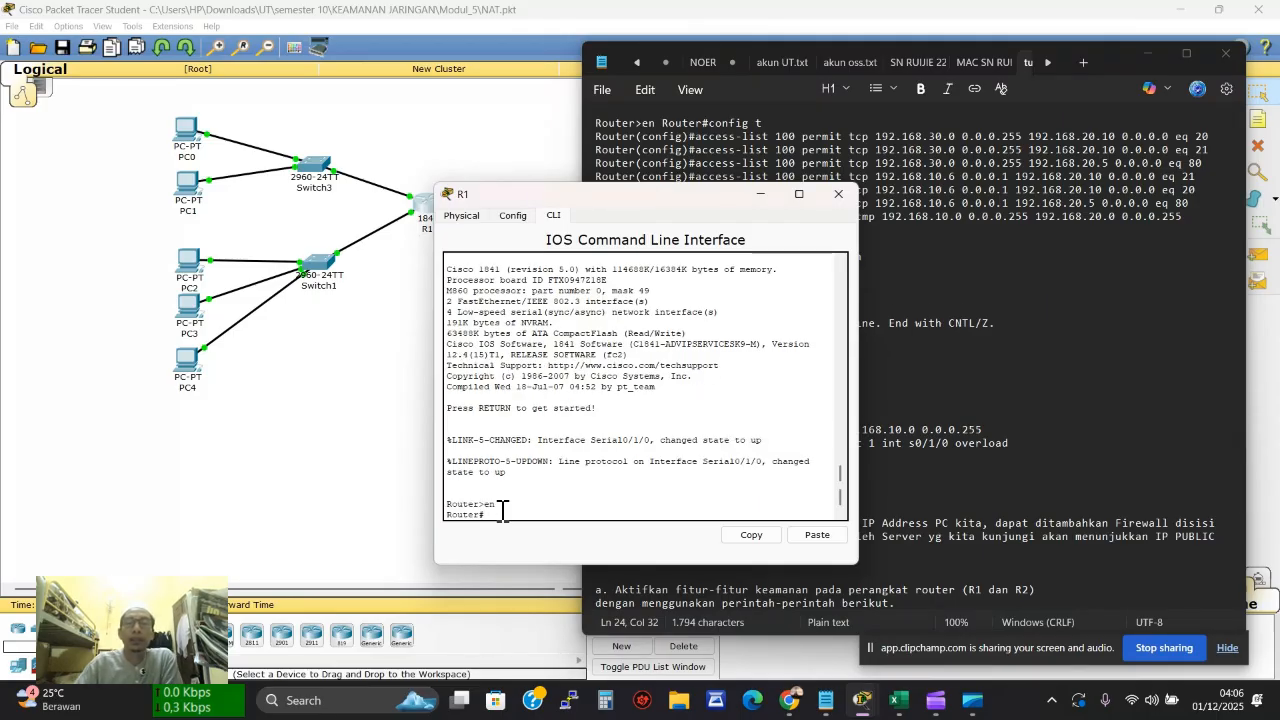
{"action": "key", "text": "alt+Tab"}
{"action": "left_click_drag", "start_coordinate": [524, 190], "coordinate": [231, 197]}
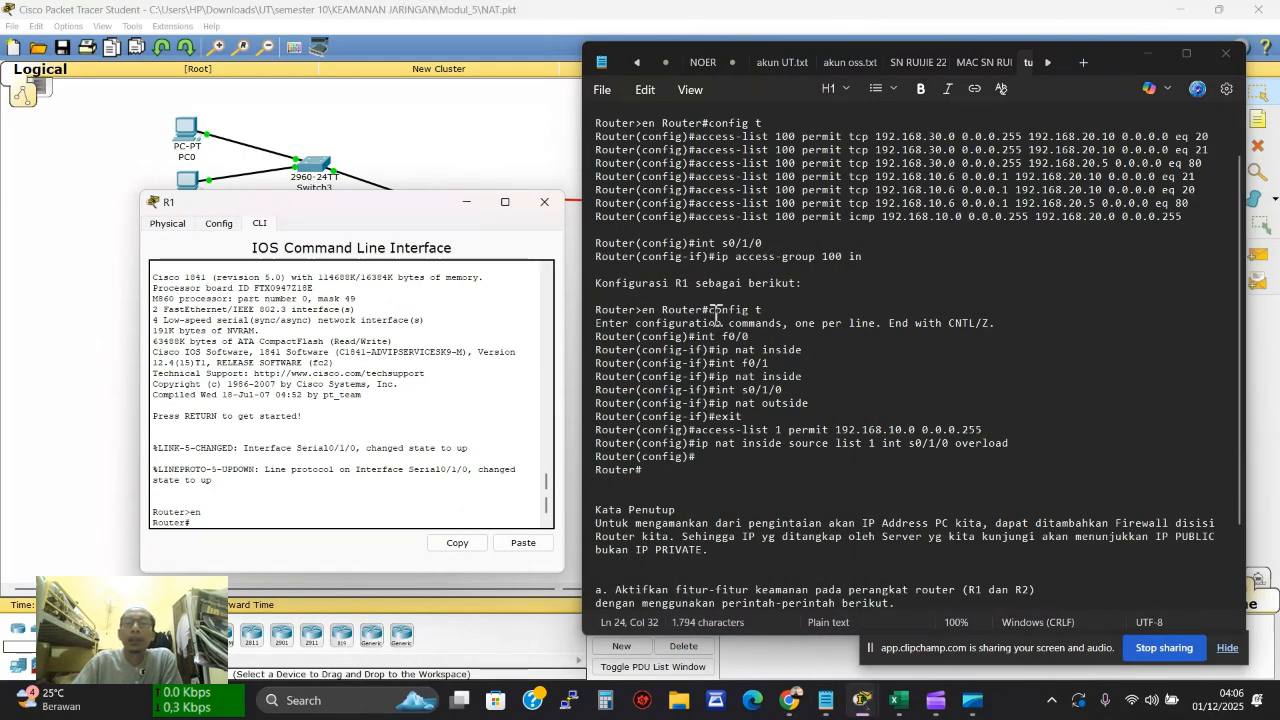
{"action": "left_click_drag", "start_coordinate": [697, 337], "coordinate": [596, 351]}
{"action": "key", "text": "ctrl+c"}
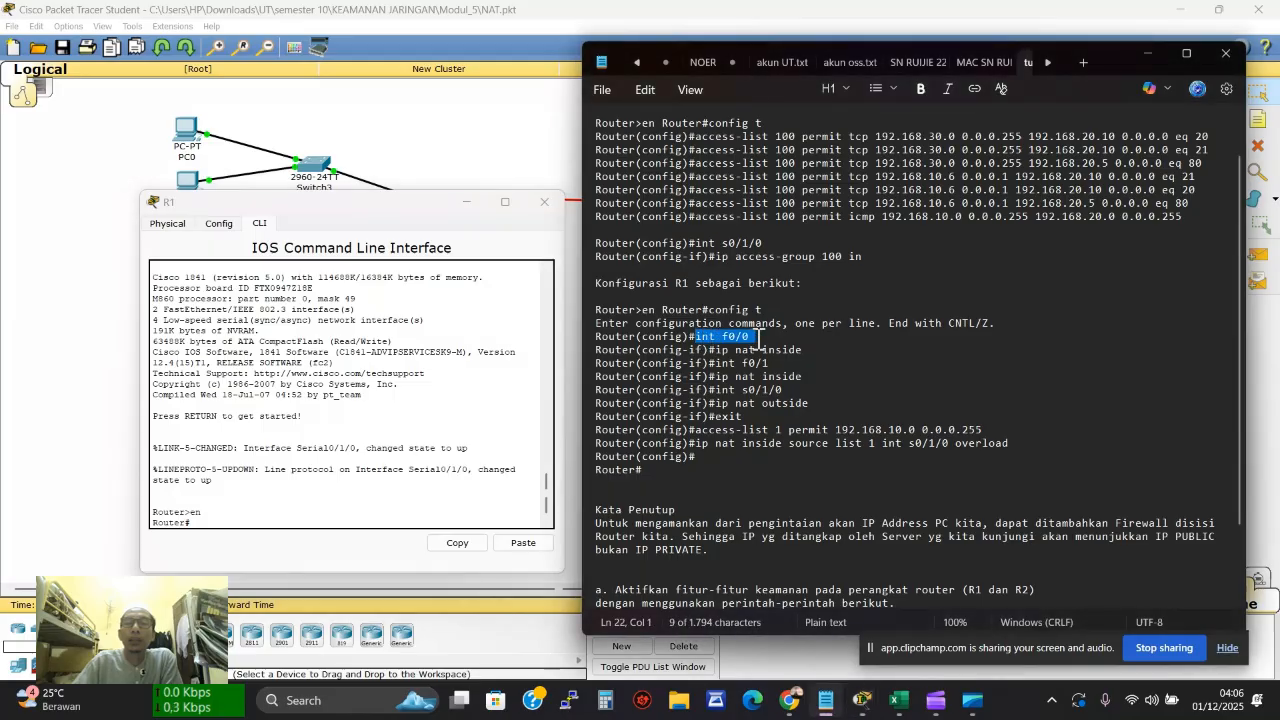
Paste the 'int f0/0' command from the notes into R1's CLI and run it
{"action": "left_click", "coordinate": [329, 514]}
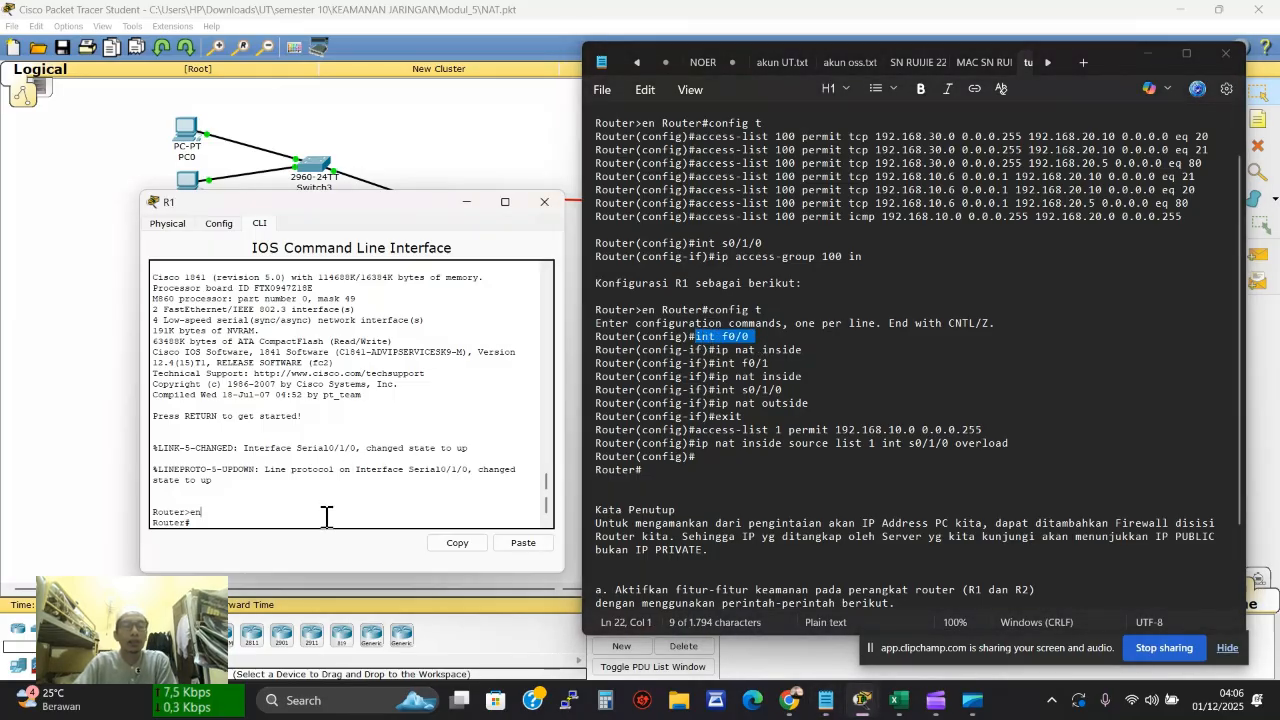
{"action": "left_click", "coordinate": [527, 546]}
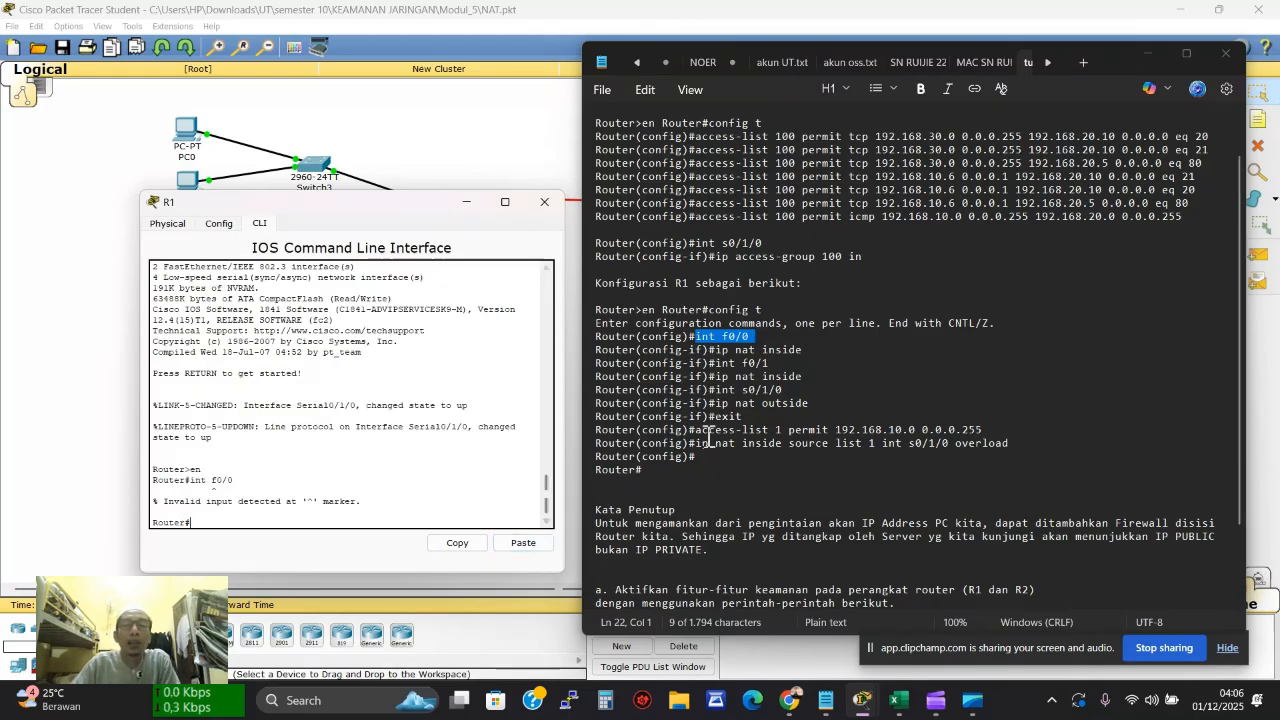
{"action": "left_click", "coordinate": [743, 340]}
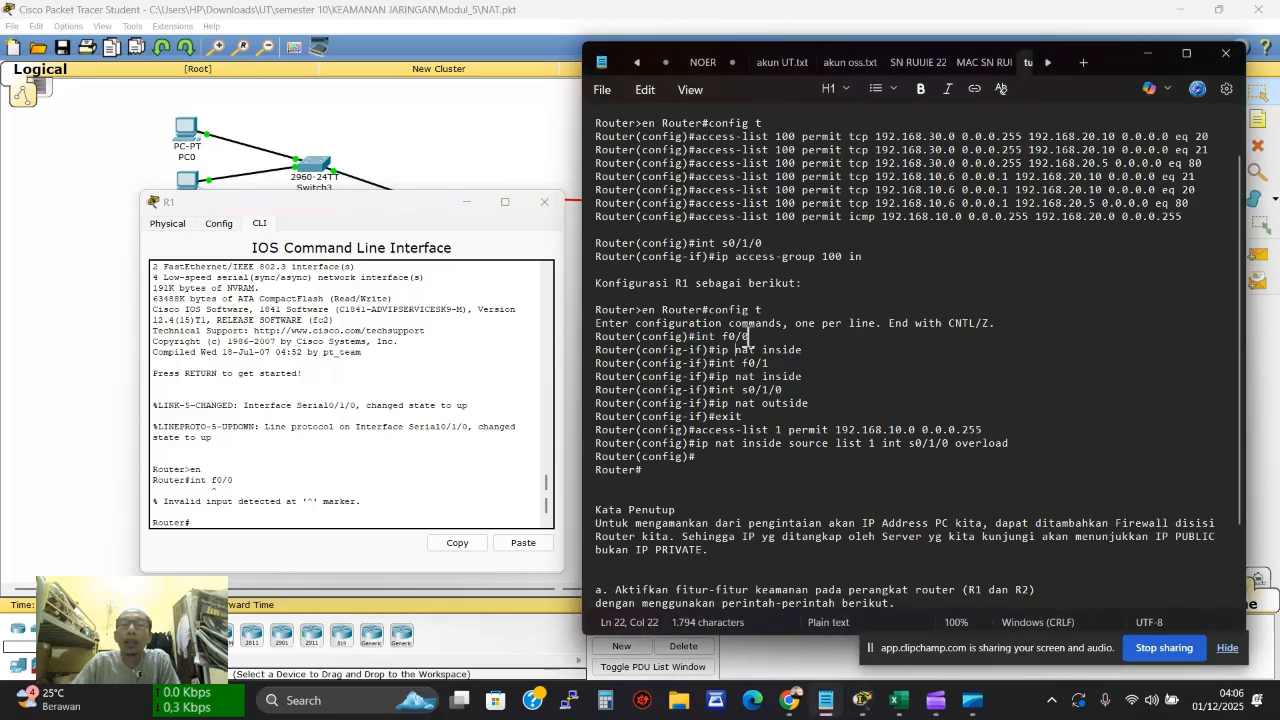
{"action": "left_click", "coordinate": [752, 337]}
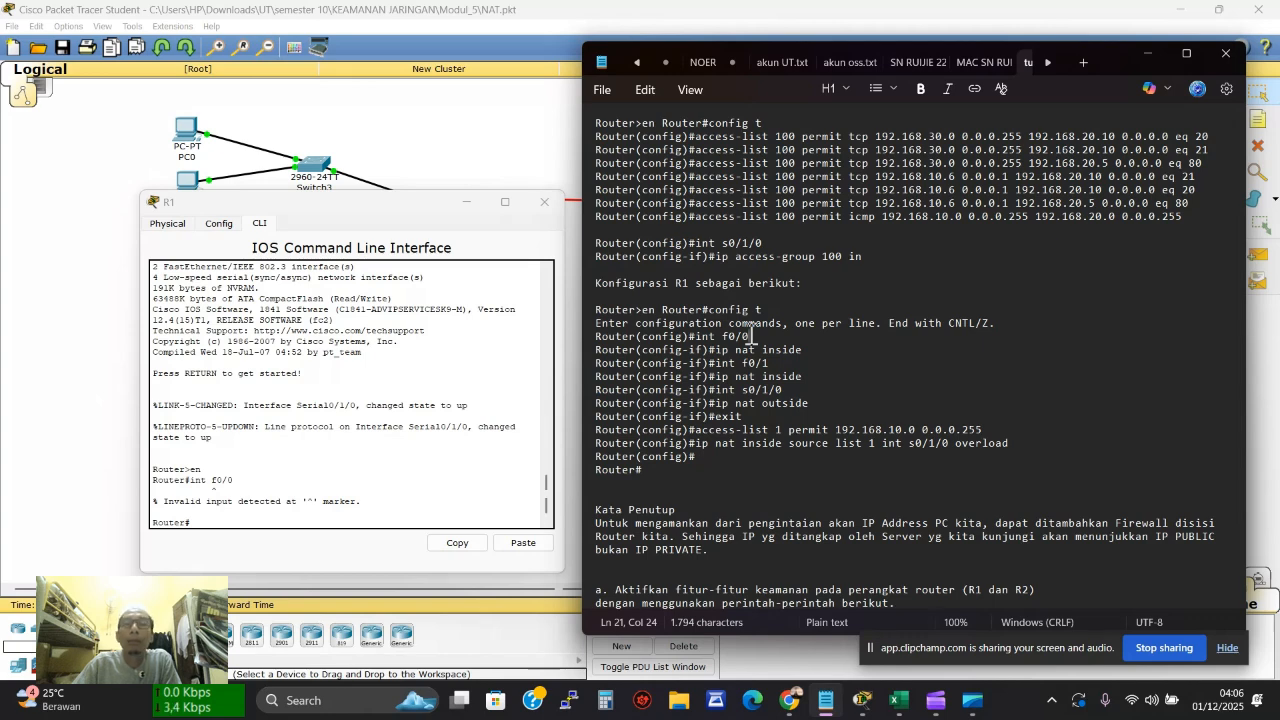
{"action": "left_click_drag", "start_coordinate": [752, 337], "coordinate": [702, 336]}
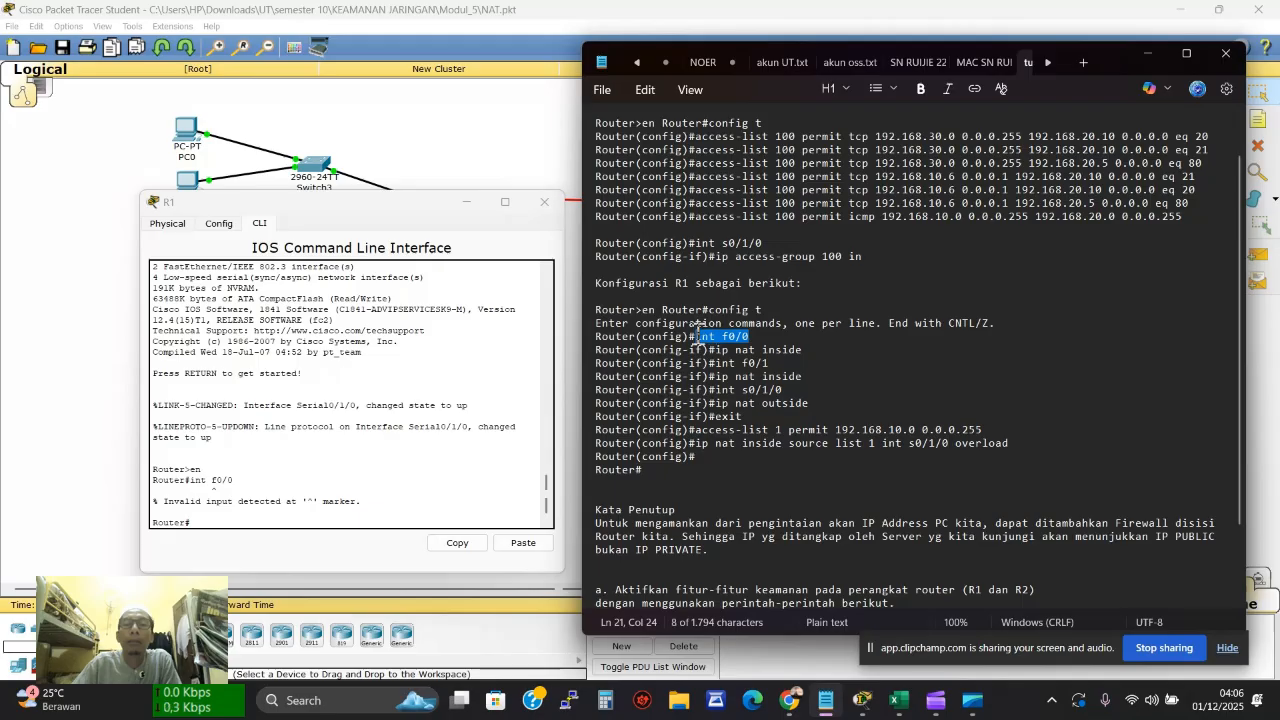
{"action": "left_click", "coordinate": [255, 527]}
{"action": "left_click", "coordinate": [524, 541]}
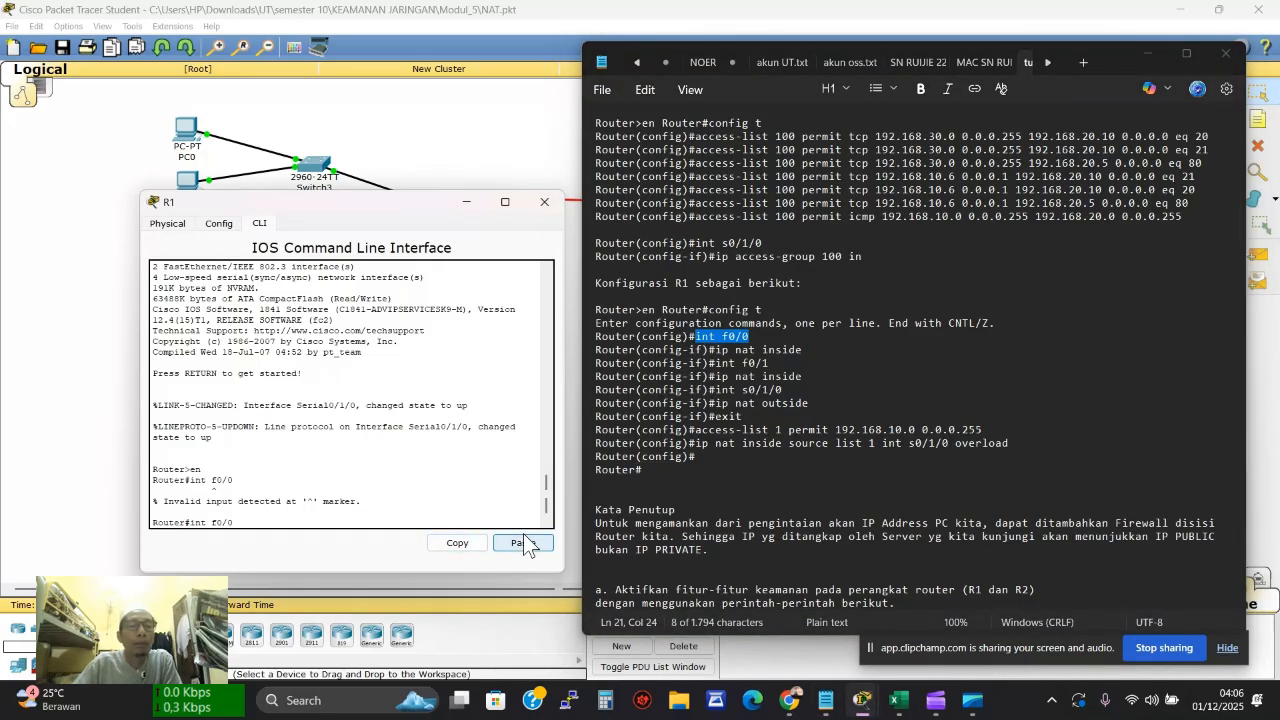
{"action": "key", "text": "Return"}
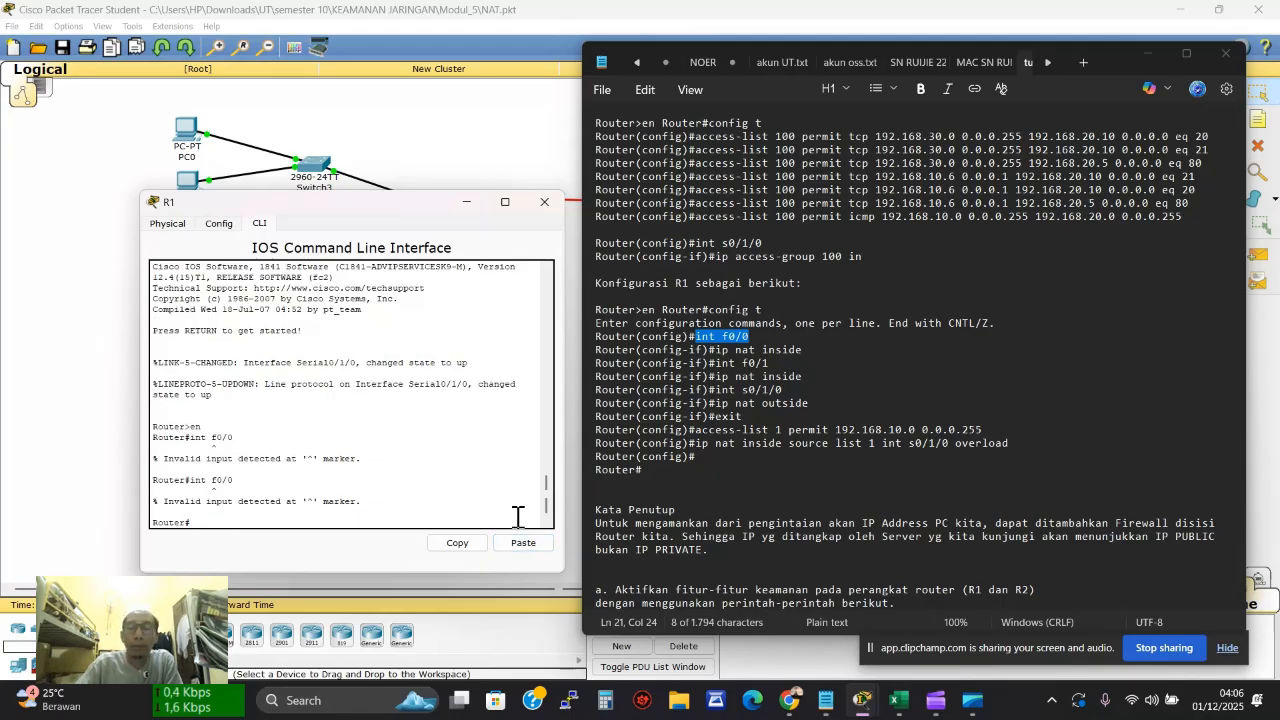
{"action": "key", "text": "Return"}
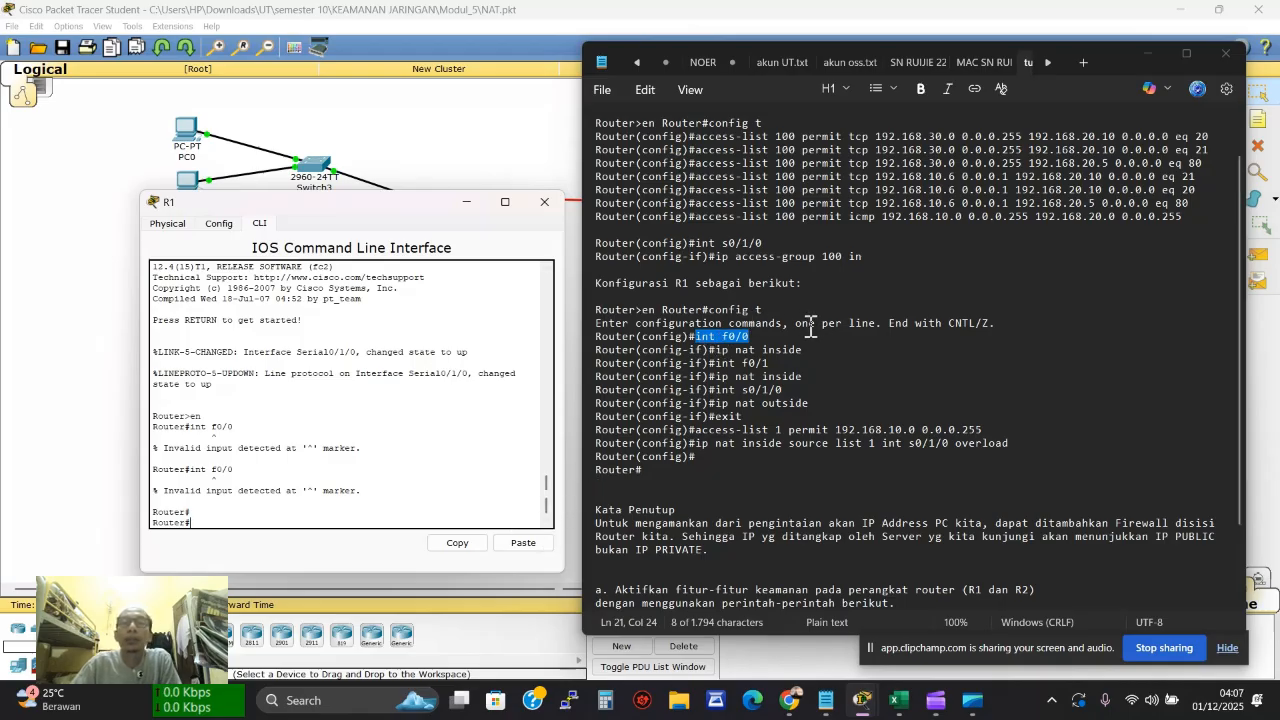
Paste 'config t' into R1 to enter global configuration mode
{"action": "left_click_drag", "start_coordinate": [709, 309], "coordinate": [772, 310]}
{"action": "key", "text": "ctrl+c"}
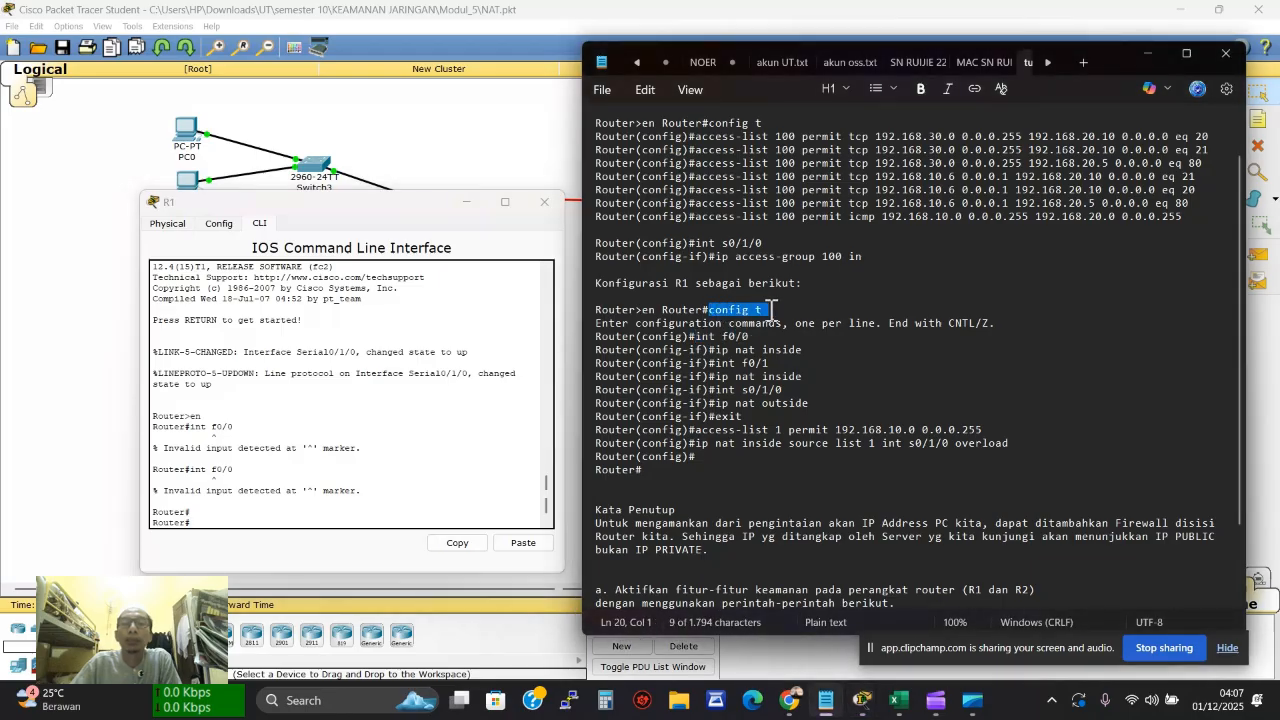
{"action": "left_click", "coordinate": [228, 515]}
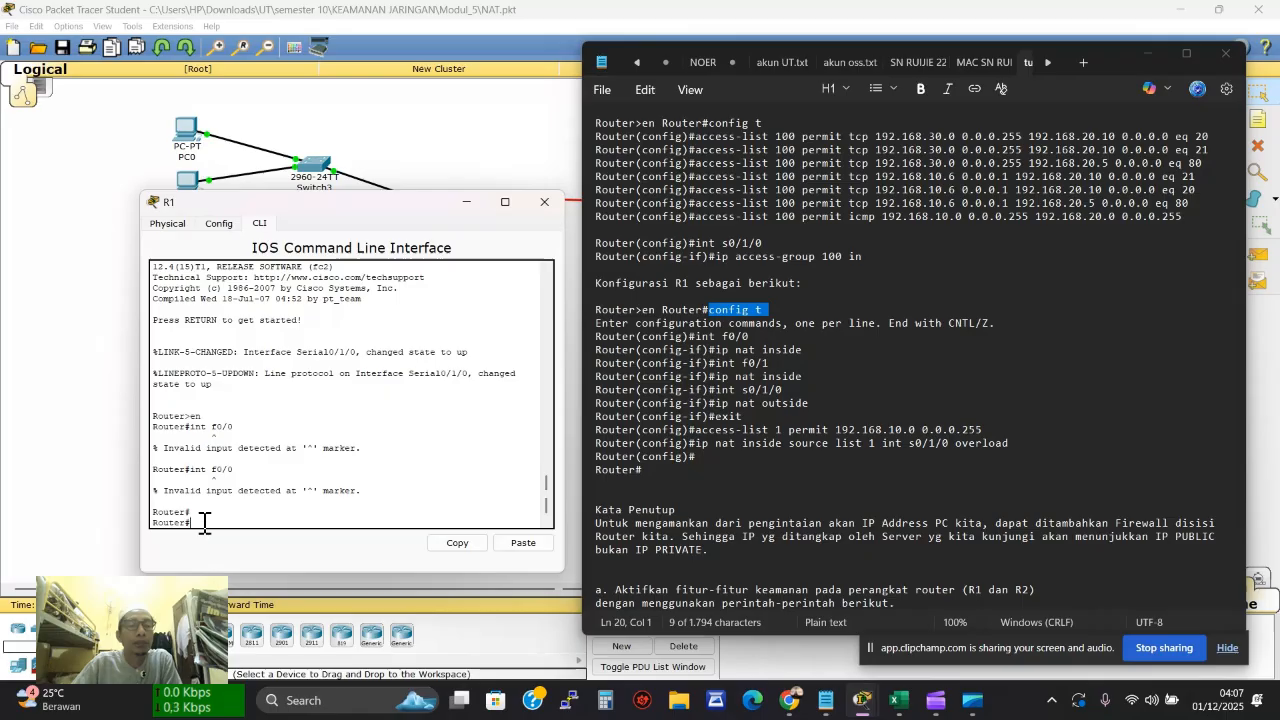
{"action": "left_click", "coordinate": [517, 543]}
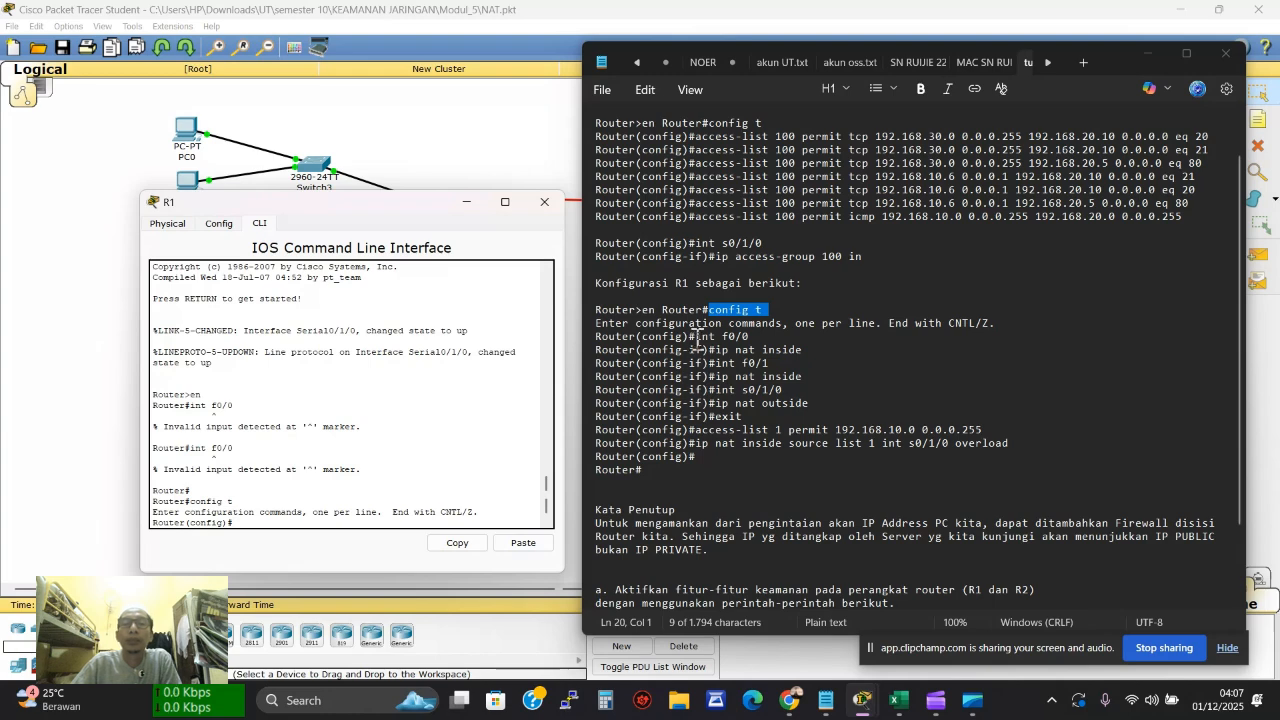
{"action": "left_click_drag", "start_coordinate": [697, 337], "coordinate": [745, 347]}
{"action": "key", "text": "ctrl+c"}
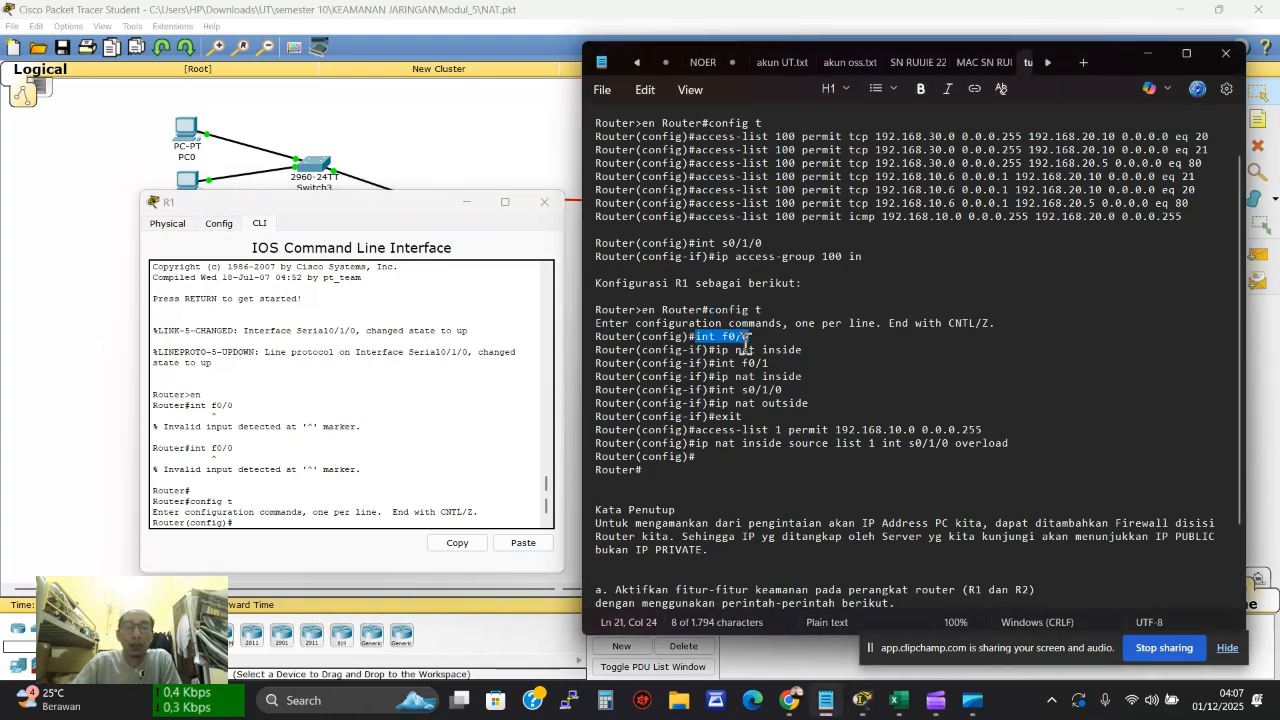
Set R1's f0/0 interface as a NAT inside interface with 'ip nat inside'
{"action": "left_click", "coordinate": [309, 525]}
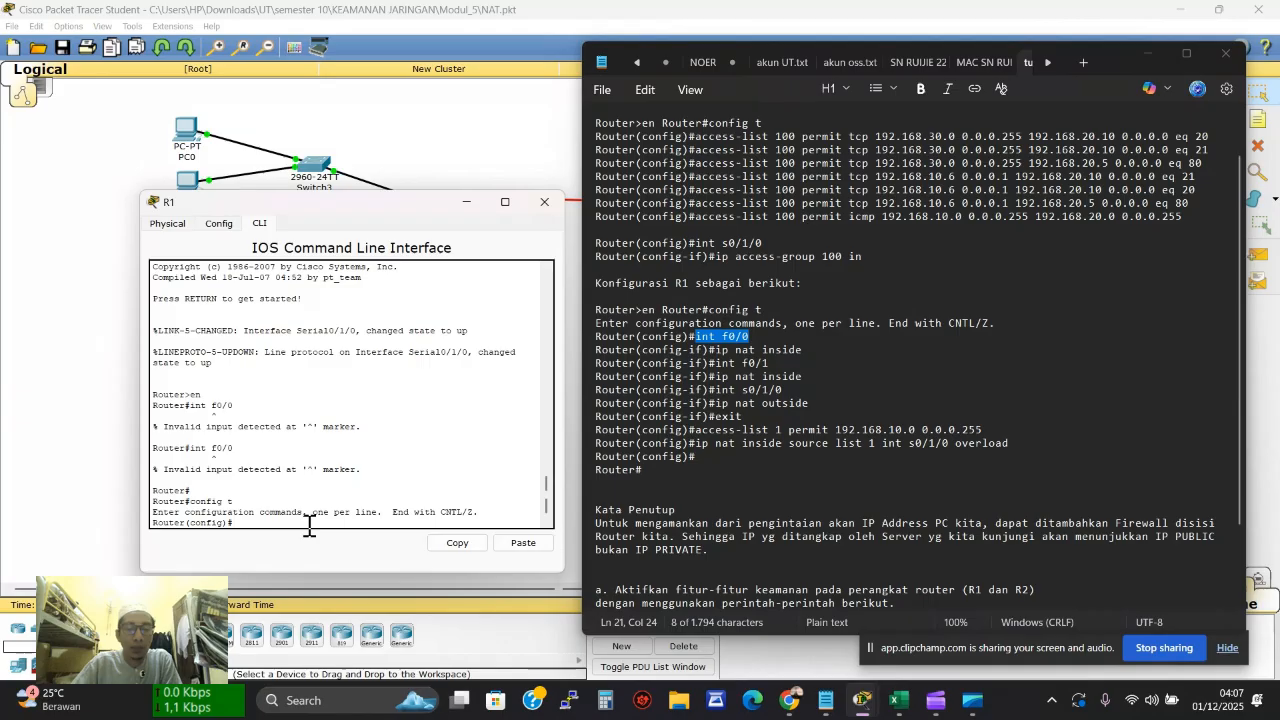
{"action": "left_click", "coordinate": [523, 543]}
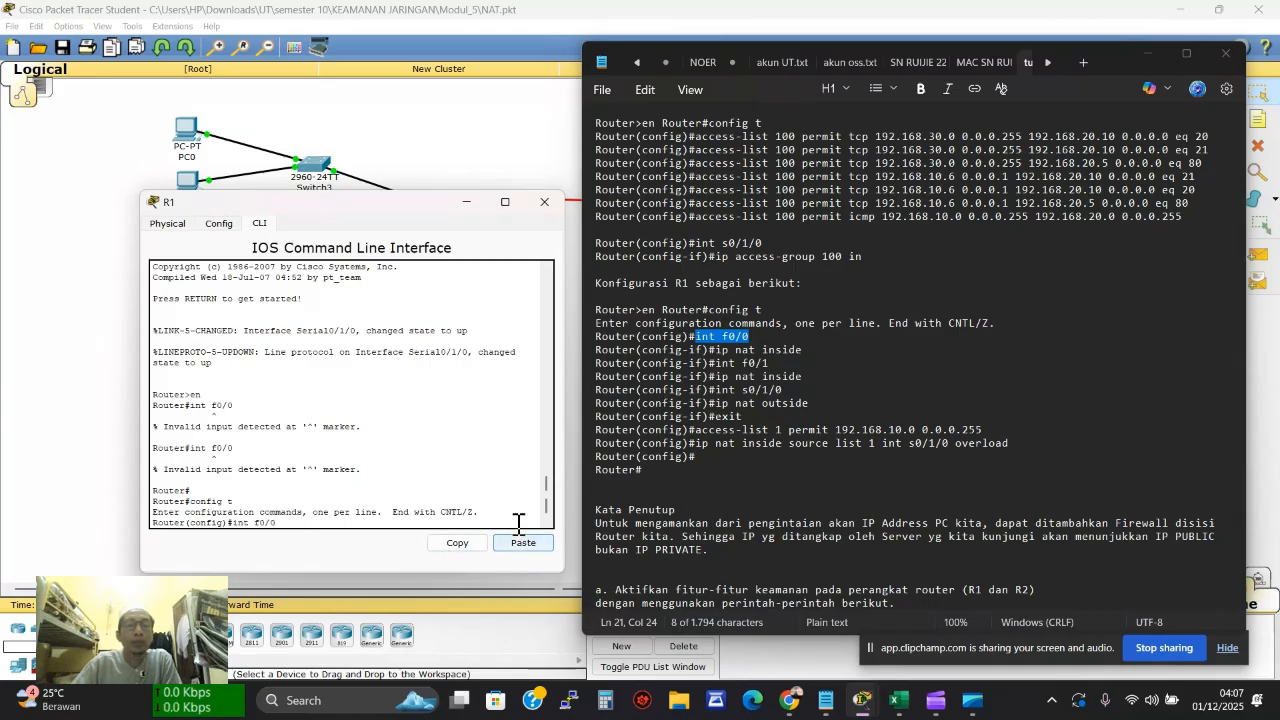
{"action": "key", "text": "Return"}
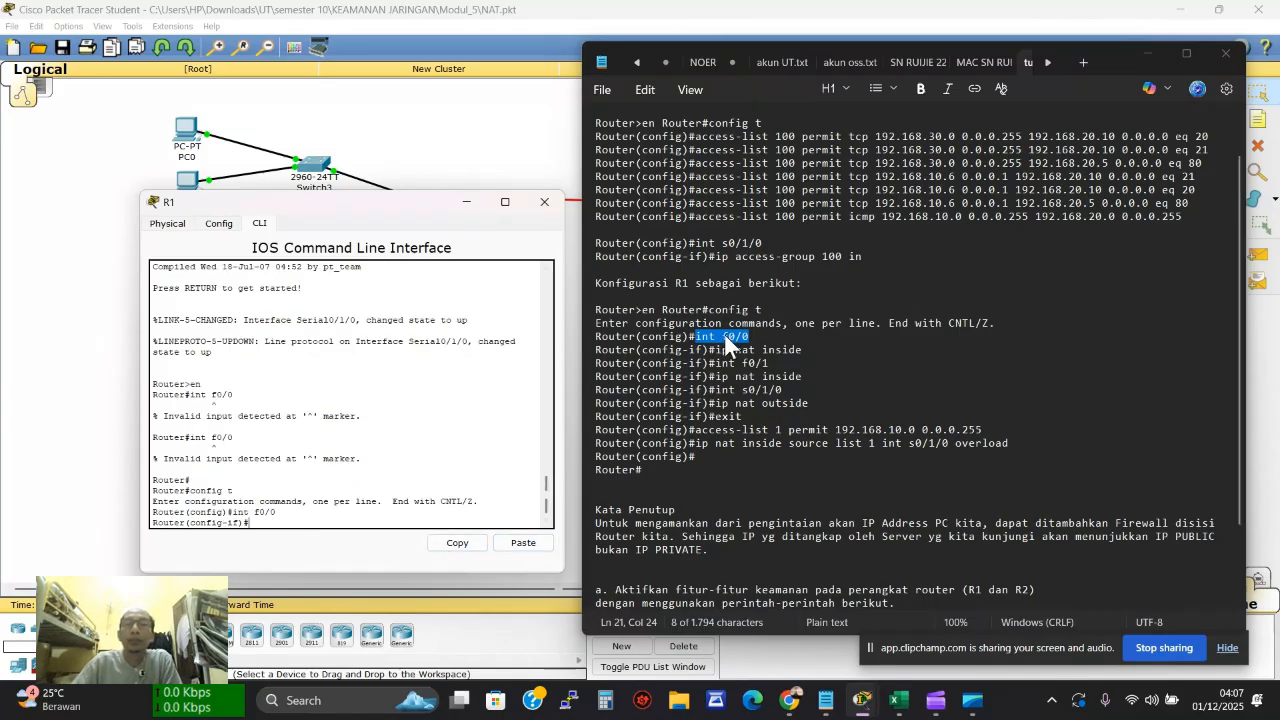
{"action": "left_click_drag", "start_coordinate": [716, 350], "coordinate": [809, 350]}
{"action": "key", "text": "ctrl+c"}
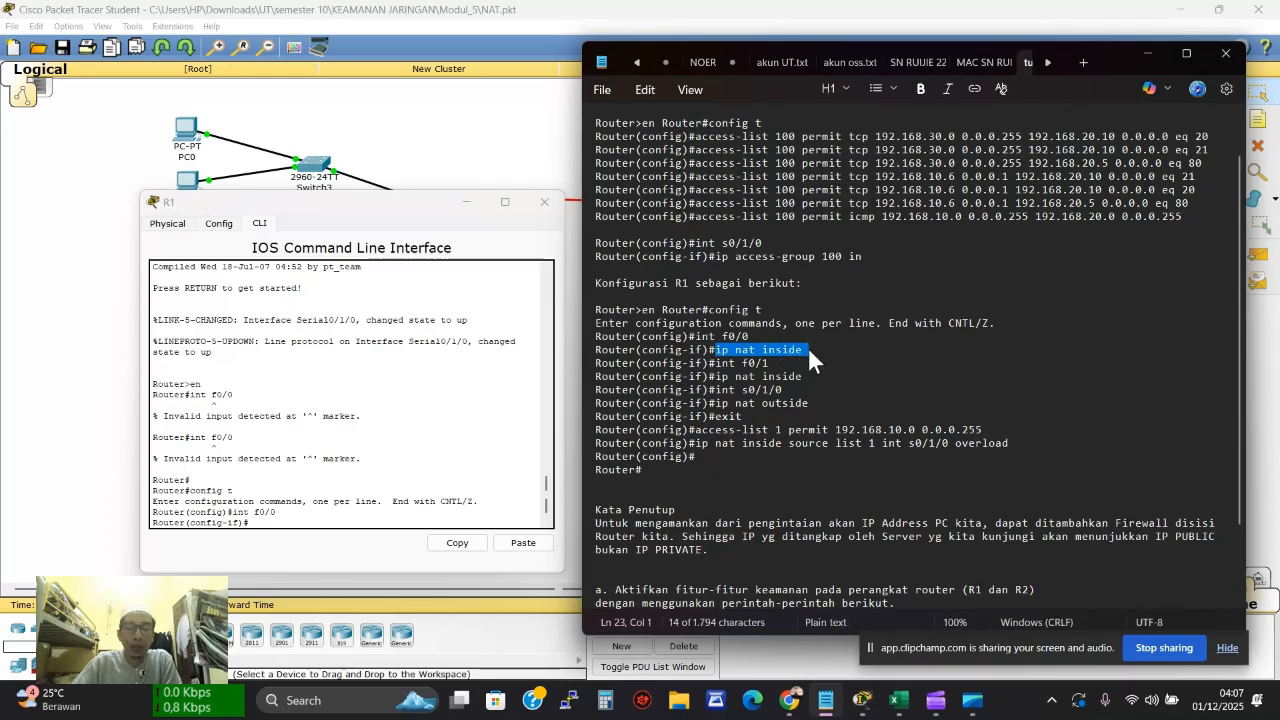
{"action": "left_click", "coordinate": [262, 530]}
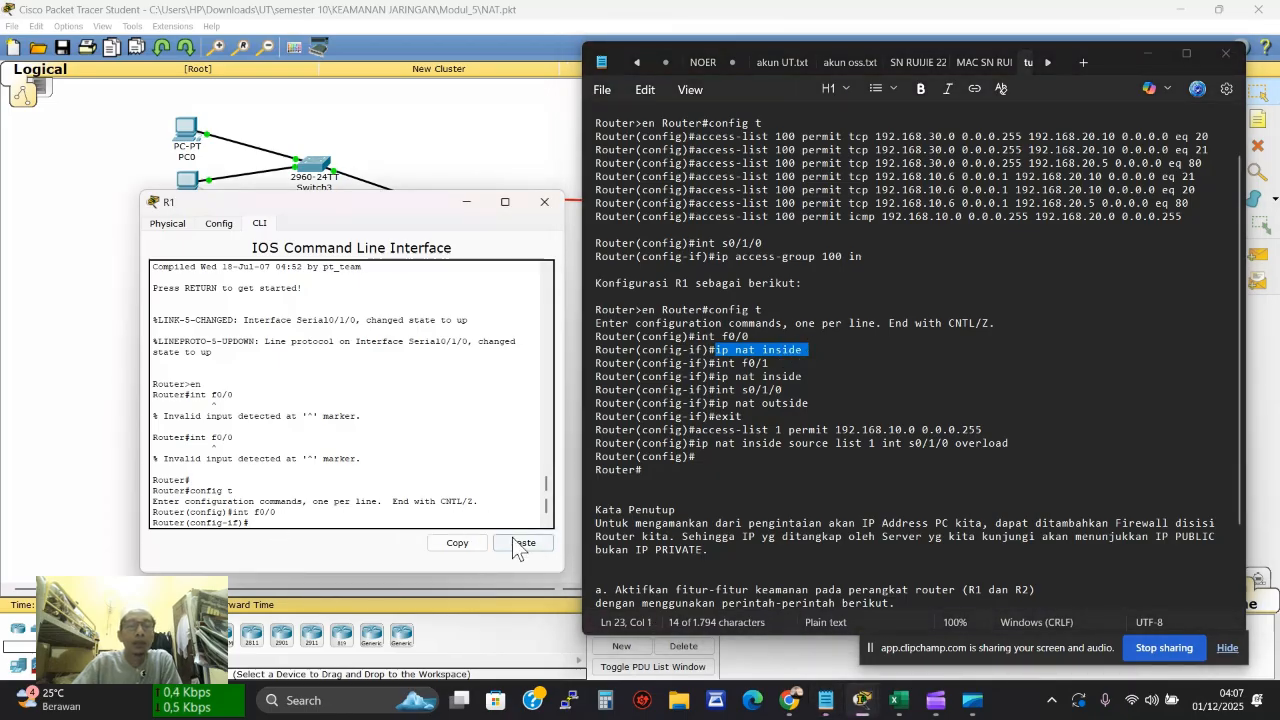
{"action": "left_click", "coordinate": [518, 541]}
Set R1's f0/1 interface as a NAT inside interface
{"action": "left_click_drag", "start_coordinate": [716, 363], "coordinate": [775, 368]}
{"action": "key", "text": "ctrl+c"}
{"action": "left_click", "coordinate": [375, 522]}
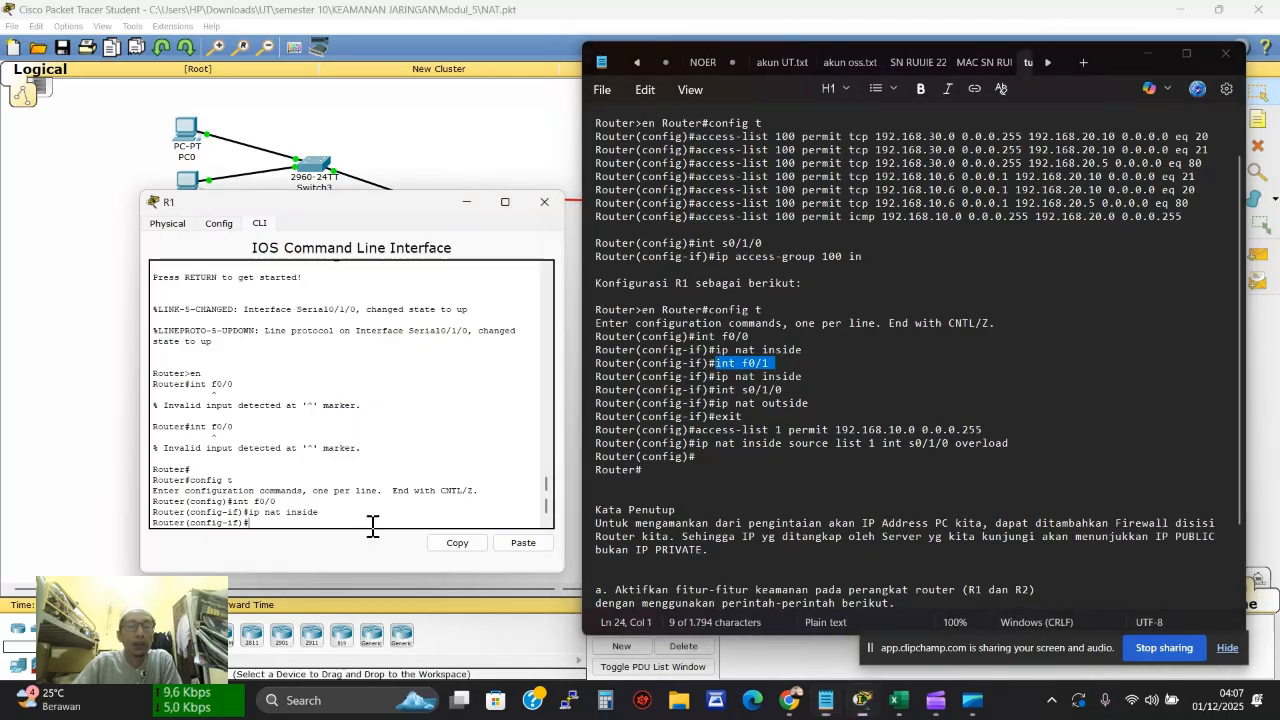
{"action": "left_click", "coordinate": [515, 543]}
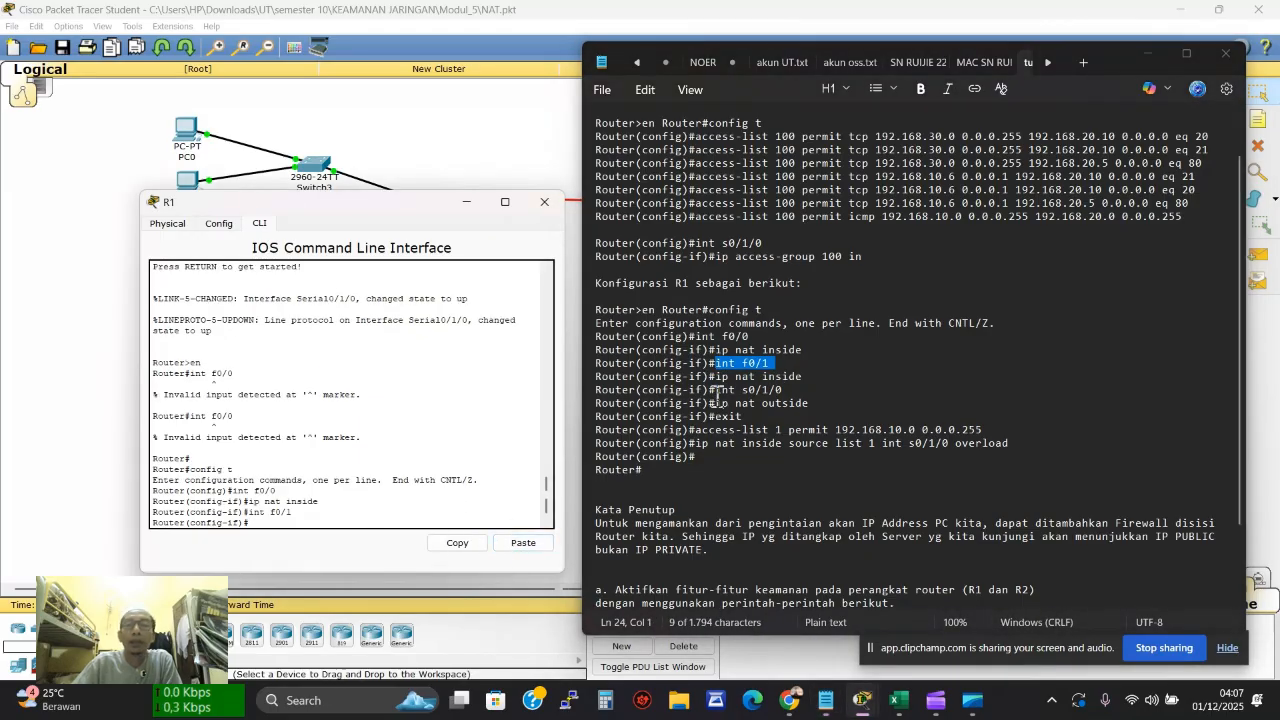
{"action": "left_click_drag", "start_coordinate": [716, 377], "coordinate": [820, 377]}
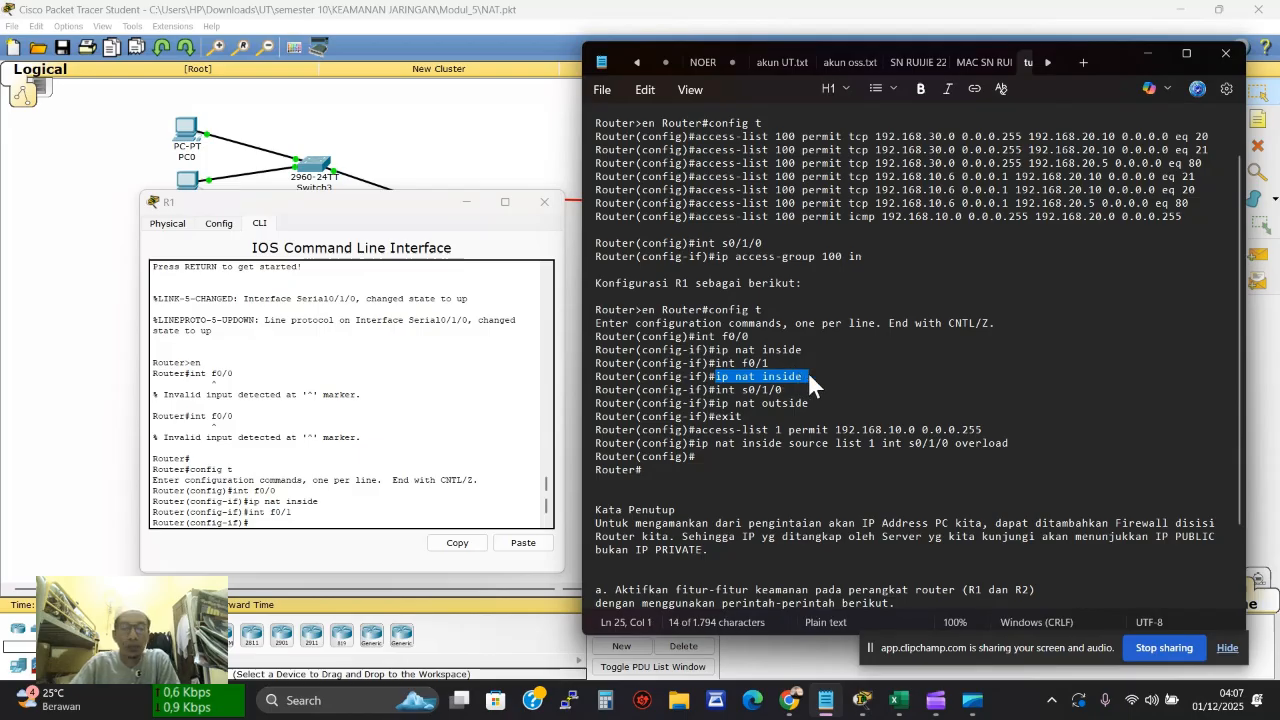
{"action": "left_click", "coordinate": [357, 517]}
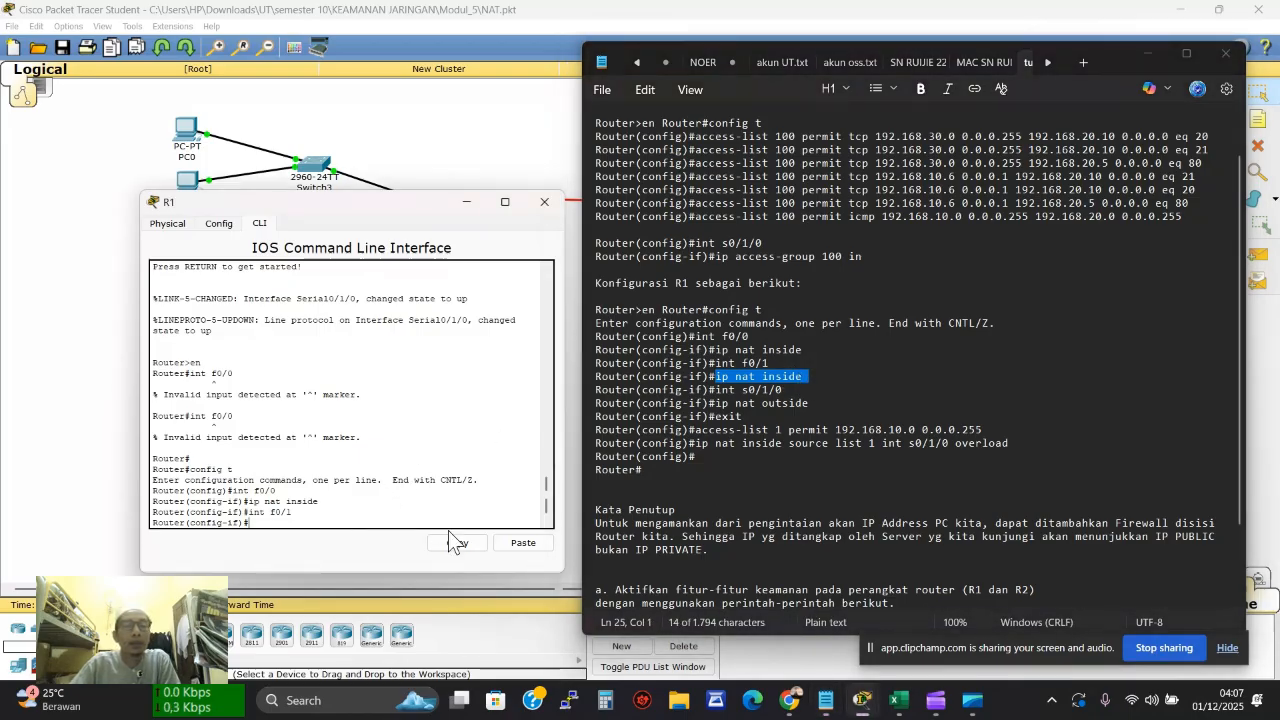
{"action": "left_click", "coordinate": [522, 543]}
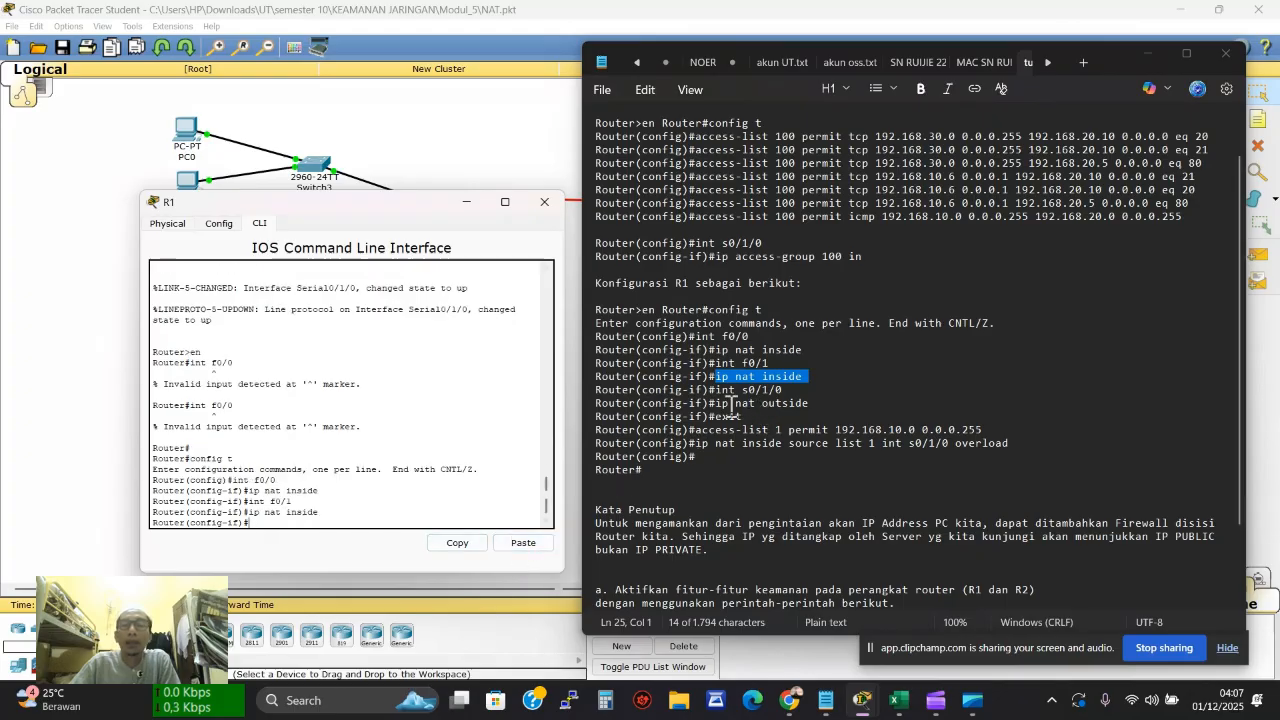
Set s0/1/0 as R1's NAT outside interface and exit to Router(config)#
{"action": "left_click_drag", "start_coordinate": [716, 390], "coordinate": [792, 401]}
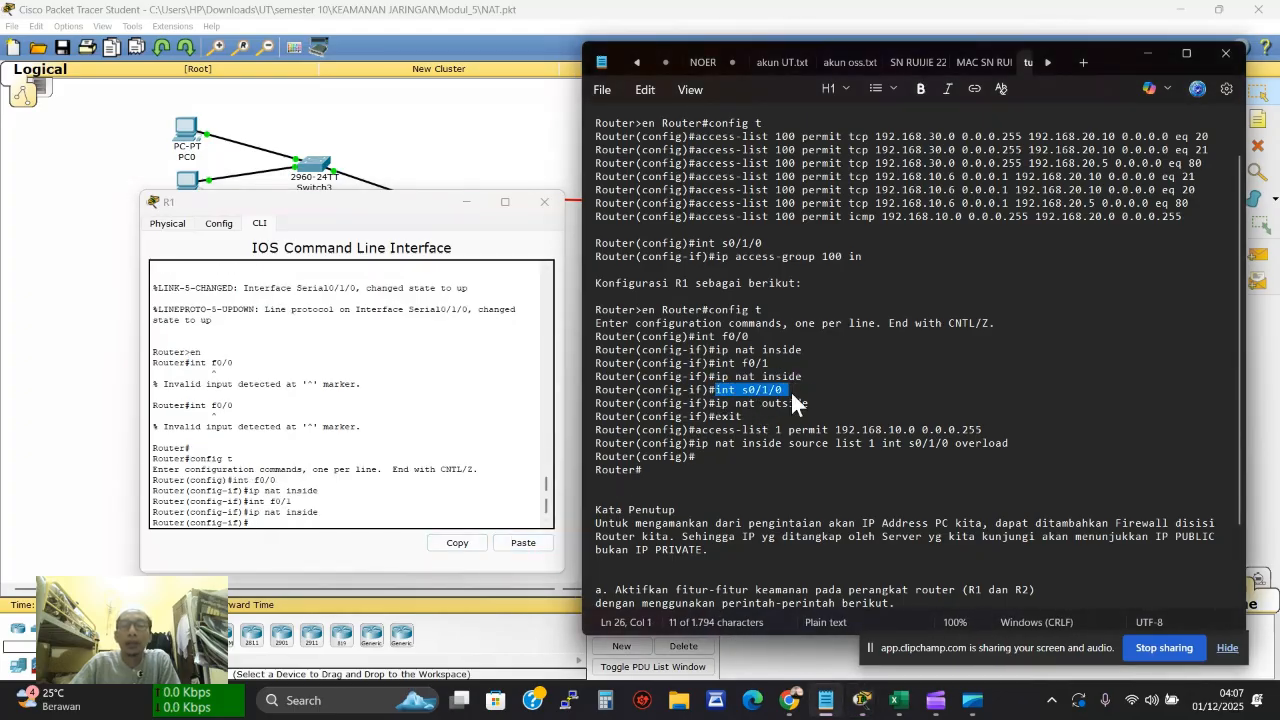
{"action": "left_click", "coordinate": [366, 518]}
{"action": "left_click", "coordinate": [515, 538]}
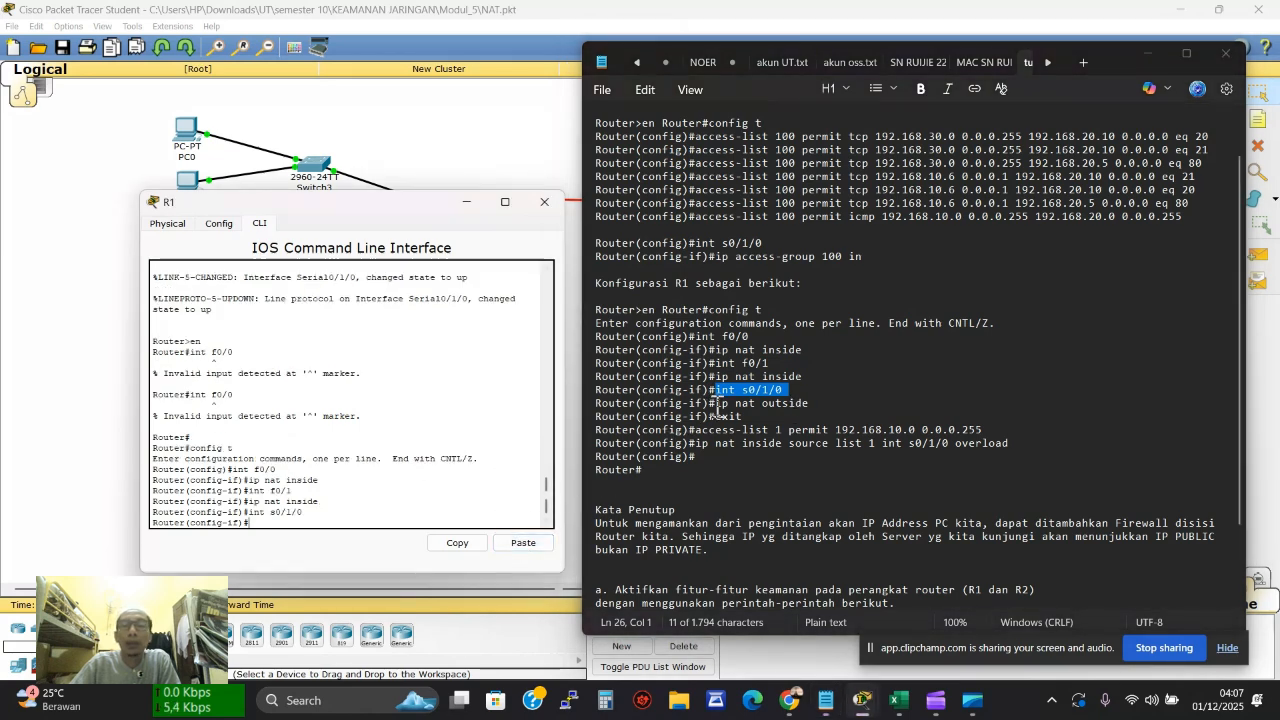
{"action": "left_click_drag", "start_coordinate": [716, 403], "coordinate": [813, 402]}
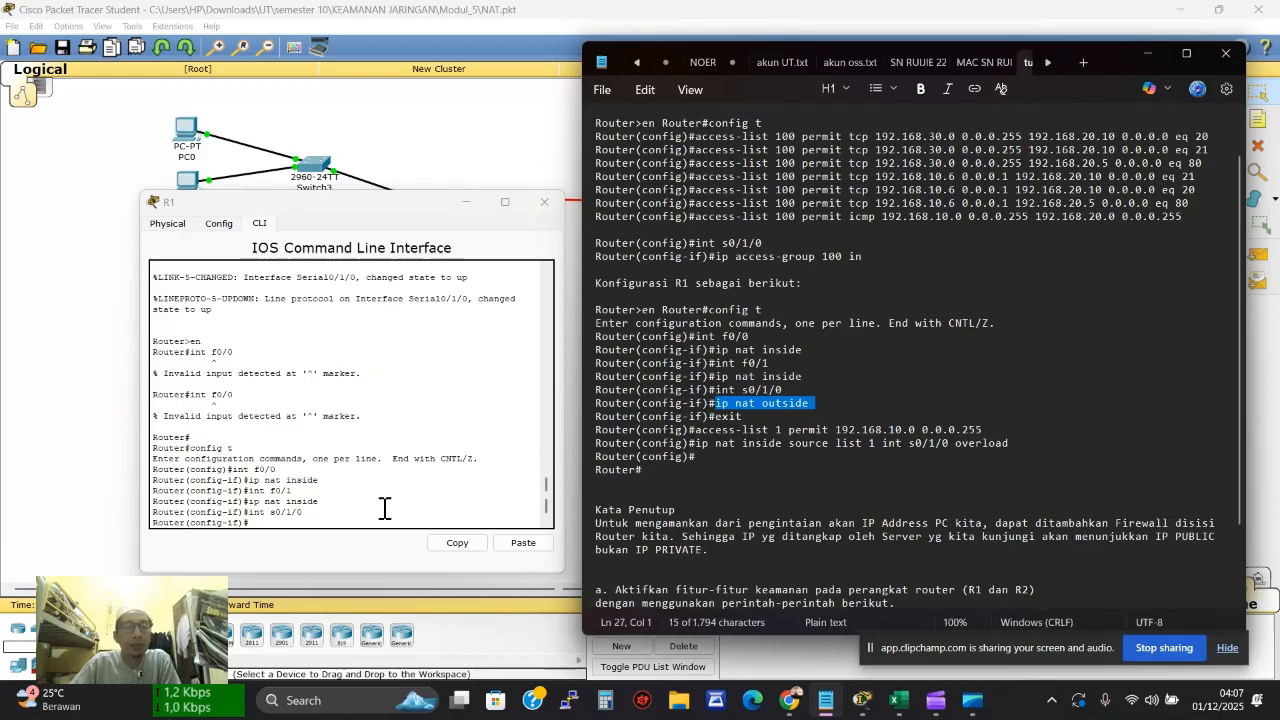
{"action": "left_click", "coordinate": [326, 525]}
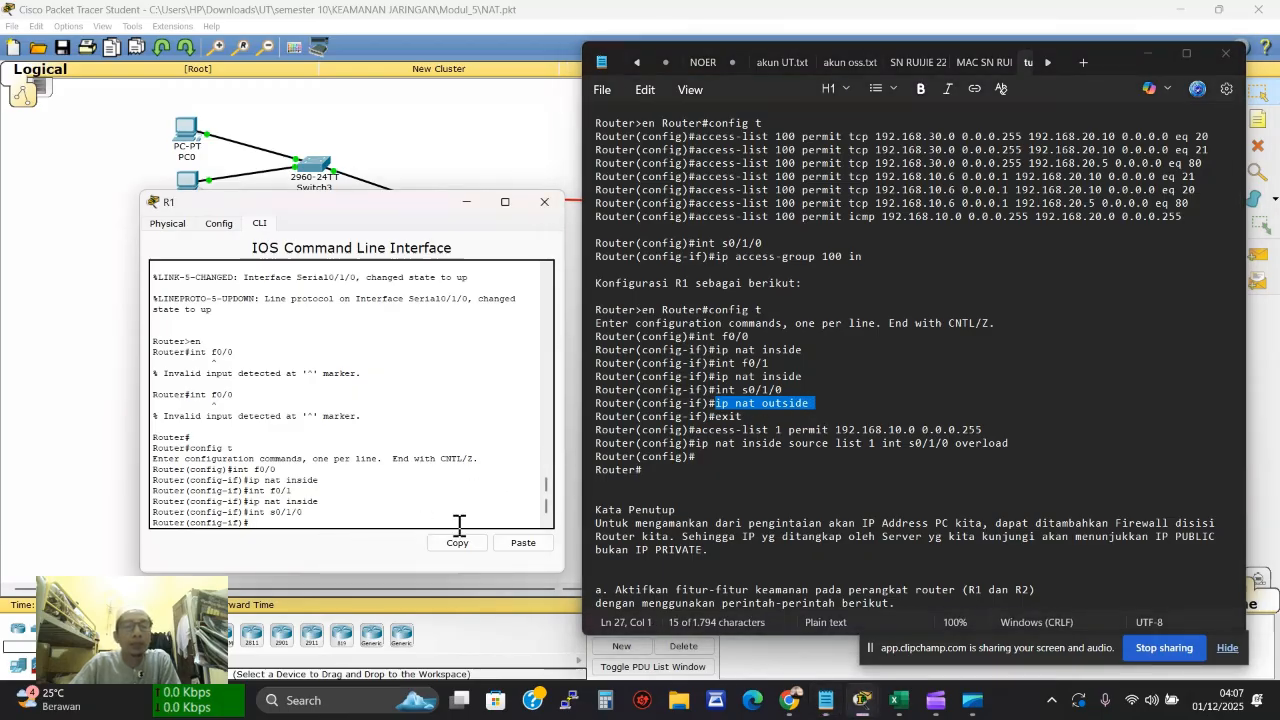
{"action": "left_click", "coordinate": [518, 541]}
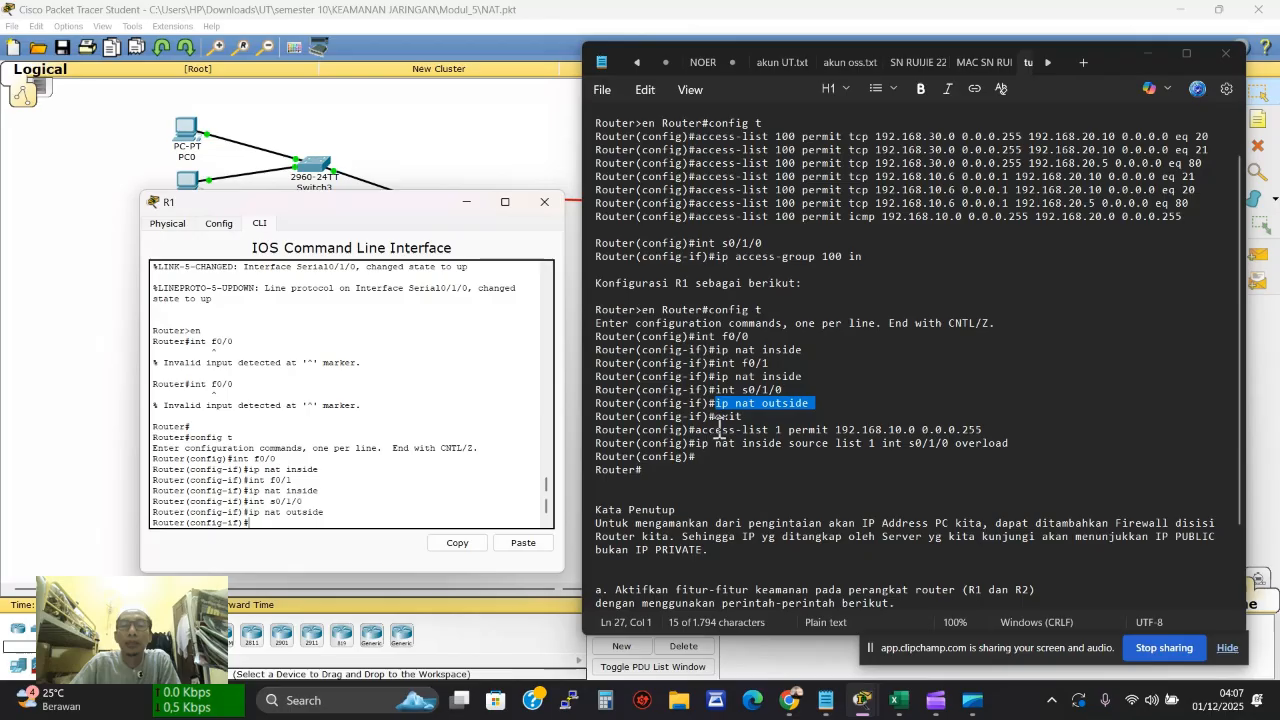
{"action": "left_click_drag", "start_coordinate": [716, 416], "coordinate": [743, 428]}
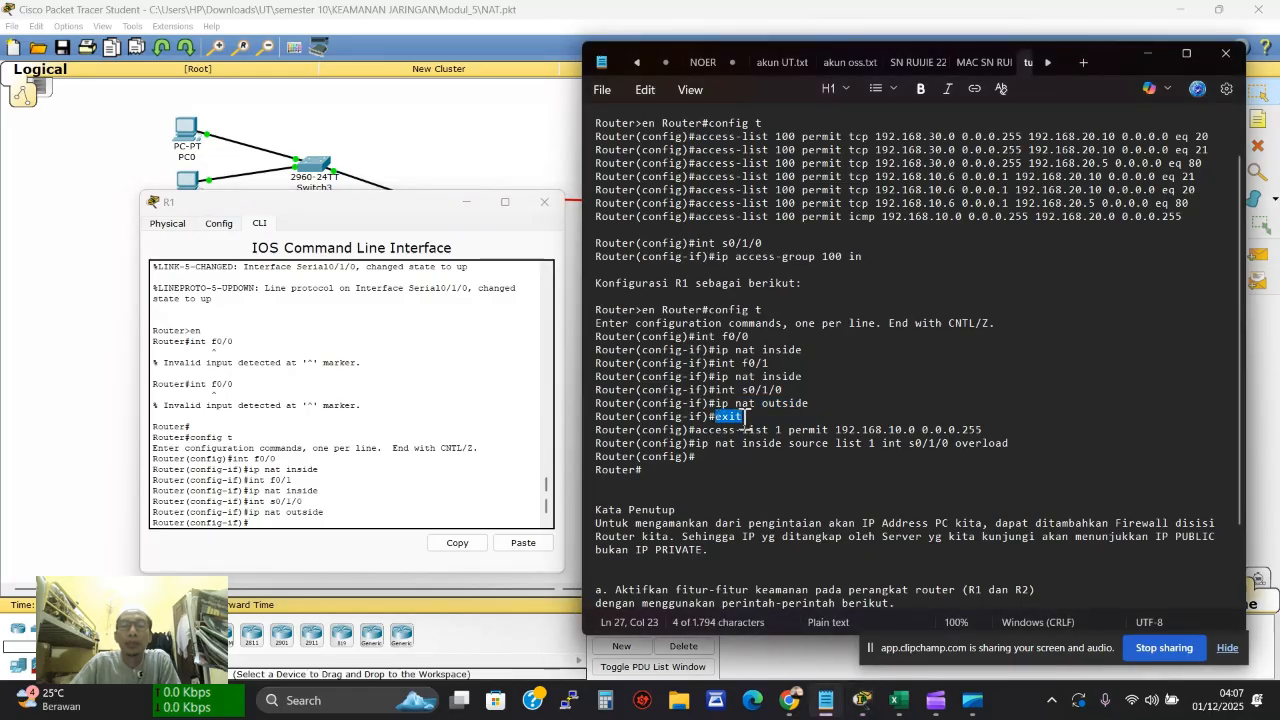
{"action": "left_click", "coordinate": [283, 541]}
{"action": "left_click", "coordinate": [511, 538]}
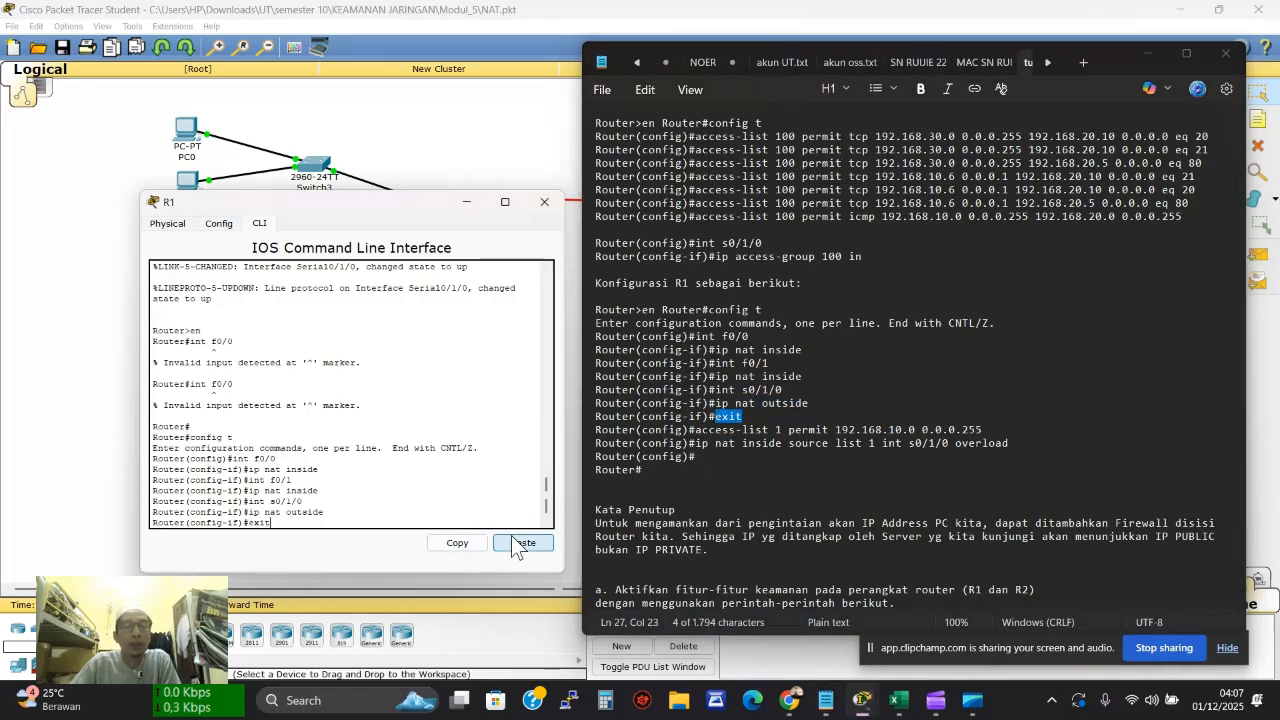
{"action": "key", "text": "Return"}
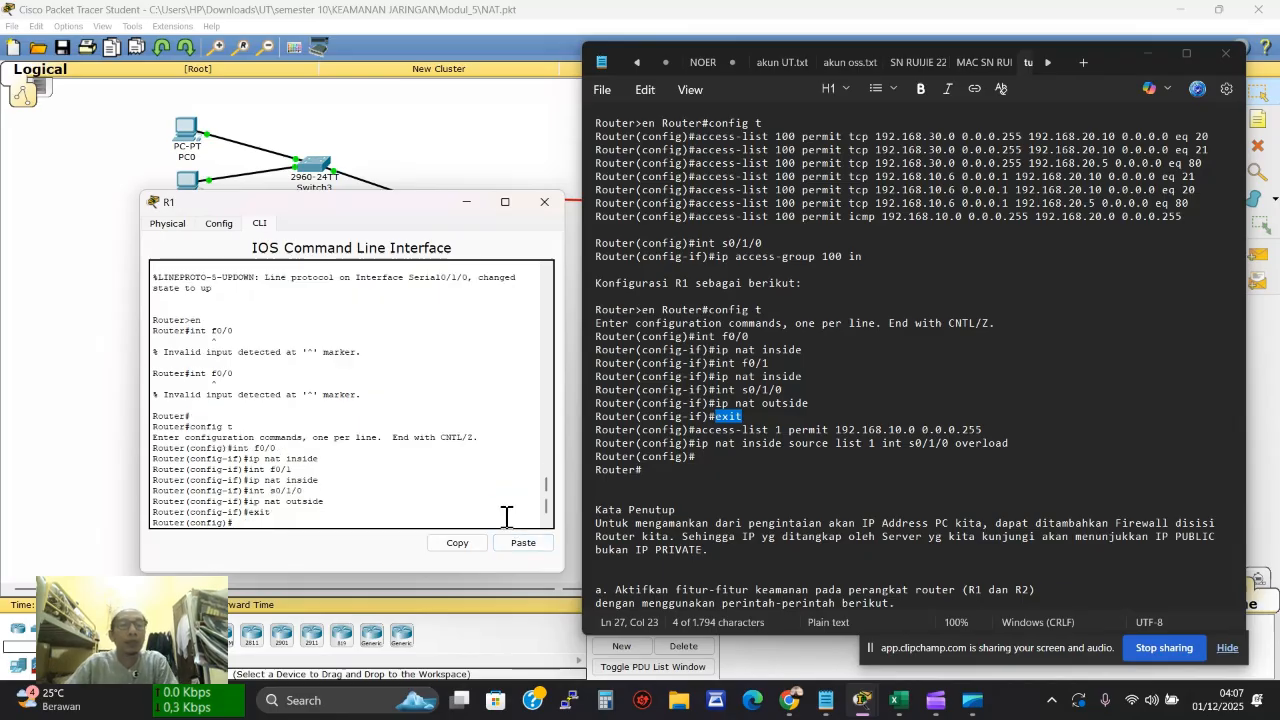
{"action": "left_click_drag", "start_coordinate": [700, 432], "coordinate": [1003, 432]}
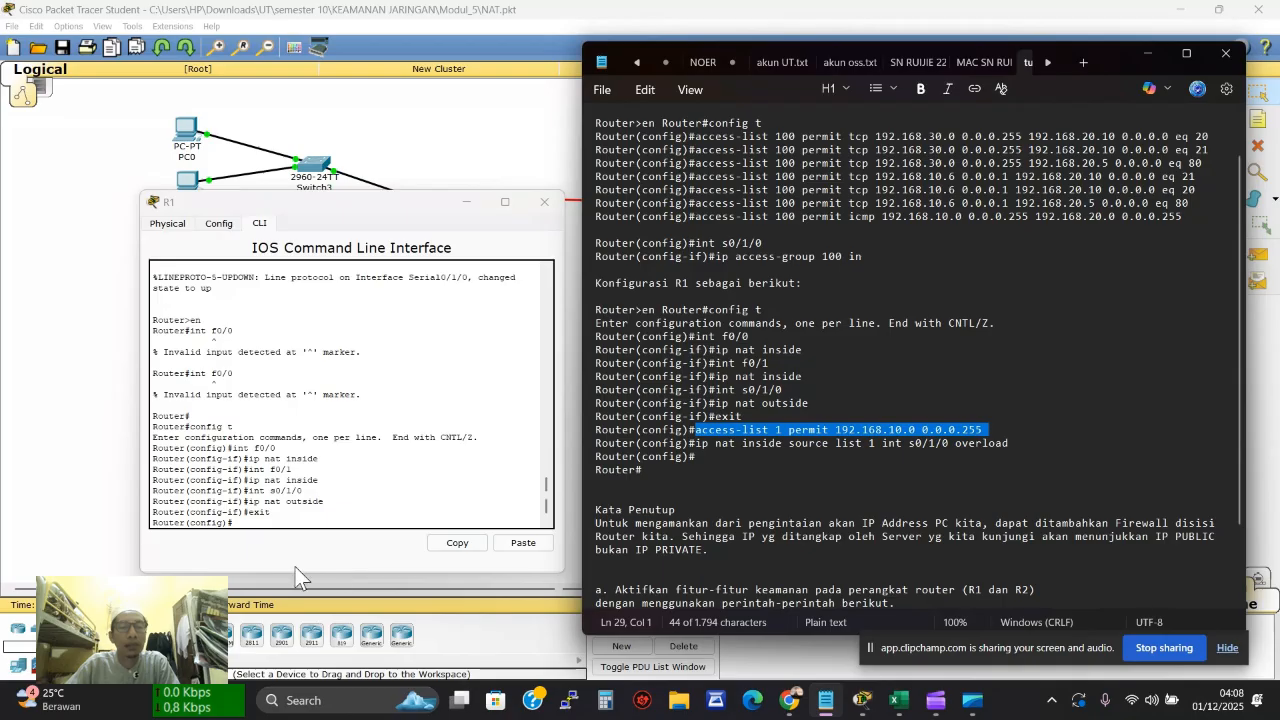
Add 'access-list 1 permit 192.168.10.0 0.0.0.255' and 'ip nat inside source list 1 int s0/1/0 overload' on R1
{"action": "left_click", "coordinate": [245, 527]}
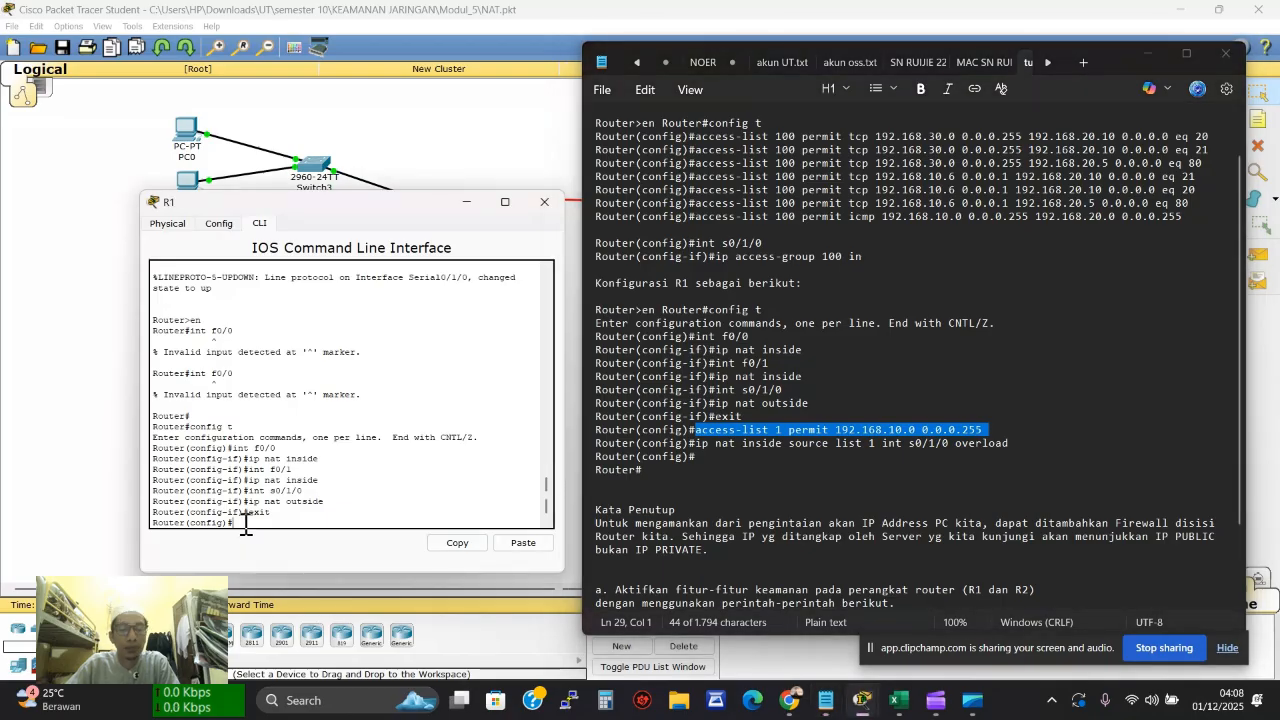
{"action": "left_click", "coordinate": [521, 543]}
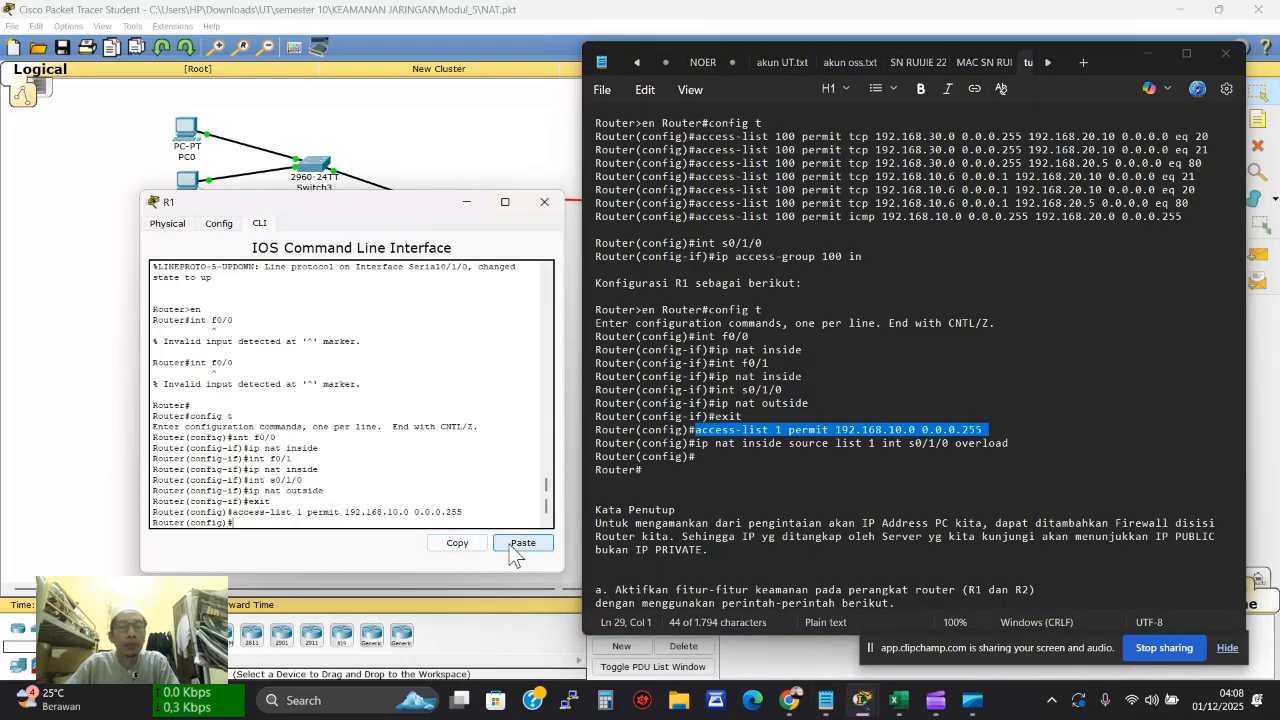
{"action": "left_click", "coordinate": [703, 450]}
{"action": "left_click_drag", "start_coordinate": [697, 443], "coordinate": [1022, 445]}
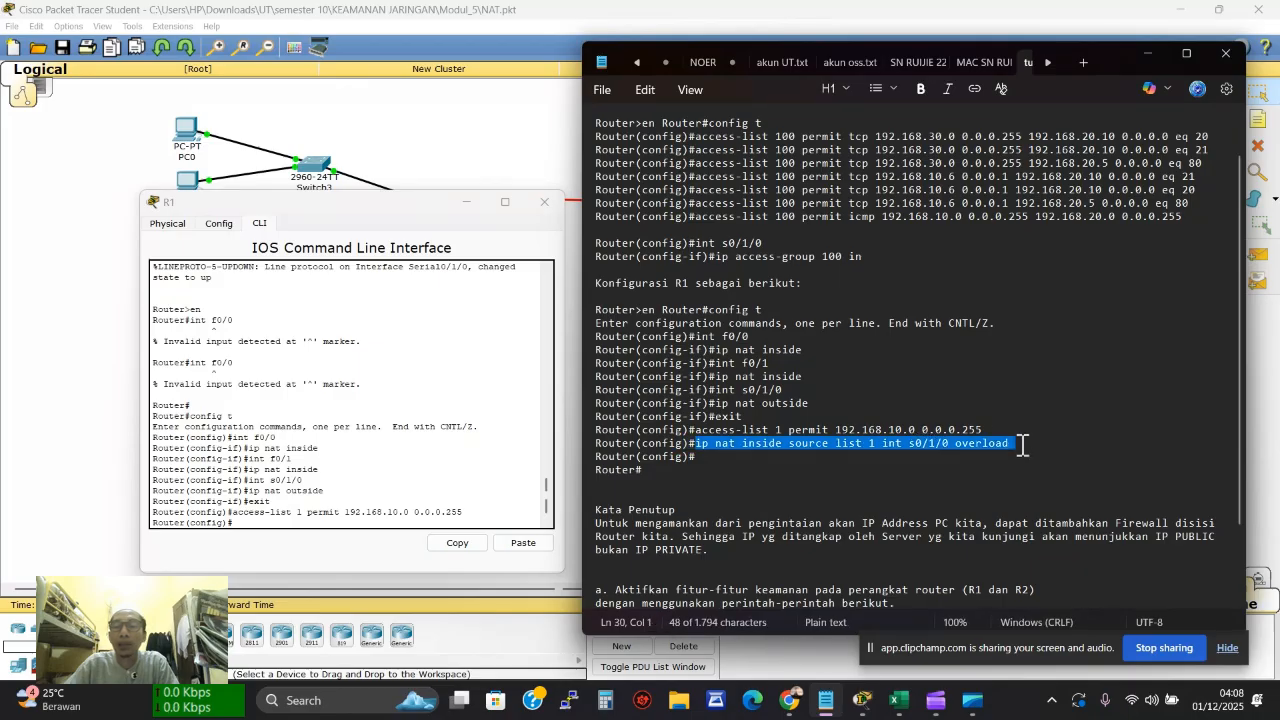
{"action": "left_click", "coordinate": [295, 522]}
{"action": "left_click", "coordinate": [517, 543]}
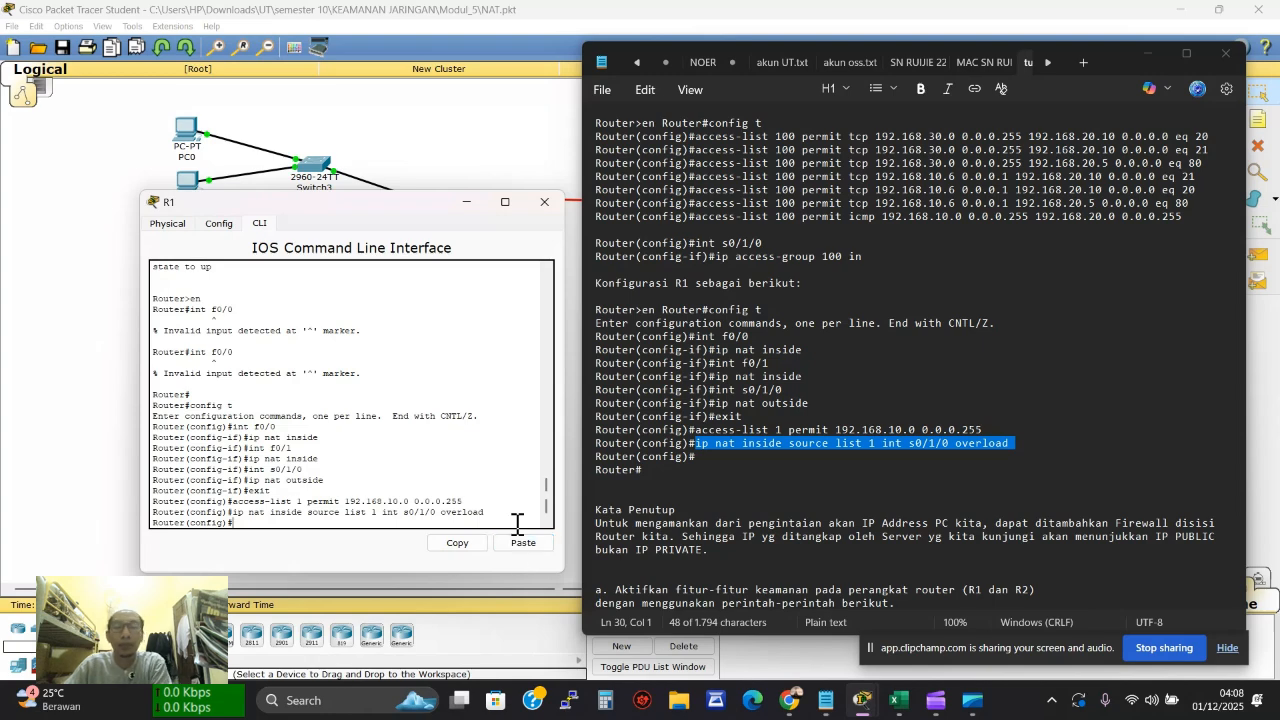
{"action": "key", "text": "Return"}
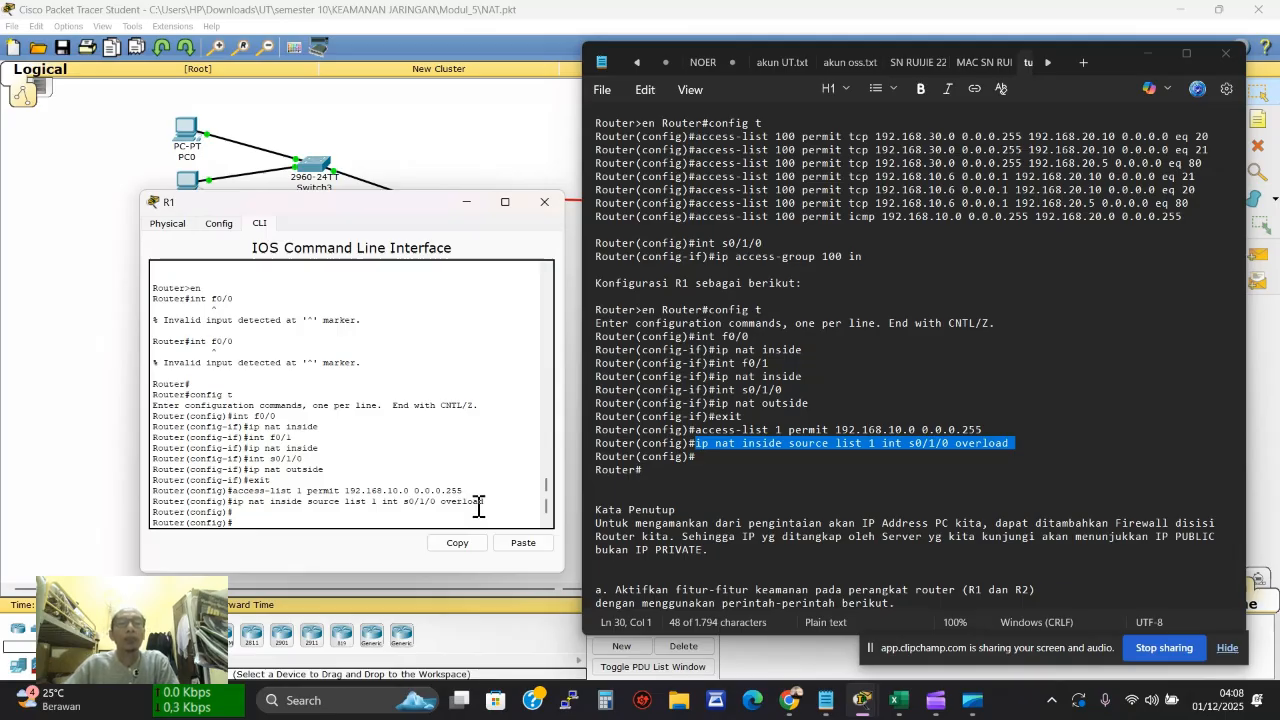
{"action": "left_click", "coordinate": [533, 117]}
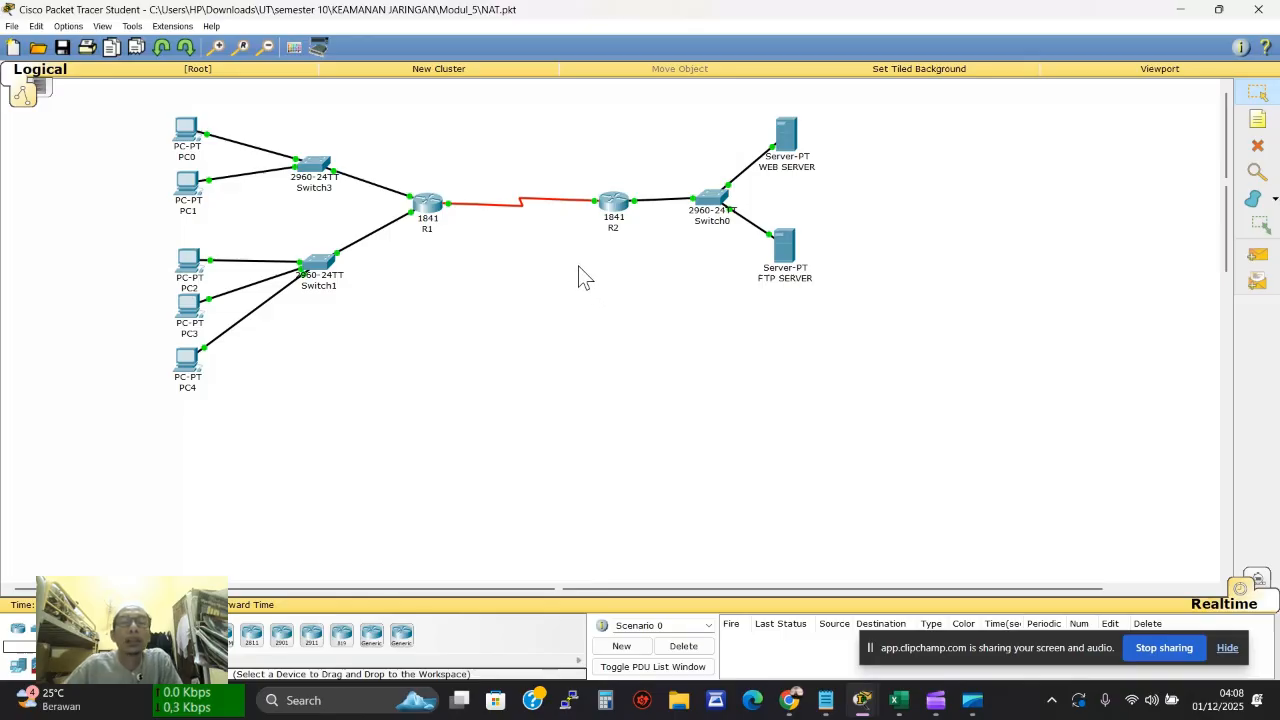
Open the FTP SERVER's command prompt and quit PC0's FTP session
{"action": "left_click", "coordinate": [788, 262]}
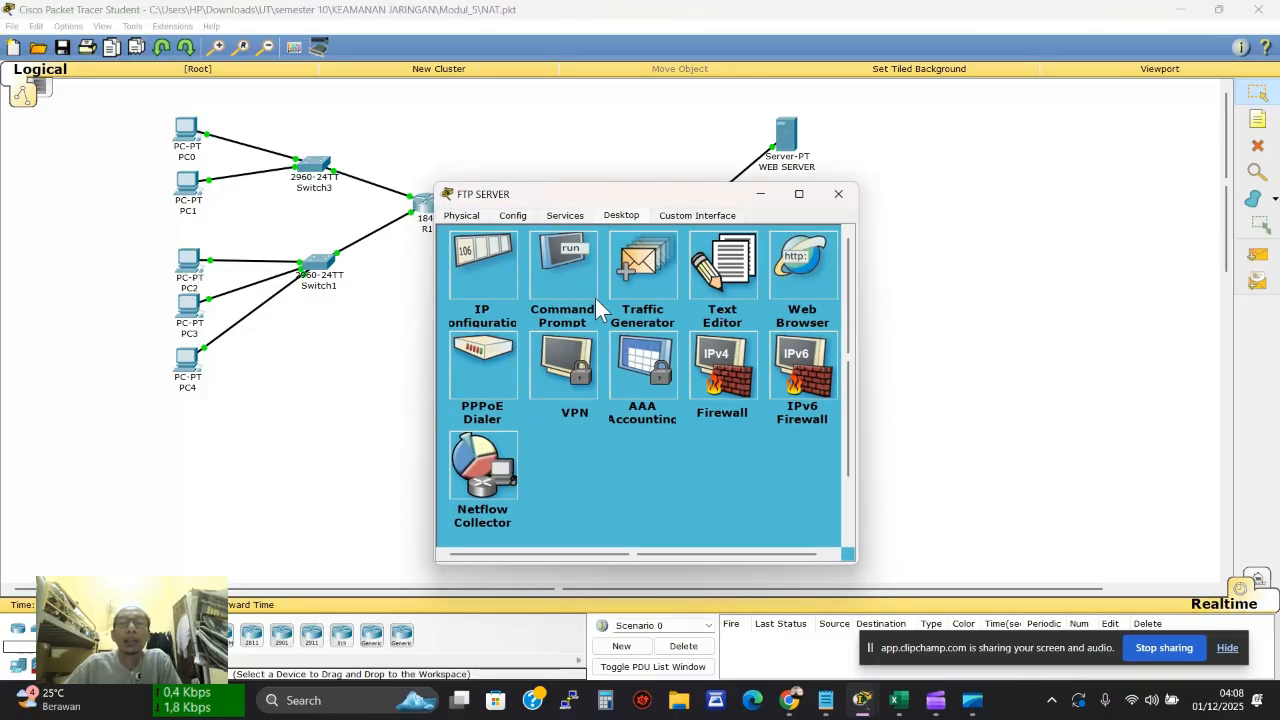
{"action": "left_click", "coordinate": [561, 273]}
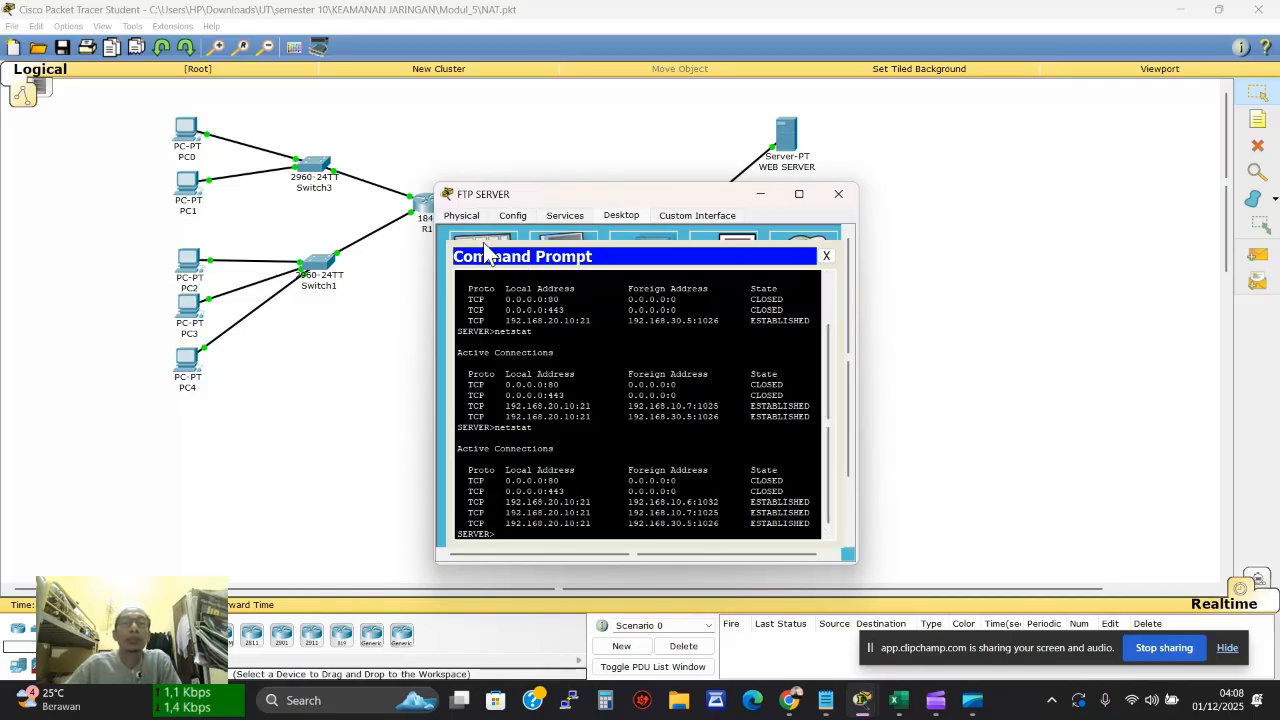
{"action": "left_click", "coordinate": [195, 145]}
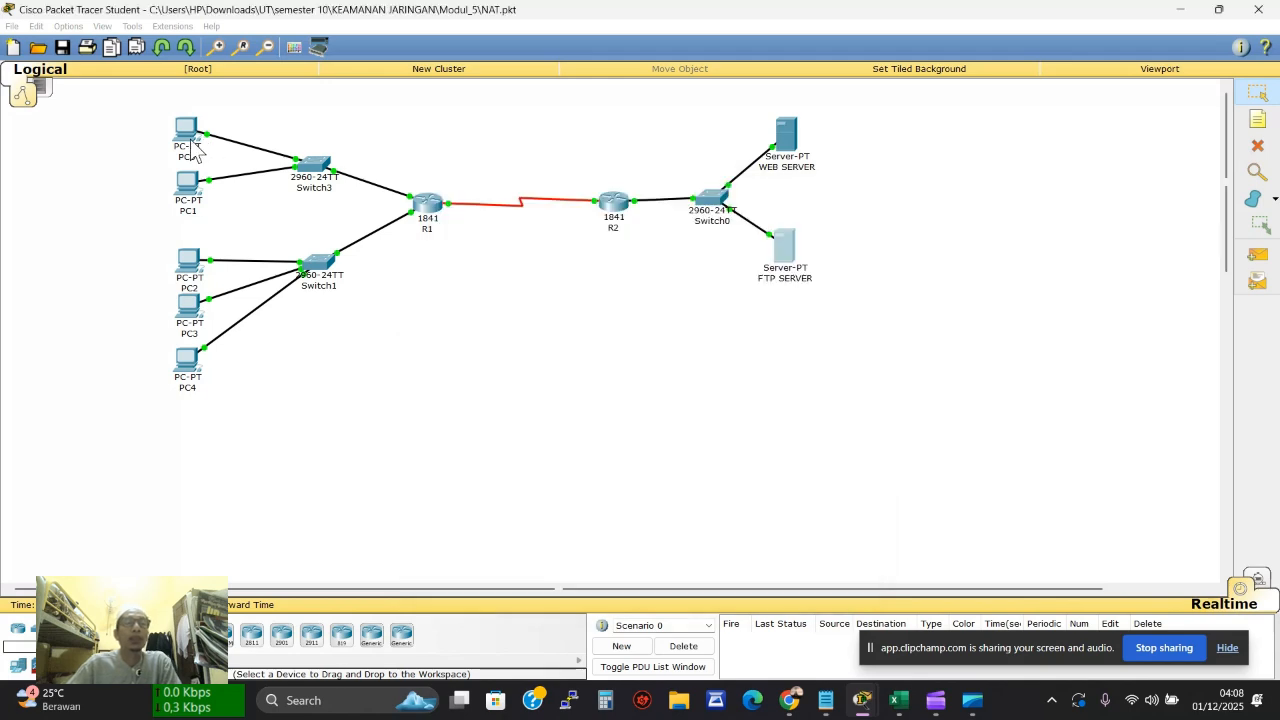
{"action": "left_click", "coordinate": [694, 266]}
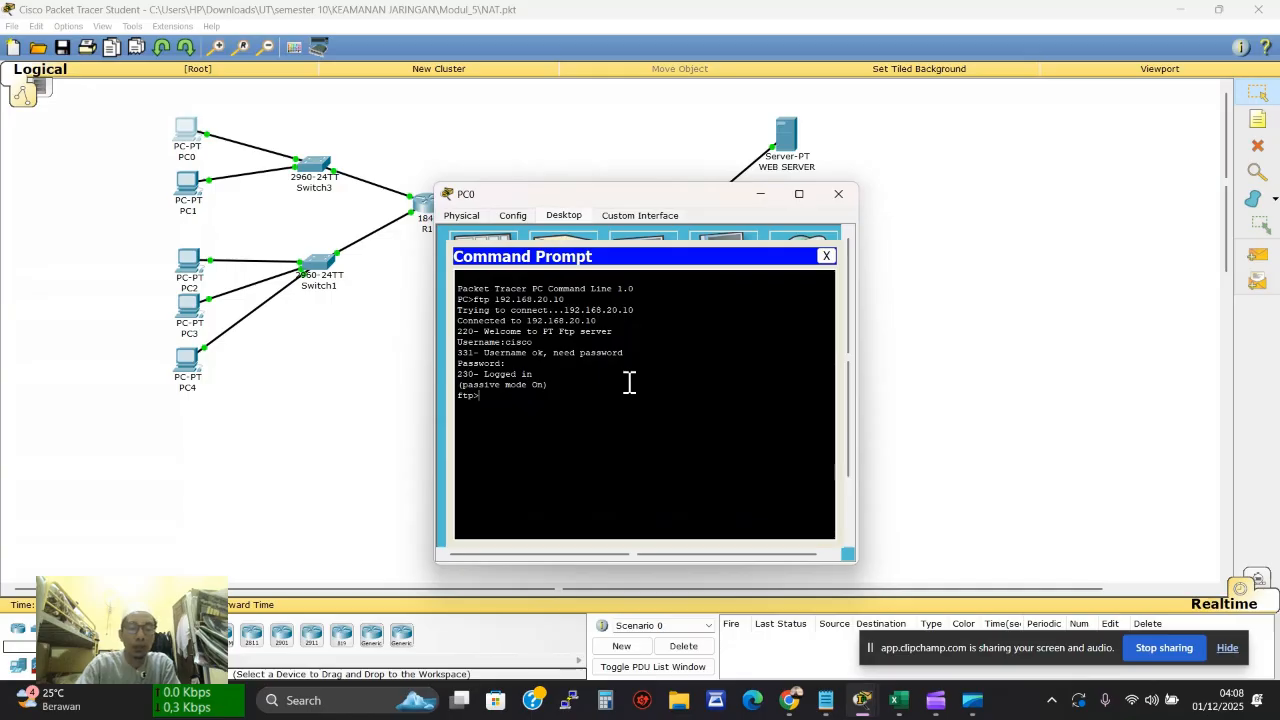
{"action": "type", "text": "quit"}
{"action": "key", "text": "Return"}
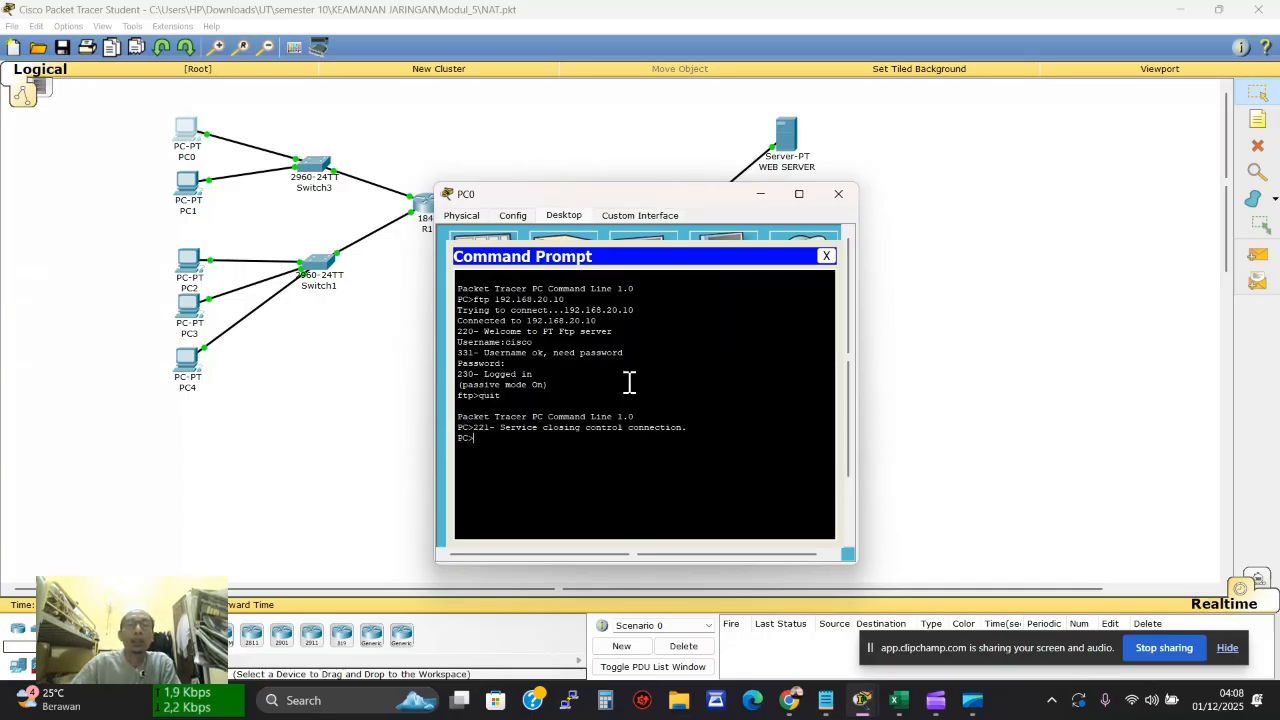
Quit the FTP sessions on PC3 and PC4 from their command prompts
{"action": "left_click", "coordinate": [189, 312]}
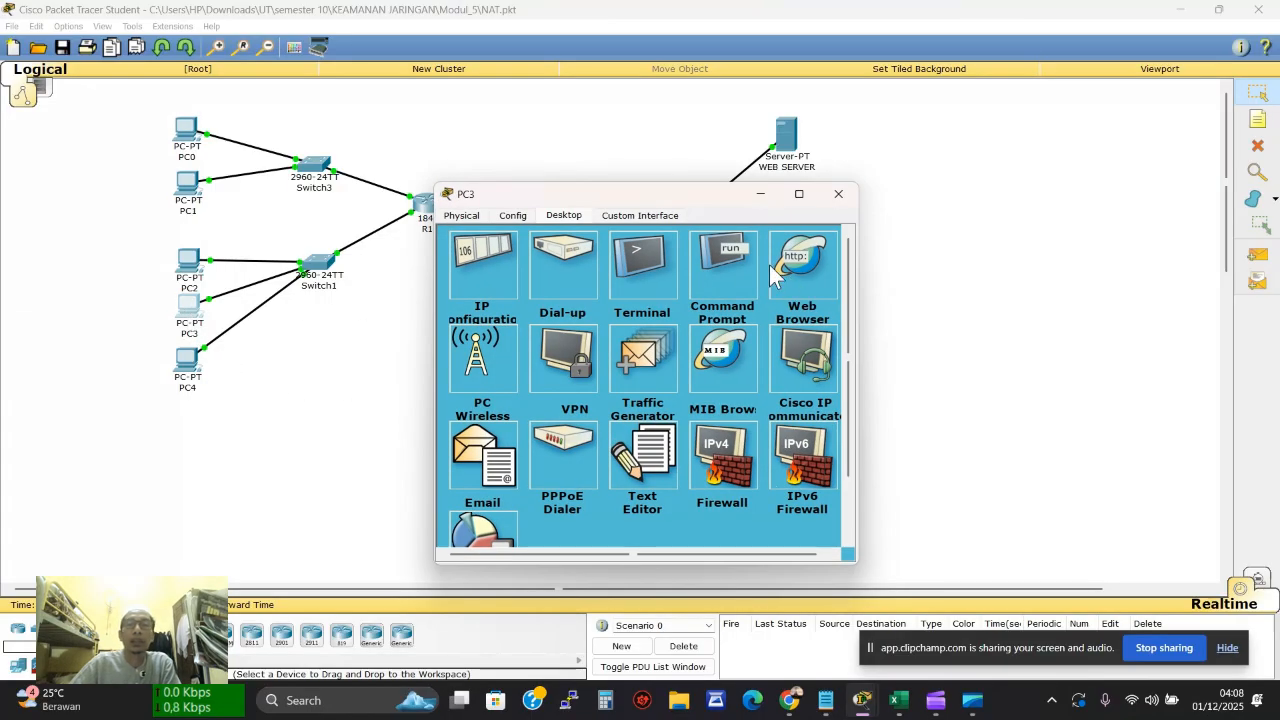
{"action": "left_click", "coordinate": [725, 272]}
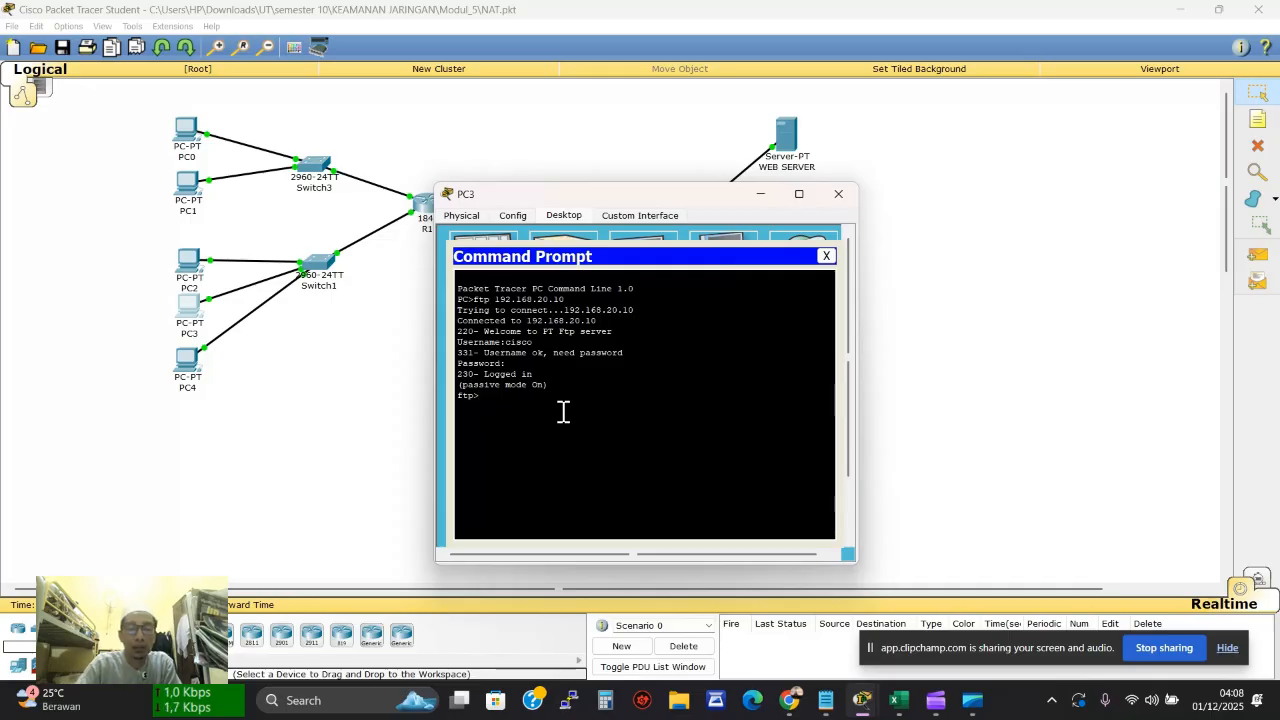
{"action": "type", "text": "quit"}
{"action": "key", "text": "Return"}
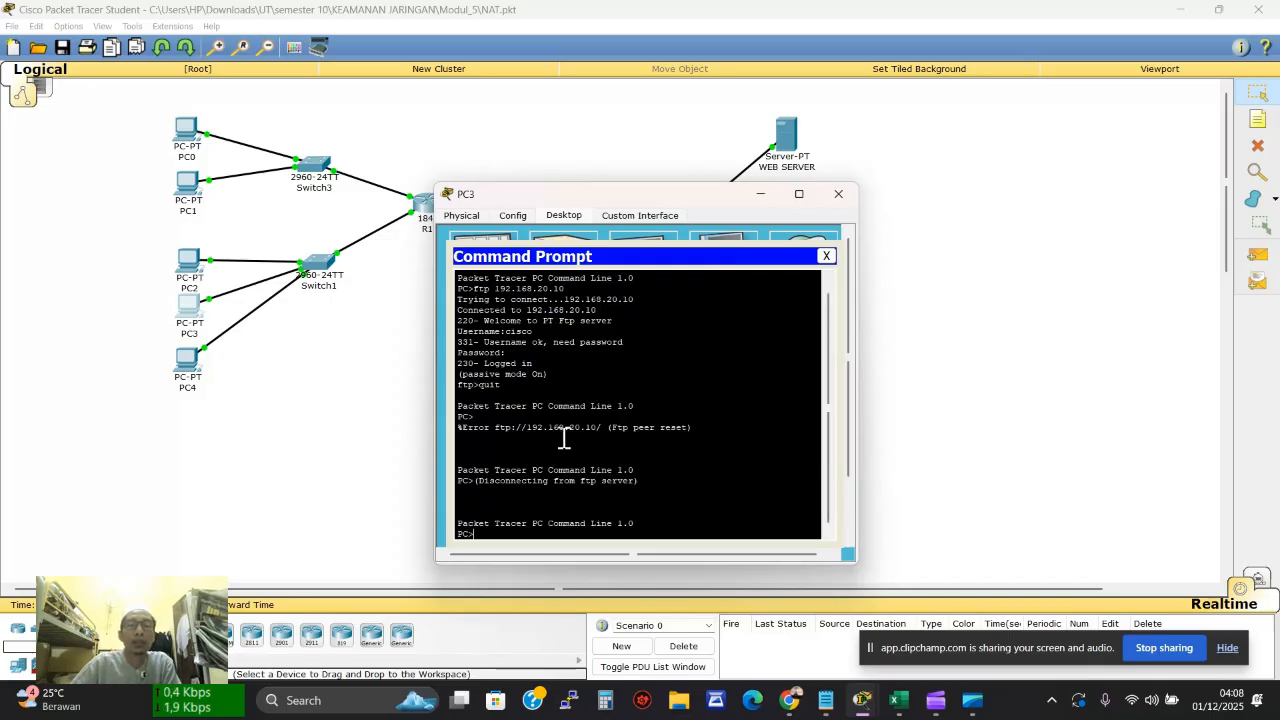
{"action": "left_click", "coordinate": [187, 358]}
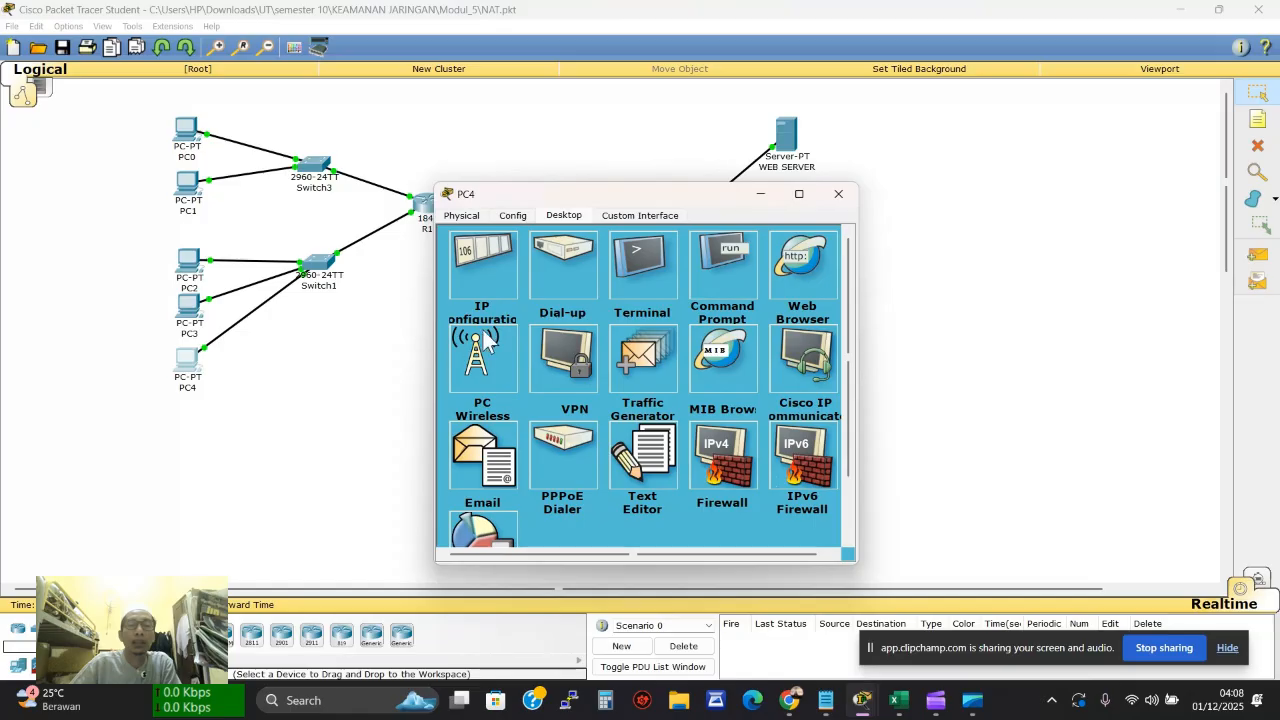
{"action": "left_click", "coordinate": [693, 262]}
{"action": "type", "text": "c"}
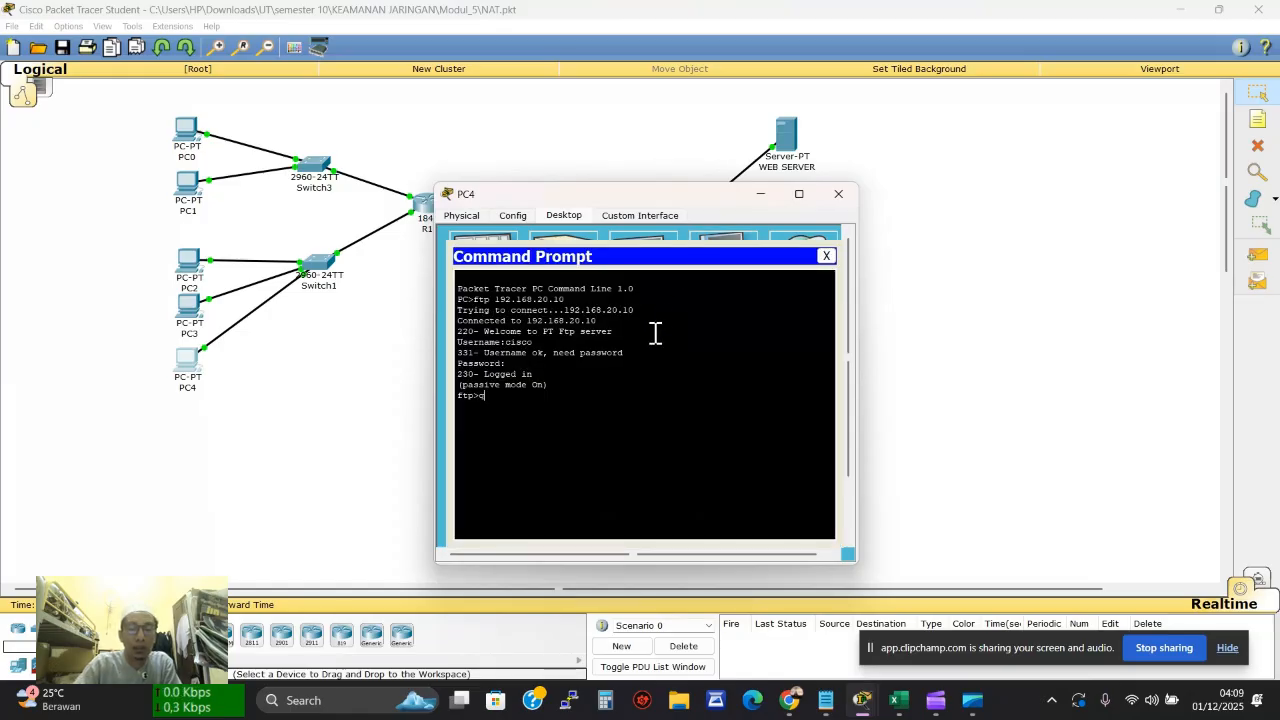
{"action": "type", "text": "uit"}
{"action": "key", "text": "Return"}
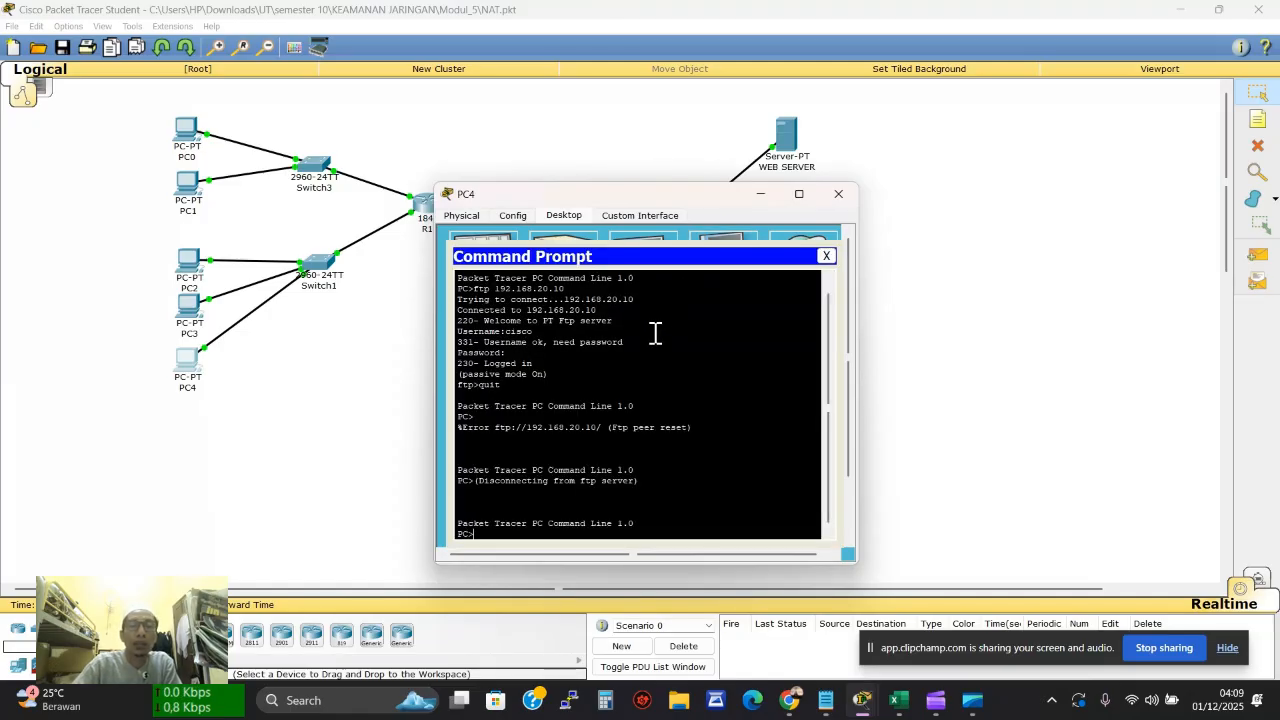
Run netstat twice on the FTP SERVER to check which FTP connections remain
{"action": "left_click_drag", "start_coordinate": [845, 192], "coordinate": [848, 196]}
{"action": "left_click", "coordinate": [832, 197]}
{"action": "left_click", "coordinate": [786, 243]}
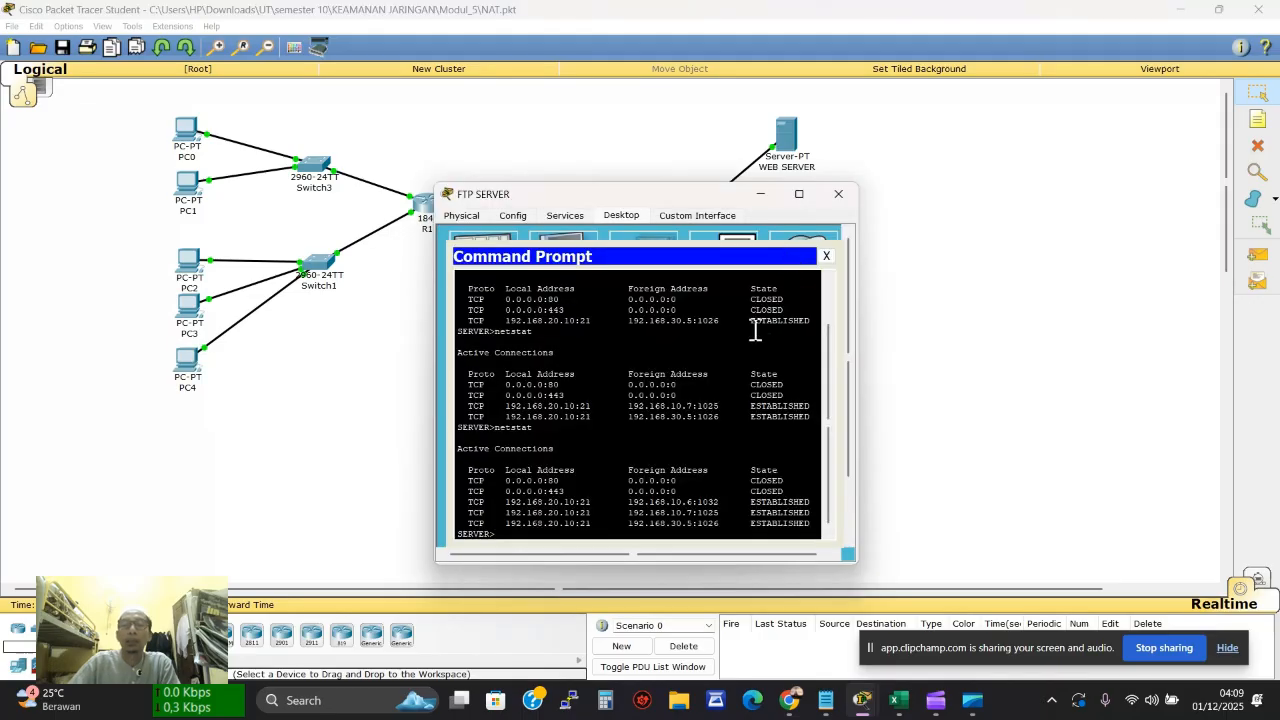
{"action": "type", "text": "netstat"}
{"action": "key", "text": "Return"}
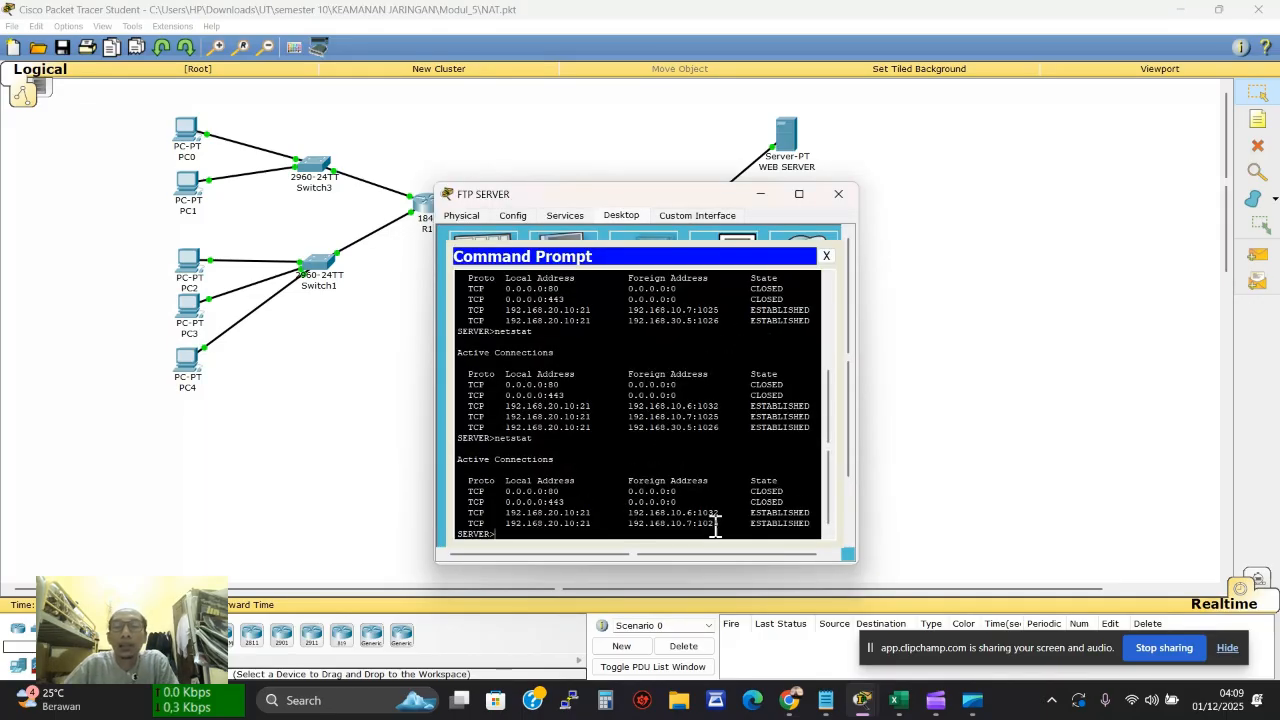
{"action": "type", "text": "netstat"}
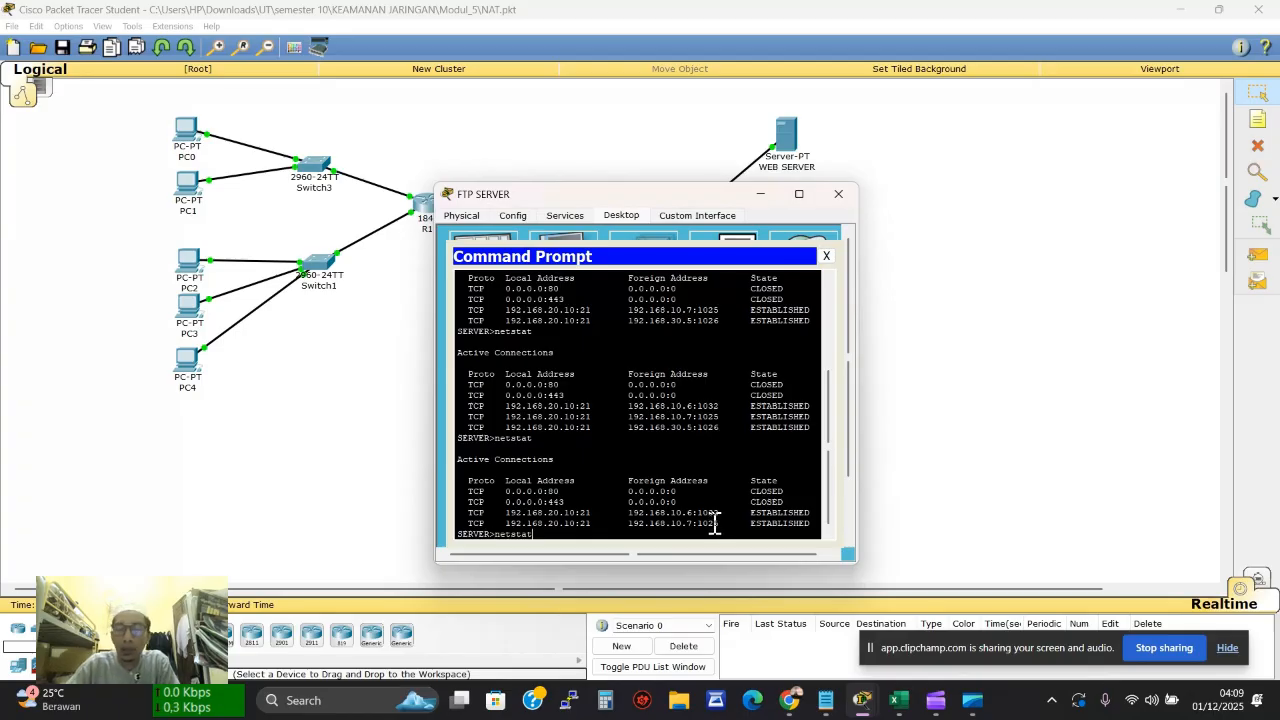
{"action": "key", "text": "Return"}
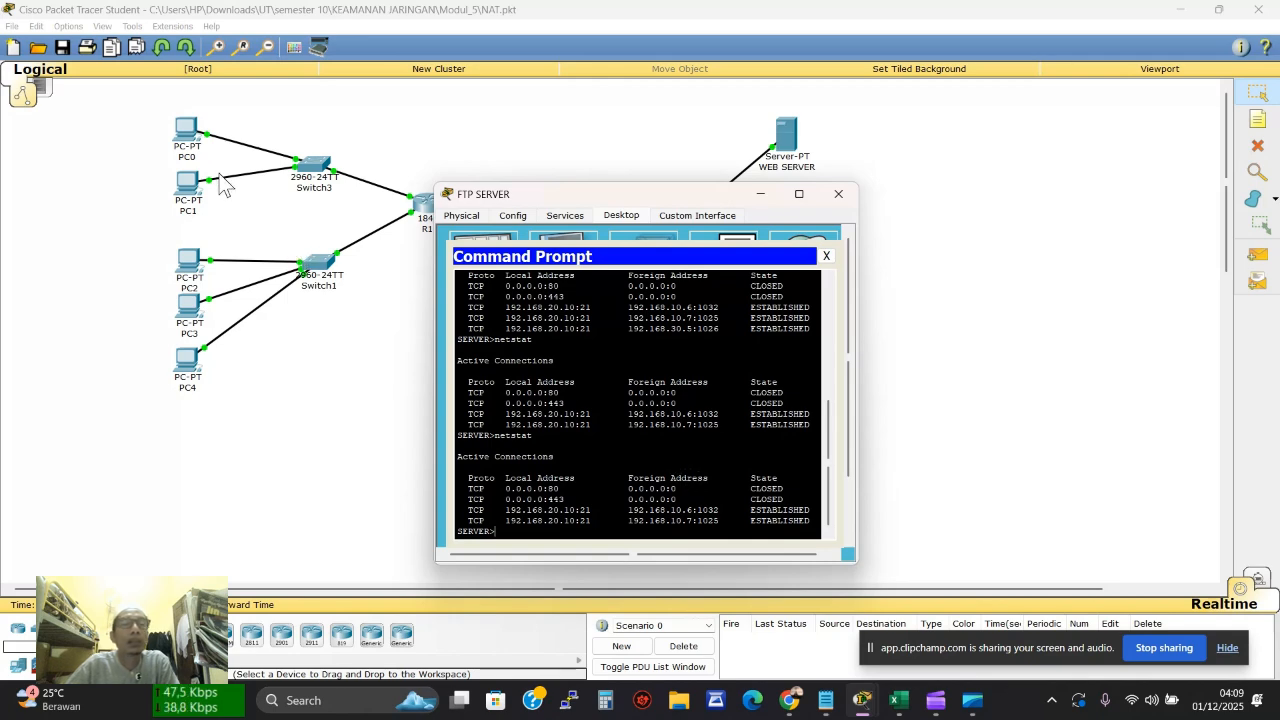
Load the web page at 192.168.20.5 in PC0's web browser
{"action": "left_click", "coordinate": [190, 134]}
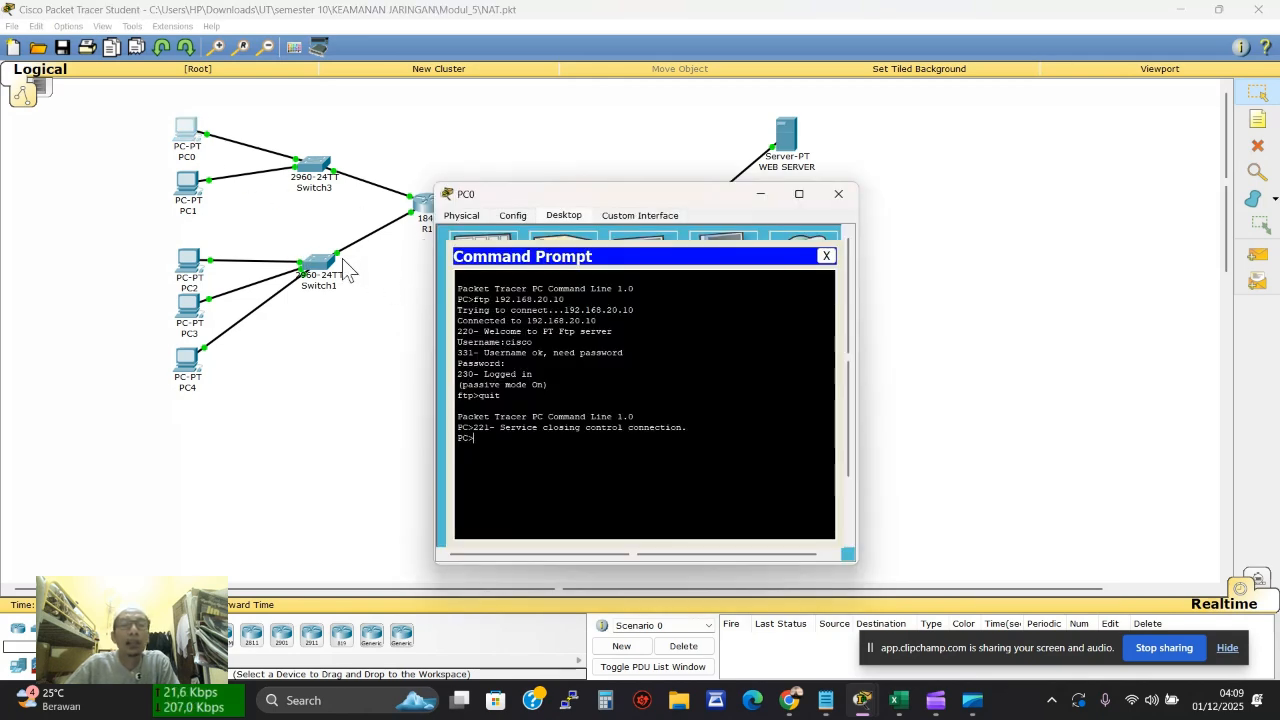
{"action": "left_click", "coordinate": [198, 203]}
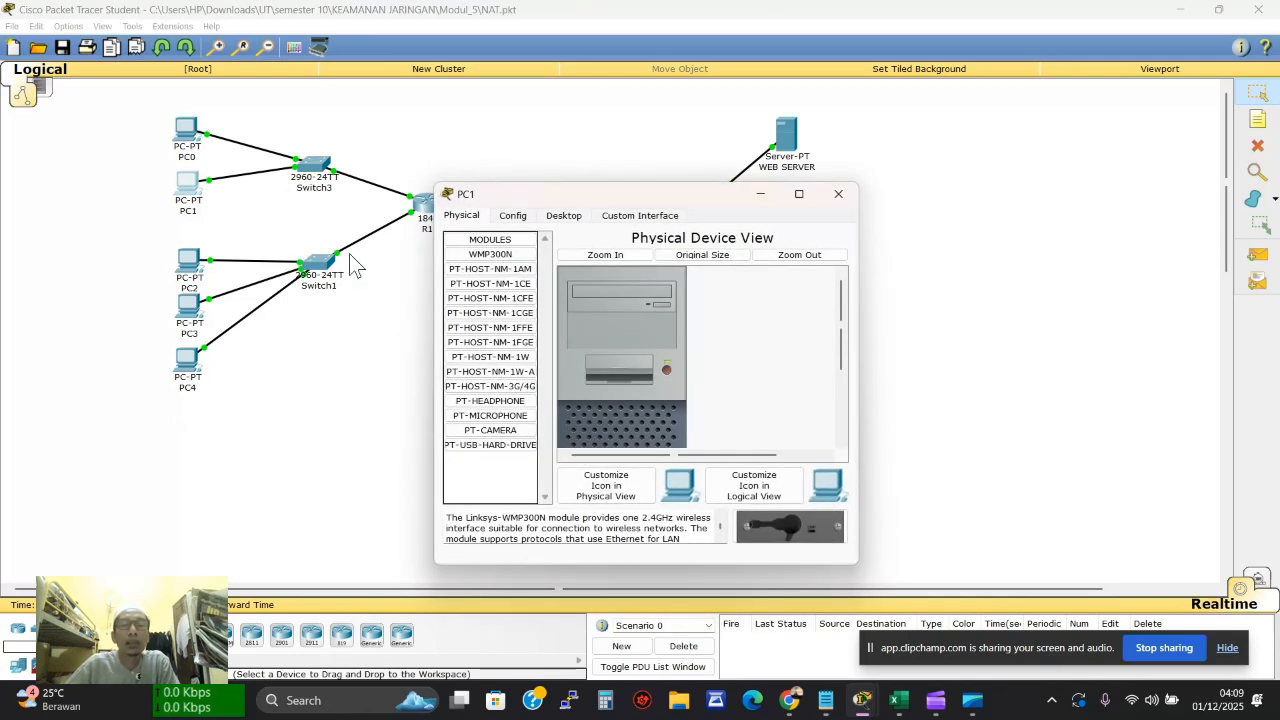
{"action": "left_click", "coordinate": [838, 194]}
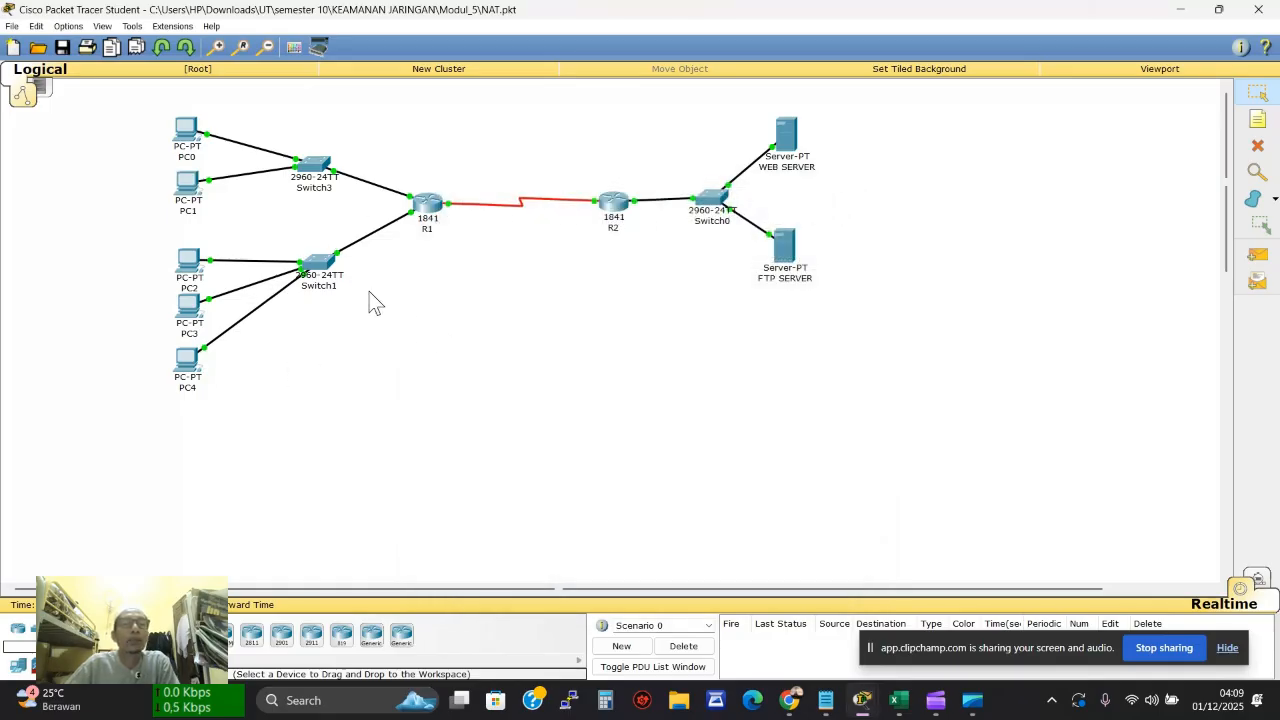
{"action": "left_click", "coordinate": [186, 130]}
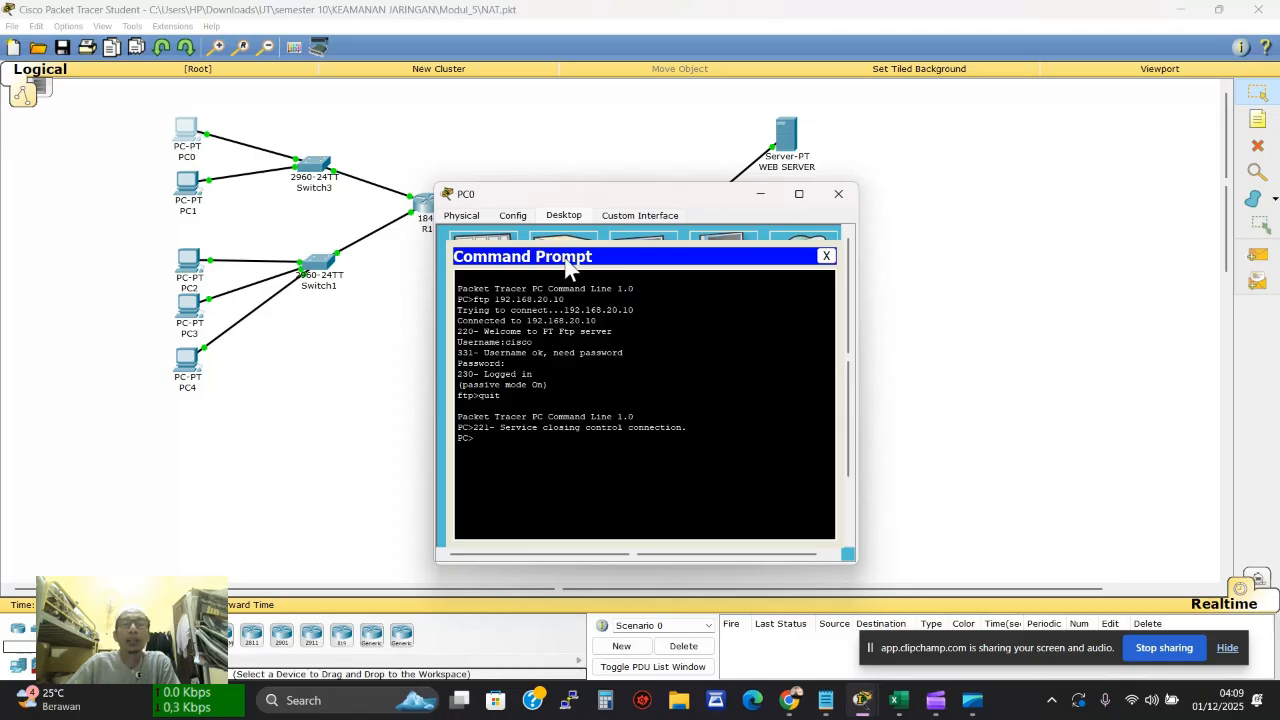
{"action": "left_click", "coordinate": [826, 256]}
{"action": "left_click", "coordinate": [788, 275]}
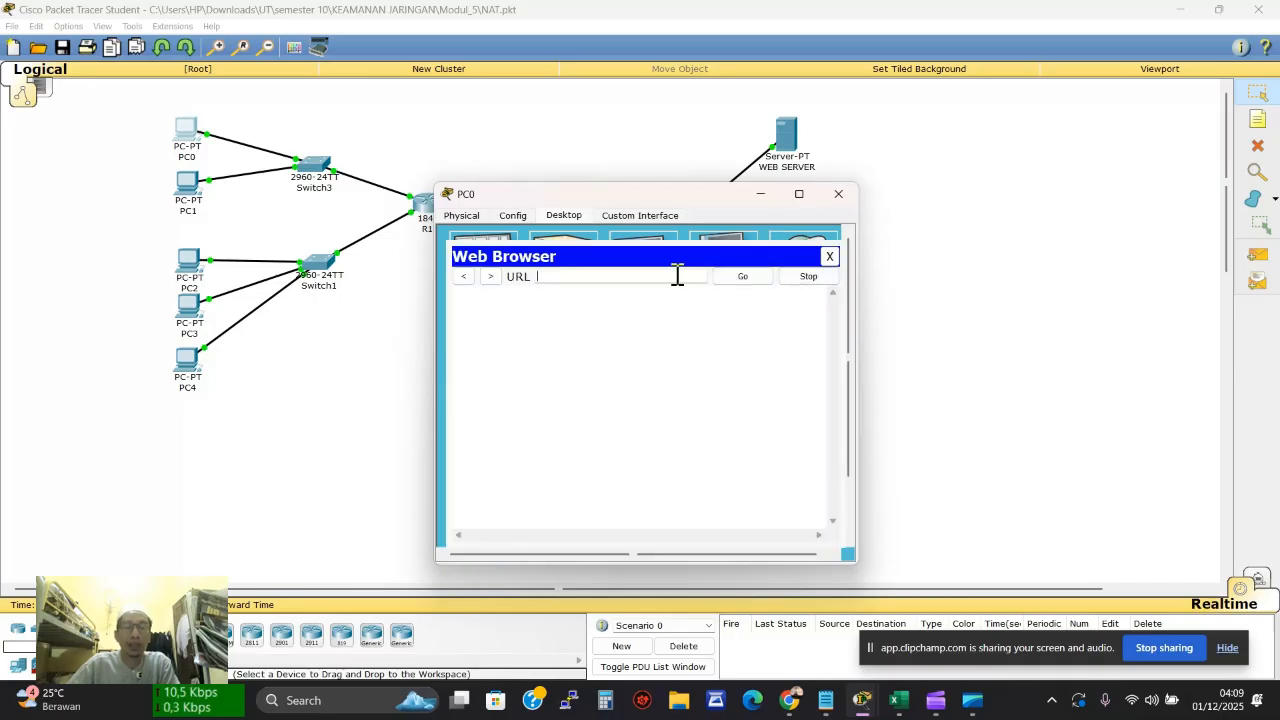
{"action": "type", "text": "192.168.20.5"}
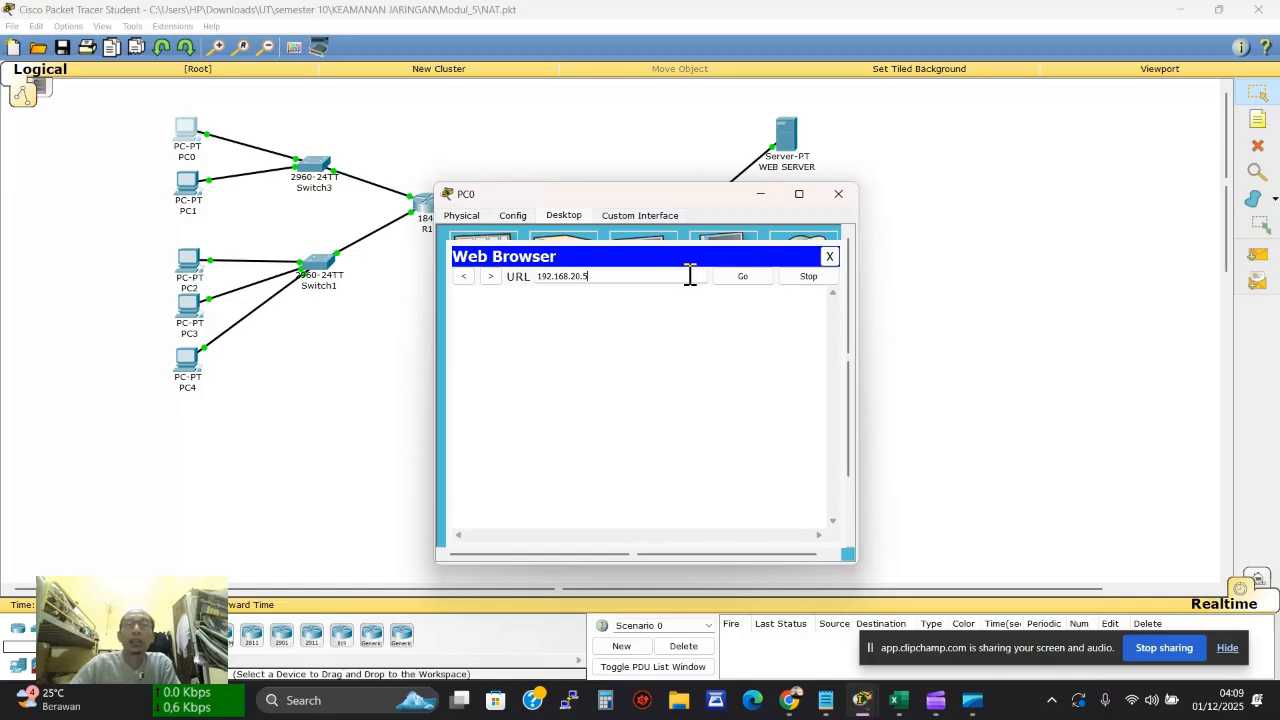
{"action": "left_click_drag", "start_coordinate": [677, 276], "coordinate": [440, 293]}
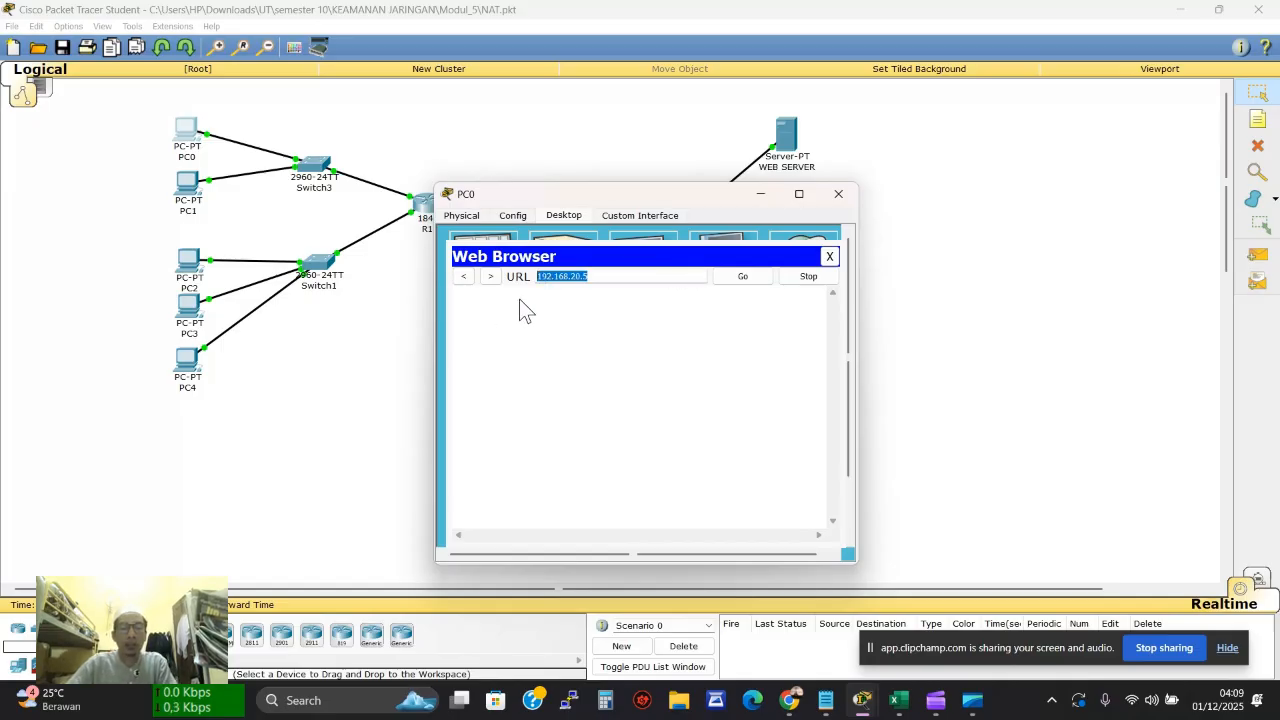
{"action": "left_click", "coordinate": [741, 276]}
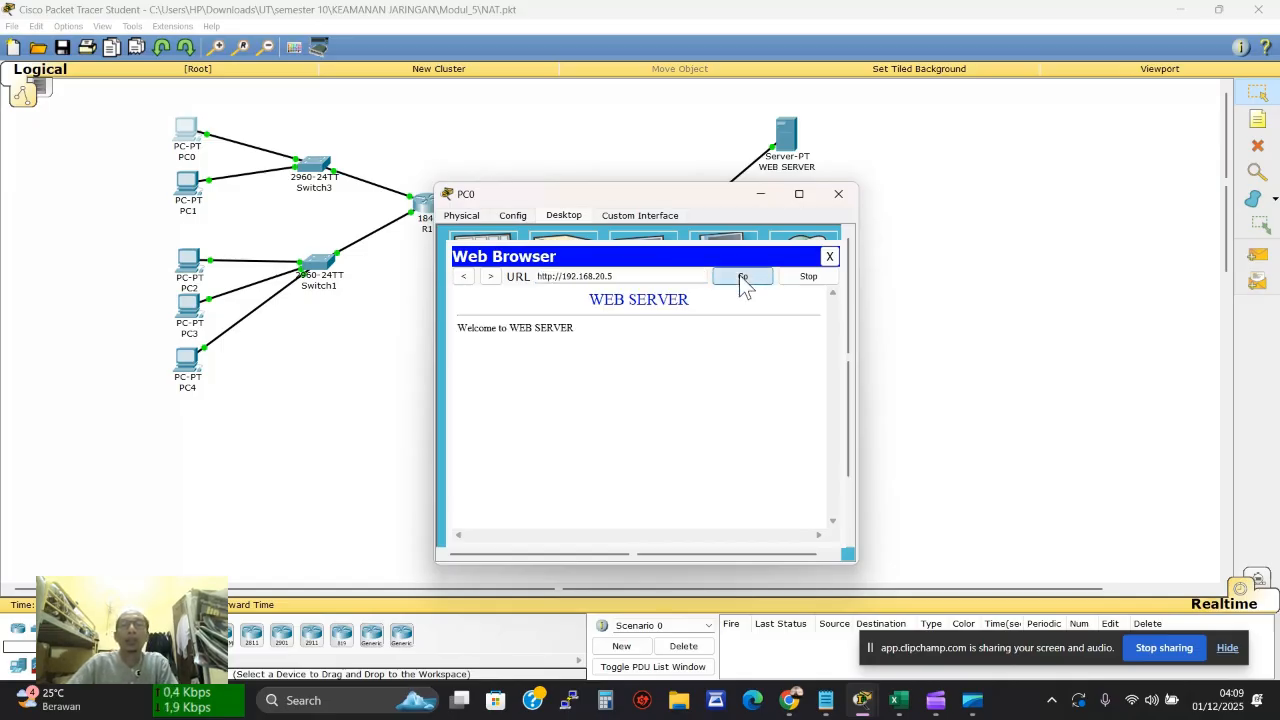
{"action": "left_click", "coordinate": [838, 193]}
Run netstat on the WEB SERVER to see the 192.168.30.5 connections
{"action": "left_click", "coordinate": [785, 158]}
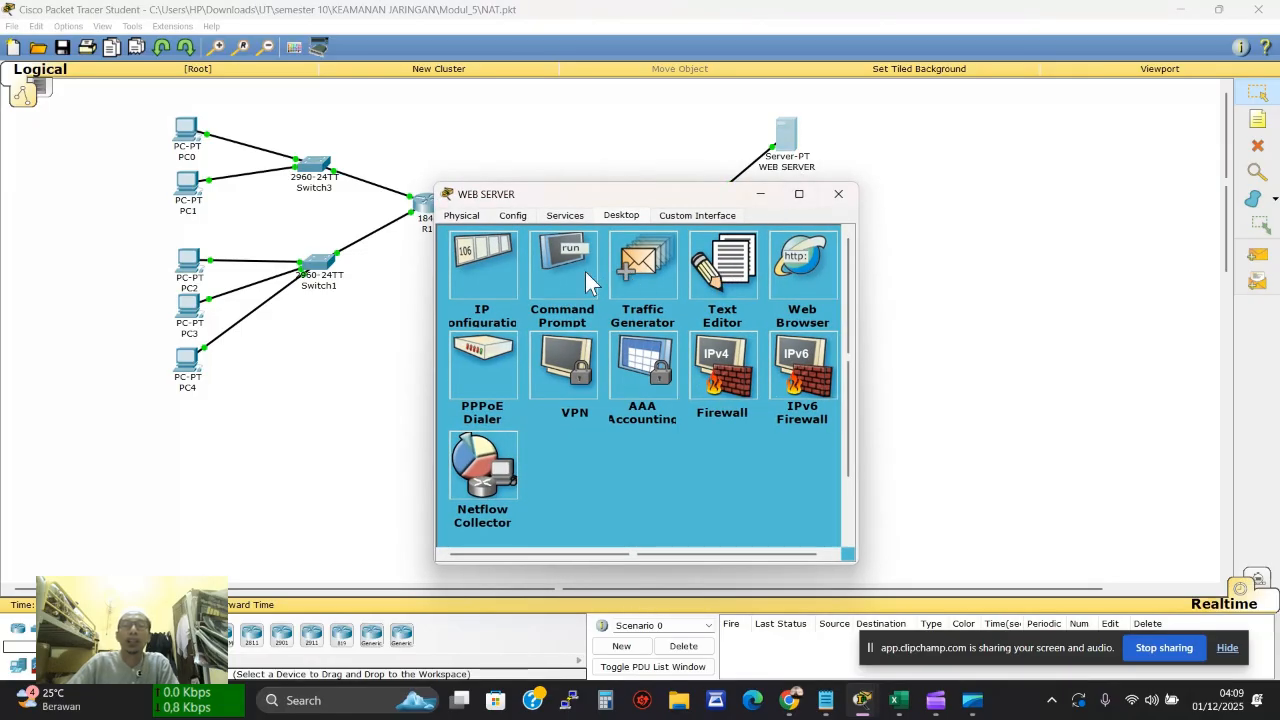
{"action": "left_click", "coordinate": [588, 280]}
{"action": "type", "text": "netstat"}
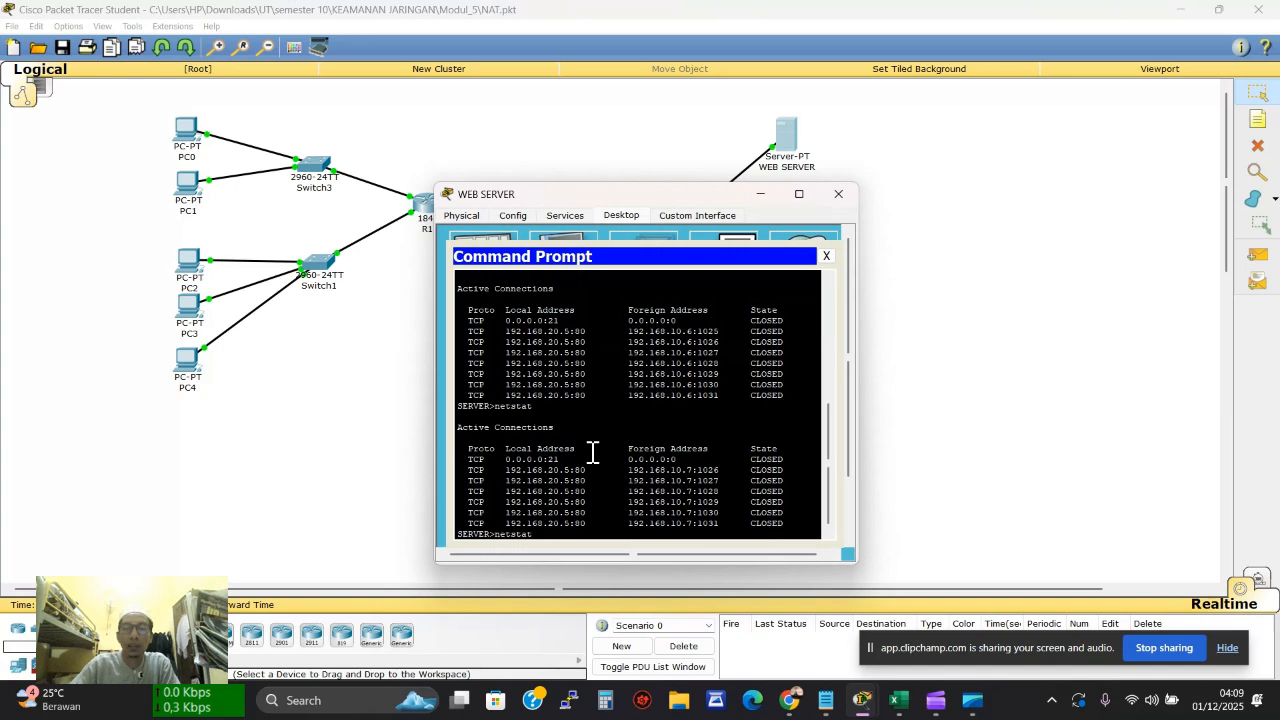
{"action": "key", "text": "Return"}
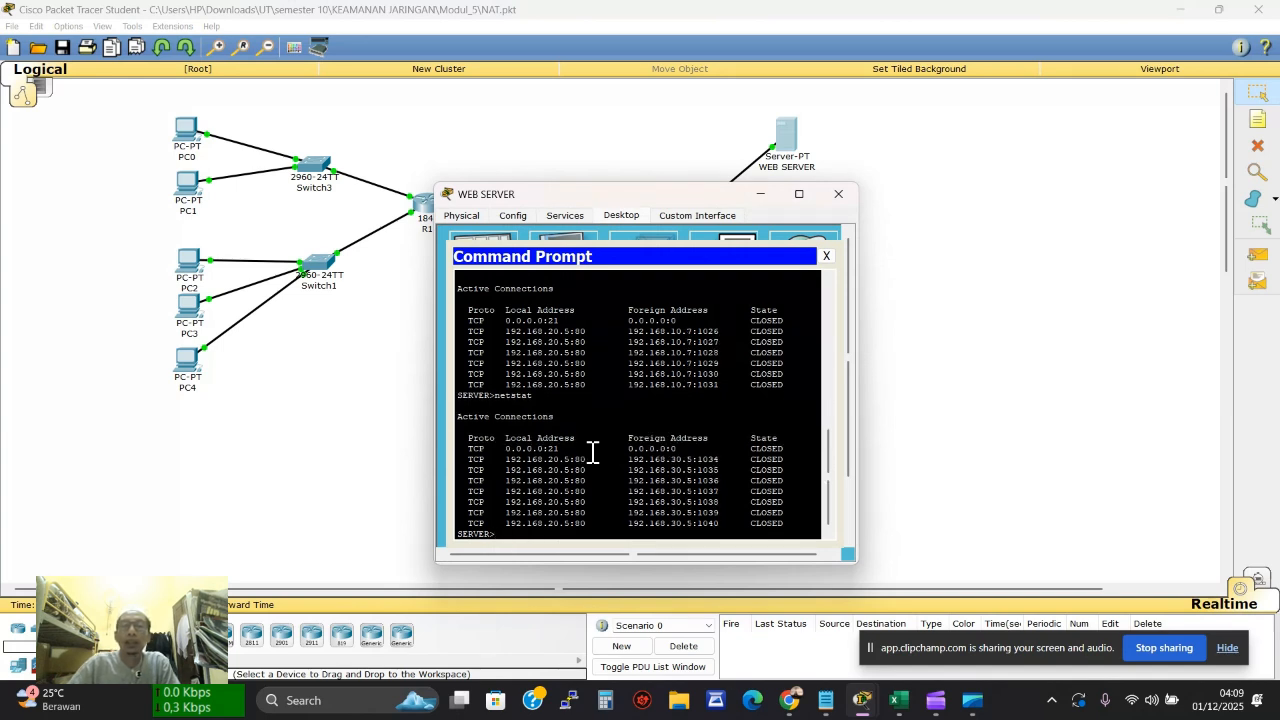
{"action": "left_click_drag", "start_coordinate": [645, 468], "coordinate": [690, 468]}
{"action": "left_click", "coordinate": [671, 459]}
{"action": "left_click", "coordinate": [898, 700]}
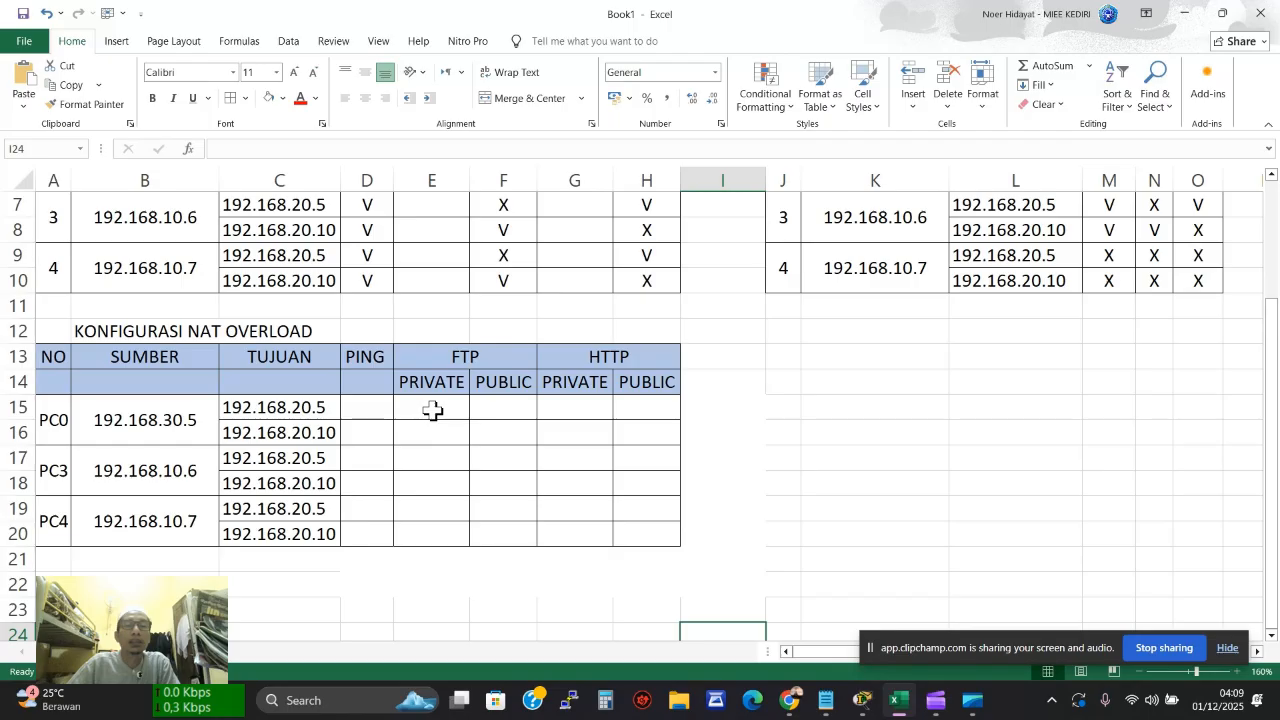
Fill cell G15, PC0's HTTP private result, light green in Excel
{"action": "left_click", "coordinate": [572, 408]}
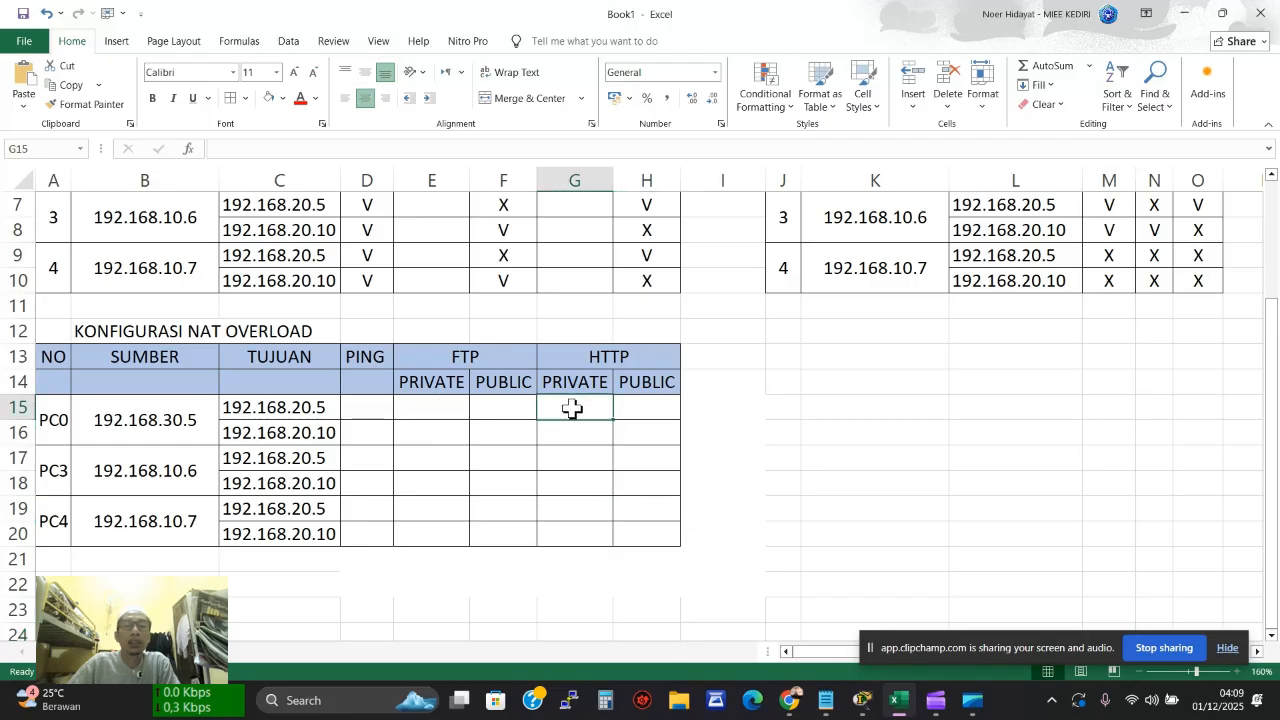
{"action": "left_click", "coordinate": [283, 98]}
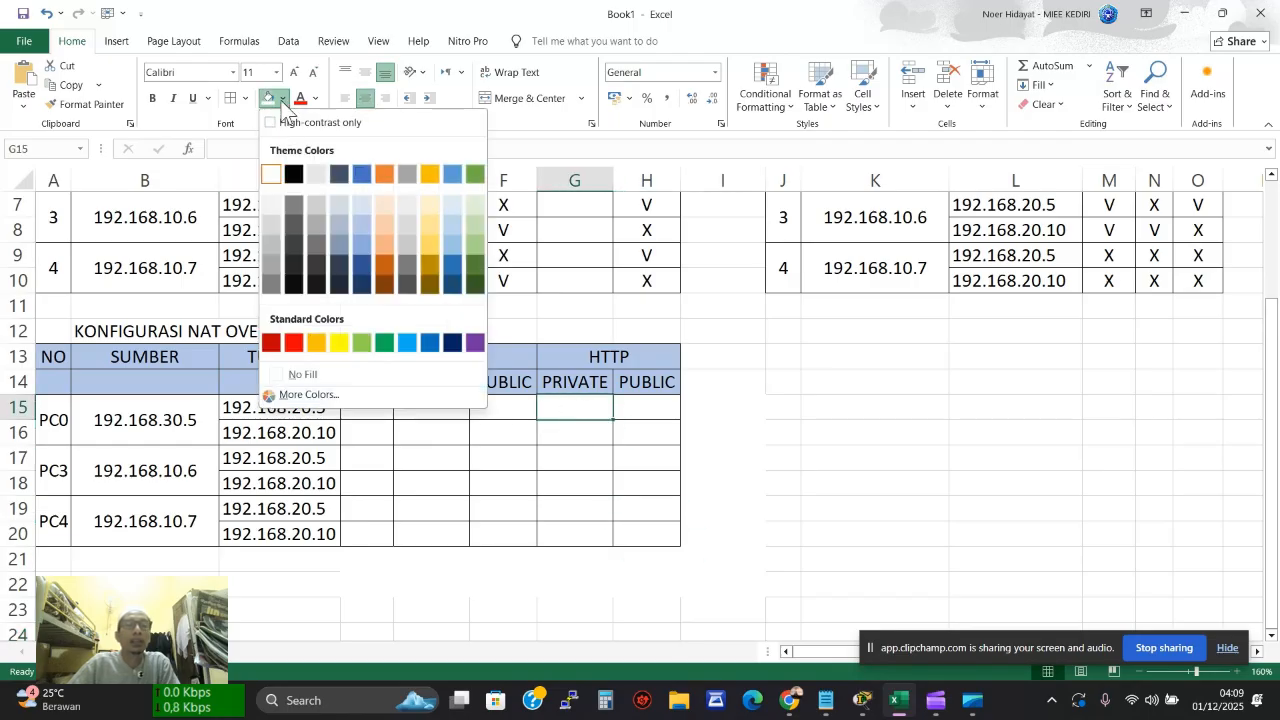
{"action": "left_click", "coordinate": [370, 340]}
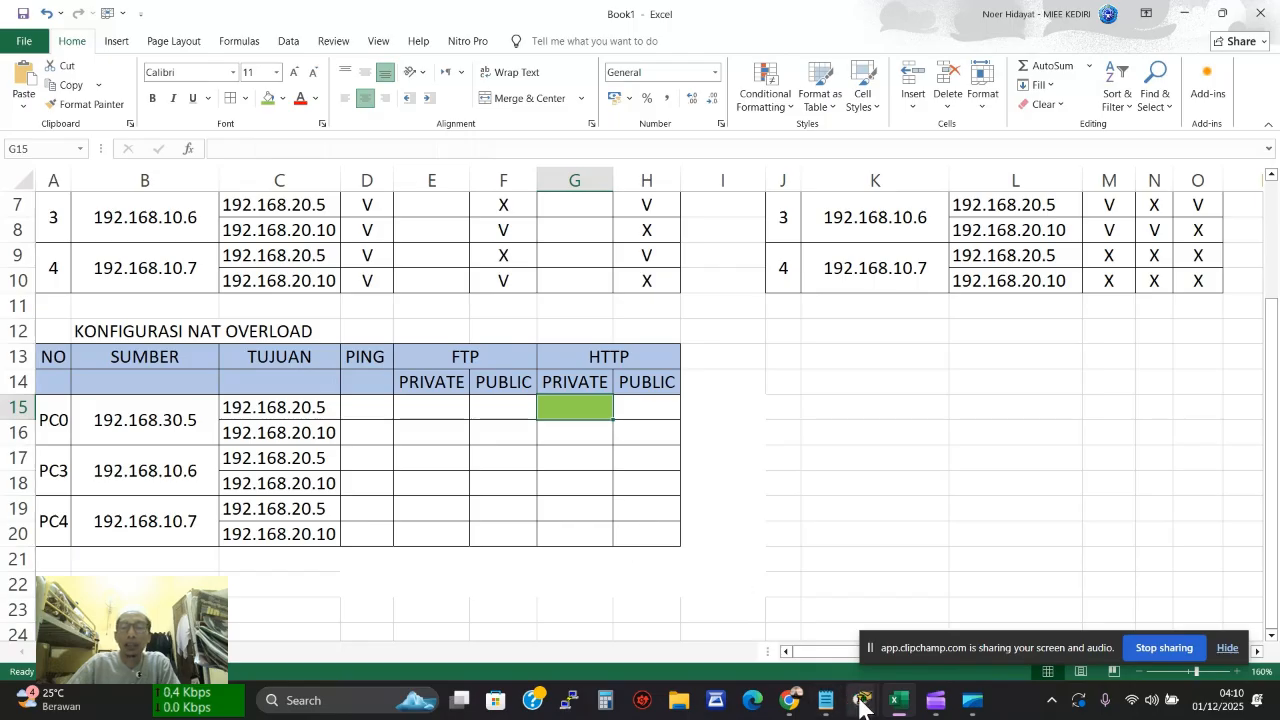
Bring the Packet Tracer topology window back in front of Excel
{"action": "mouse_move", "coordinate": [862, 708]}
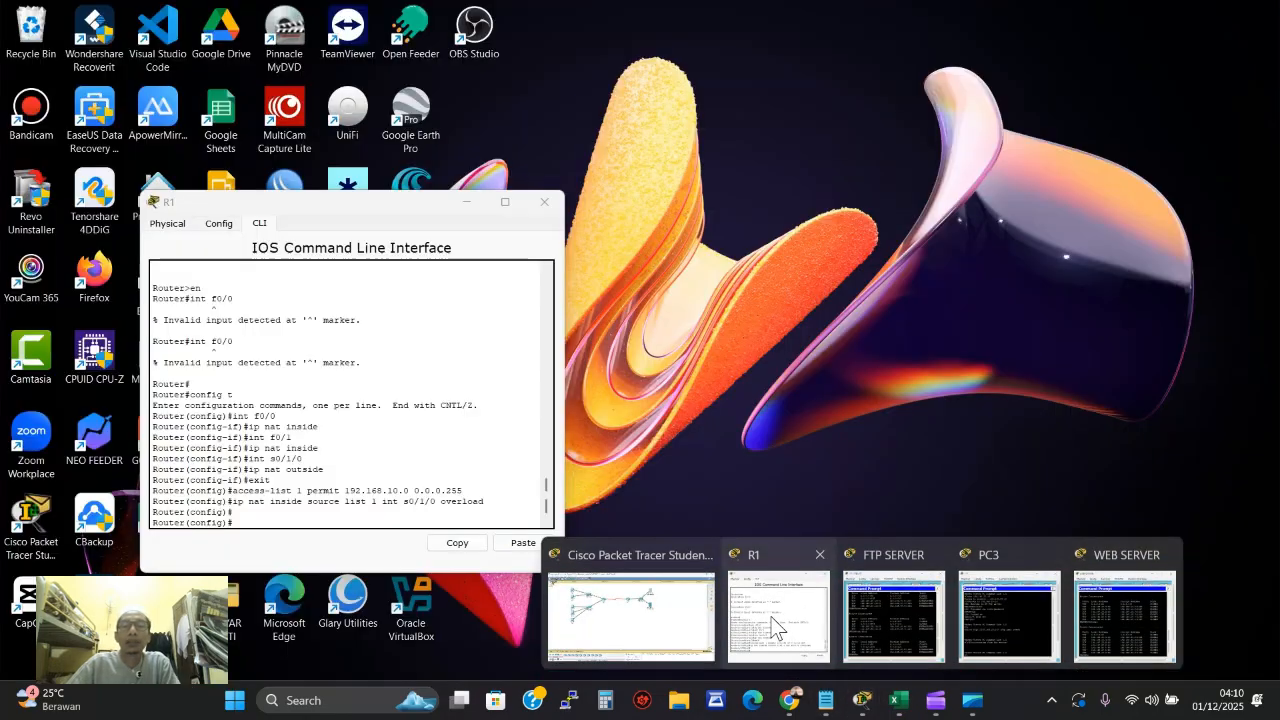
{"action": "left_click", "coordinate": [772, 625]}
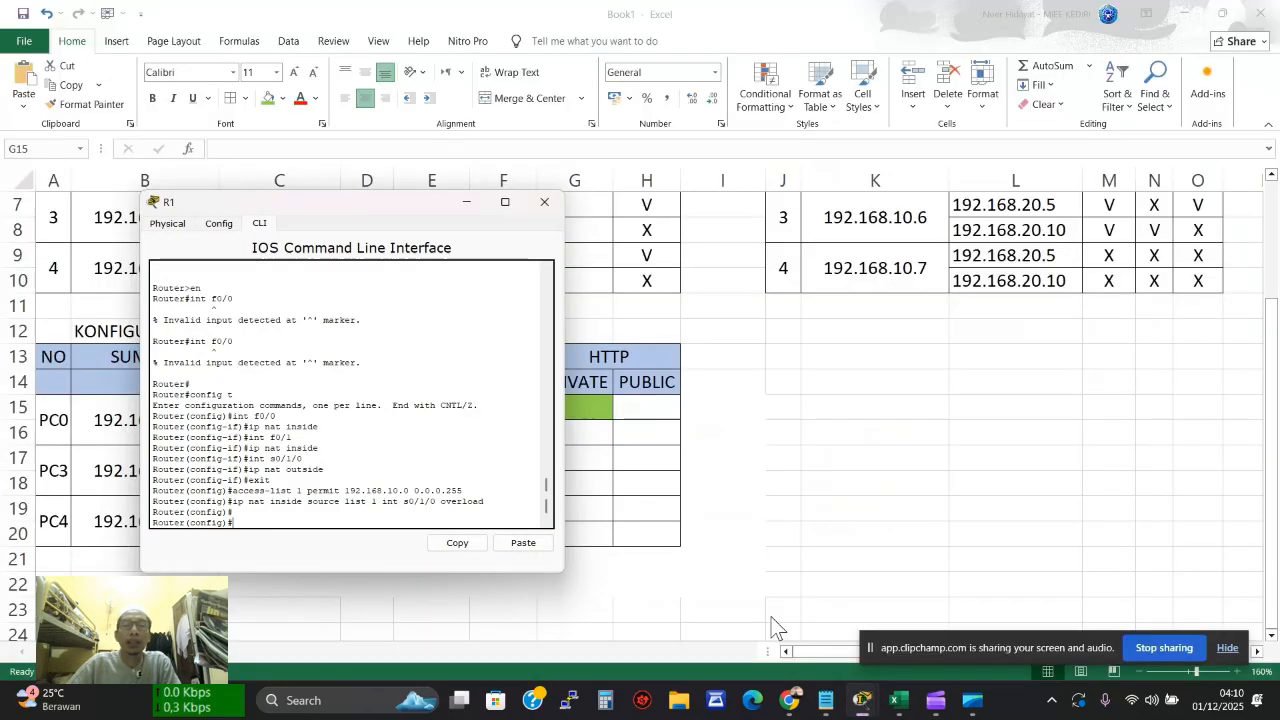
{"action": "left_click", "coordinate": [479, 204]}
{"action": "mouse_move", "coordinate": [862, 708]}
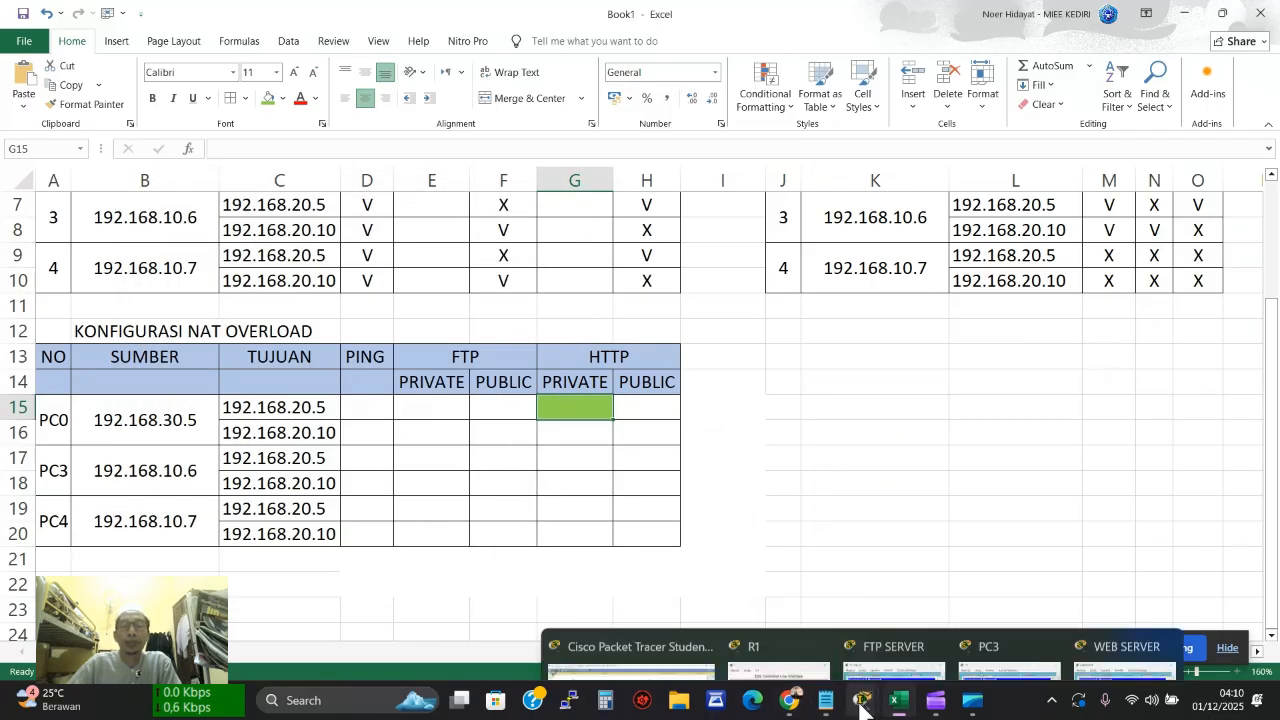
{"action": "left_click", "coordinate": [626, 599]}
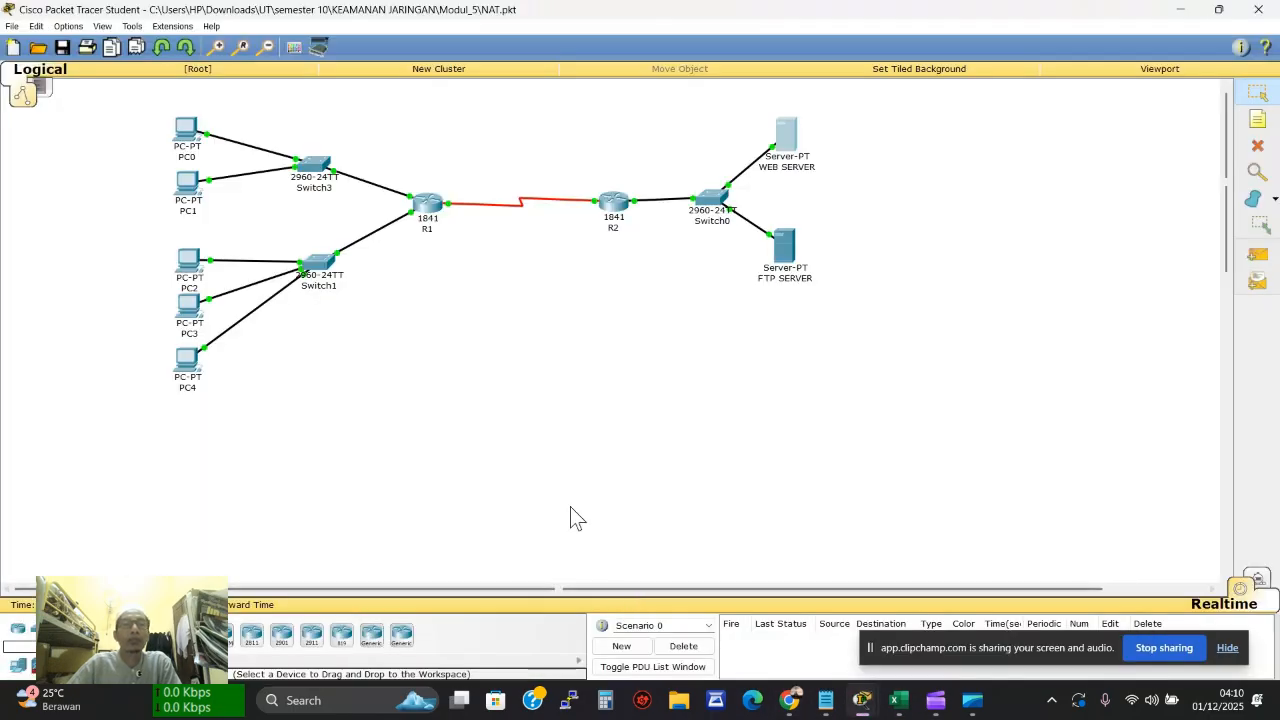
{"action": "mouse_move", "coordinate": [196, 144]}
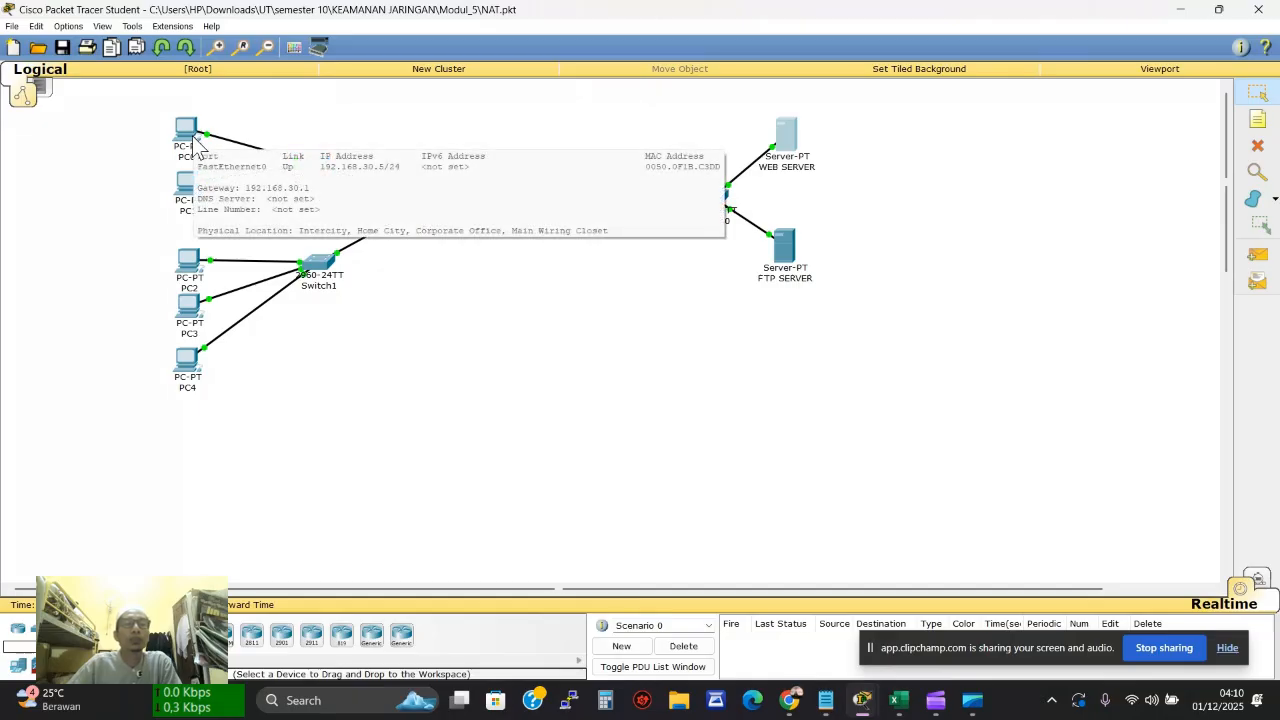
Load the WEB SERVER page at 192.168.20.5 in PC3's web browser
{"action": "left_click", "coordinate": [186, 310]}
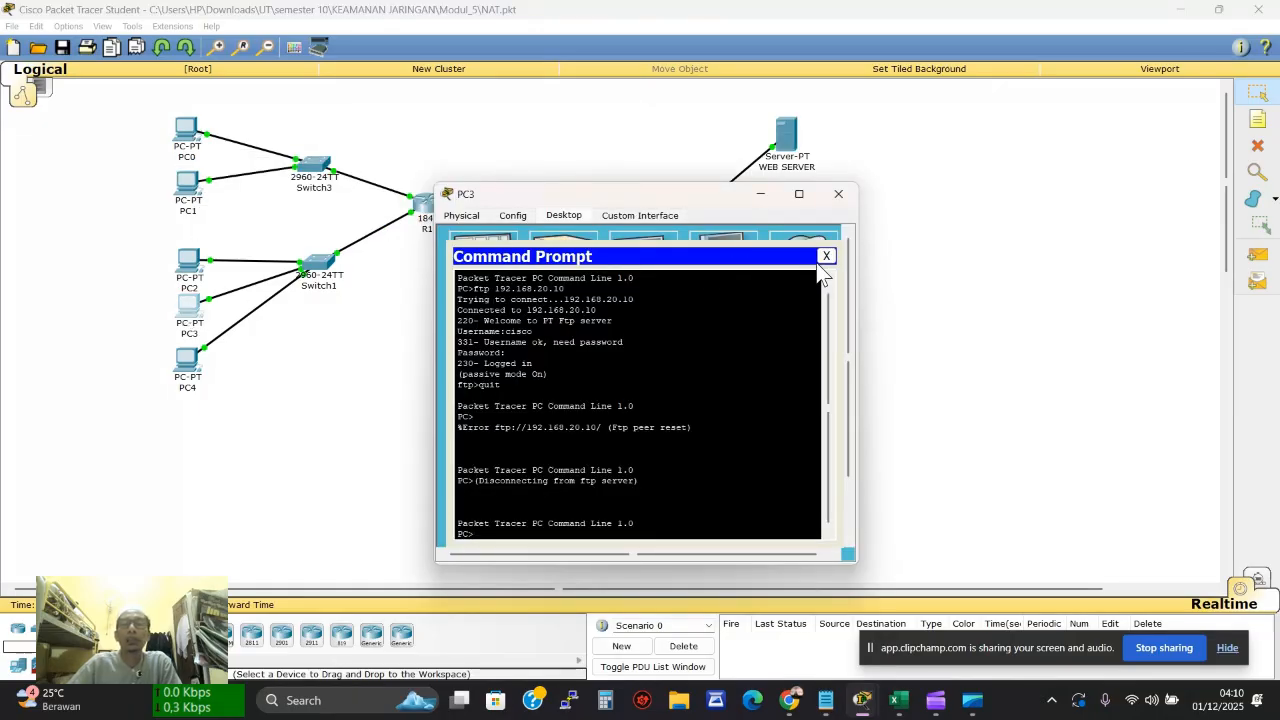
{"action": "left_click", "coordinate": [826, 256]}
{"action": "left_click", "coordinate": [798, 250]}
{"action": "left_click", "coordinate": [688, 277]}
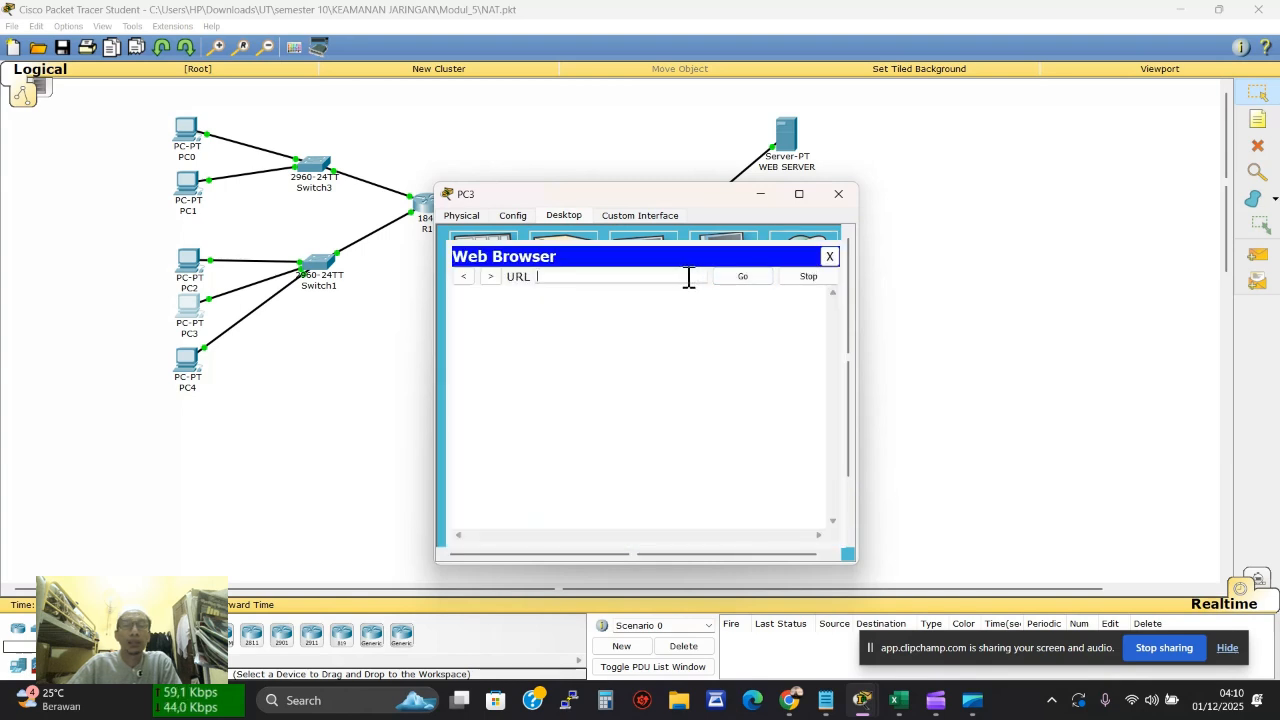
{"action": "type", "text": "192.168.20.5"}
{"action": "left_click", "coordinate": [742, 277]}
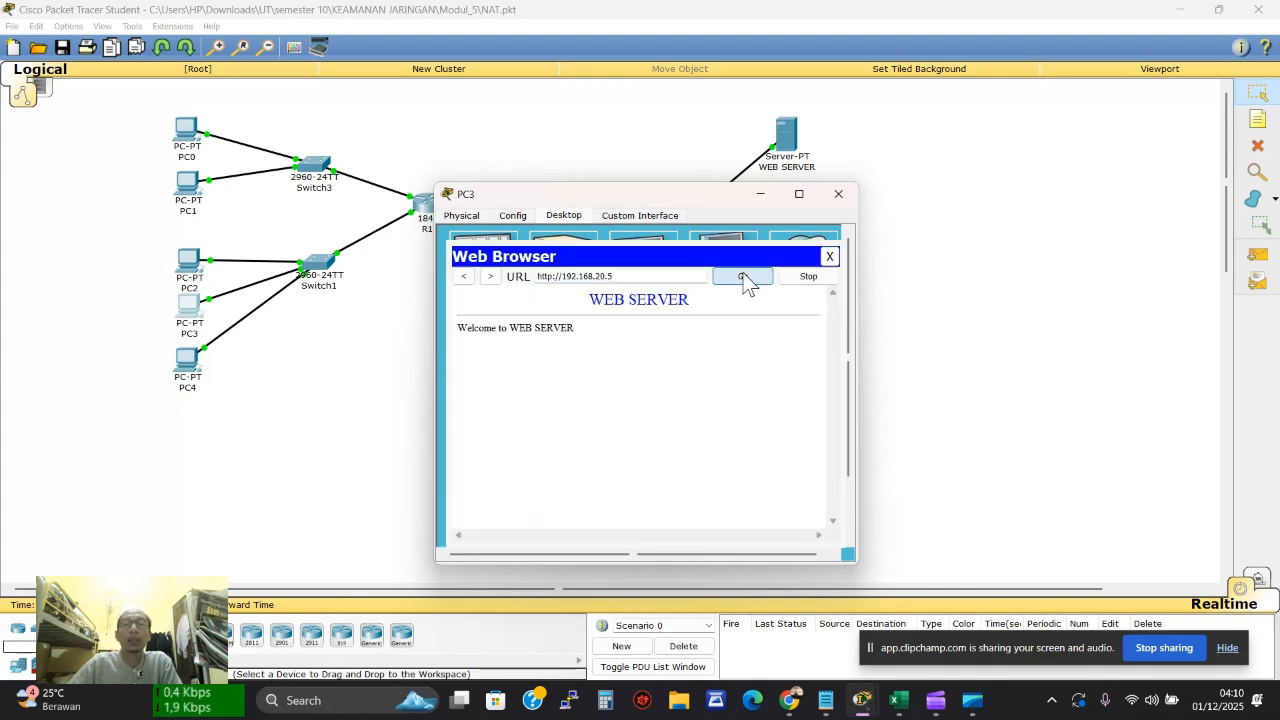
{"action": "left_click", "coordinate": [829, 256]}
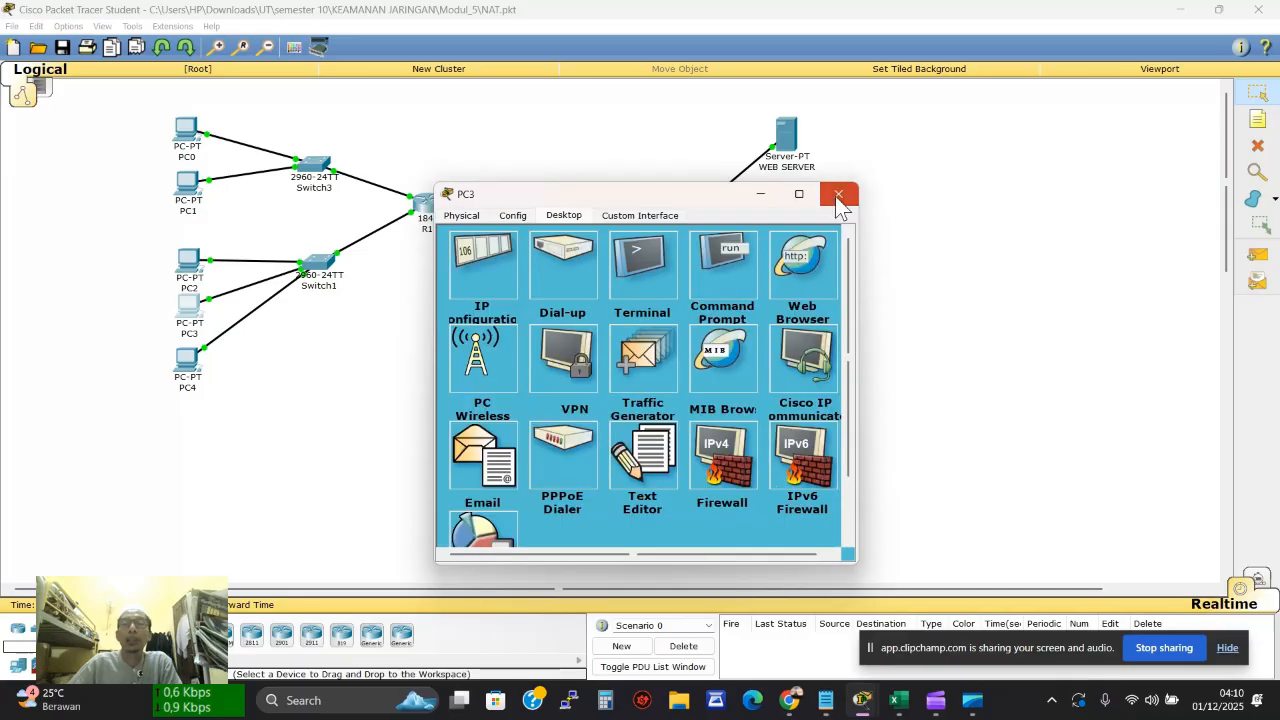
{"action": "left_click", "coordinate": [838, 194]}
Rerun netstat on the WEB SERVER to see port-80 connections from 192.168.50.1
{"action": "left_click", "coordinate": [786, 138]}
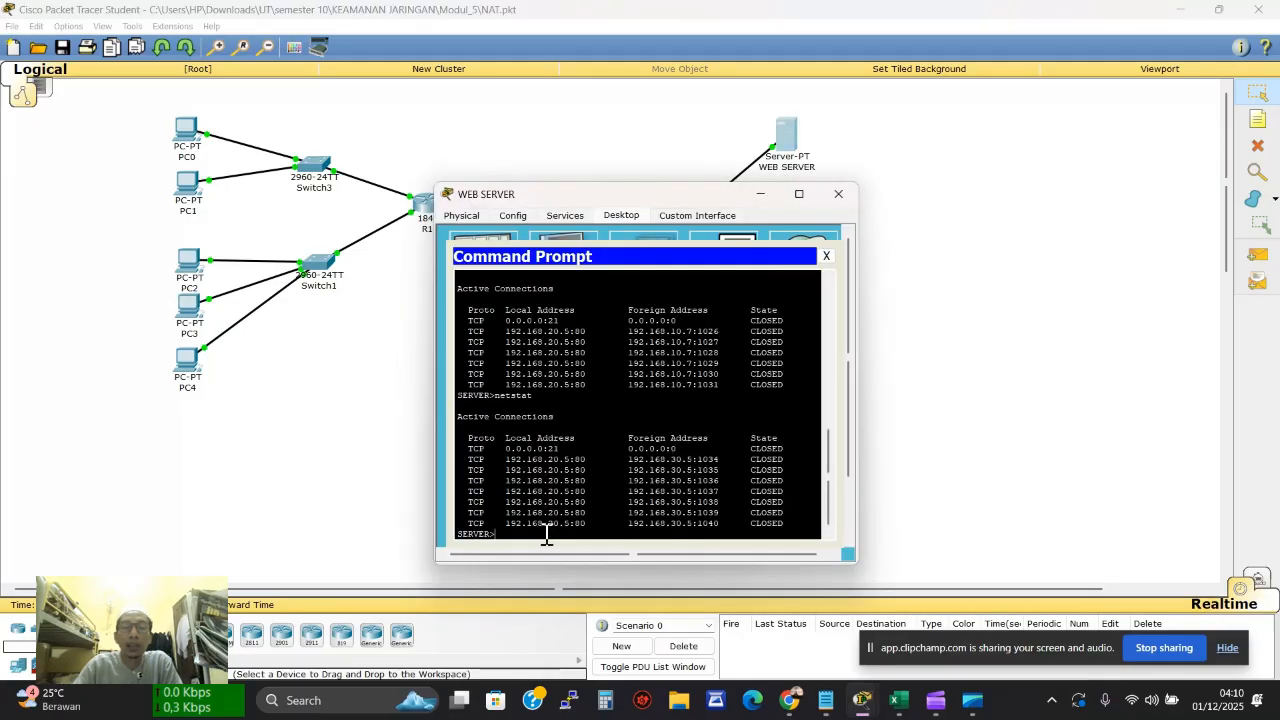
{"action": "key", "text": "Return"}
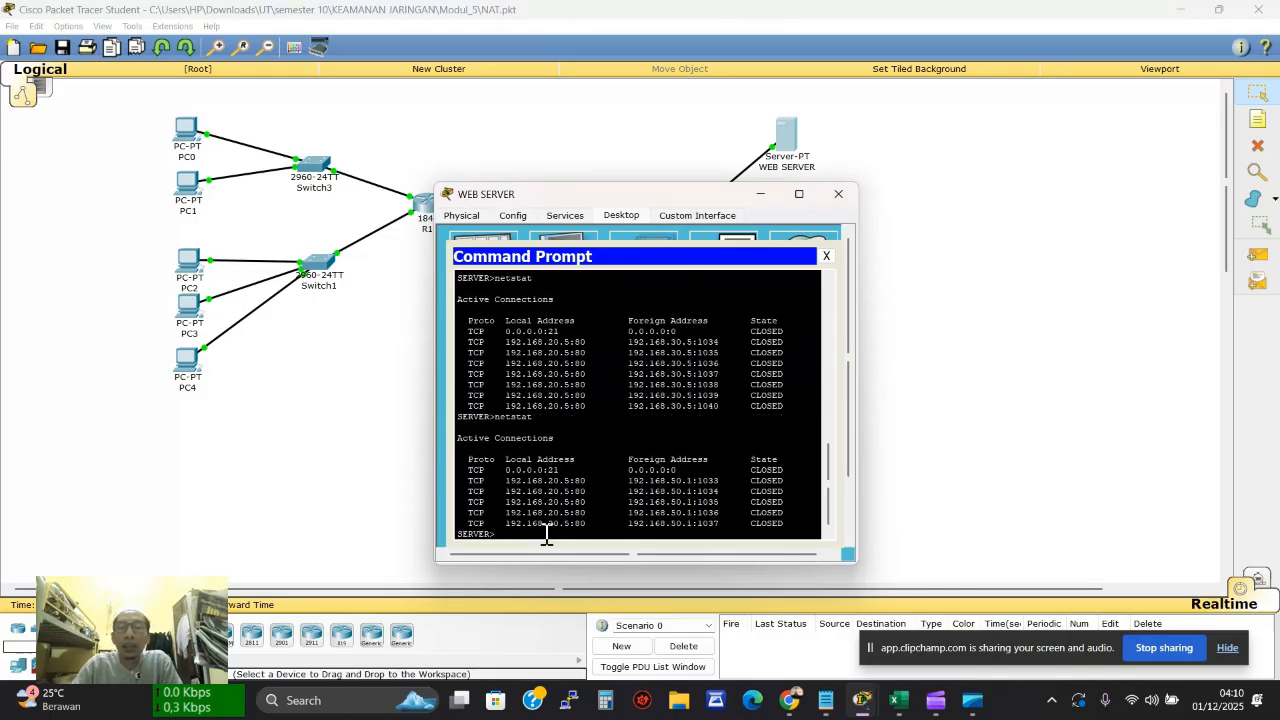
{"action": "left_click_drag", "start_coordinate": [628, 491], "coordinate": [703, 491]}
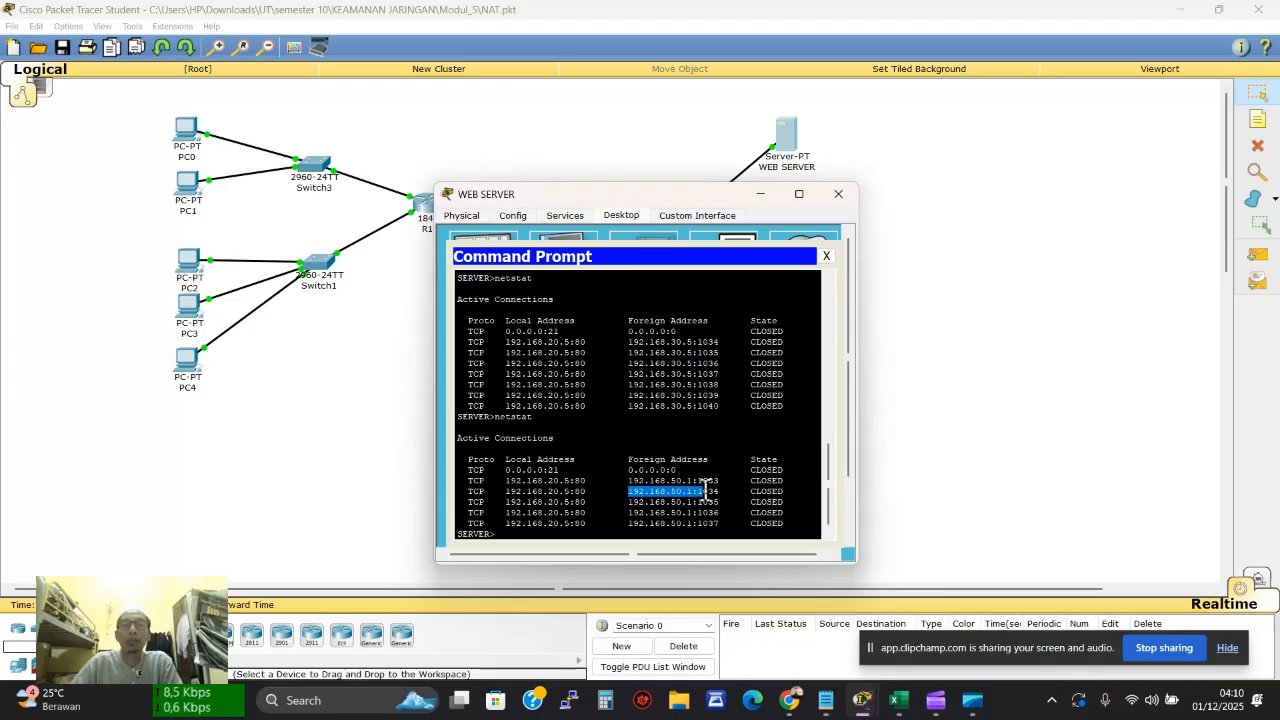
{"action": "left_click", "coordinate": [317, 369]}
Fill cell H17, PC3's HTTP PUBLIC result for 192.168.20.5, green, then hide Excel
{"action": "left_click", "coordinate": [900, 700]}
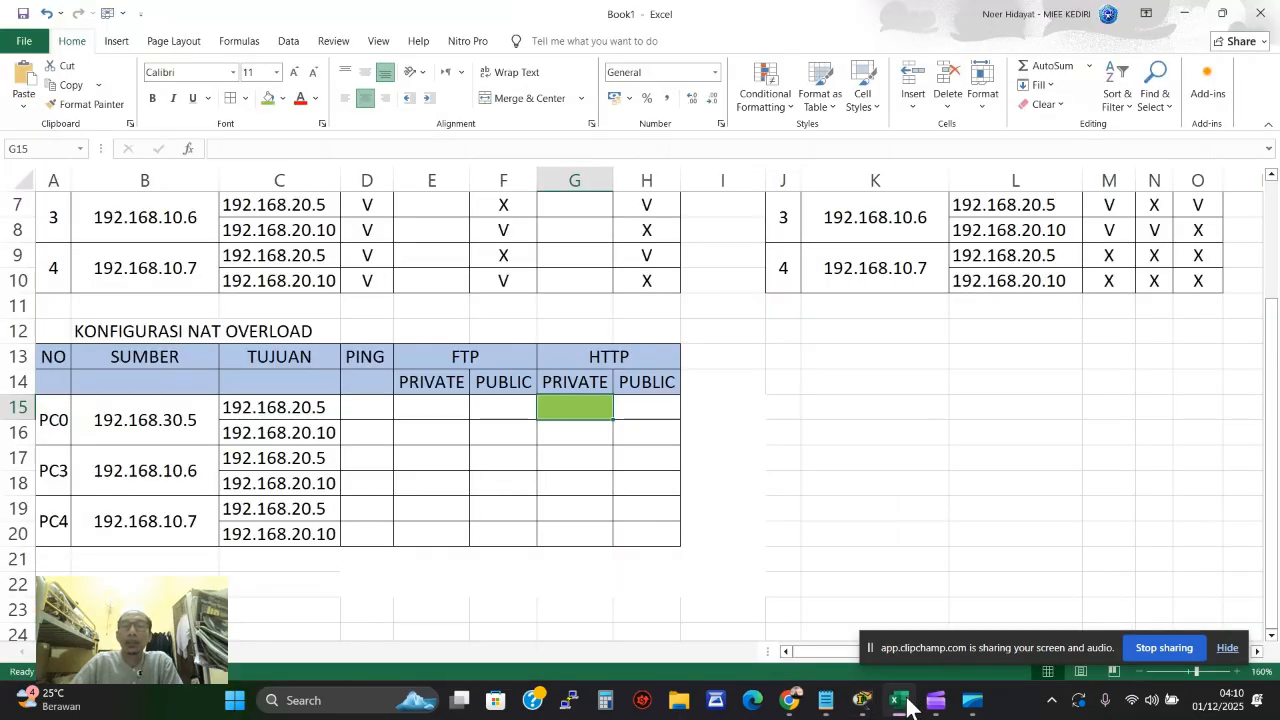
{"action": "left_click", "coordinate": [628, 458]}
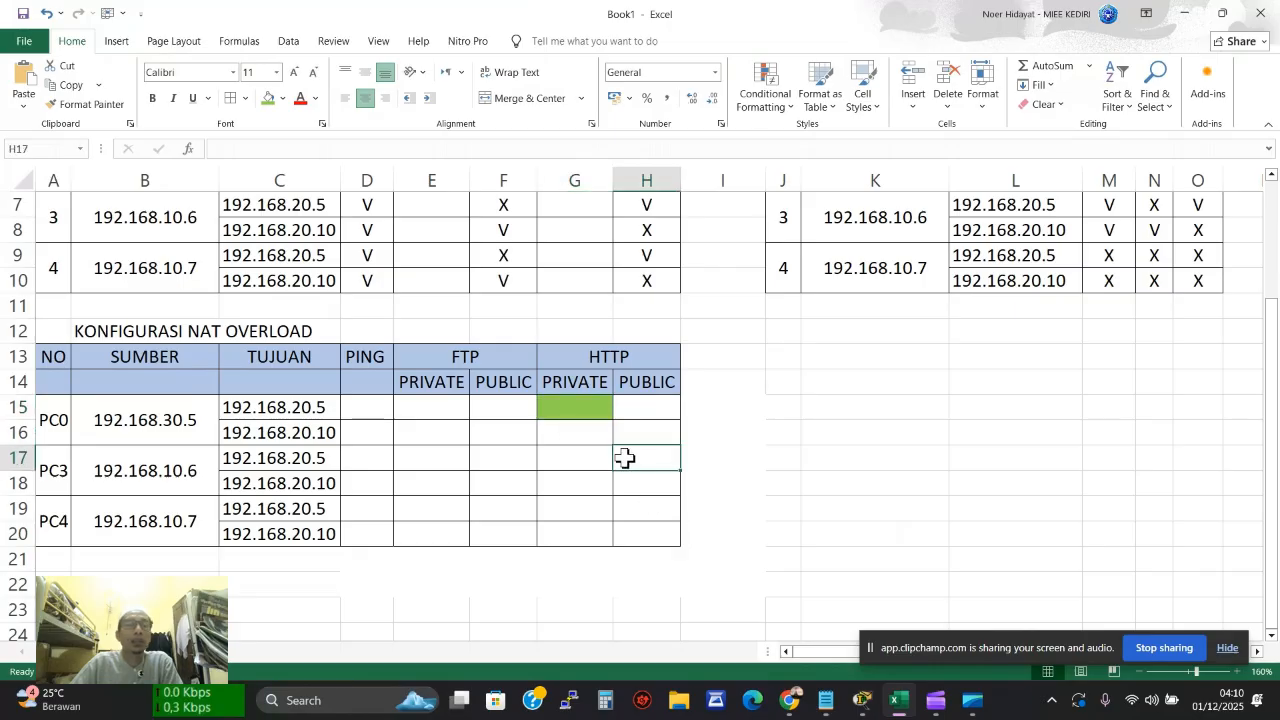
{"action": "left_click", "coordinate": [268, 99]}
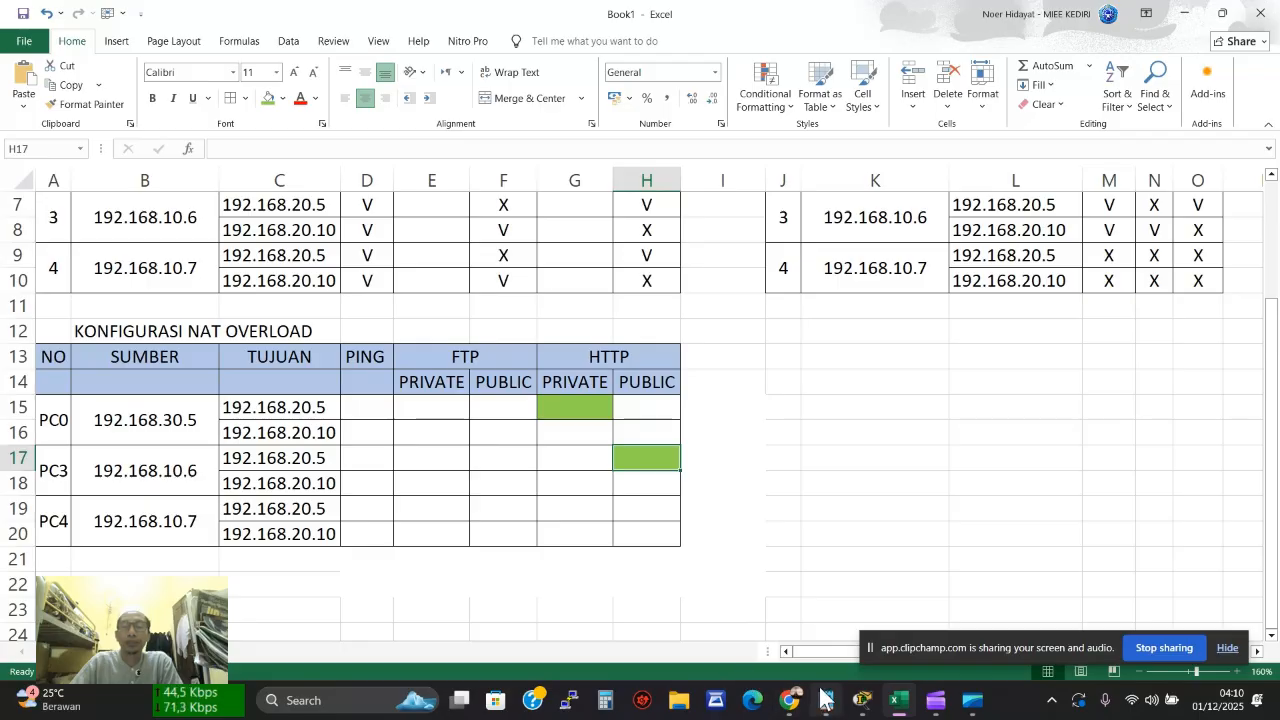
{"action": "left_click", "coordinate": [900, 705]}
Load the web server page at 192.168.20.5 in PC4's web browser, then close PC4
{"action": "left_click", "coordinate": [198, 368]}
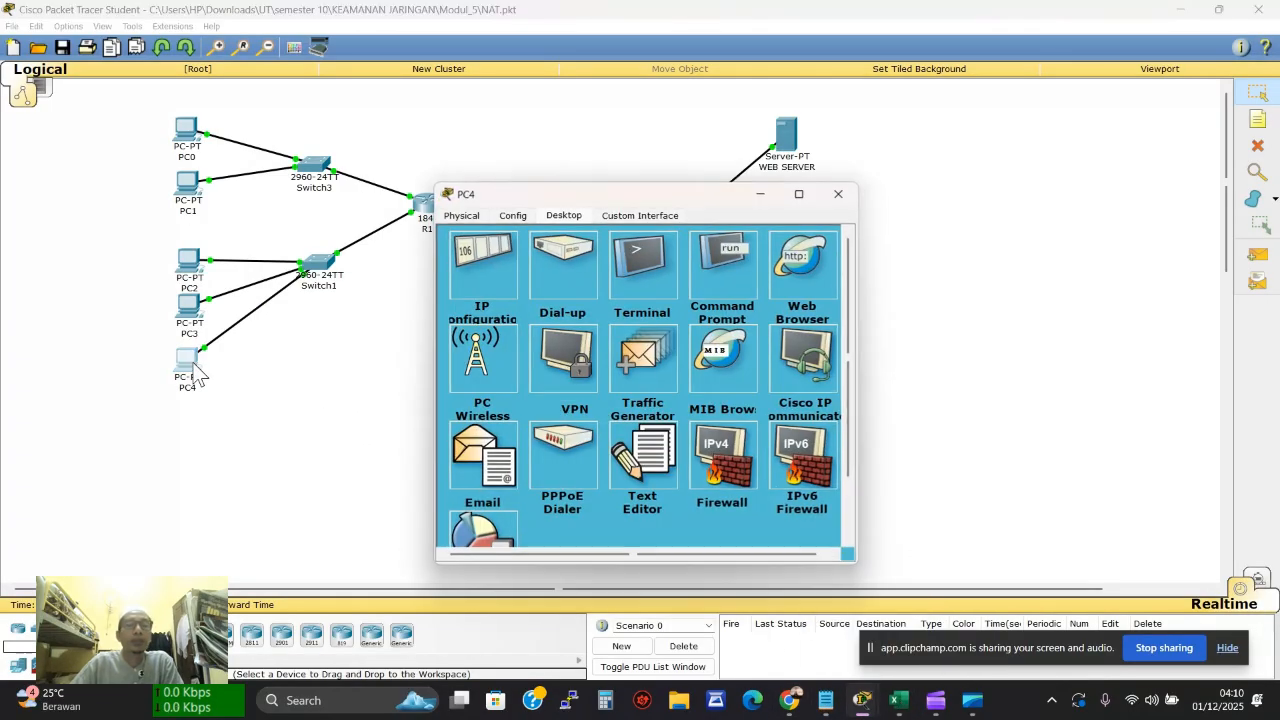
{"action": "left_click", "coordinate": [797, 280]}
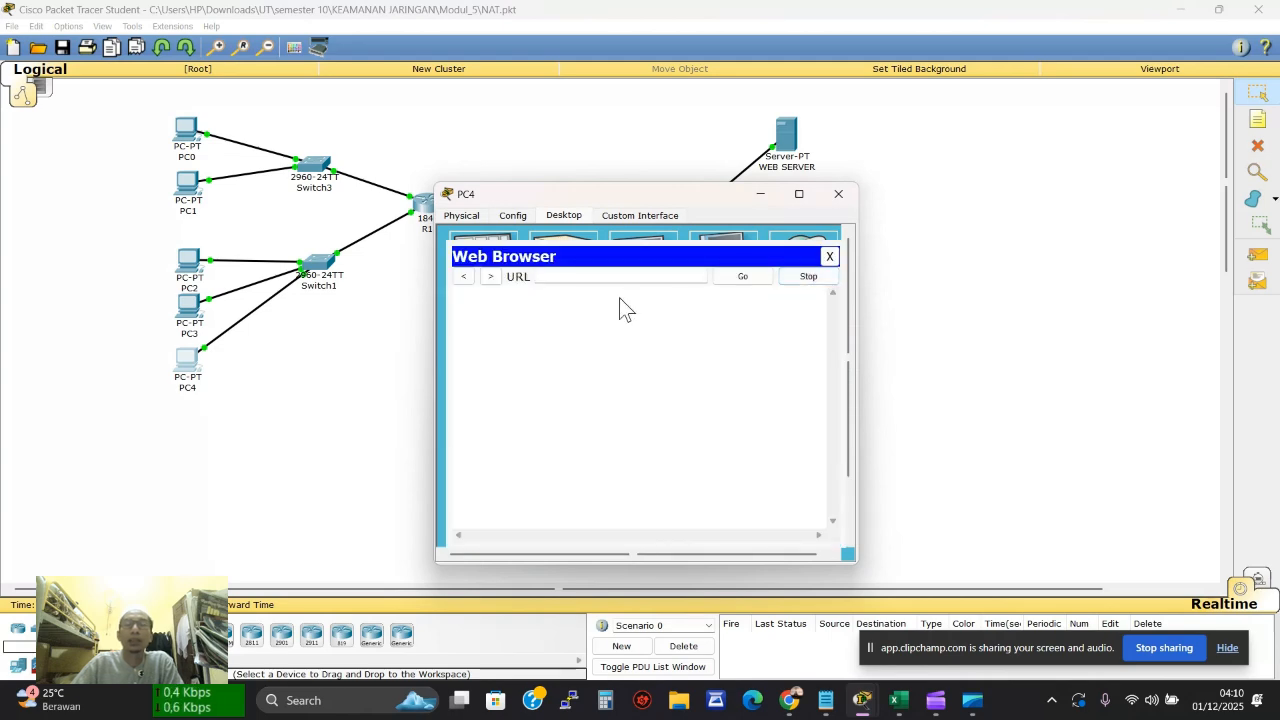
{"action": "left_click", "coordinate": [613, 281]}
{"action": "type", "text": "192.168.20.5"}
{"action": "left_click", "coordinate": [742, 278]}
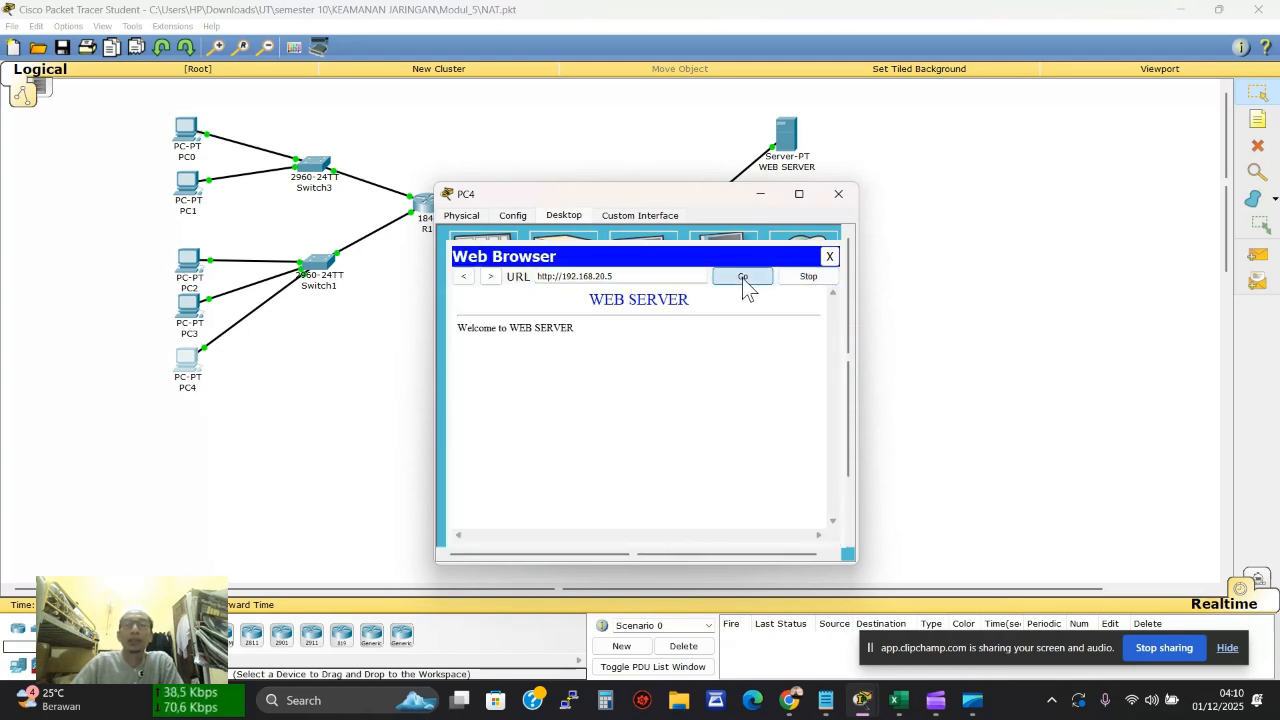
{"action": "left_click", "coordinate": [829, 256]}
{"action": "left_click", "coordinate": [838, 193]}
Rerun netstat on the WEB SERVER to list the new 192.168.50.1 connections
{"action": "left_click", "coordinate": [786, 133]}
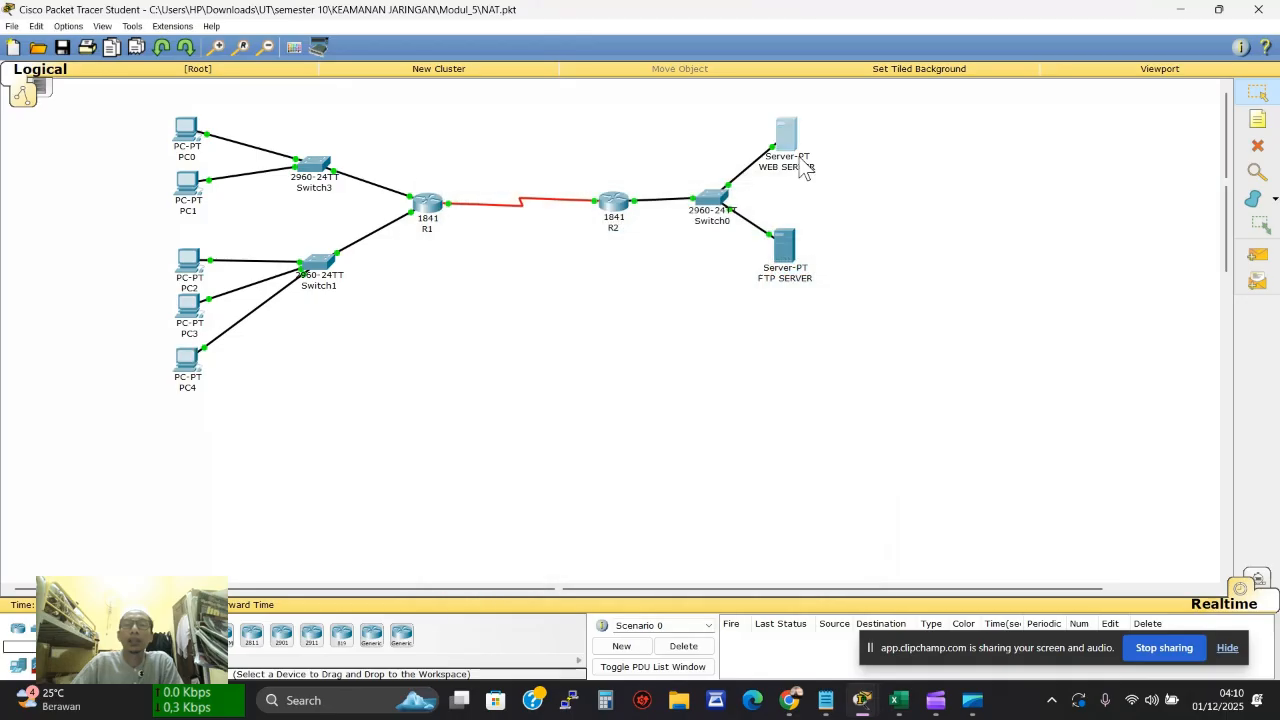
{"action": "left_click_drag", "start_coordinate": [553, 528], "coordinate": [552, 532]}
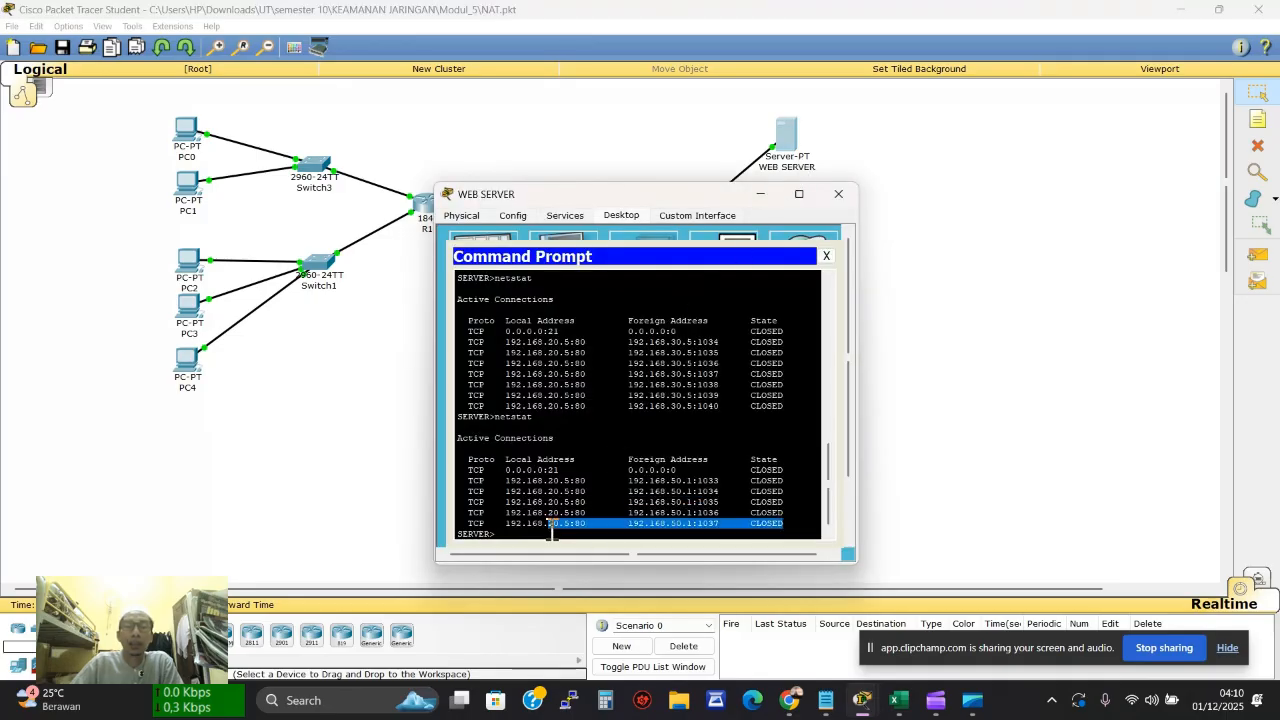
{"action": "left_click", "coordinate": [508, 533]}
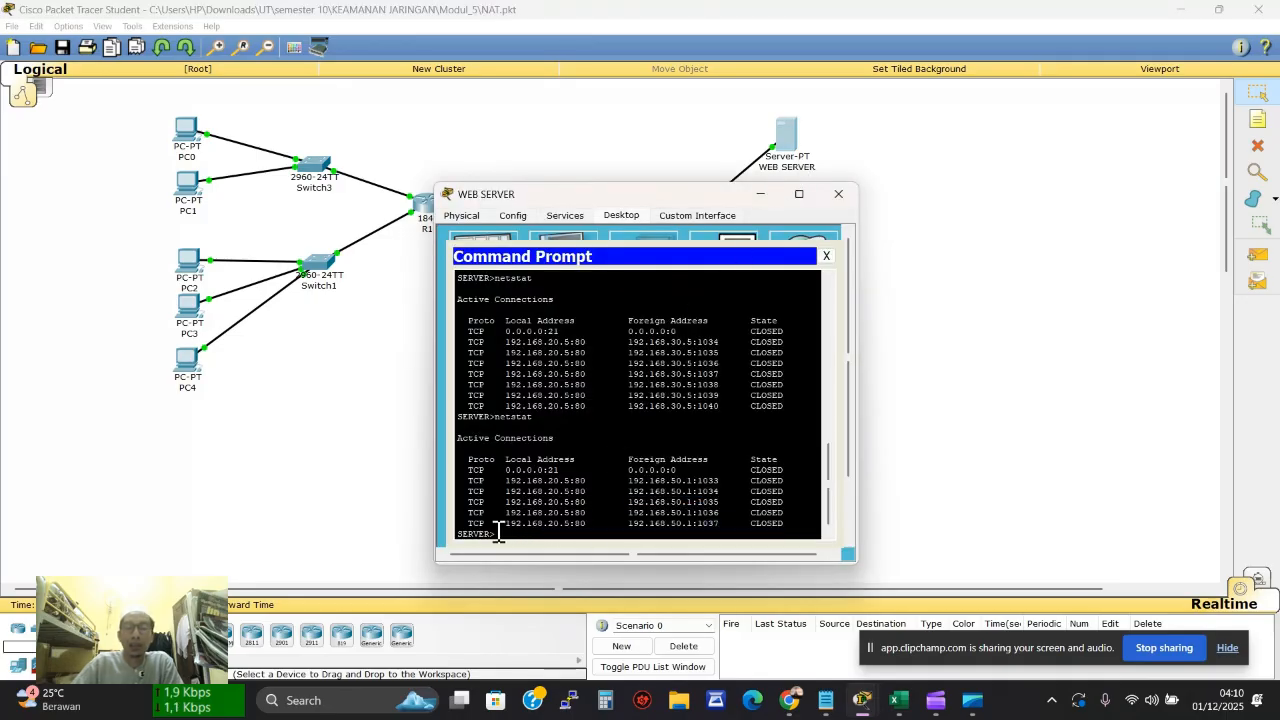
{"action": "key", "text": "Up"}
{"action": "key", "text": "Return"}
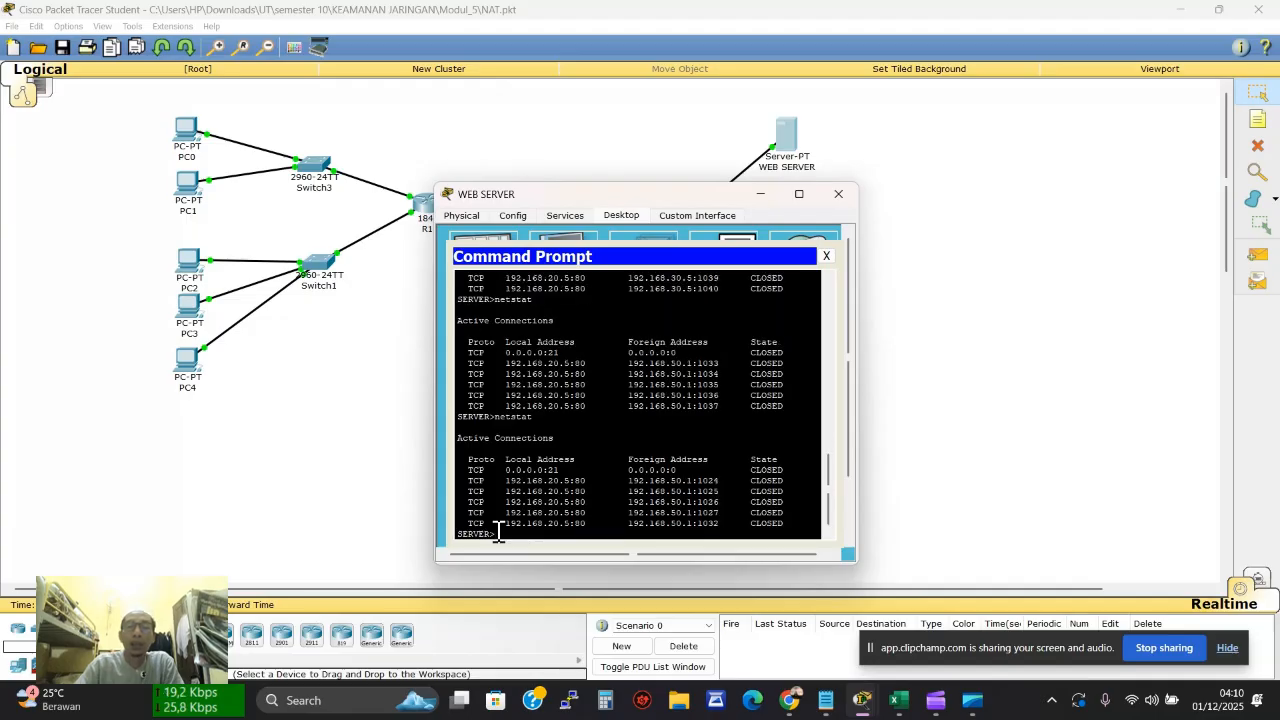
{"action": "key", "text": "Return"}
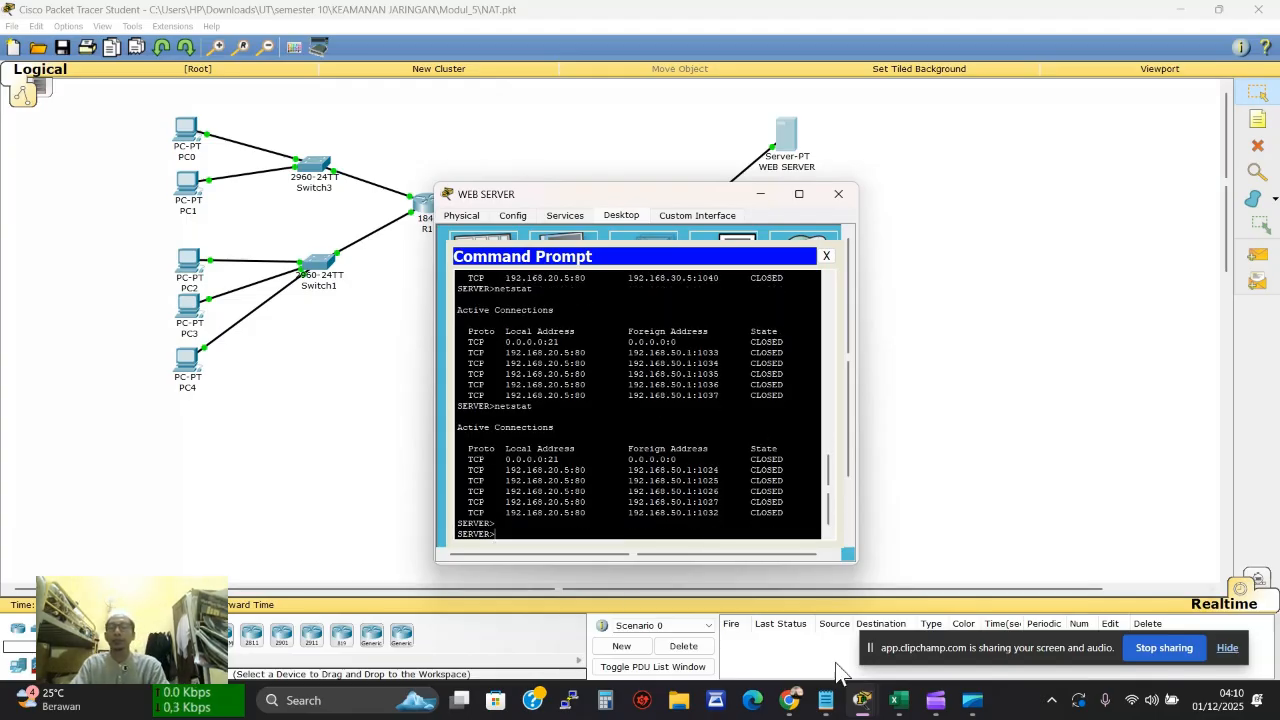
{"action": "left_click", "coordinate": [898, 700]}
Fill PC4's HTTP PUBLIC cell H19 green, then close the WEB SERVER window to show the topology
{"action": "left_click", "coordinate": [639, 514]}
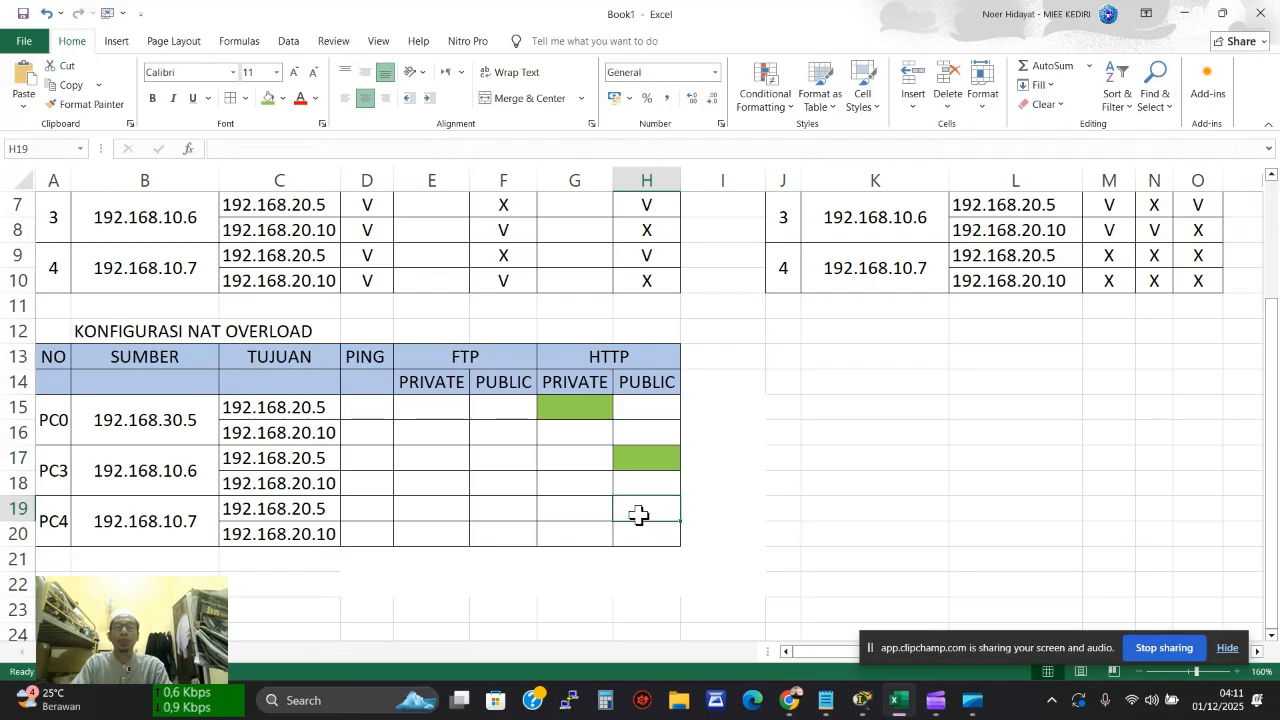
{"action": "left_click", "coordinate": [268, 98]}
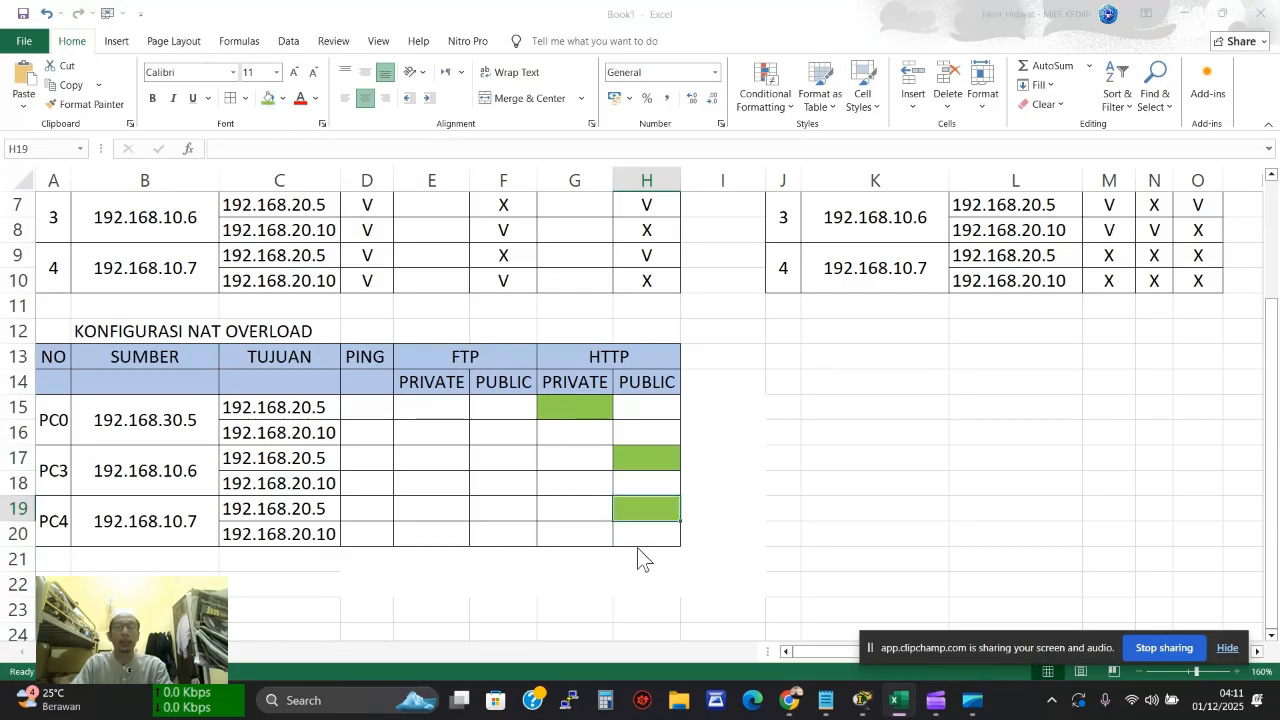
{"action": "key", "text": "alt+Tab"}
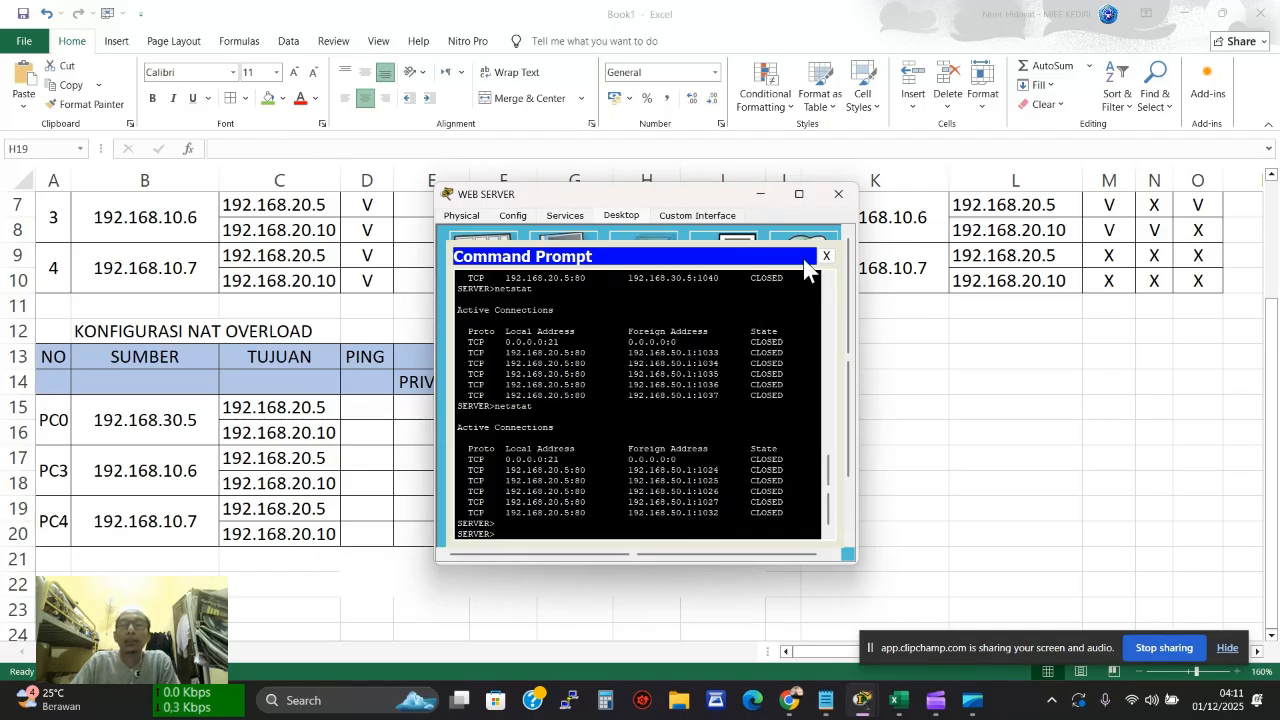
{"action": "left_click", "coordinate": [838, 194]}
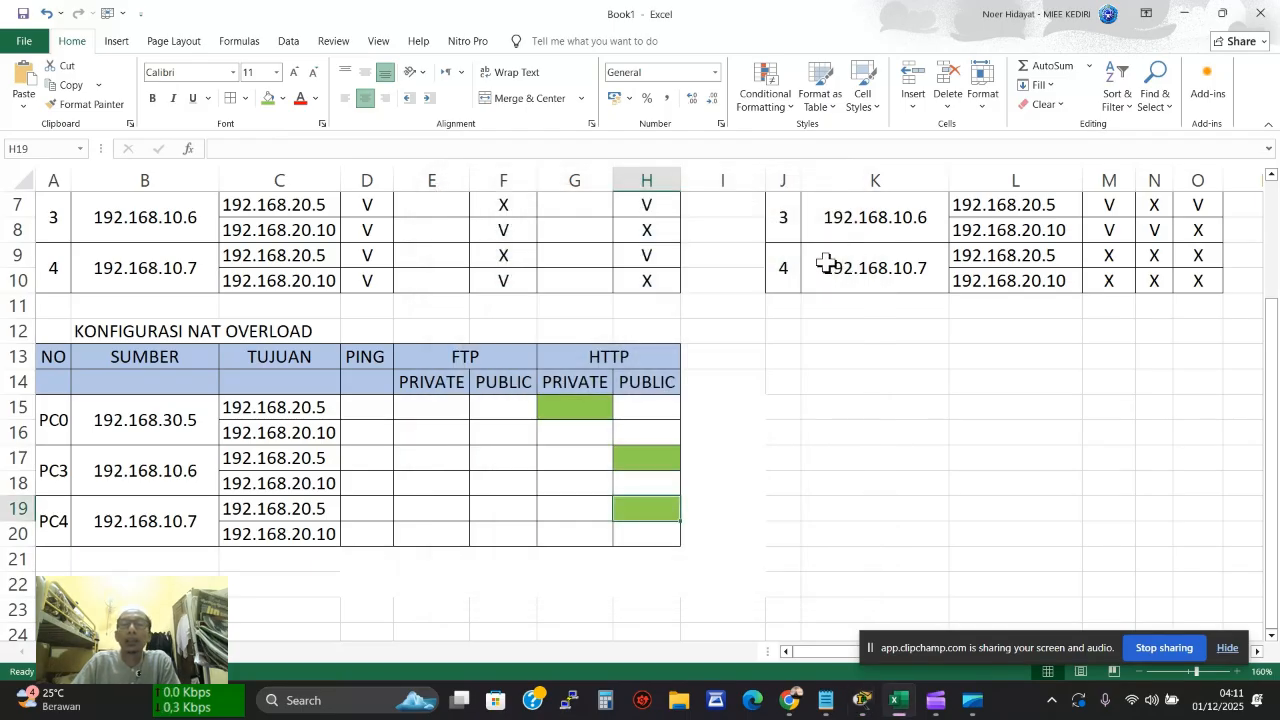
{"action": "left_click", "coordinate": [862, 700]}
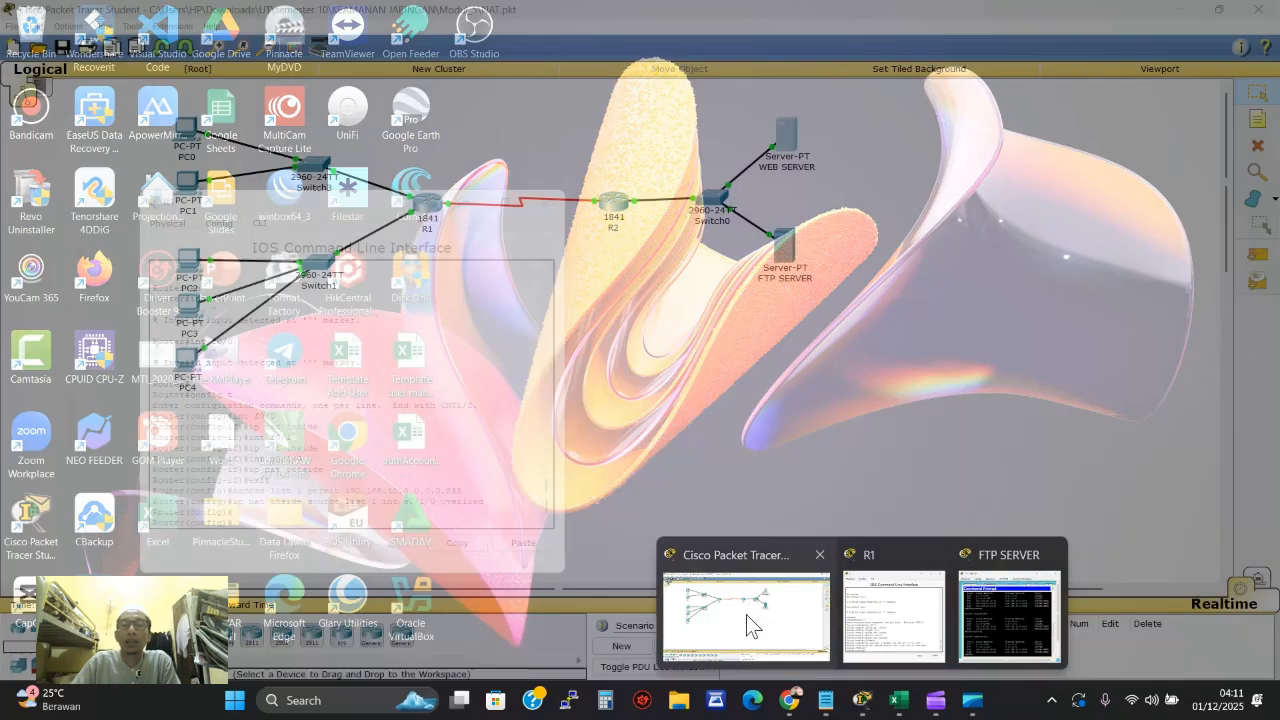
{"action": "left_click", "coordinate": [745, 615]}
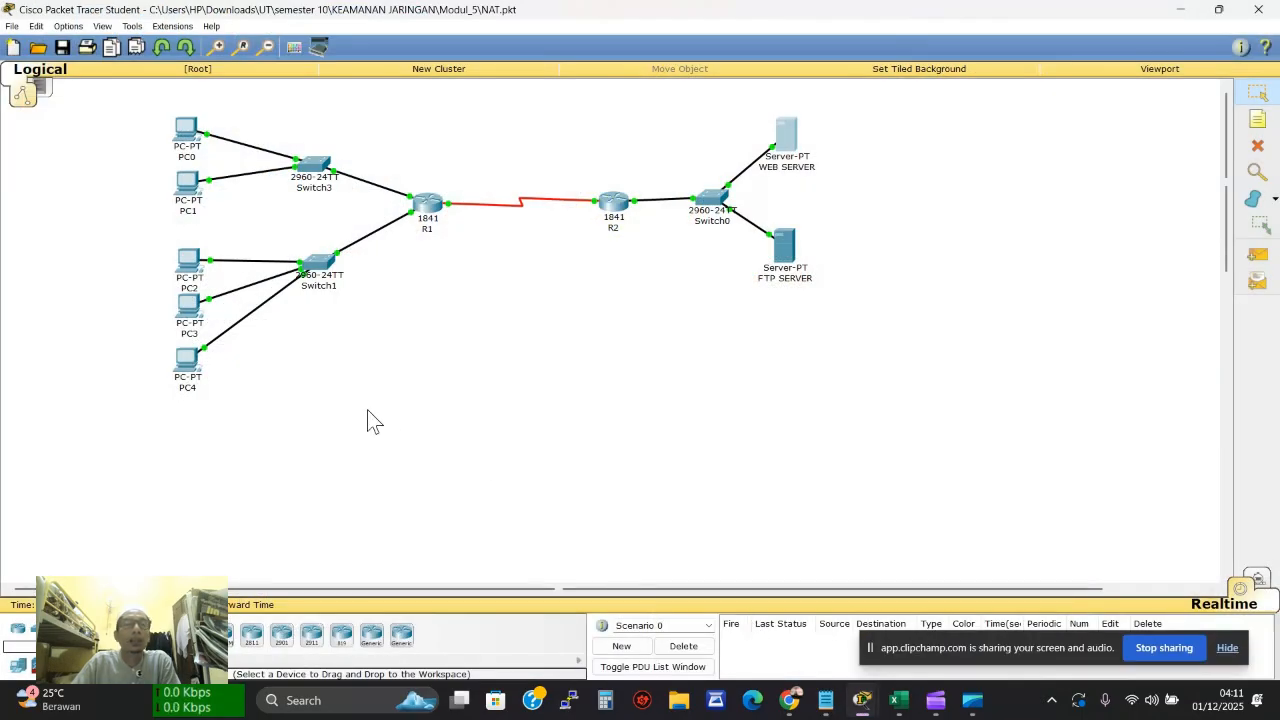
From PC0's command prompt, log in to the FTP server at 192.168.20.10
{"action": "left_click", "coordinate": [186, 132]}
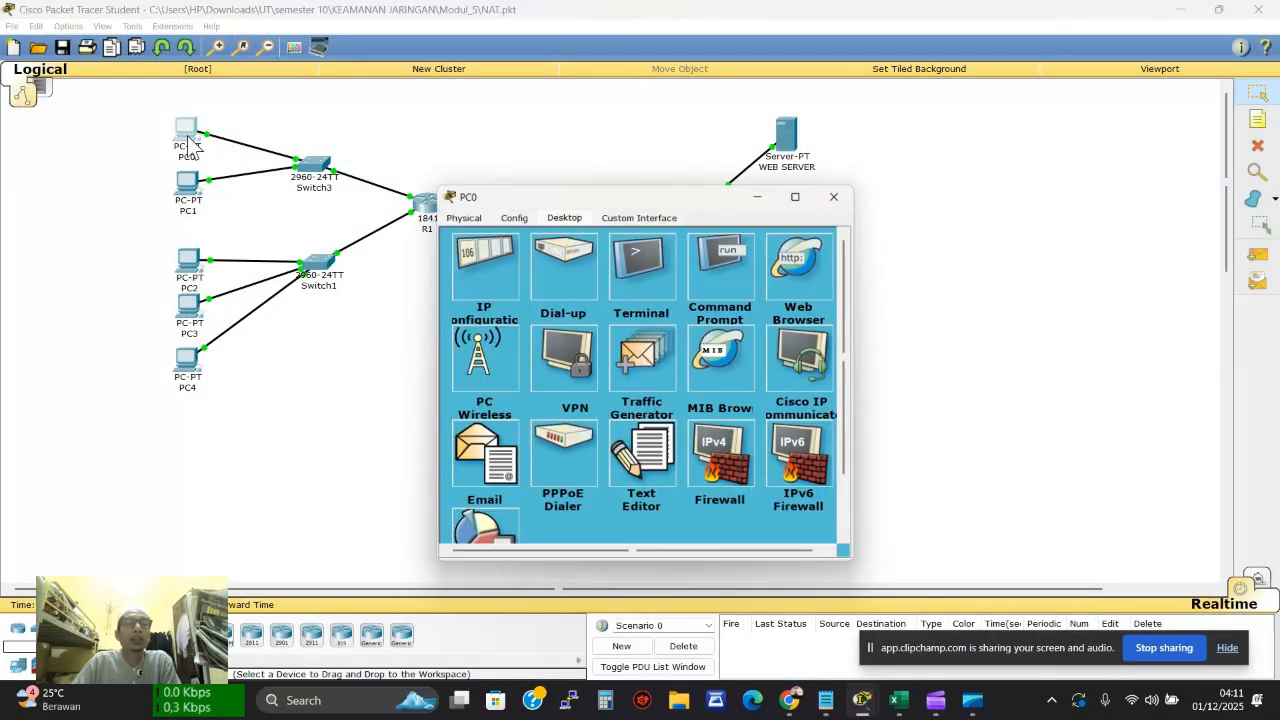
{"action": "left_click", "coordinate": [715, 265]}
{"action": "type", "text": "ftp"}
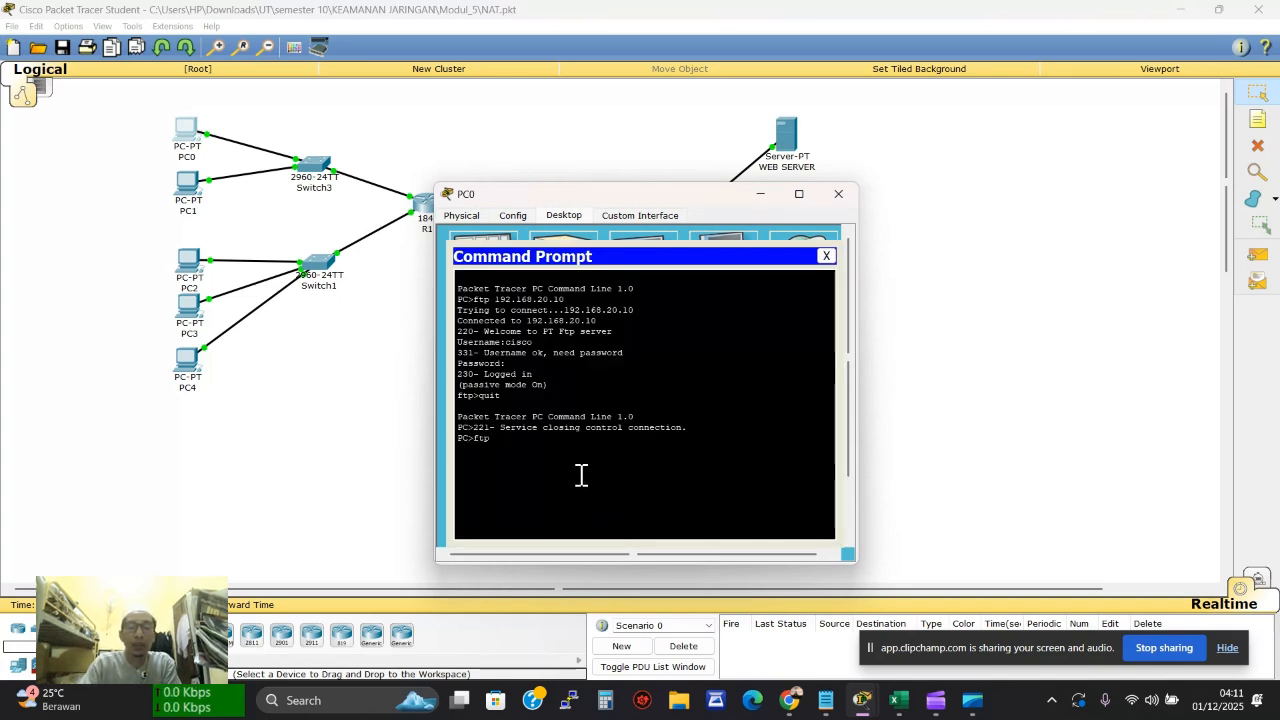
{"action": "type", "text": " 192.168.20.10"}
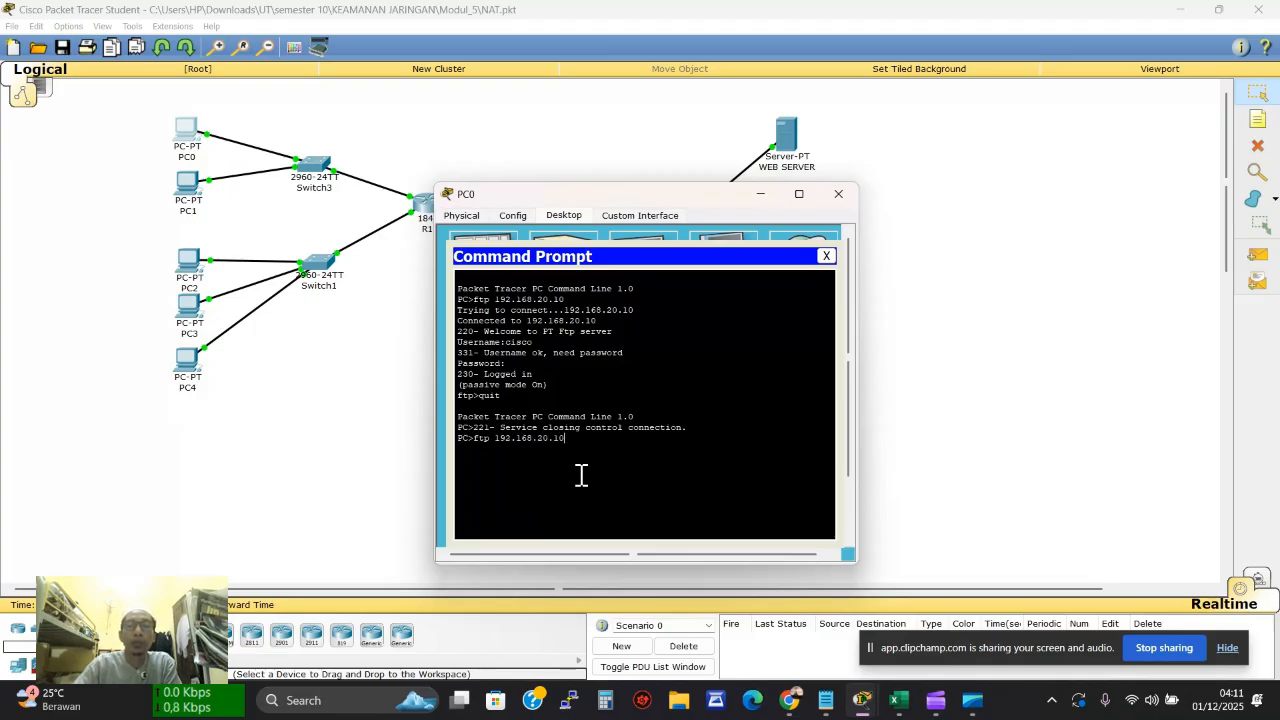
{"action": "key", "text": "Return"}
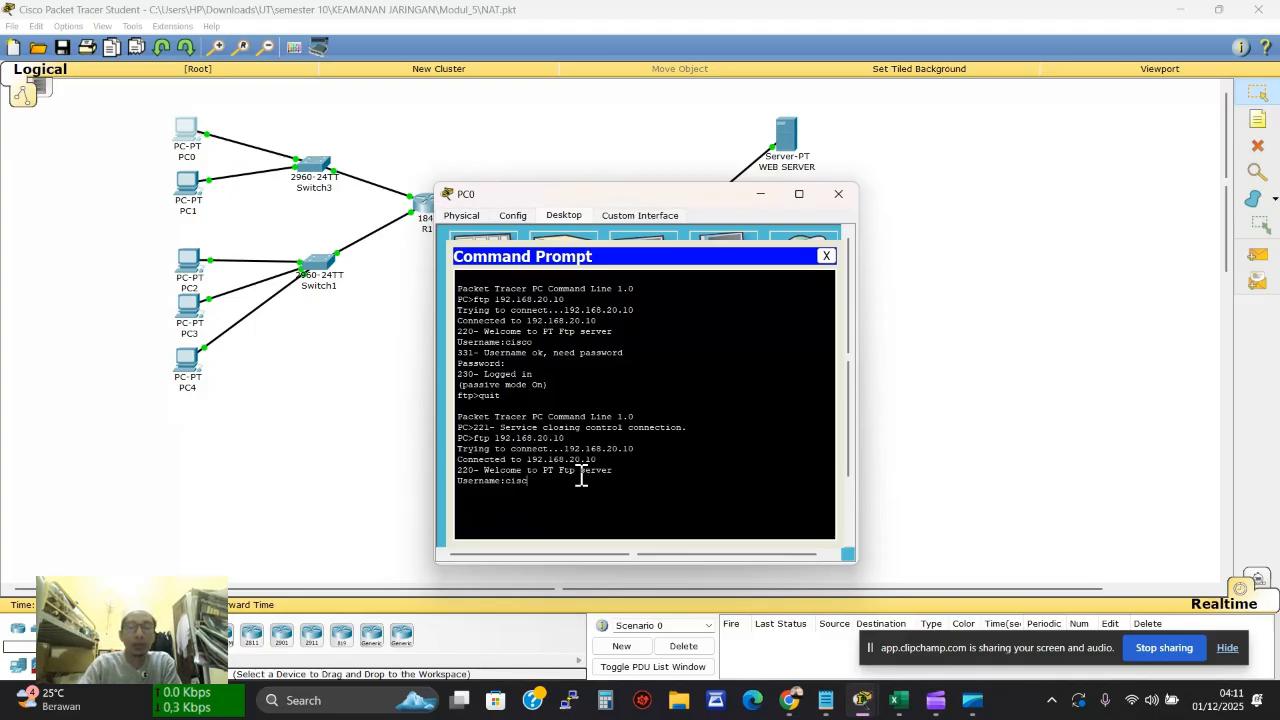
{"action": "type", "text": "cisco"}
{"action": "key", "text": "Return"}
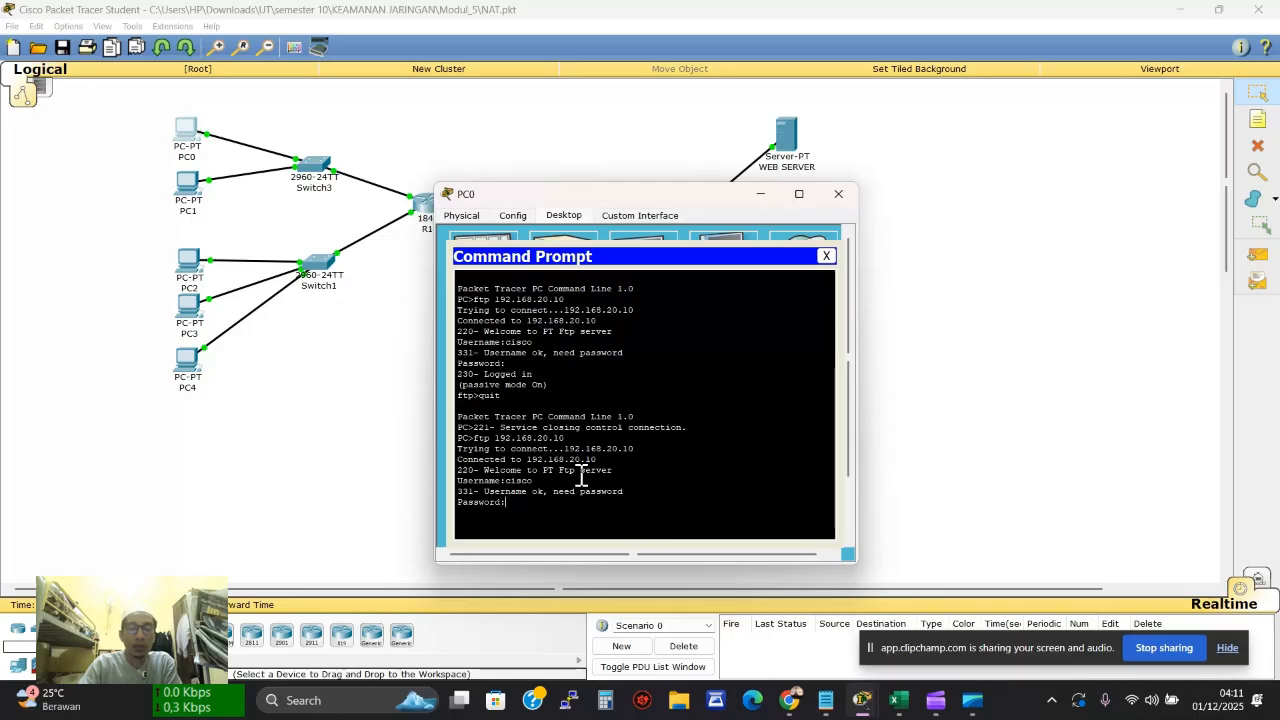
{"action": "key", "text": "Return"}
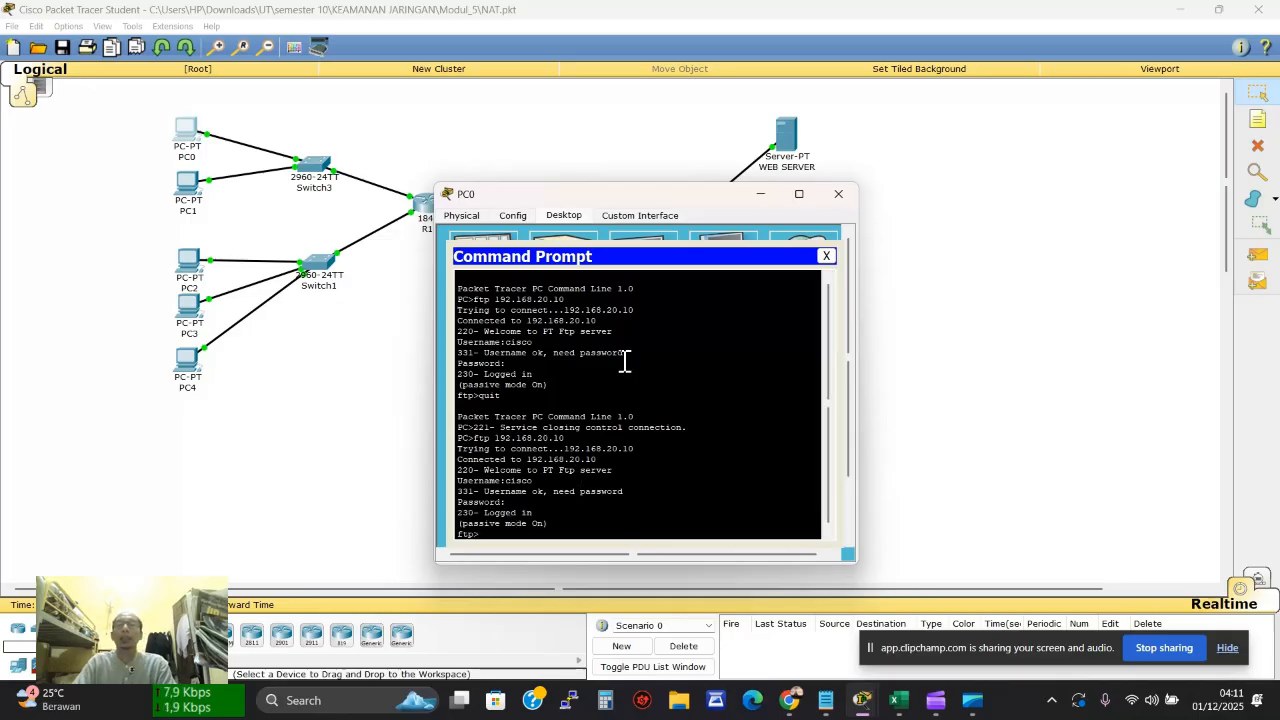
{"action": "left_click", "coordinate": [838, 193]}
Rerun netstat on the FTP SERVER to see the new 192.168.30.5 connection
{"action": "left_click", "coordinate": [787, 265]}
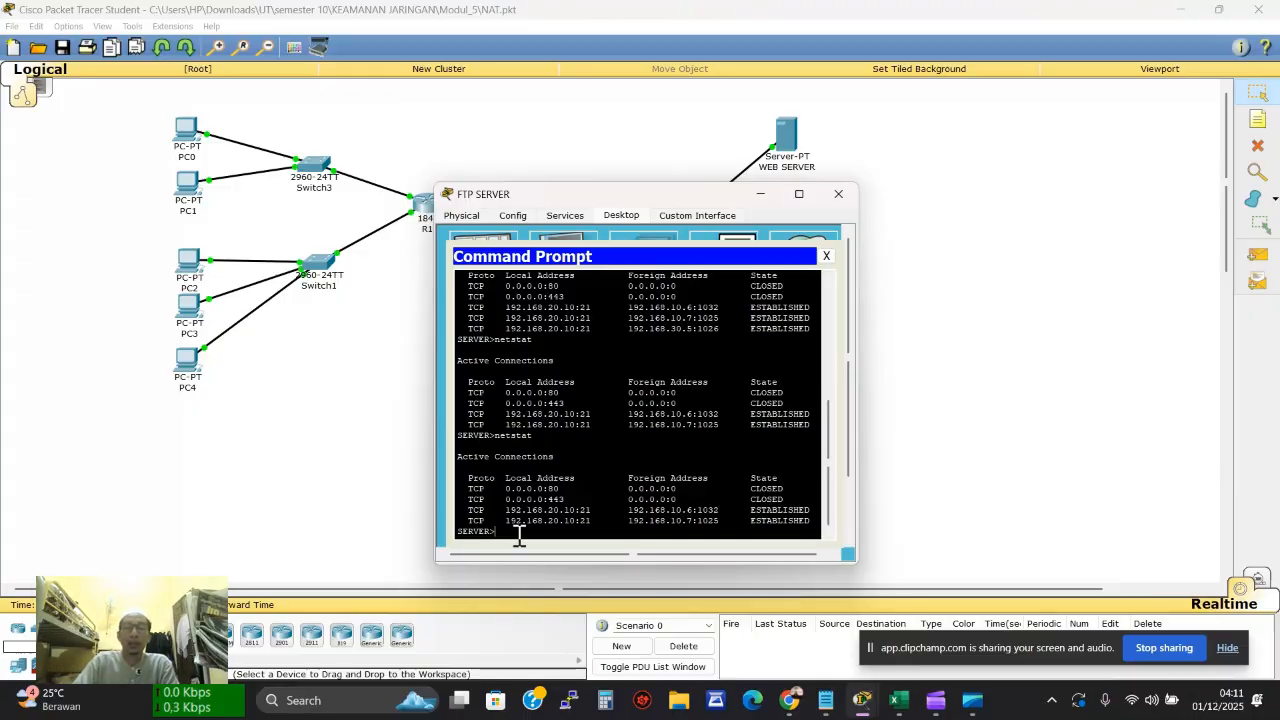
{"action": "key", "text": "Up"}
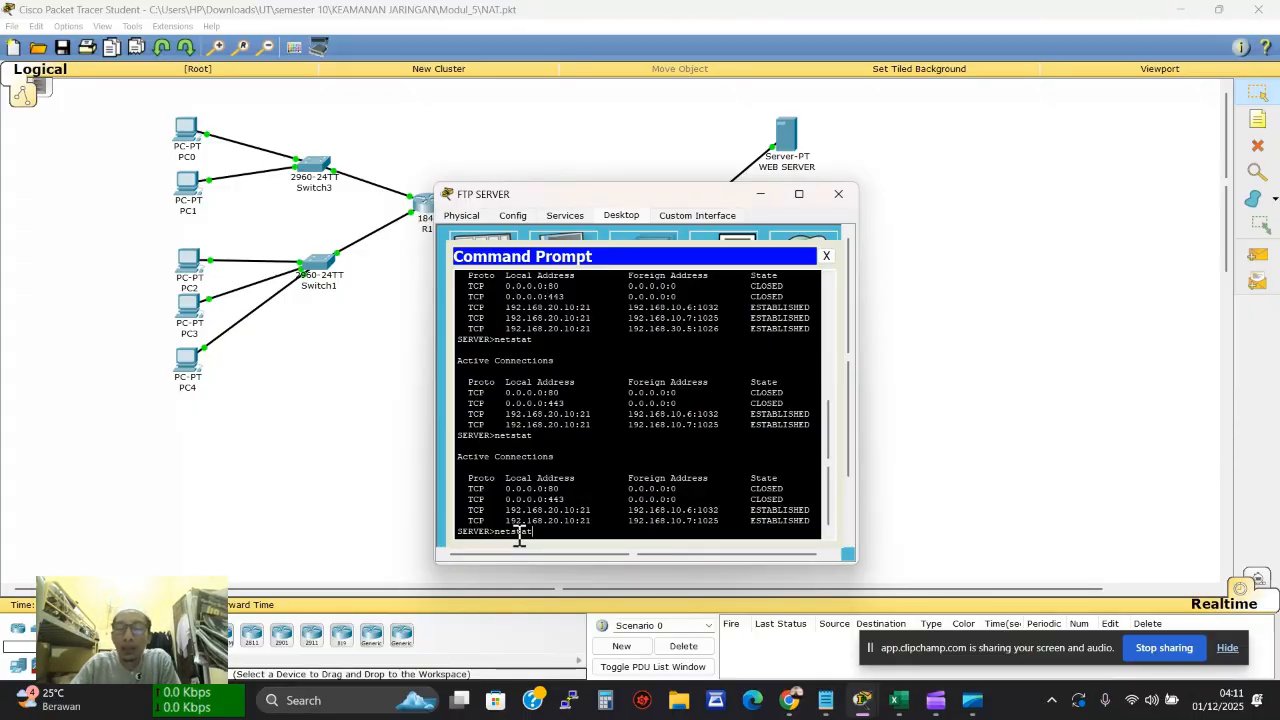
{"action": "key", "text": "Return"}
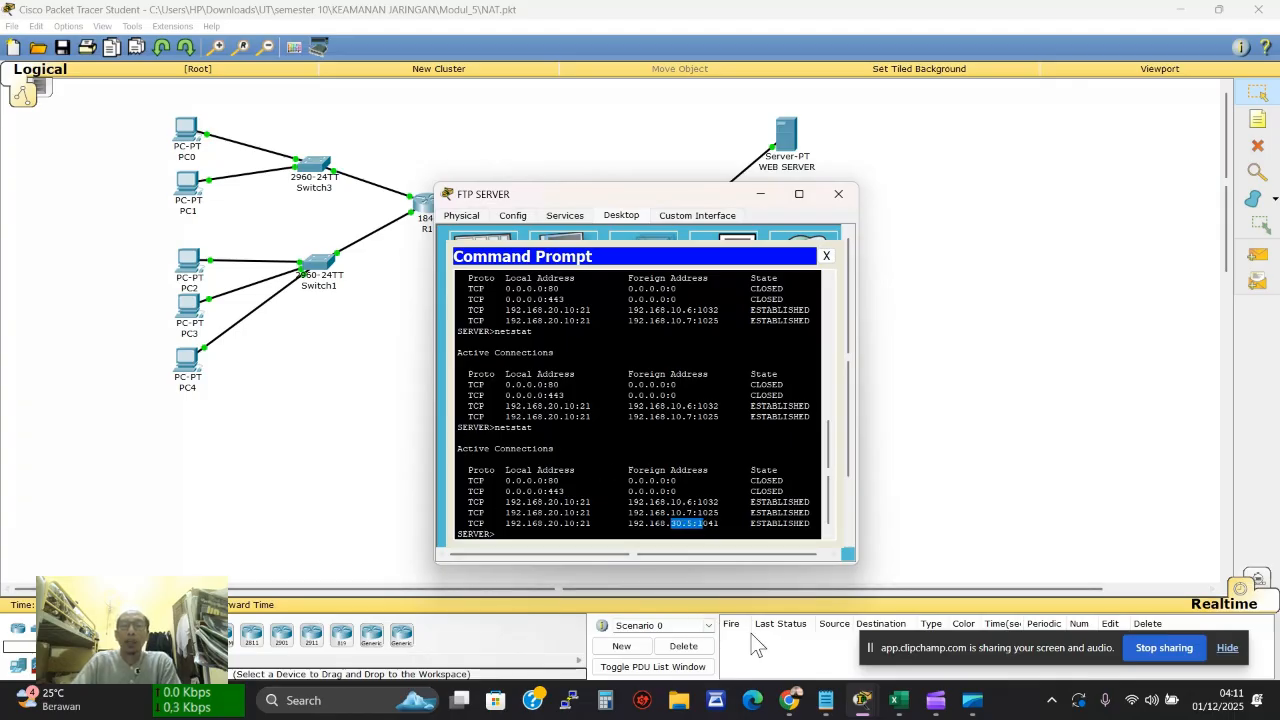
{"action": "left_click", "coordinate": [898, 700]}
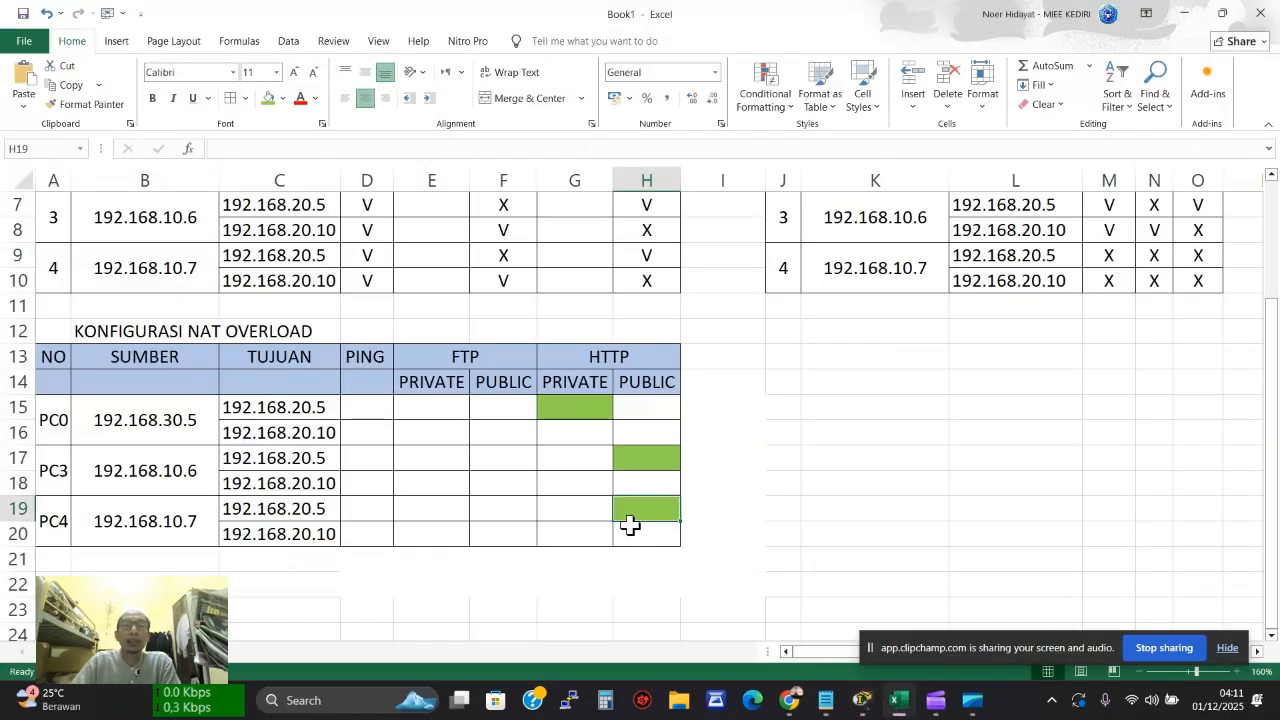
Shade cell E16, PC0's FTP PRIVATE result for 192.168.20.10, green, then hide the FTP server window
{"action": "left_click", "coordinate": [428, 439]}
{"action": "left_click", "coordinate": [266, 99]}
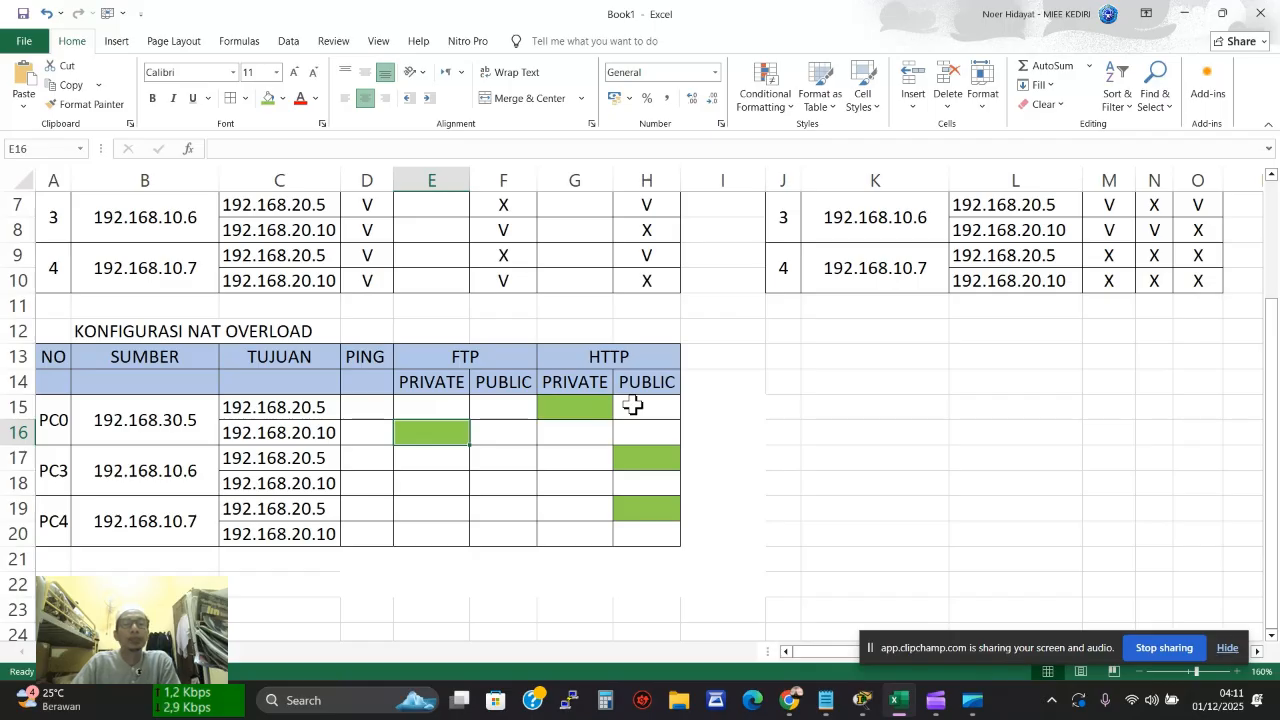
{"action": "key", "text": "alt+Tab"}
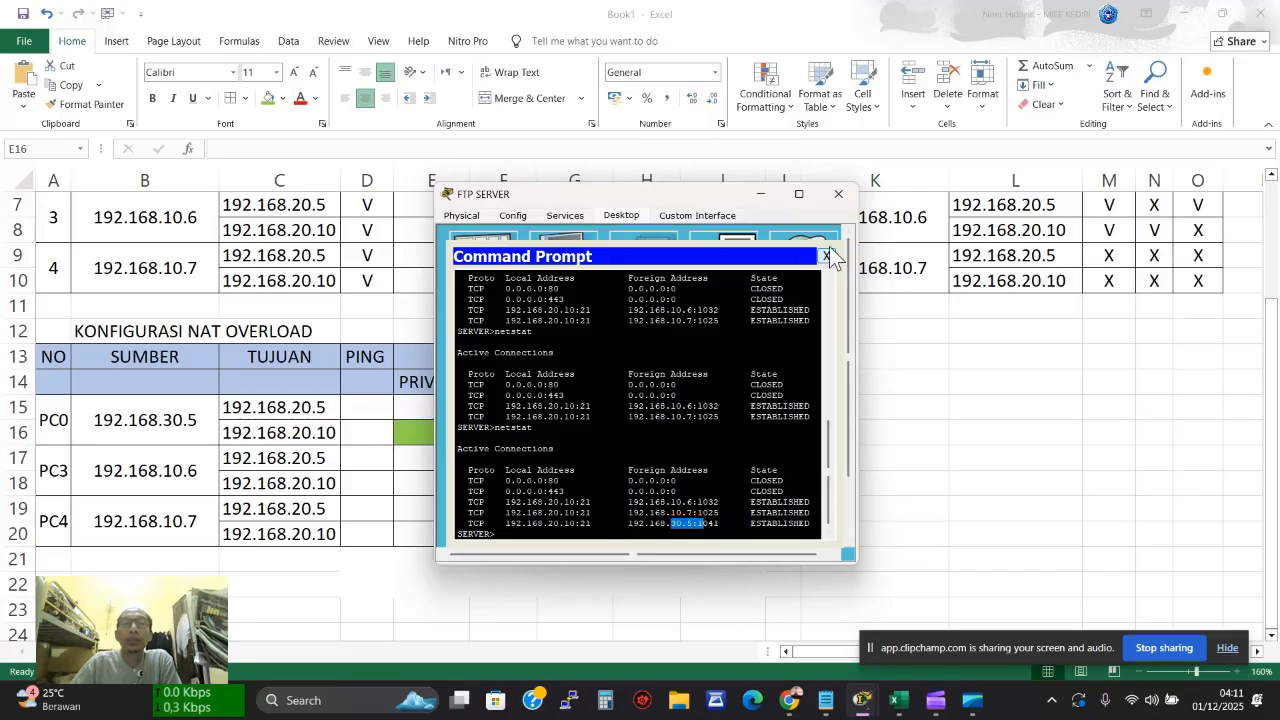
{"action": "left_click", "coordinate": [762, 200]}
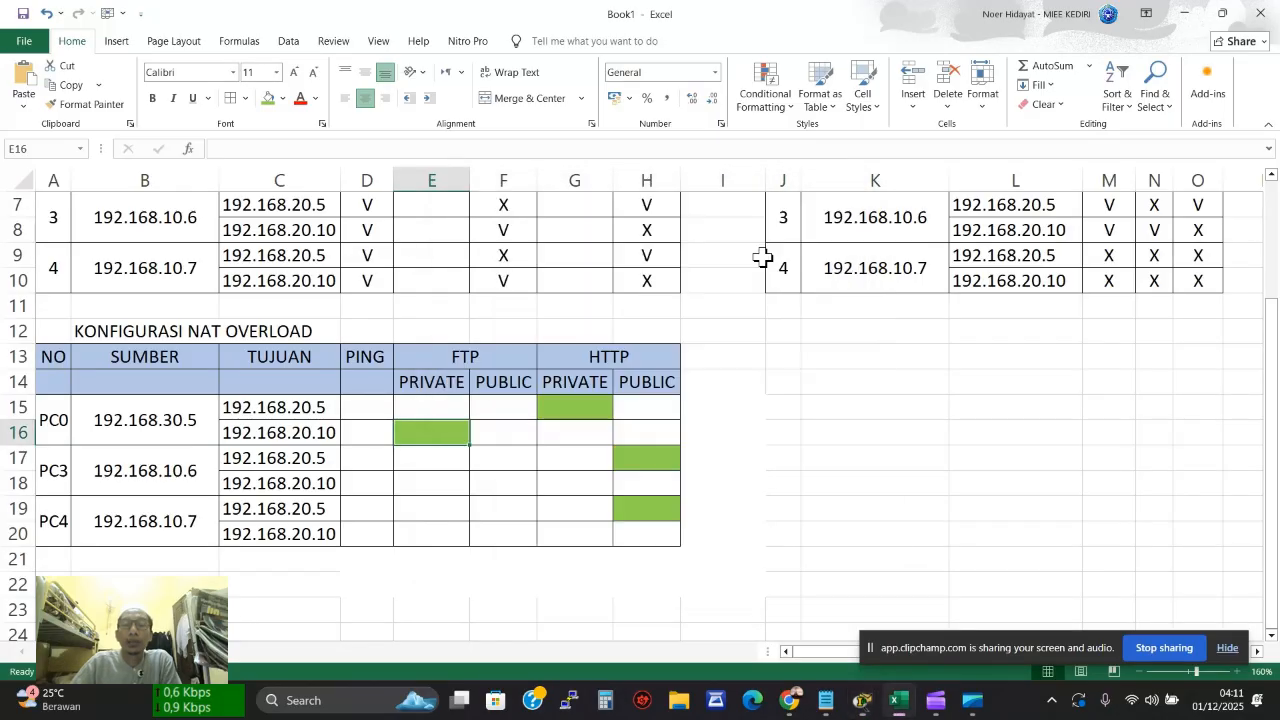
Run 'ftp 192.168.20.10' on PC3, log in with the lab credentials, and close PC3's window
{"action": "mouse_move", "coordinate": [845, 688]}
{"action": "left_click", "coordinate": [757, 615]}
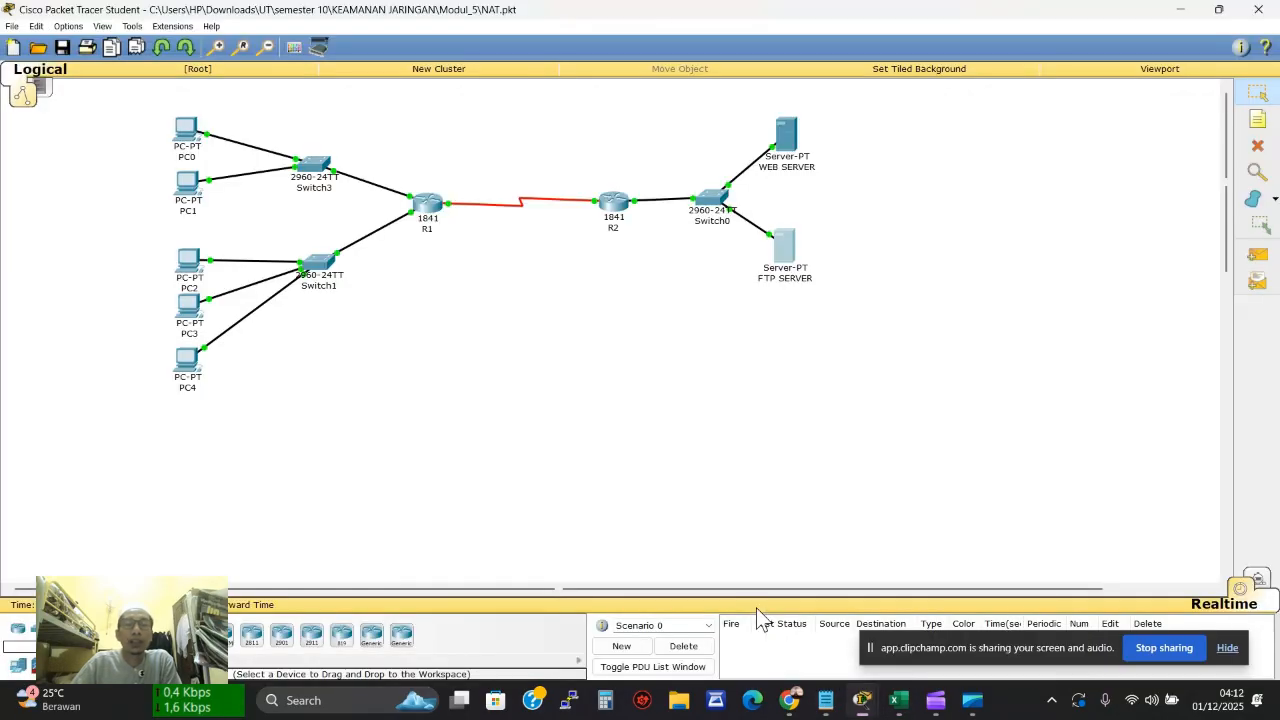
{"action": "left_click", "coordinate": [186, 308]}
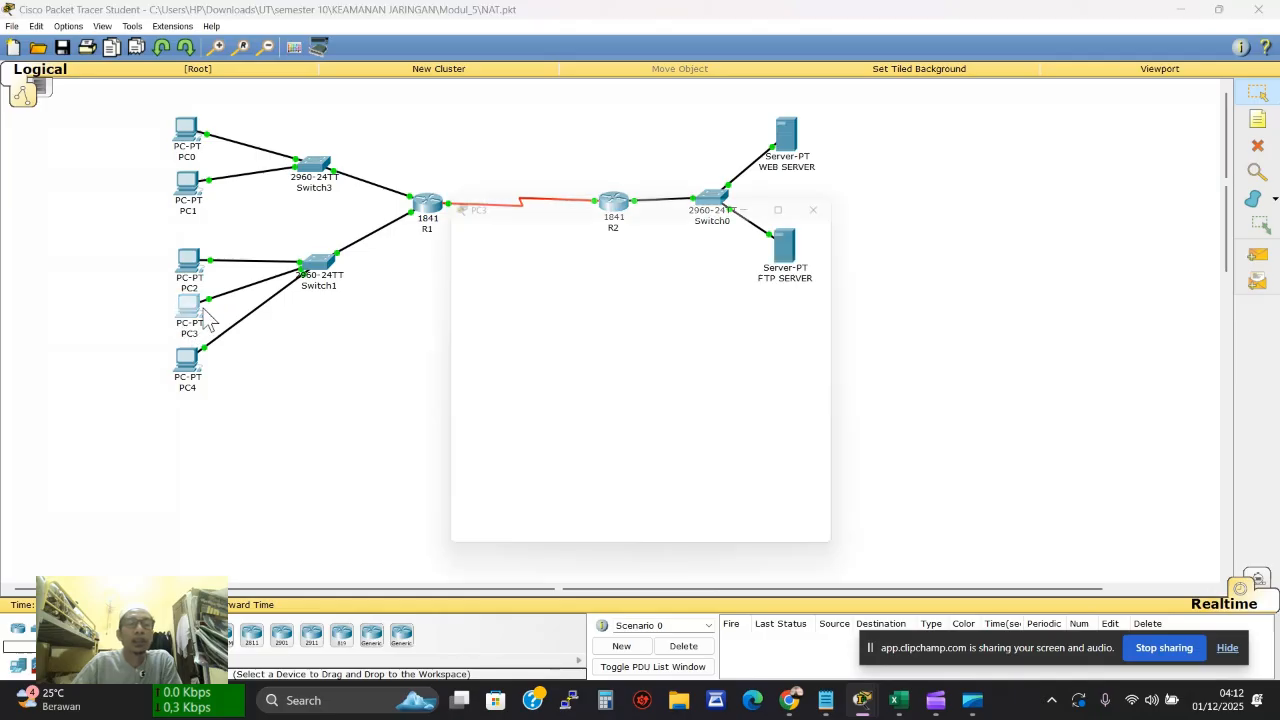
{"action": "left_click", "coordinate": [726, 268]}
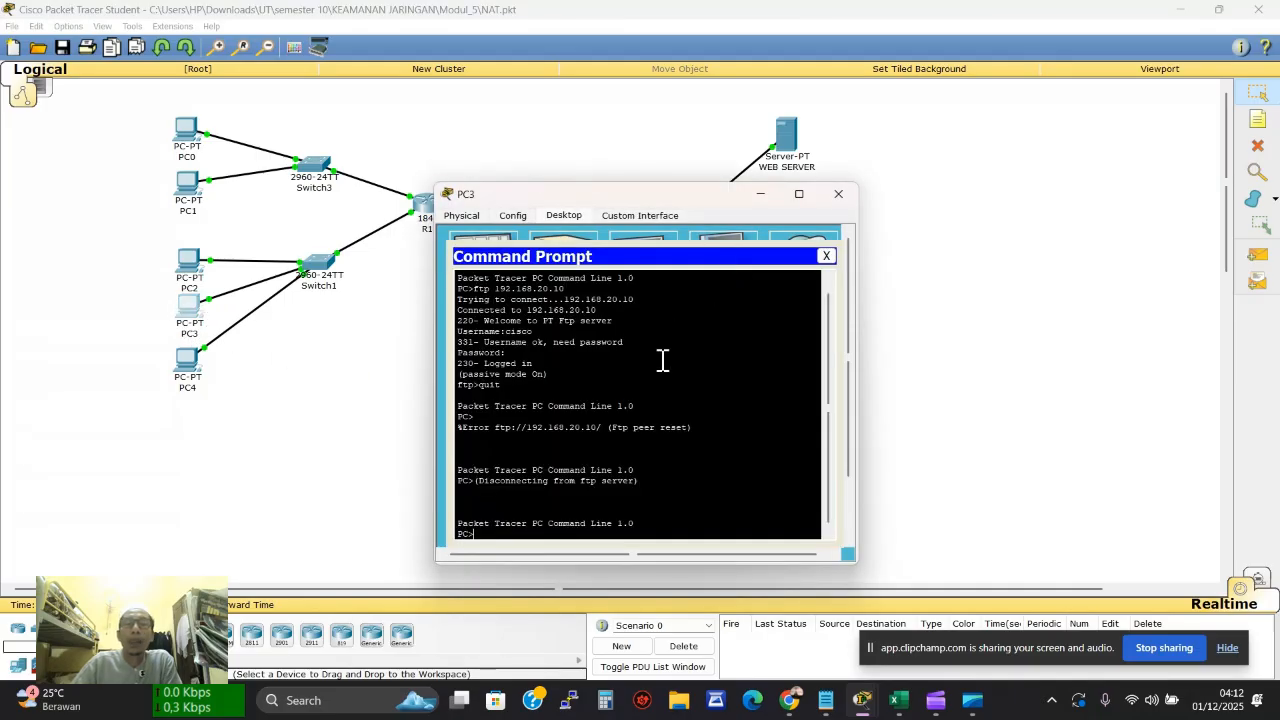
{"action": "type", "text": "ftp 1"}
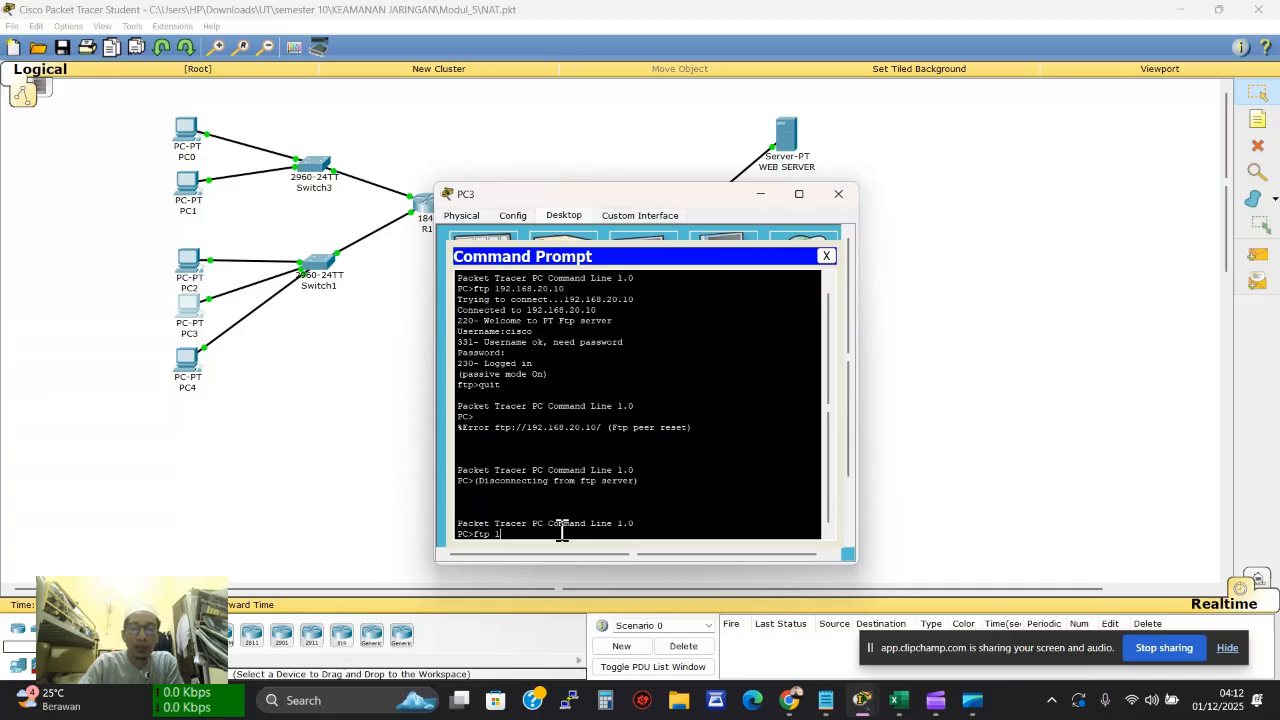
{"action": "type", "text": "92.168."}
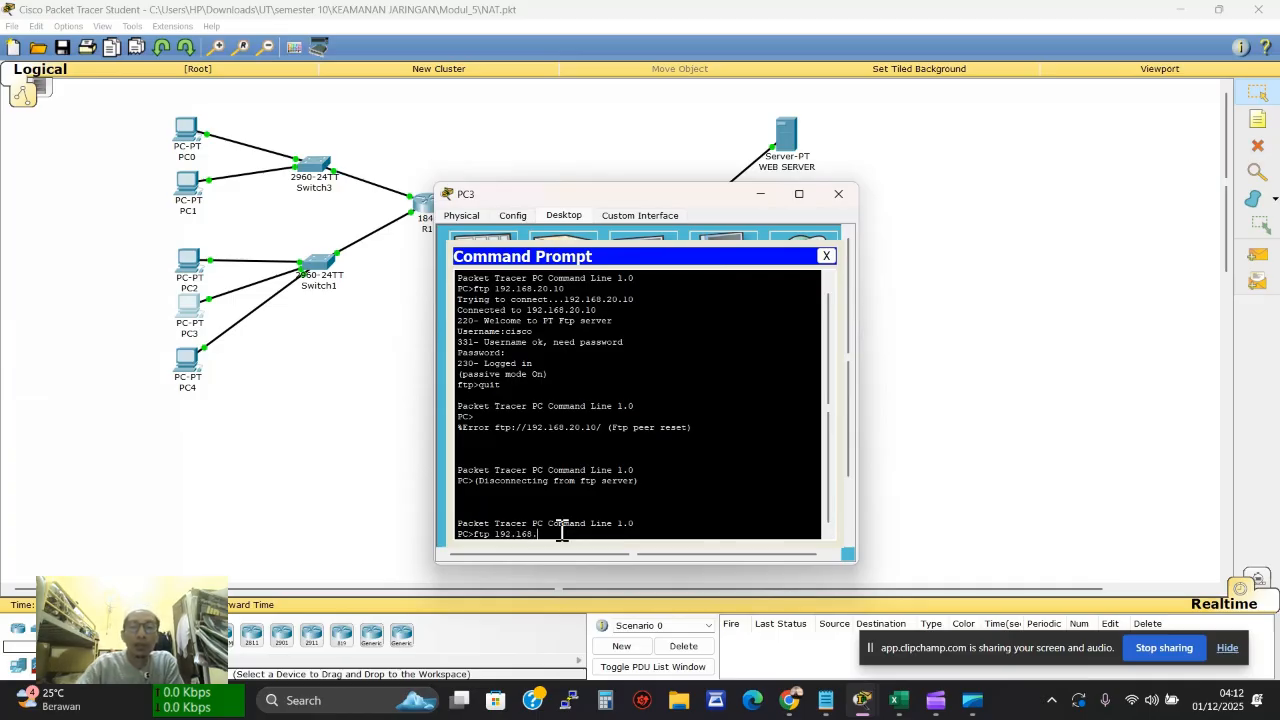
{"action": "type", "text": "20.10"}
{"action": "key", "text": "Return"}
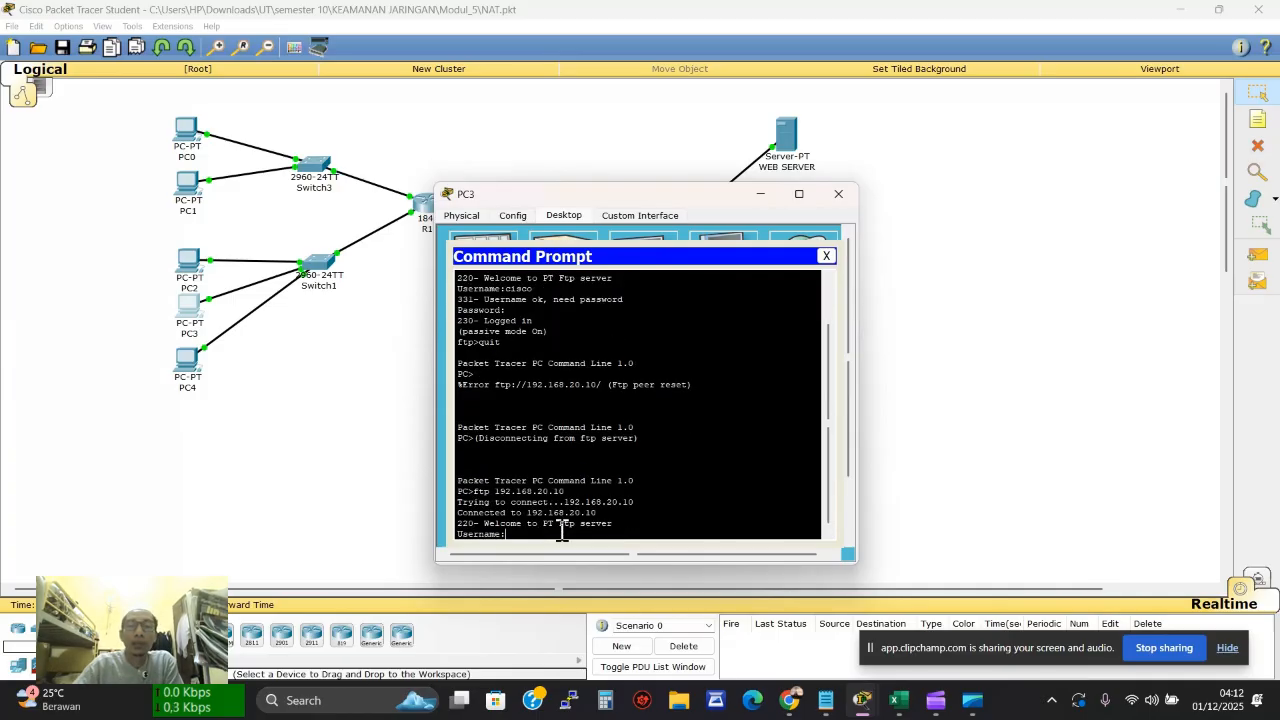
{"action": "type", "text": "cisco"}
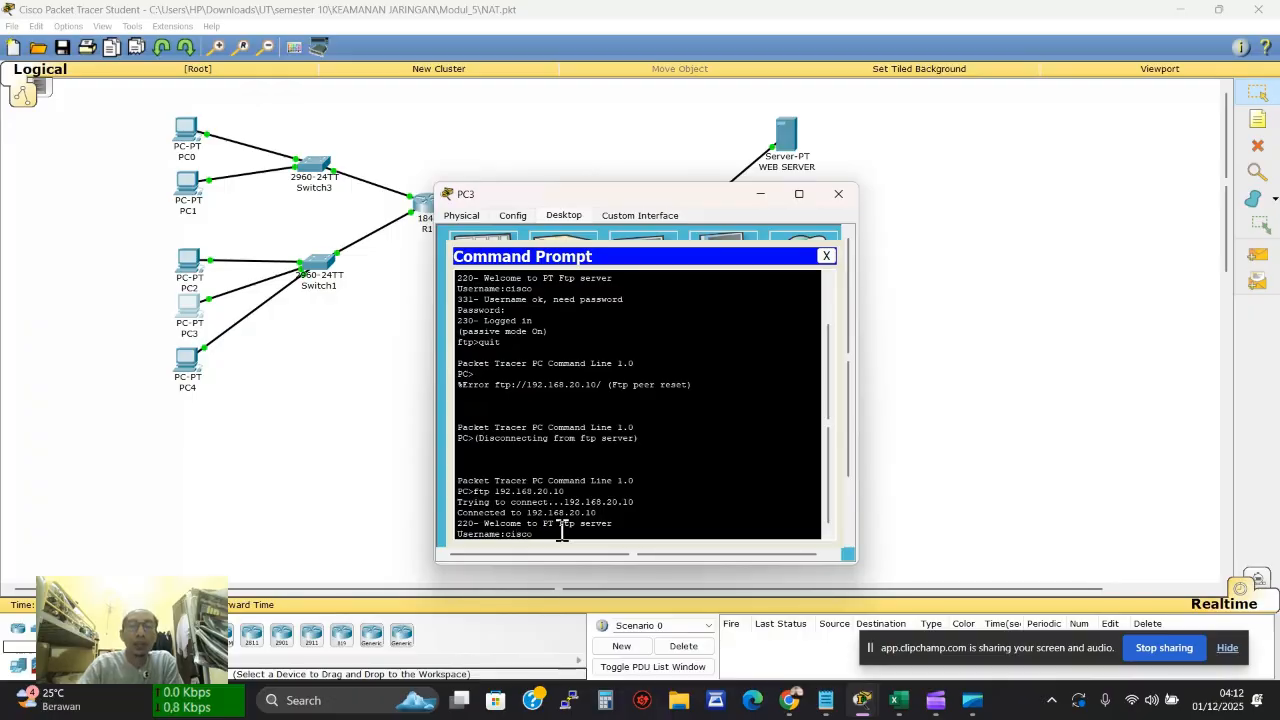
{"action": "key", "text": "Return"}
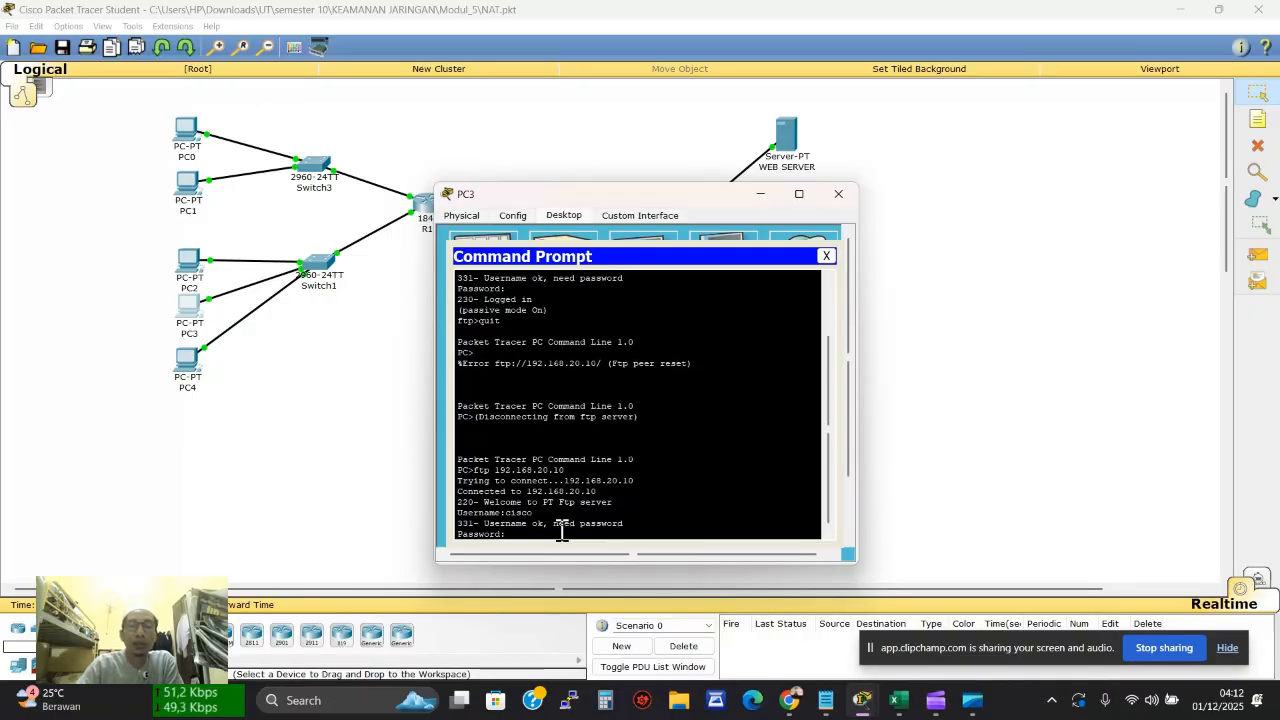
{"action": "key", "text": "Return"}
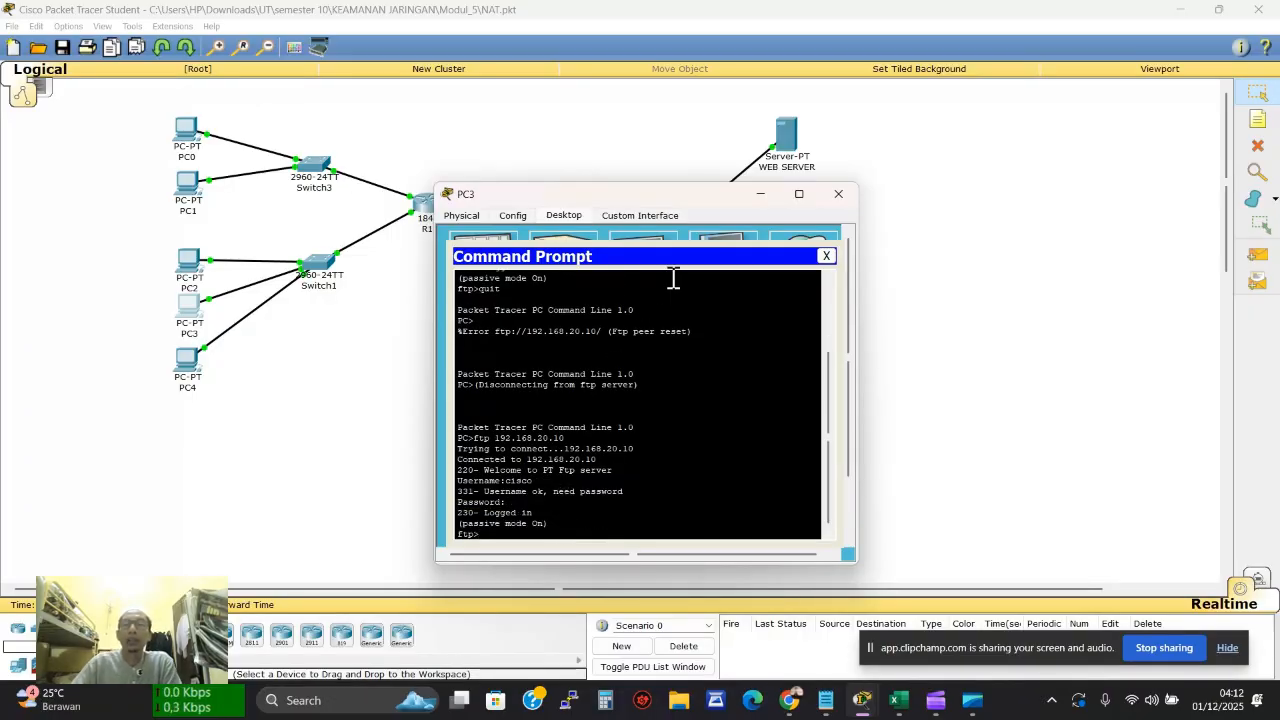
{"action": "left_click", "coordinate": [912, 259]}
Rerun netstat on the FTP SERVER and highlight the new 192.168.50.1 foreign address
{"action": "left_click", "coordinate": [782, 278]}
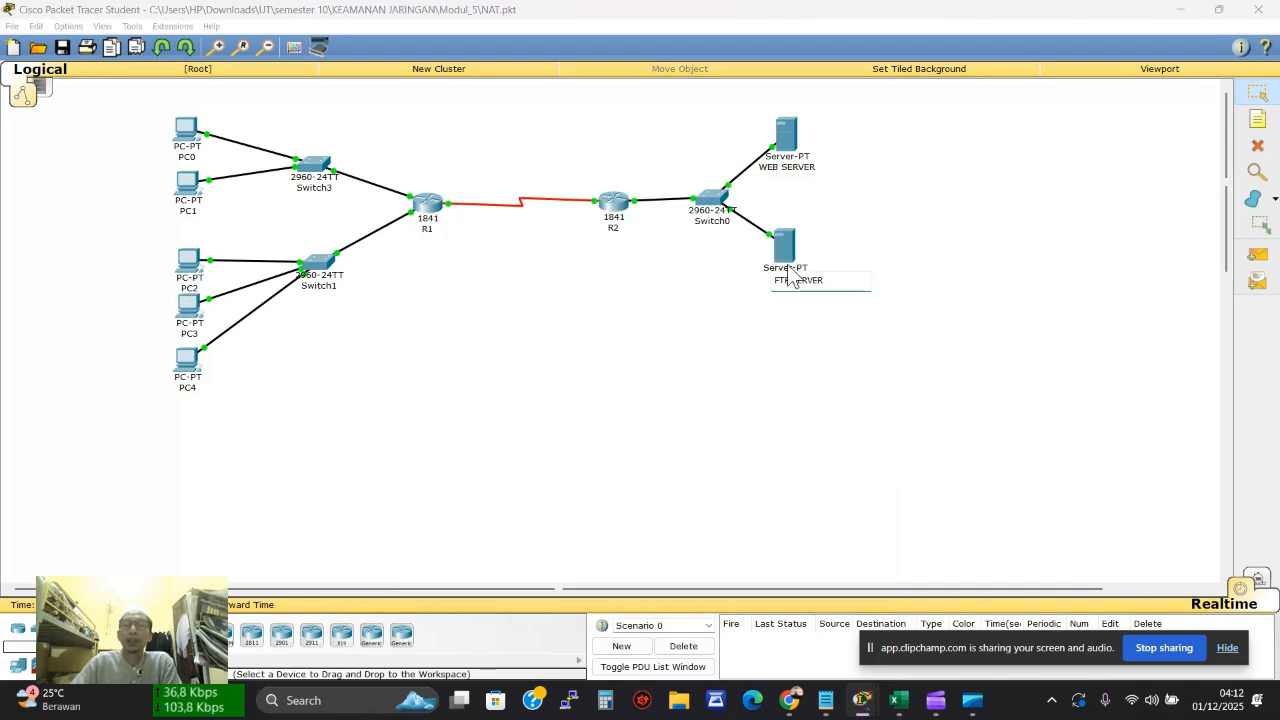
{"action": "left_click", "coordinate": [790, 276]}
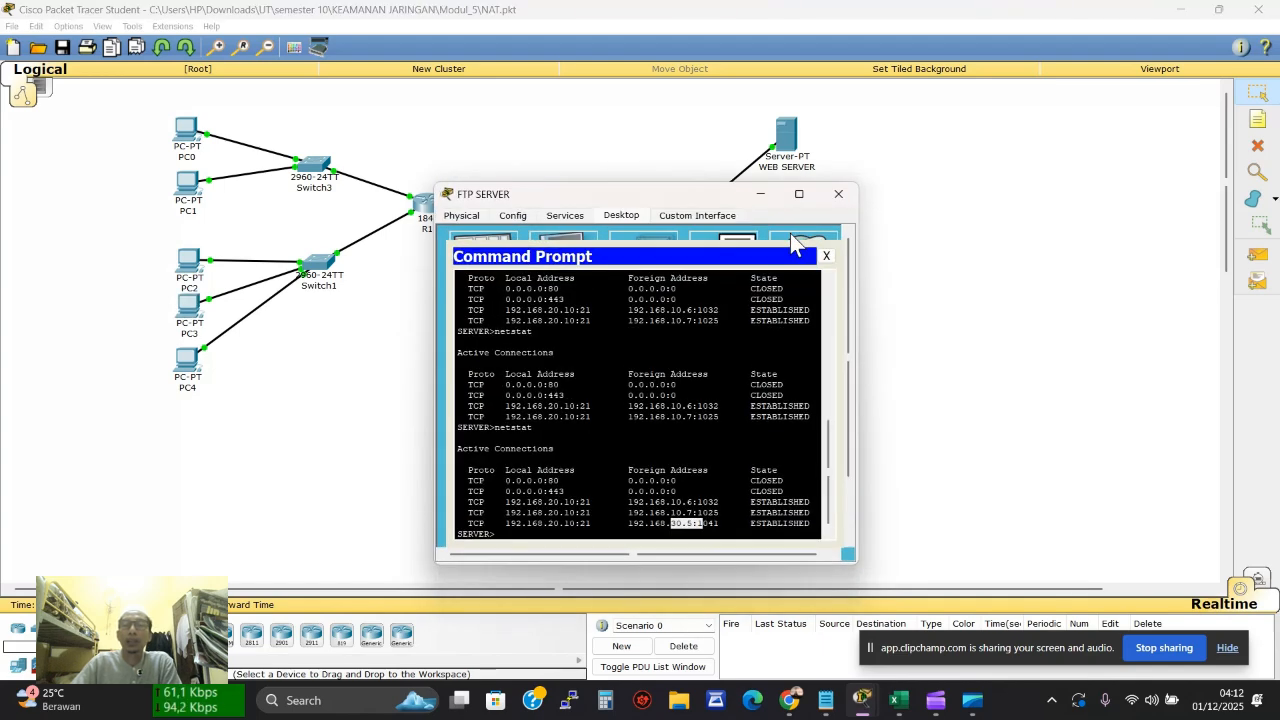
{"action": "left_click", "coordinate": [509, 535]}
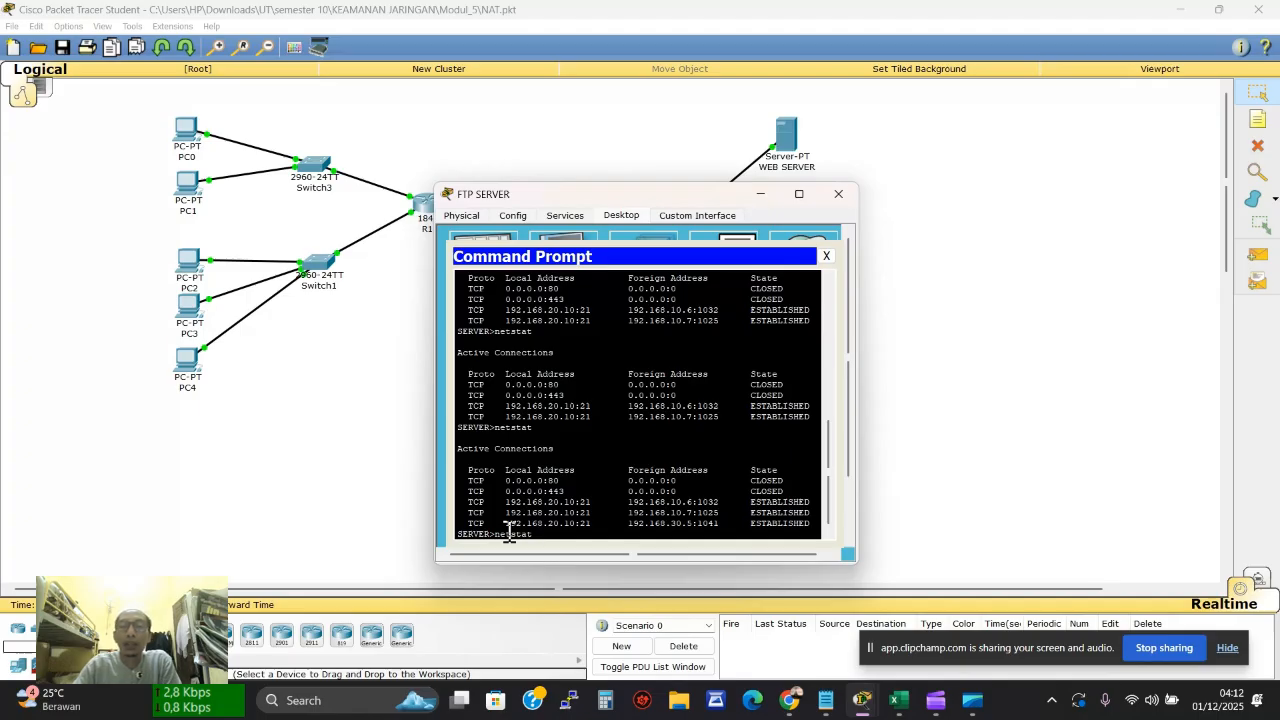
{"action": "key", "text": "Return"}
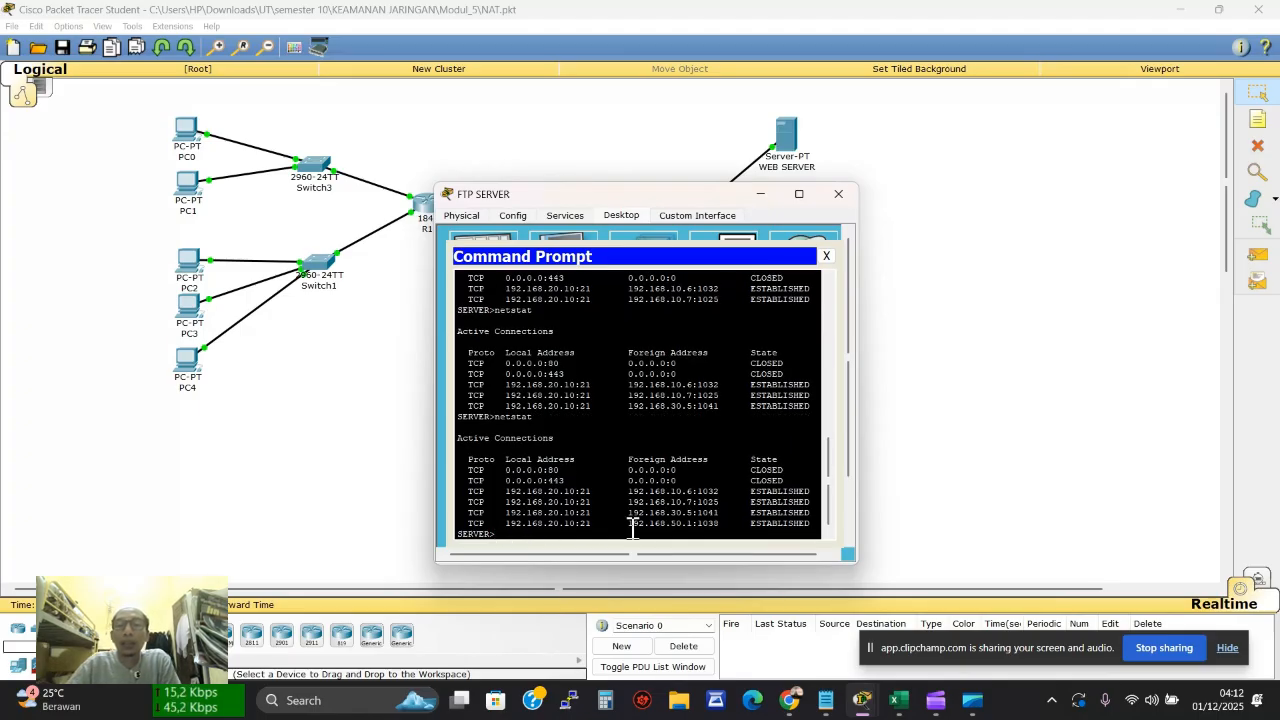
{"action": "left_click_drag", "start_coordinate": [675, 522], "coordinate": [706, 522]}
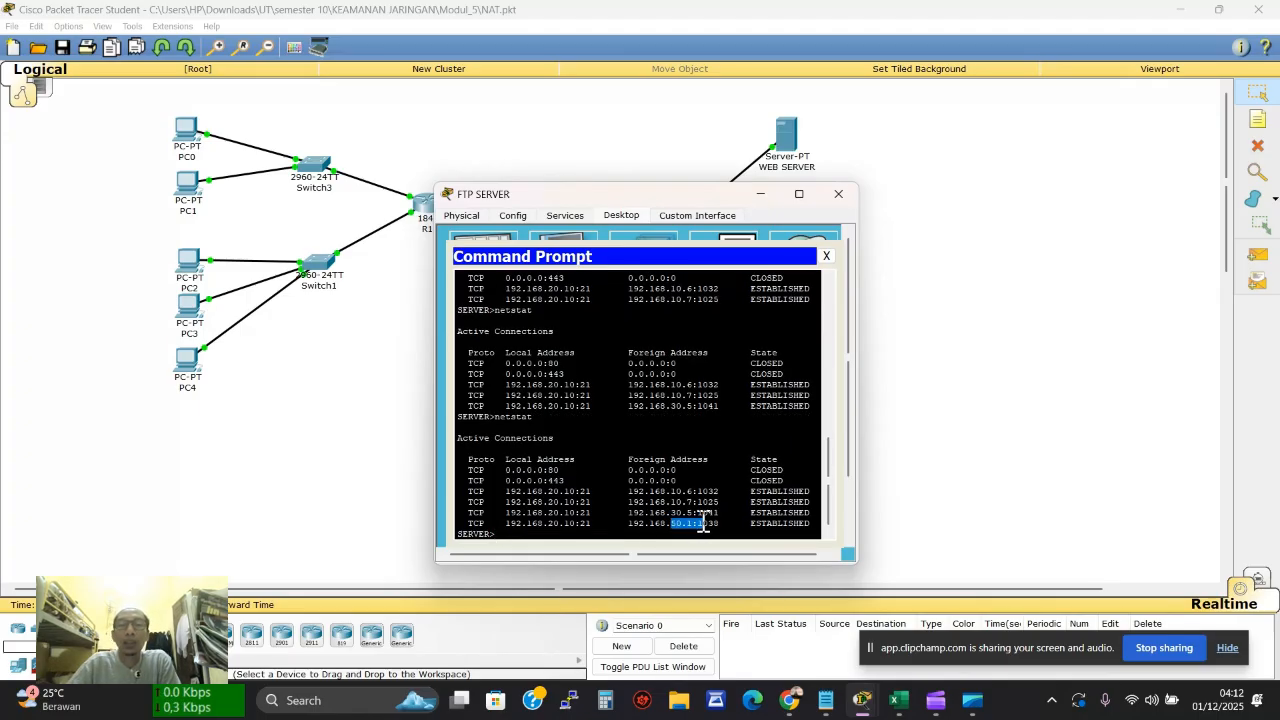
{"action": "left_click", "coordinate": [898, 700]}
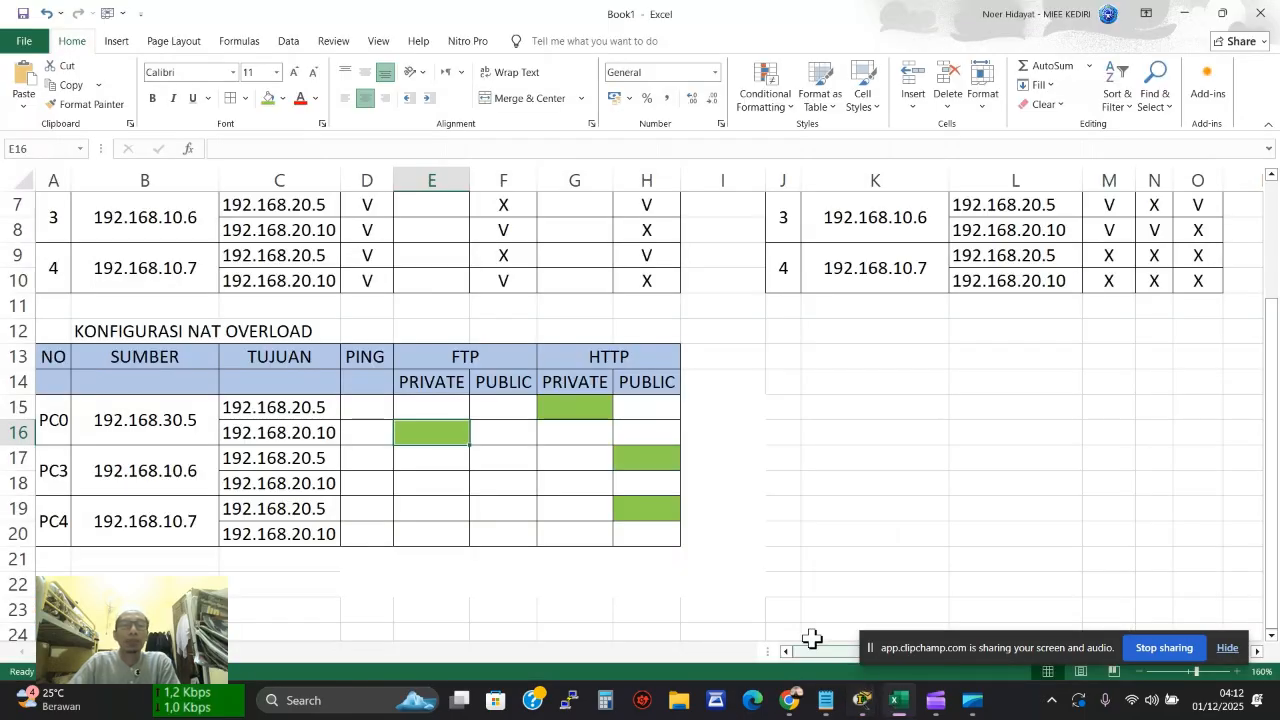
Shade PC3's FTP PUBLIC cell F18 green, then close the FTP SERVER window and return to Packet Tracer
{"action": "left_click", "coordinate": [516, 458]}
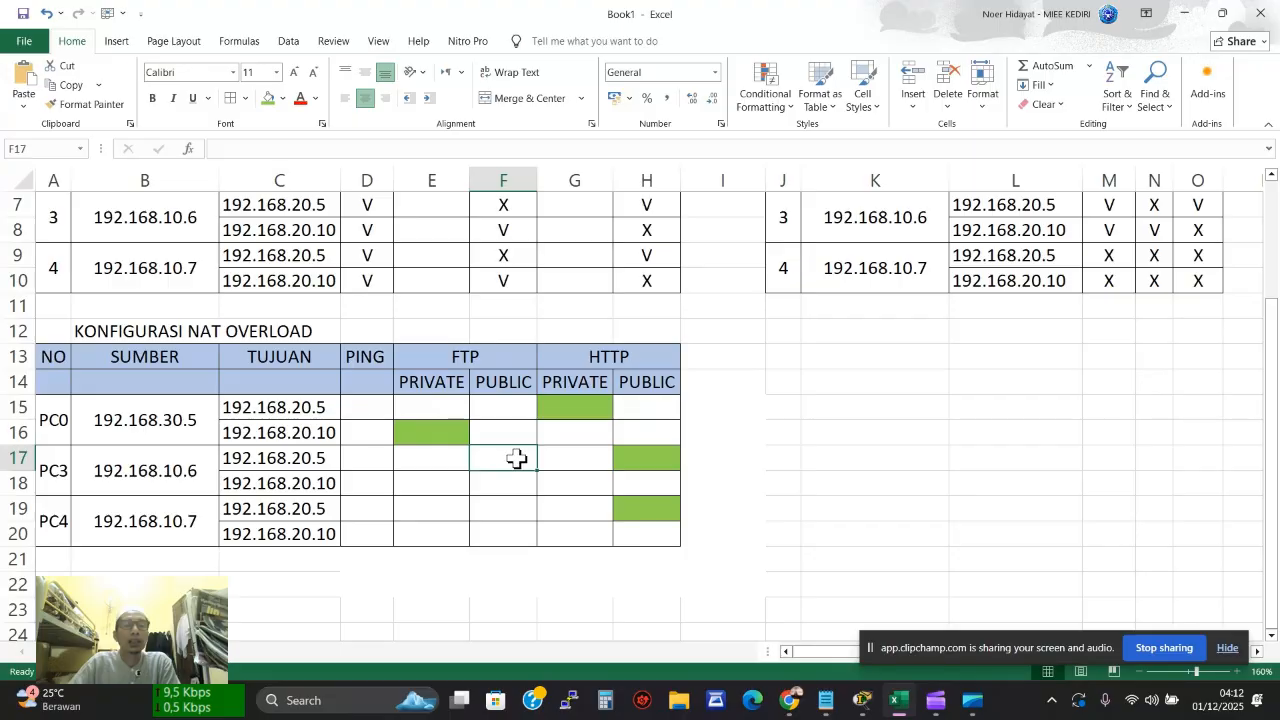
{"action": "left_click", "coordinate": [522, 480]}
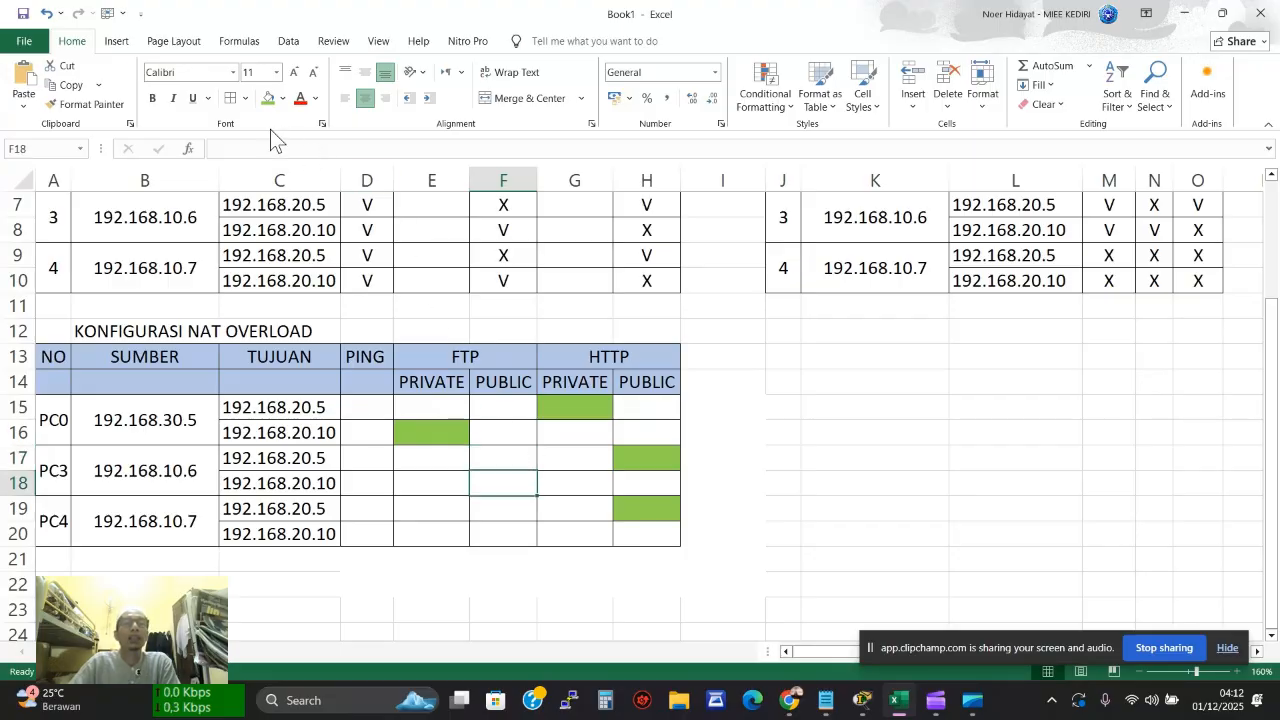
{"action": "left_click", "coordinate": [268, 99]}
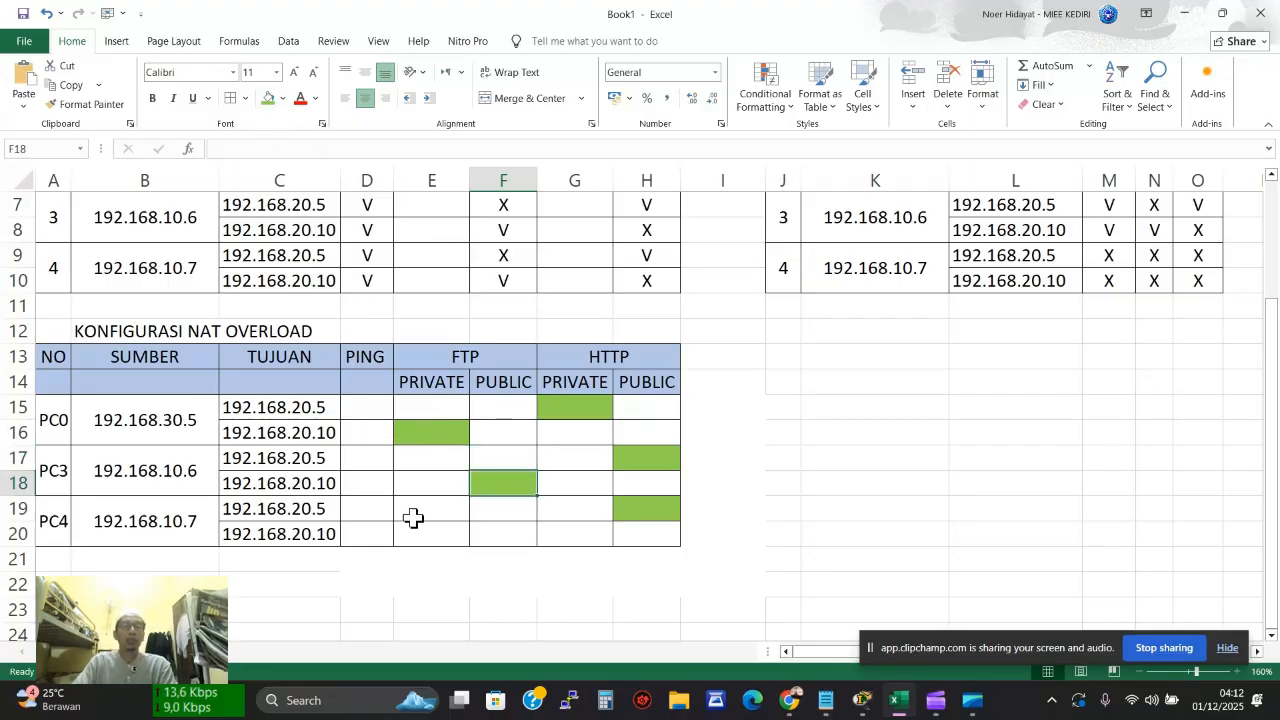
{"action": "key", "text": "alt+Tab"}
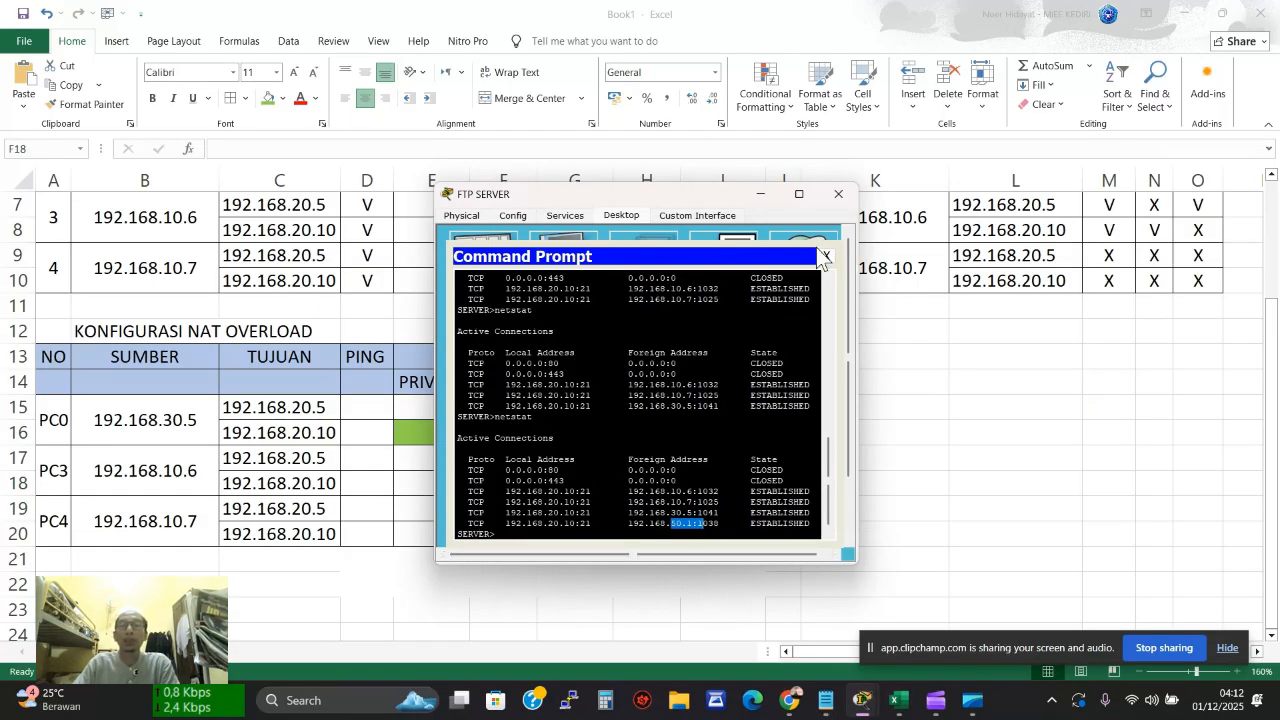
{"action": "left_click", "coordinate": [838, 194]}
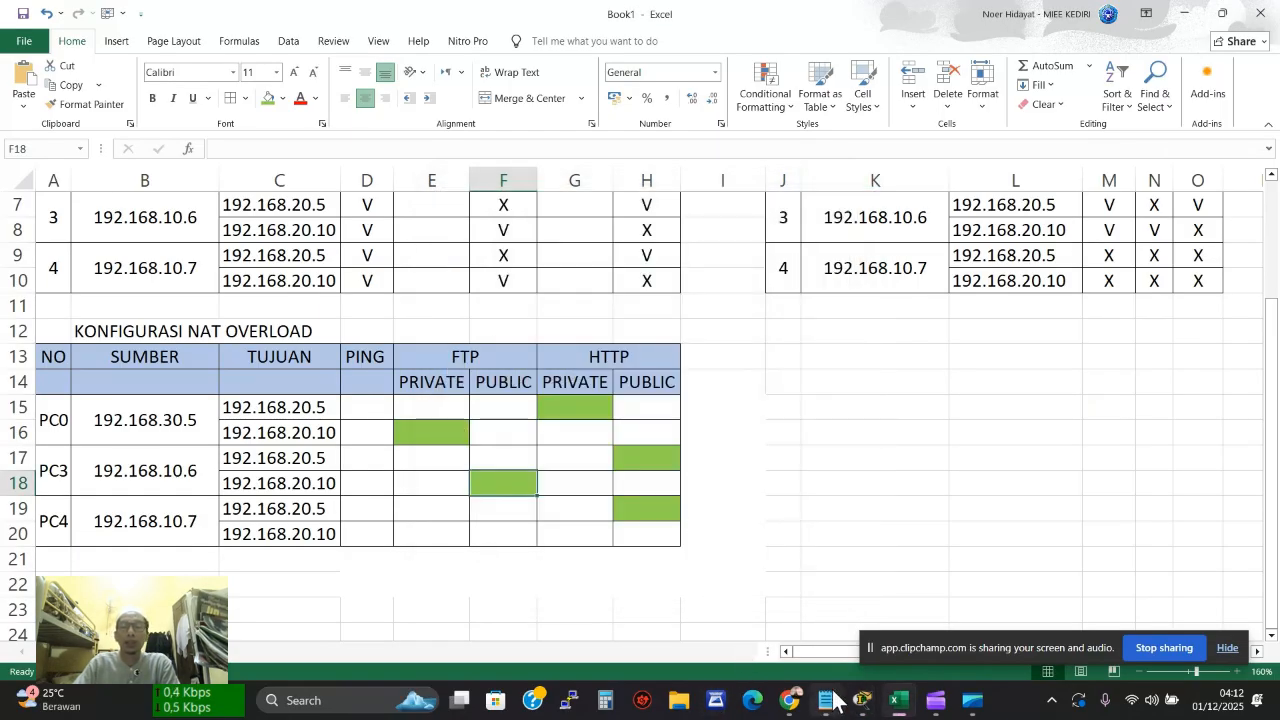
{"action": "mouse_move", "coordinate": [862, 700]}
{"action": "left_click", "coordinate": [671, 608]}
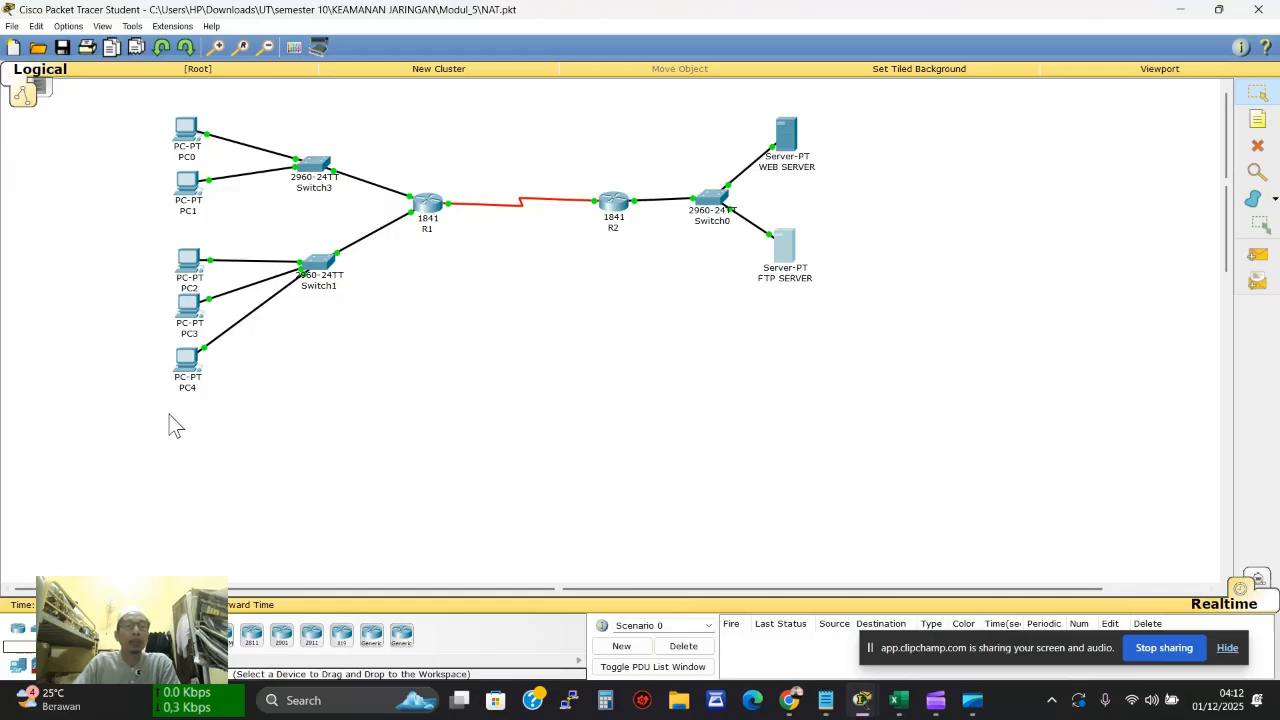
From PC4's command prompt, log in to the FTP server at 192.168.20.10
{"action": "left_click", "coordinate": [187, 362]}
{"action": "left_click", "coordinate": [664, 275]}
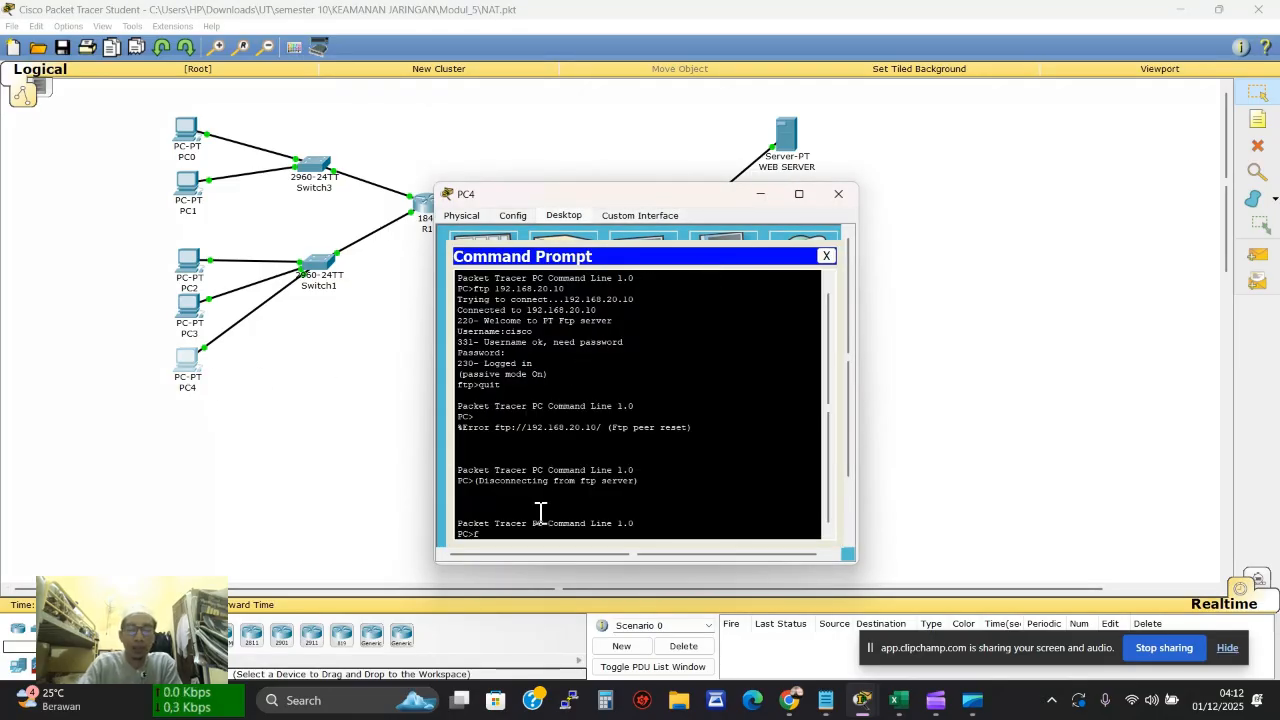
{"action": "type", "text": "ftp 192.168.20.10"}
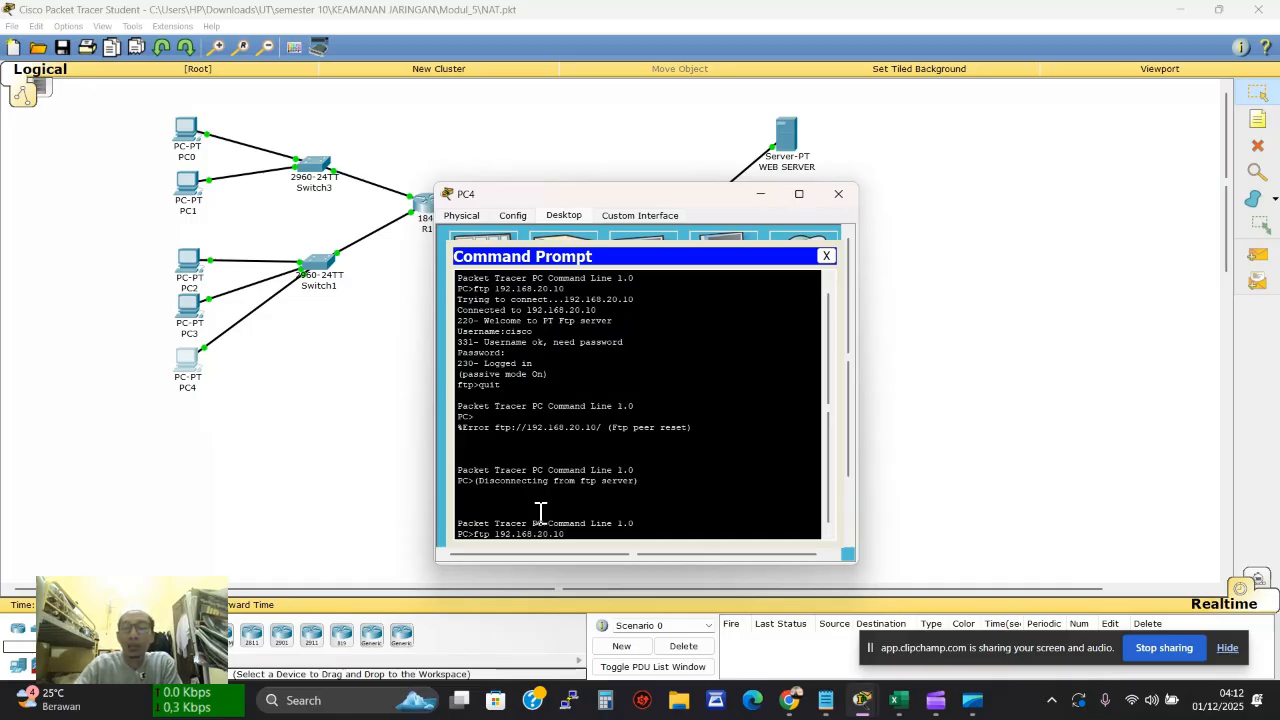
{"action": "key", "text": "Return"}
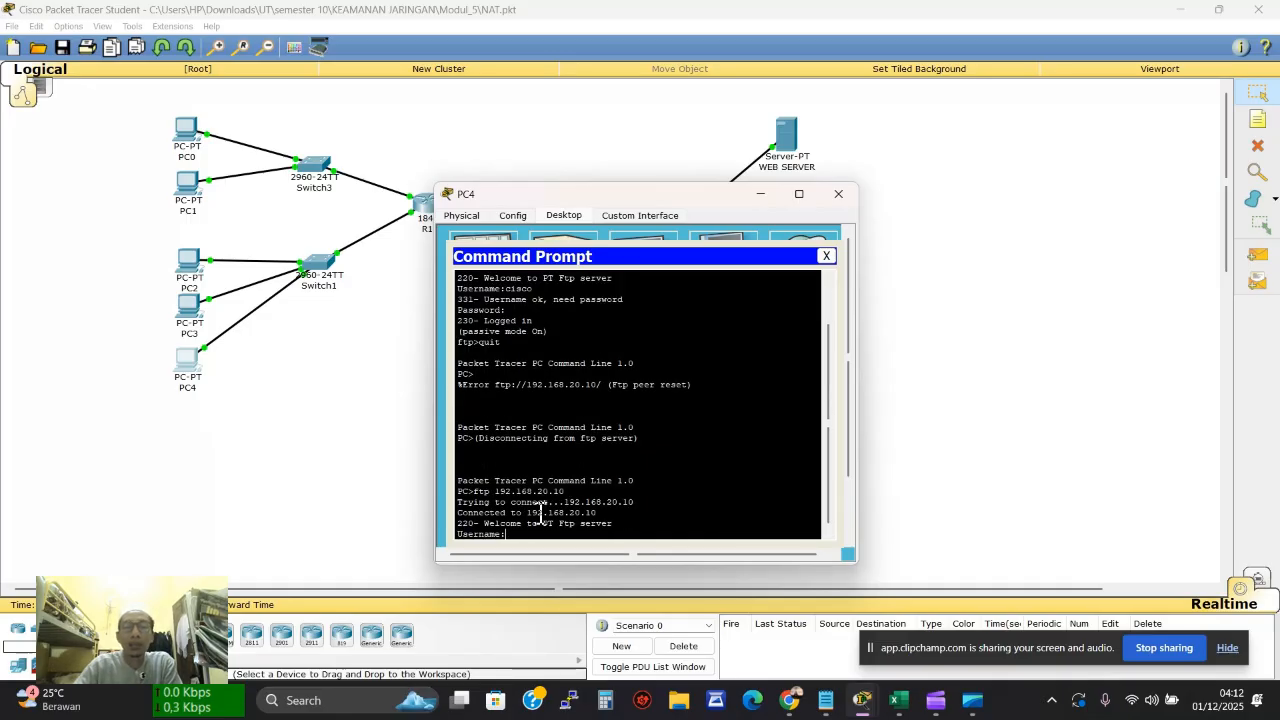
{"action": "key", "text": "Return"}
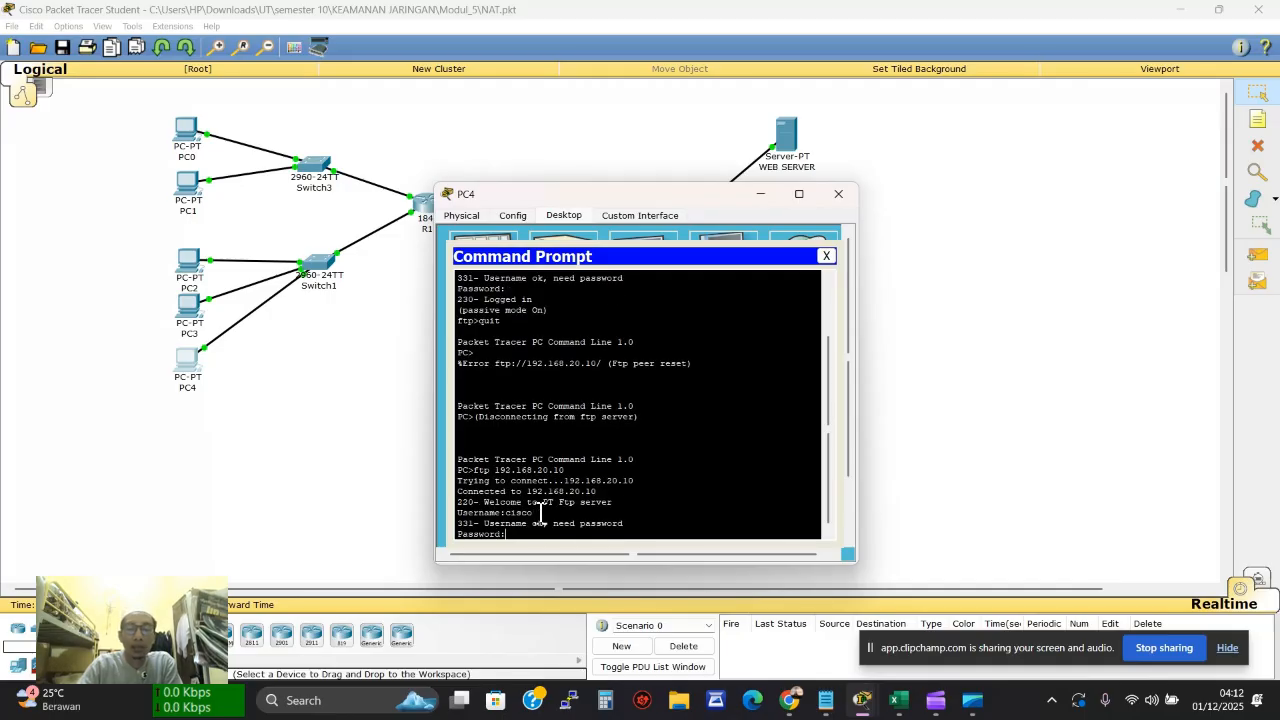
{"action": "key", "text": "Return"}
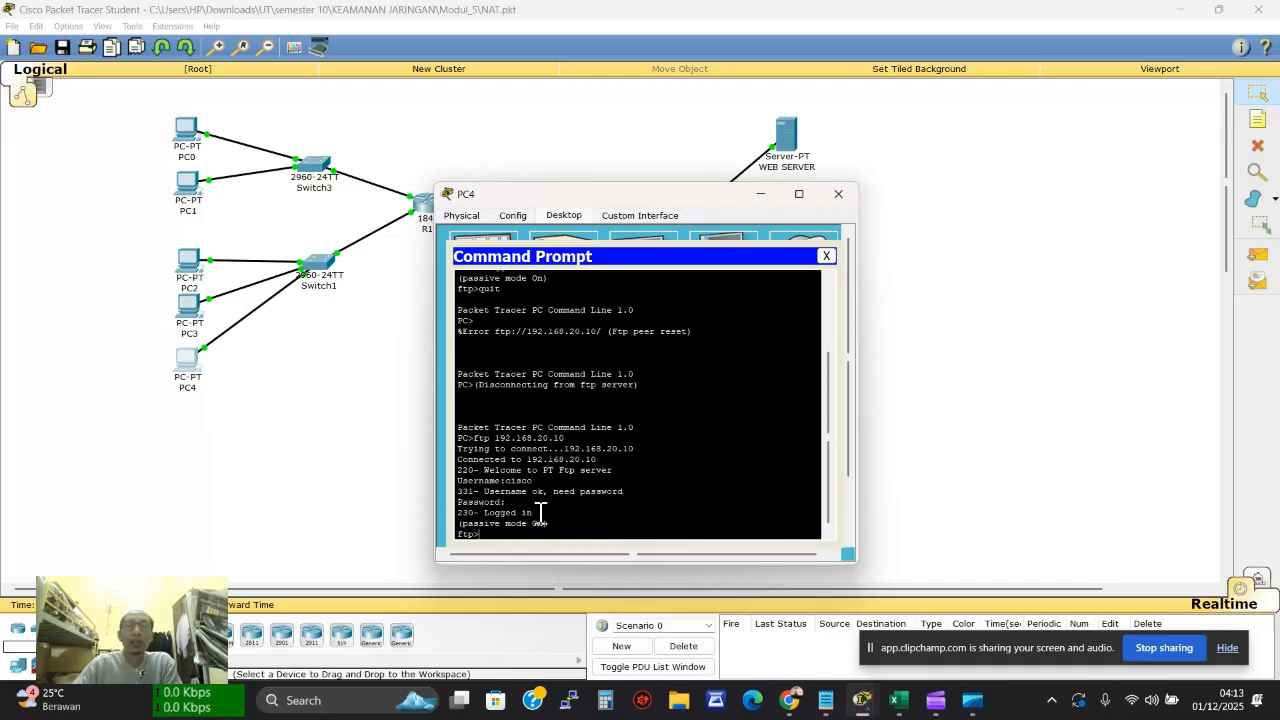
{"action": "left_click", "coordinate": [834, 196]}
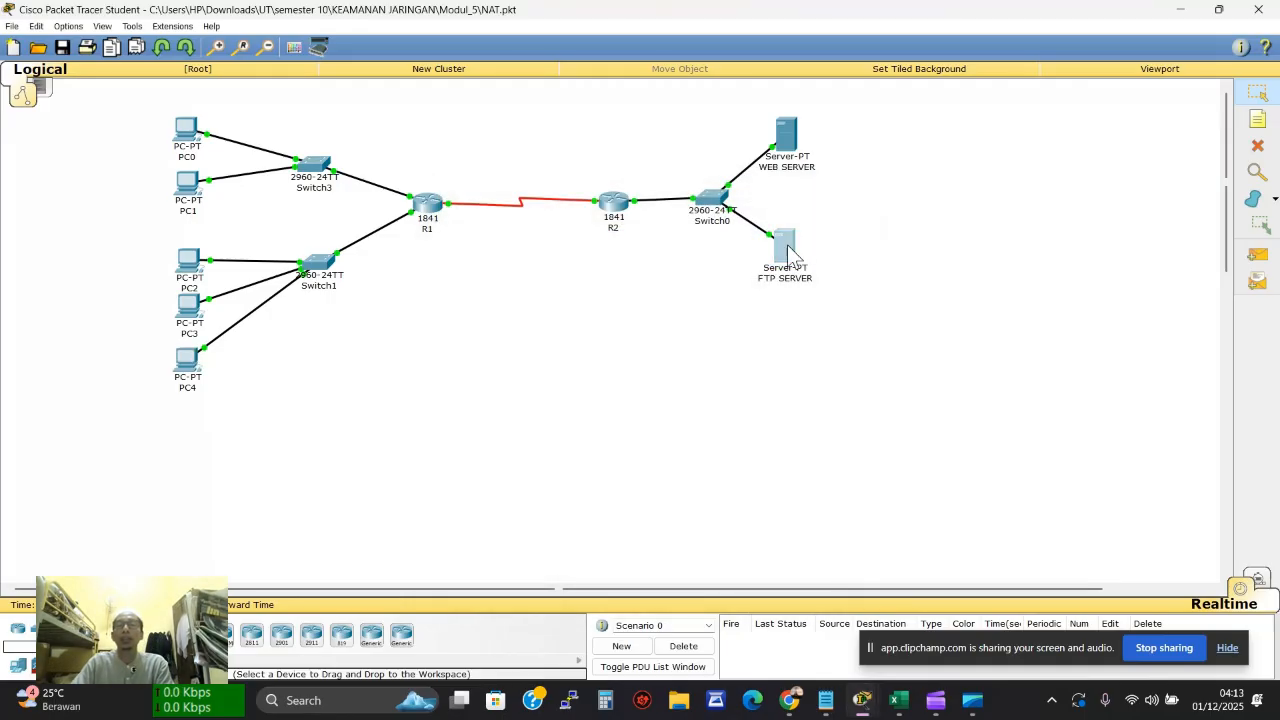
Run netstat on the FTP SERVER and mark the new 192.168.50.1:1038 connection
{"action": "left_click", "coordinate": [782, 258]}
{"action": "left_click", "coordinate": [591, 280]}
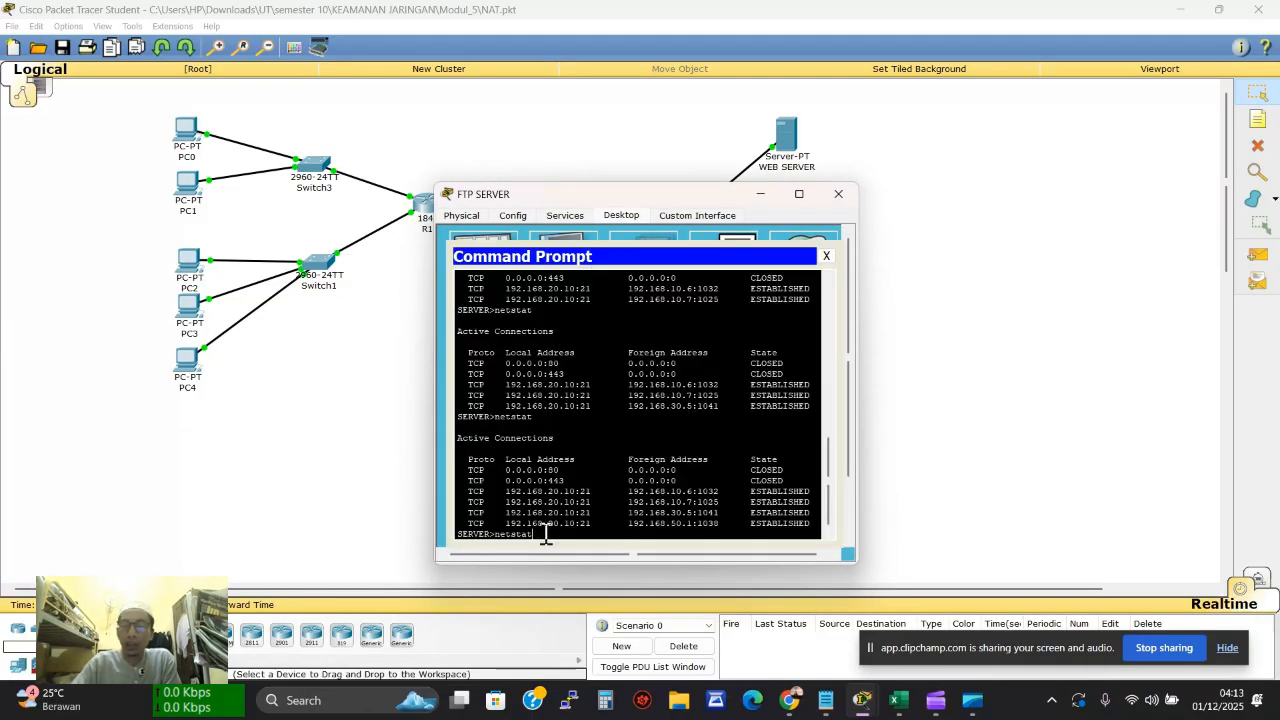
{"action": "type", "text": "netstat"}
{"action": "key", "text": "Return"}
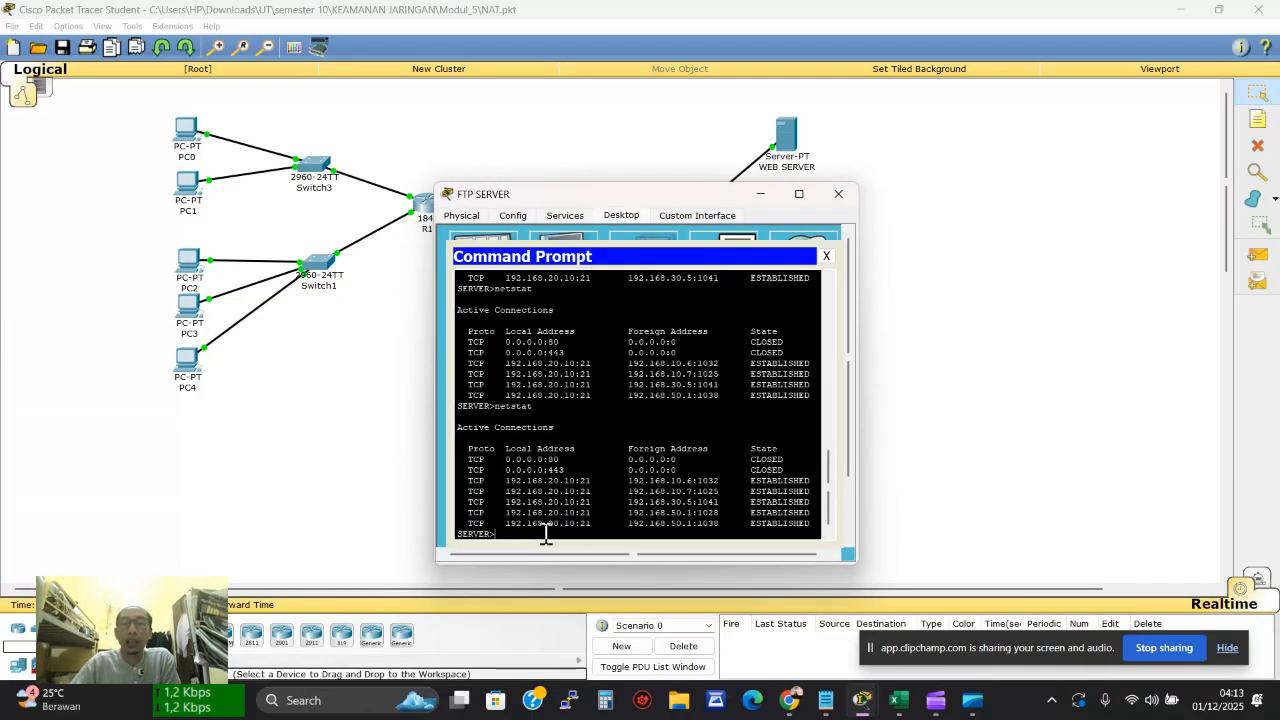
{"action": "triple_click", "coordinate": [703, 523]}
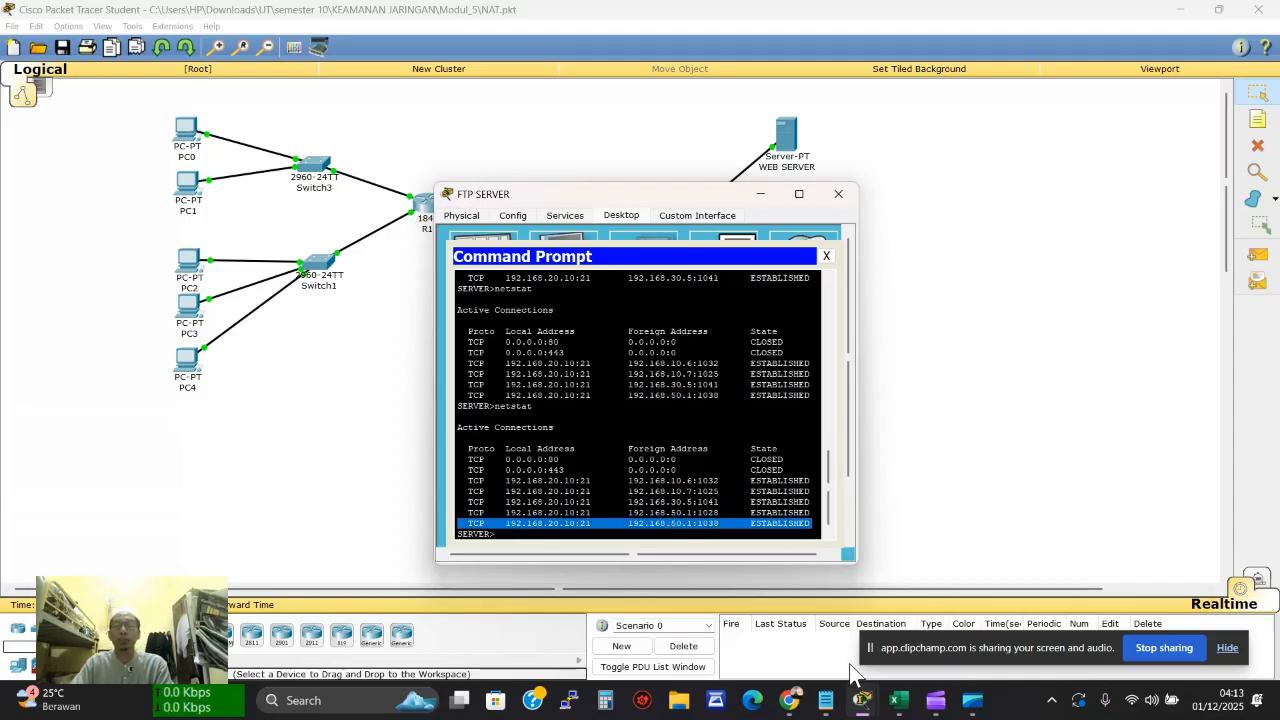
Fill PC4's FTP PUBLIC cell F20 green in the Excel results table
{"action": "left_click", "coordinate": [897, 705]}
{"action": "left_click", "coordinate": [512, 534]}
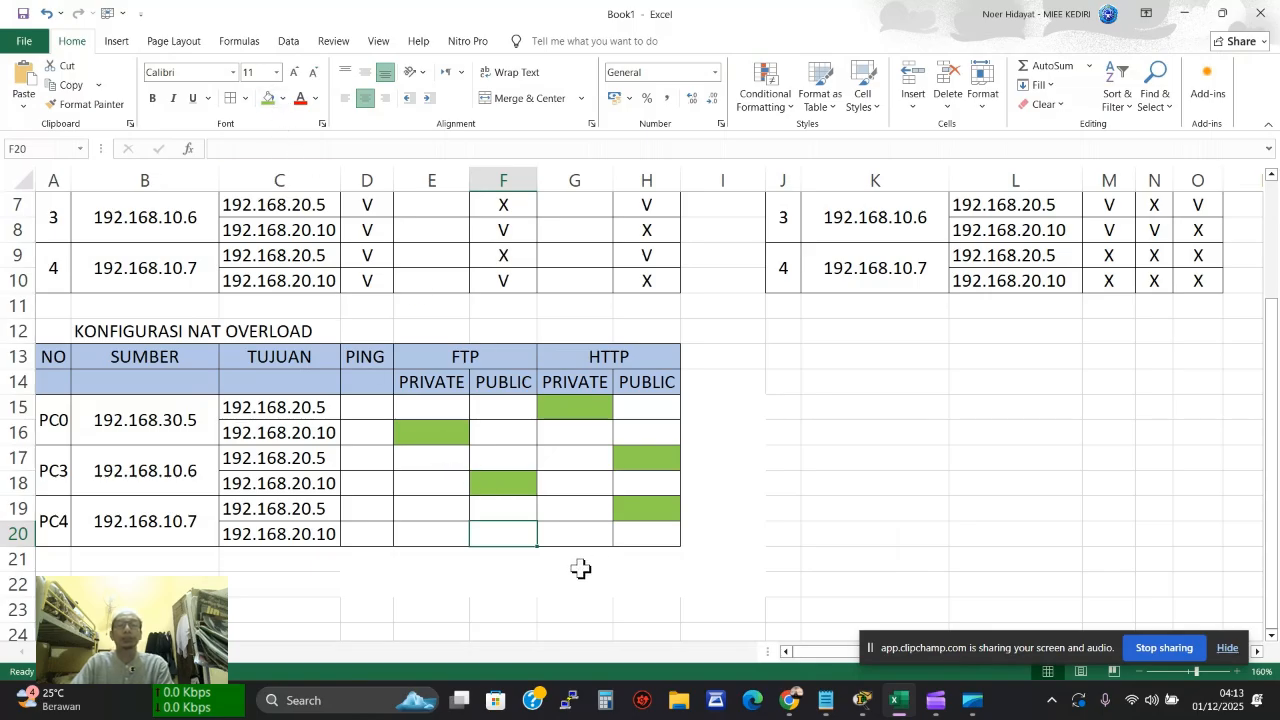
{"action": "left_click", "coordinate": [267, 98]}
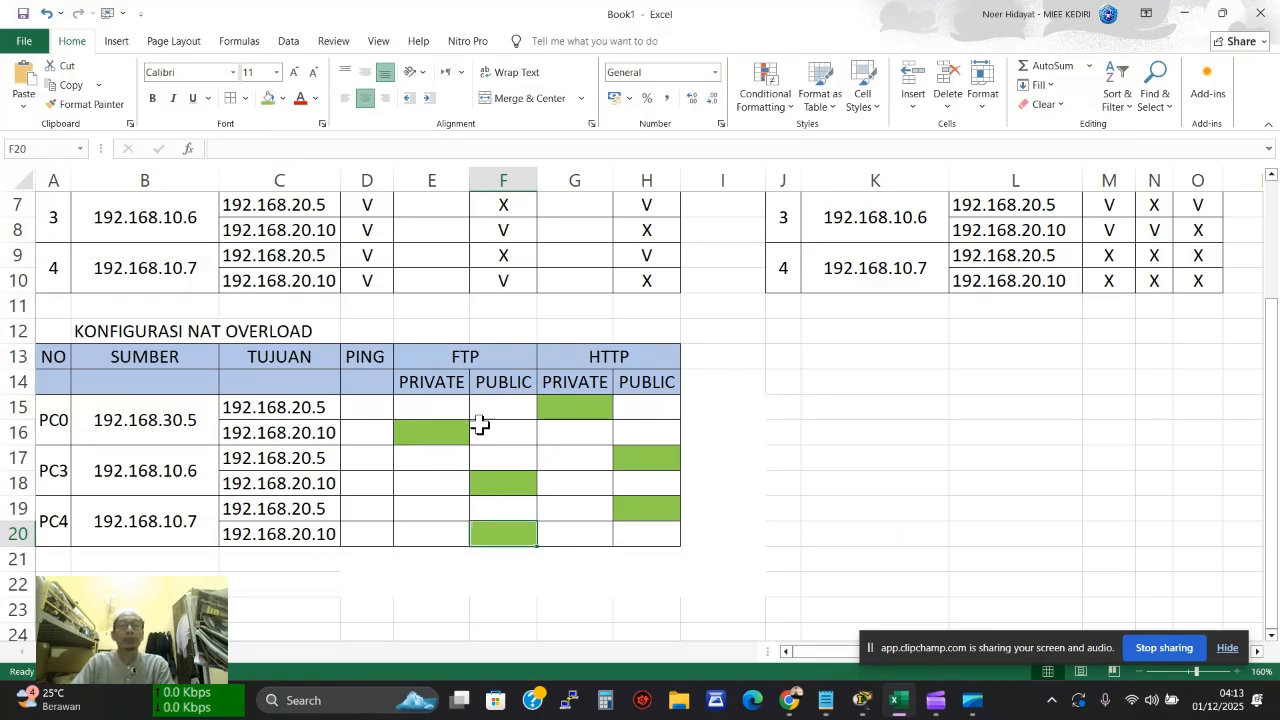
{"action": "left_click", "coordinate": [574, 578]}
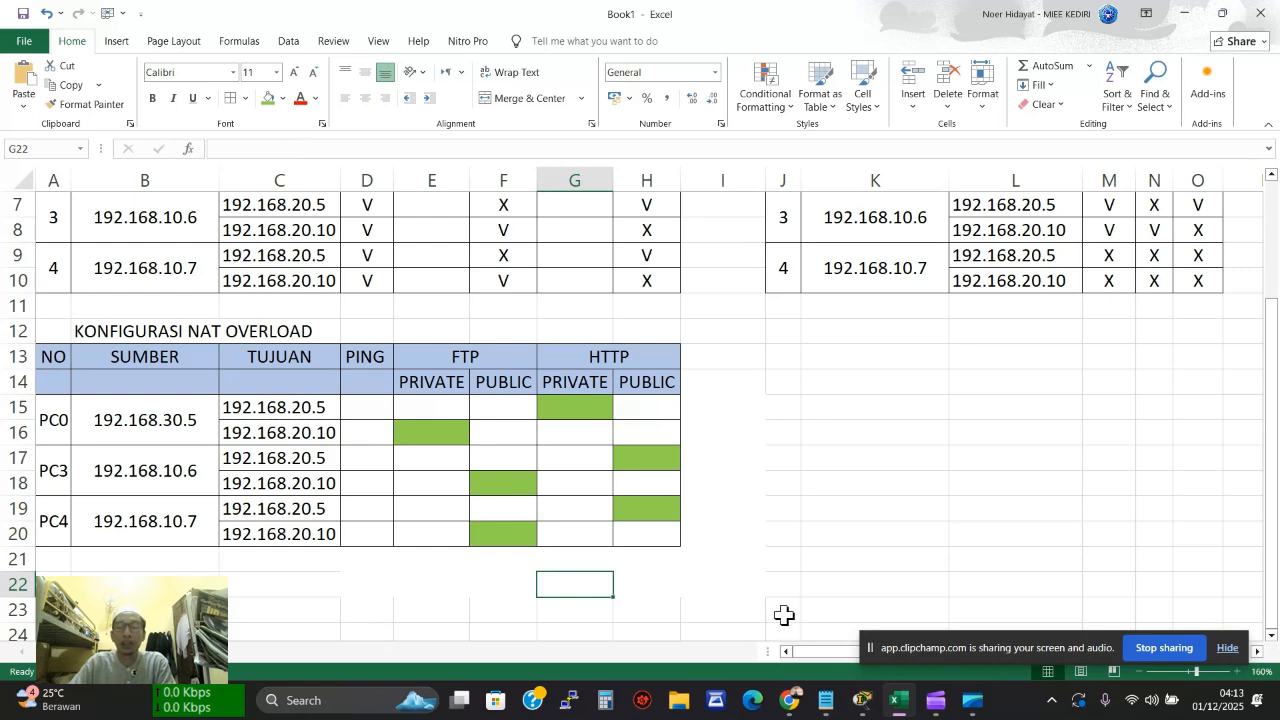
Scroll the lab guide PDF to page 17 and select the 'sh ip nat trans' command
{"action": "left_click", "coordinate": [789, 700]}
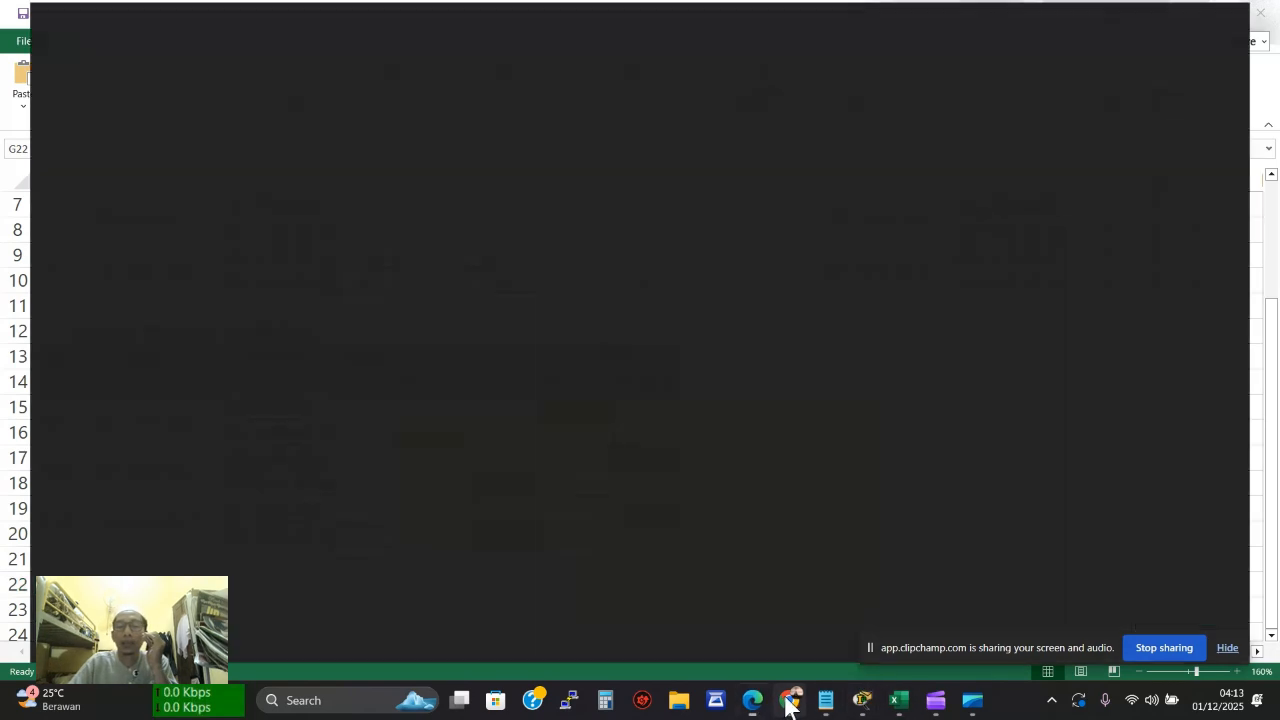
{"action": "scroll", "coordinate": [746, 548], "scroll_direction": "down", "scroll_amount": 4}
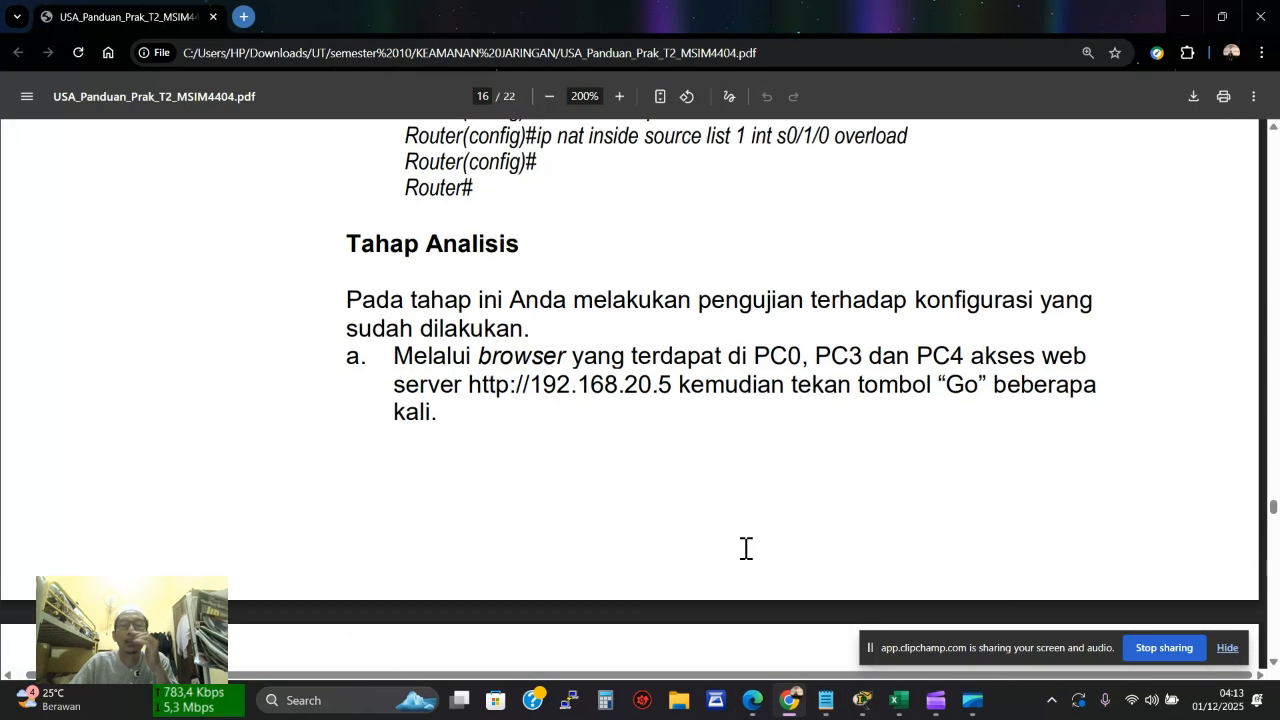
{"action": "scroll", "coordinate": [746, 548], "scroll_direction": "down", "scroll_amount": 10}
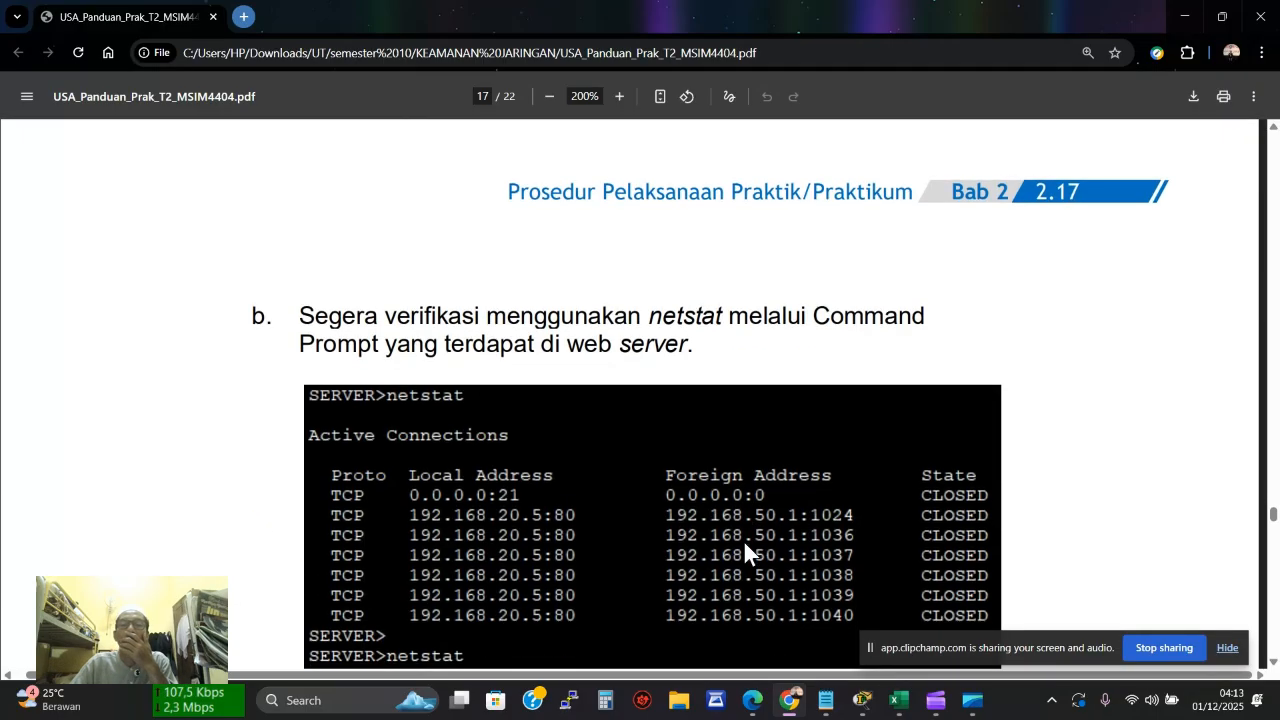
{"action": "scroll", "coordinate": [744, 541], "scroll_direction": "down", "scroll_amount": 2}
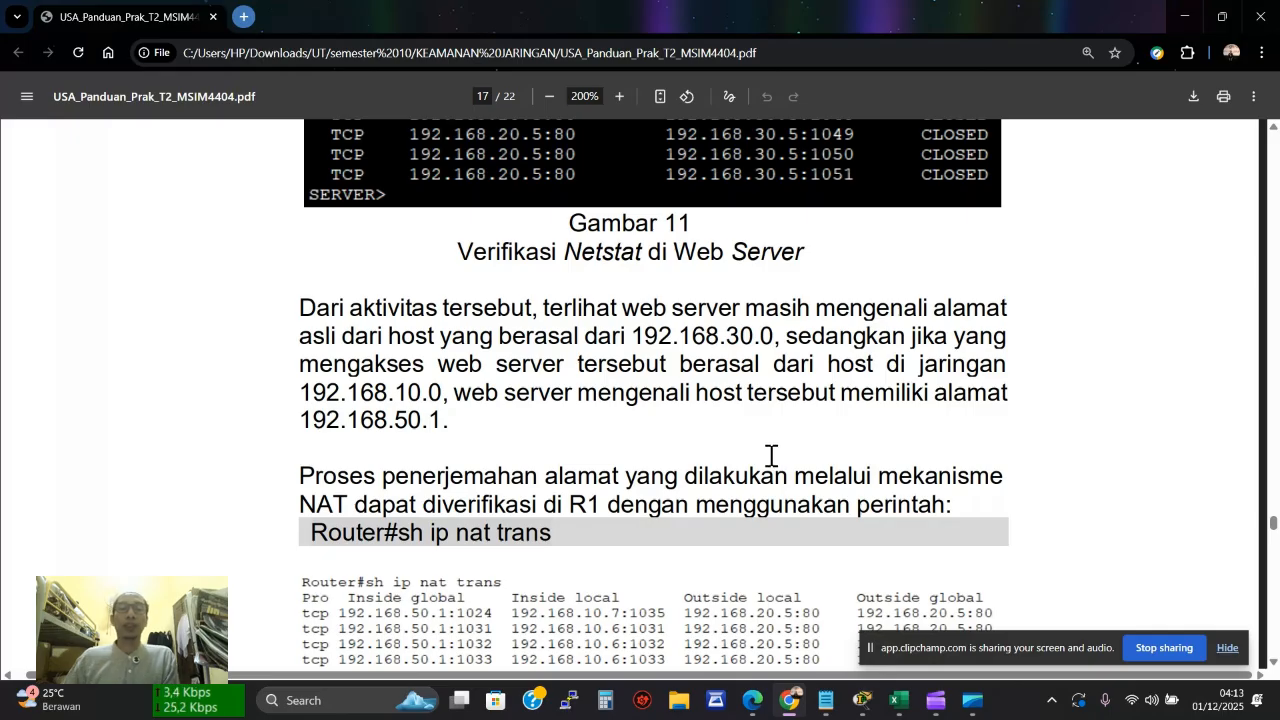
{"action": "scroll", "coordinate": [771, 455], "scroll_direction": "down", "scroll_amount": 1}
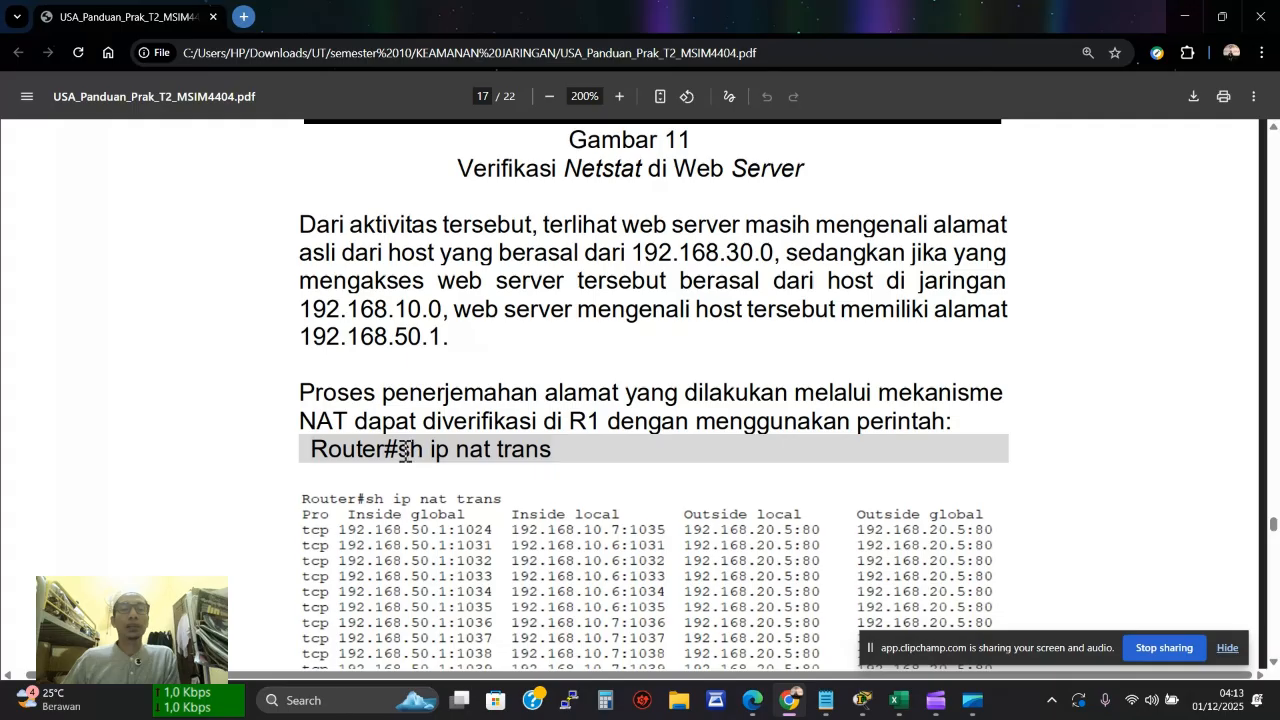
{"action": "left_click_drag", "start_coordinate": [399, 450], "coordinate": [553, 451]}
{"action": "key", "text": "ctrl+c"}
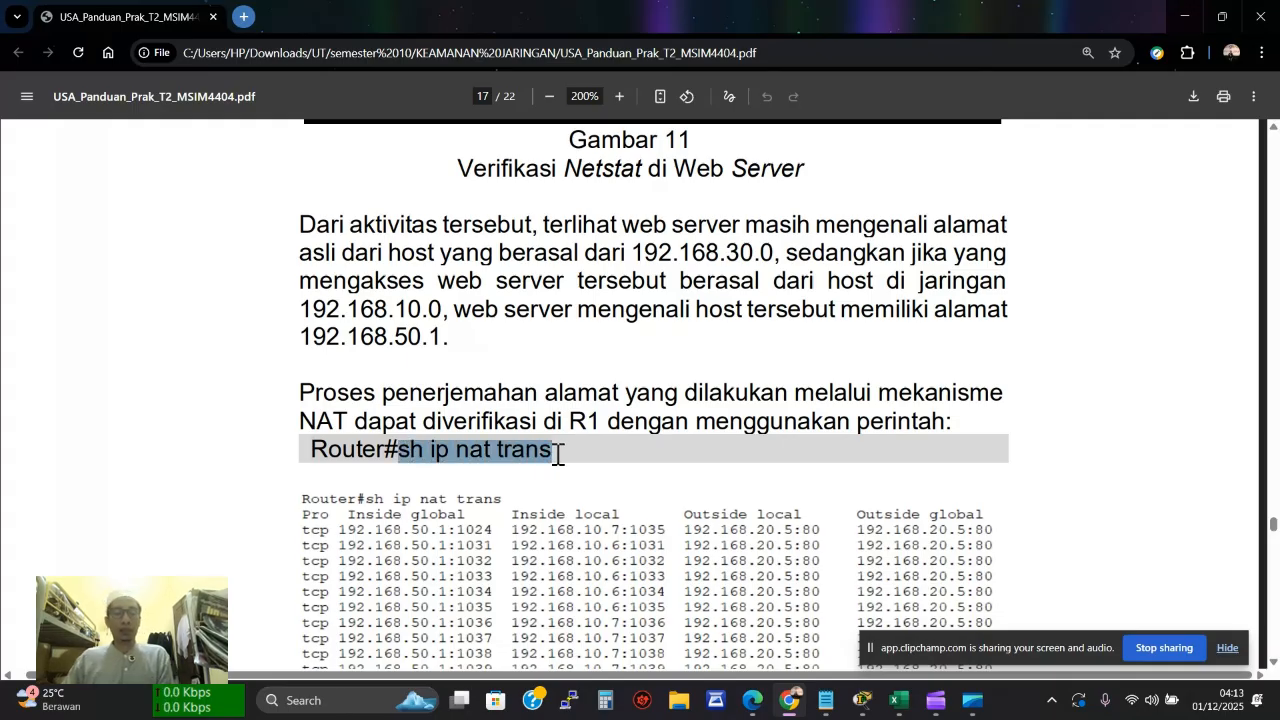
{"action": "left_click", "coordinate": [852, 705]}
Paste and run 'sh ip nat trans' in R1's CLI, then move the CLI window aside
{"action": "left_click", "coordinate": [797, 633]}
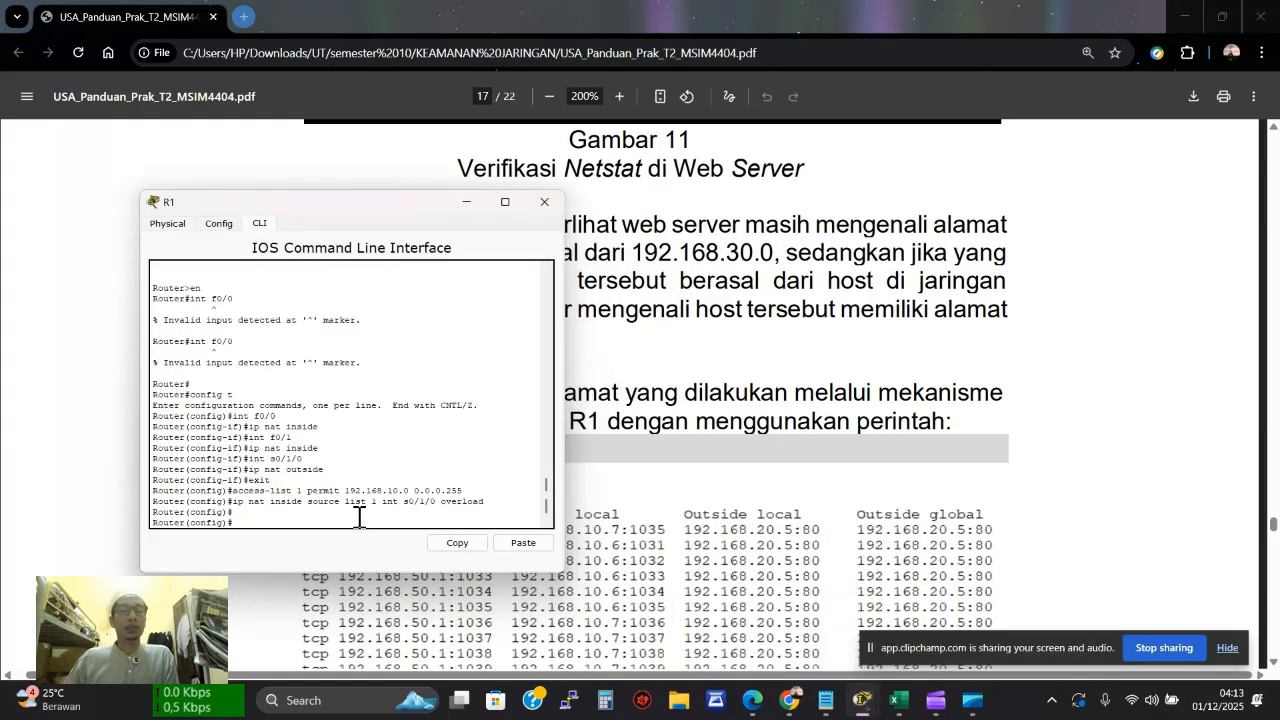
{"action": "left_click", "coordinate": [514, 546]}
{"action": "key", "text": "Return"}
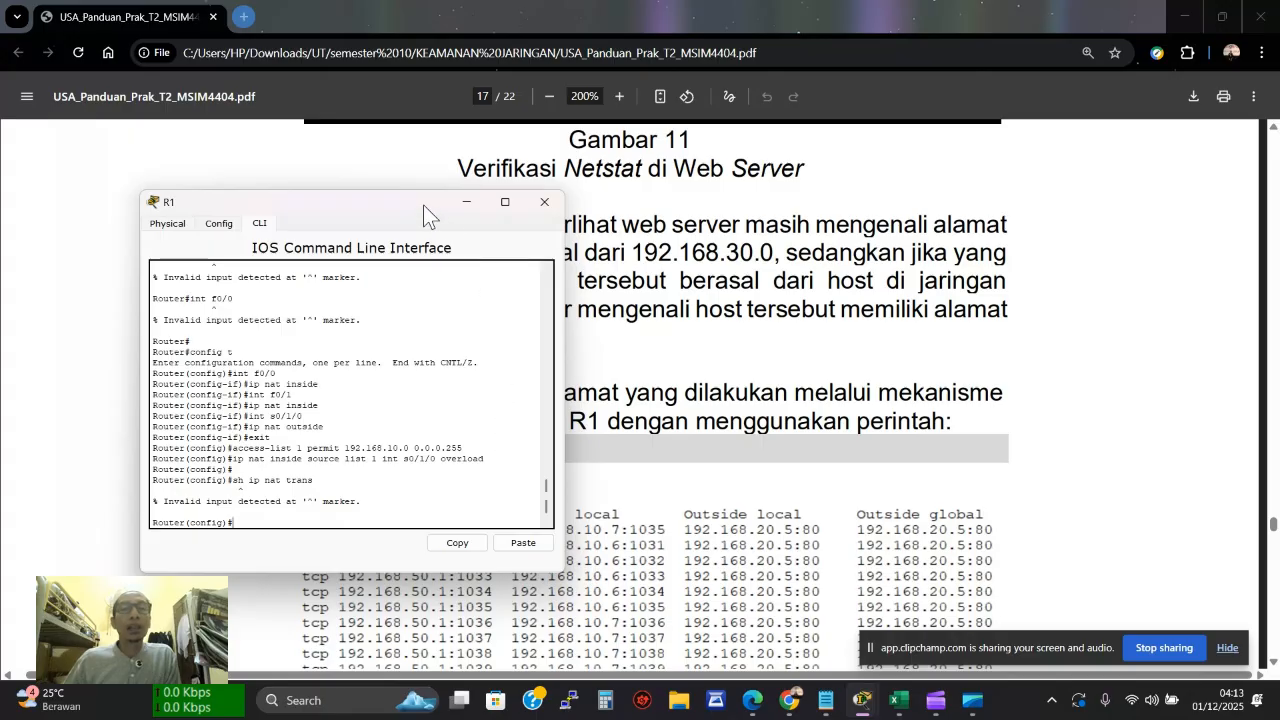
{"action": "left_click_drag", "start_coordinate": [423, 205], "coordinate": [1071, 120]}
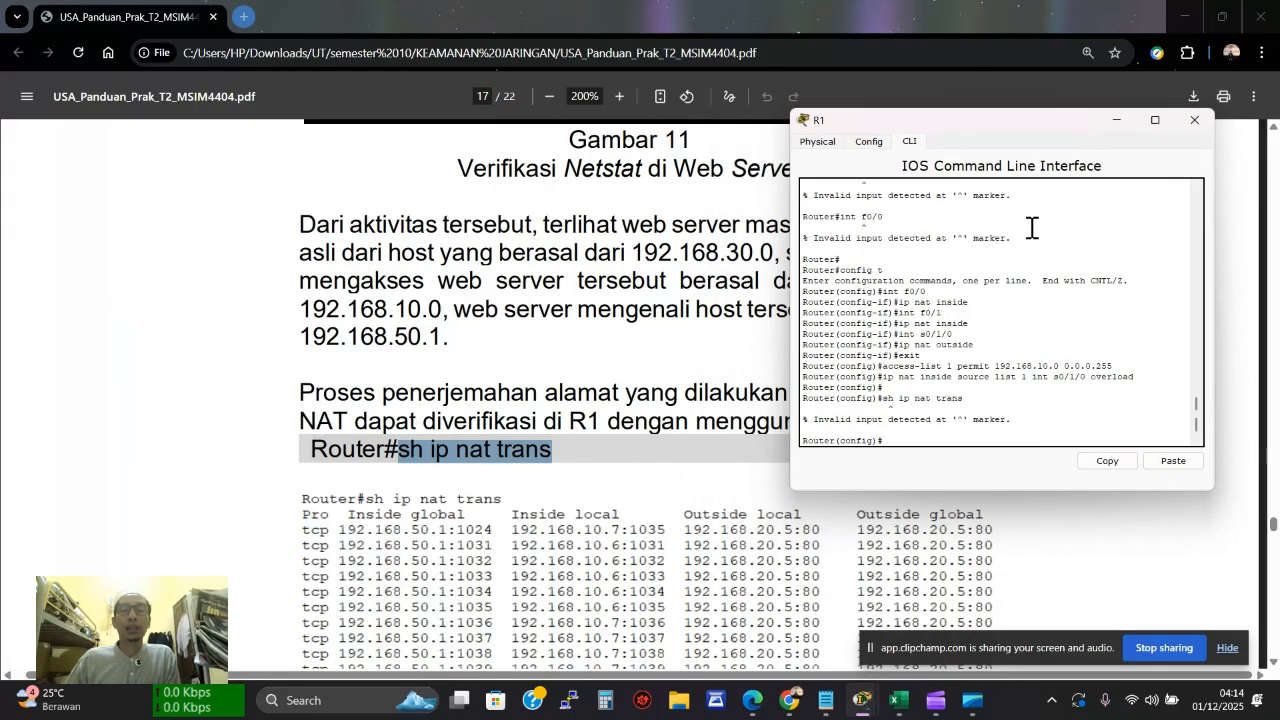
{"action": "left_click_drag", "start_coordinate": [957, 120], "coordinate": [985, 41]}
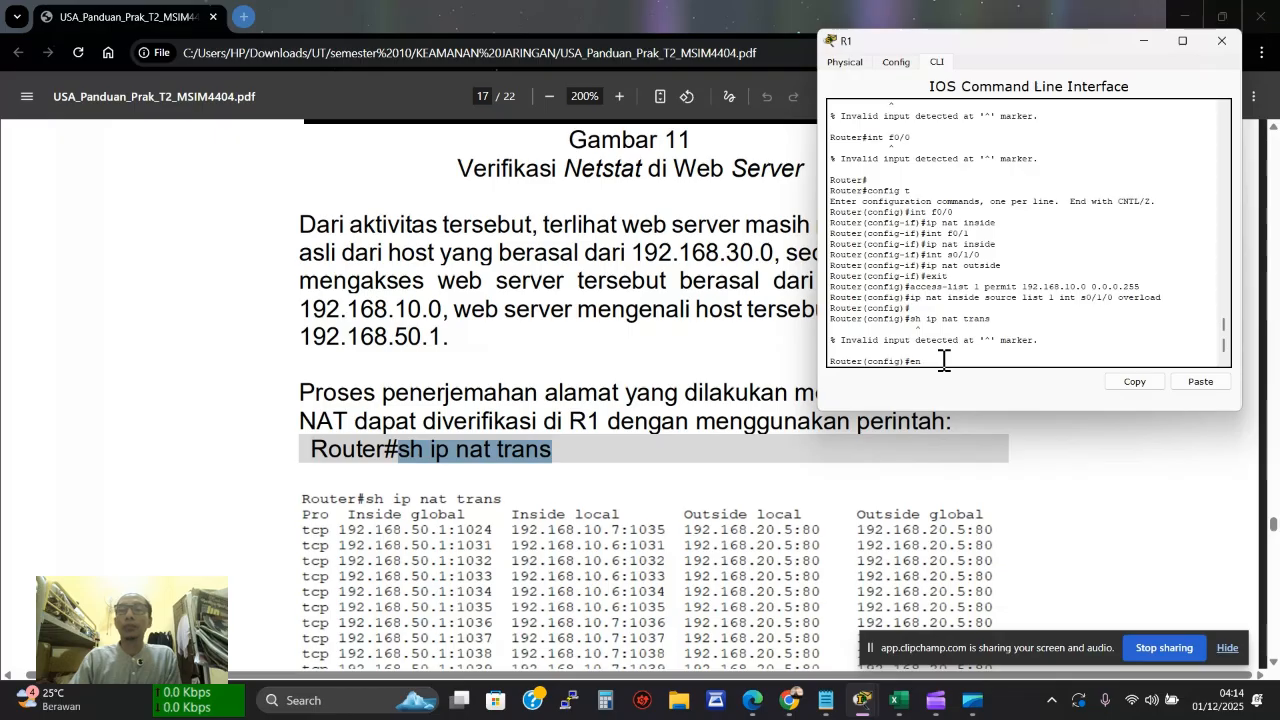
Leave R1's configuration mode for the Router# prompt, trying en and quit before exit
{"action": "type", "text": "en"}
{"action": "key", "text": "Return"}
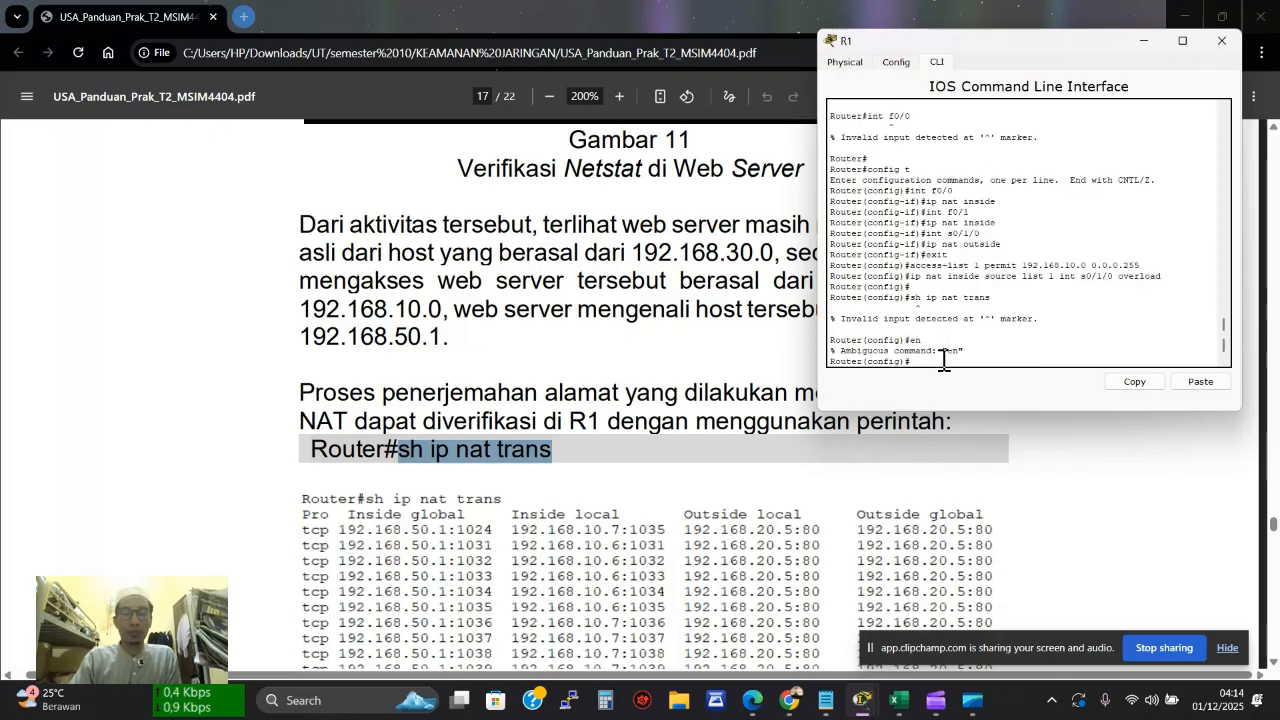
{"action": "type", "text": "quit"}
{"action": "key", "text": "Return"}
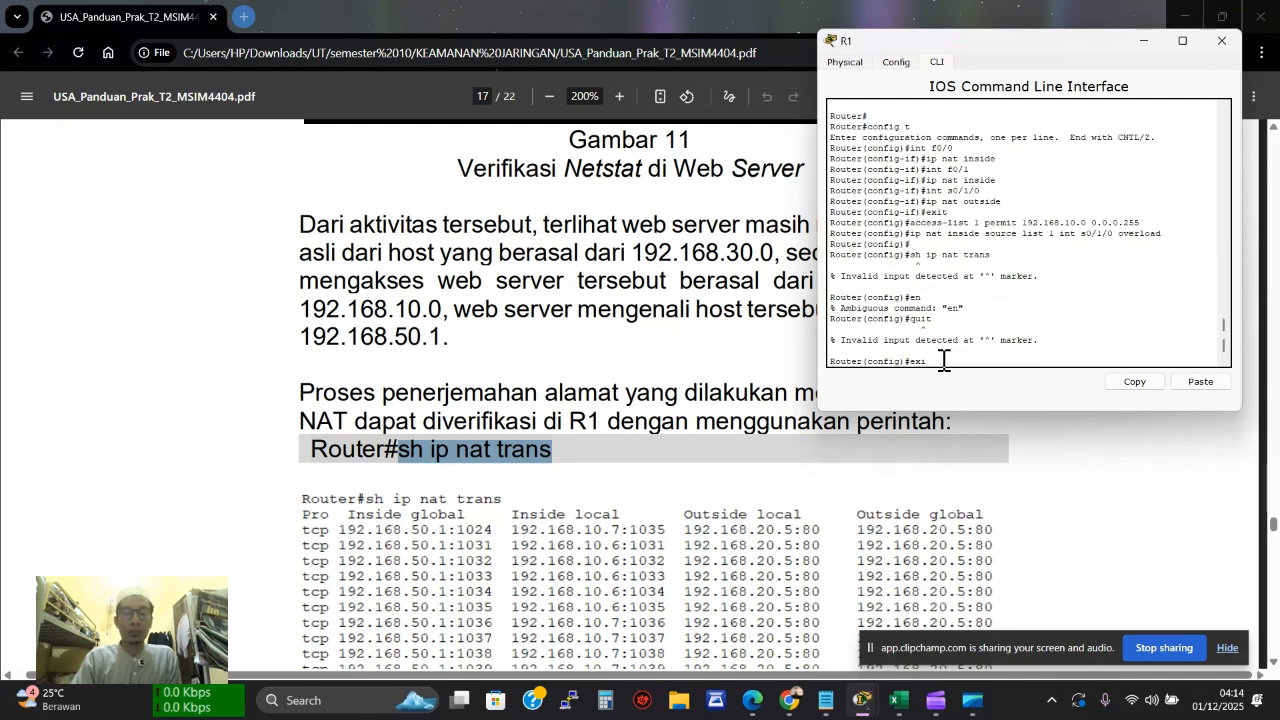
{"action": "type", "text": "exit"}
{"action": "key", "text": "Return"}
{"action": "key", "text": "Return"}
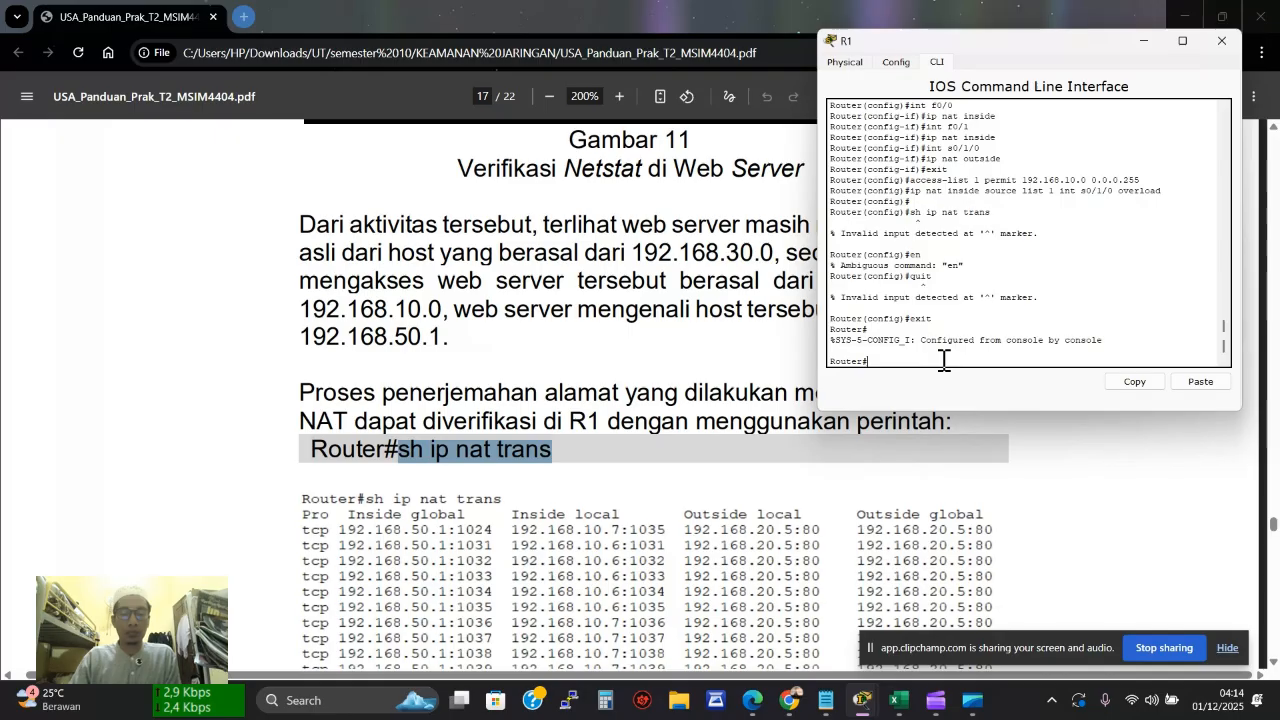
Run 'sh ip nat trans' at Router# to list translations for 192.168.10.6 and 192.168.10.7
{"action": "right_click", "coordinate": [530, 462]}
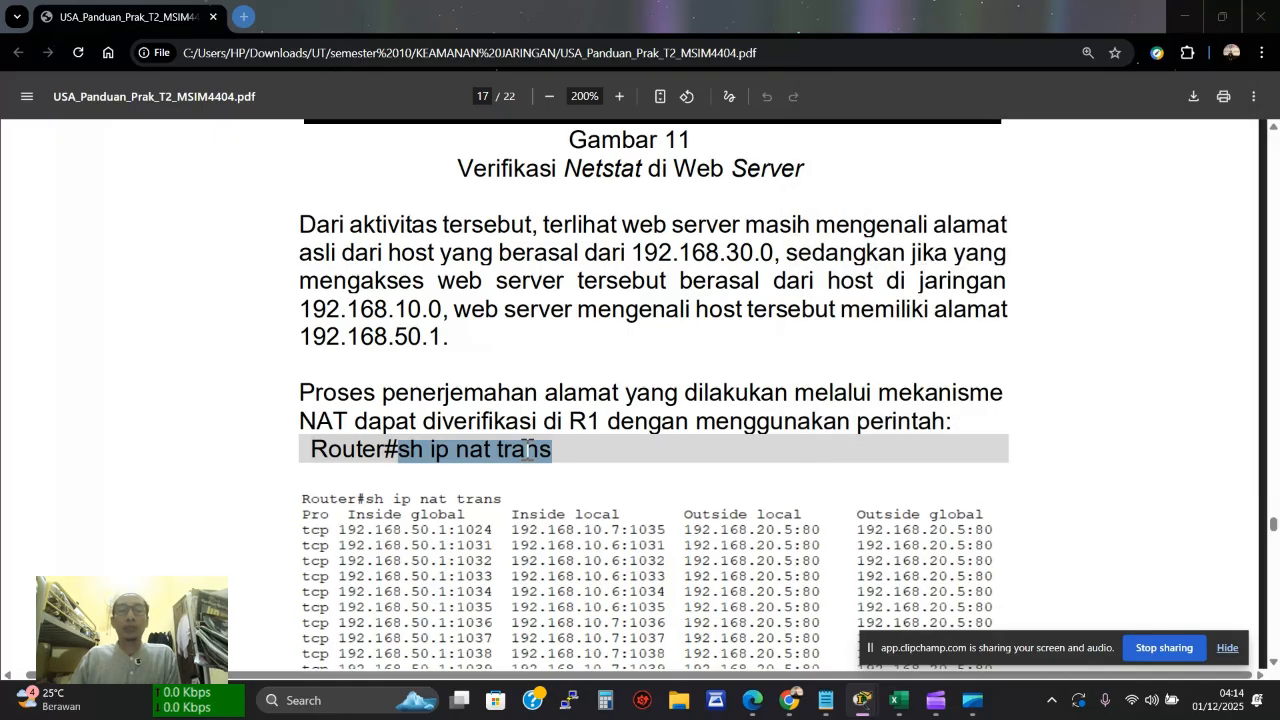
{"action": "left_click", "coordinate": [602, 197]}
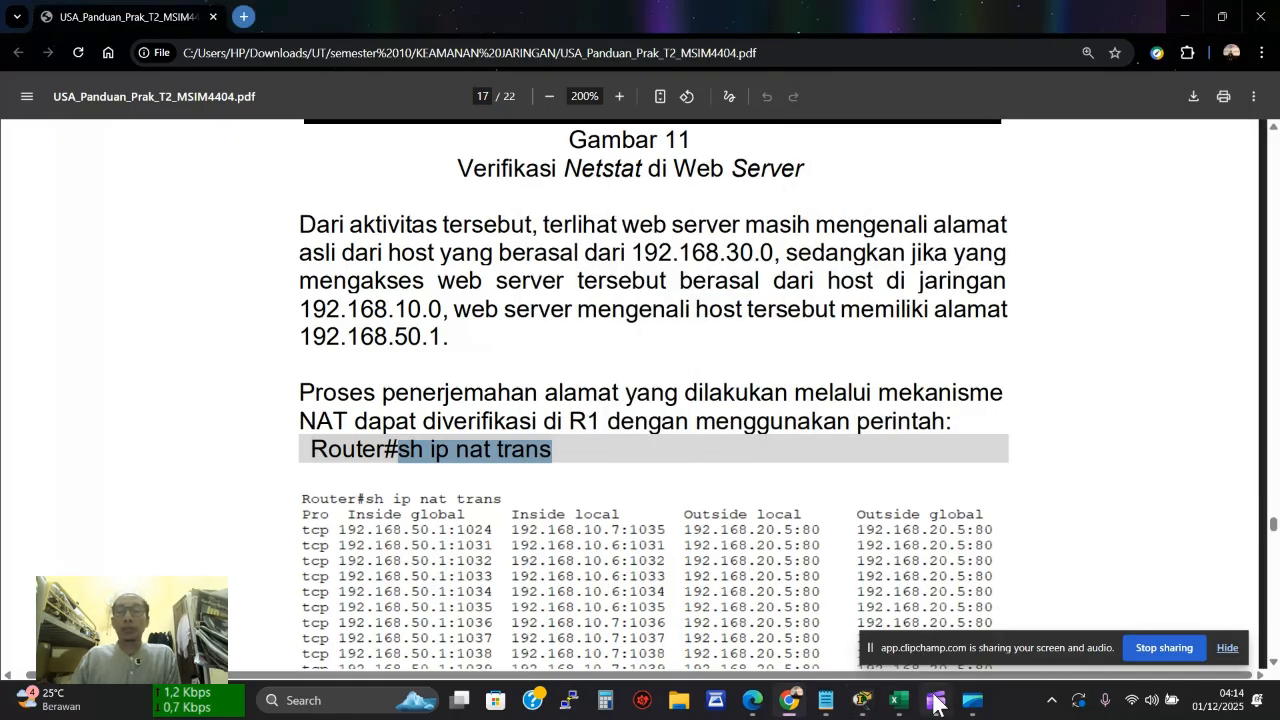
{"action": "mouse_move", "coordinate": [862, 700]}
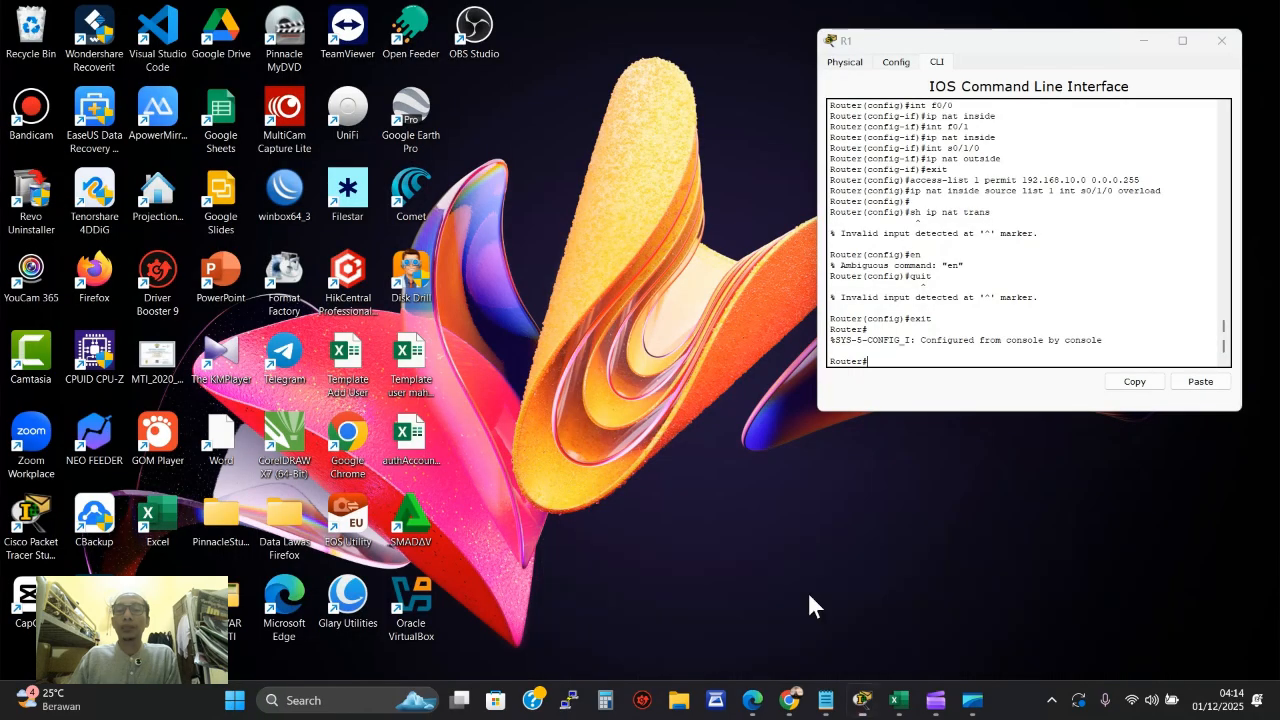
{"action": "left_click", "coordinate": [806, 589]}
{"action": "left_click", "coordinate": [1199, 382]}
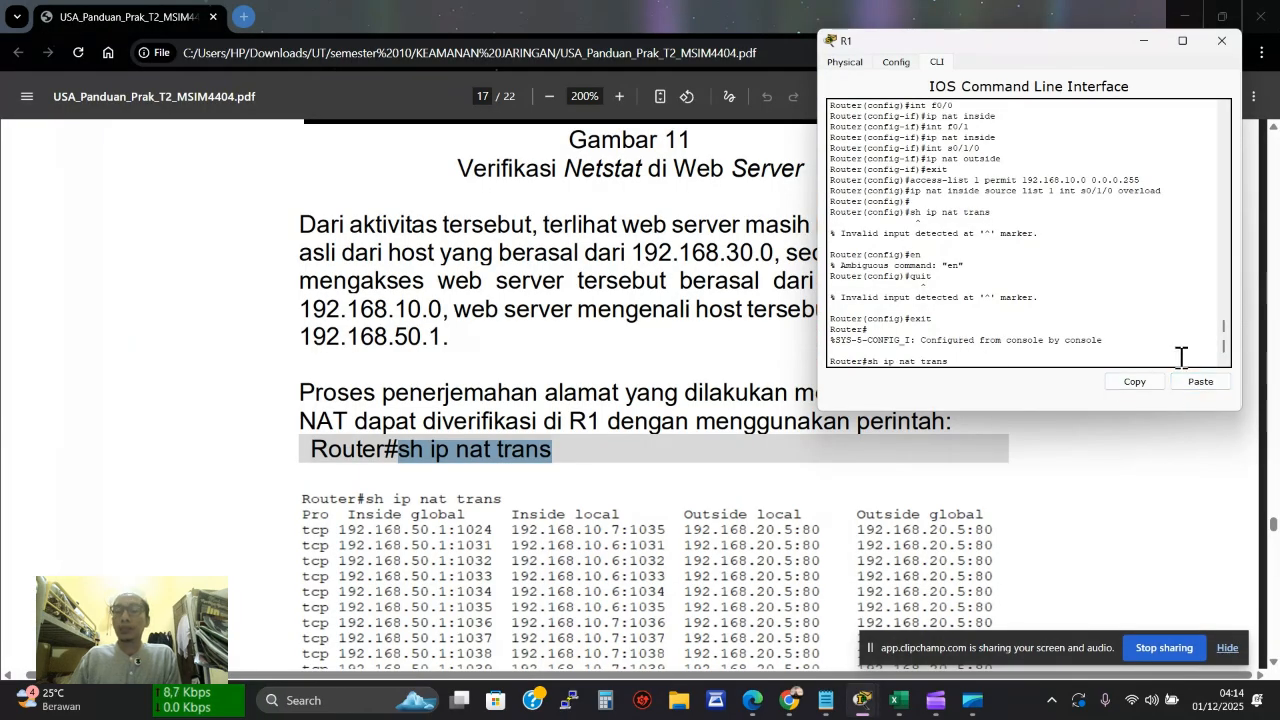
{"action": "key", "text": "Return"}
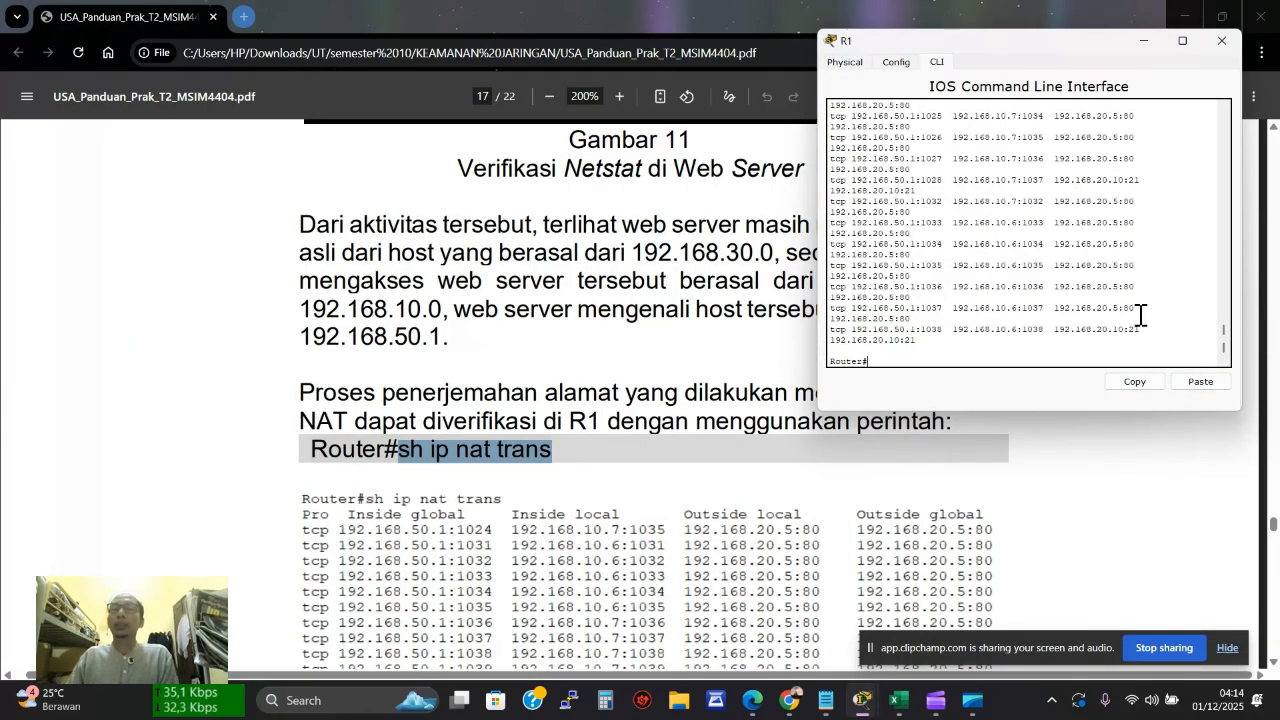
{"action": "left_click_drag", "start_coordinate": [1006, 411], "coordinate": [1006, 552]}
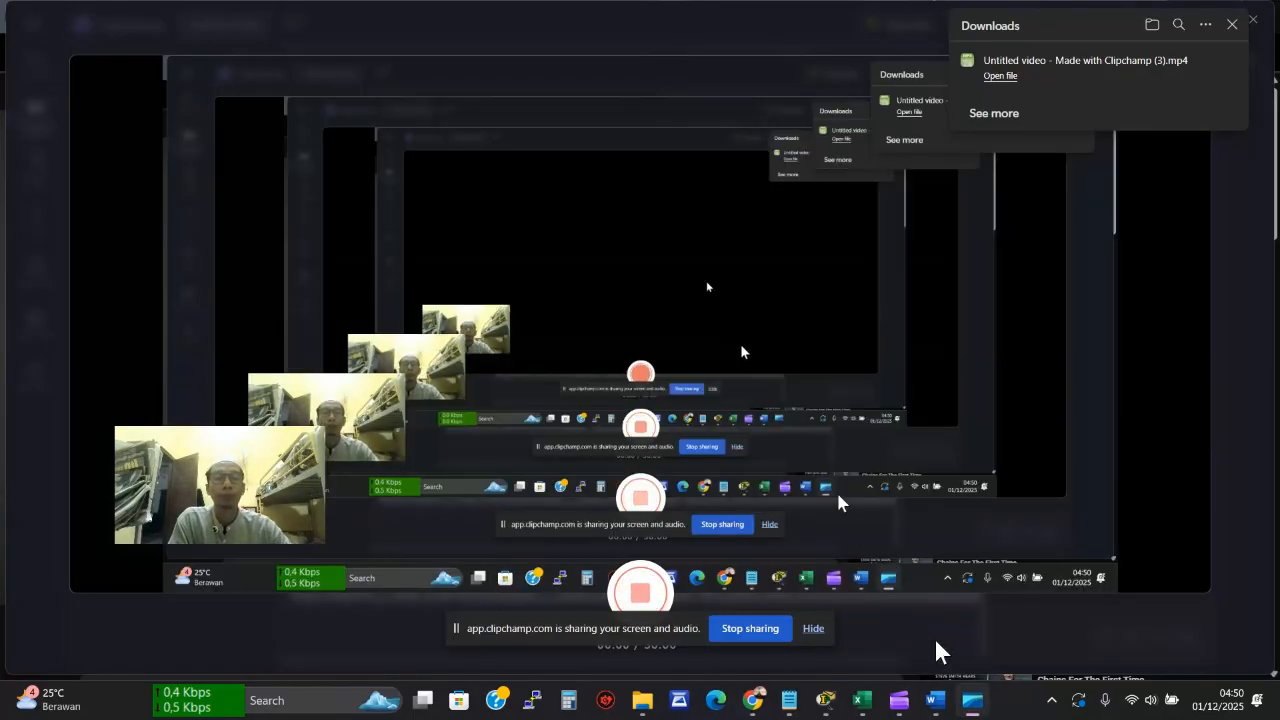
Bring up the tugas 123 report at its KONFIGURASI NAT OVERLOAD conclusion on PUBLIC versus PRIVATE IP
{"action": "left_click", "coordinate": [935, 702]}
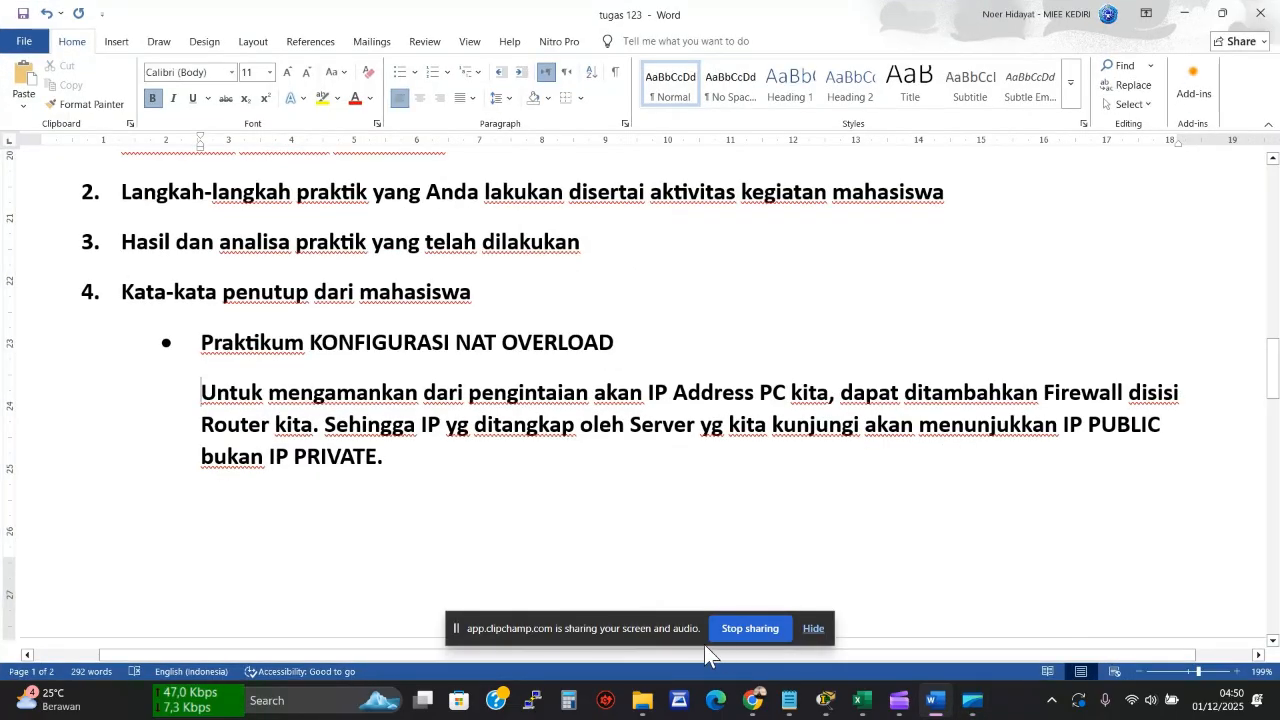
{"action": "left_click_drag", "start_coordinate": [634, 626], "coordinate": [1055, 634]}
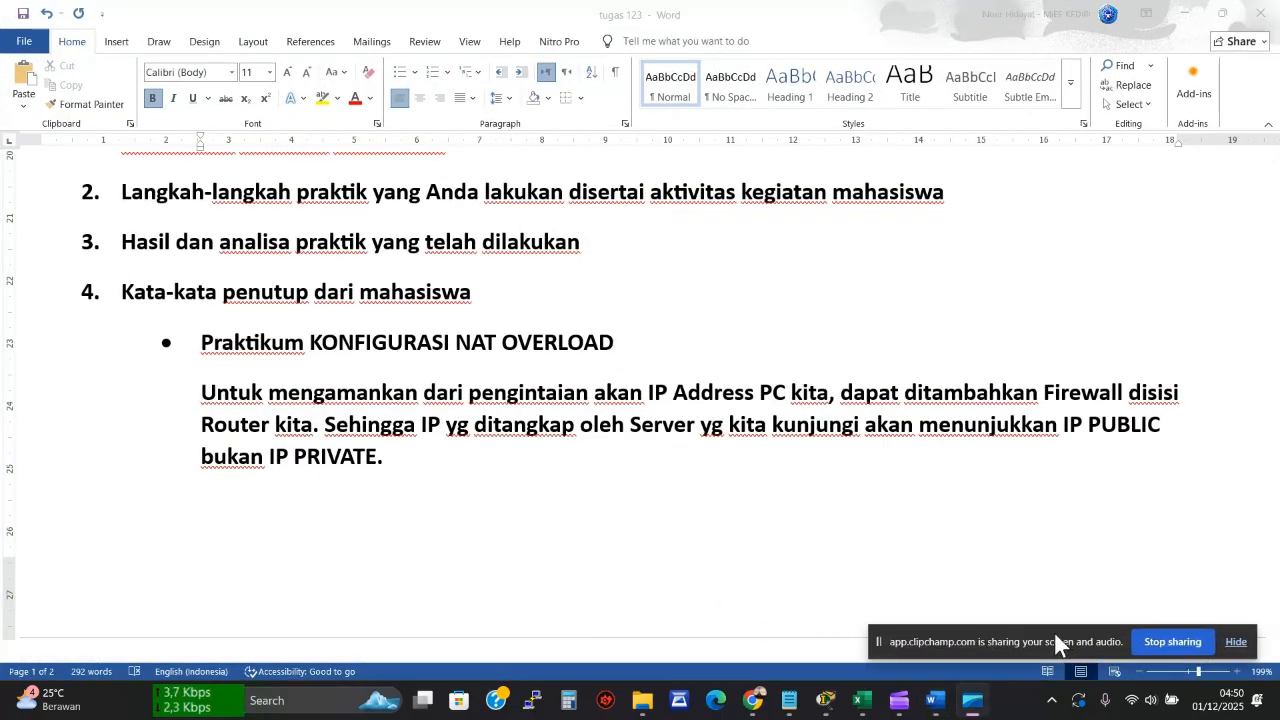